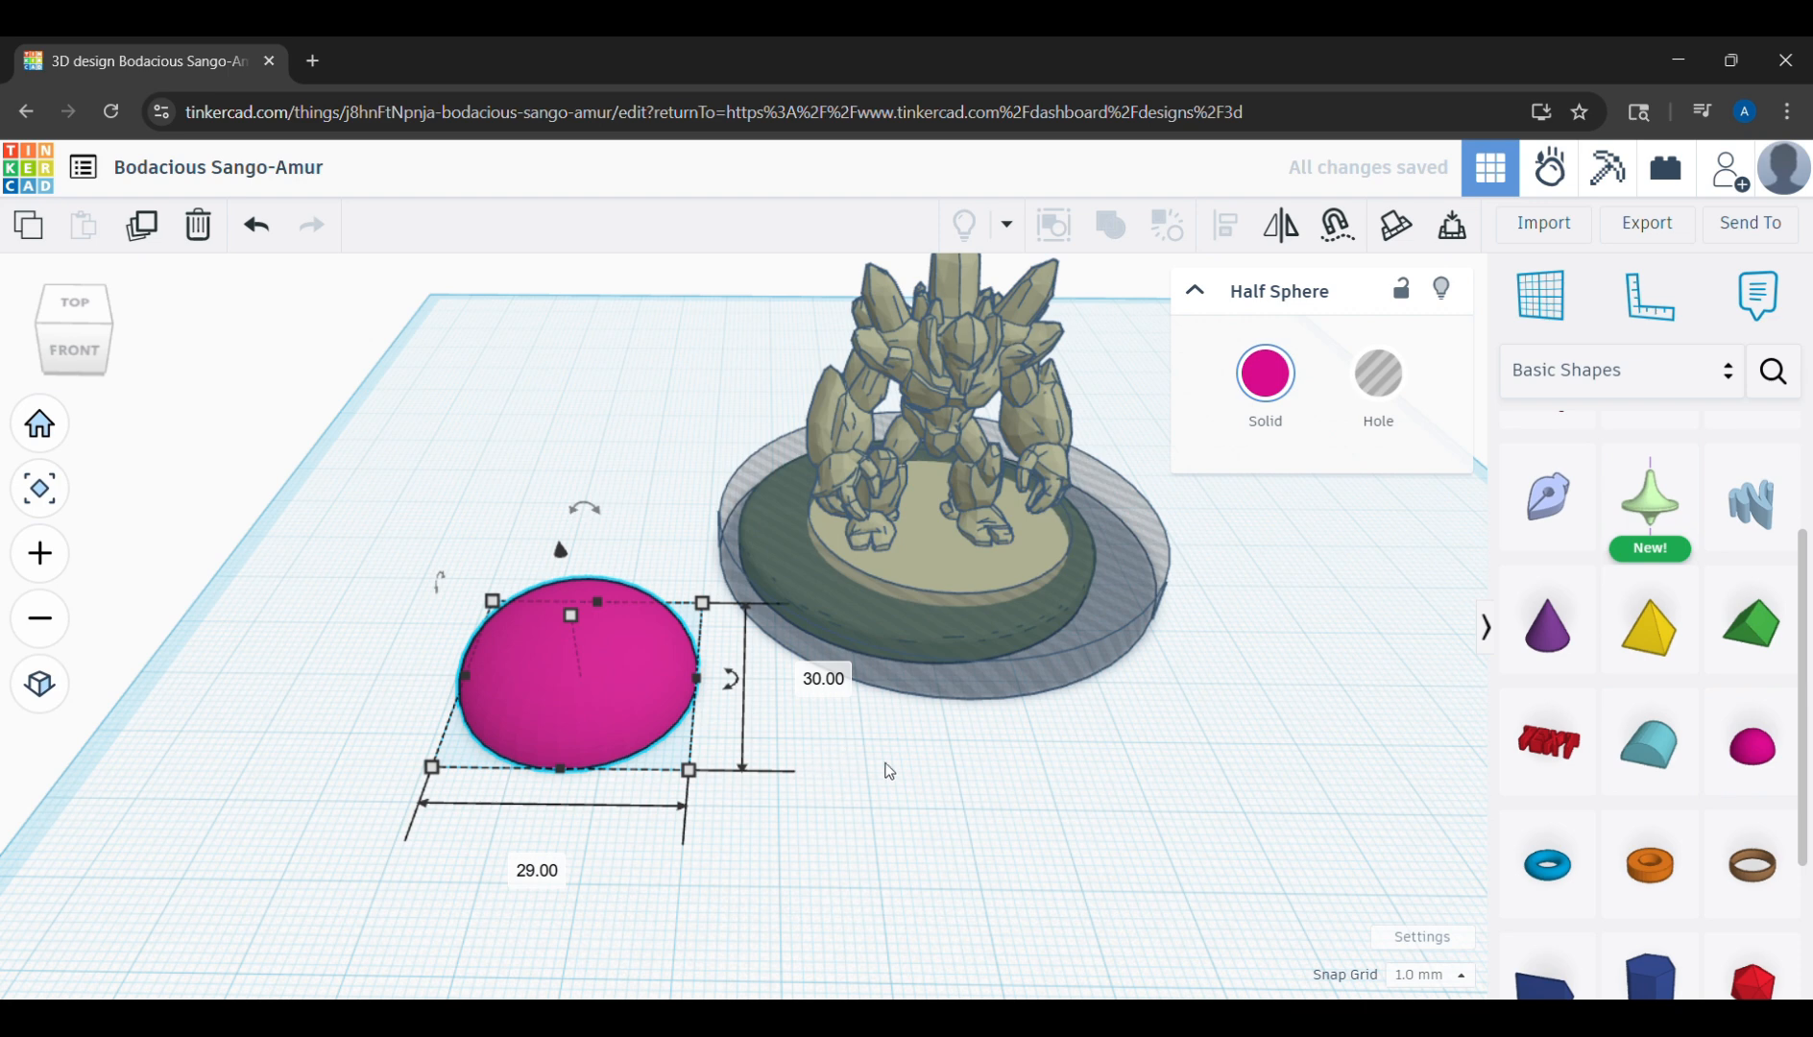
right_drag(883, 765, 949, 759)
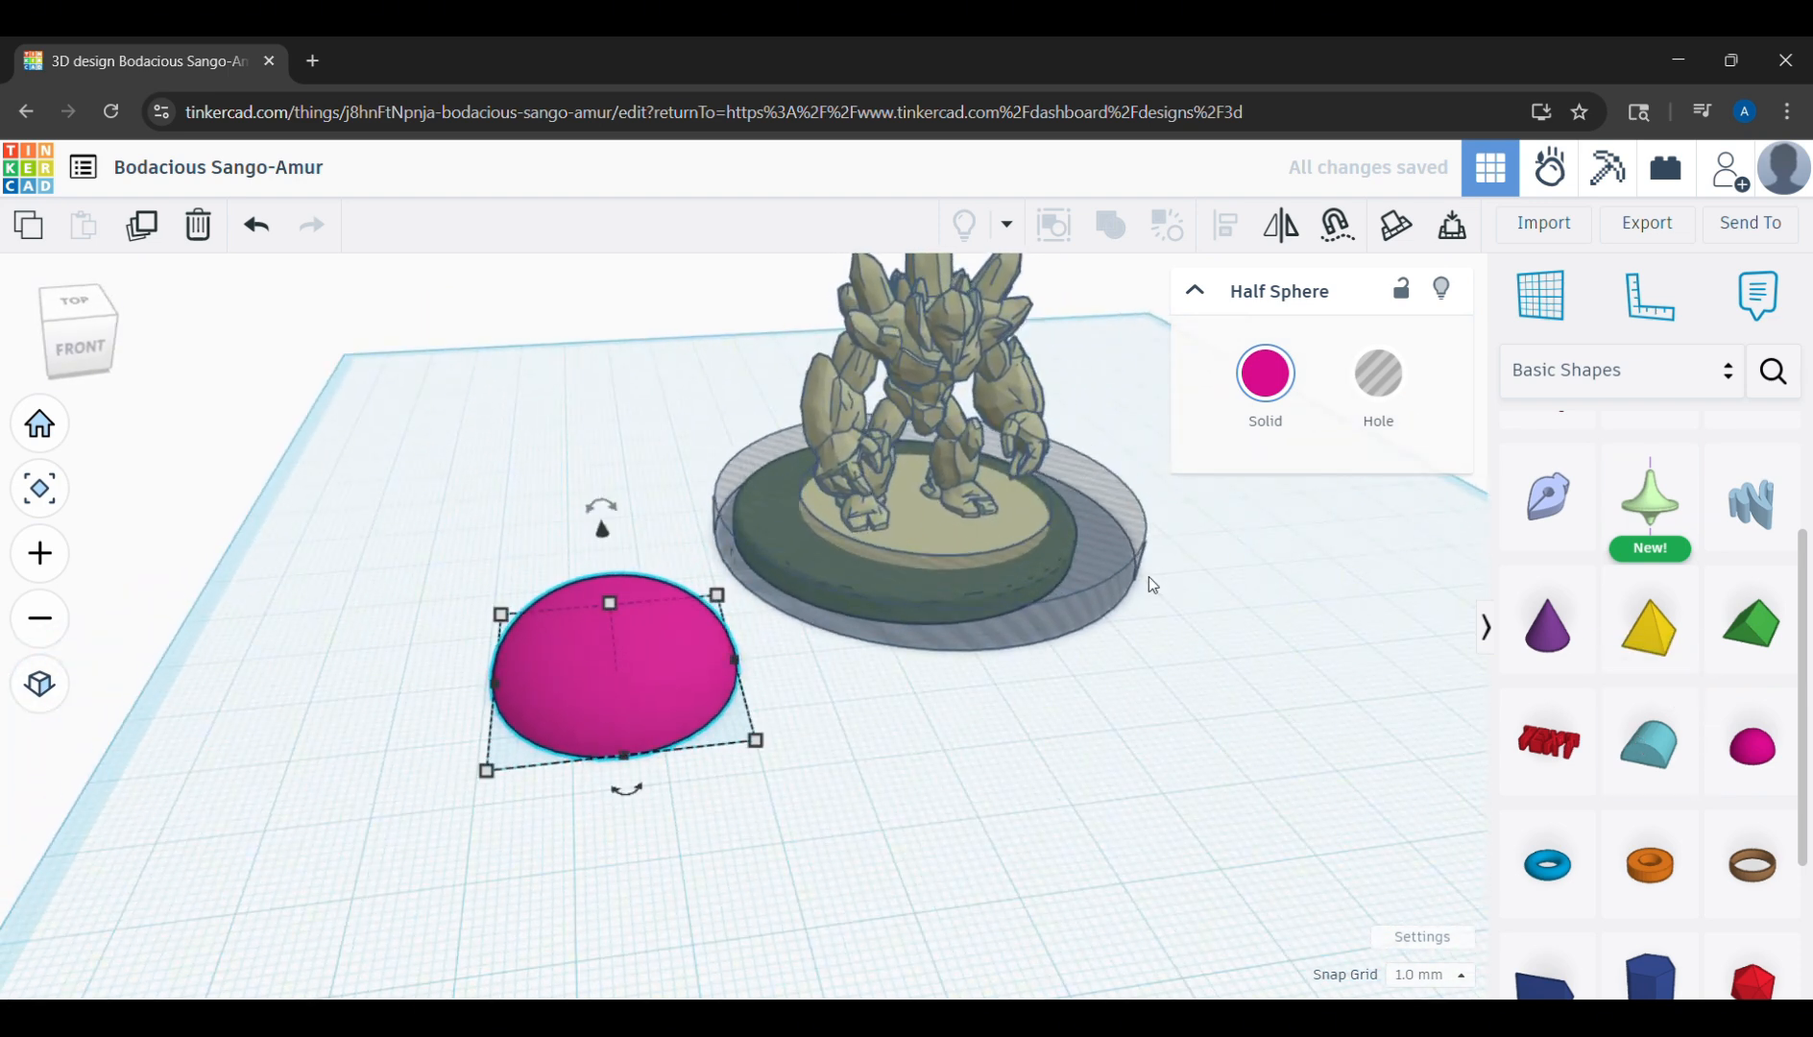
right_drag(1120, 766, 1009, 764)
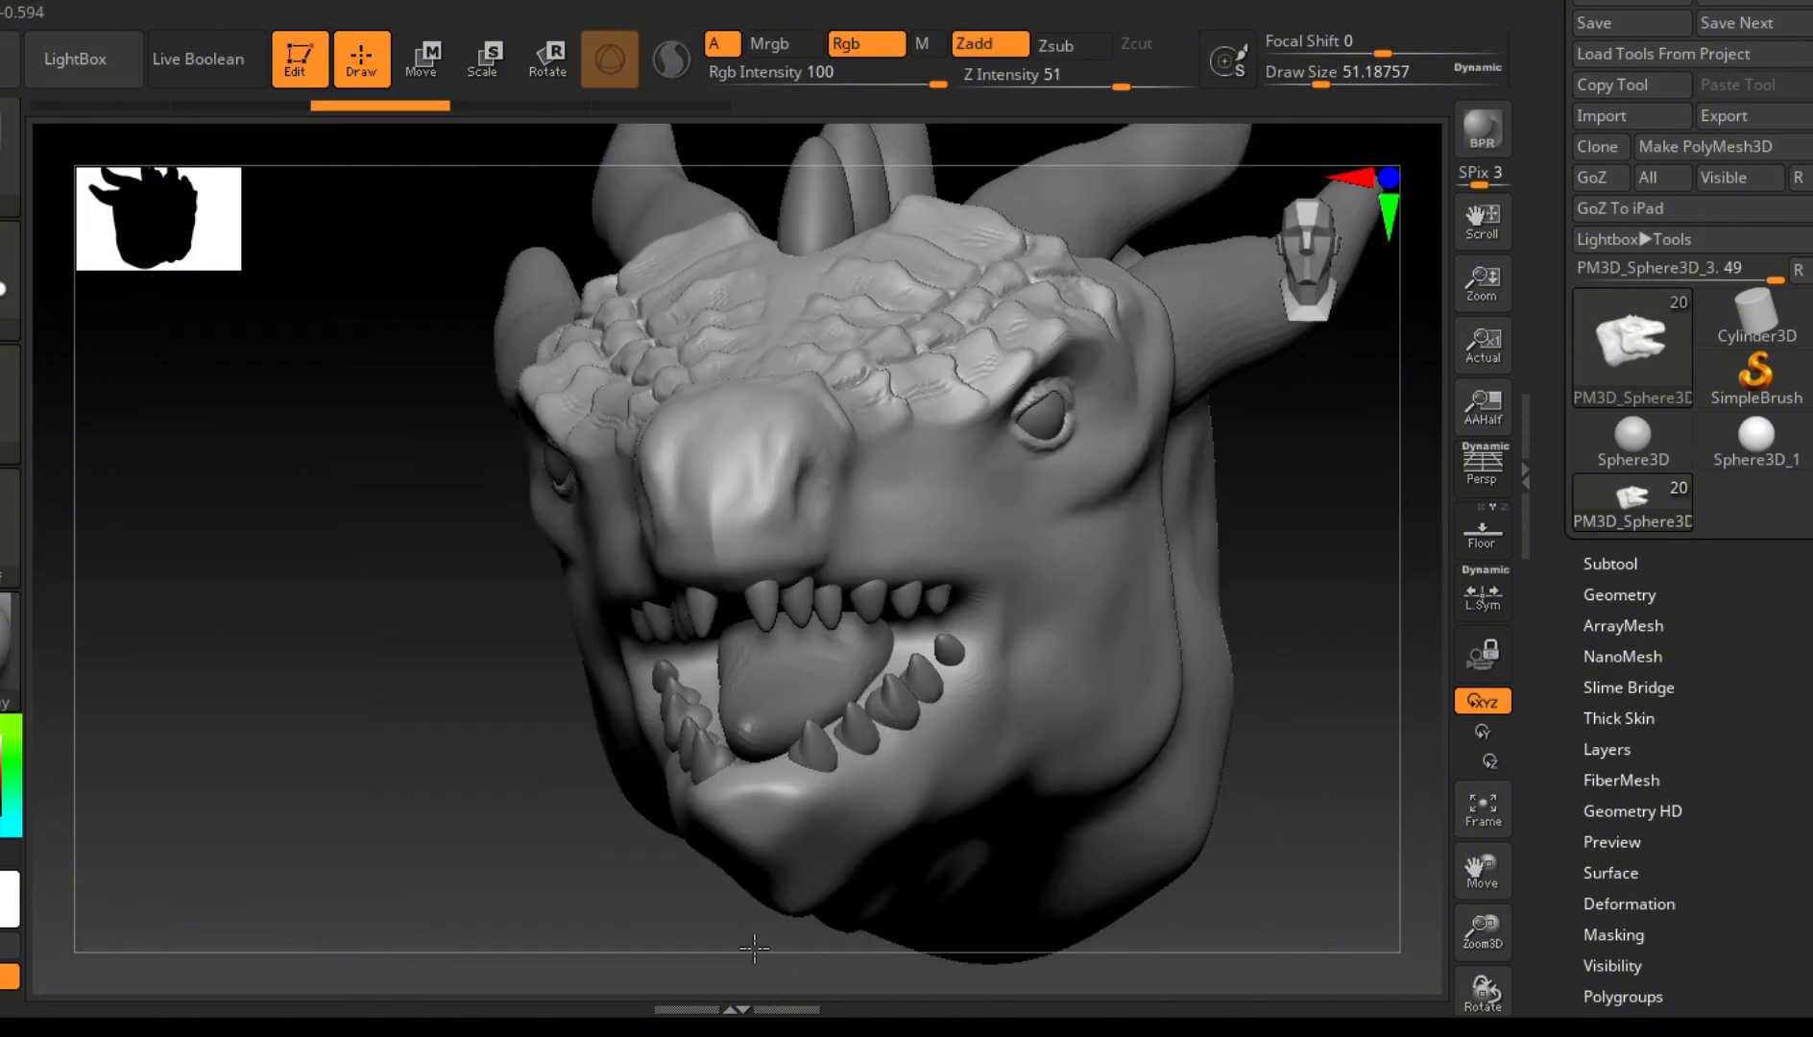
drag(615, 1019, 906, 940)
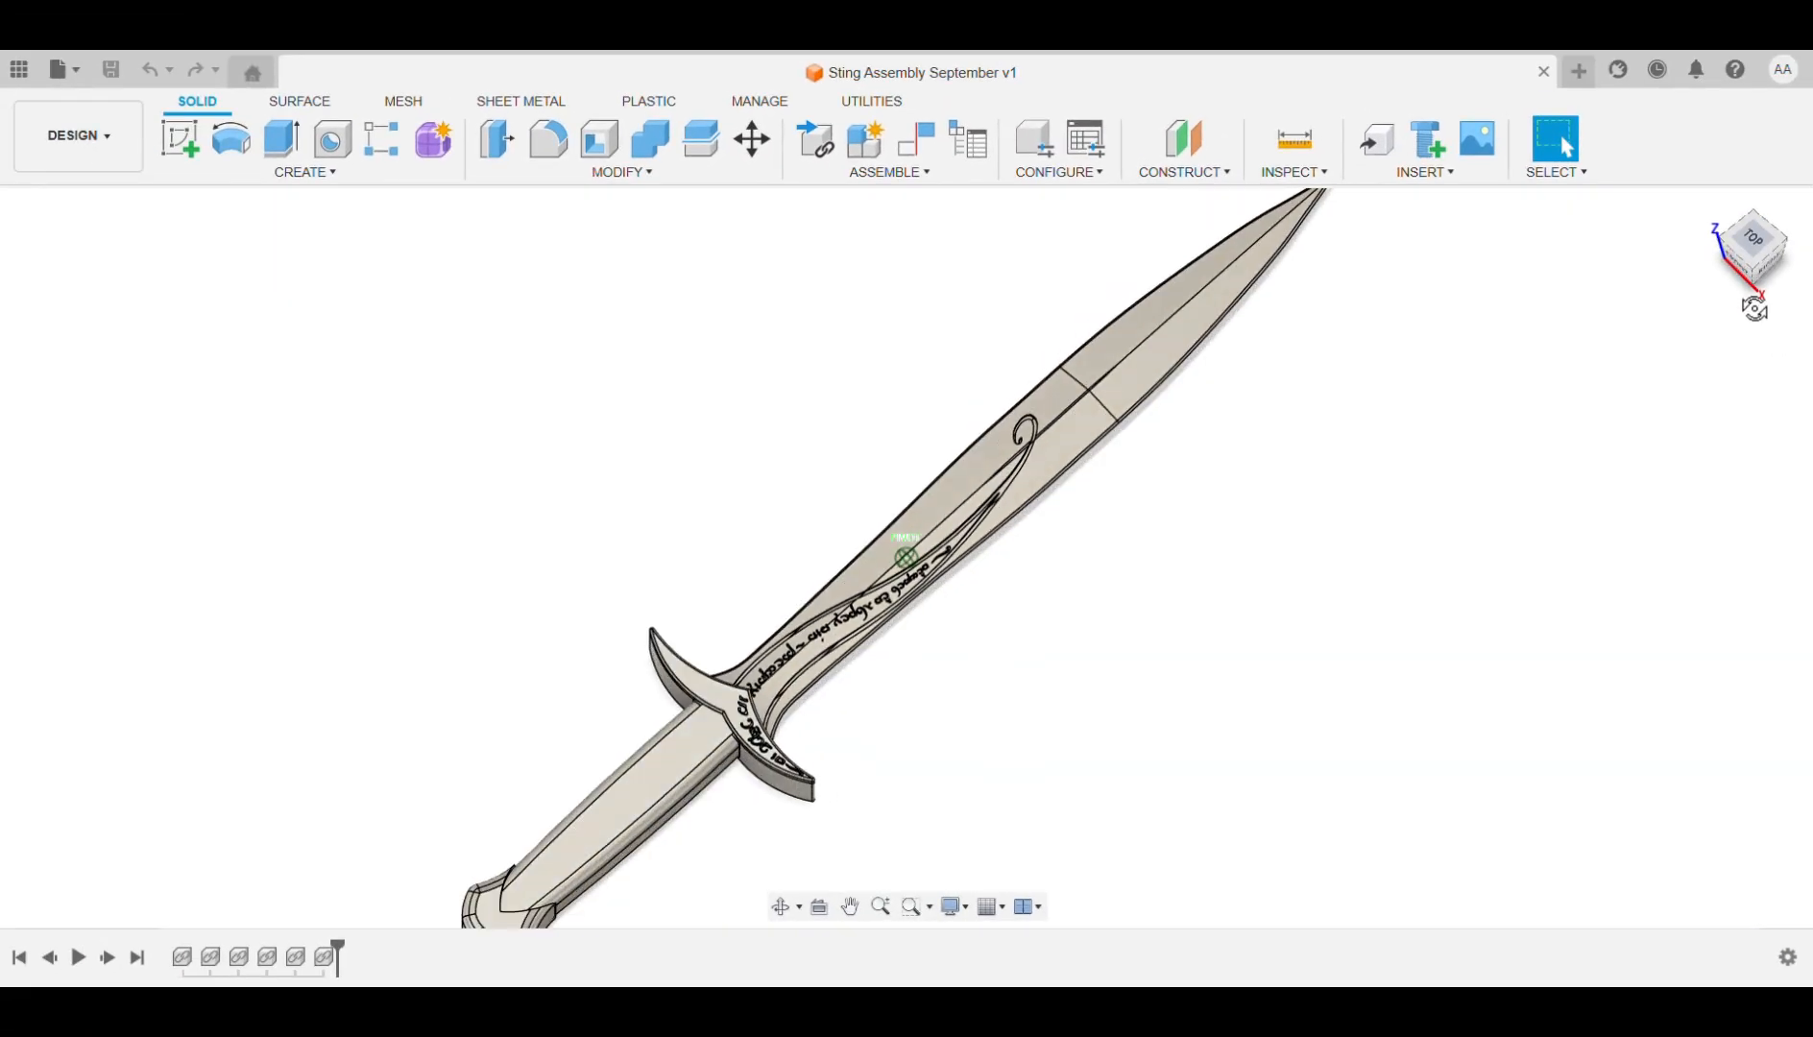
drag(1755, 308, 1760, 231)
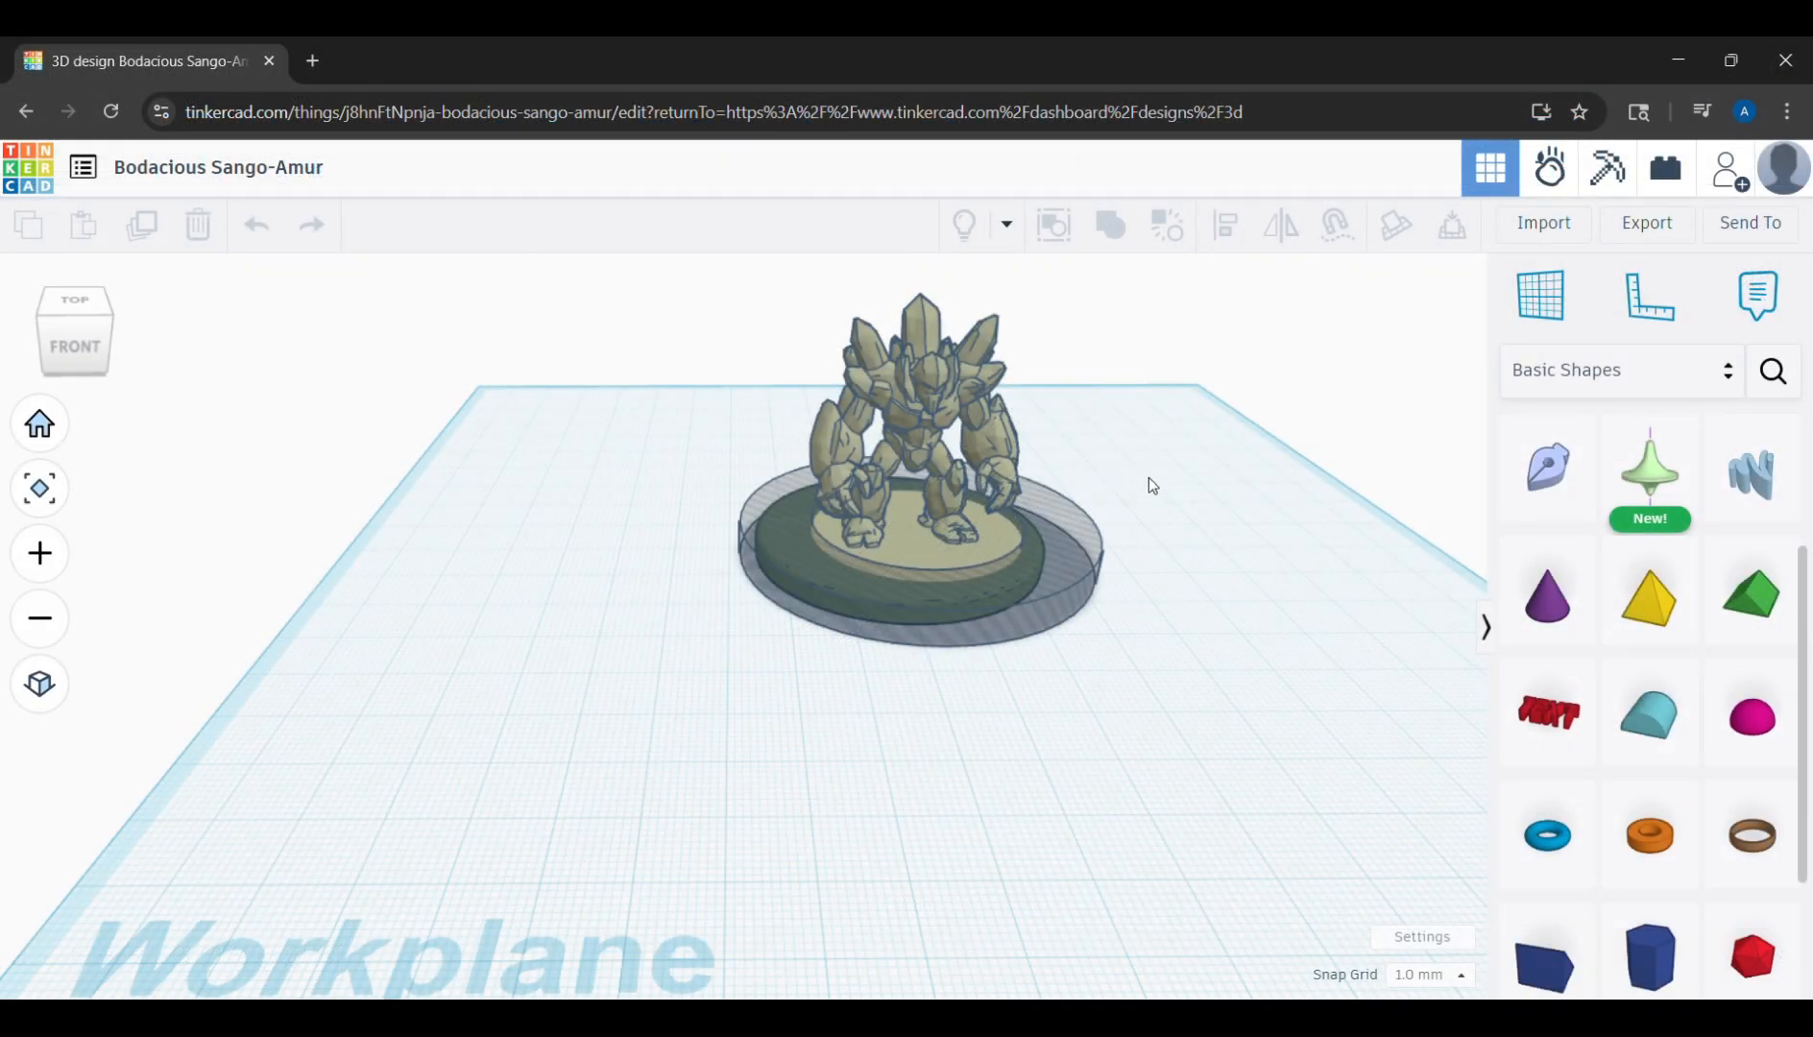
Look over the figurine on its base in Tinkercad and browse the basic shapes and the Shapes Library categories.
mouse_move(1149, 477)
right_down()
mouse_move(1126, 508)
mouse_move(1117, 490)
right_up()
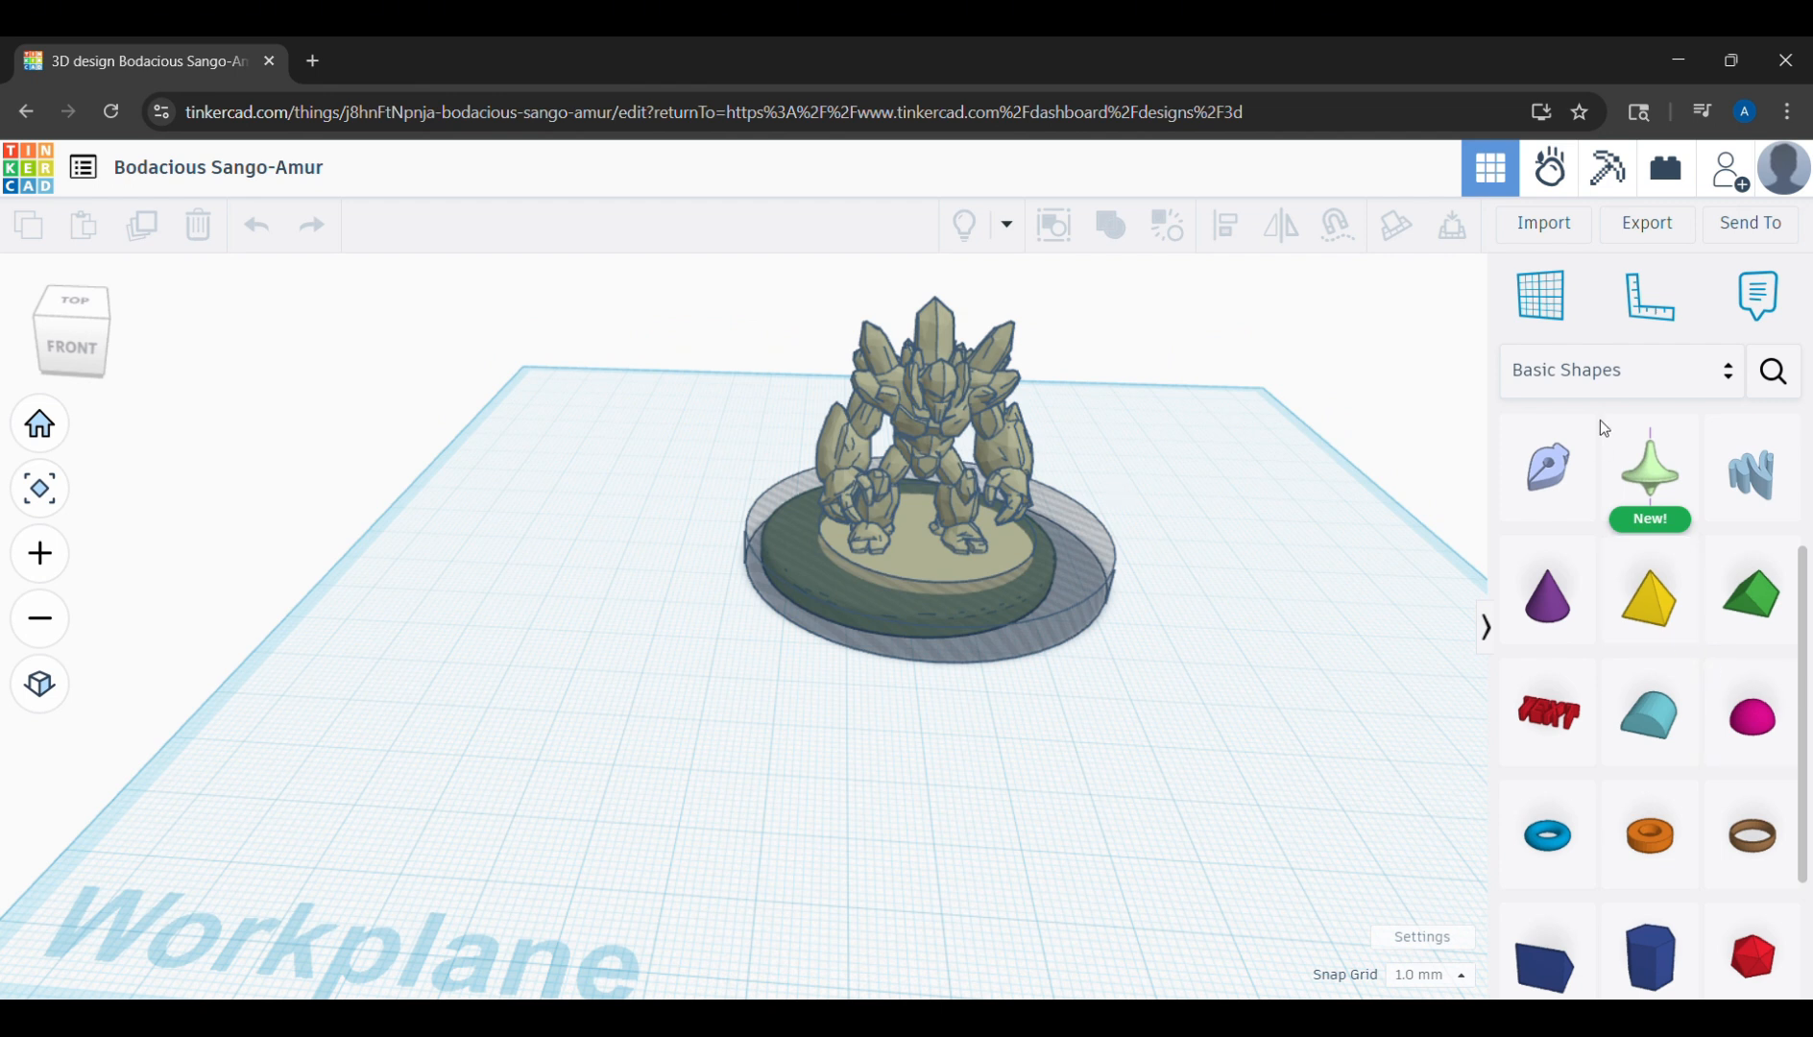
scroll(1648, 595, down, 2)
scroll(1647, 644, up, 3)
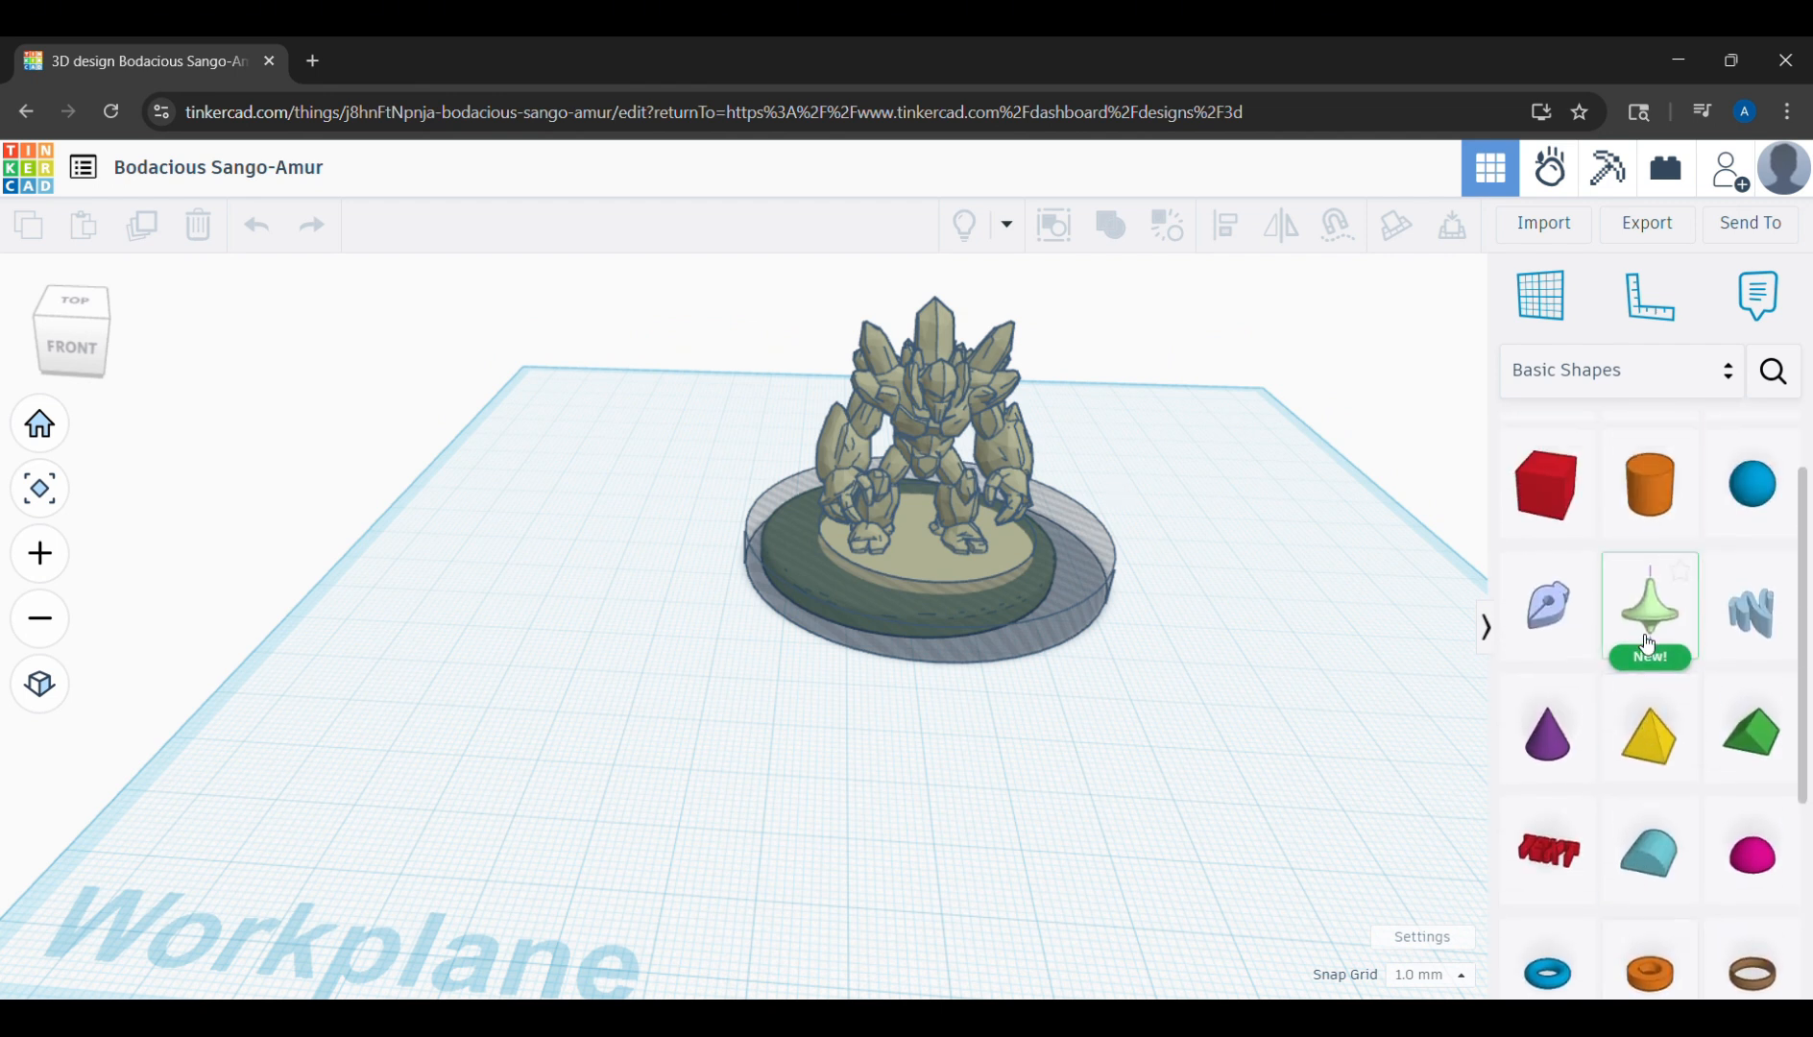
click(1691, 382)
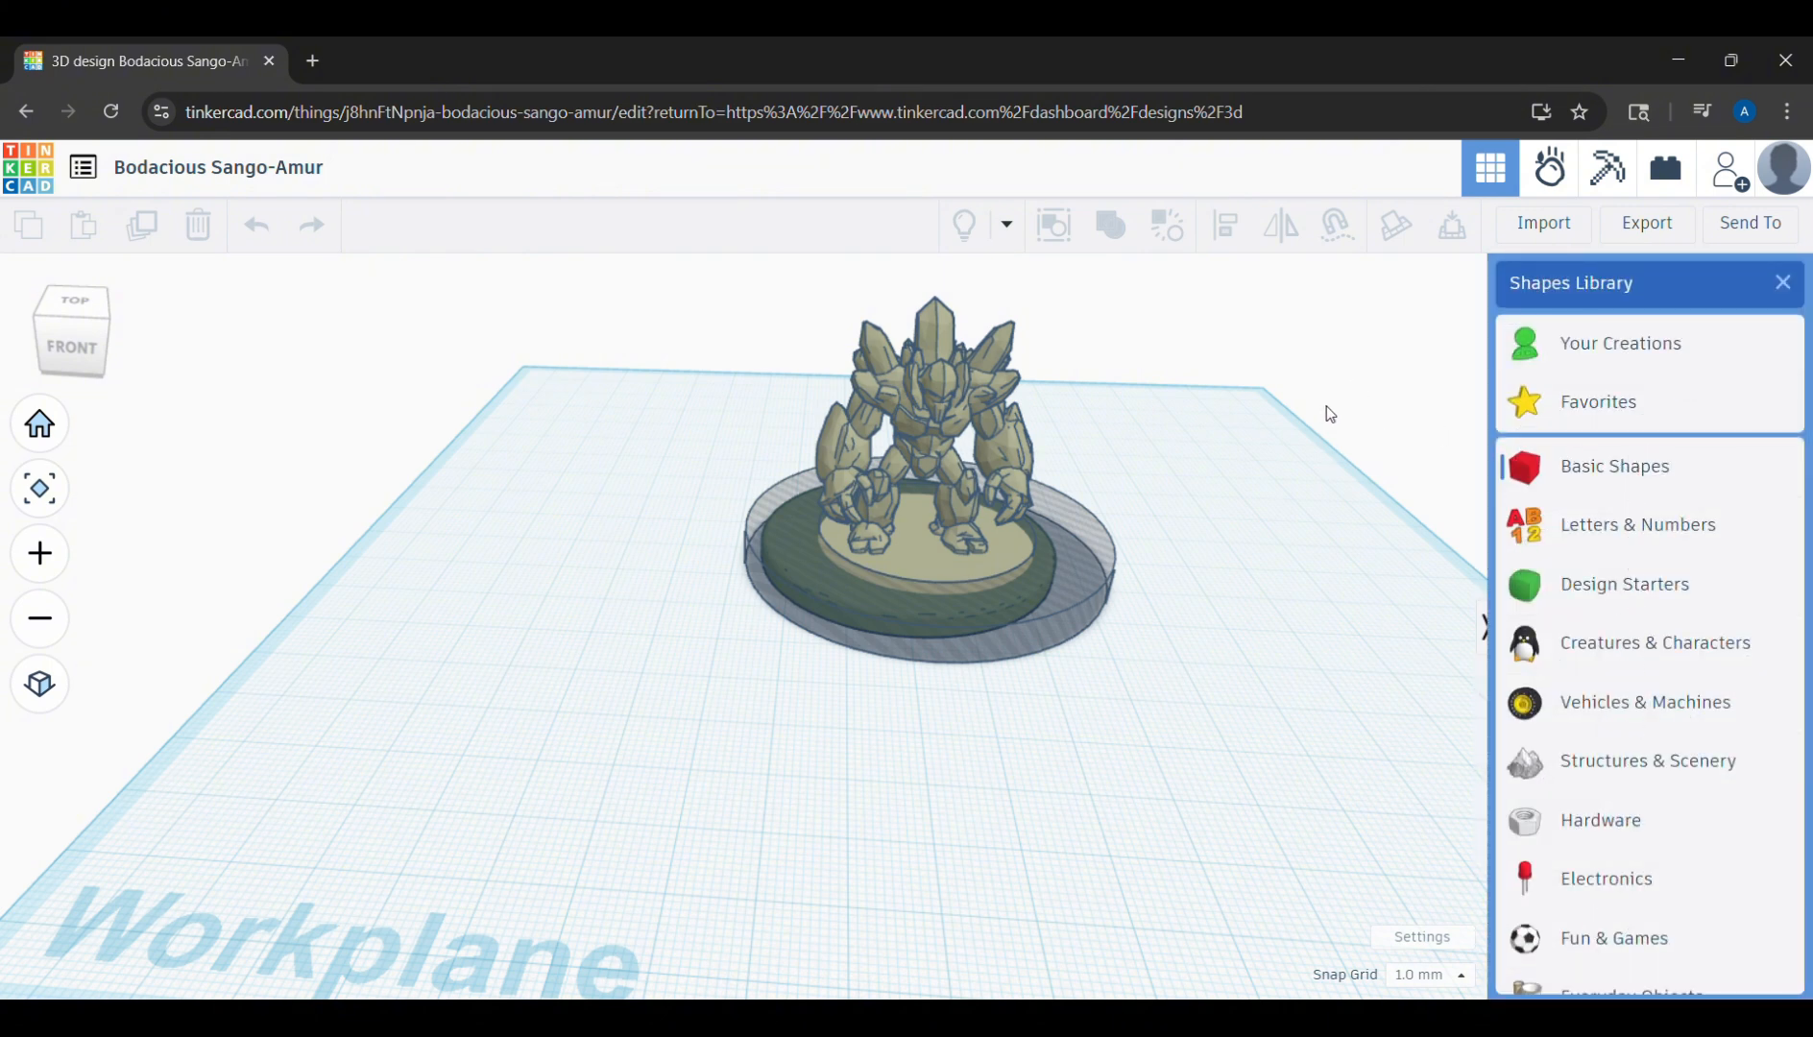
click(1246, 409)
scroll(1205, 576, down, 2)
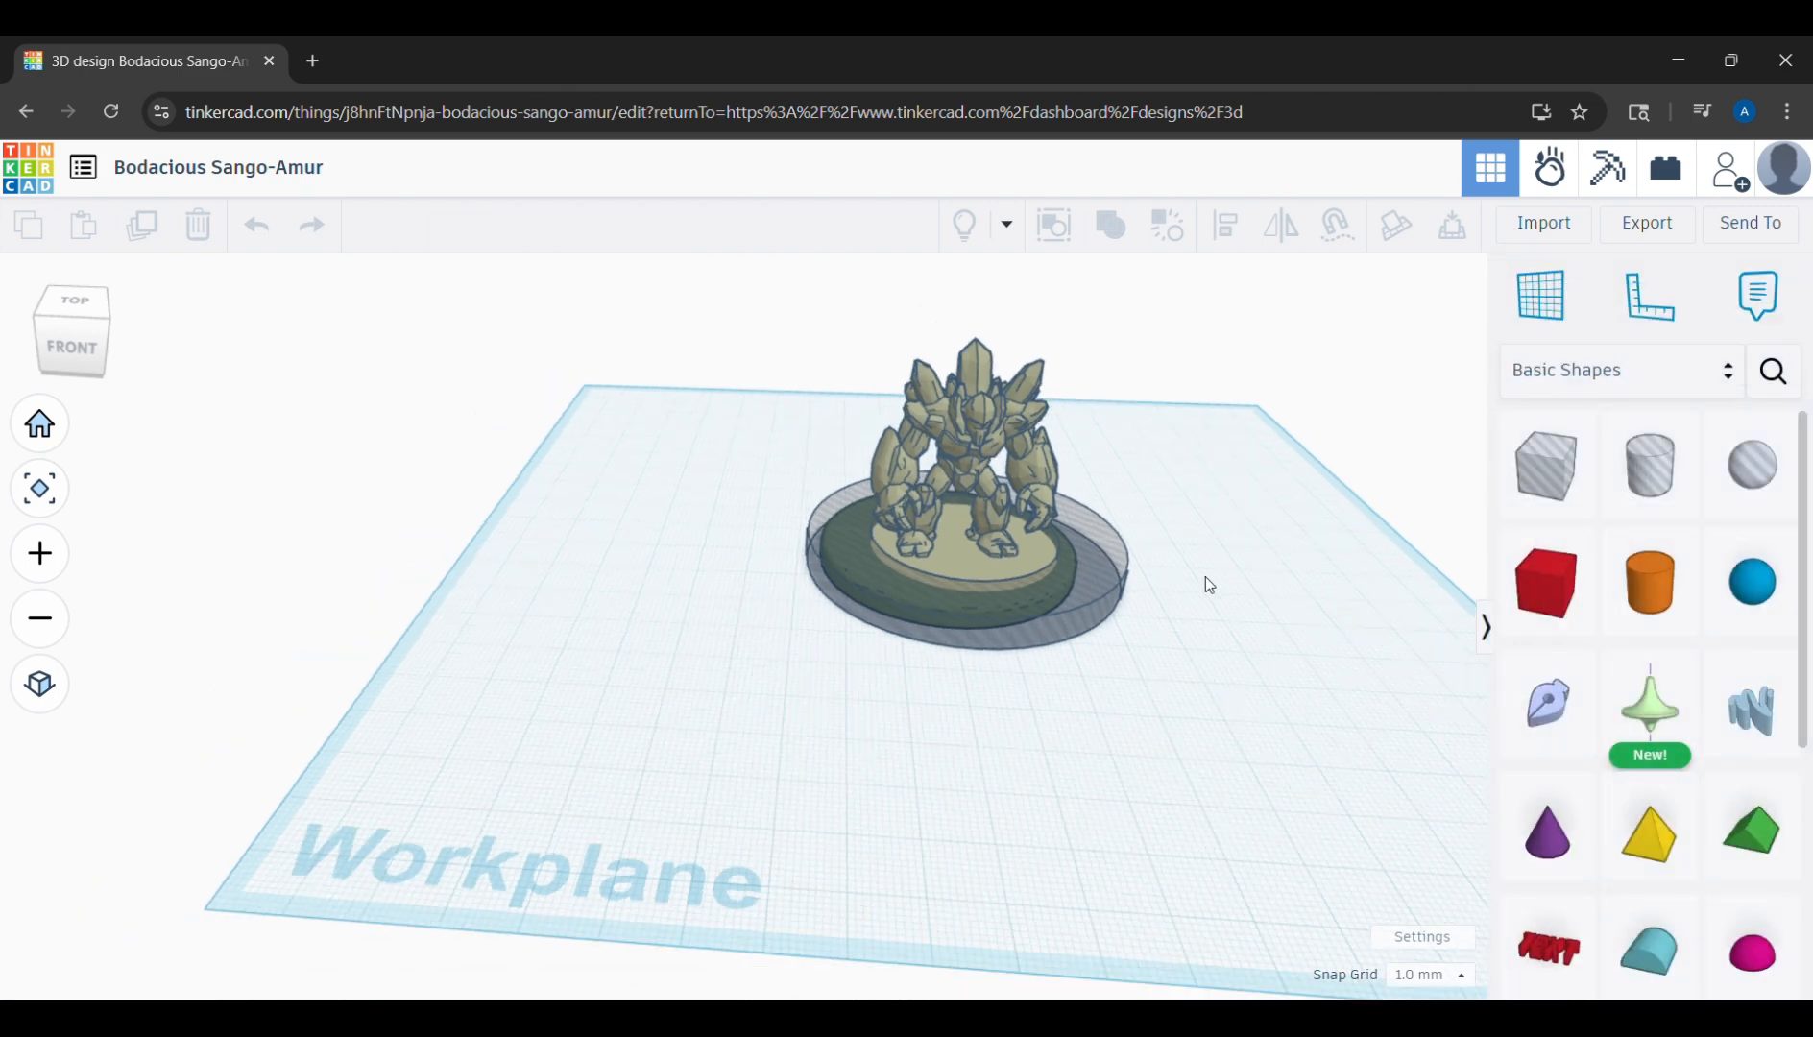
mouse_move(1198, 587)
right_down()
mouse_move(1159, 585)
mouse_move(1146, 551)
mouse_move(1278, 561)
mouse_move(1227, 596)
right_up()
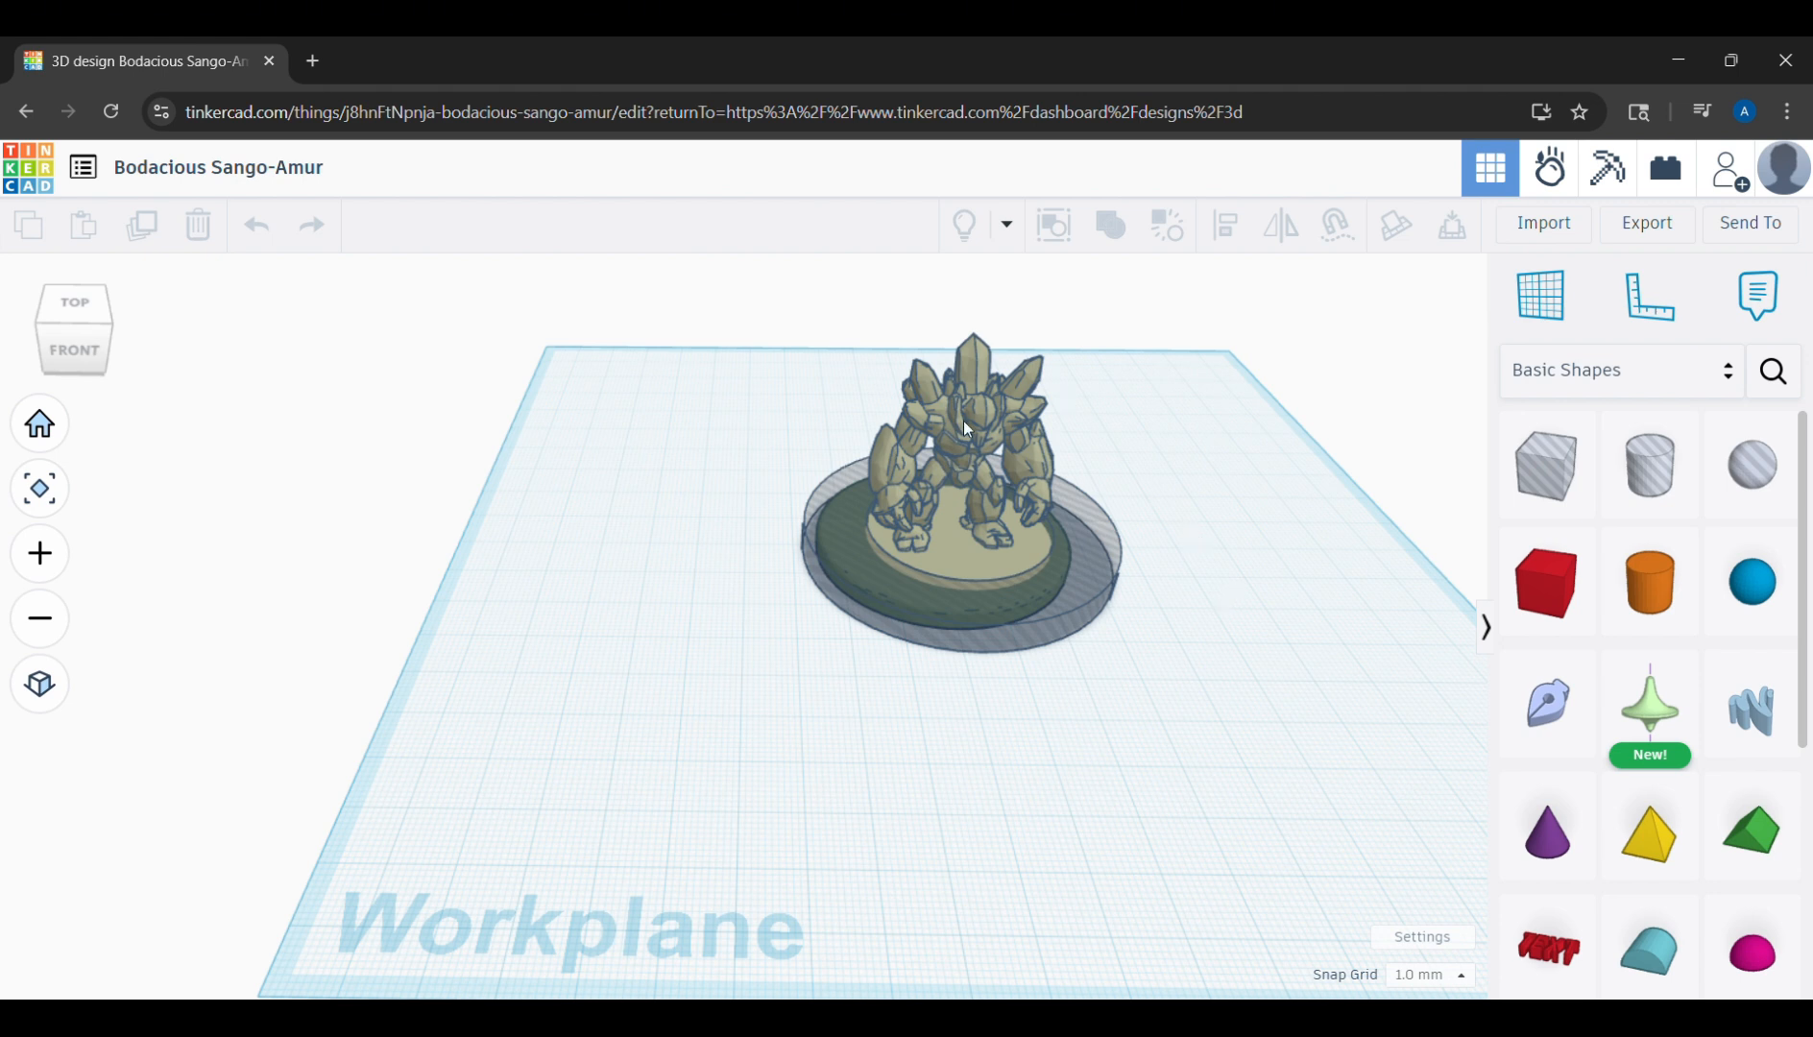
click(1664, 375)
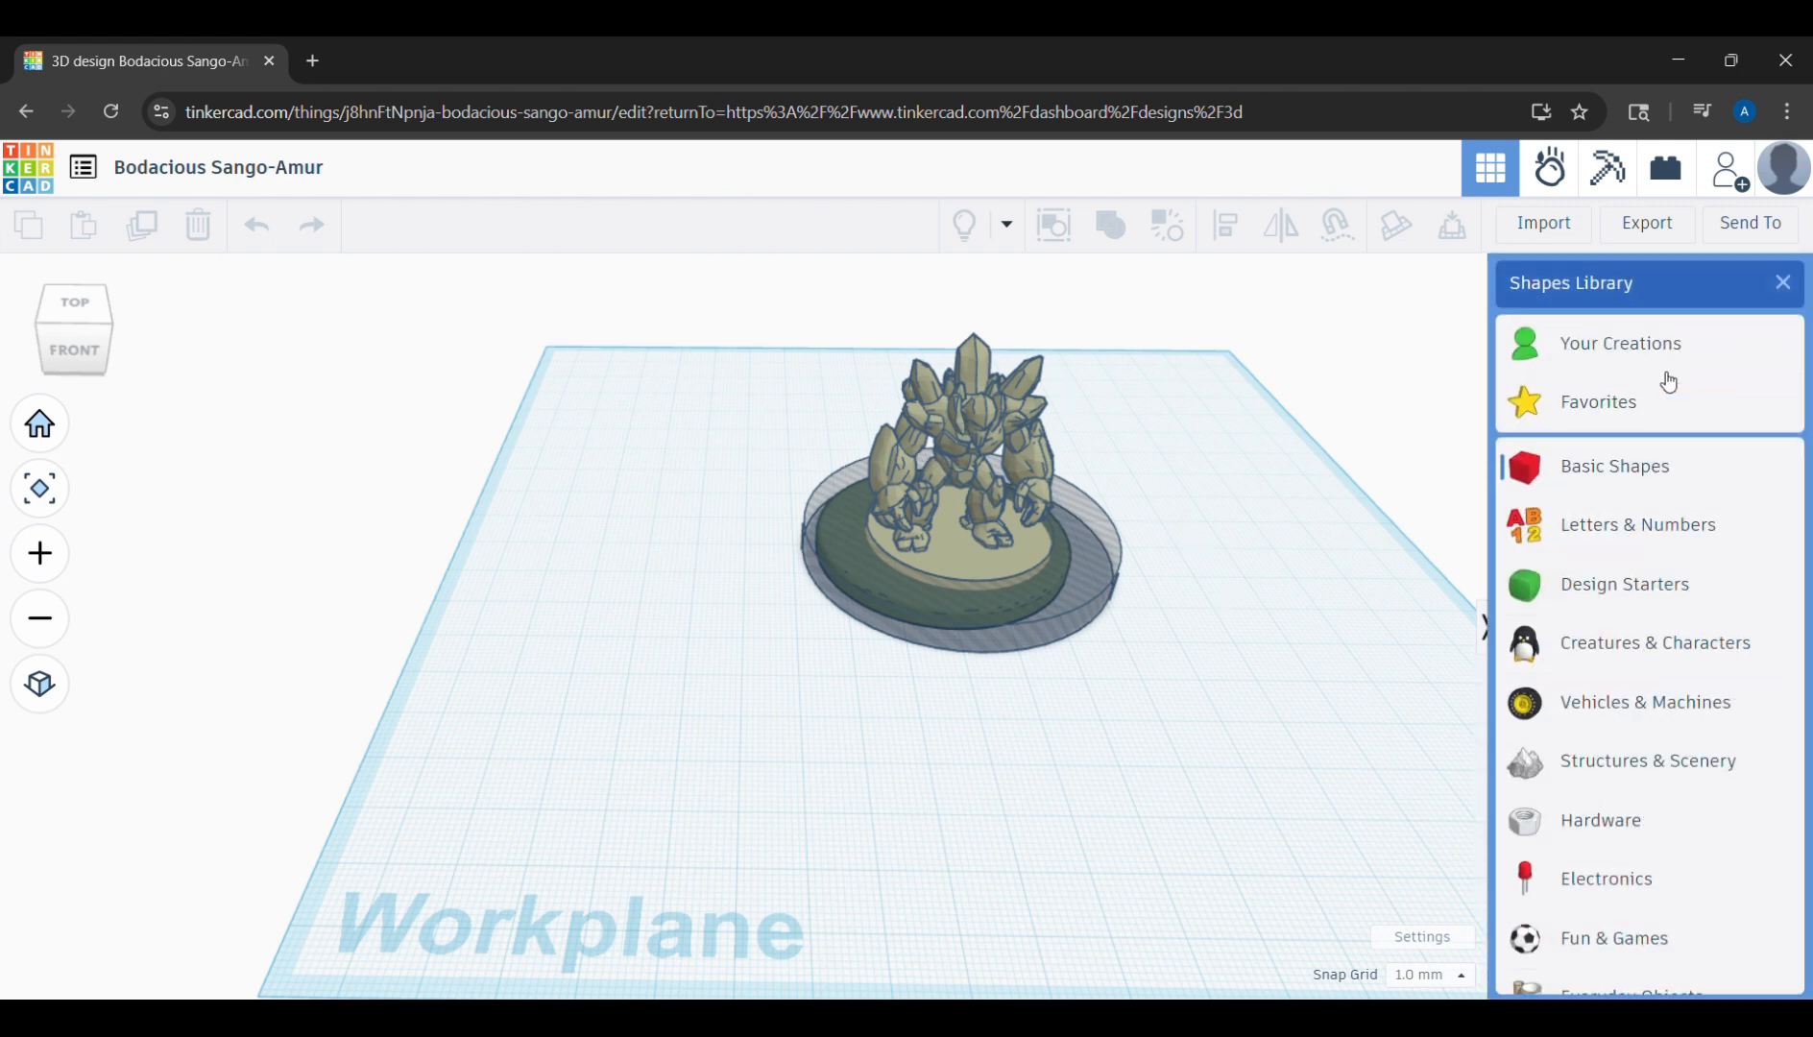
click(1215, 428)
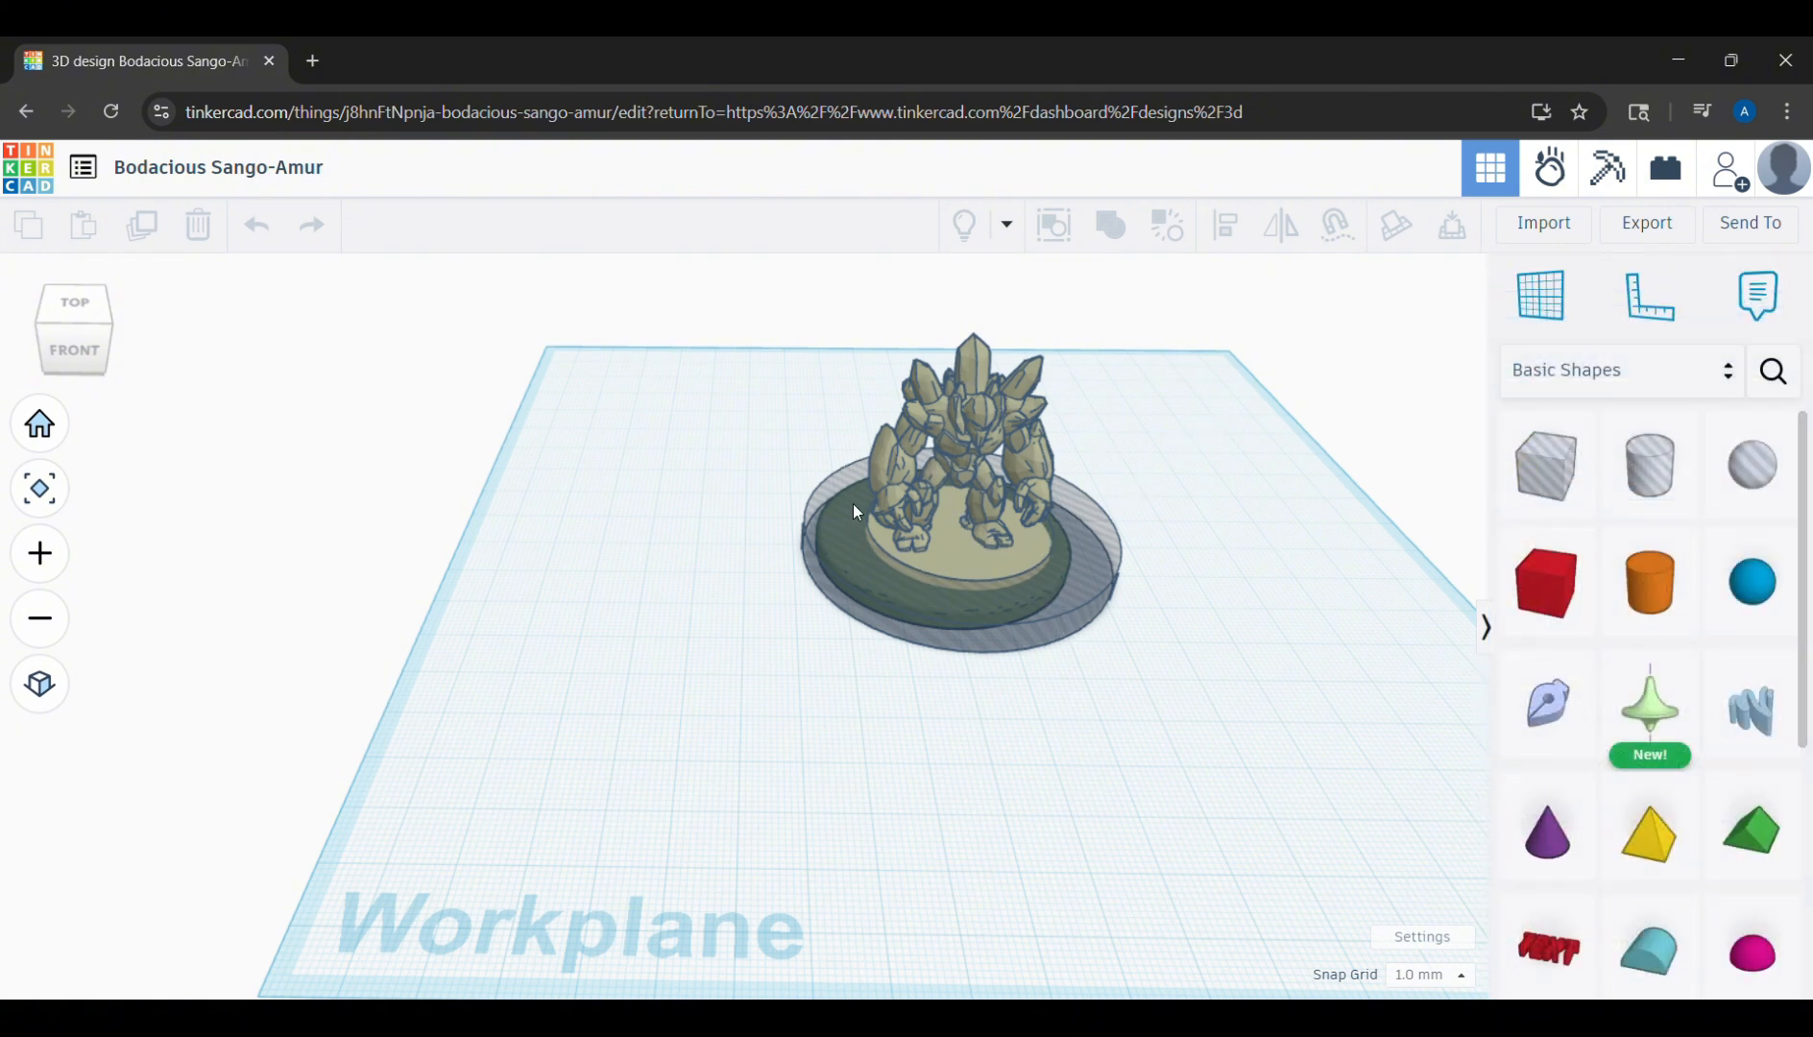
Add a Half Sphere about 29 by 30 mm to the workplane beside the figurine's base and view it from other angles.
scroll(1011, 554, up, 3)
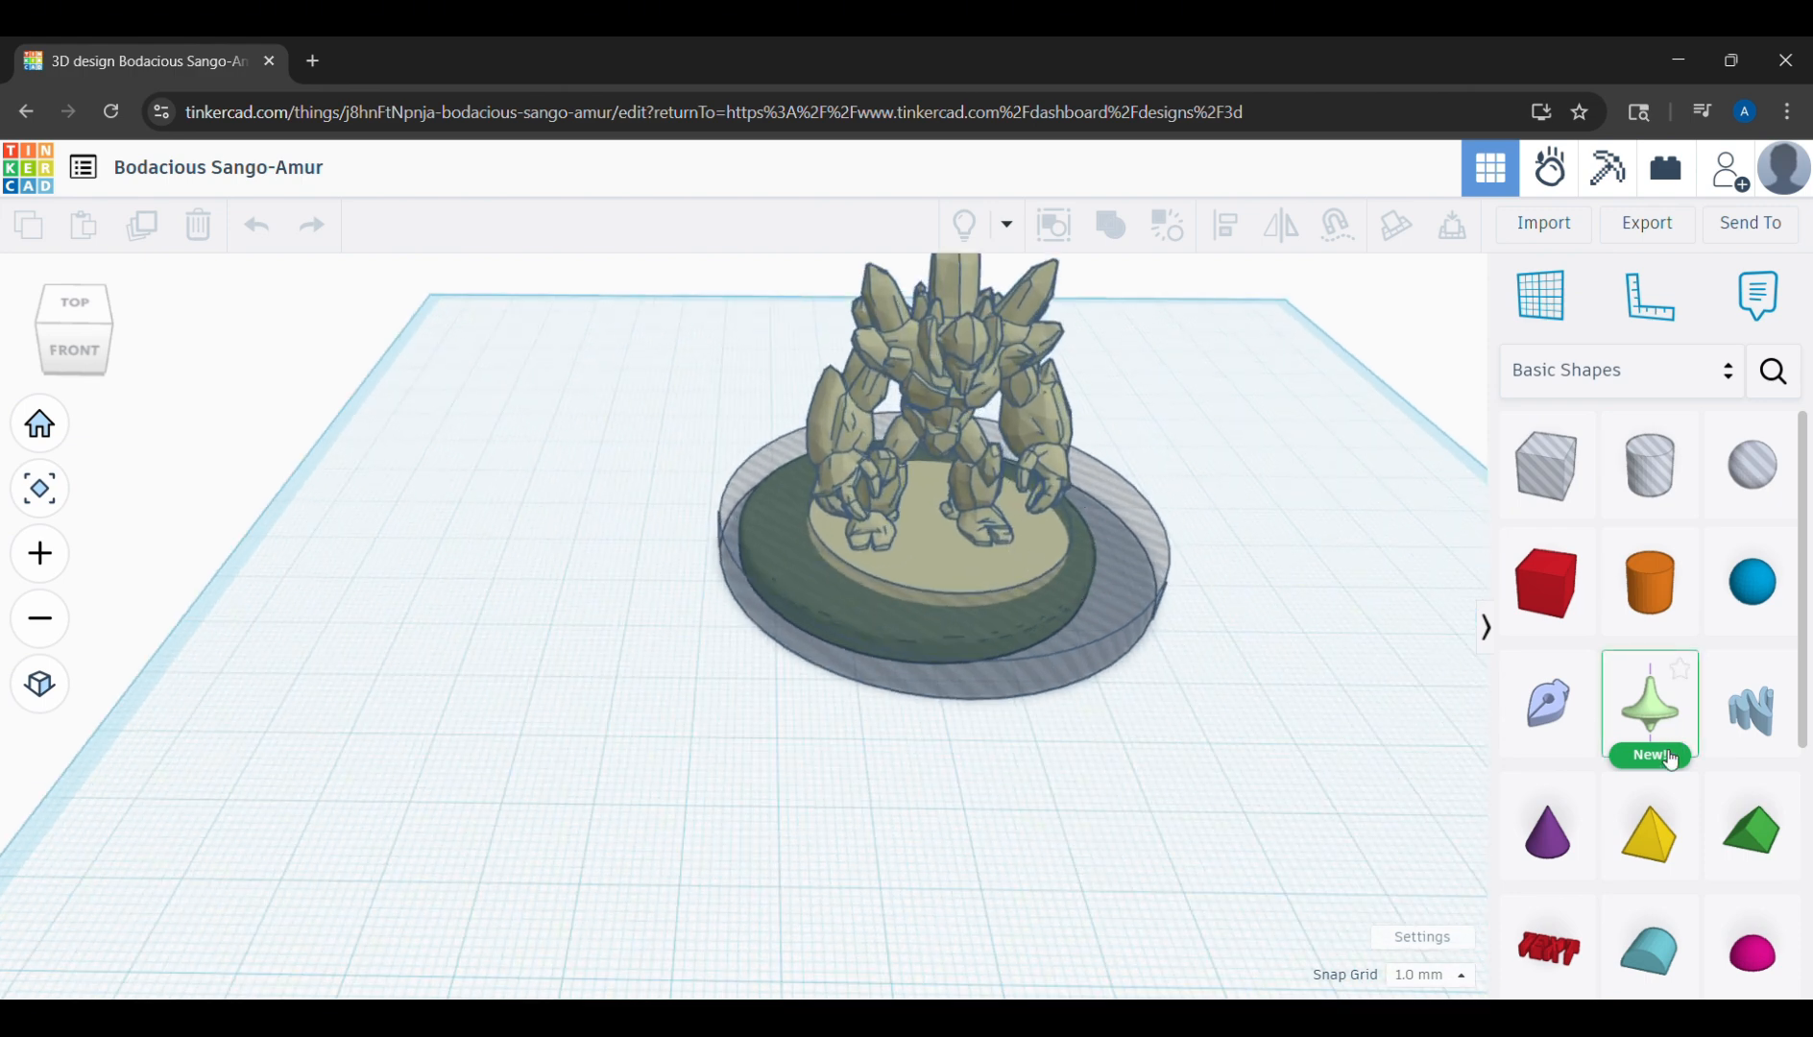
scroll(1662, 816, down, 3)
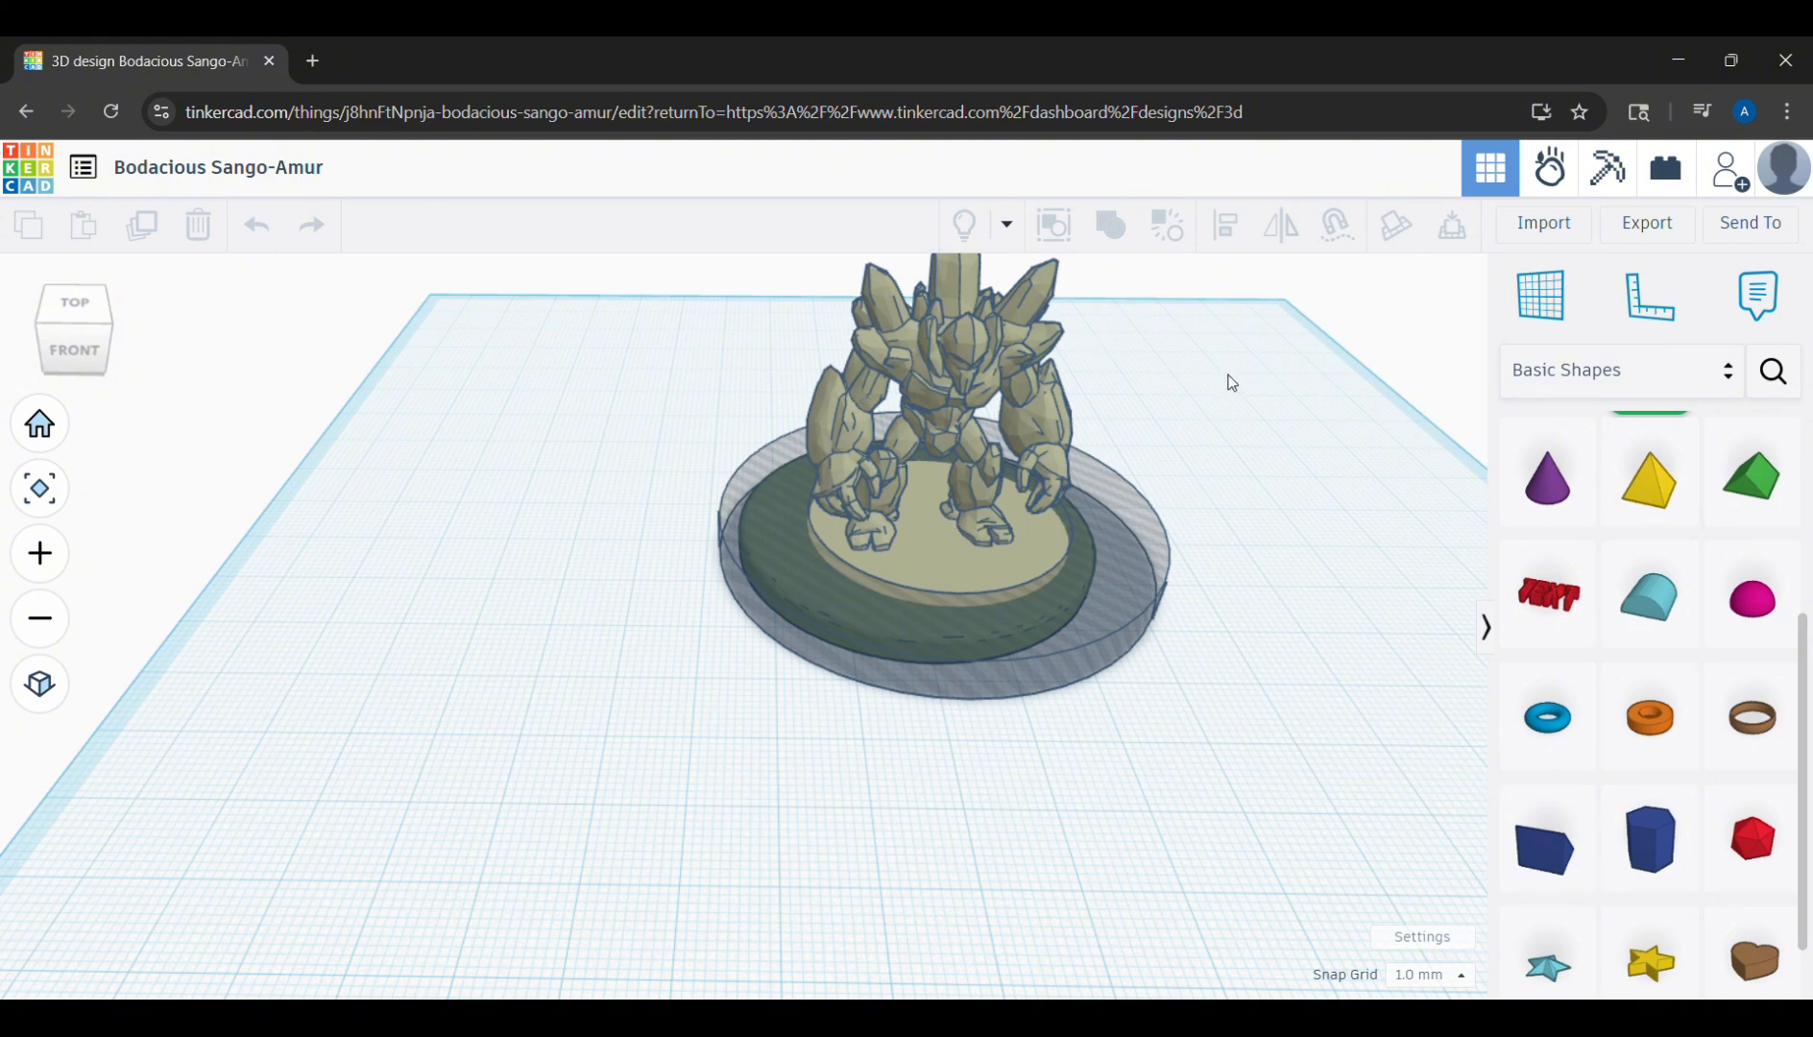
scroll(1603, 589, down, 1)
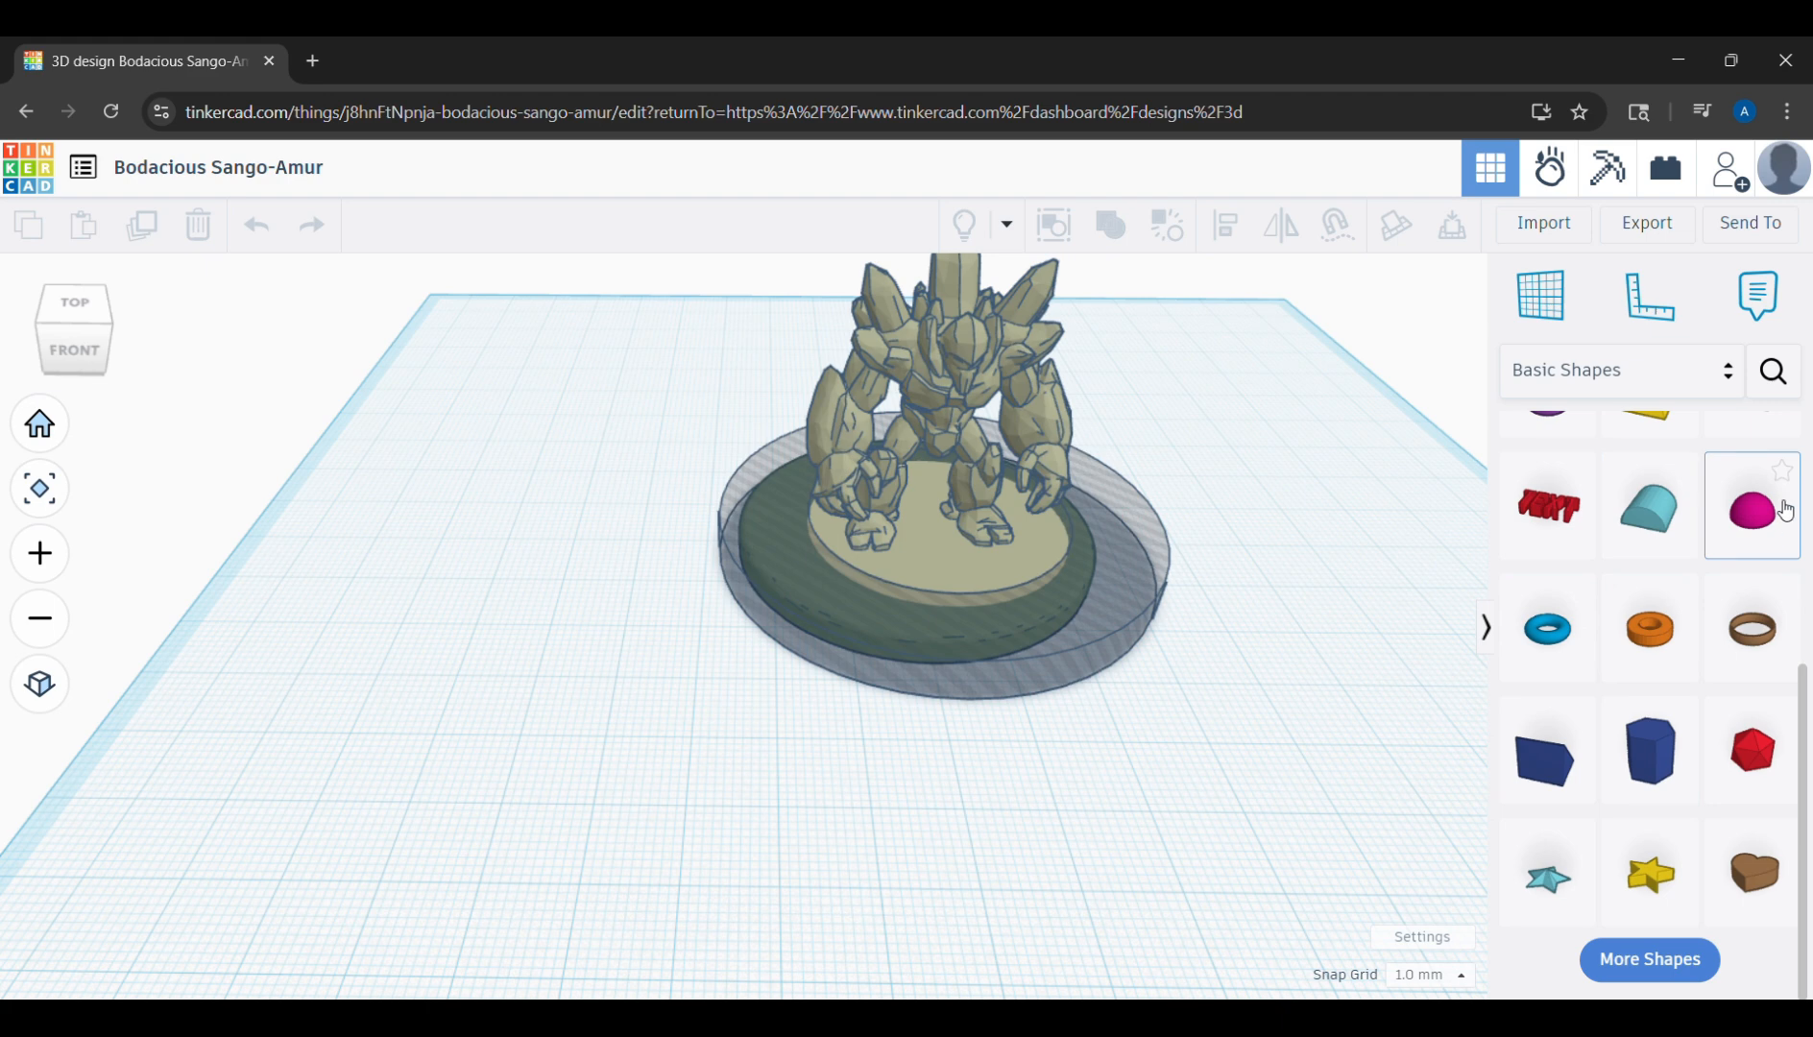
scroll(1599, 478, up, 3)
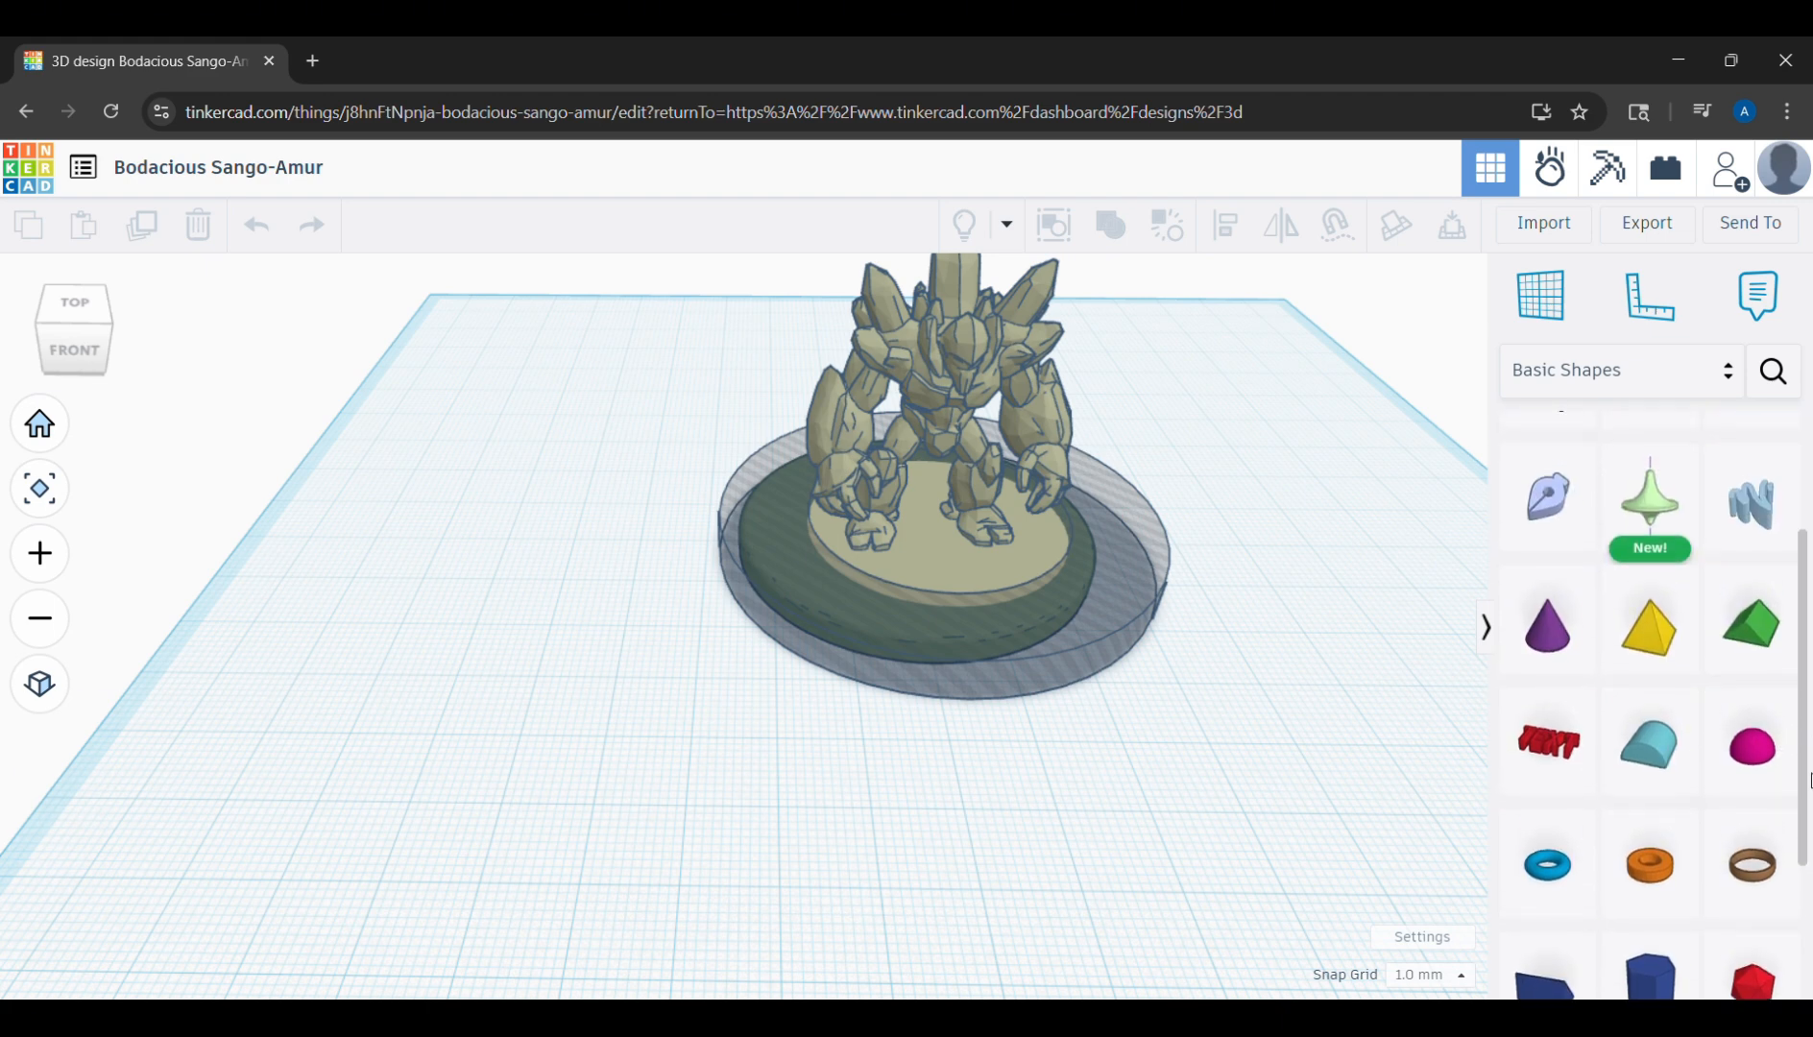
drag(1779, 761, 688, 769)
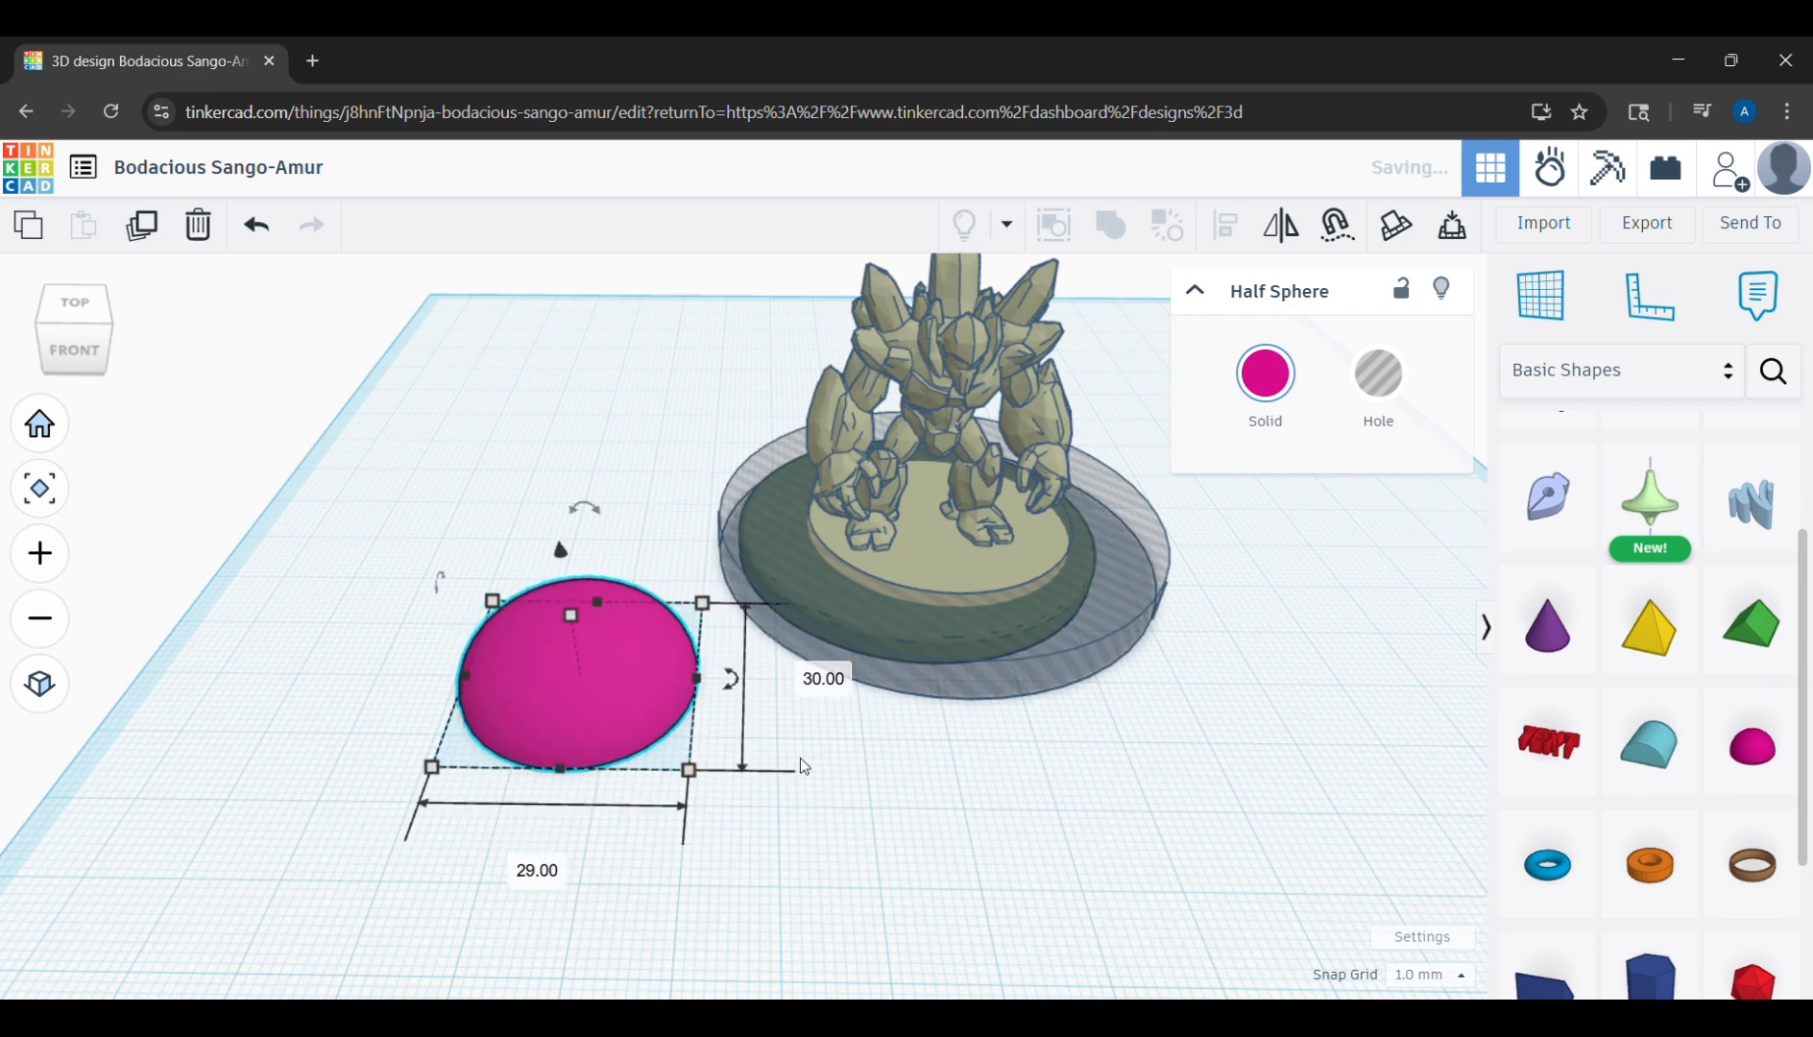
right_drag(801, 766, 1259, 659)
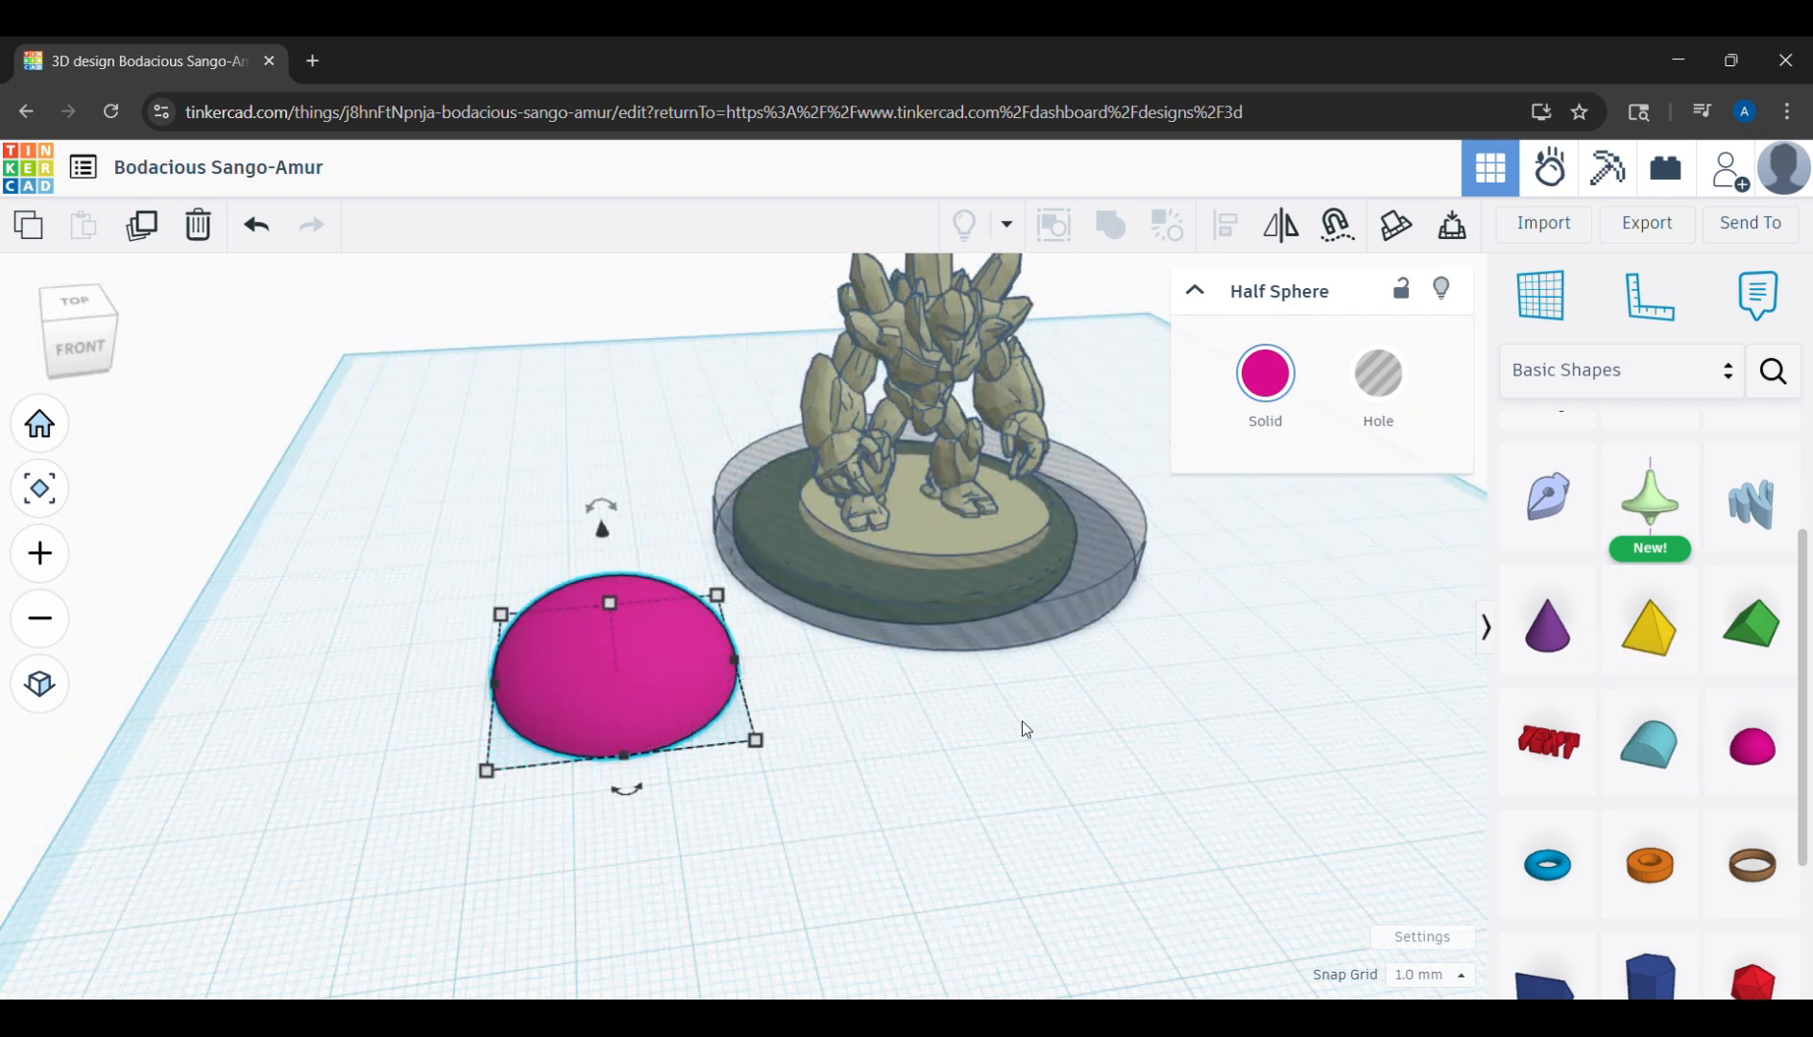
right_drag(1126, 762, 1009, 764)
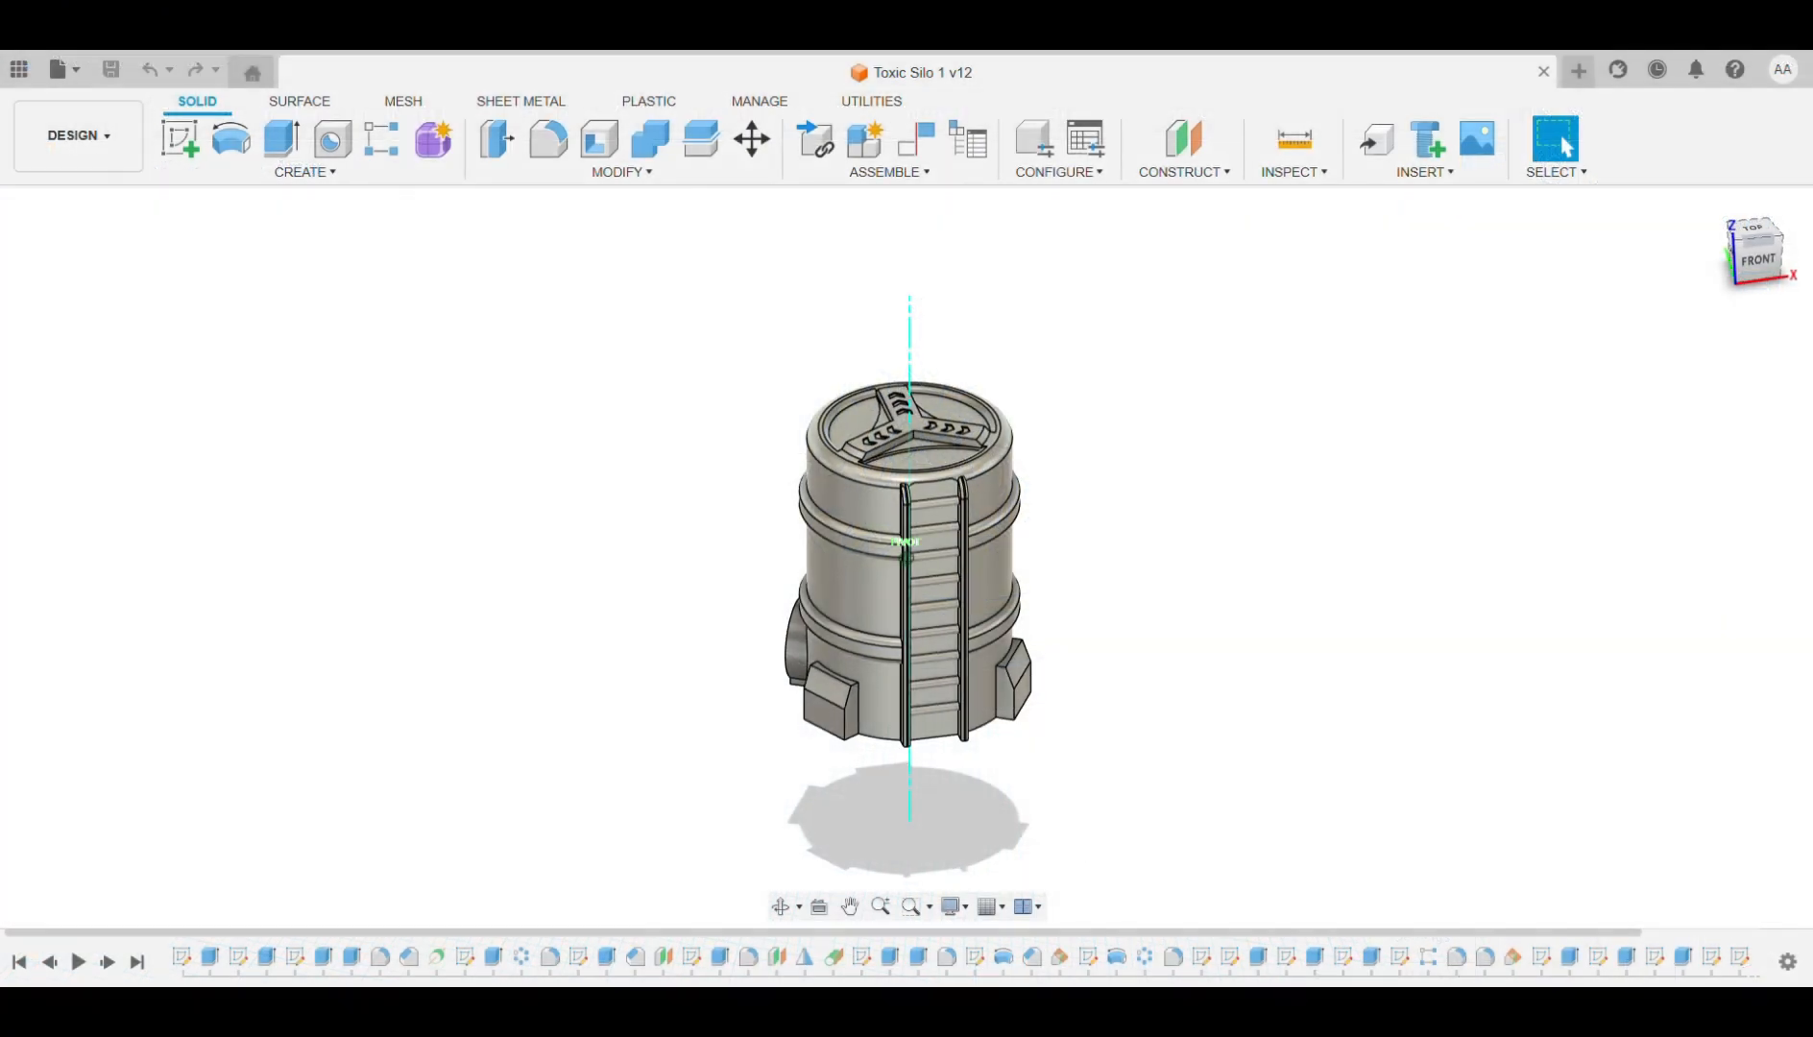
Switch to the Toxic Silo 1 model in Fusion and examine its lid, ladder, sides and underside.
mouse_move(907, 558)
shift+middle_down()
mouse_move(907, 471)
mouse_move(845, 481)
mouse_move(826, 653)
mouse_move(908, 639)
mouse_move(946, 523)
mouse_move(989, 499)
mouse_move(974, 625)
mouse_move(860, 629)
mouse_move(860, 552)
mouse_move(874, 625)
shift+middle_up()
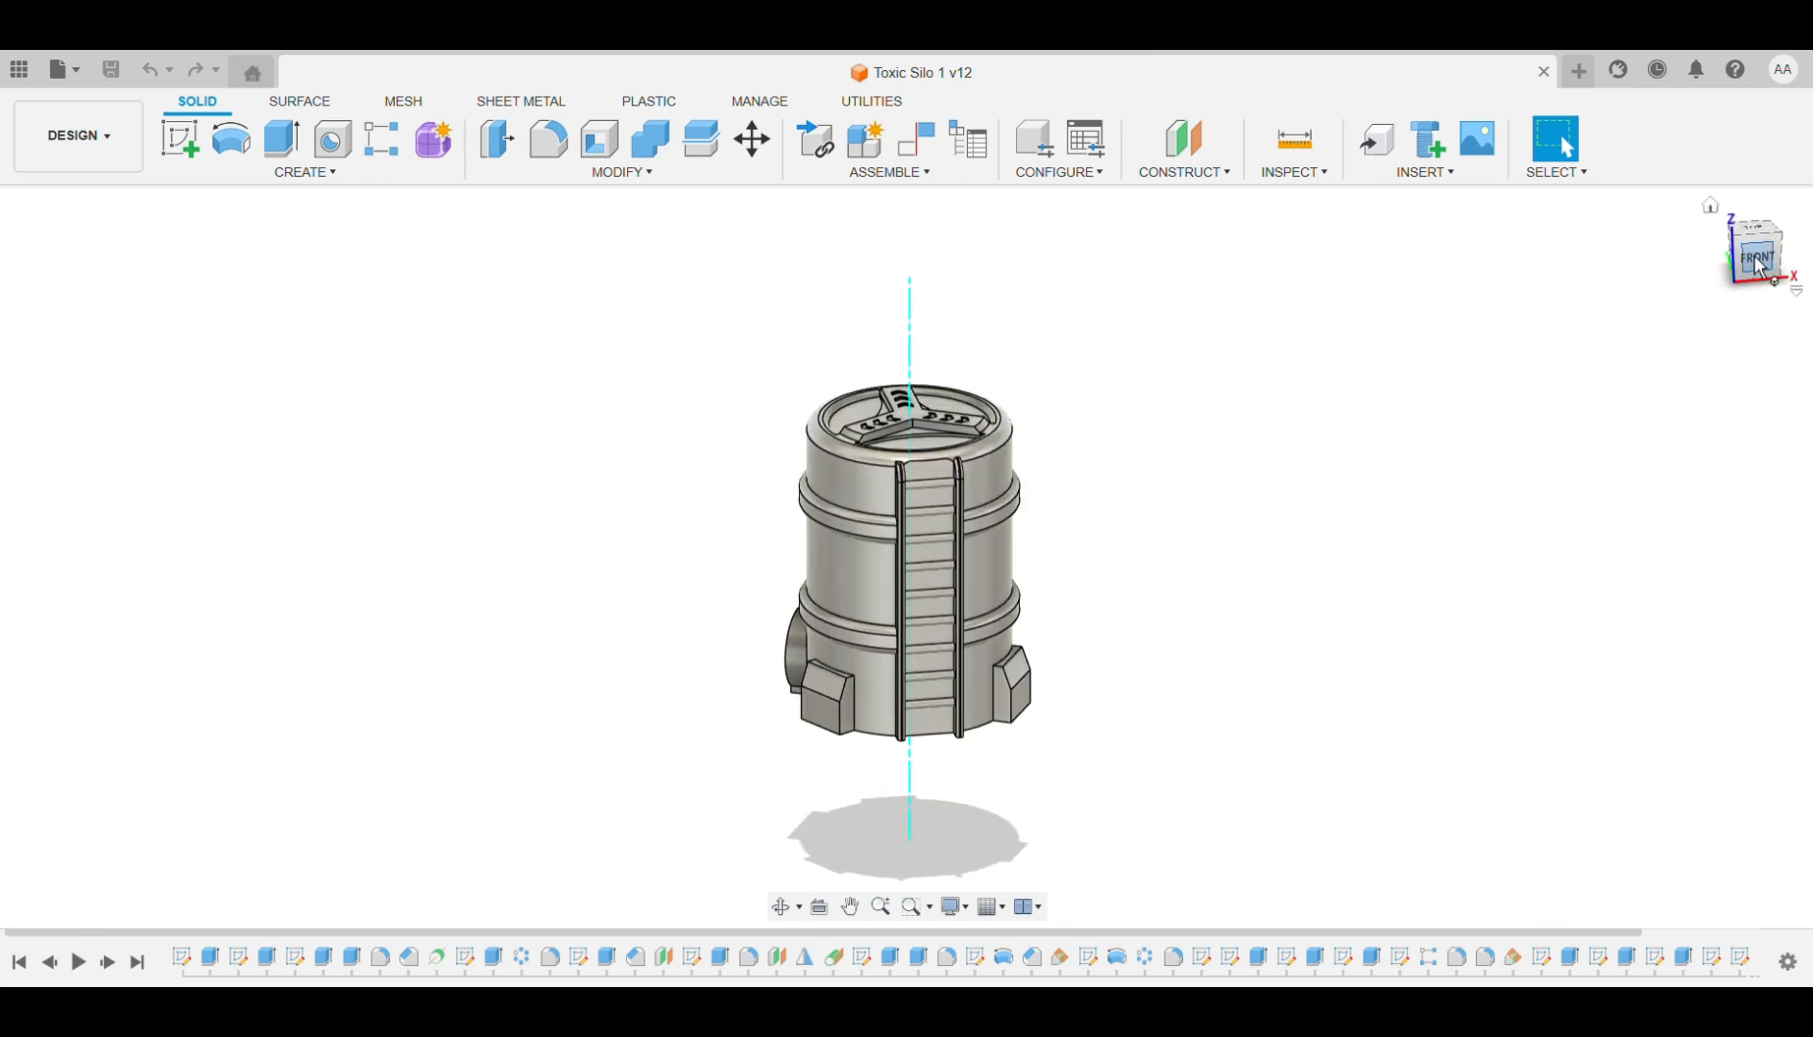
scroll(920, 392, down, 3)
scroll(881, 382, up, 4)
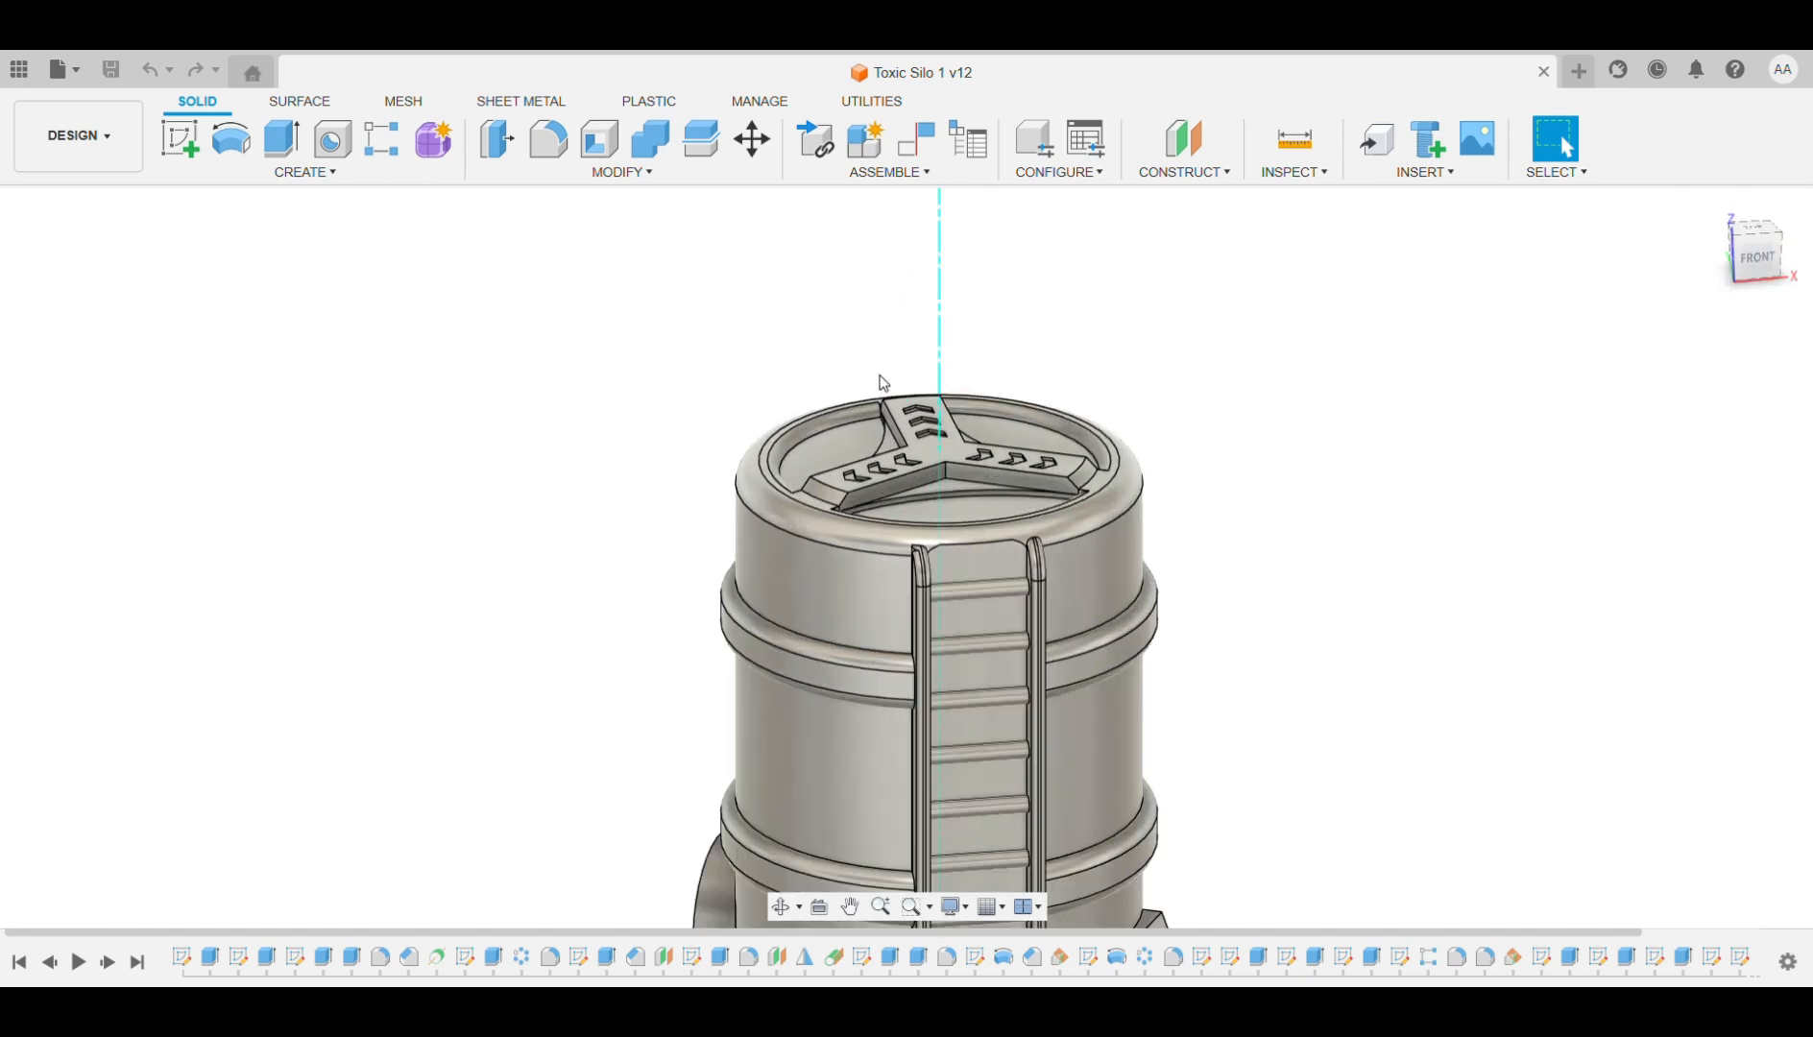
drag(1760, 264, 1590, 264)
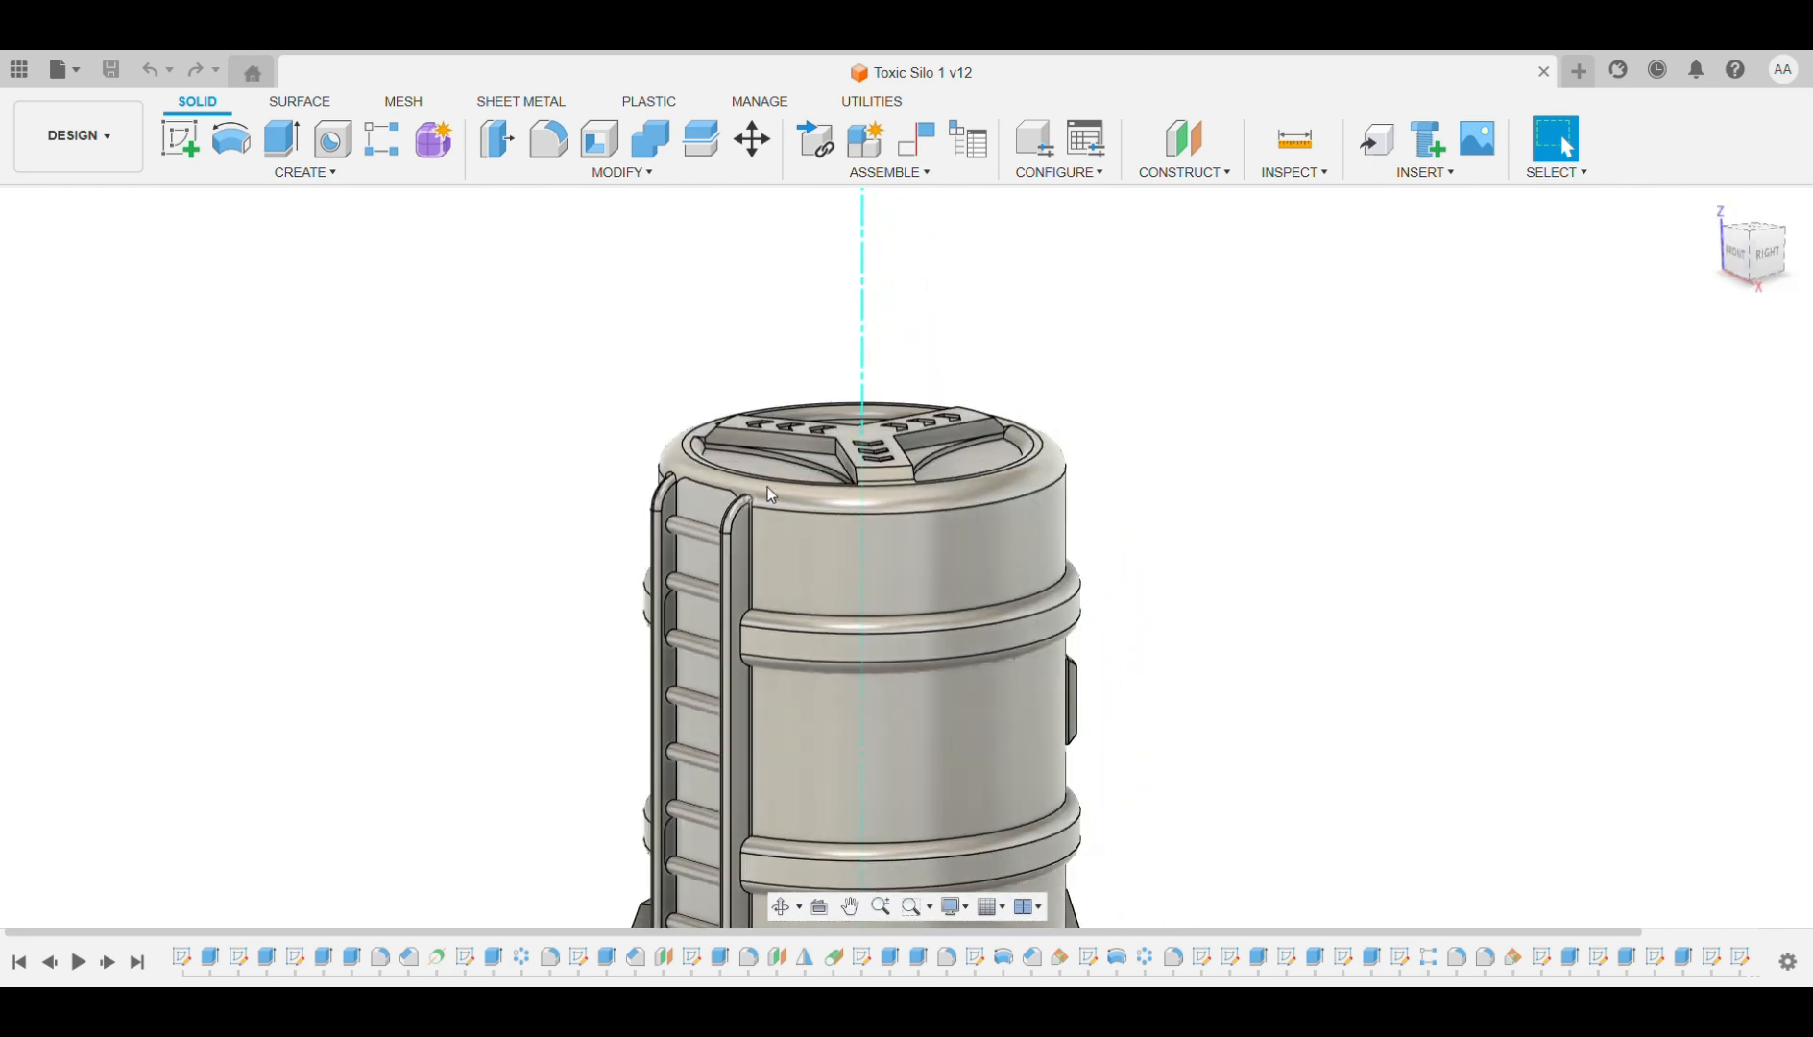
scroll(890, 443, up, 2)
scroll(893, 441, down, 2)
scroll(892, 444, down, 3)
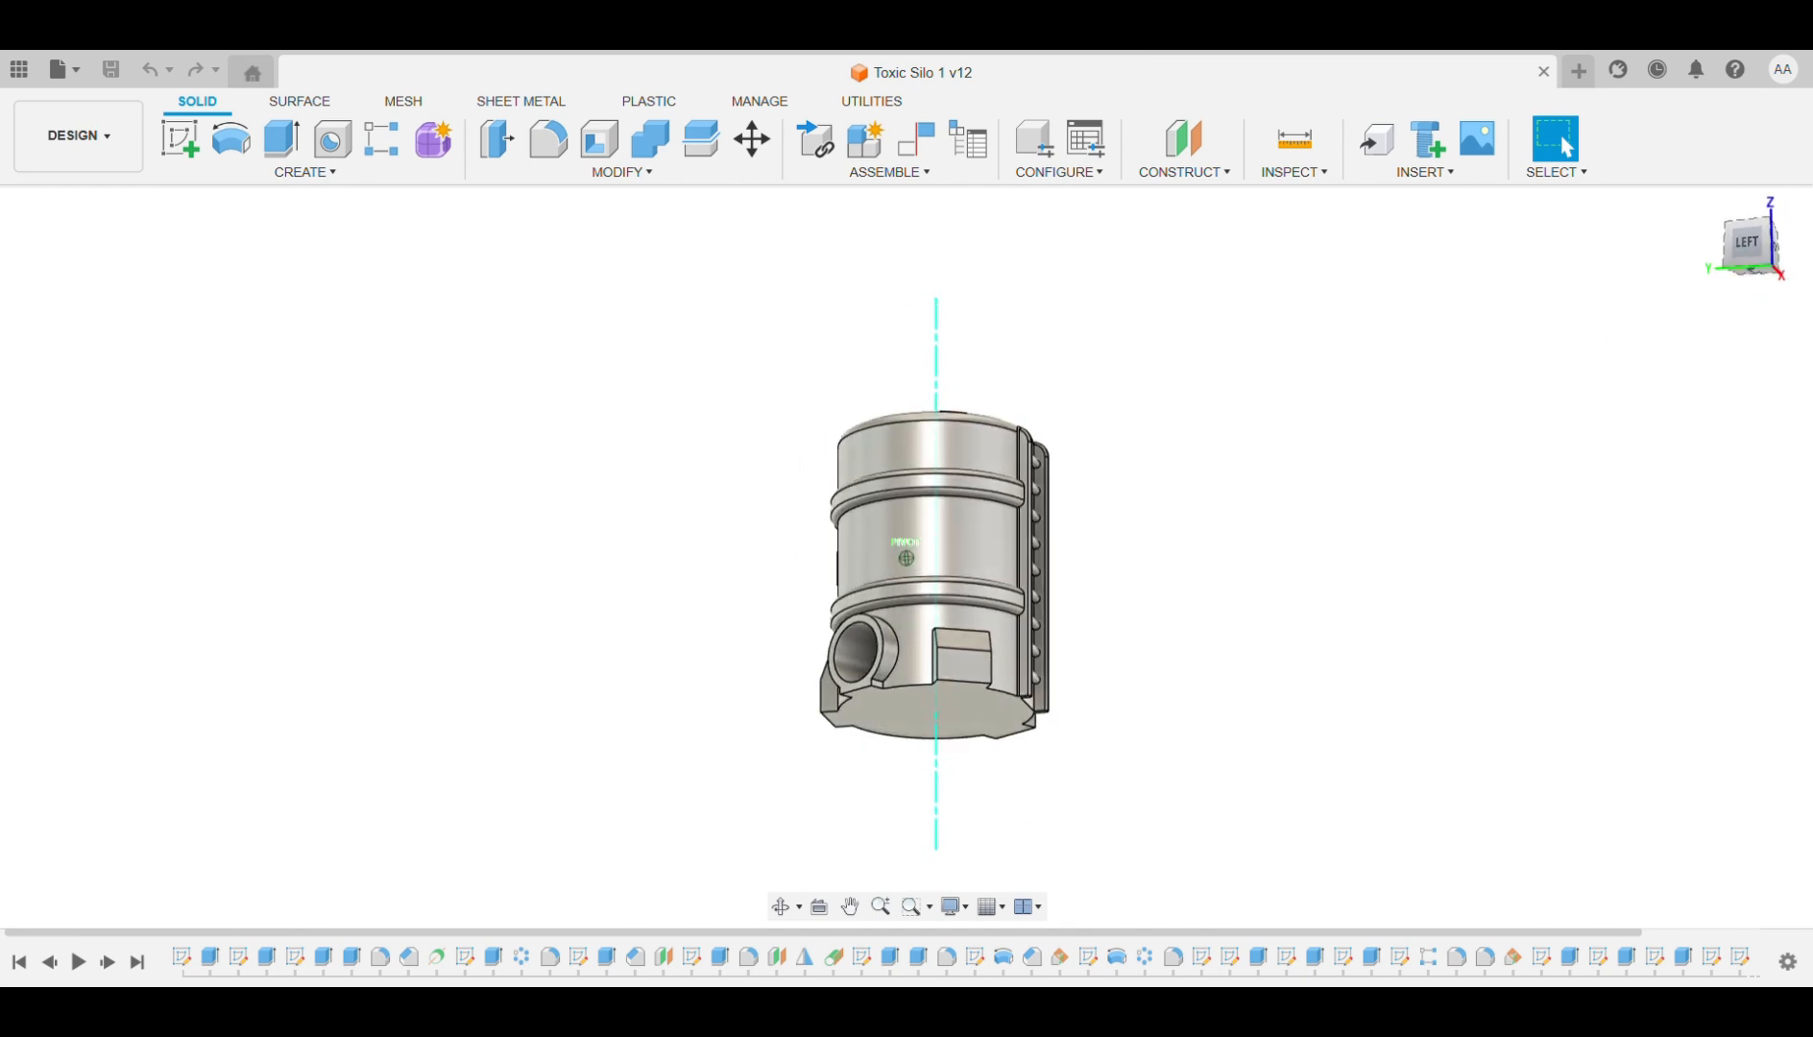
shift+middle_drag(906, 558, 956, 591)
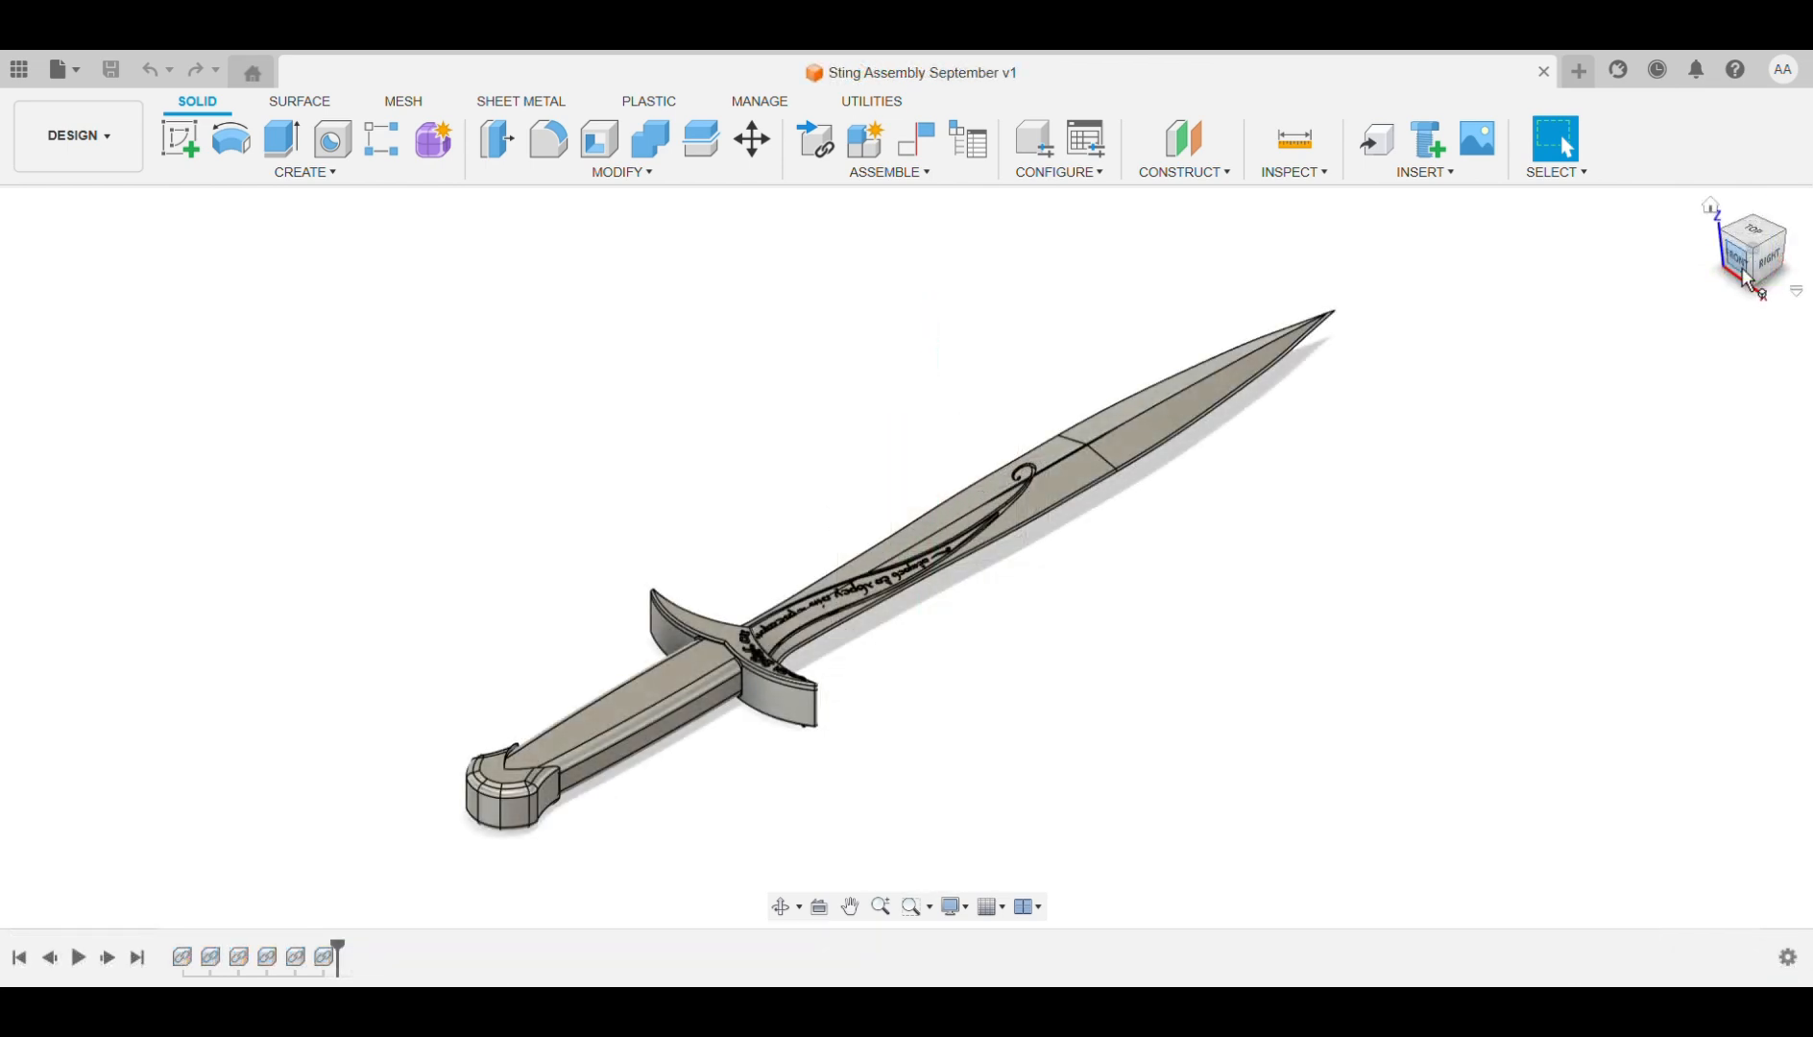
Examine the Sting sword assembly from above, including the handle, pommel, crossguard lettering and full blade.
mouse_move(1746, 279)
mouse_down()
mouse_move(1772, 297)
mouse_move(1769, 340)
mouse_move(1749, 207)
mouse_move(1743, 298)
mouse_move(1777, 307)
mouse_up()
scroll(1094, 503, down, 3)
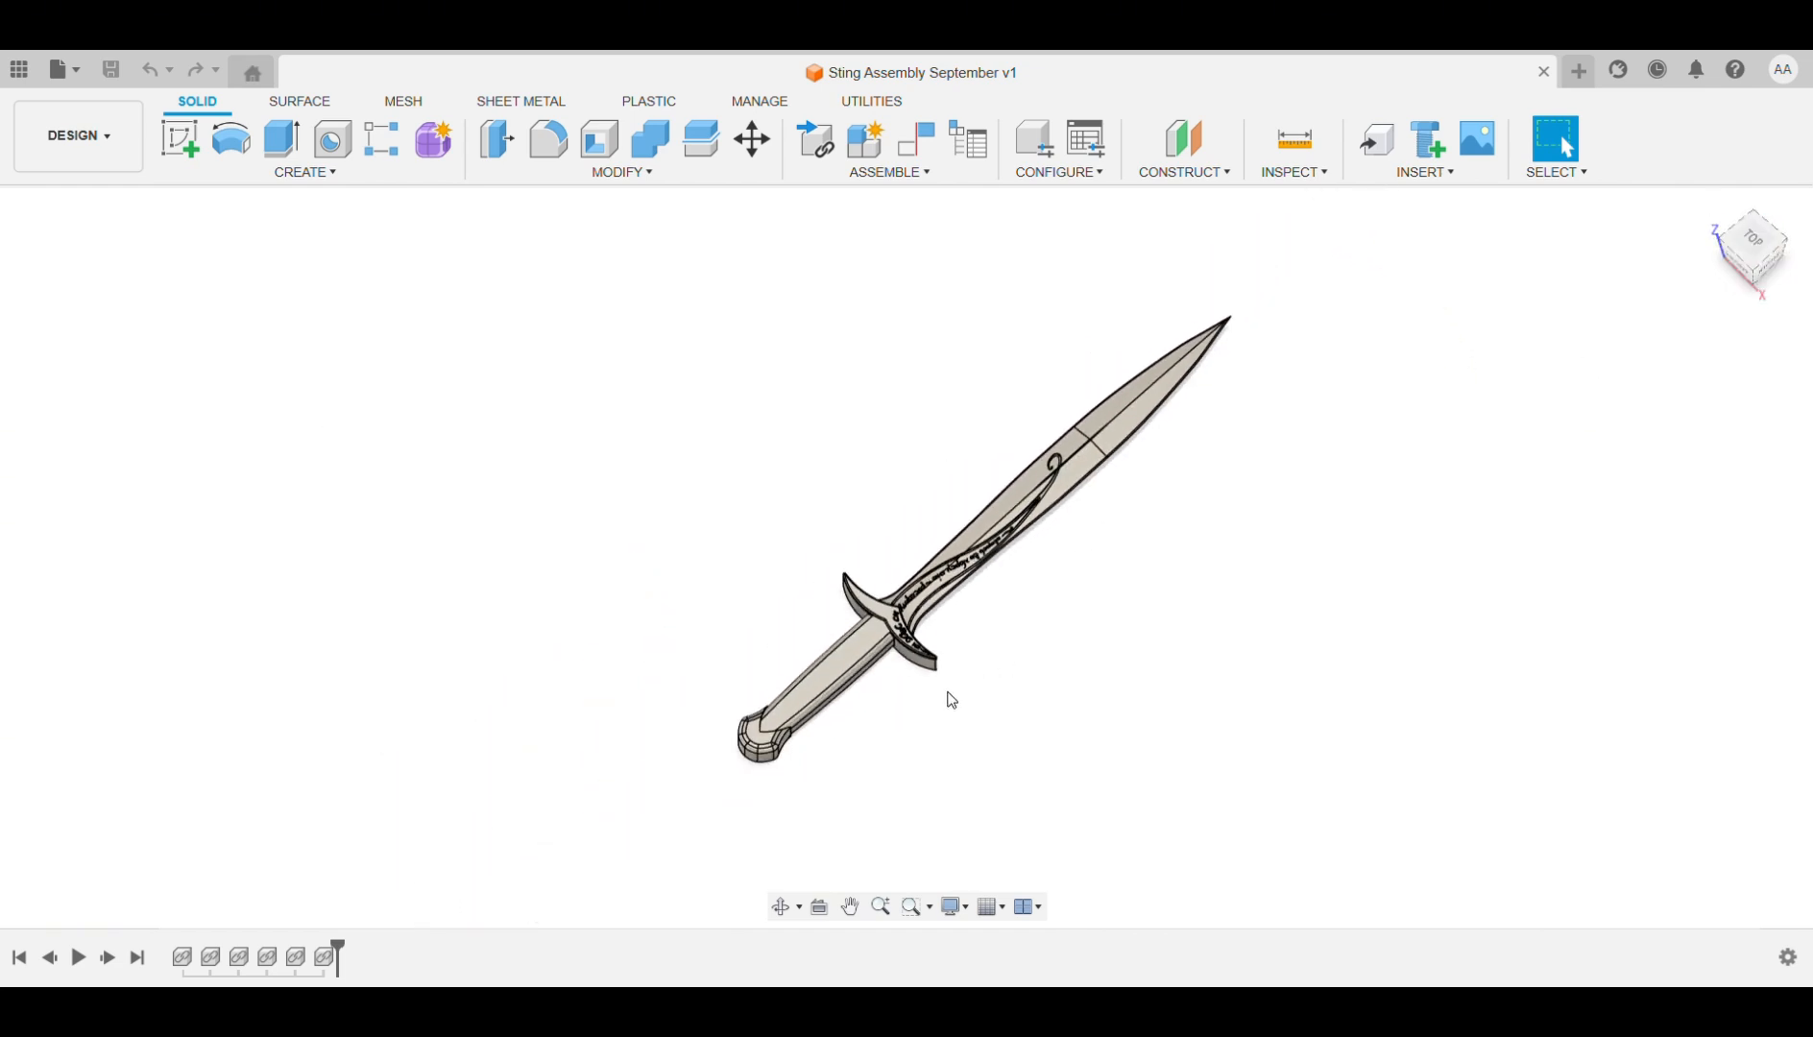
scroll(947, 697, up, 6)
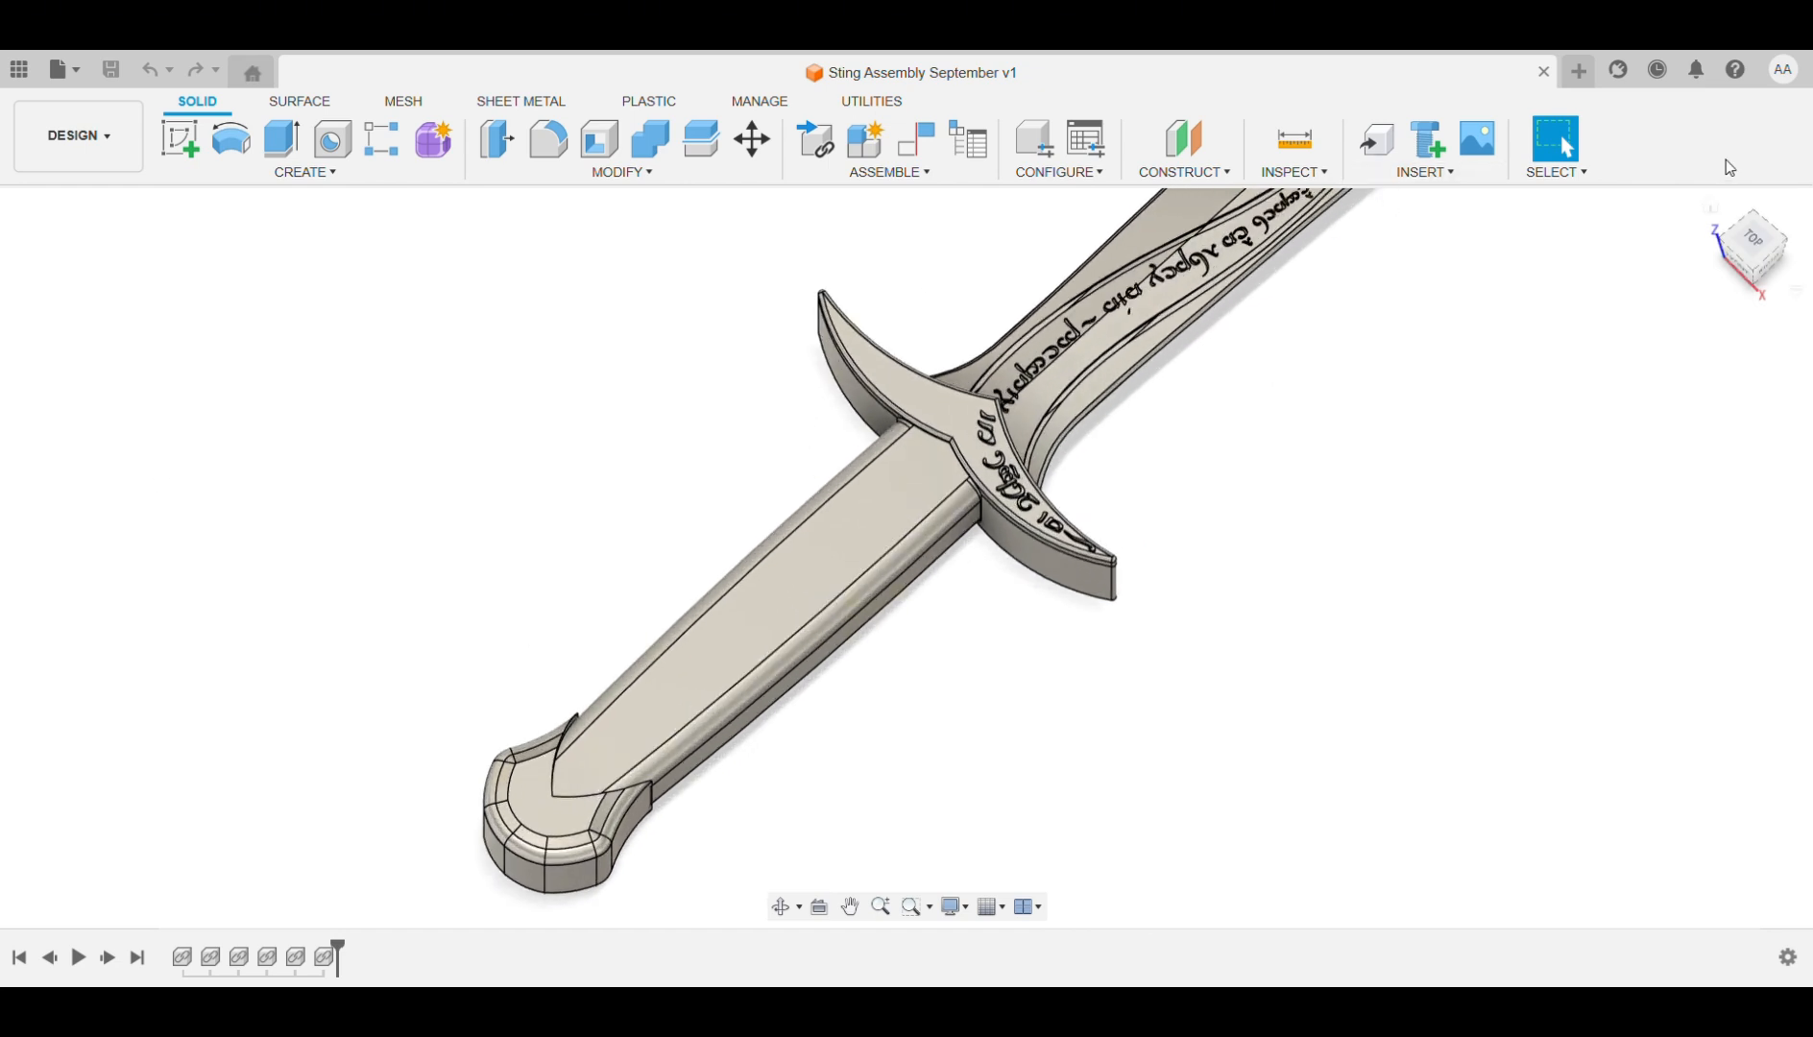
mouse_move(1765, 264)
mouse_down()
mouse_move(1764, 230)
mouse_move(1764, 260)
mouse_up()
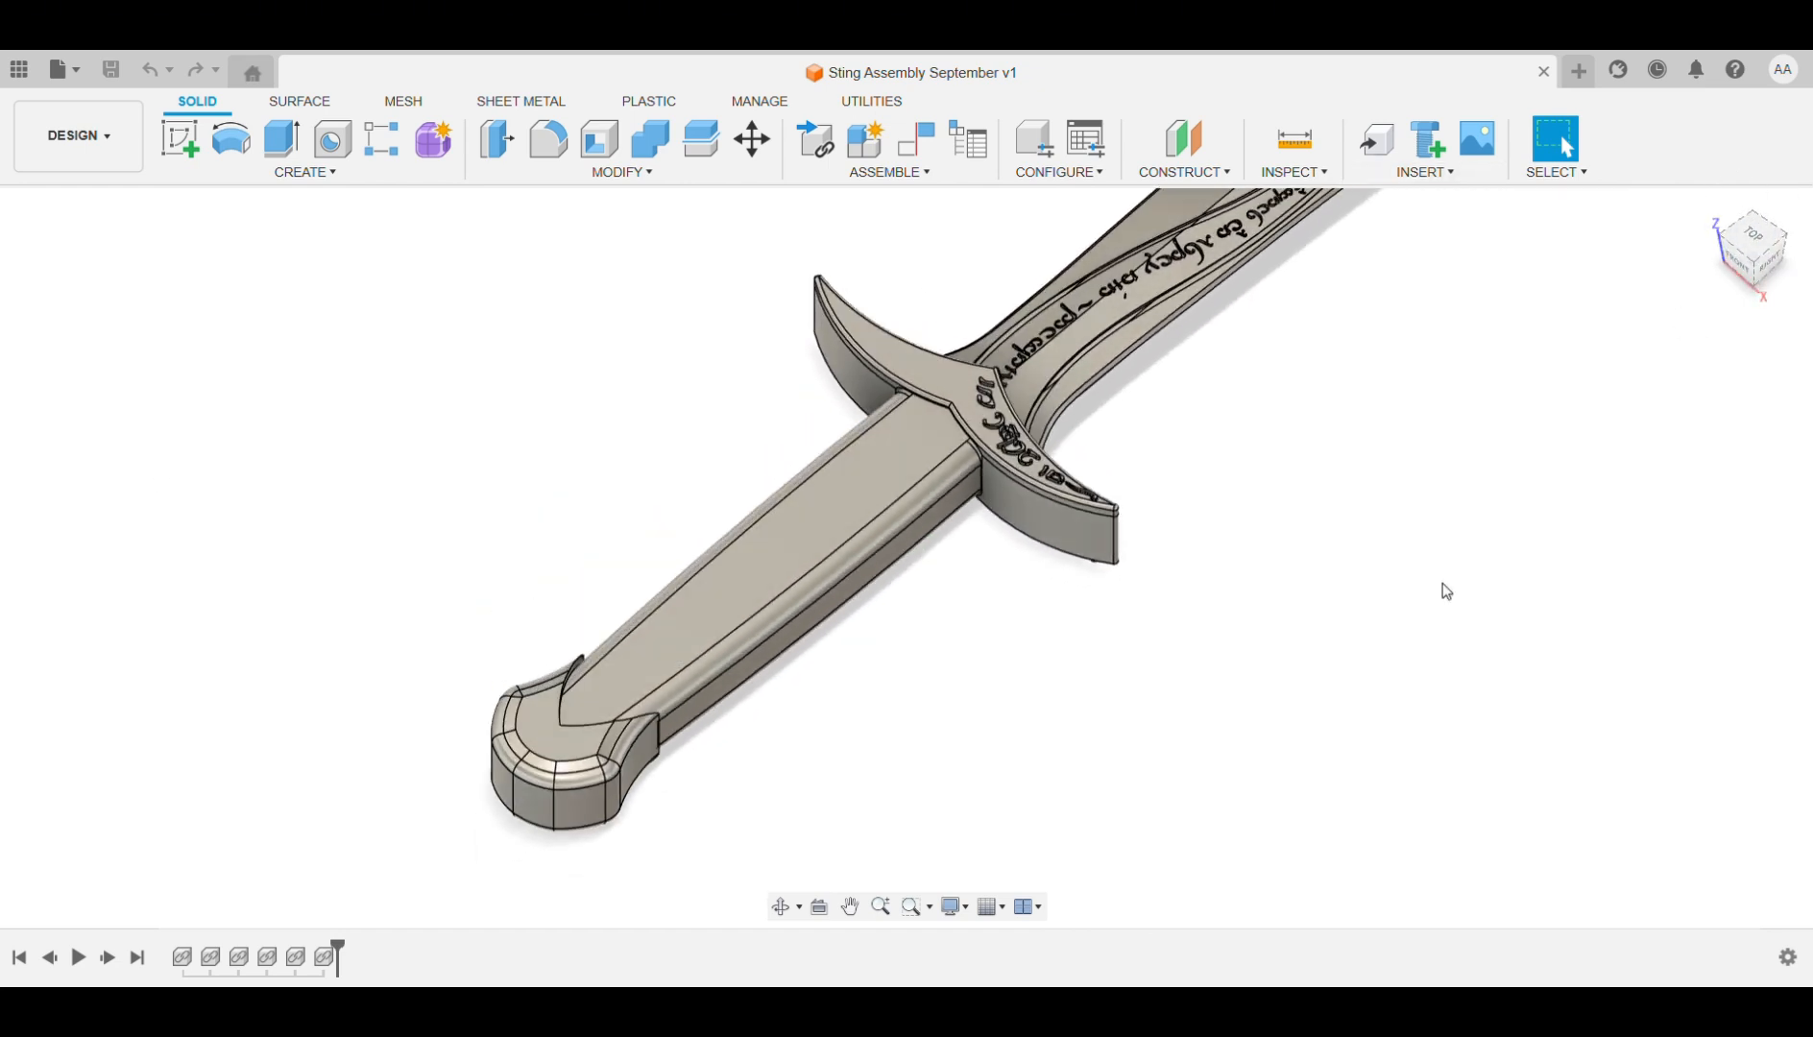
scroll(1351, 704, down, 3)
scroll(1341, 638, down, 4)
scroll(1484, 489, up, 6)
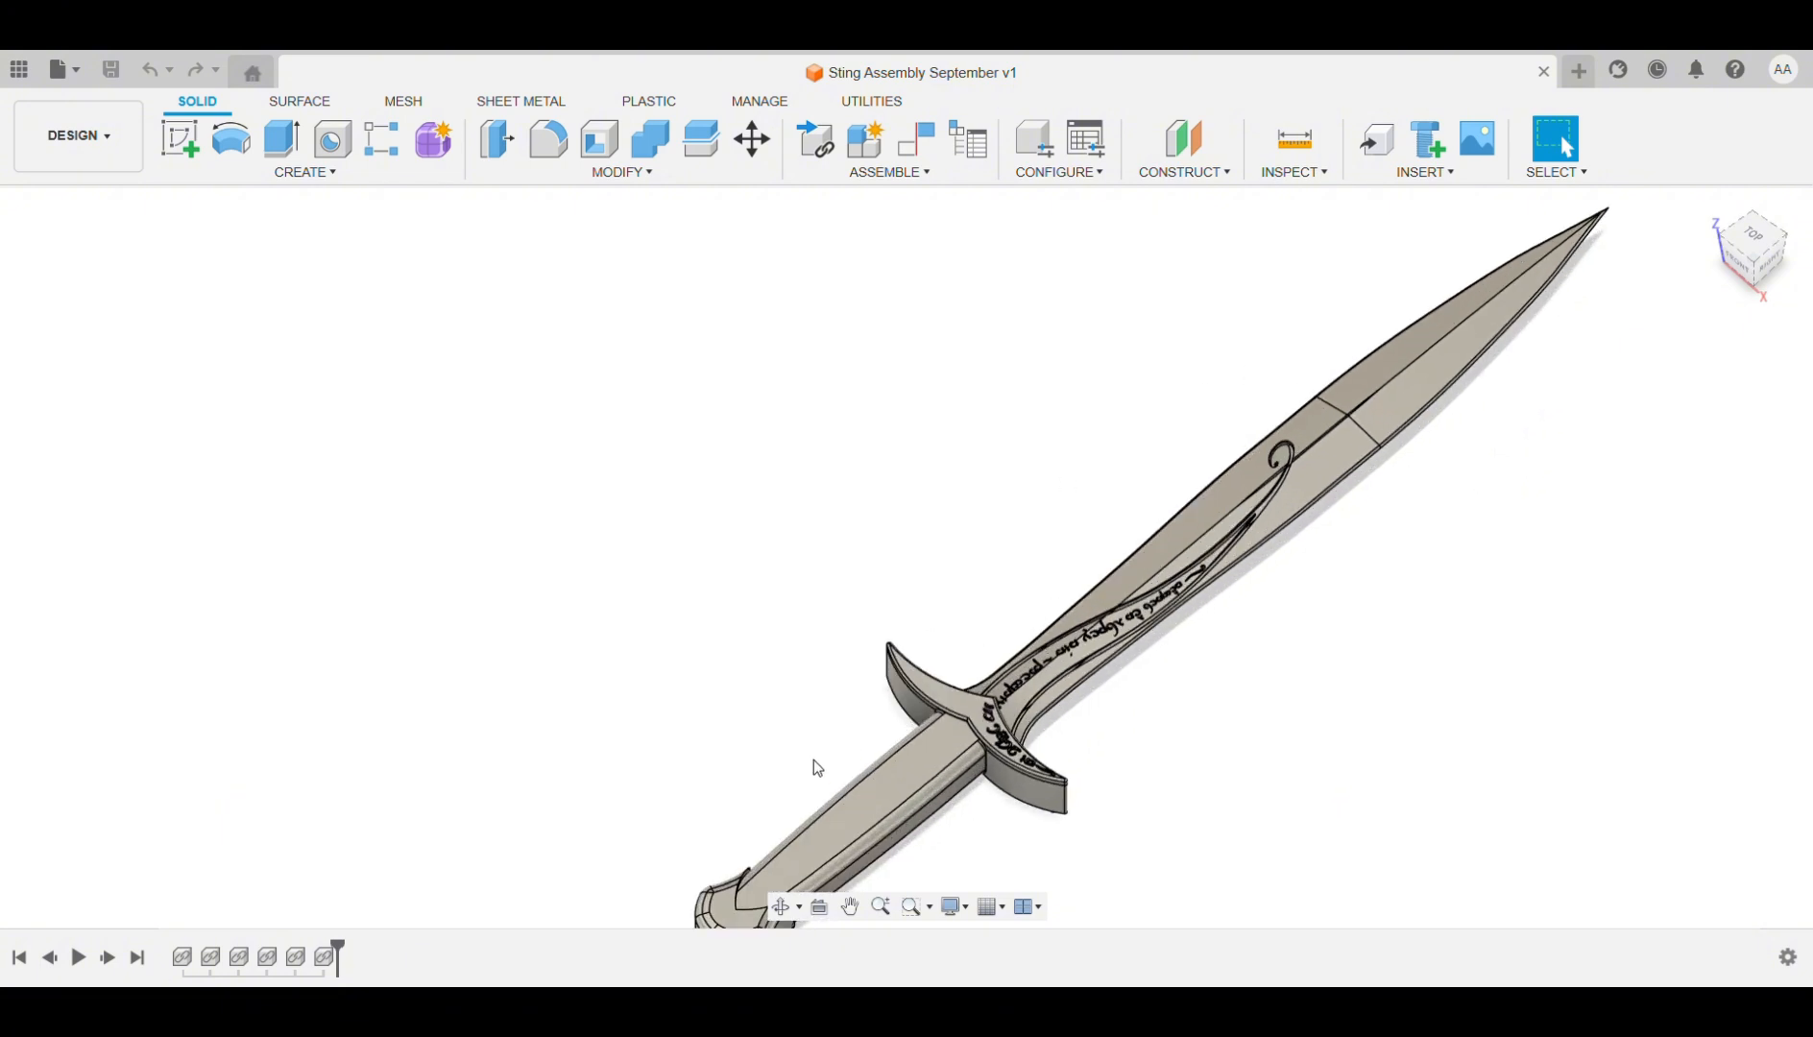
Hide the sword's handle to inspect the crossguard's inner face and the separate pommel, and show the handle again.
click(89, 470)
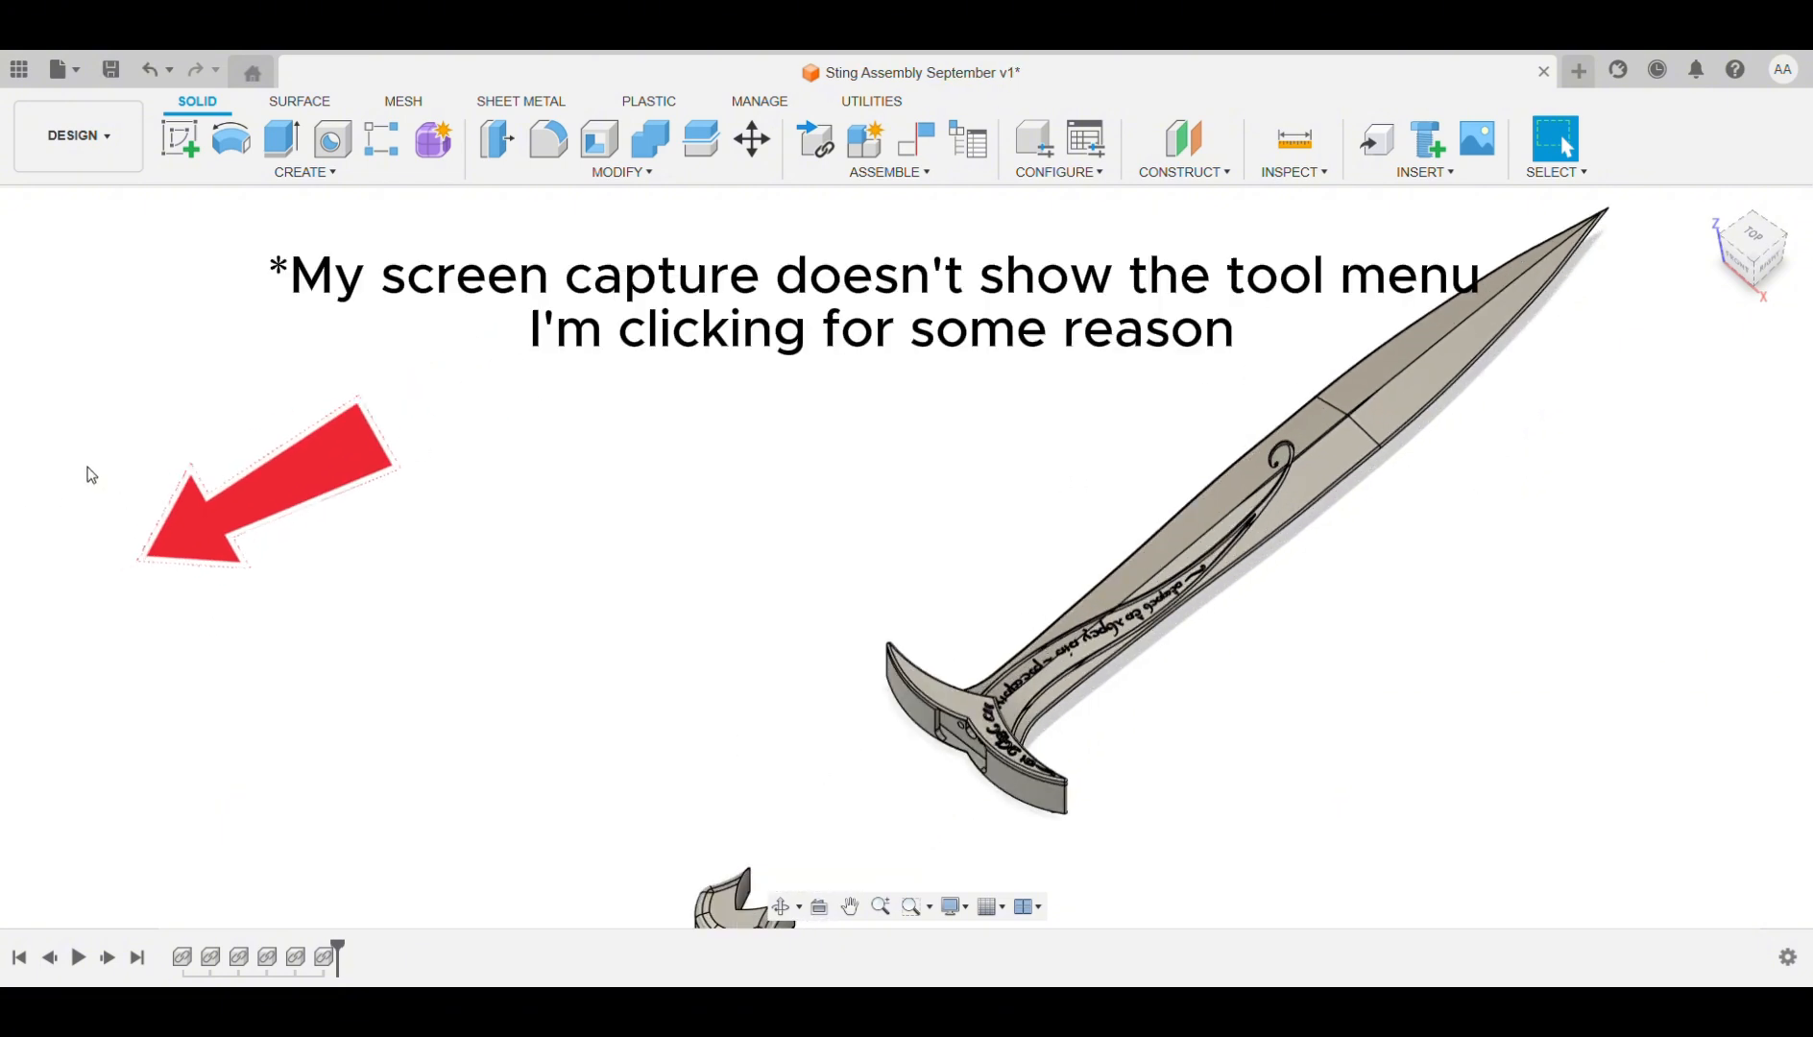
click(1711, 206)
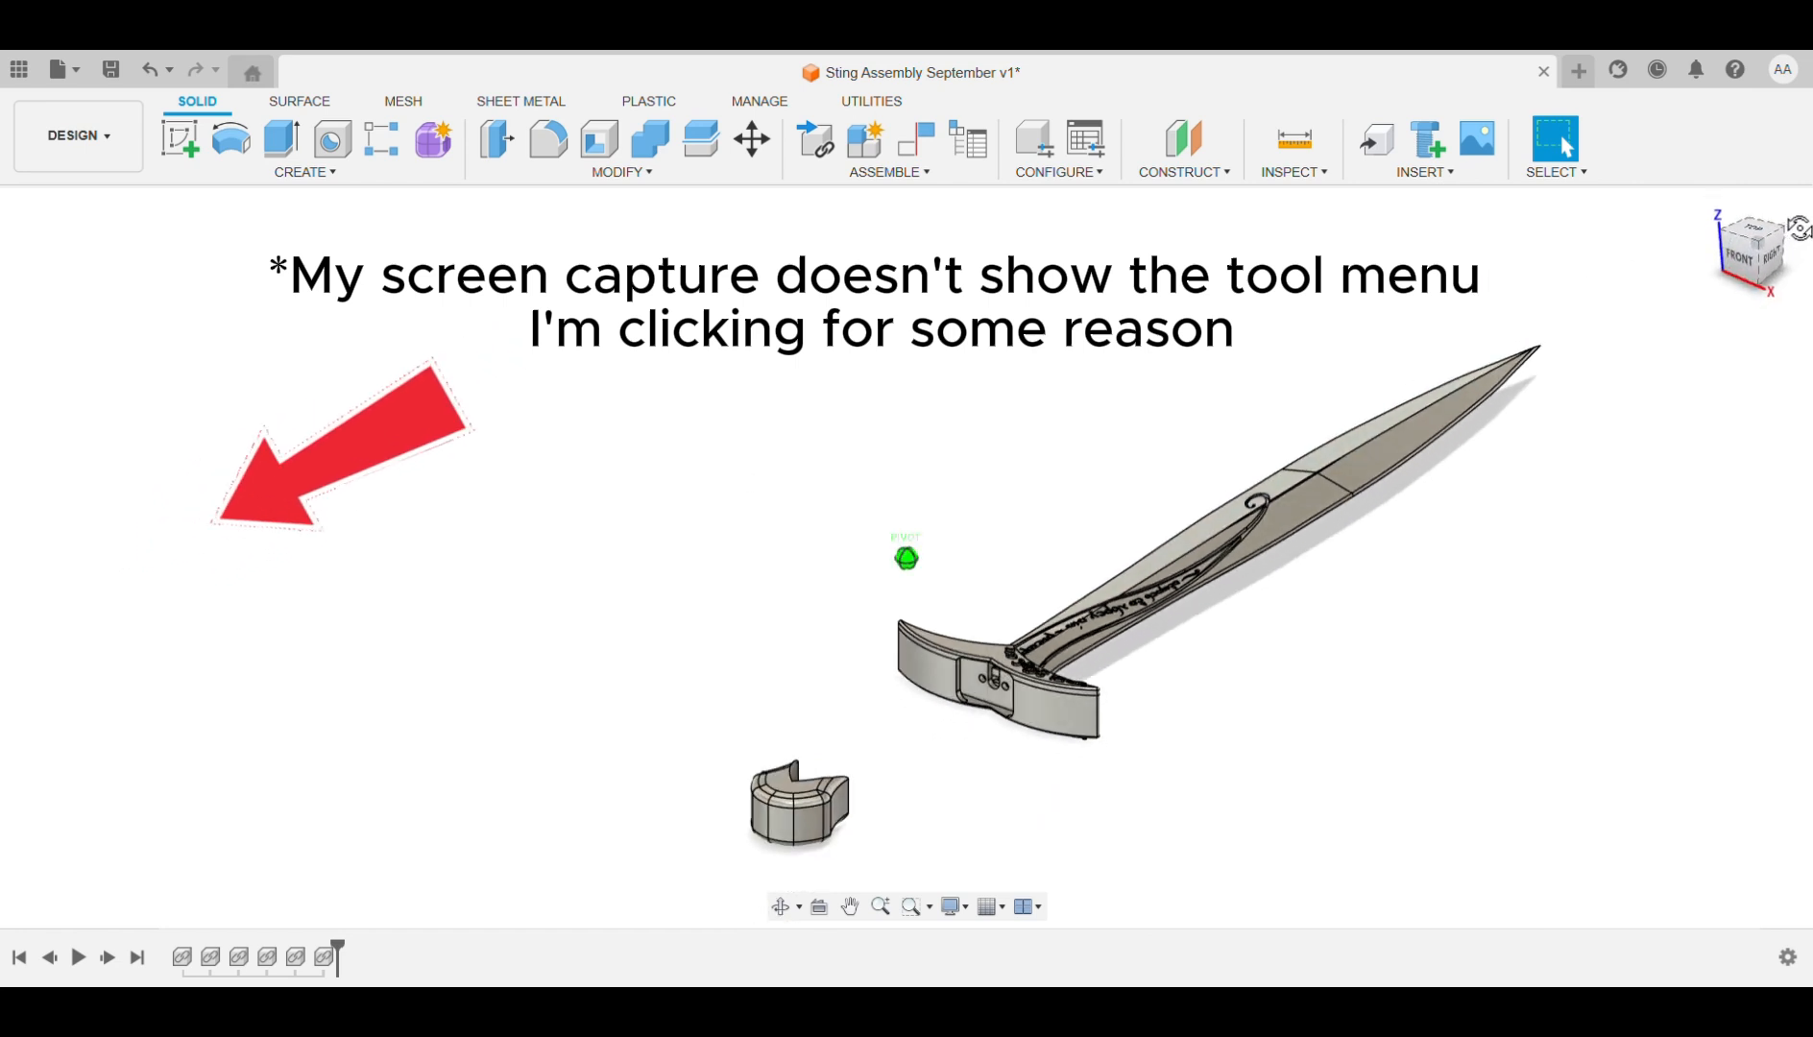
click(91, 473)
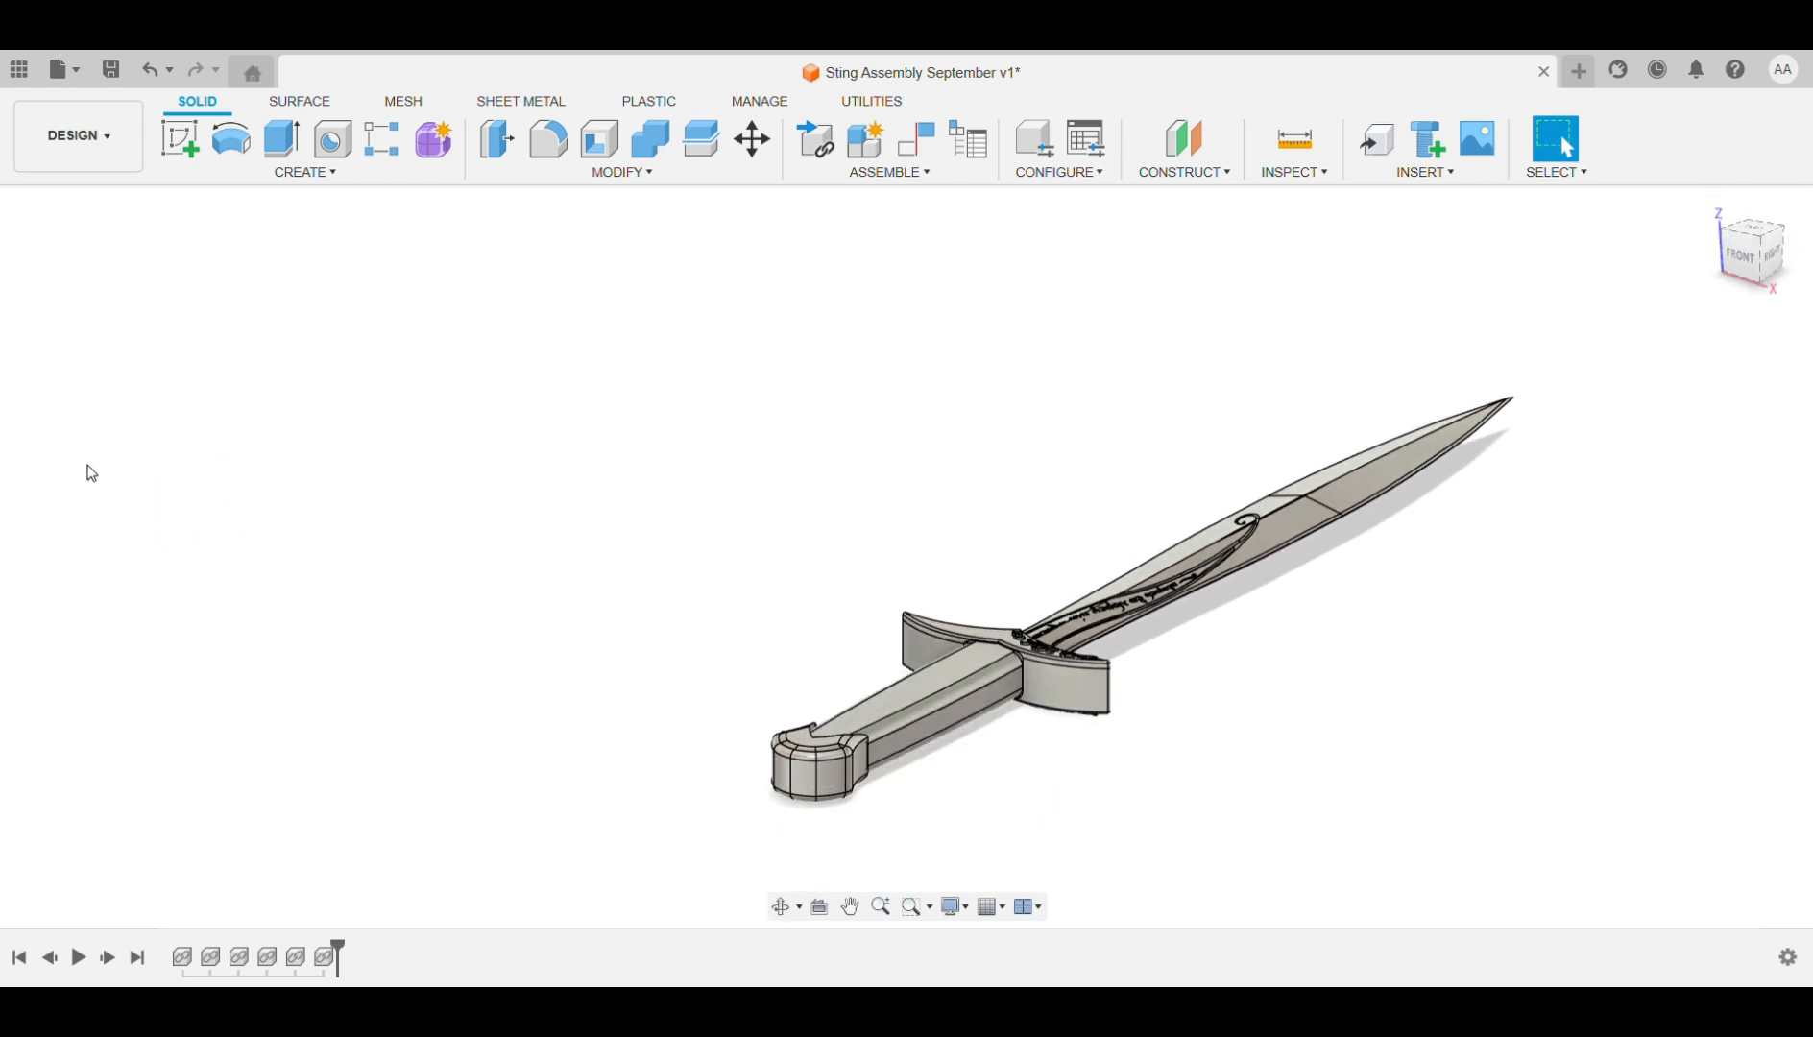
Toggle the handle's visibility off and back on to inspect the recess in the crossguard up close.
mouse_move(1779, 263)
mouse_down()
mouse_move(1760, 349)
mouse_move(1740, 252)
mouse_move(1754, 228)
mouse_up()
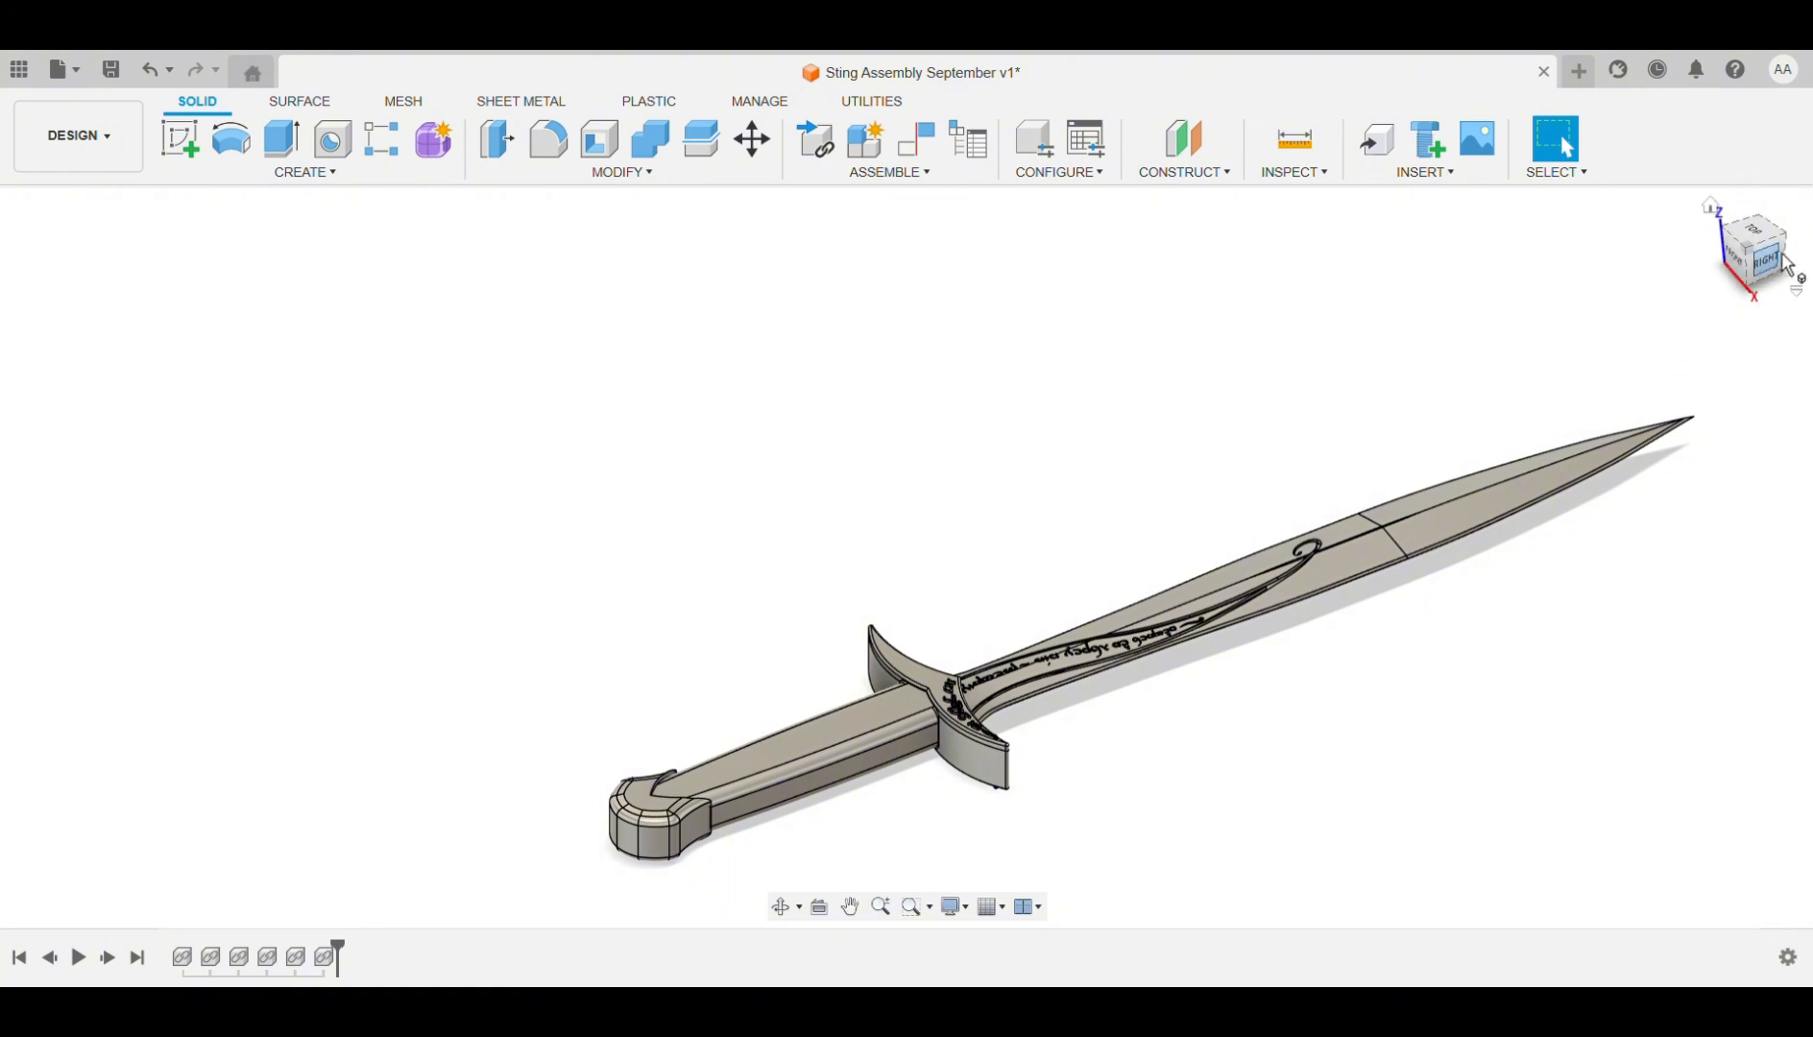
drag(1772, 248, 1773, 275)
scroll(1076, 668, up, 5)
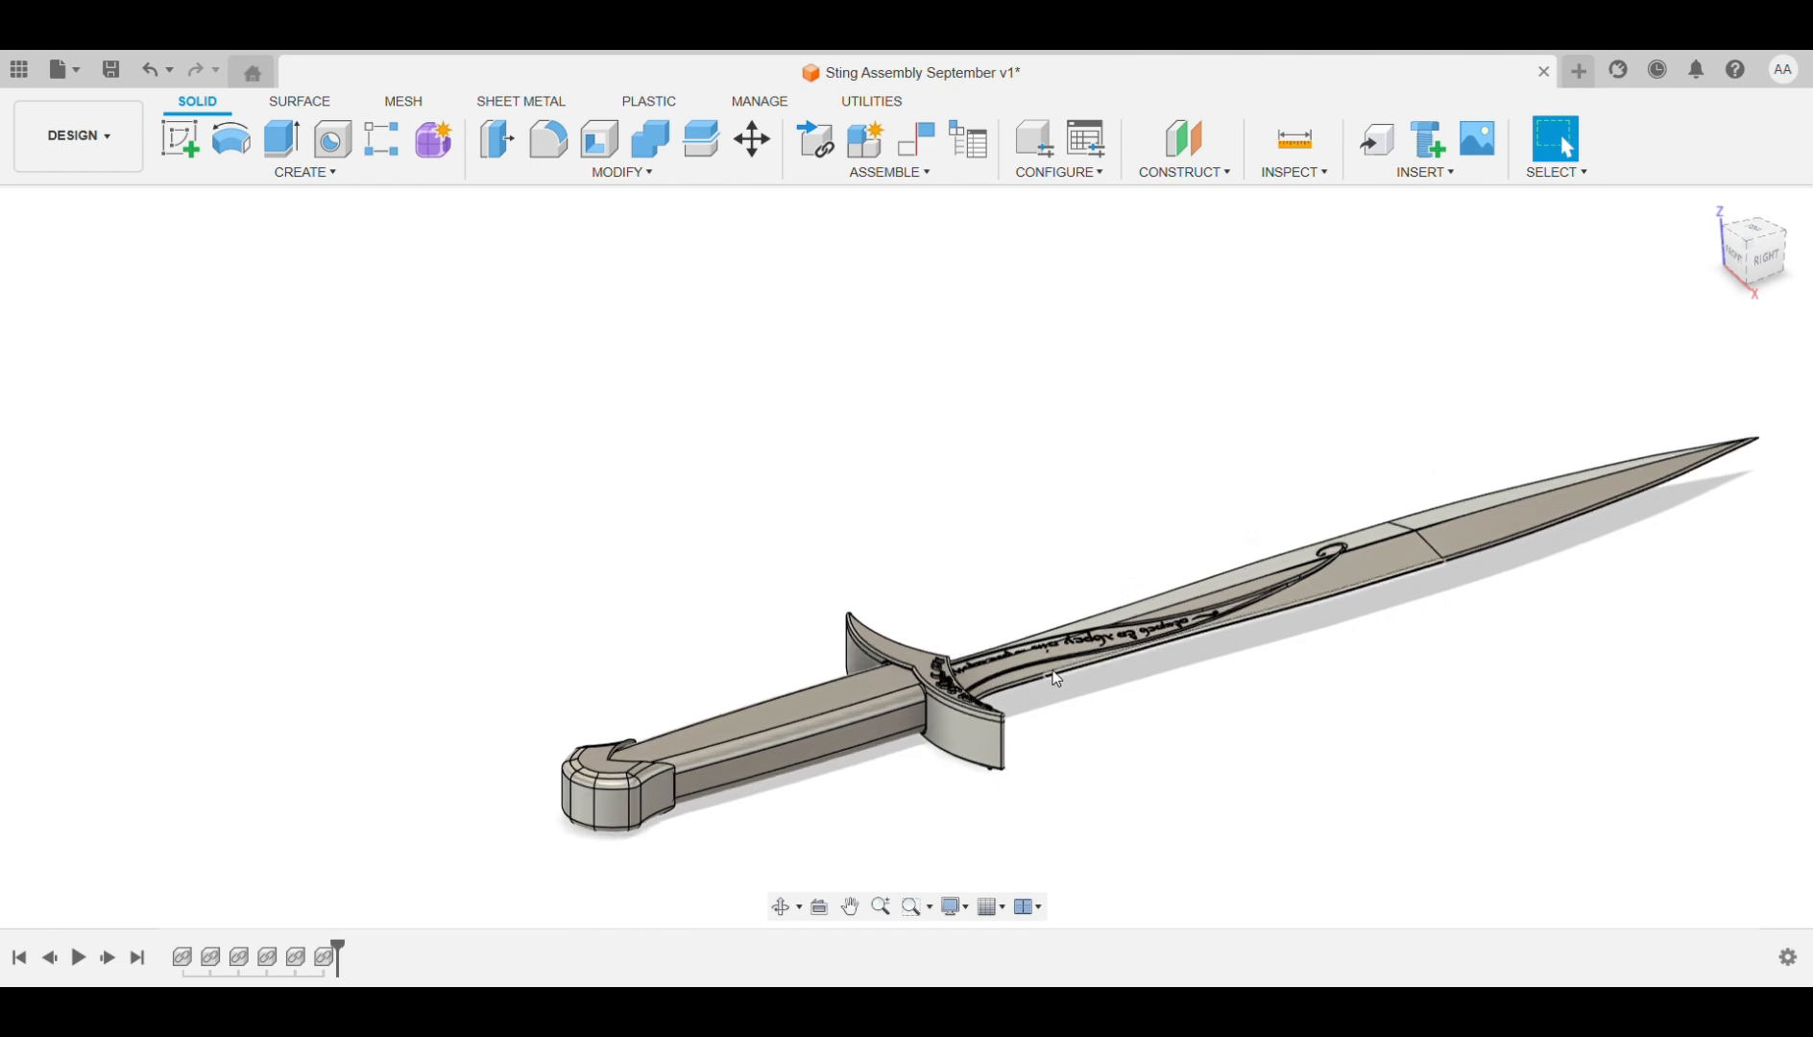
click(83, 466)
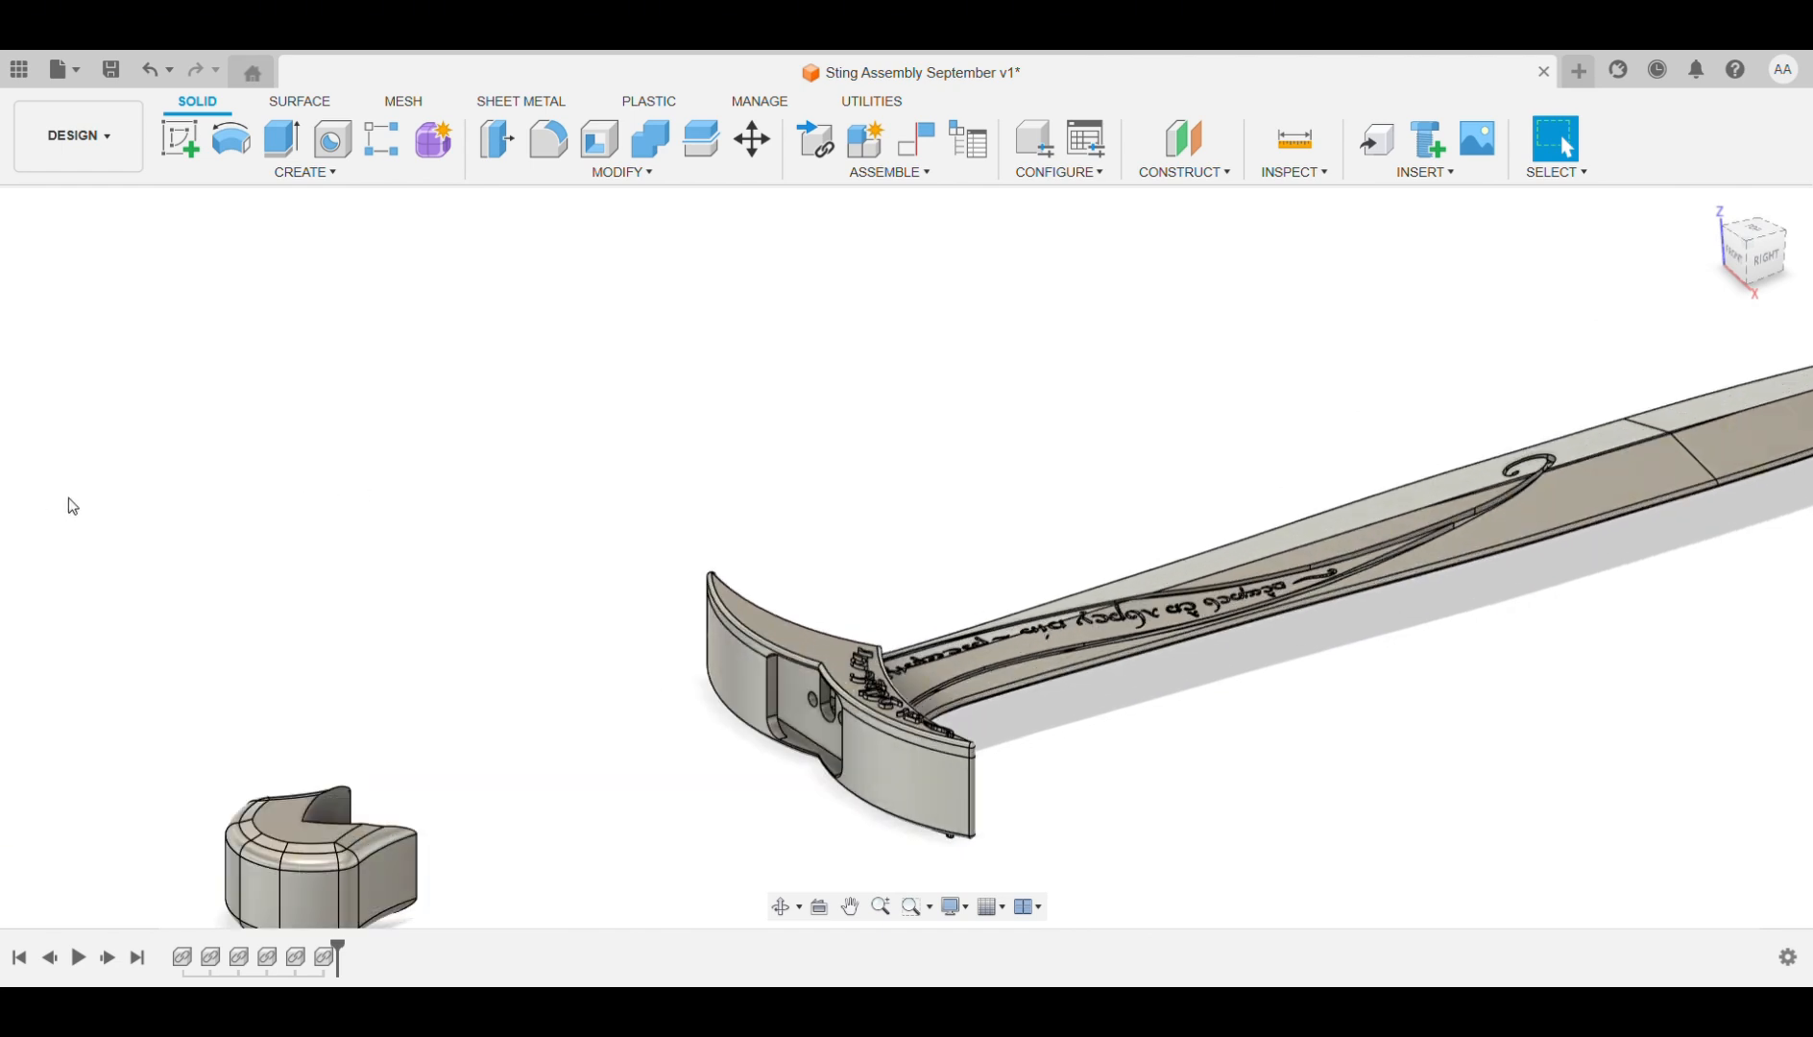
click(85, 470)
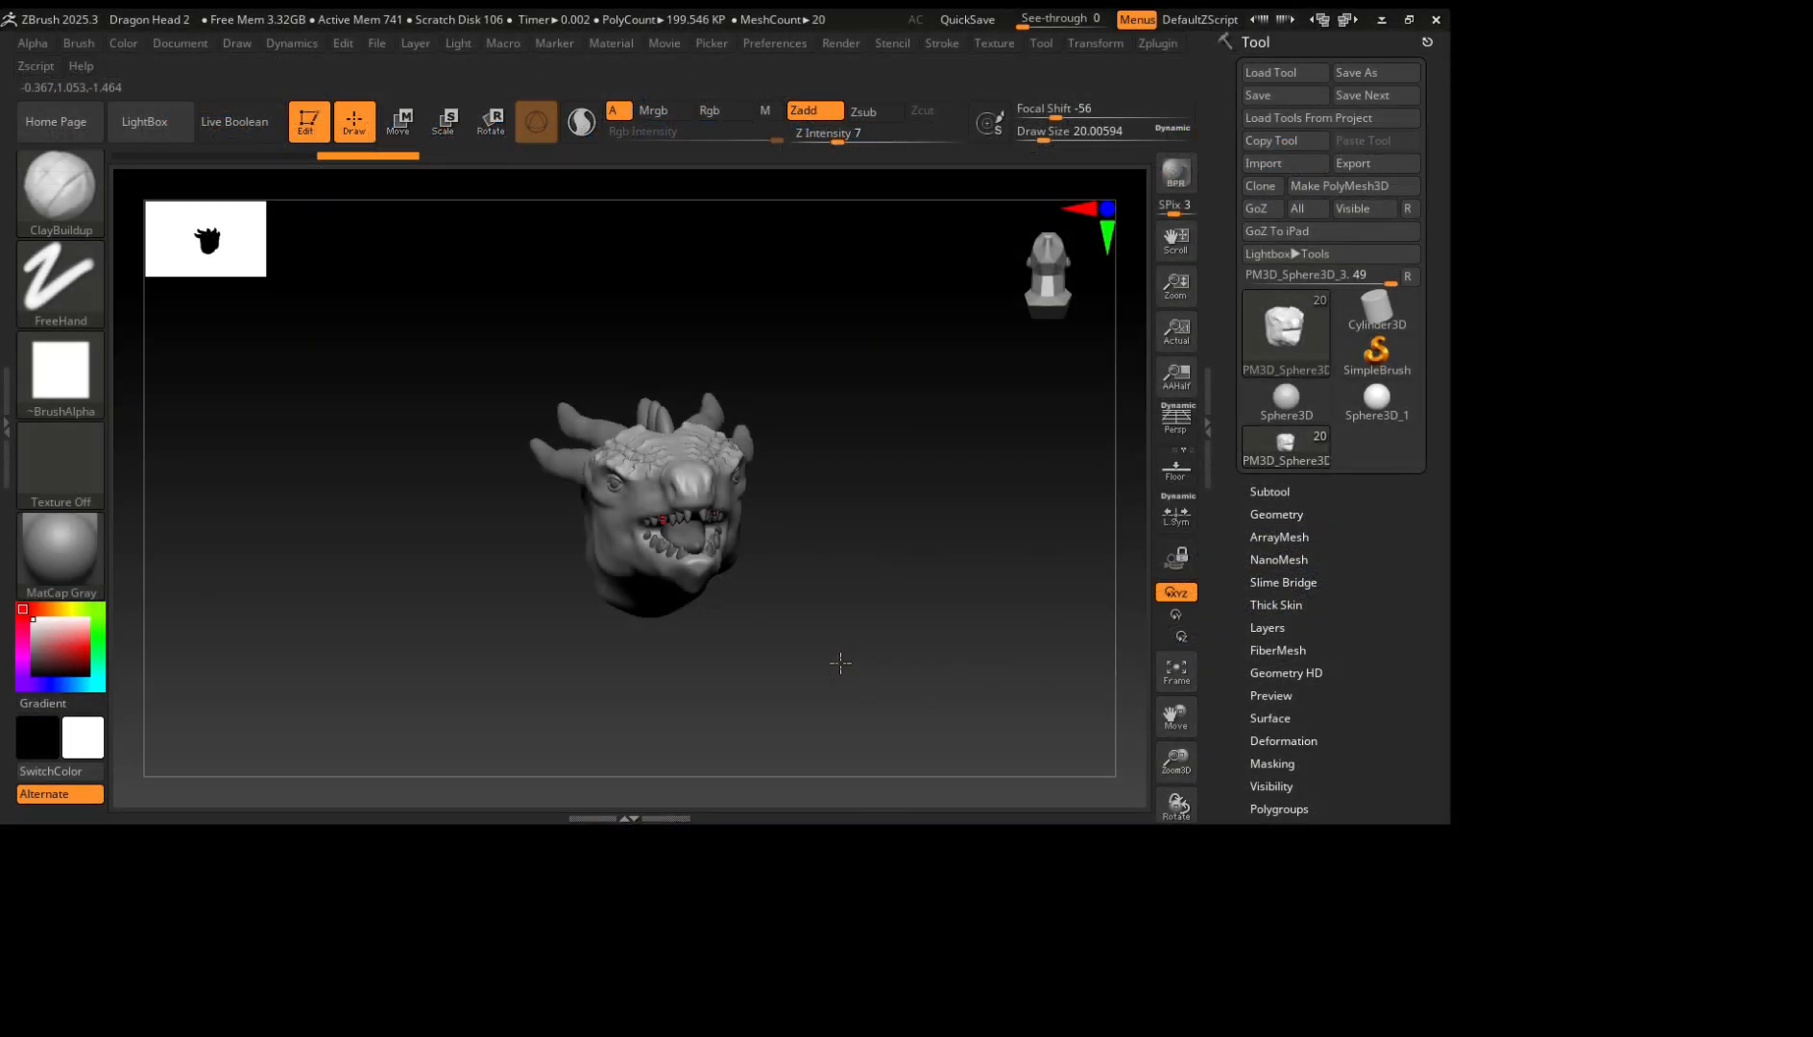
Switch to the dragon head sculpt in ZBrush and examine its scales, eye and teeth up close from the side.
ctrl+right_drag(838, 661, 1047, 626)
right_drag(760, 720, 785, 598)
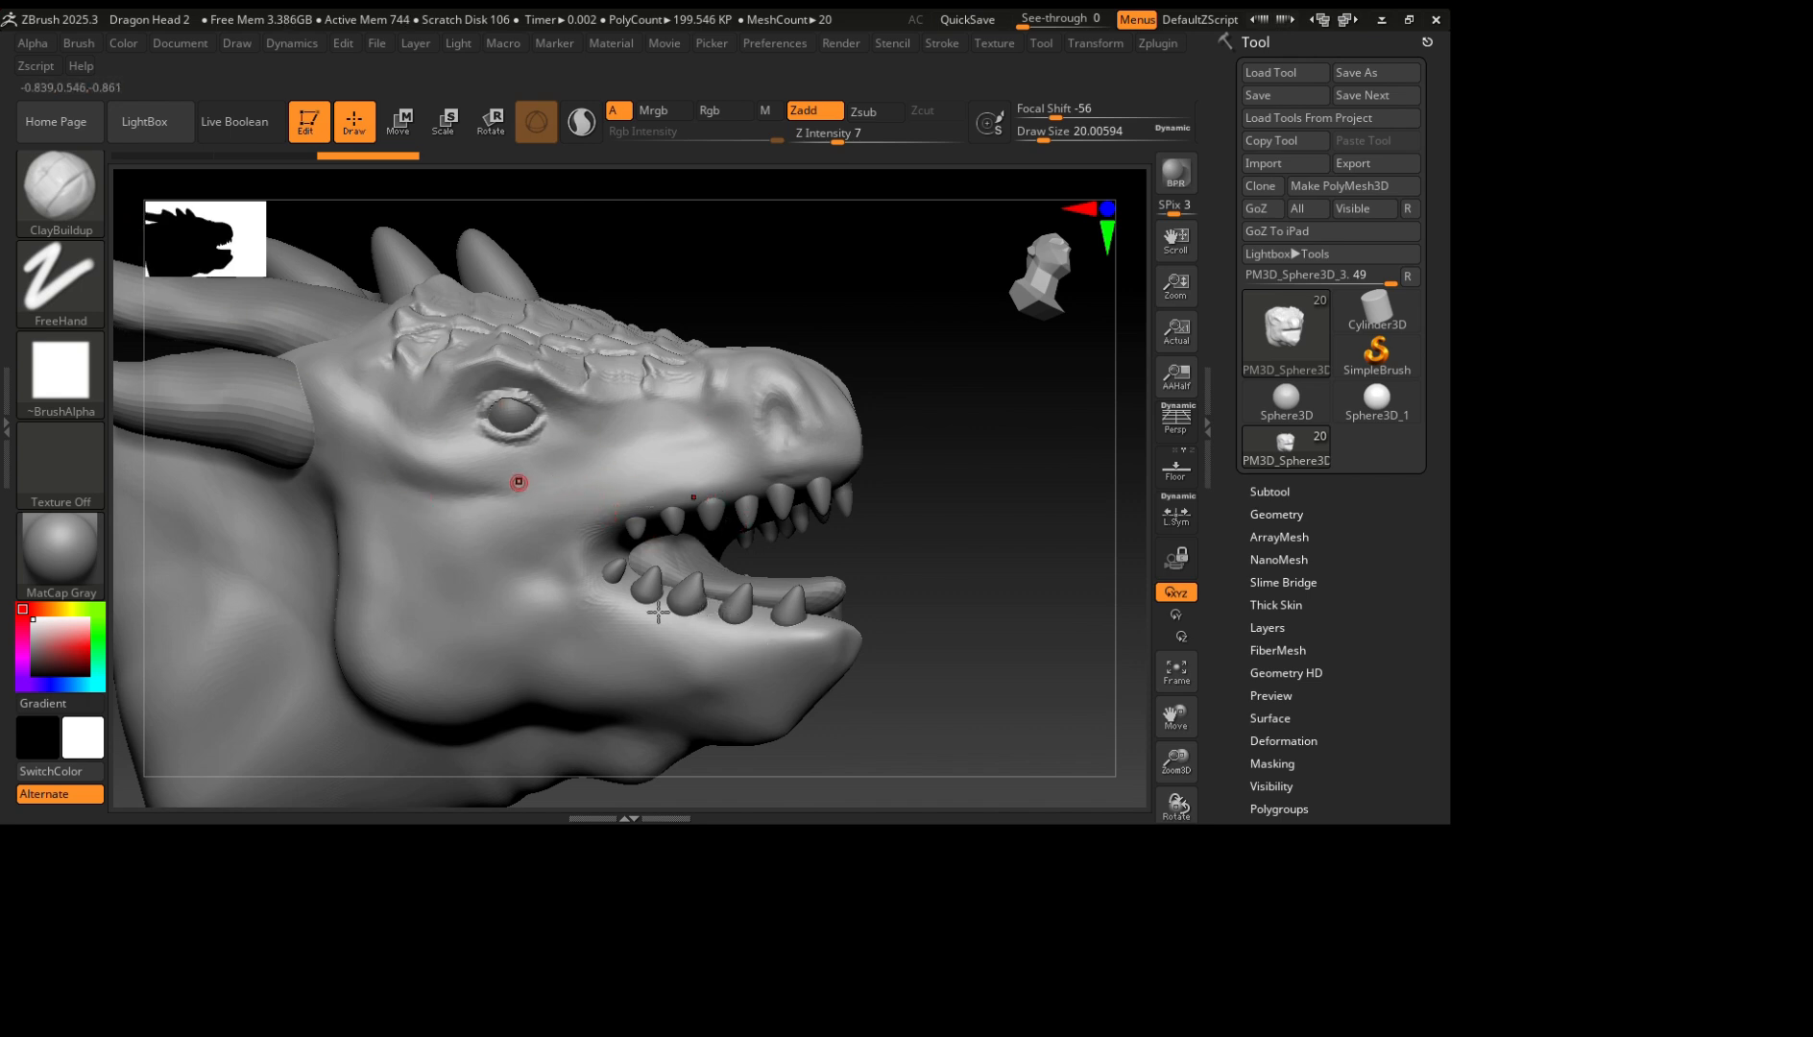
Sculpt ClayBuildup strokes across the dragon's cheek and try deforming the jaw with the Move brush at a draw size of about 51.
mouse_move(715, 616)
mouse_down()
mouse_move(561, 689)
mouse_move(509, 651)
mouse_move(612, 660)
mouse_up()
click(59, 213)
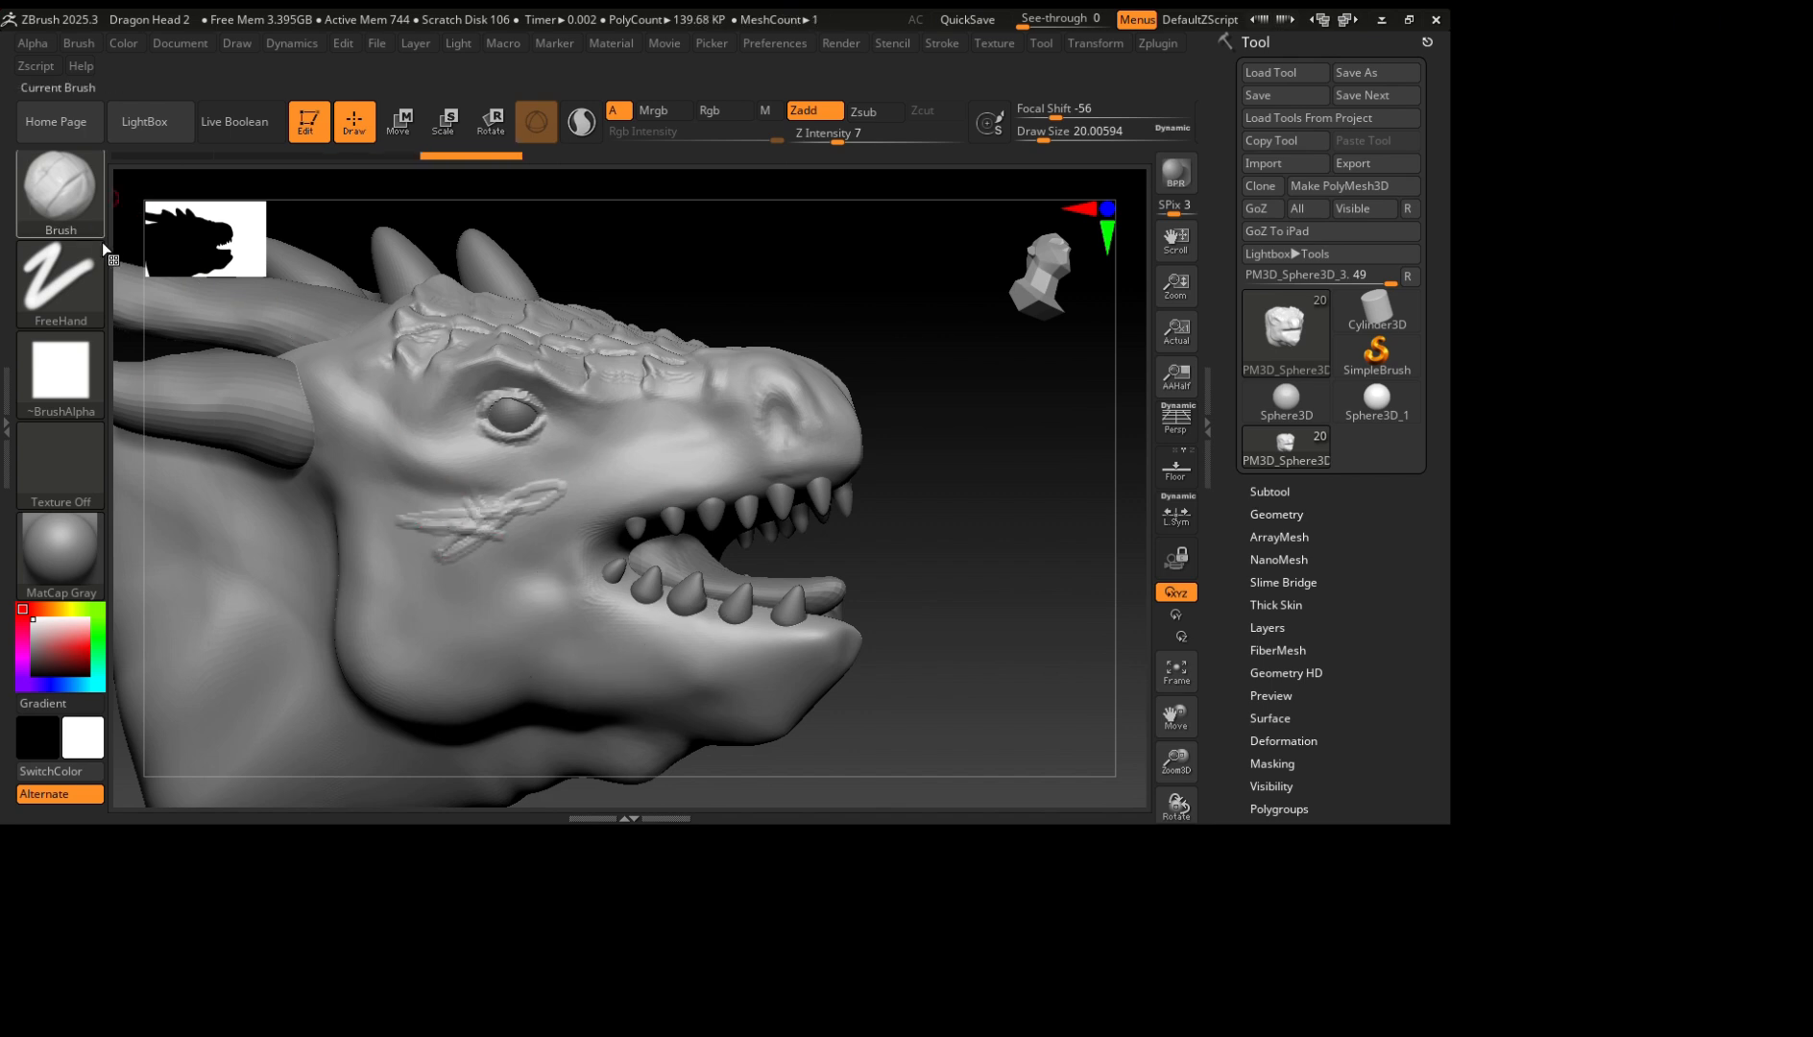
key(m)
key(v)
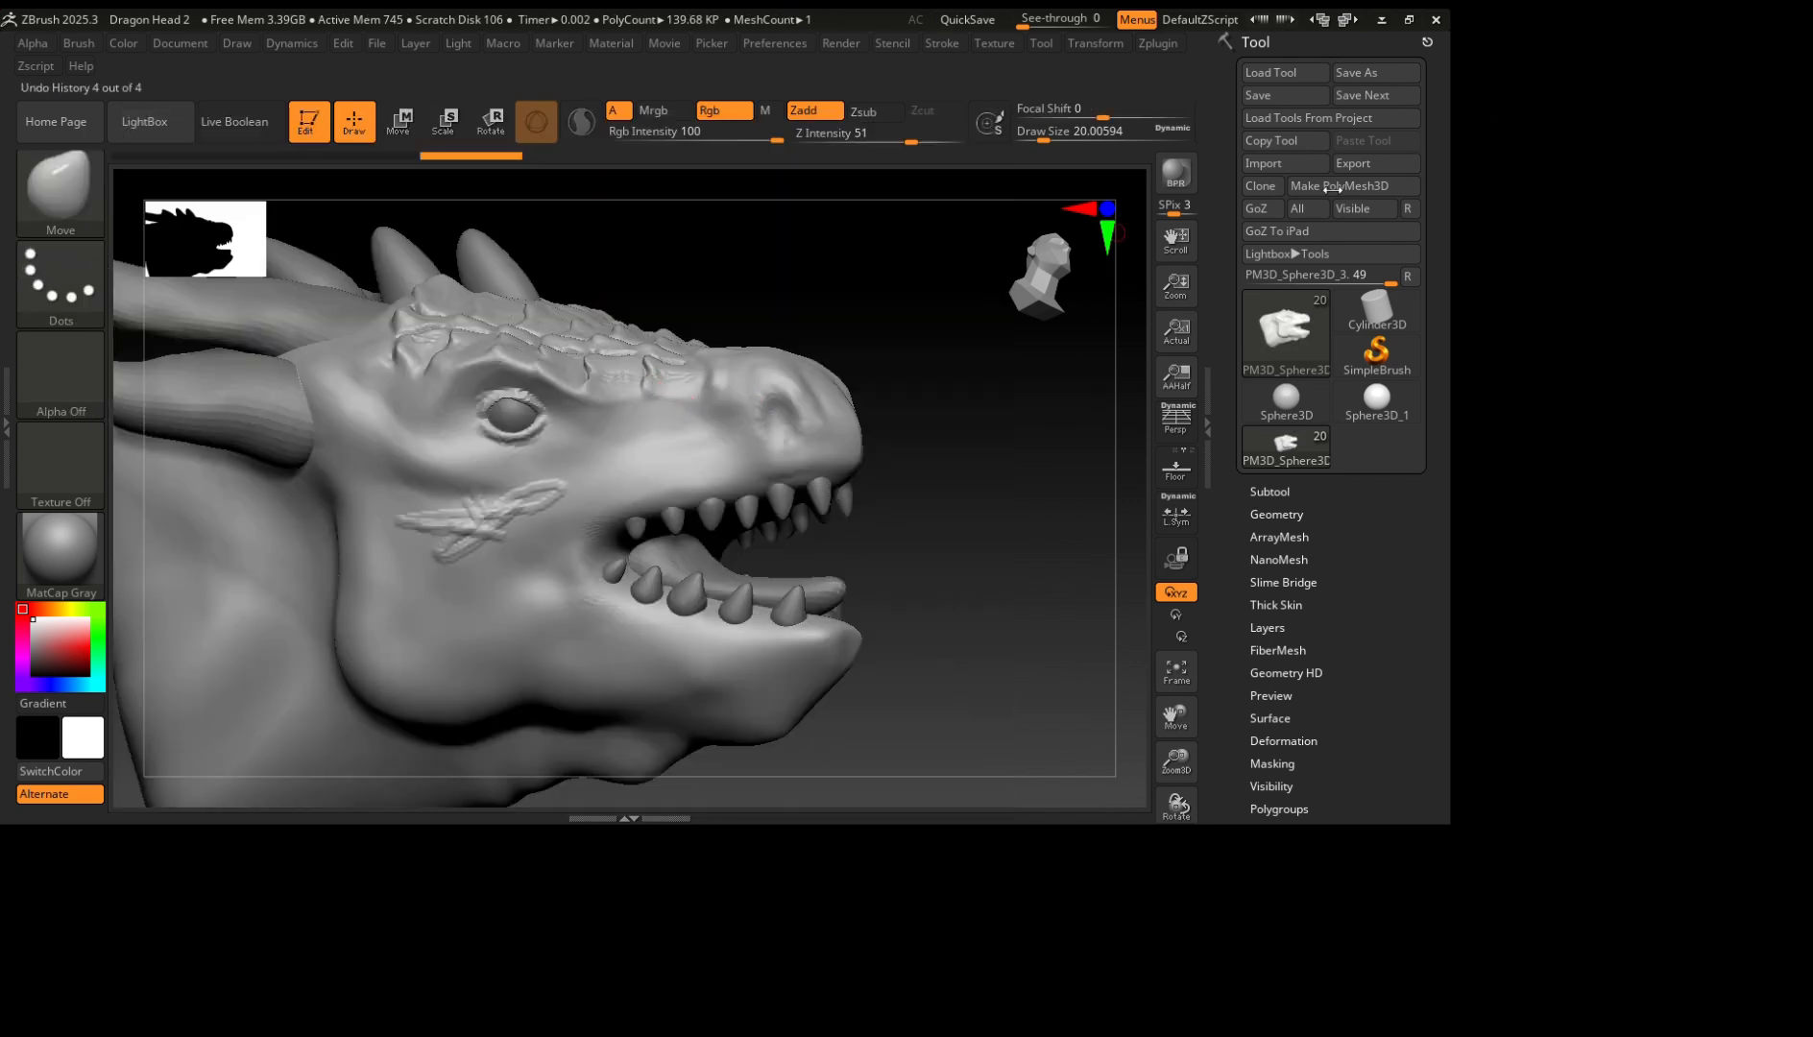
drag(1044, 139, 1057, 139)
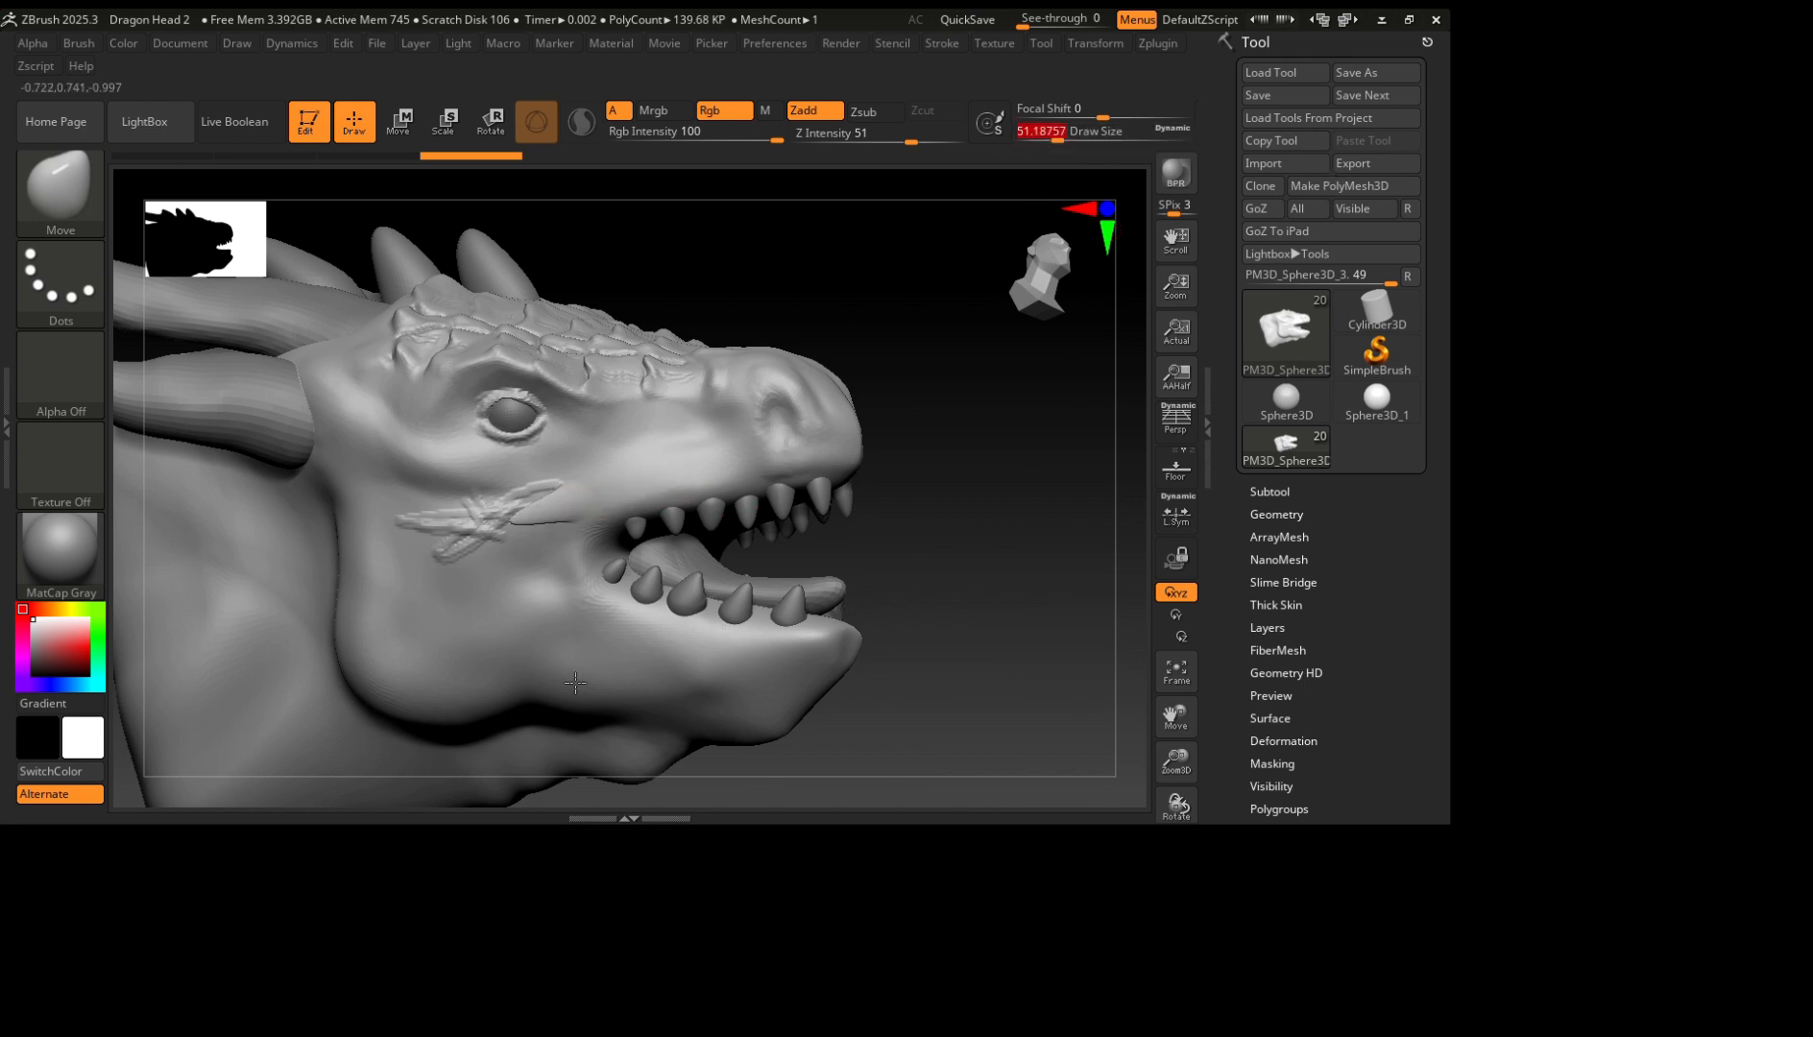
drag(576, 682, 863, 530)
drag(641, 693, 713, 705)
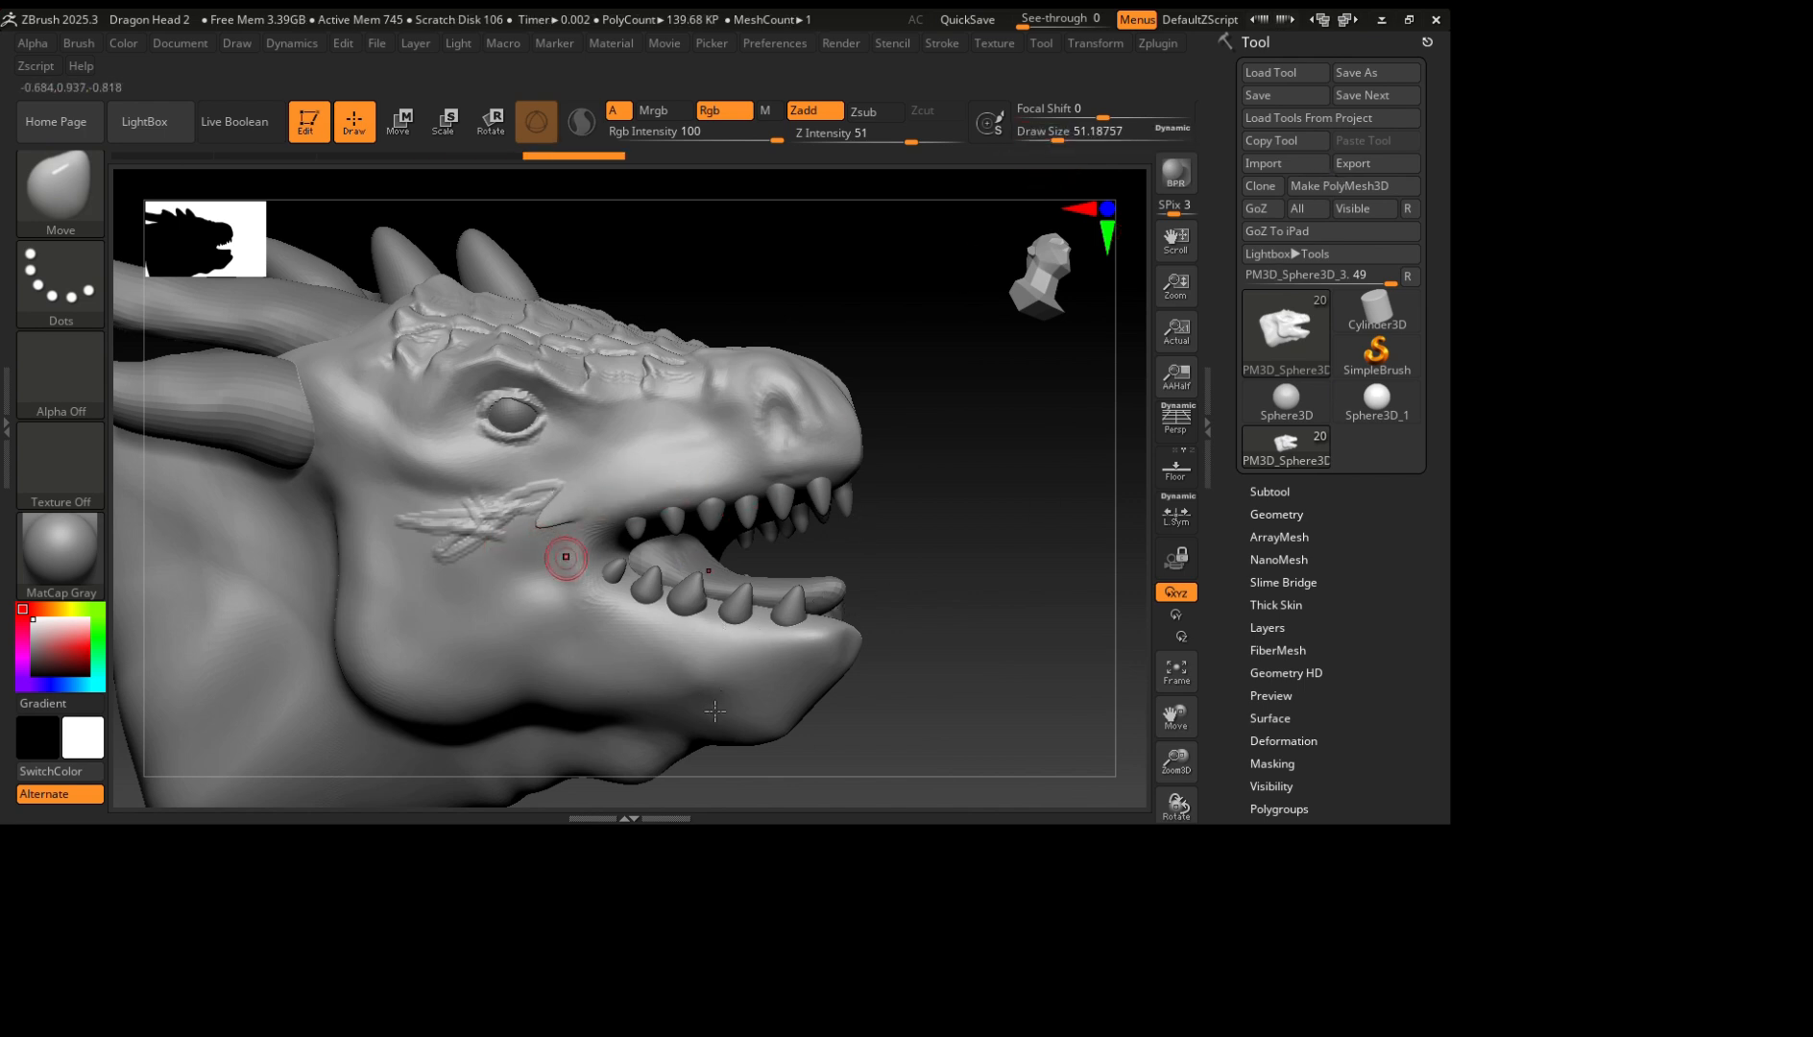
Examine the whole dragon head, including horns, scales and open jaw, from a three-quarter view.
mouse_move(713, 705)
right_down()
mouse_move(605, 768)
mouse_move(667, 834)
mouse_move(736, 809)
mouse_move(622, 791)
mouse_move(759, 738)
mouse_move(644, 720)
mouse_move(594, 769)
mouse_move(692, 793)
mouse_move(669, 725)
mouse_move(887, 659)
mouse_move(854, 680)
right_up()
alt+right_drag(803, 754, 1081, 615)
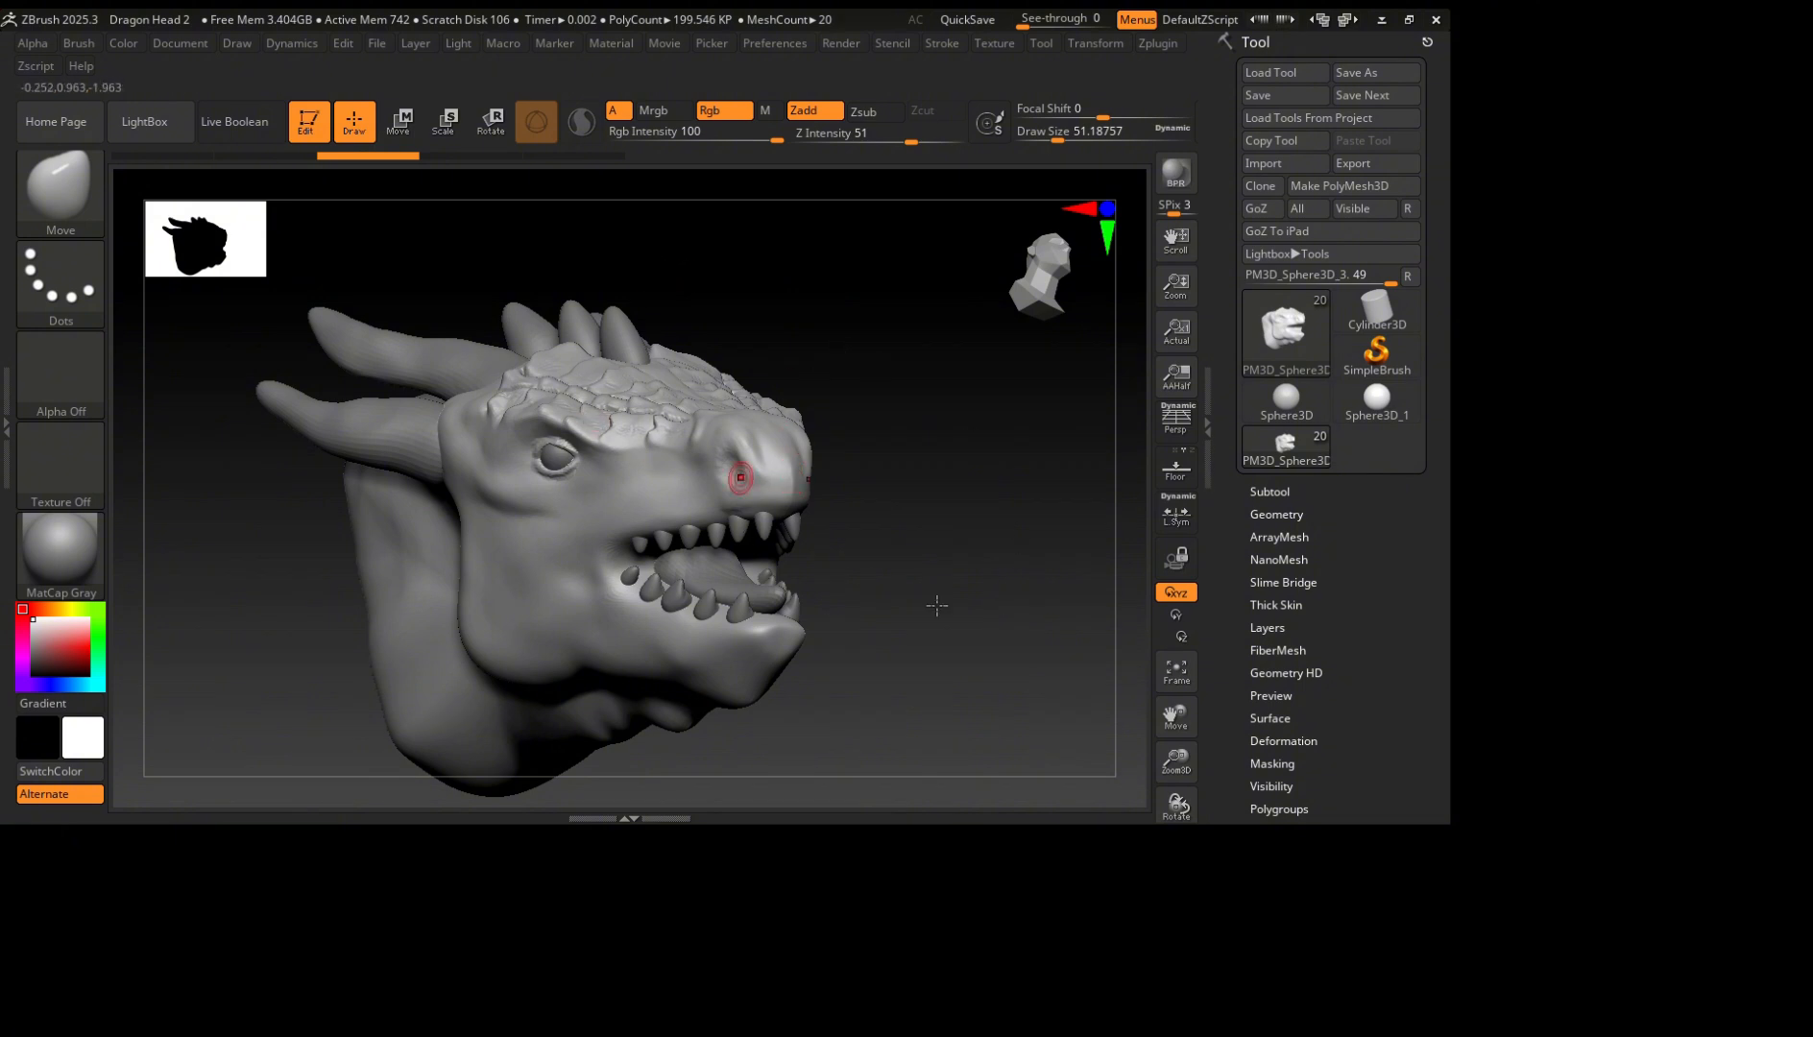
drag(1064, 698, 966, 747)
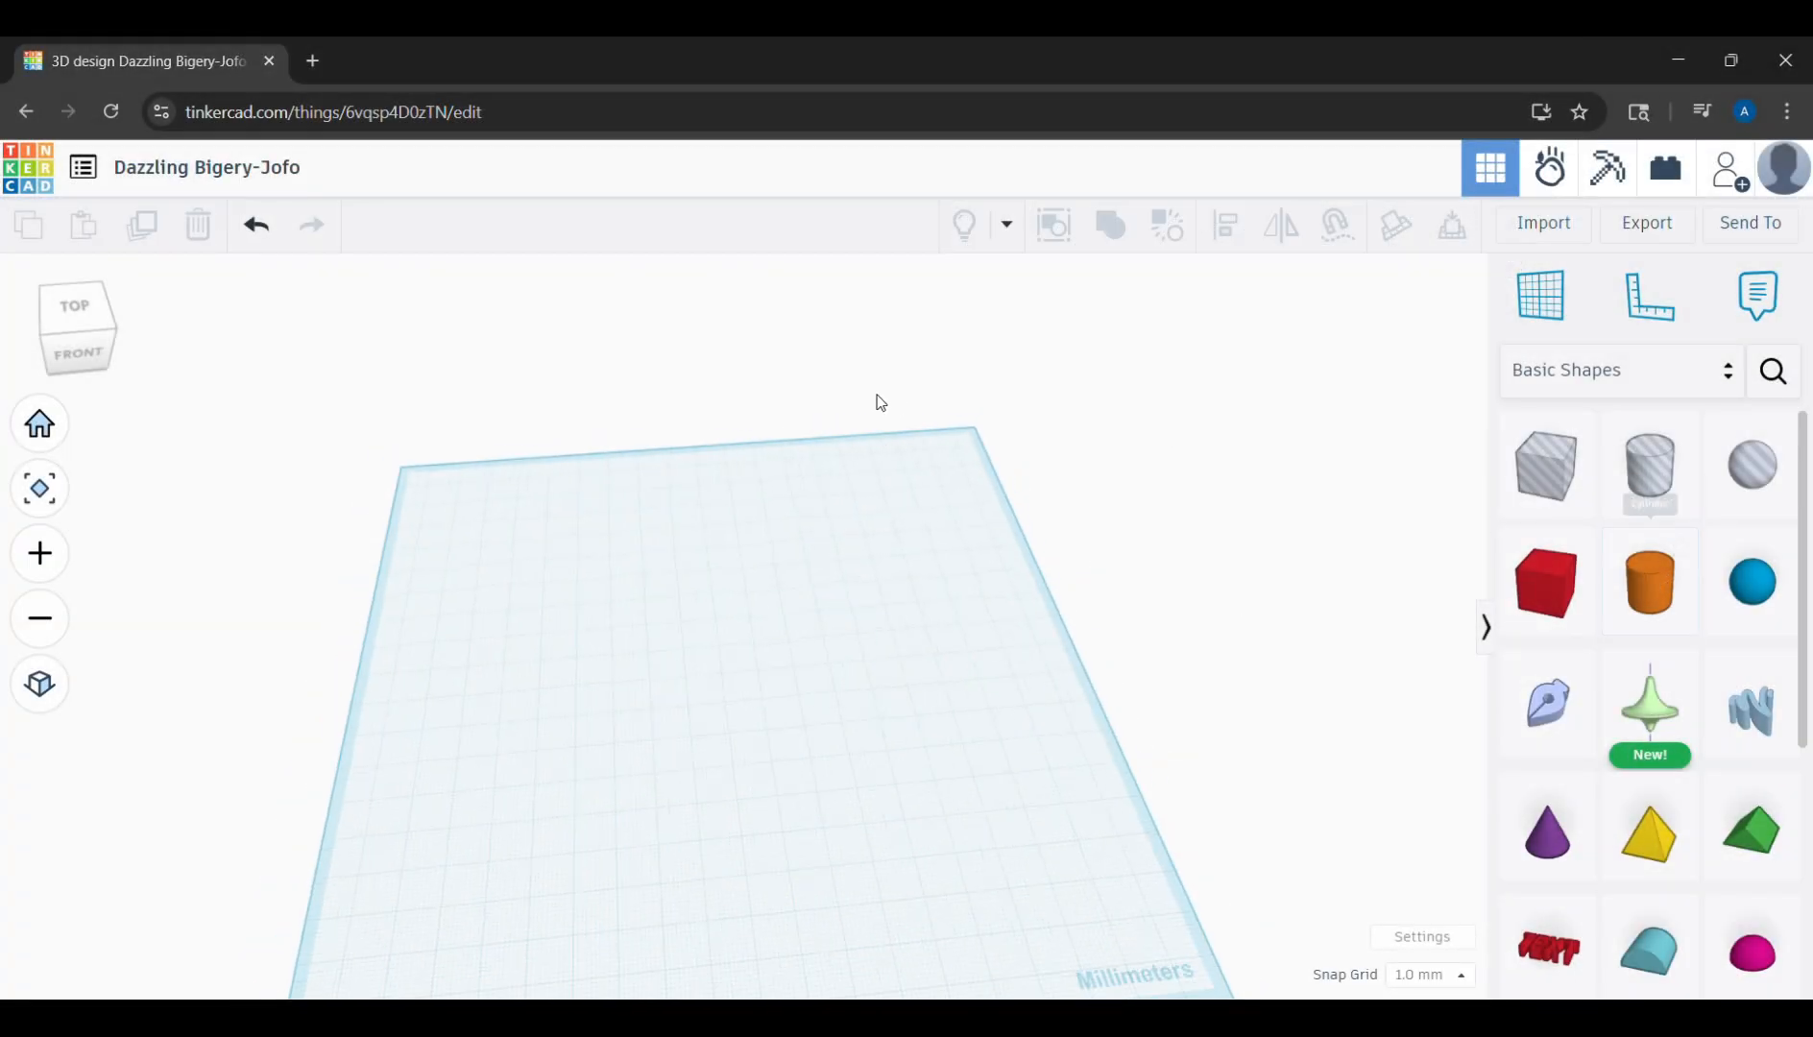
Browse the basic shapes and place a solid box near the middle of the empty Tinkercad workplane.
scroll(1578, 579, down, 5)
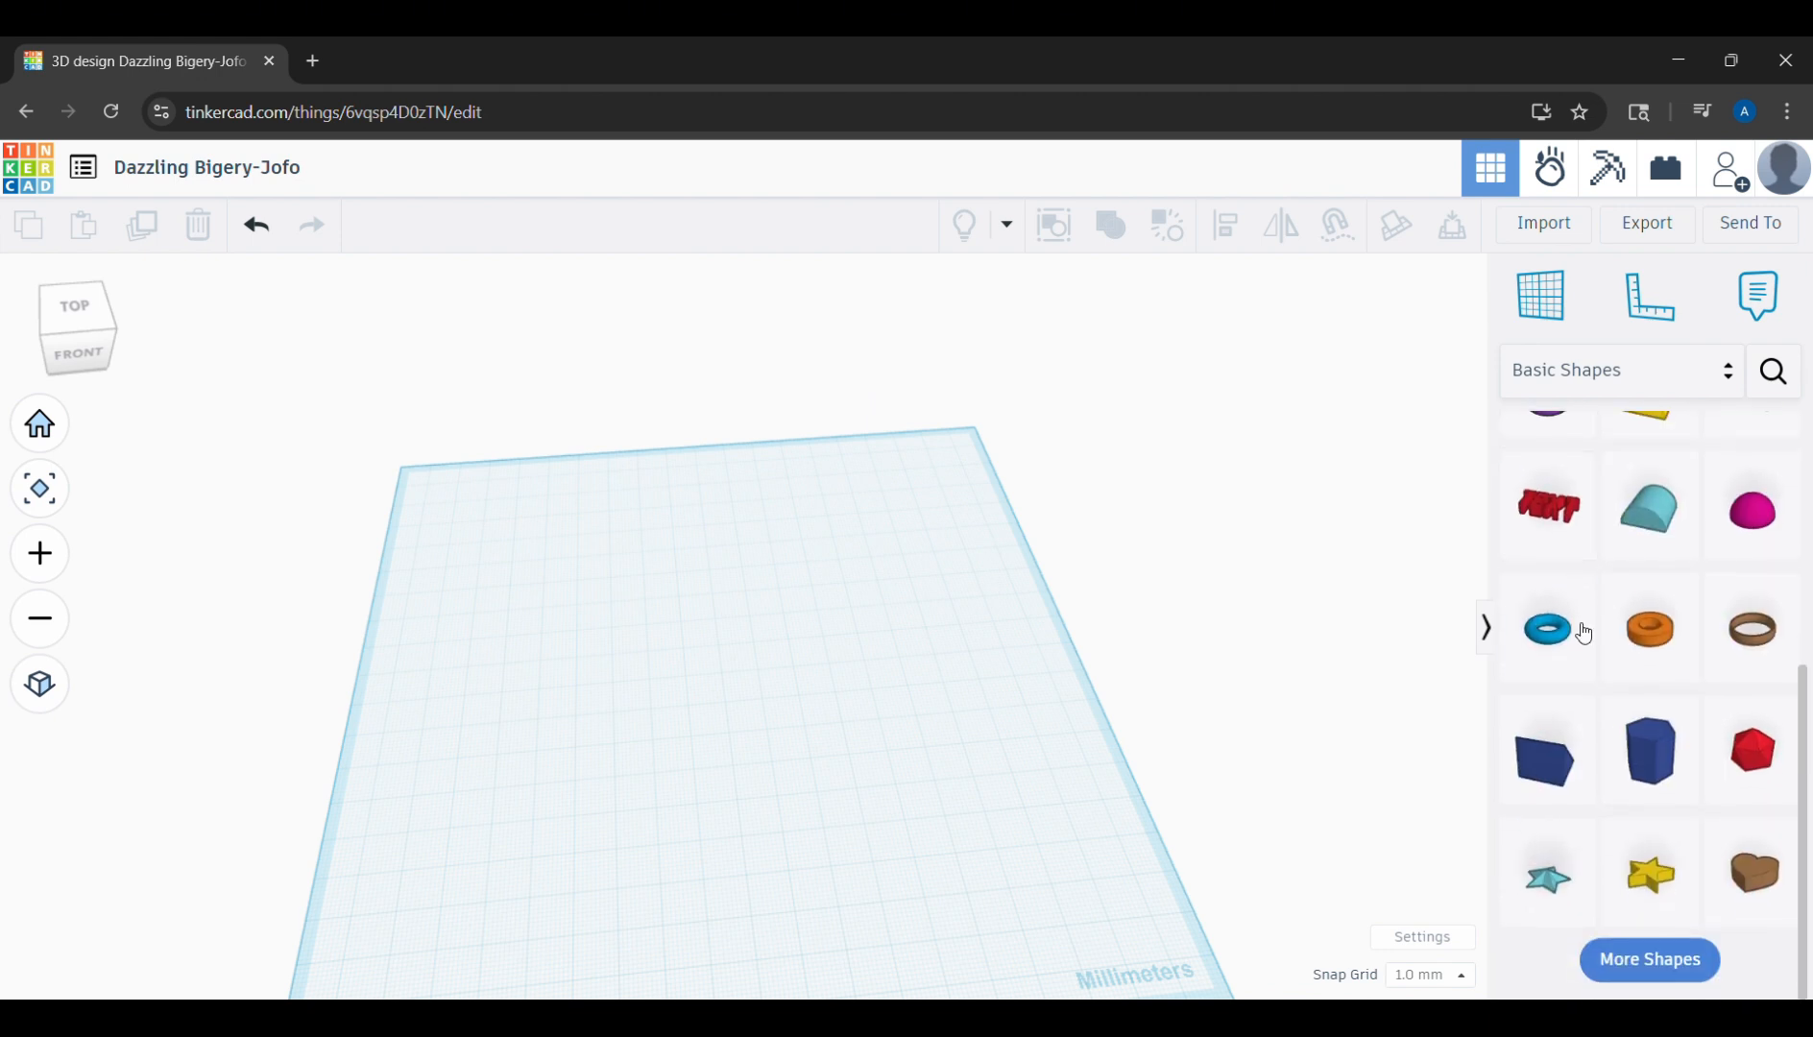
scroll(1617, 718, up, 5)
scroll(1599, 527, up, 2)
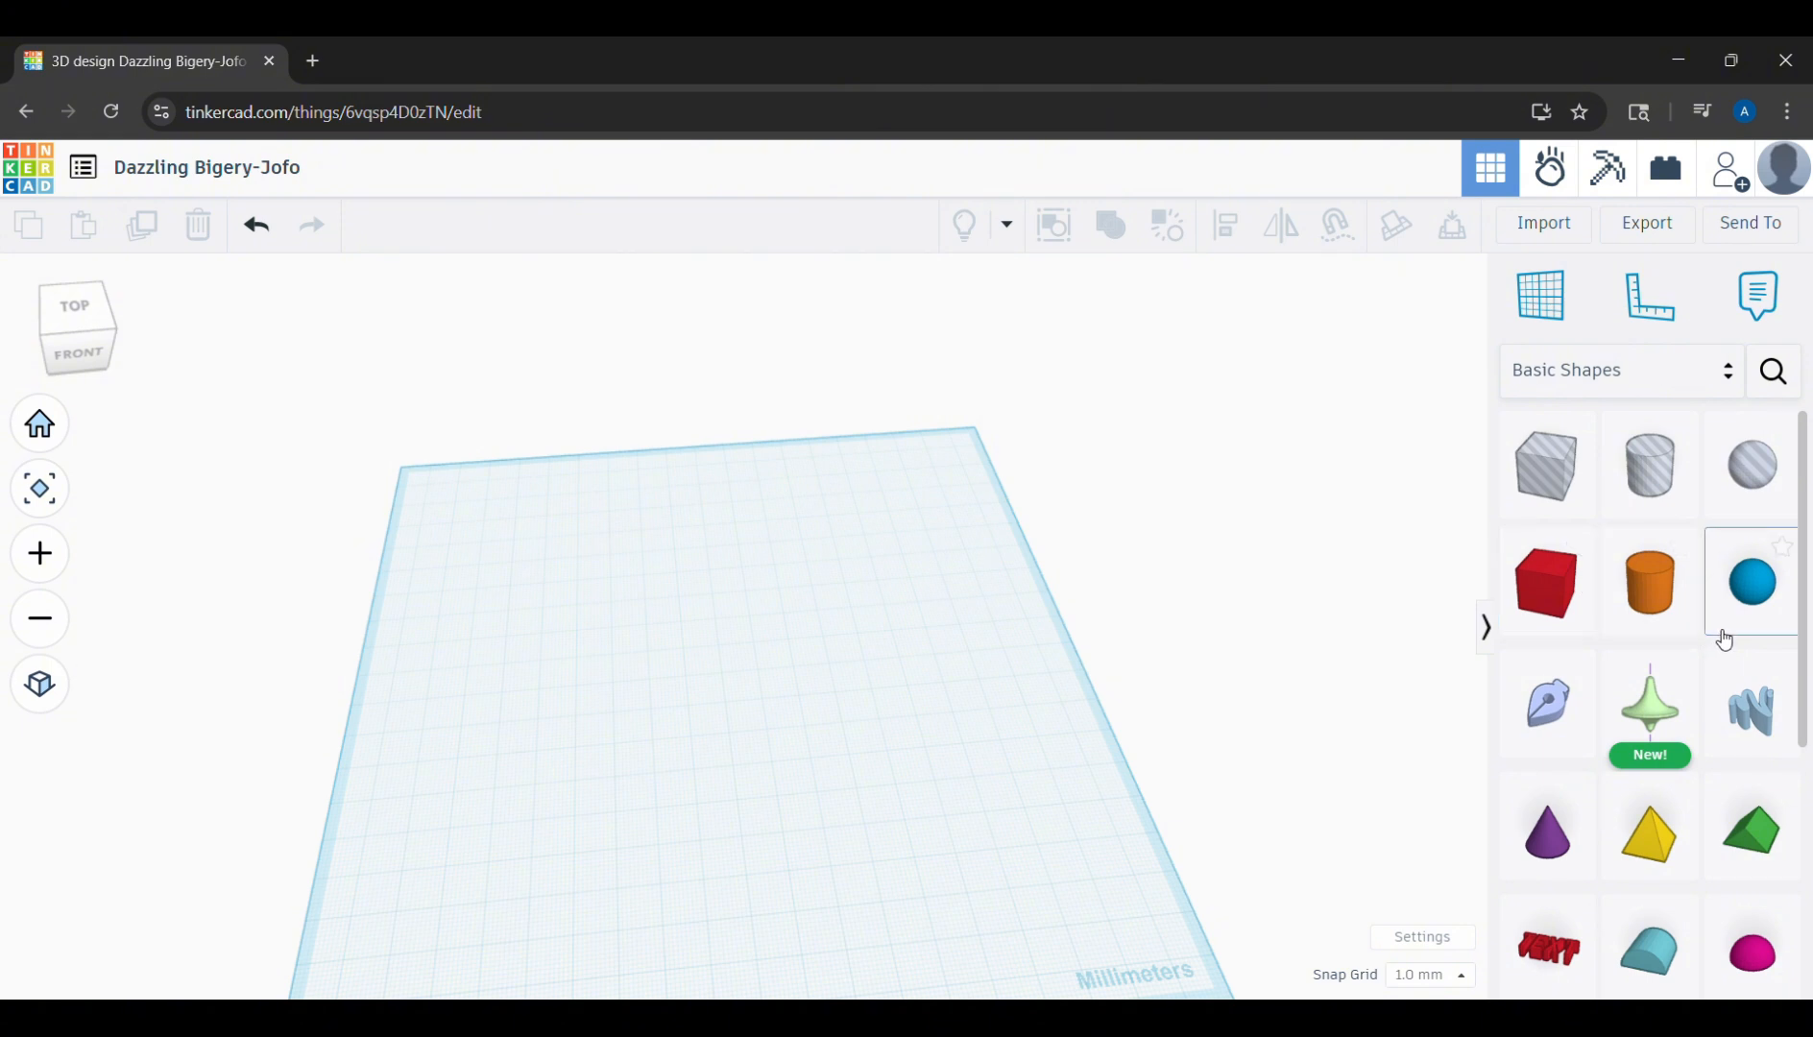
drag(1548, 582, 725, 671)
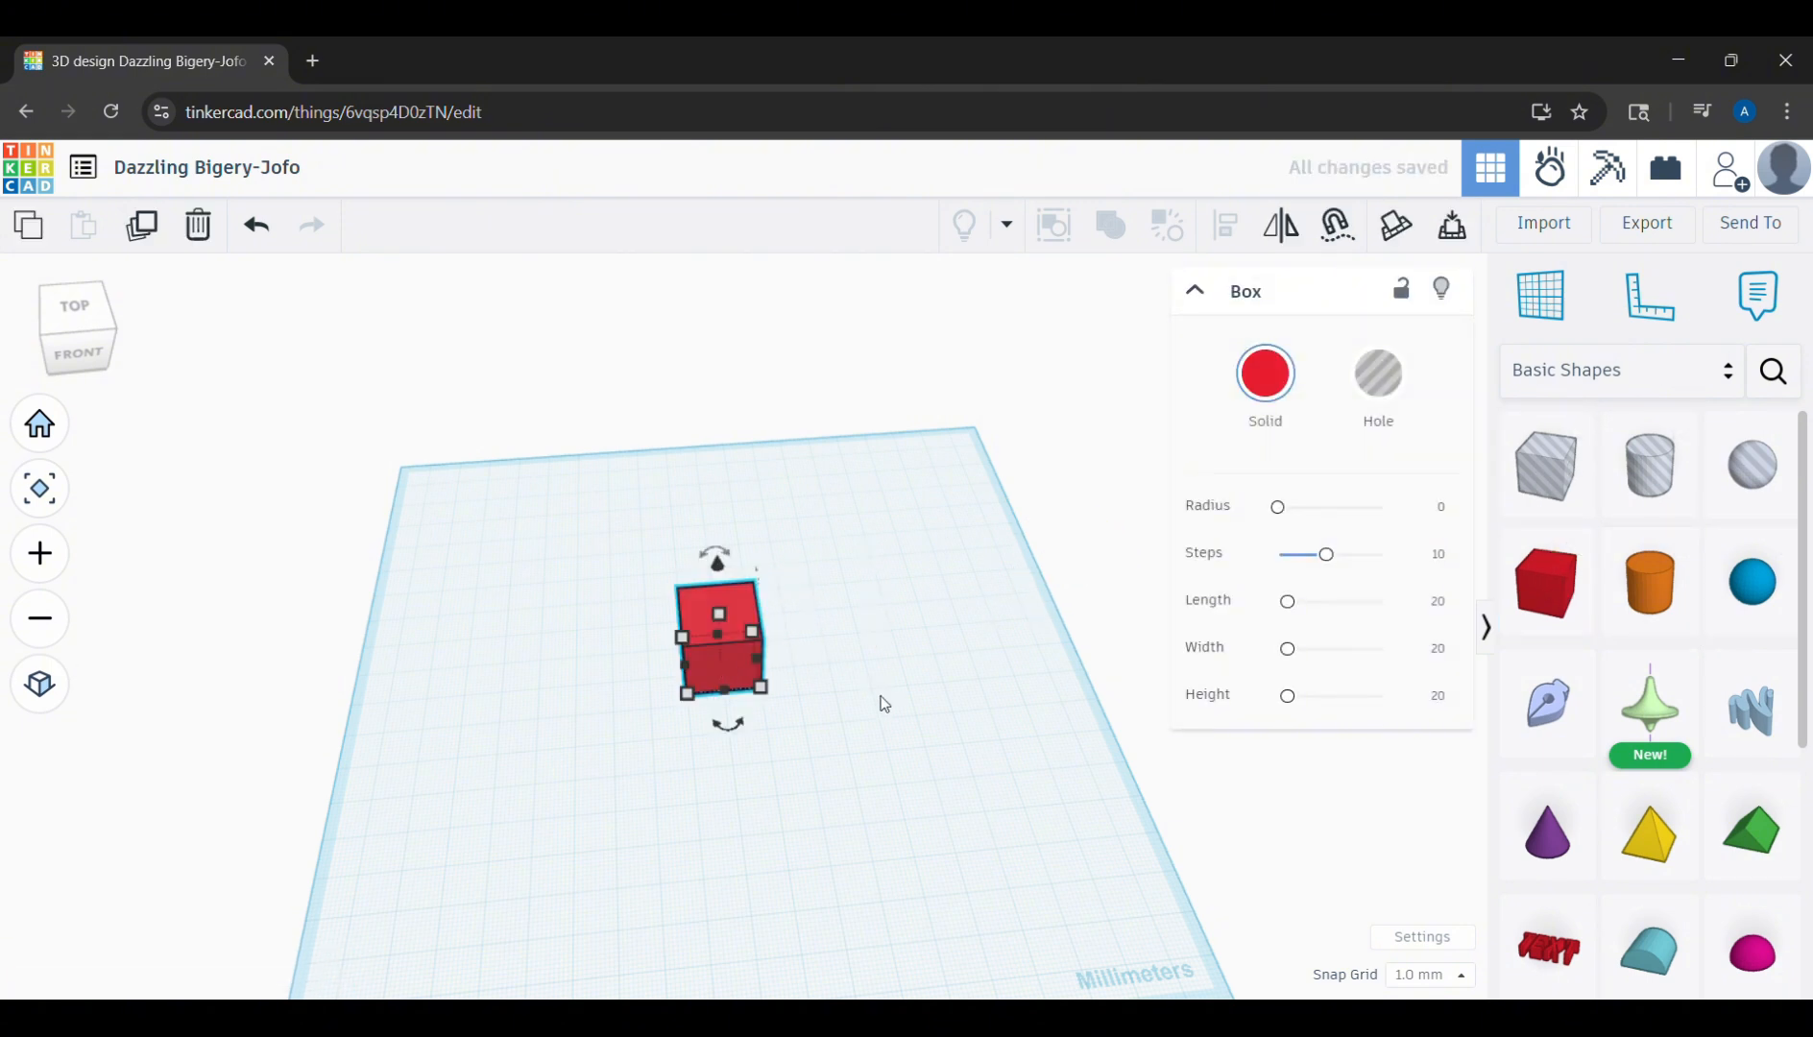
Set both horizontal dimensions of the box to 50.8 mm.
scroll(677, 730, up, 5)
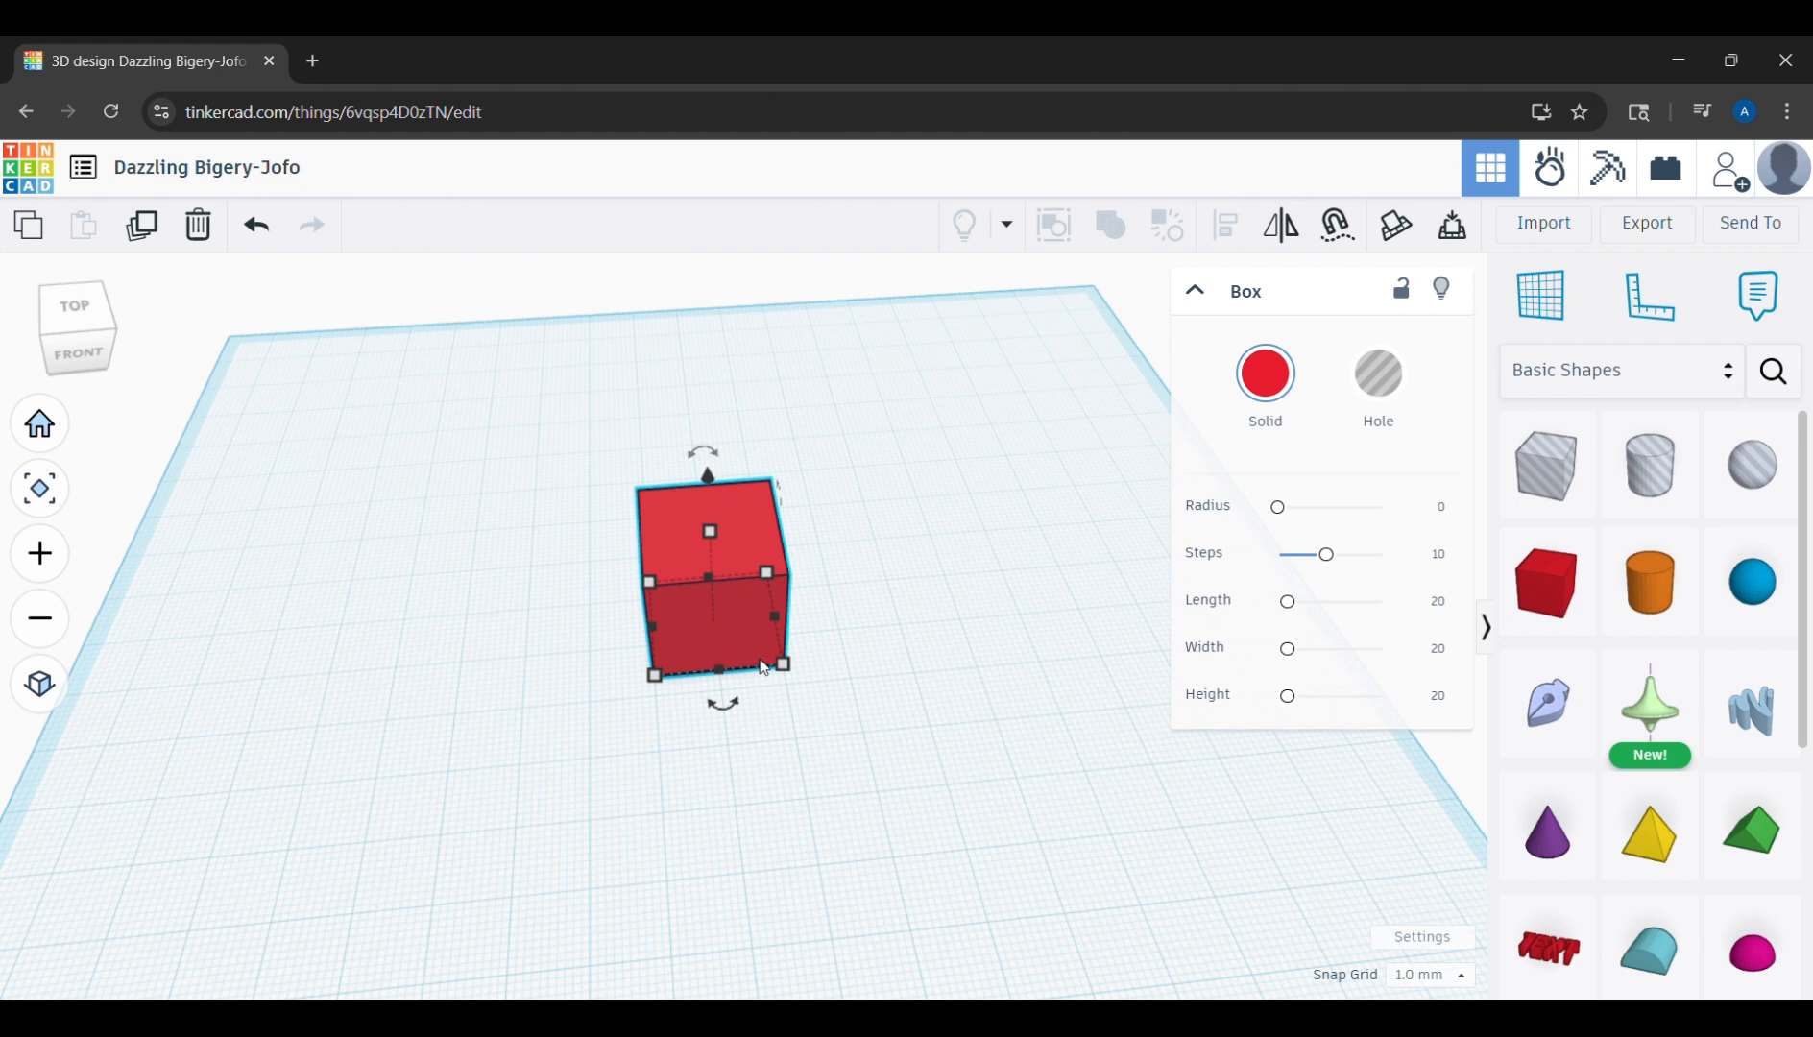
mouse_move(783, 664)
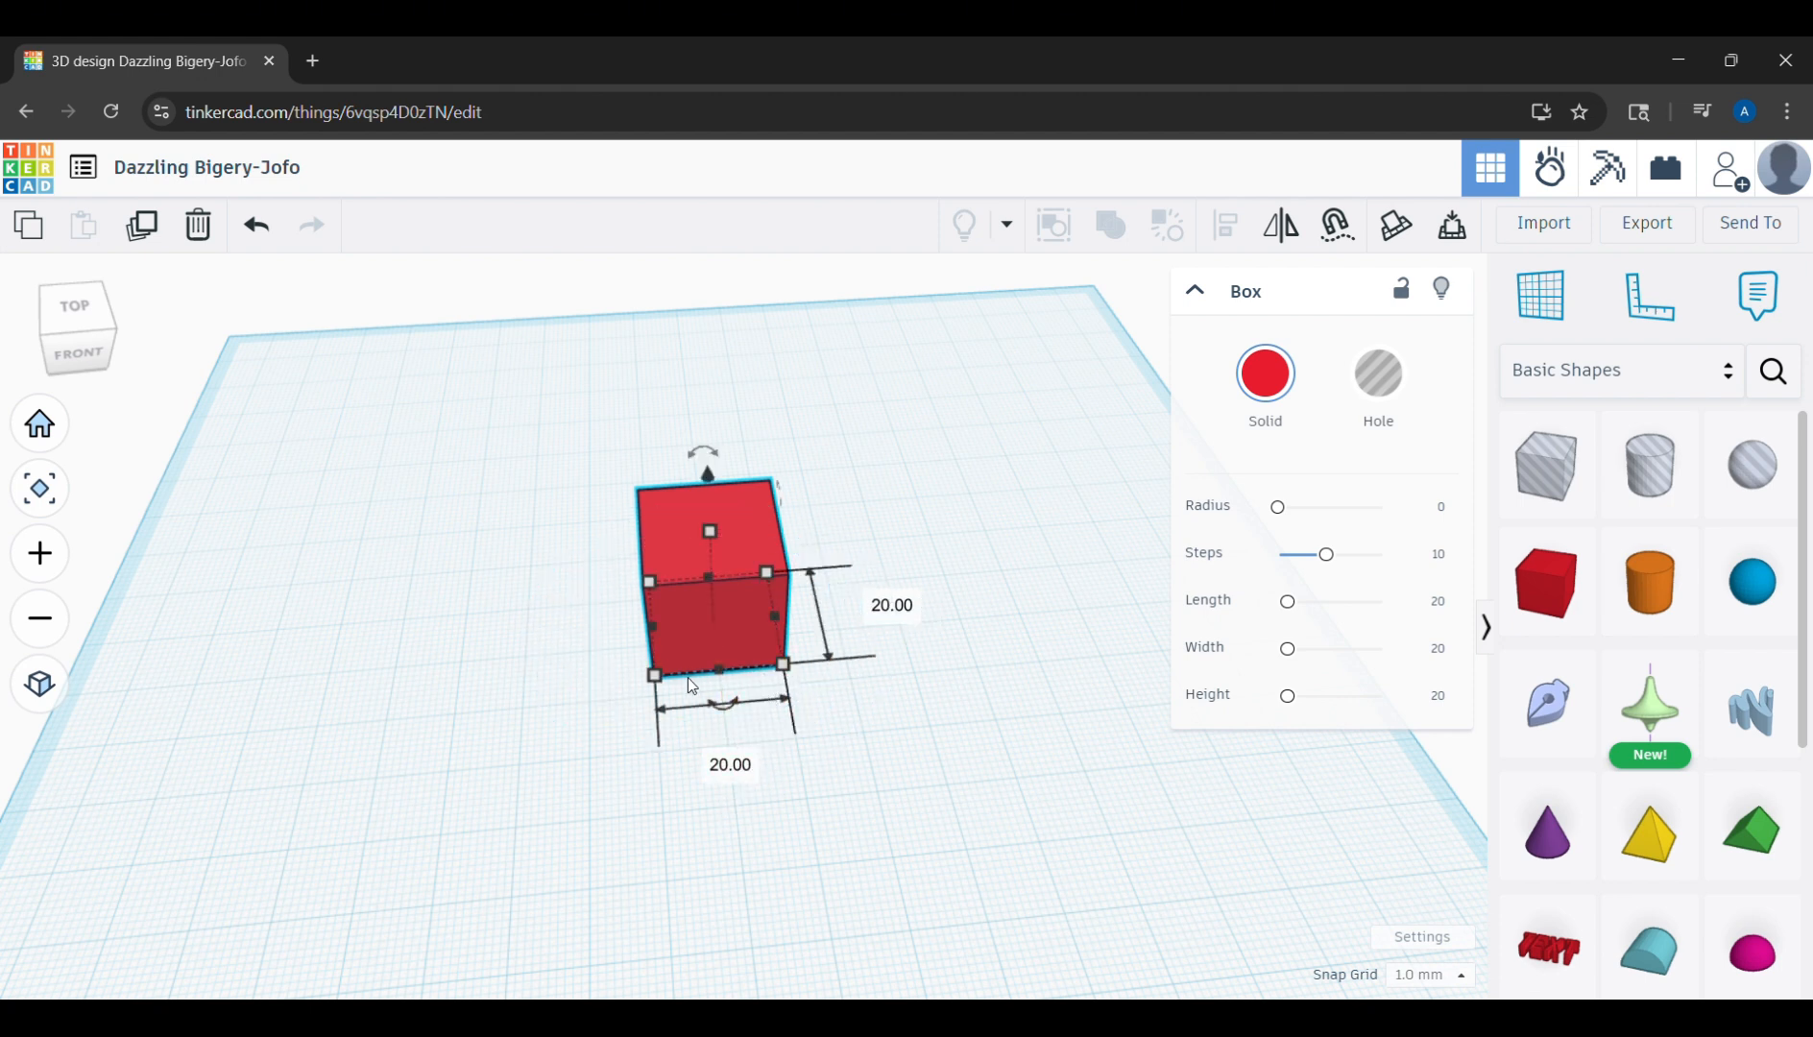
click(732, 766)
text(50.8)
key(Return)
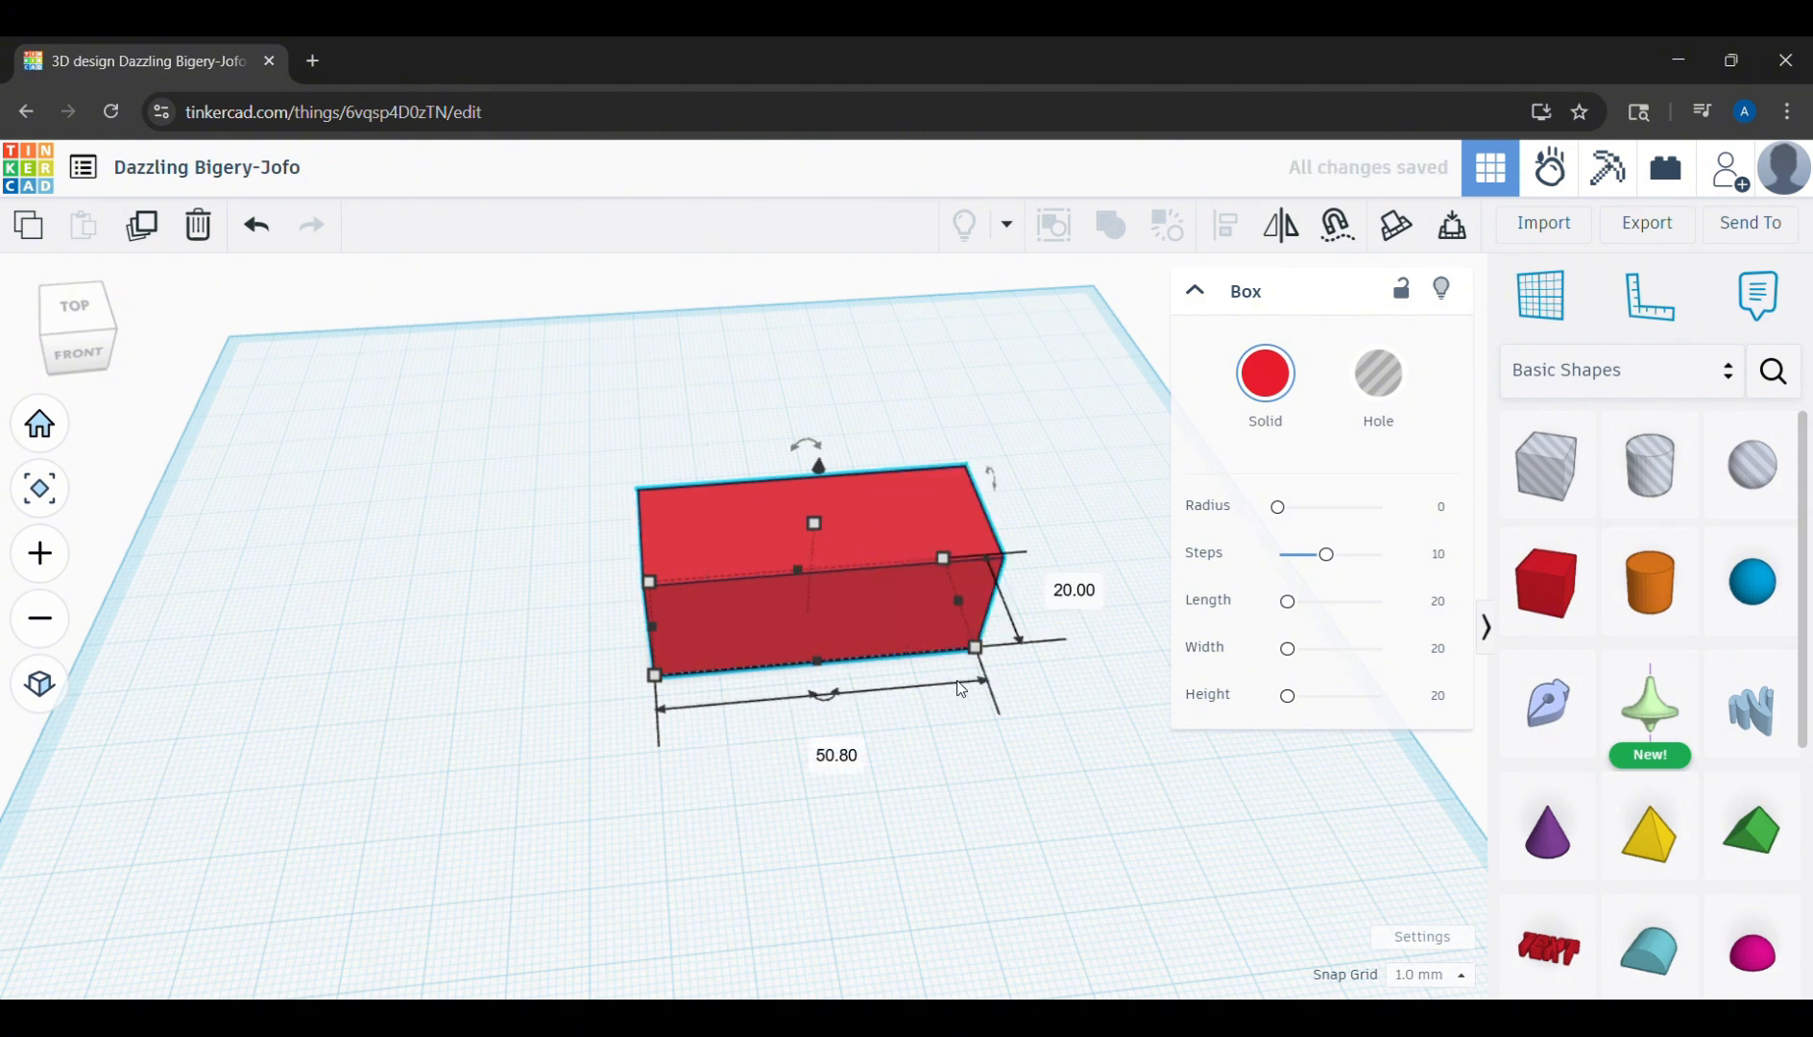
click(1075, 594)
text(50.8)
key(Return)
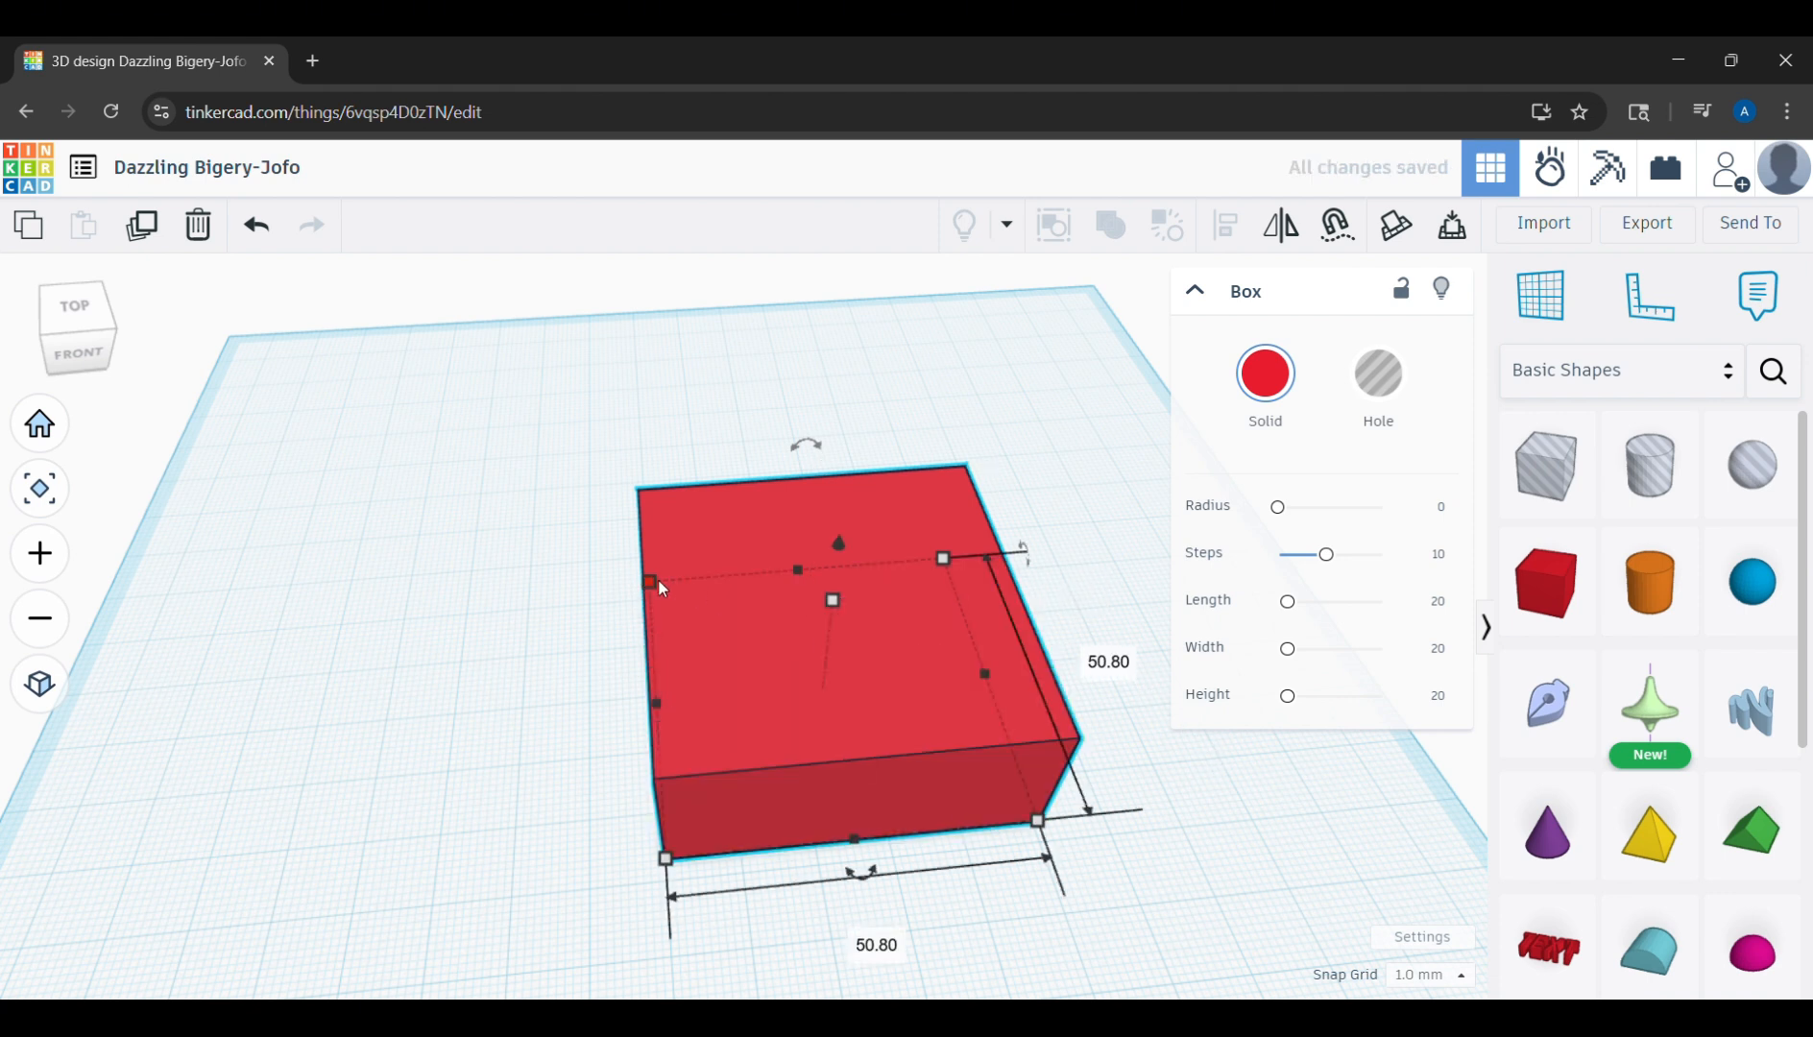
Set the box's height to 50.8 mm and deselect it to view the cube from the front.
mouse_move(837, 605)
click(946, 646)
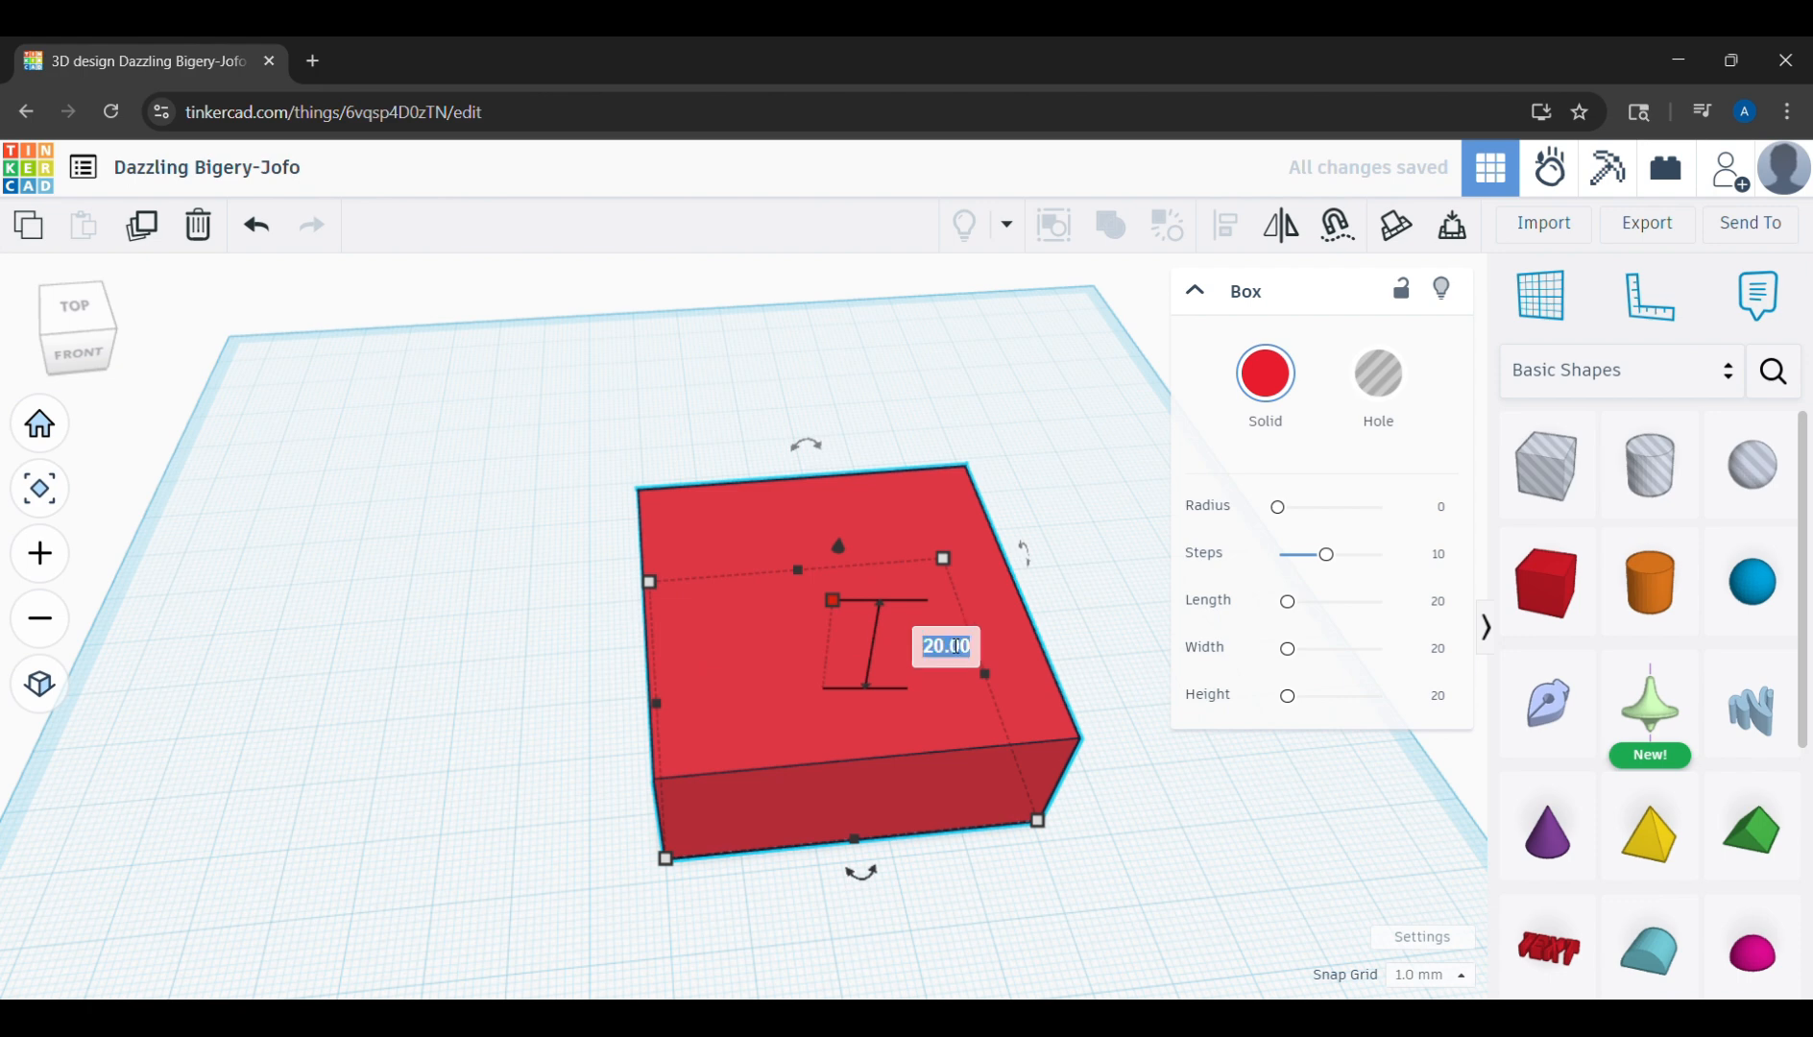
text(50.8)
key(Return)
click(1164, 843)
right_drag(1161, 842, 1102, 771)
scroll(1039, 574, down, 3)
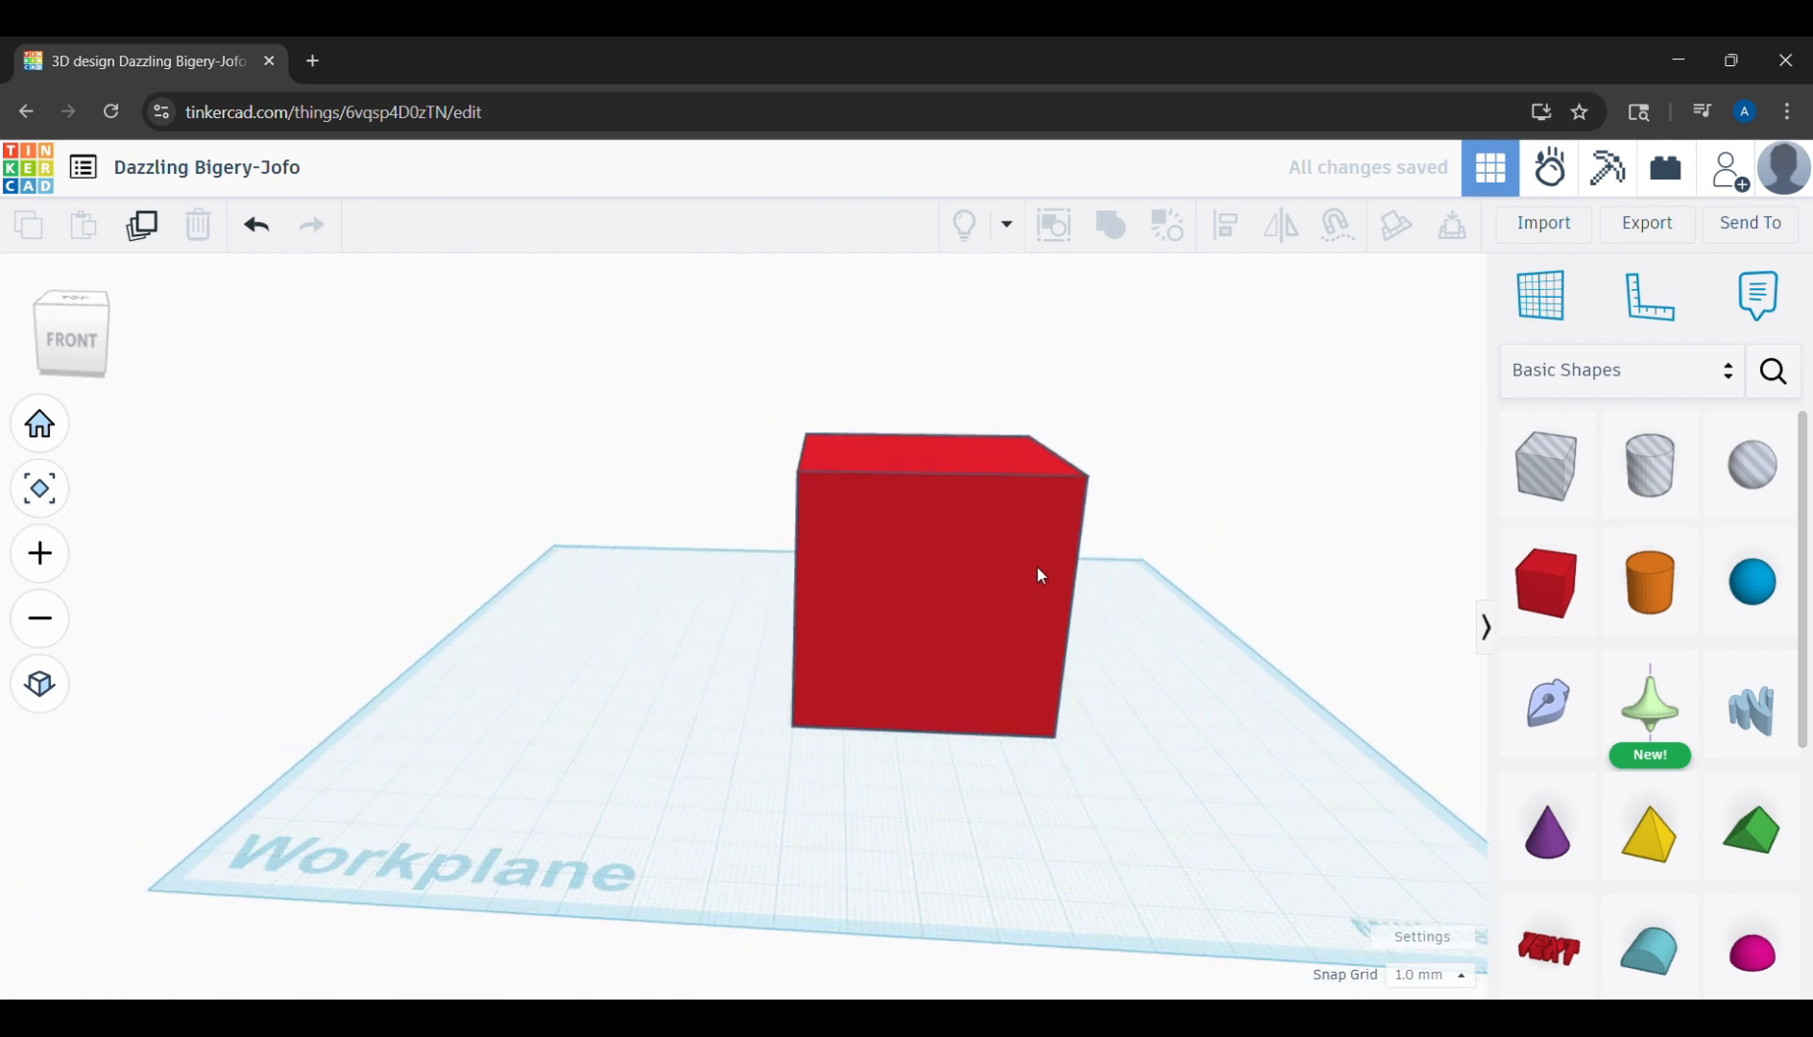
Place a cylinder on the cube's top face and turn it into a hole.
right_drag(930, 566, 1453, 506)
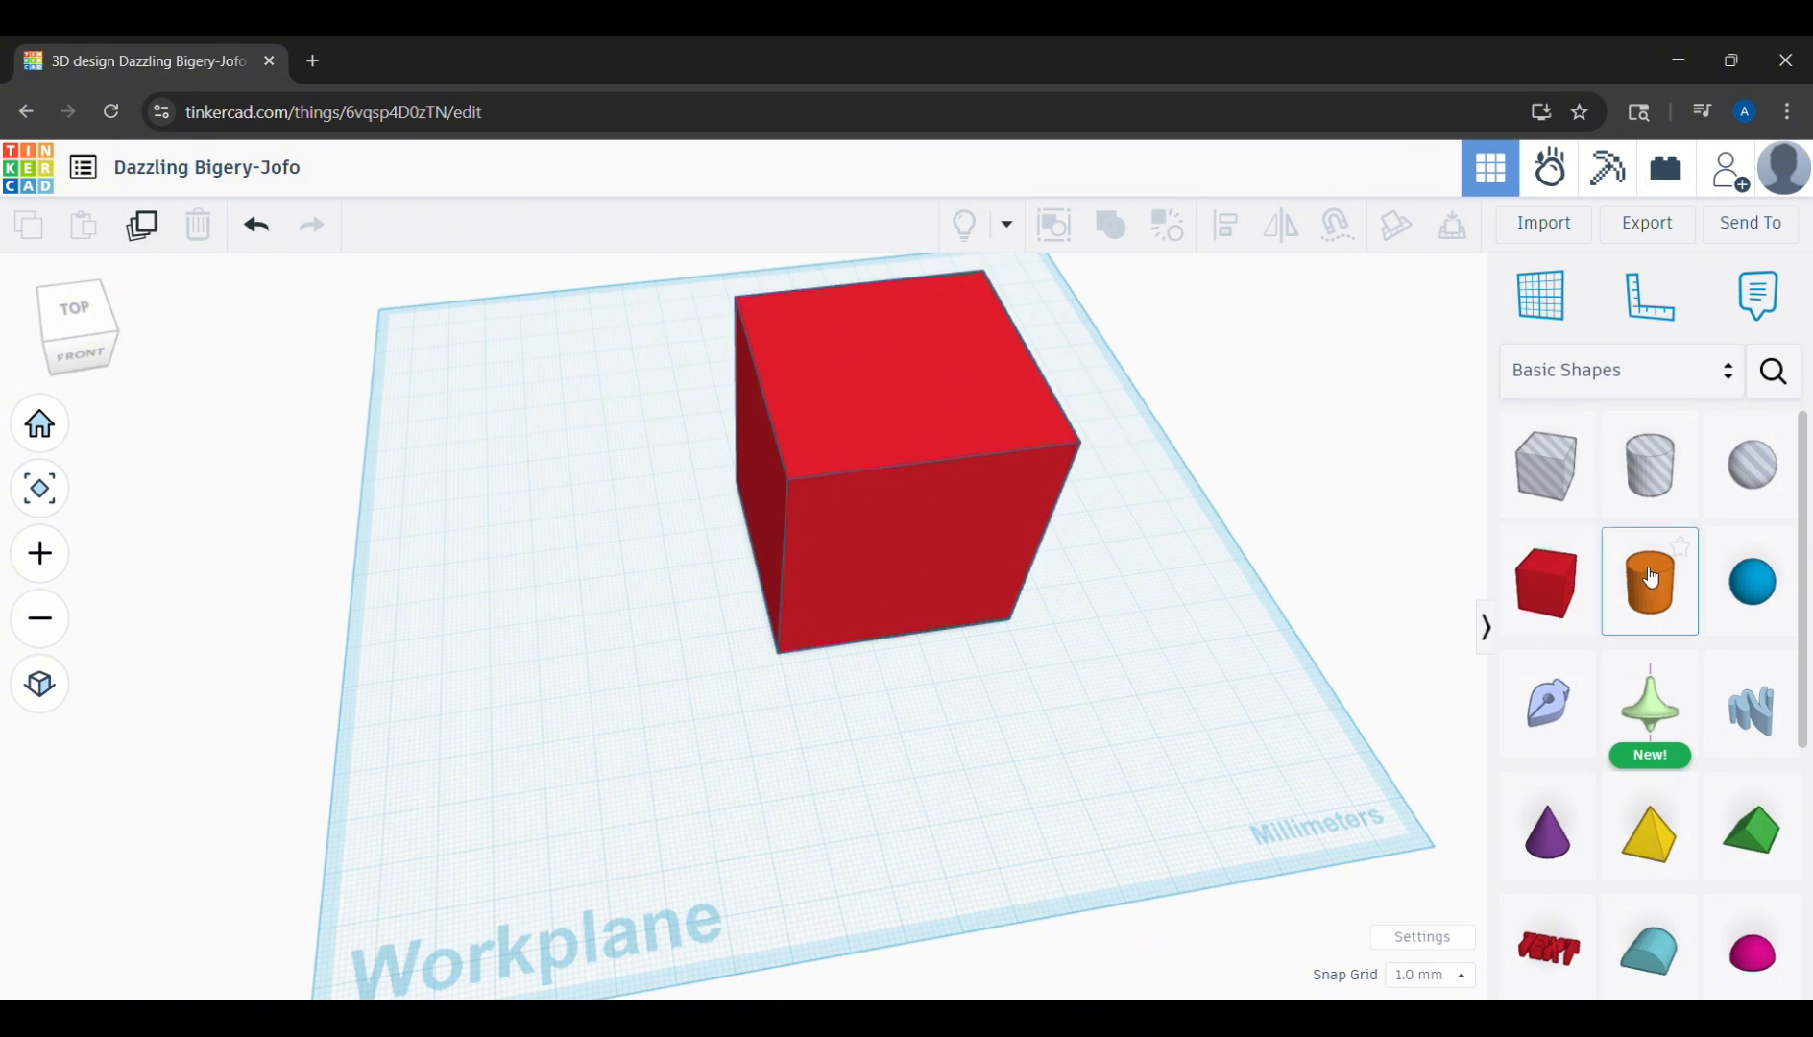
drag(1651, 582, 973, 363)
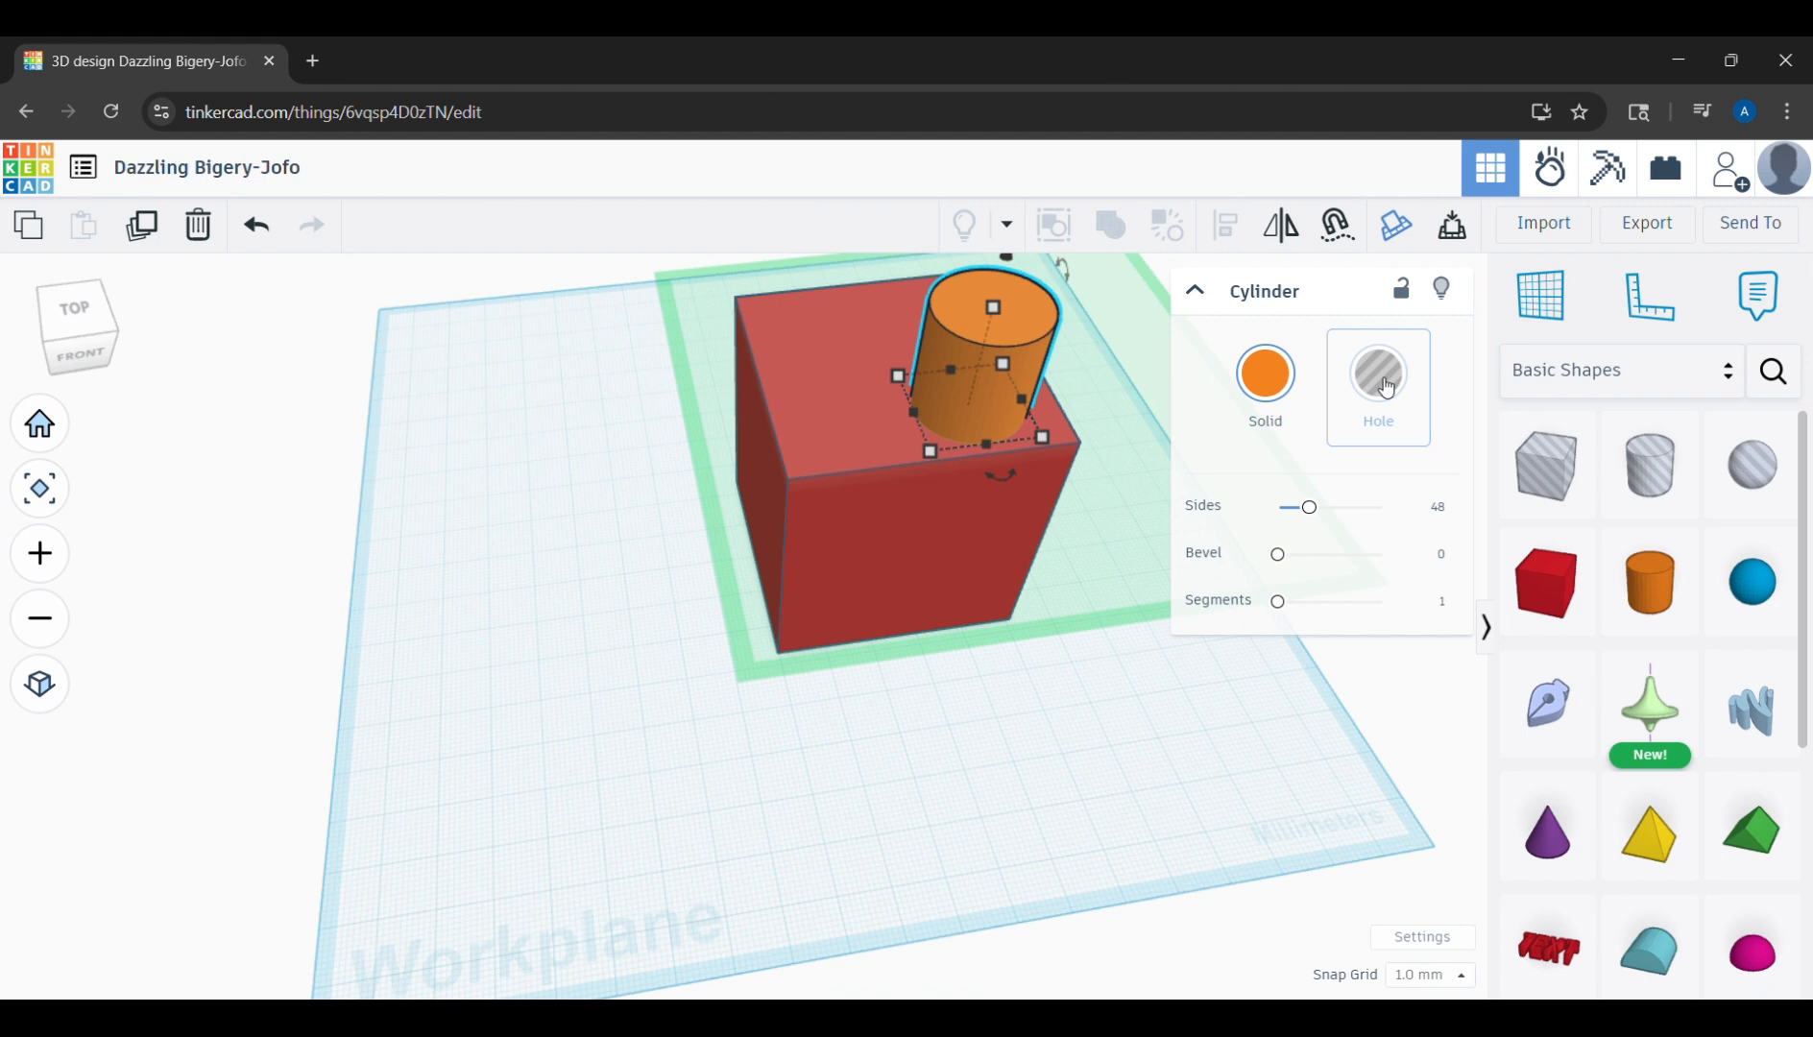
click(1386, 386)
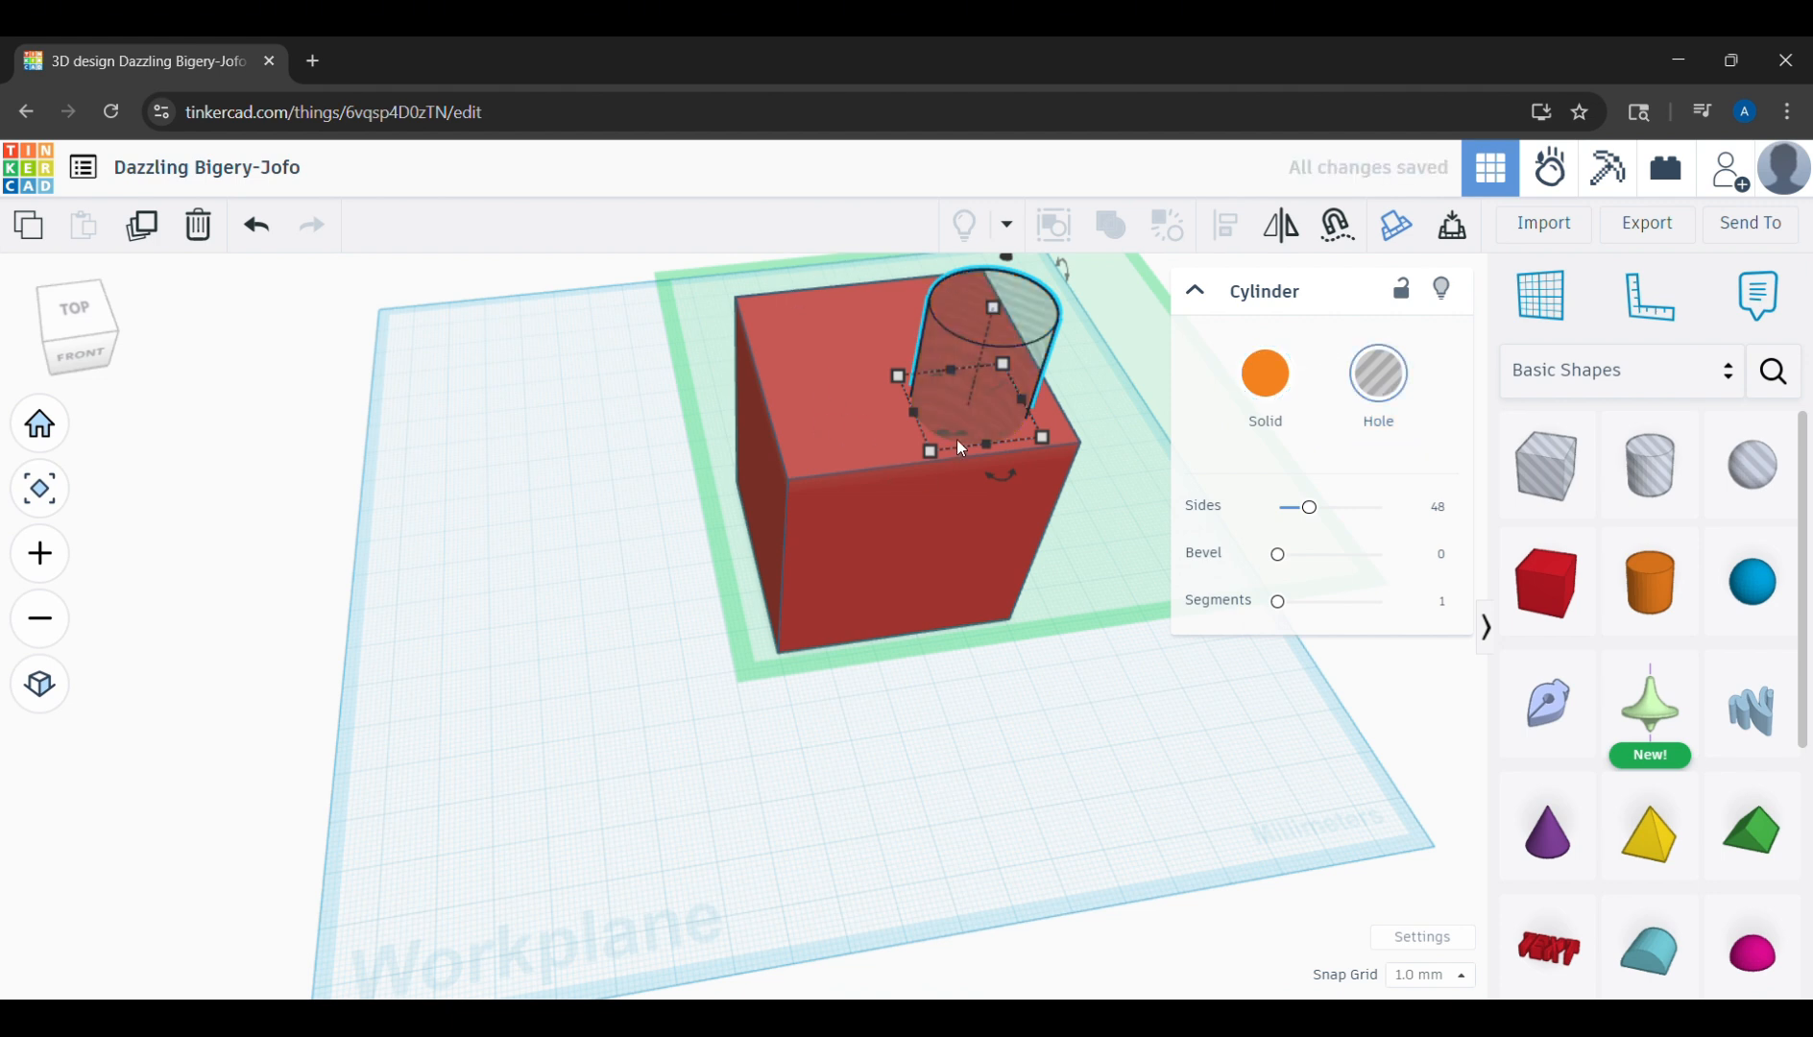
Select the cube and the hole cylinder together and align their centres along both horizontal axes.
scroll(961, 447, down, 3)
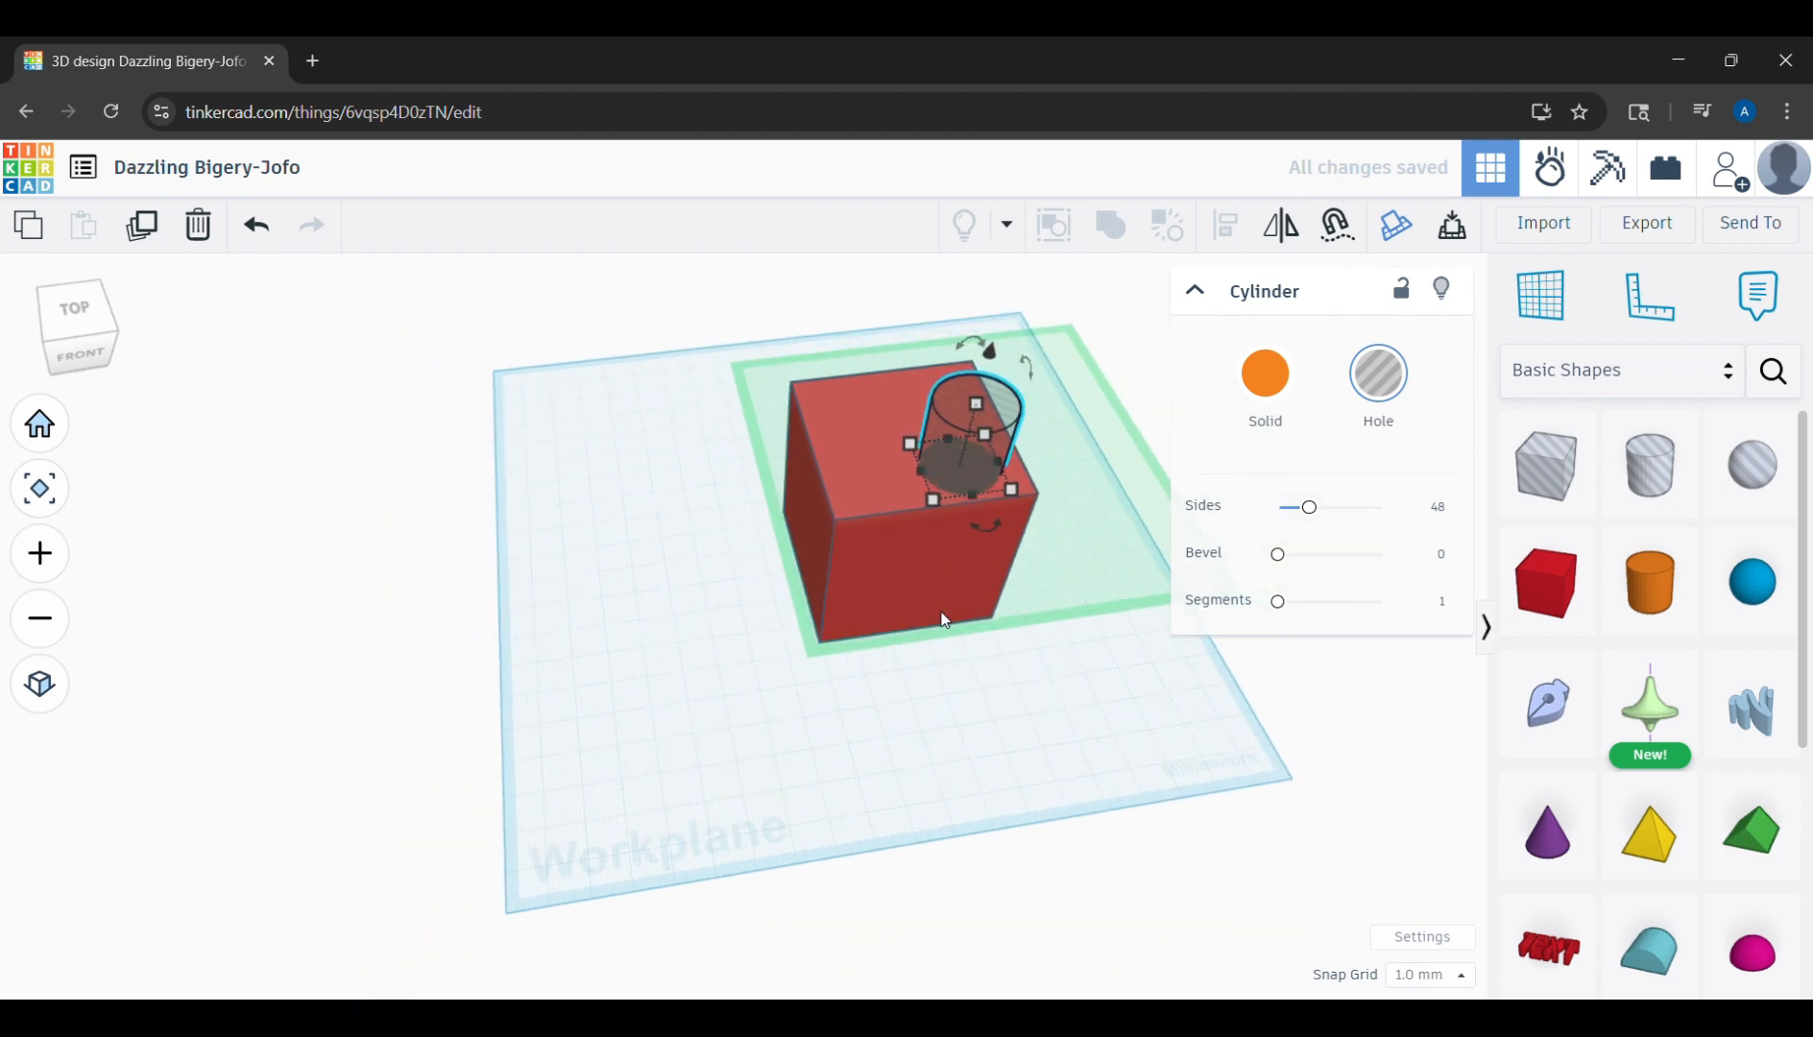
scroll(869, 389, up, 3)
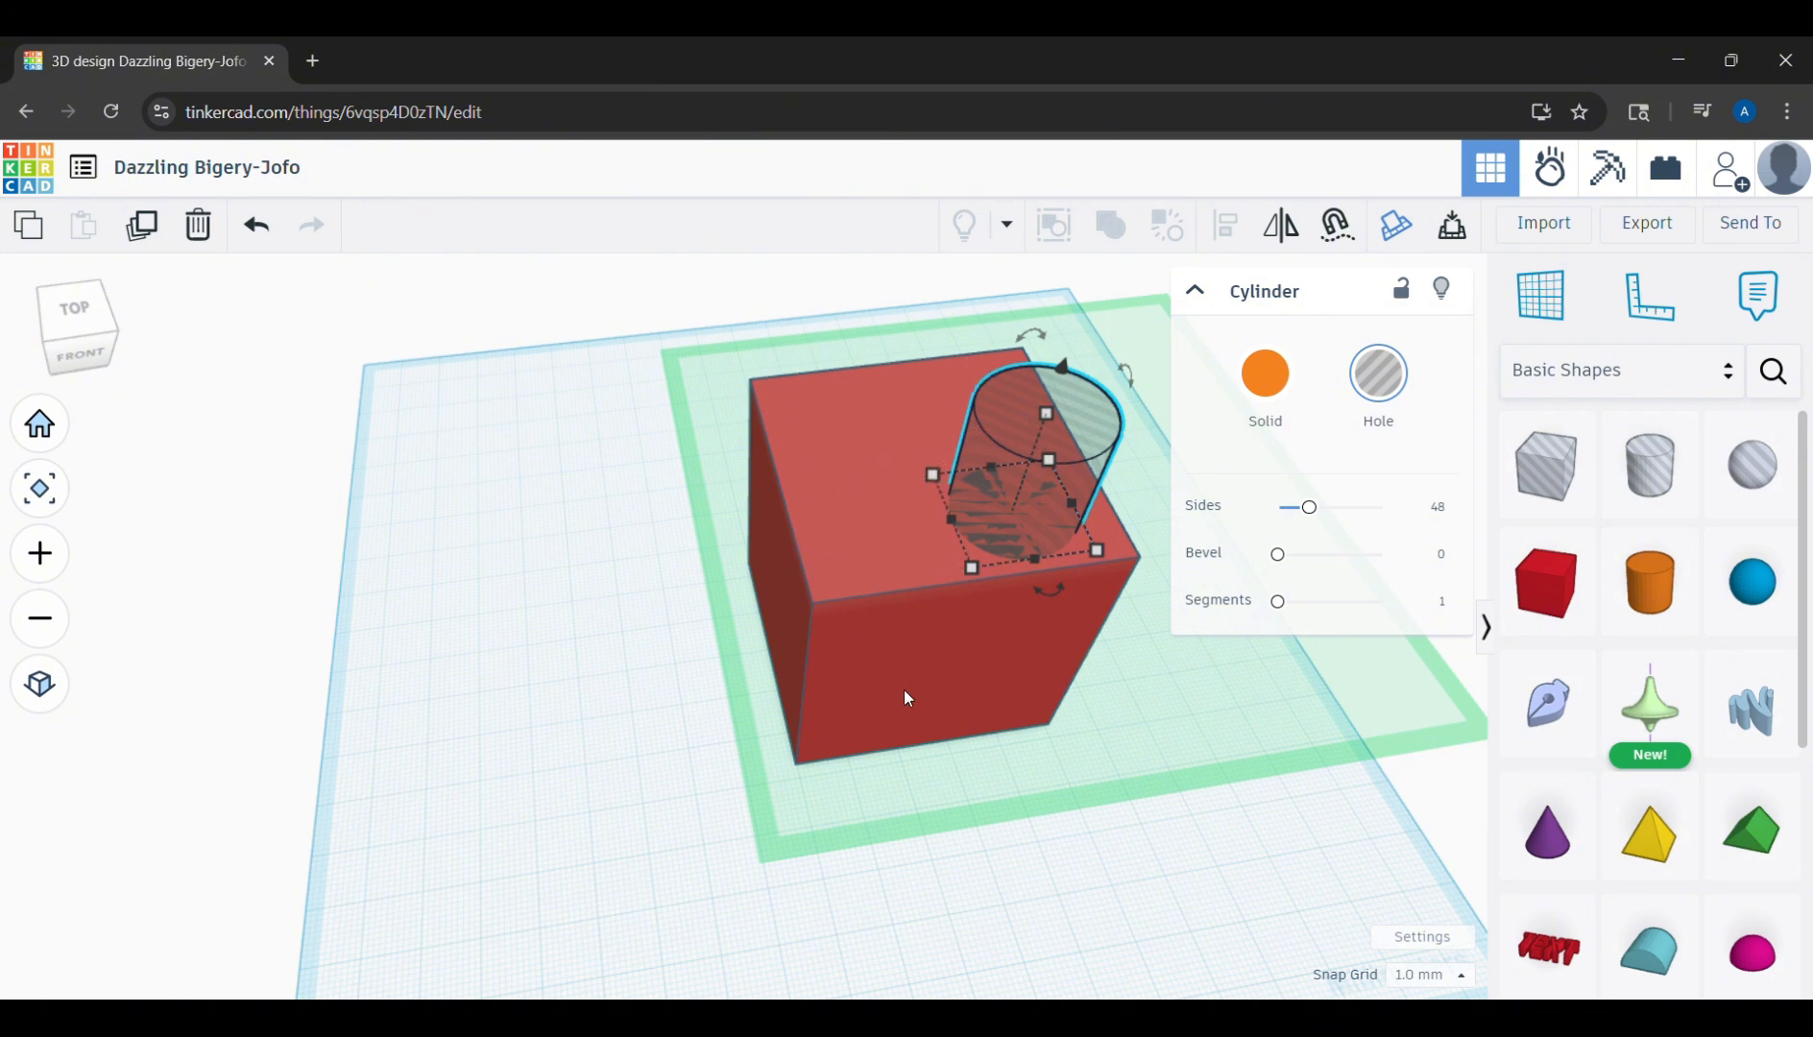
right_drag(1205, 886, 1235, 873)
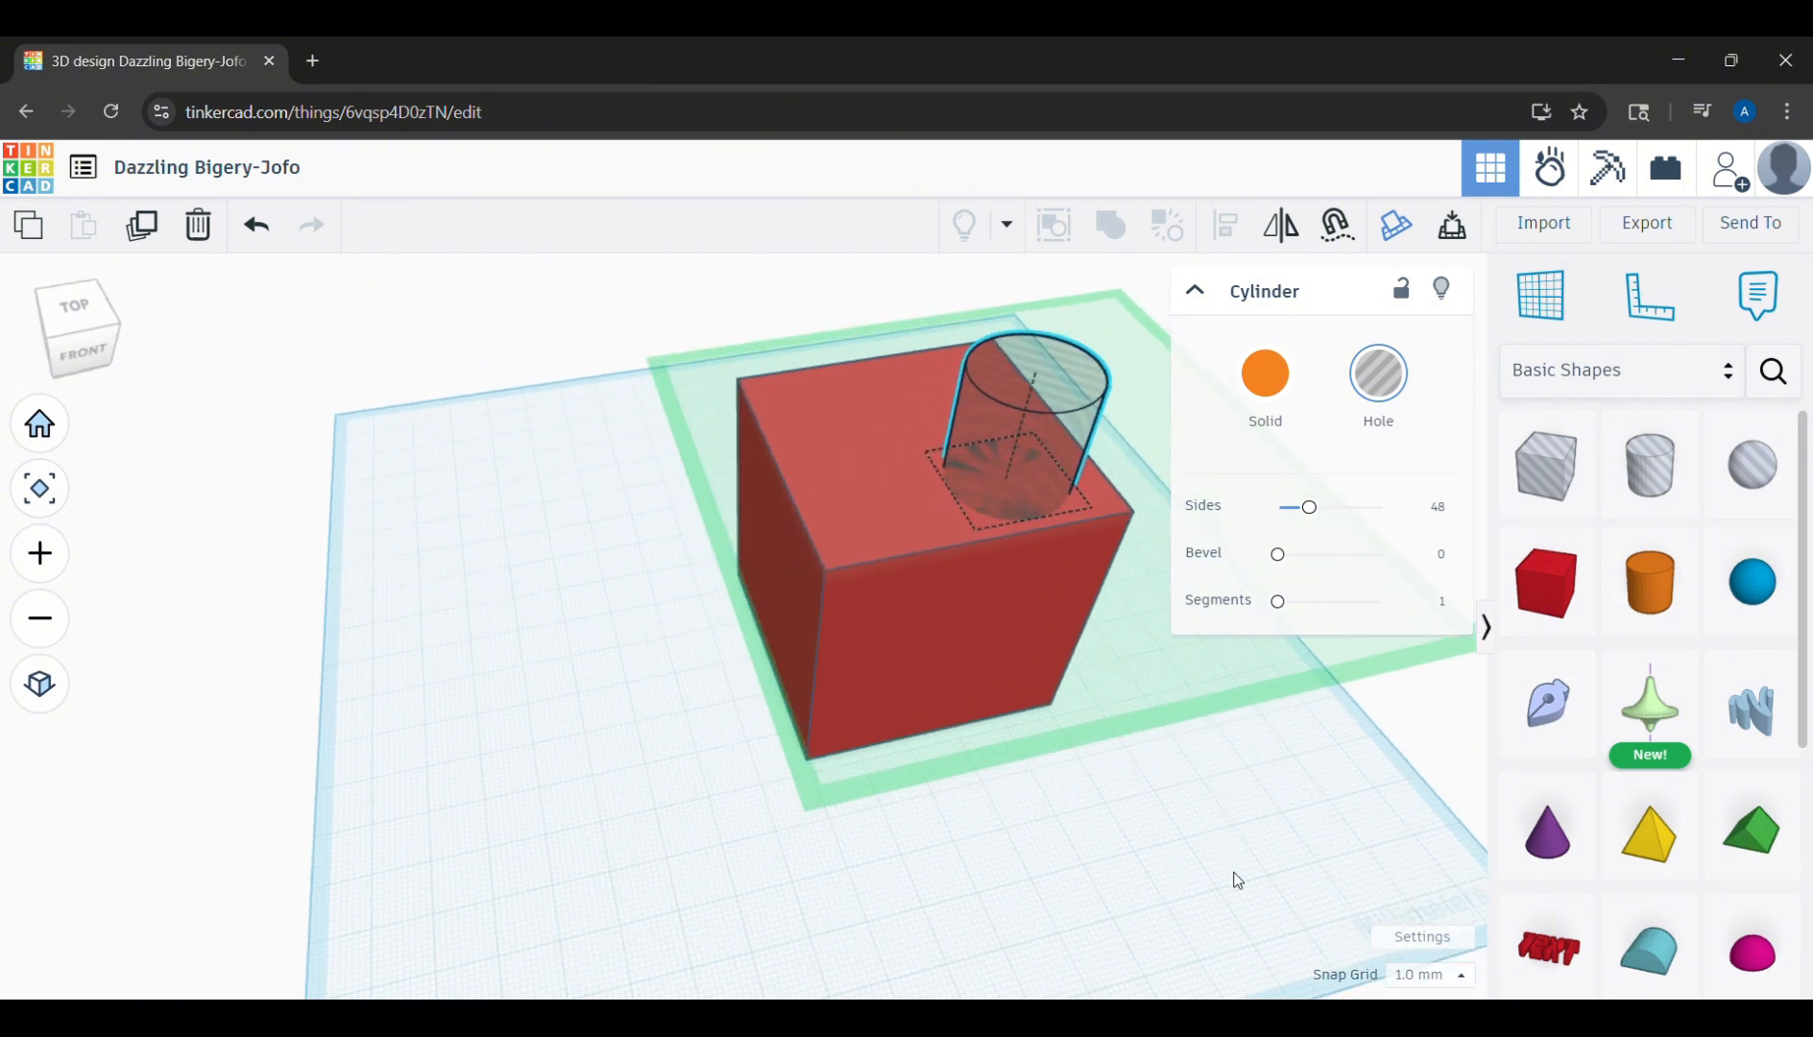
click(936, 793)
drag(700, 296, 1170, 736)
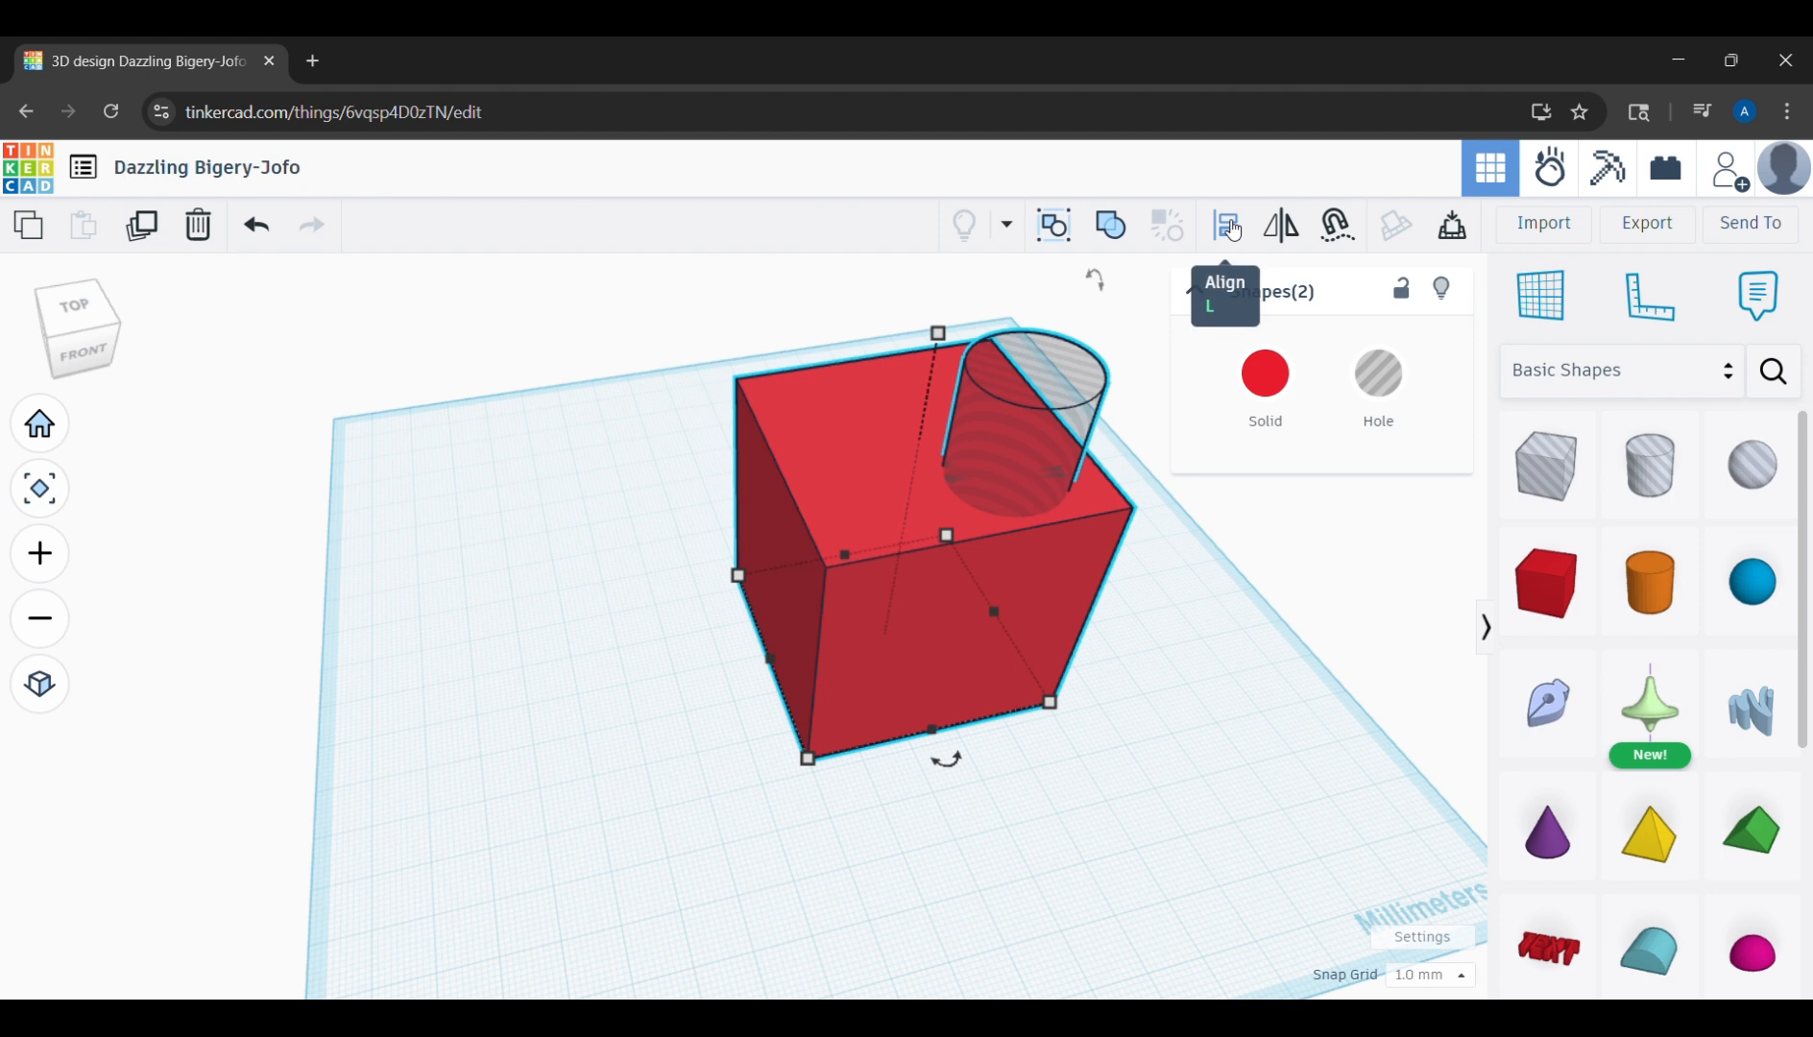
click(1231, 226)
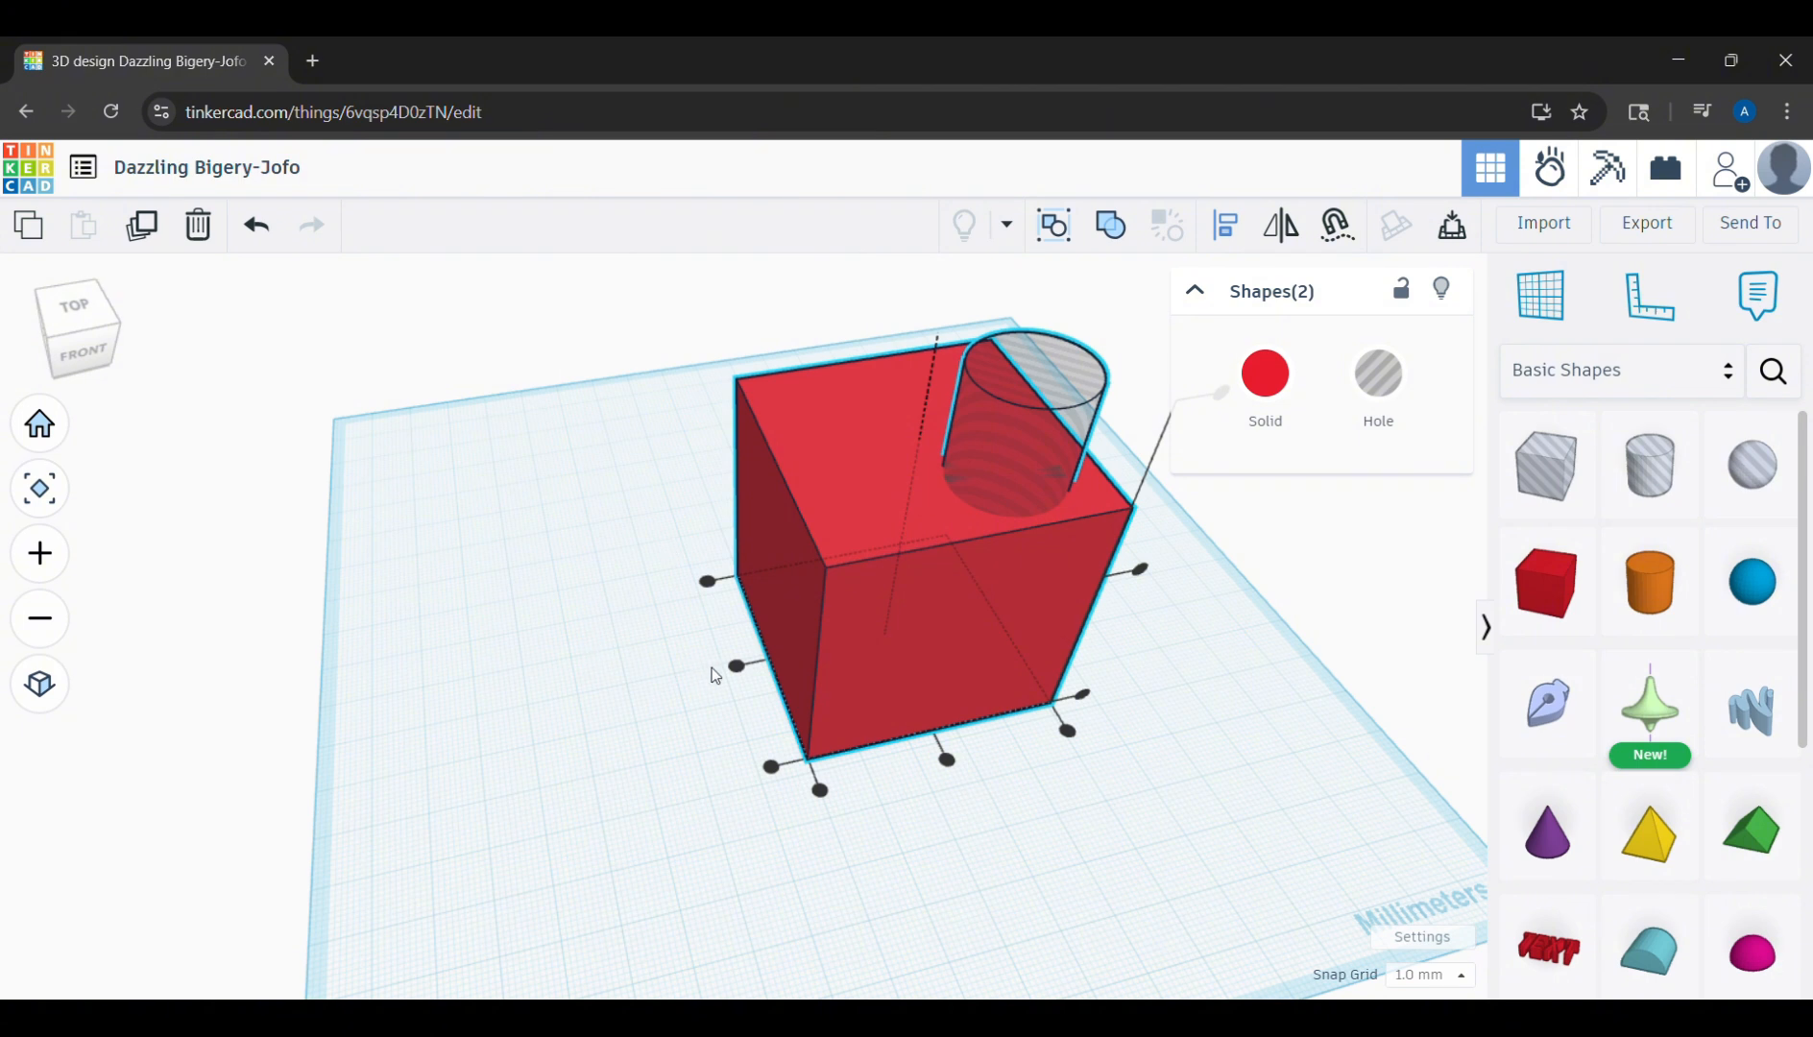
click(737, 668)
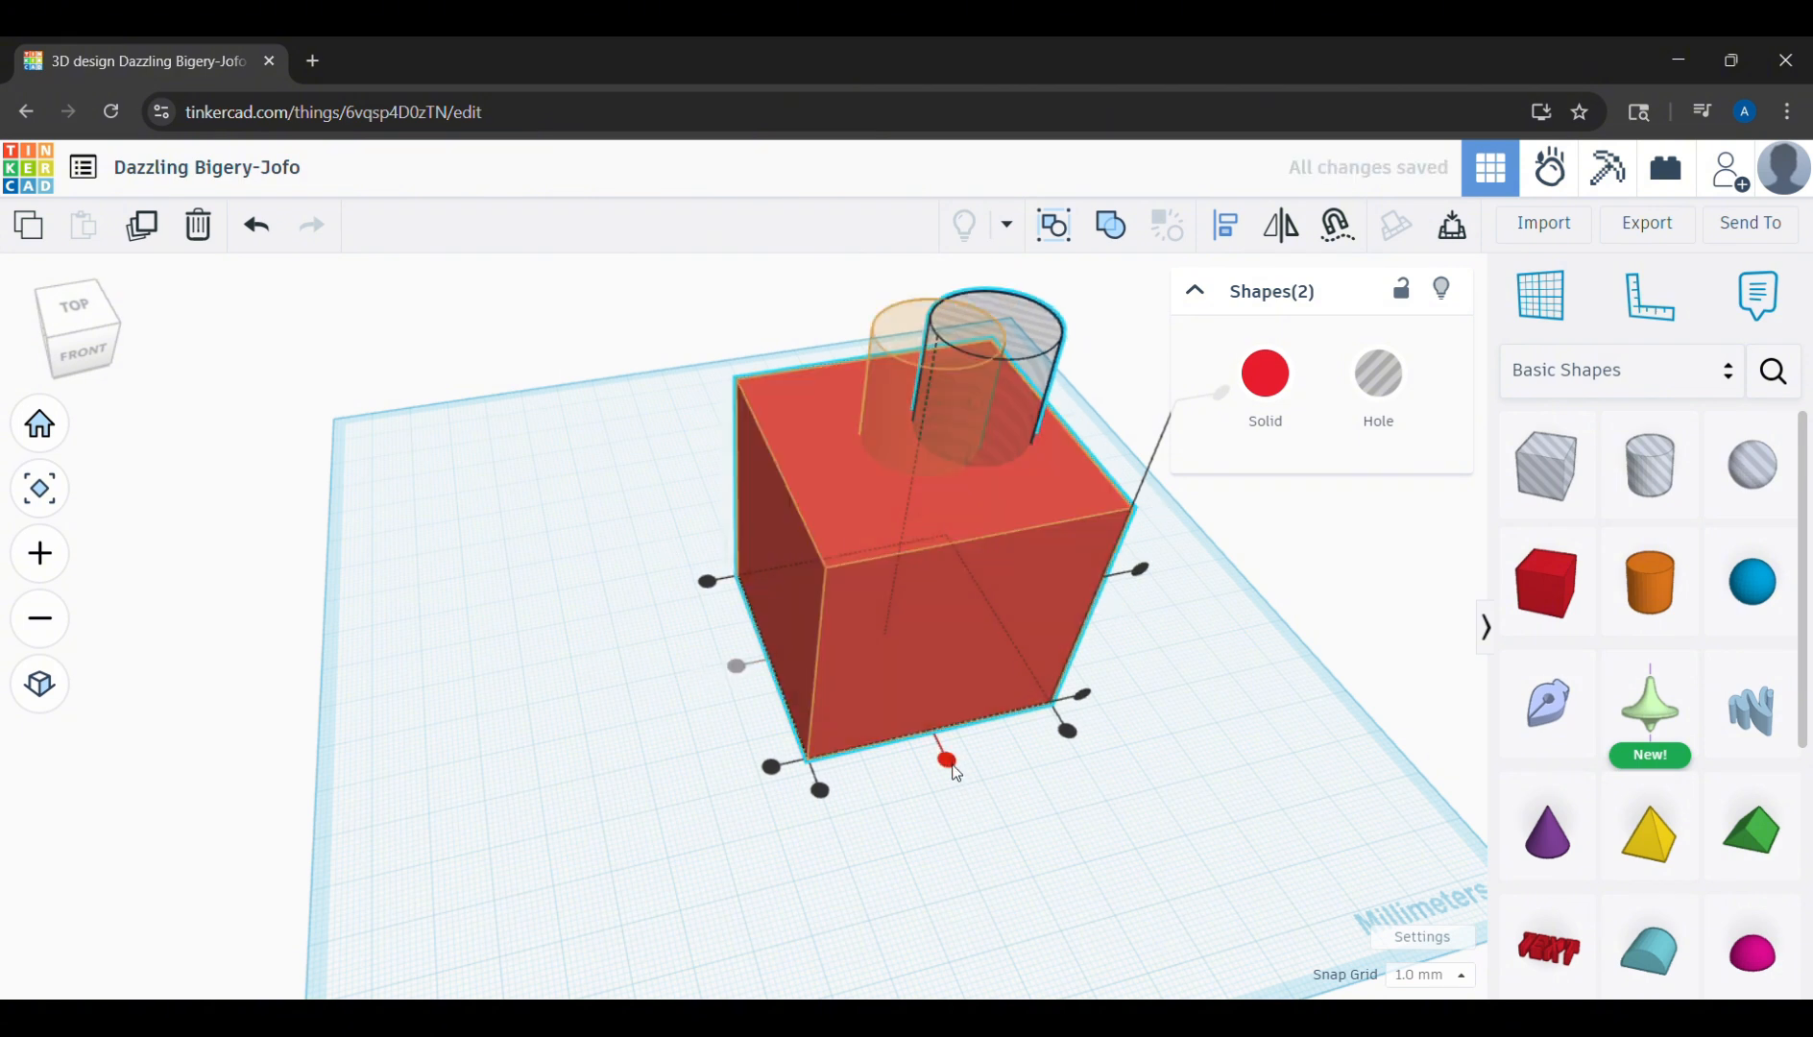
click(950, 763)
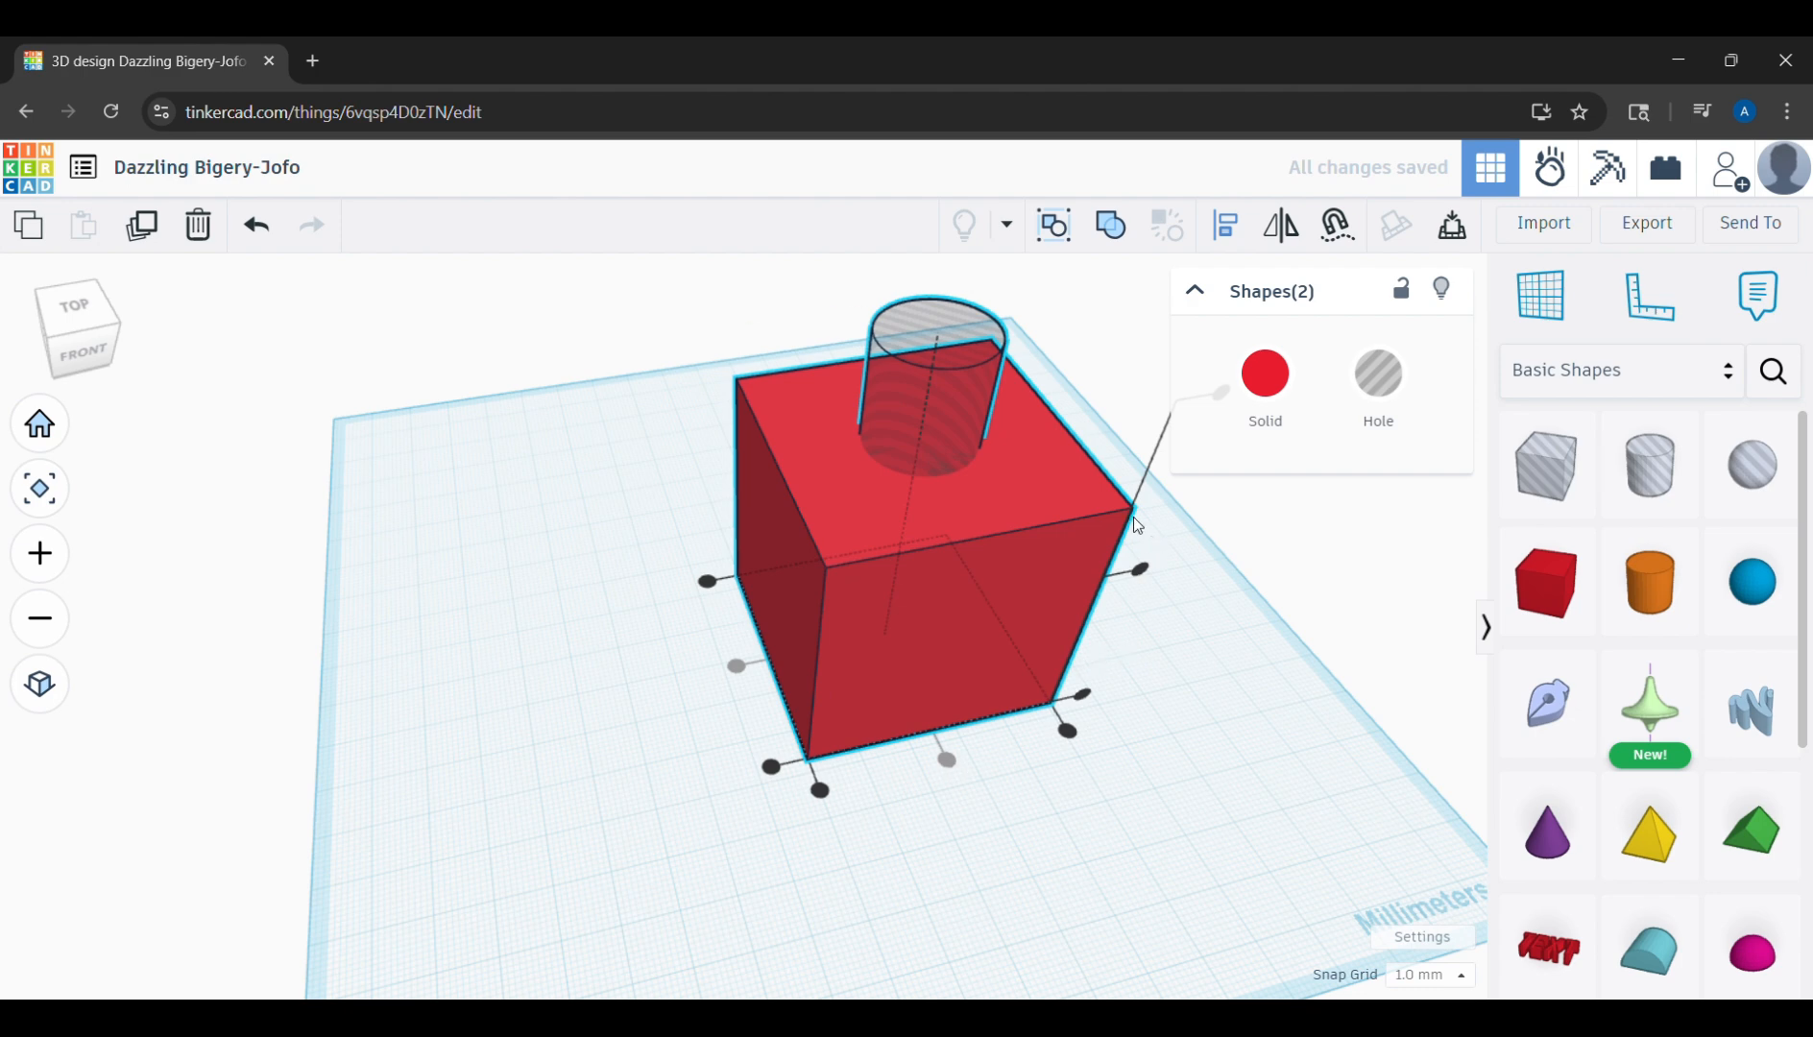
Align the tops of the cube and hole cylinder, drop both onto the workplane, and clear the selection.
right_drag(1203, 608, 1061, 389)
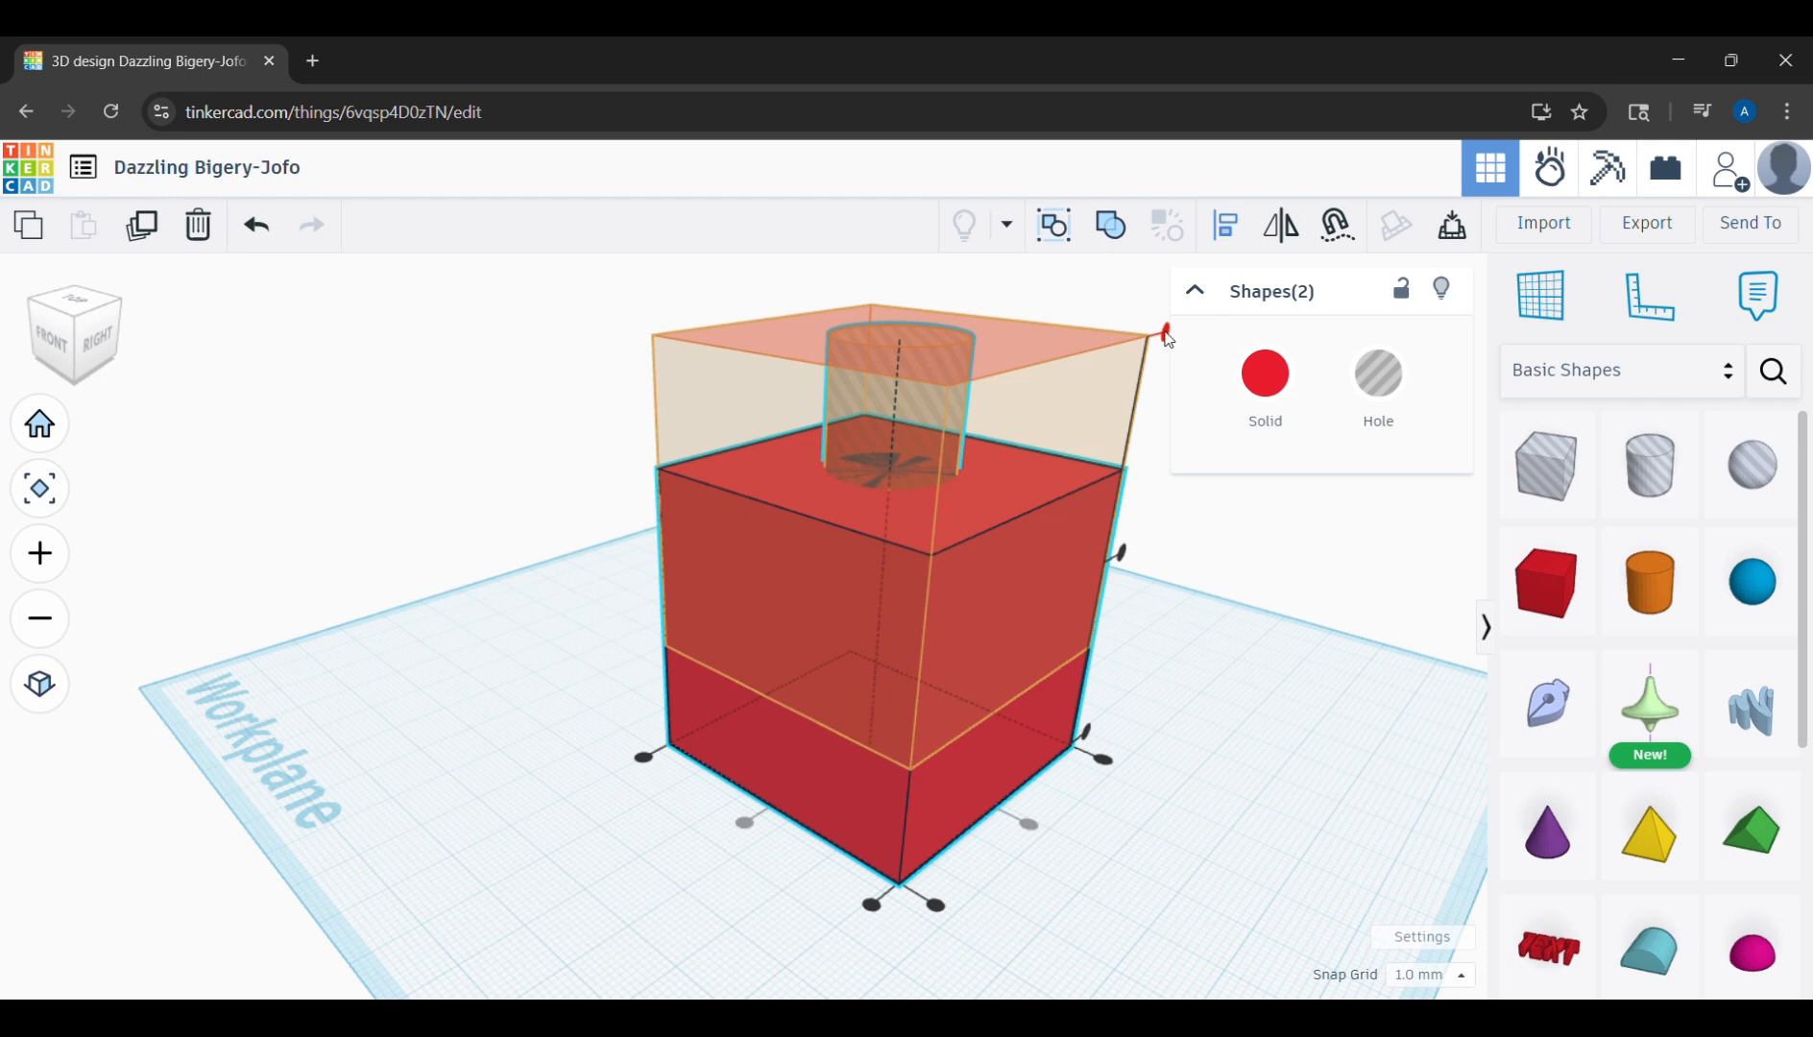
click(1166, 334)
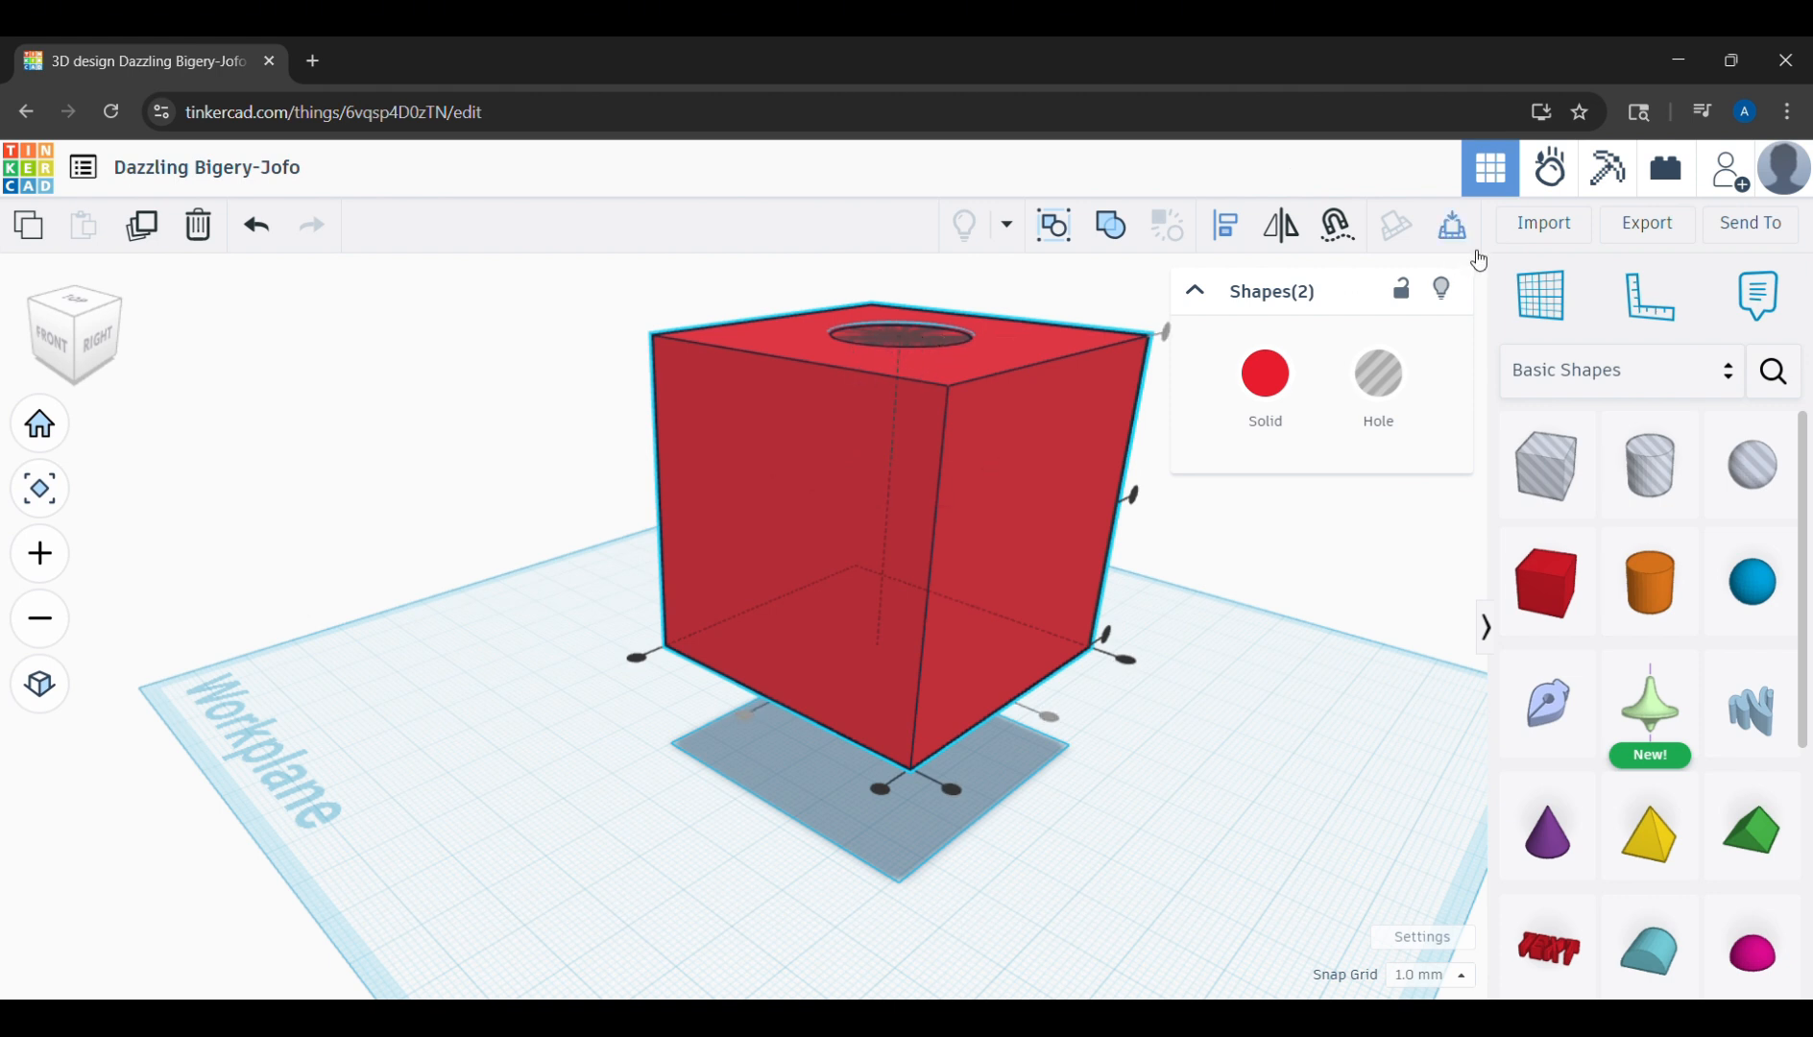
click(1474, 238)
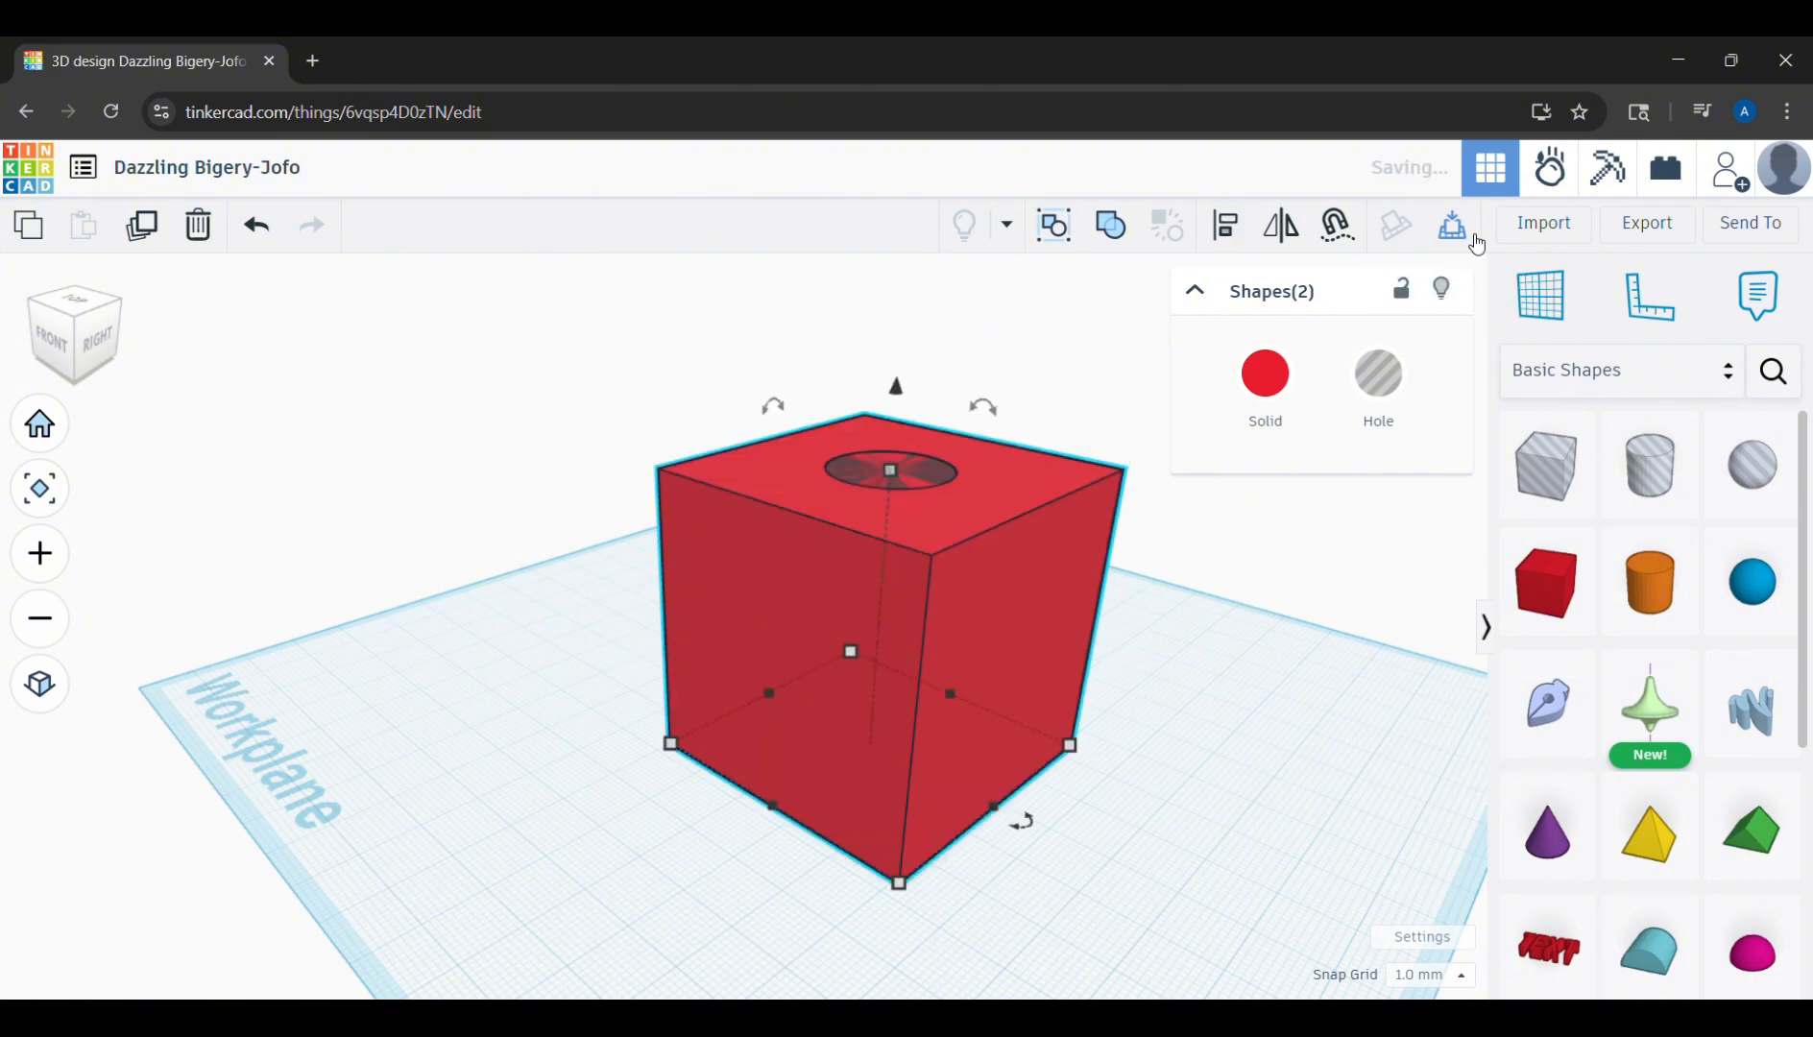
right_drag(675, 781, 838, 937)
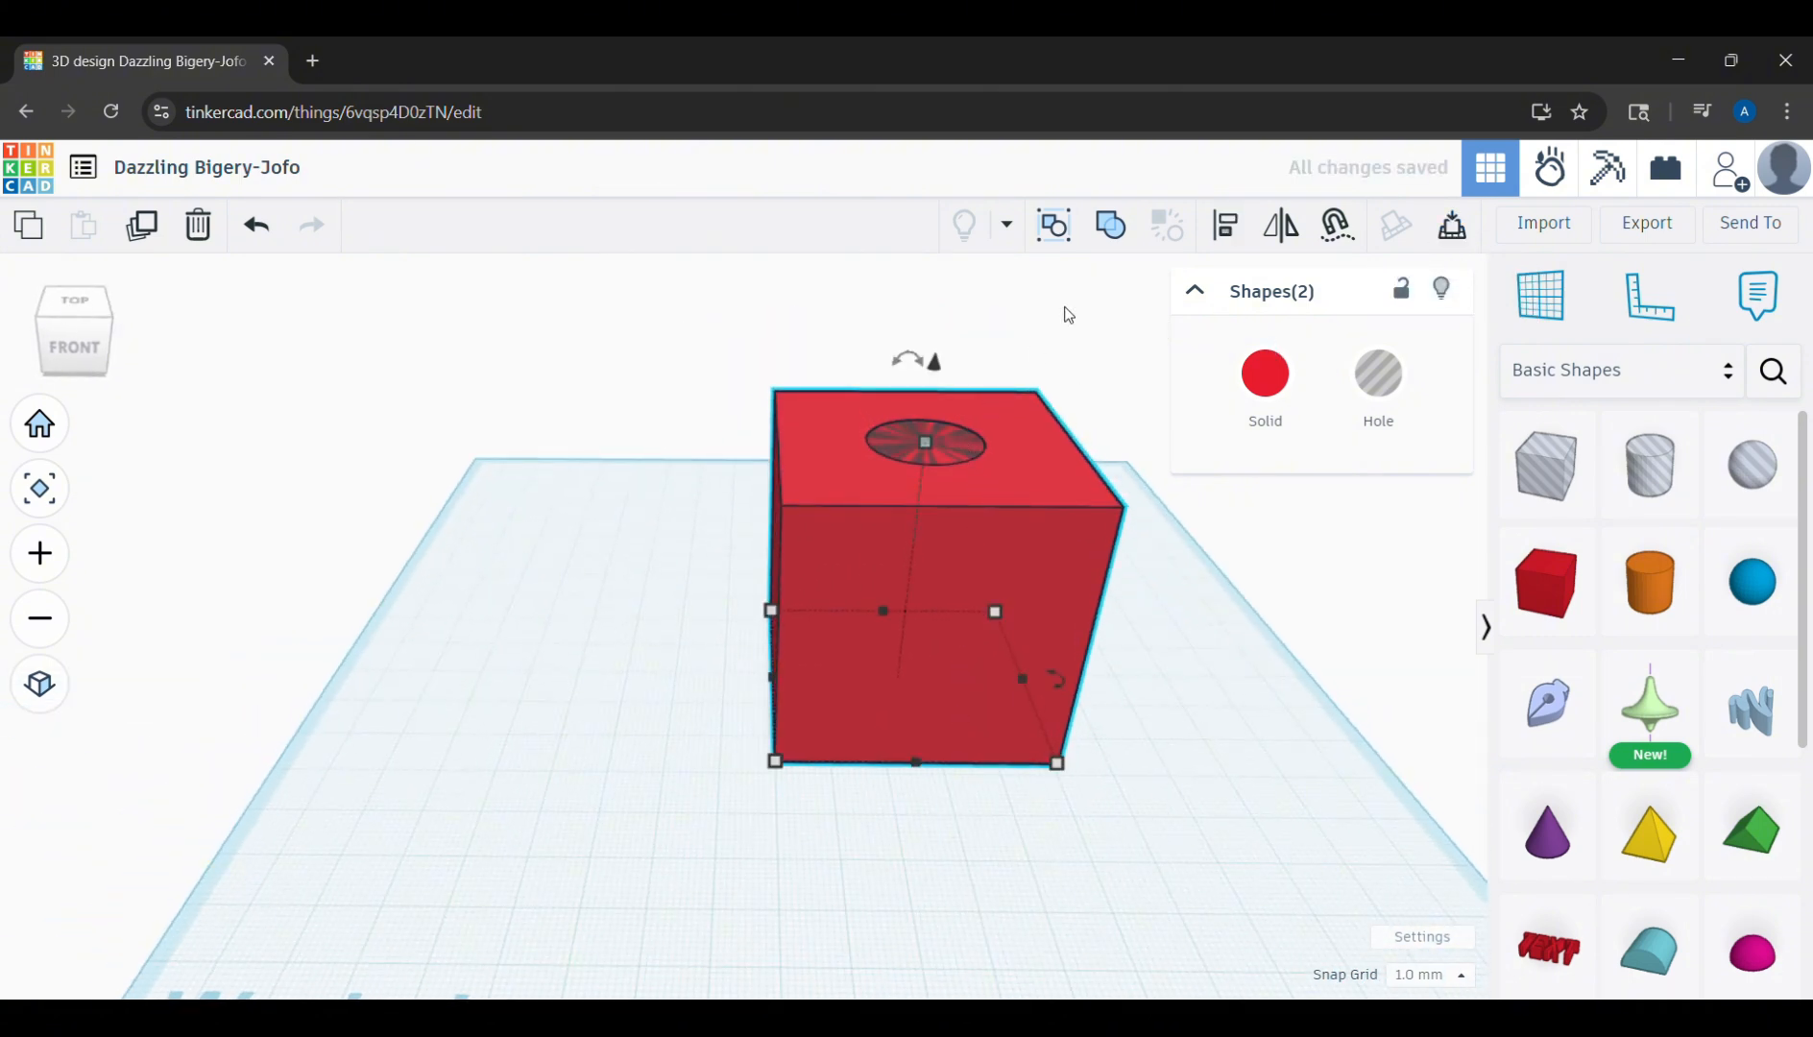
click(1329, 727)
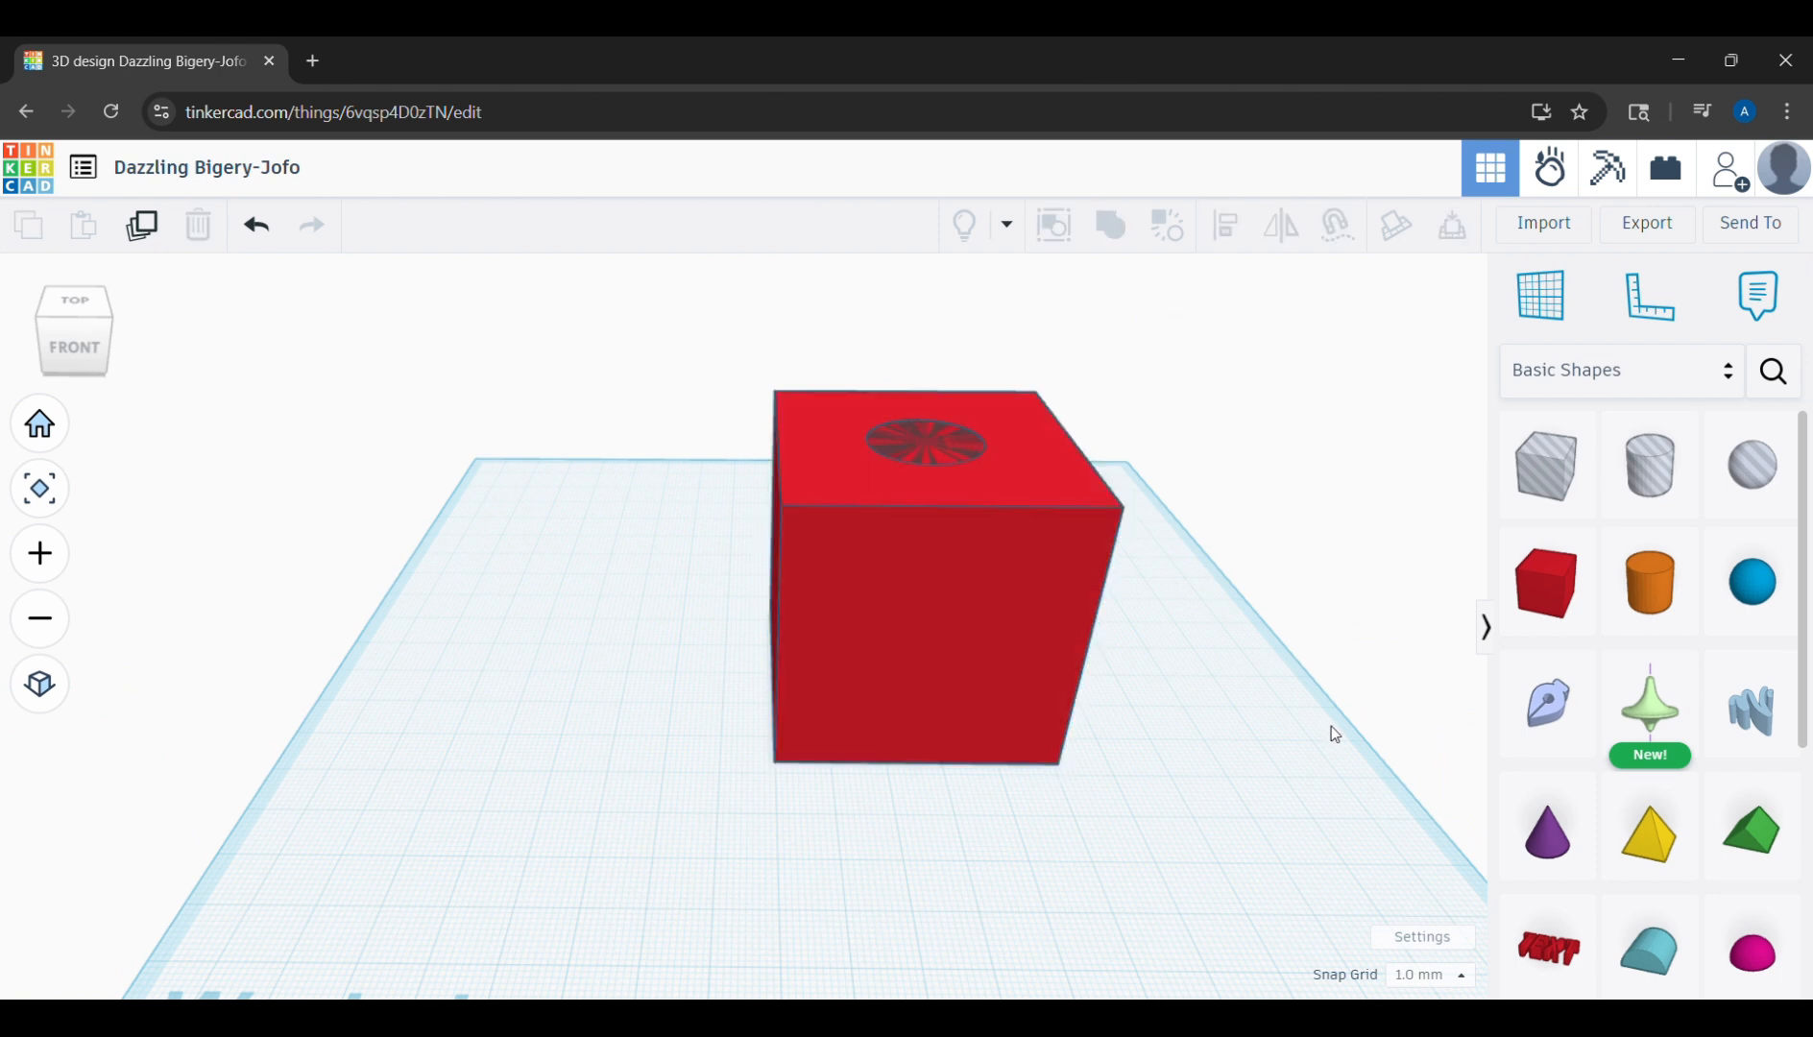
Set both horizontal dimensions of the hole cylinder to 25.4 mm.
click(886, 440)
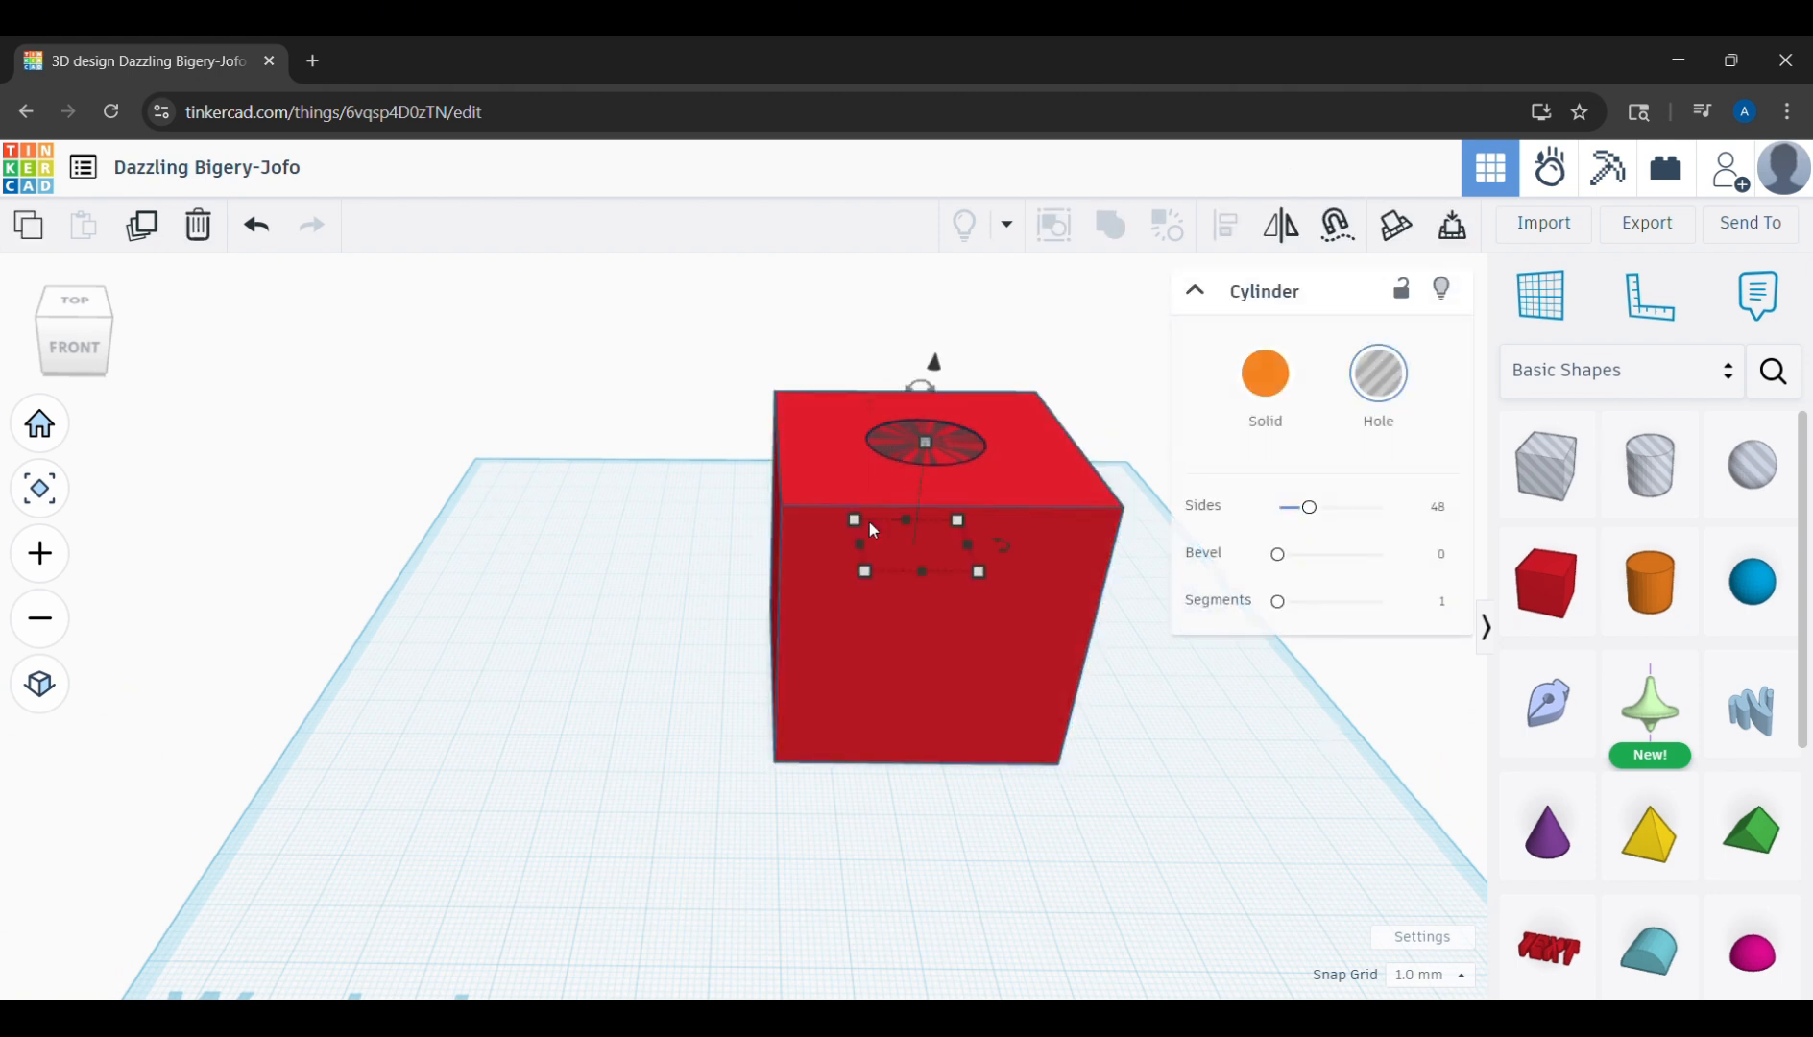
mouse_move(863, 569)
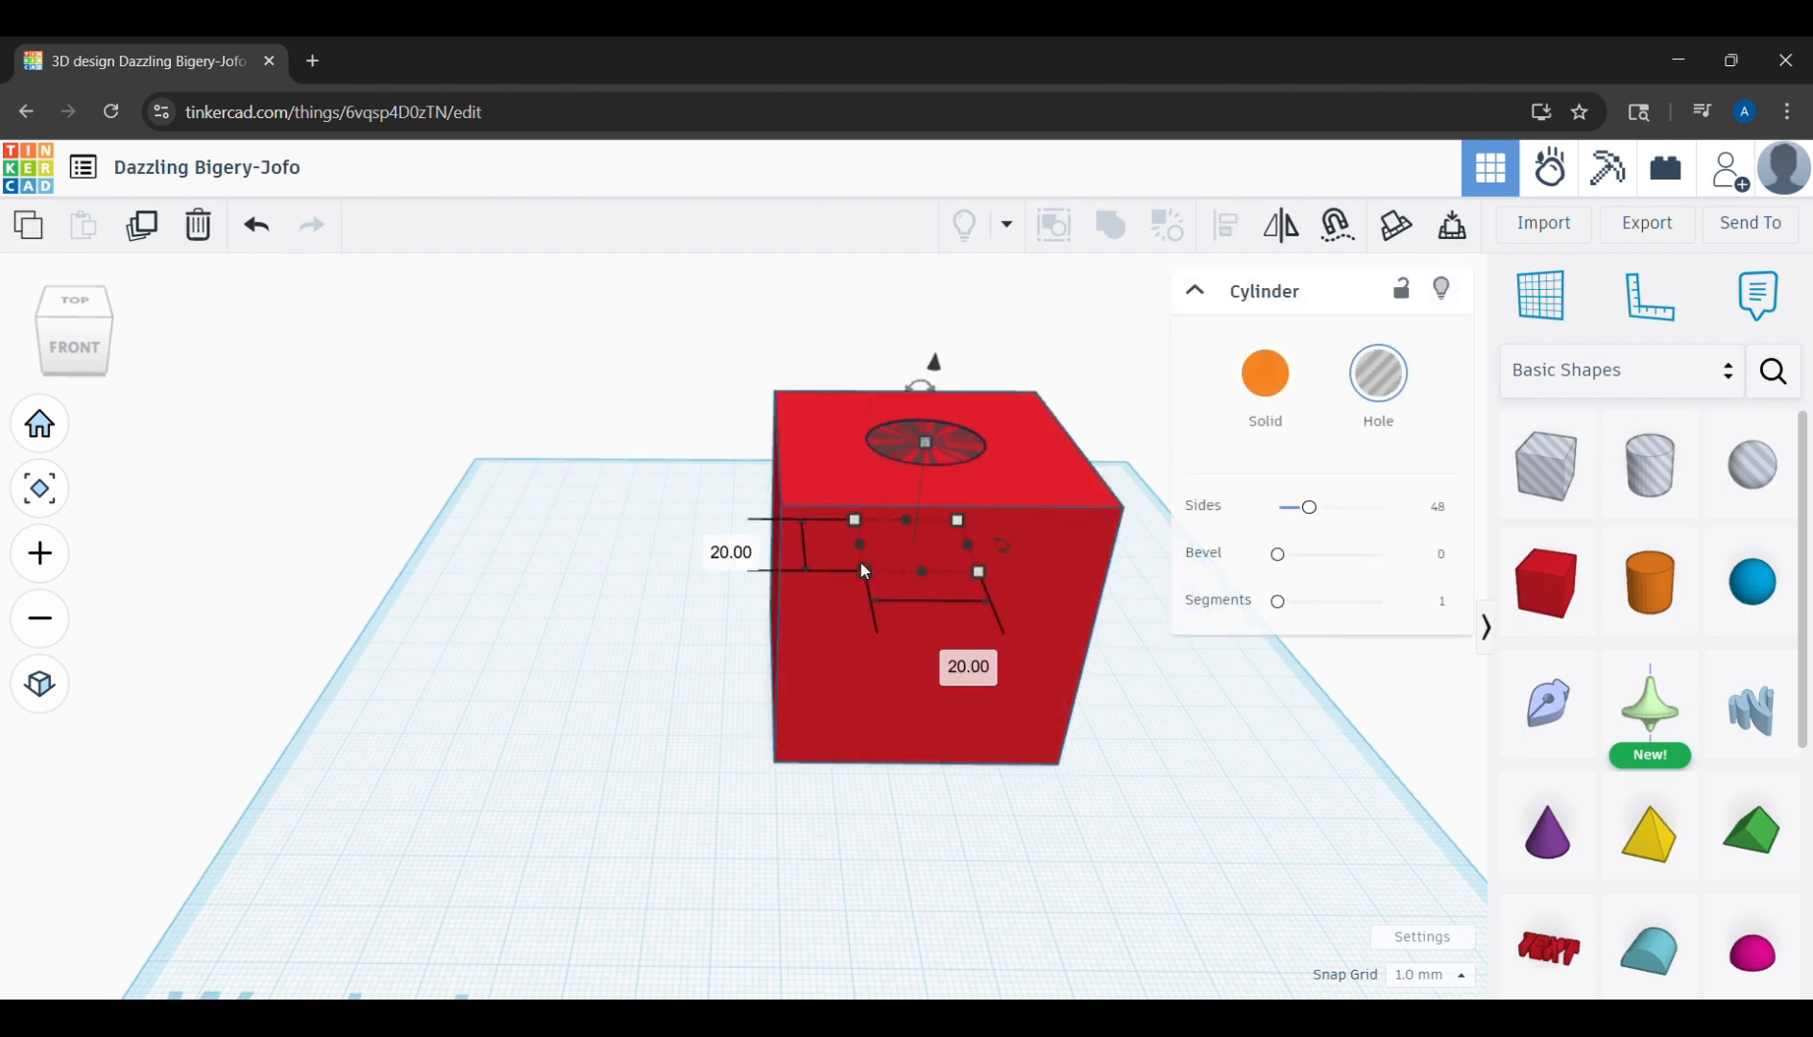
click(928, 657)
text(54.4)
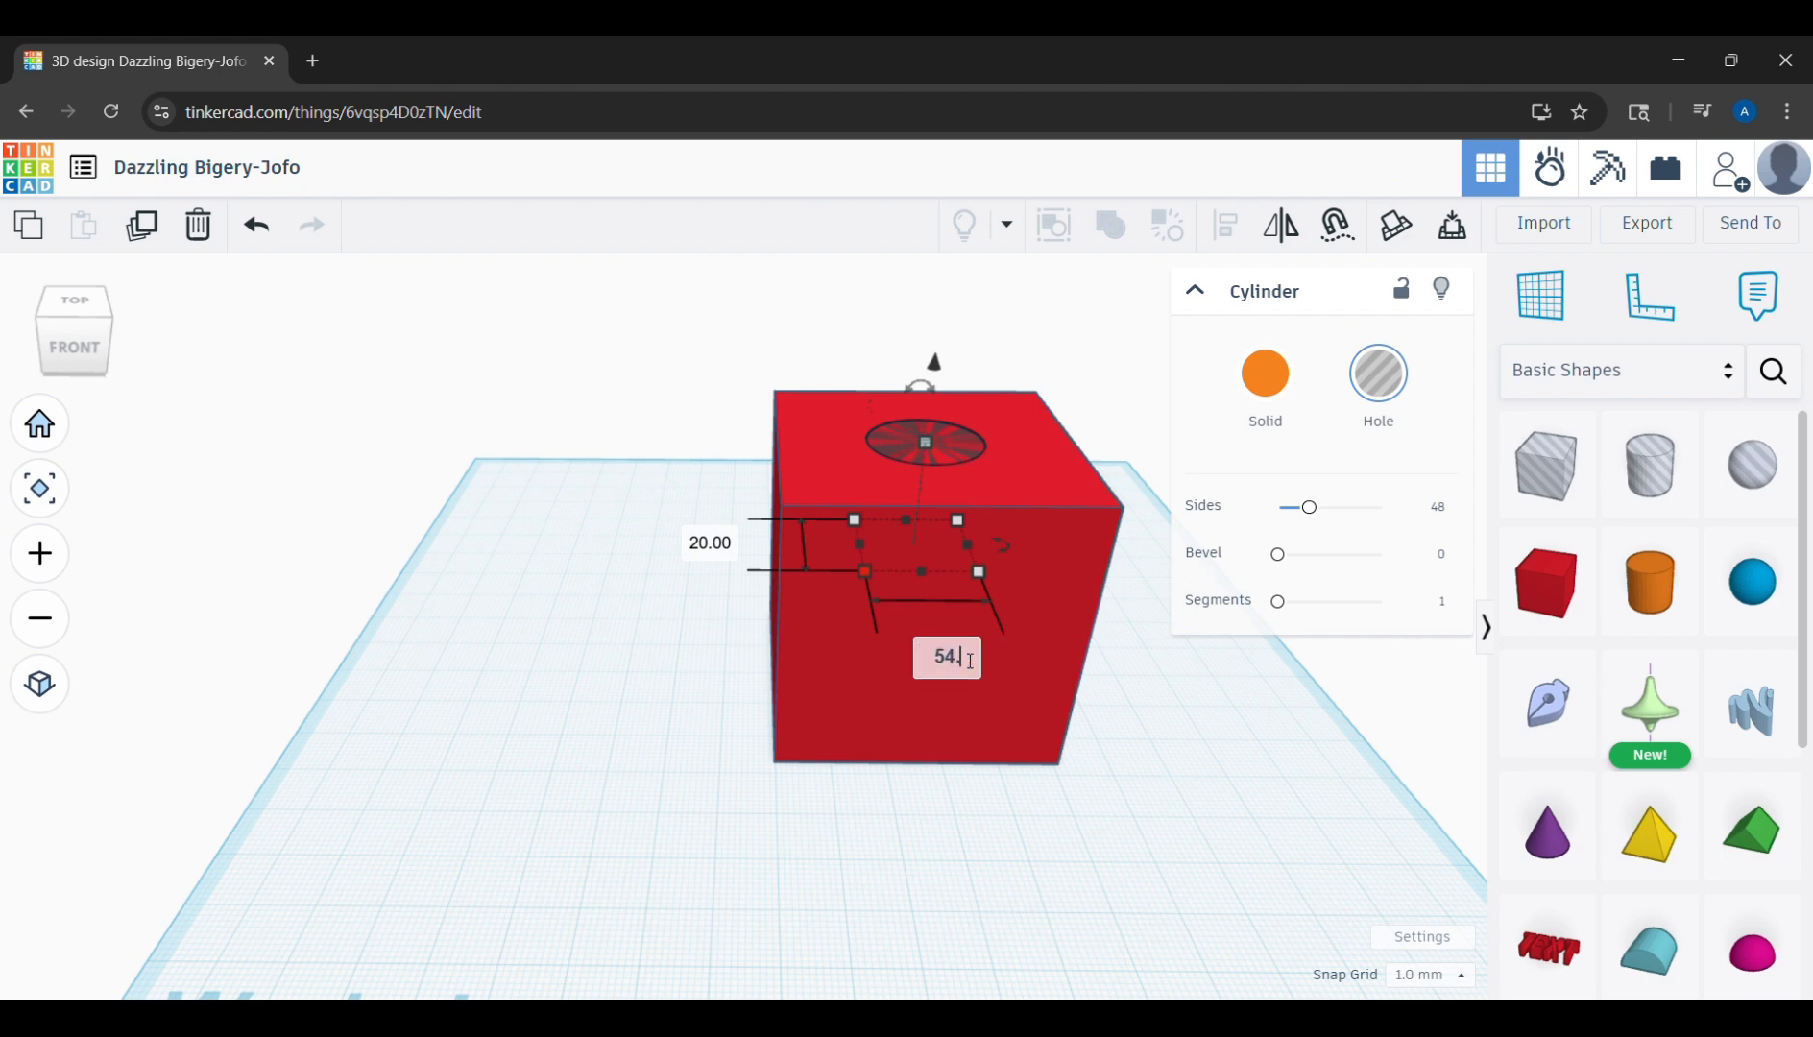
key(BackSpace)
key(BackSpace)
key(BackSpace)
key(BackSpace)
text(25.4)
click(721, 542)
click(701, 555)
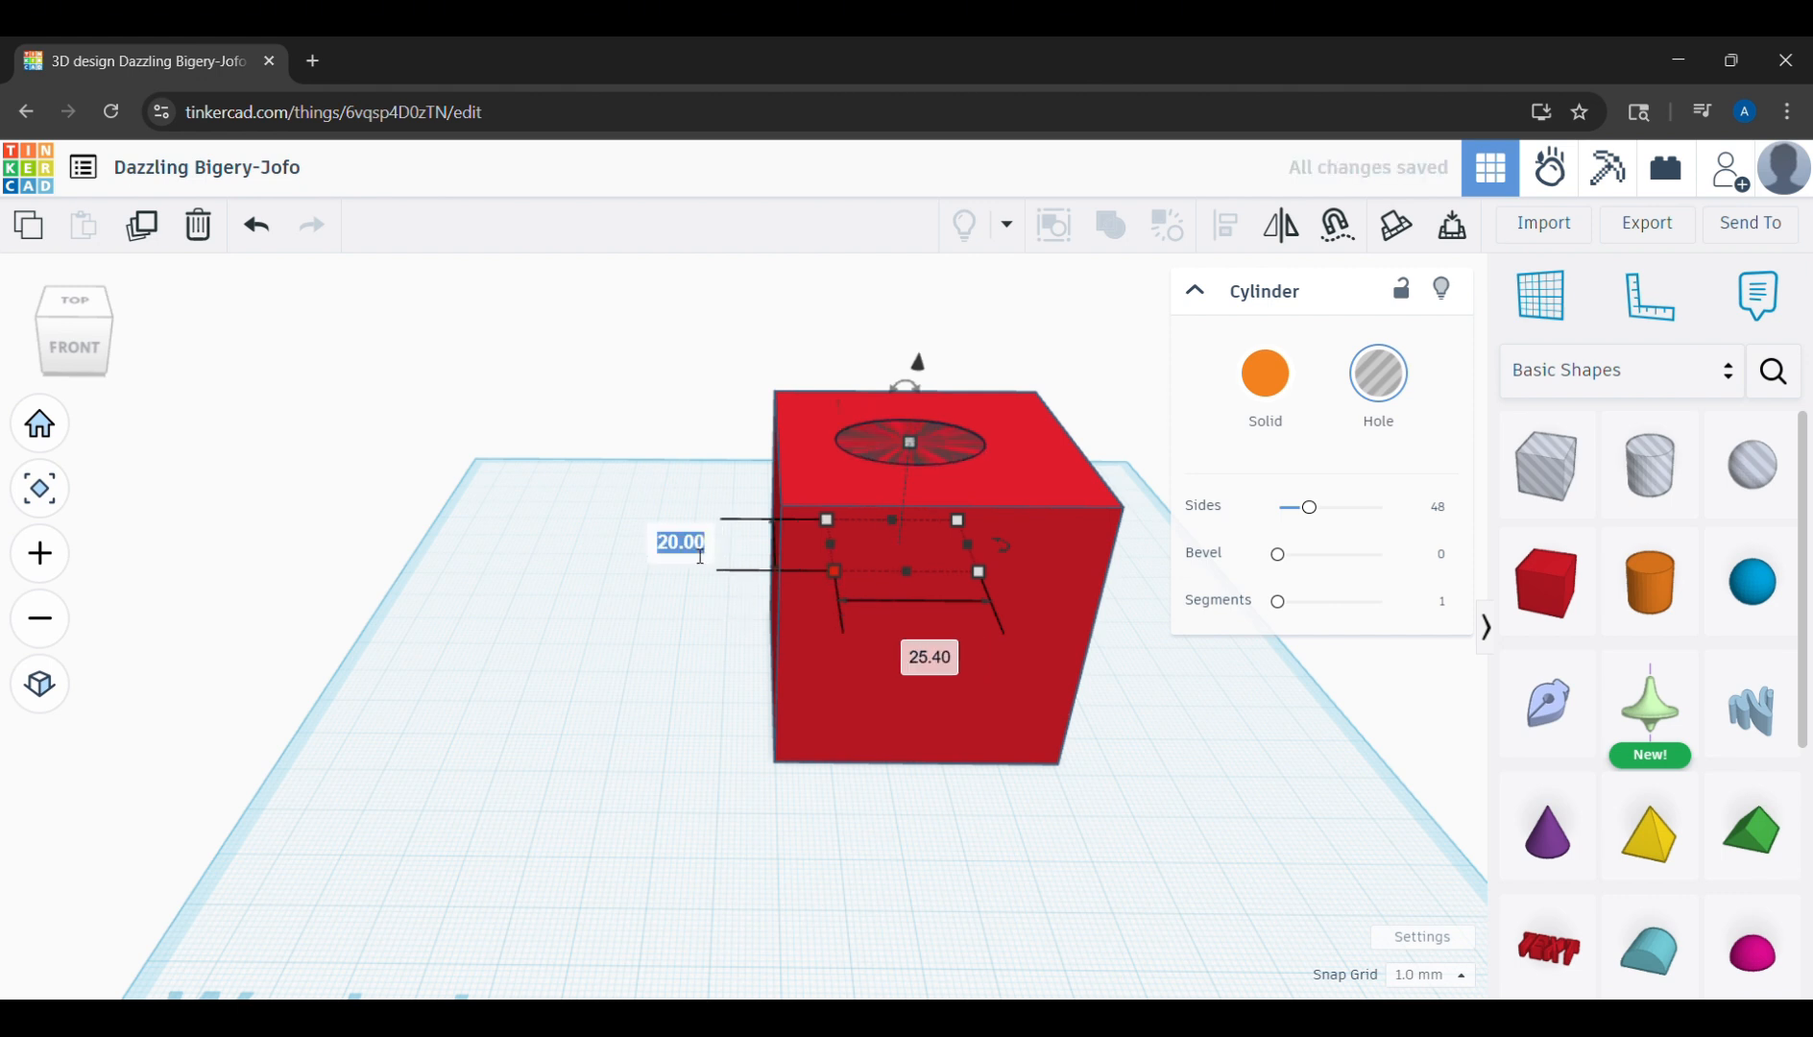
text(25.4)
key(Return)
Set the height of the hole cylinder to 25.4 mm and clear the selection.
mouse_move(910, 459)
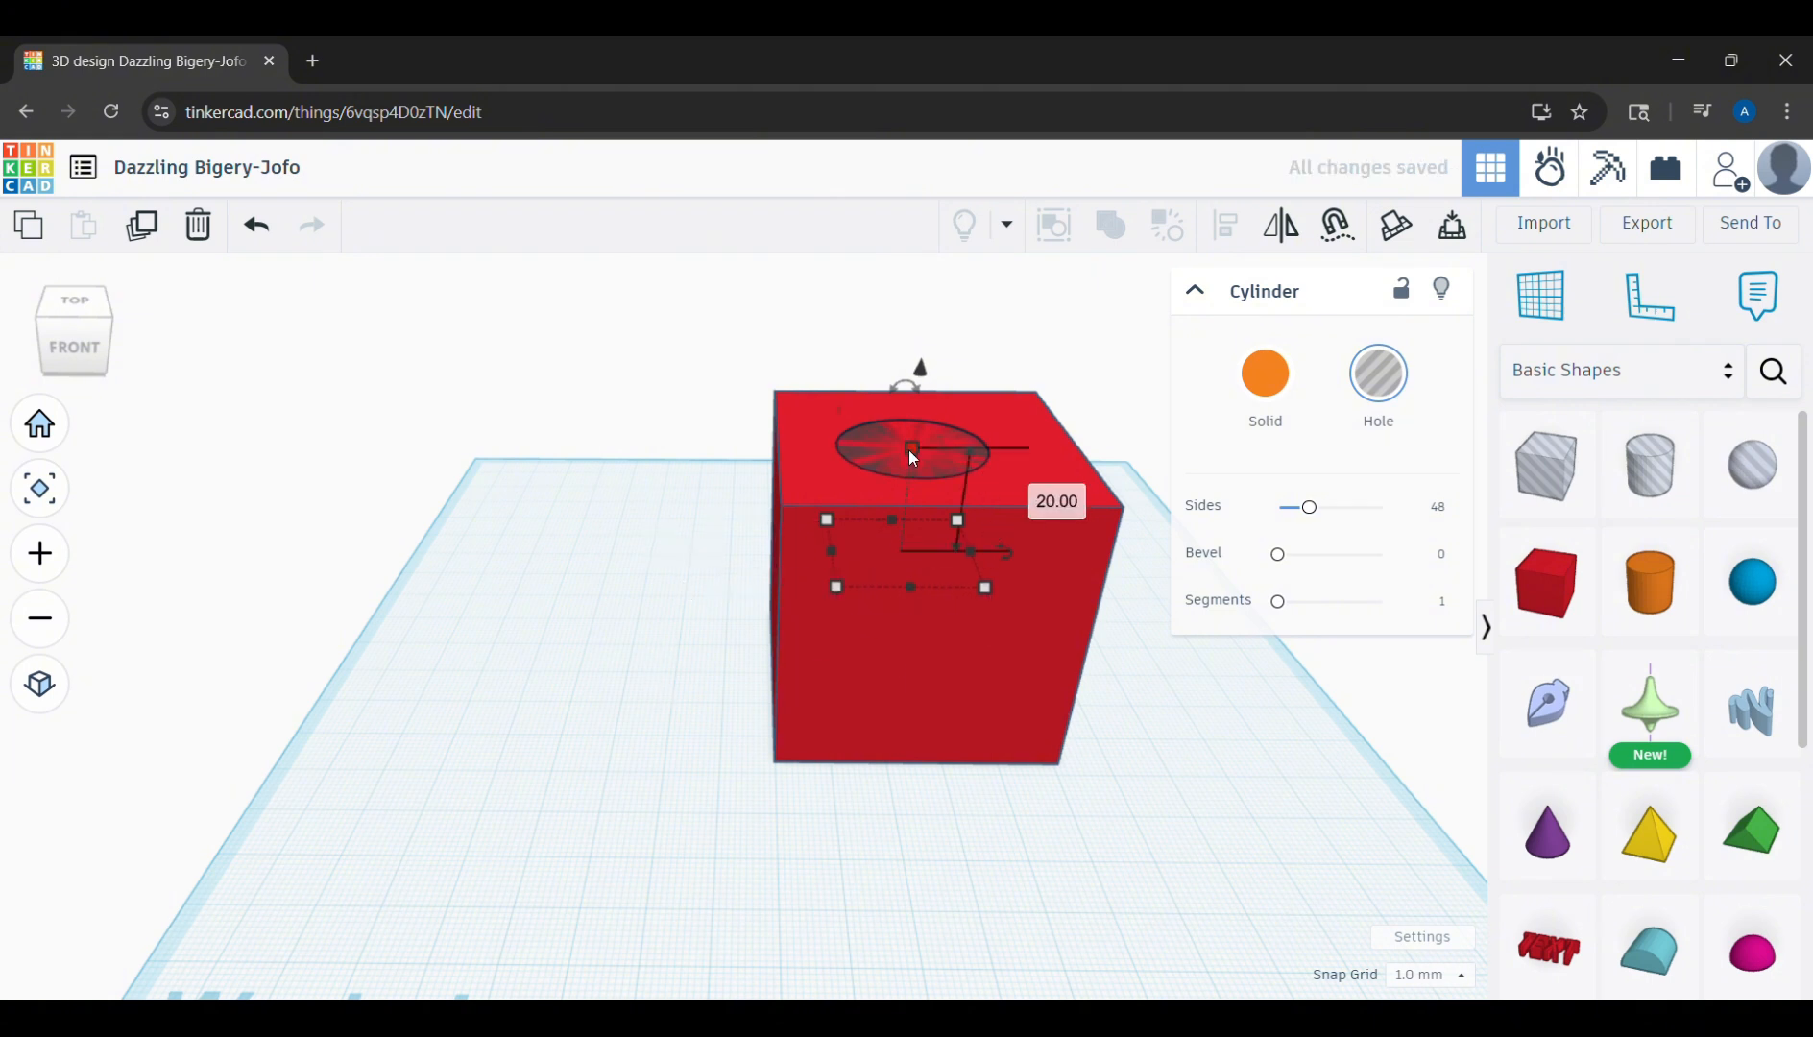
click(1054, 508)
text(25.4)
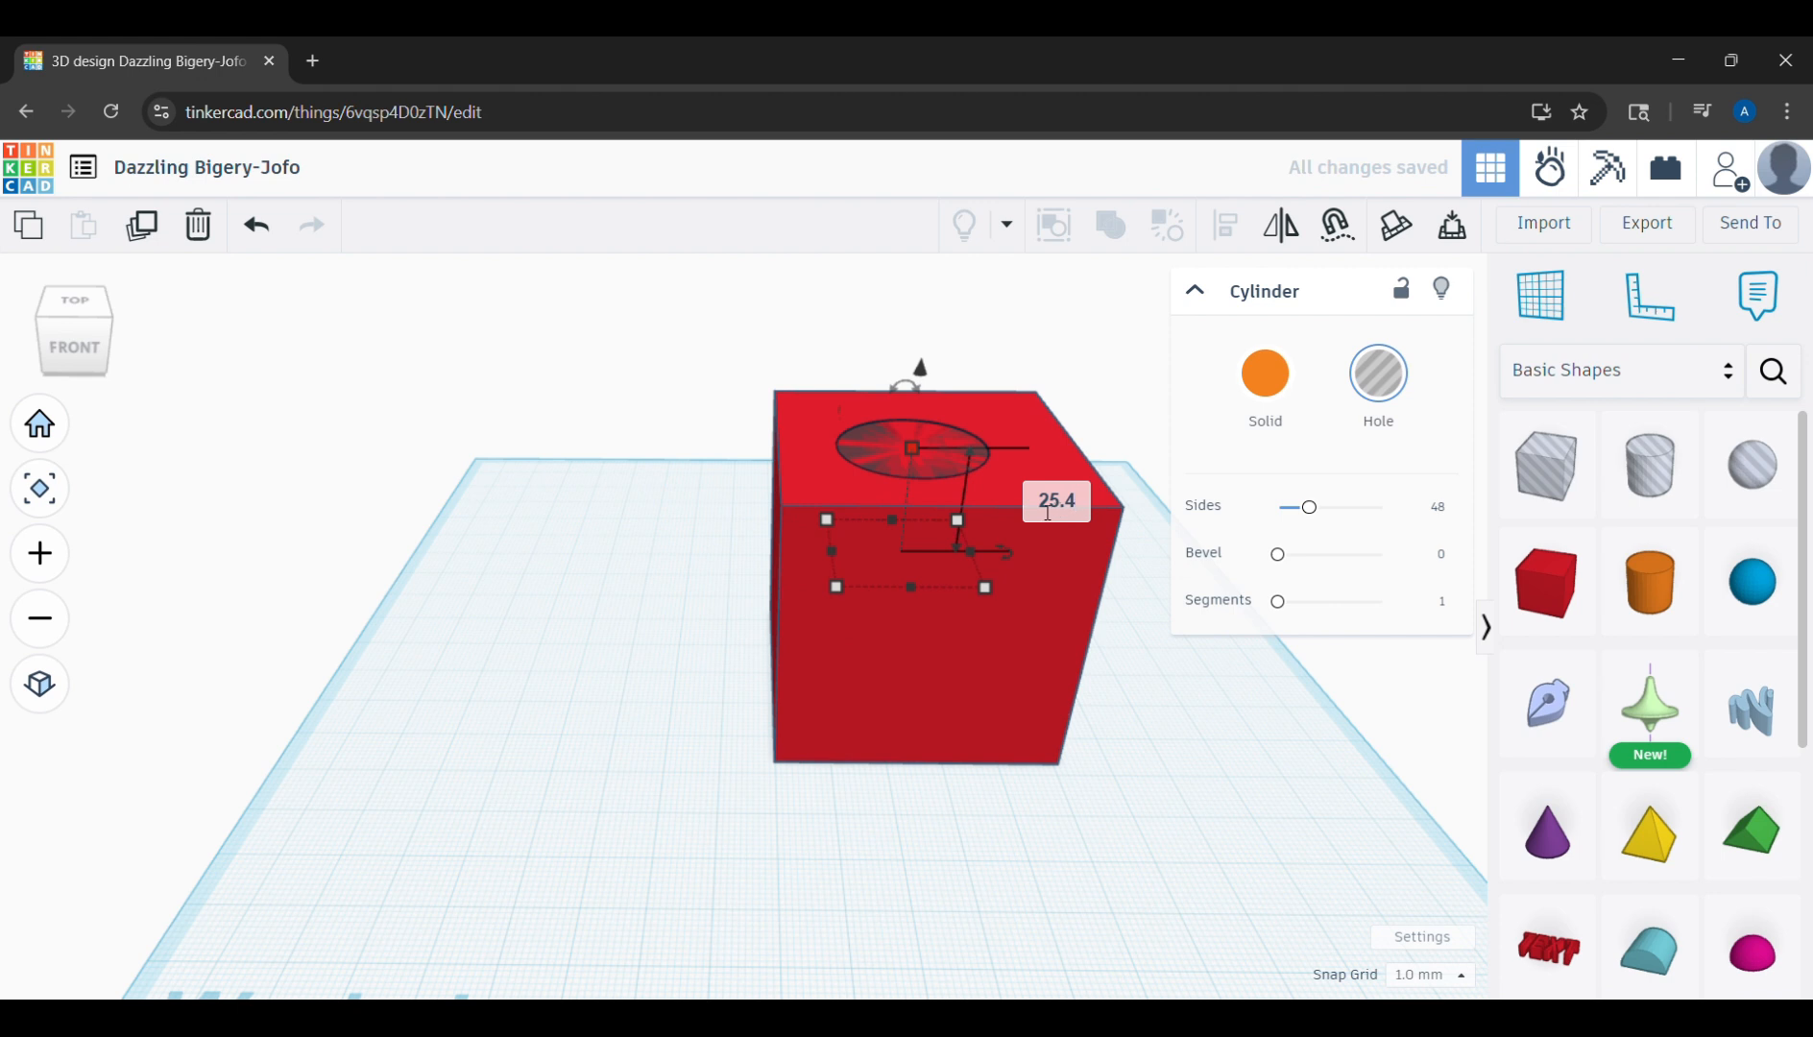
key(Return)
click(612, 621)
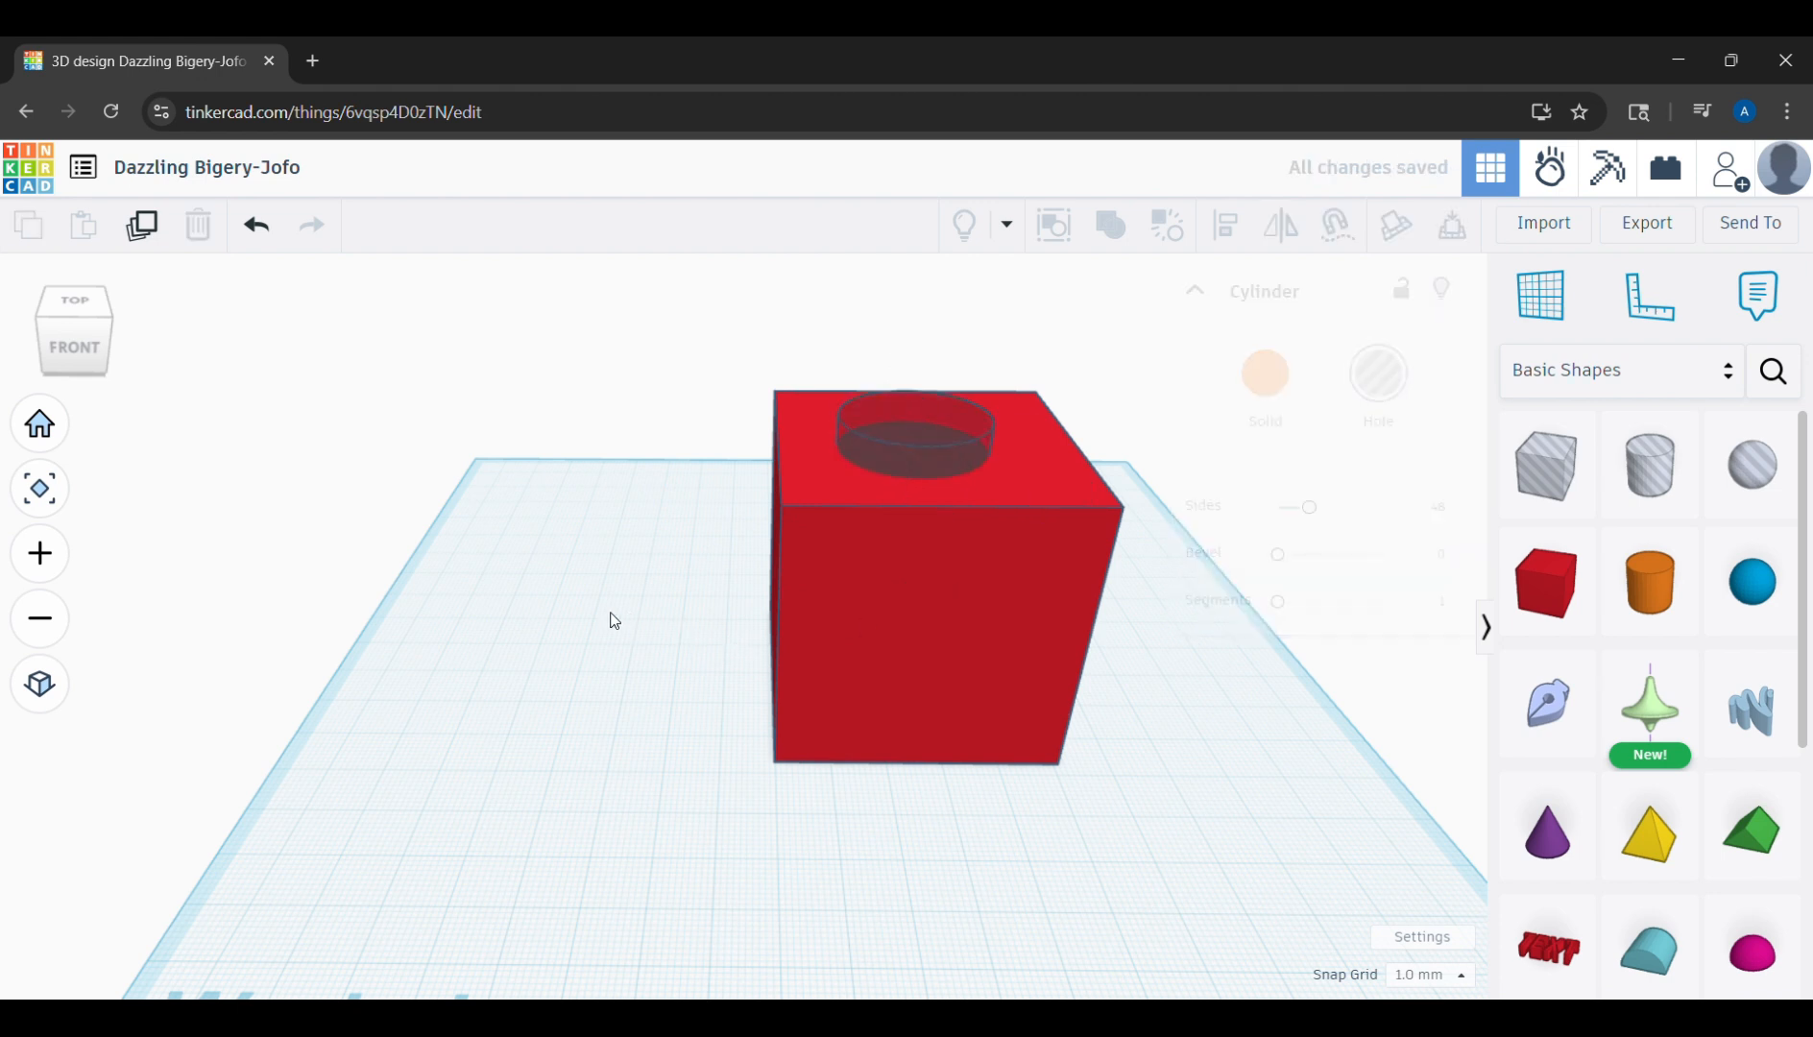
Select the cube and the hole cylinder together and align their top faces.
right_drag(1227, 766, 1199, 835)
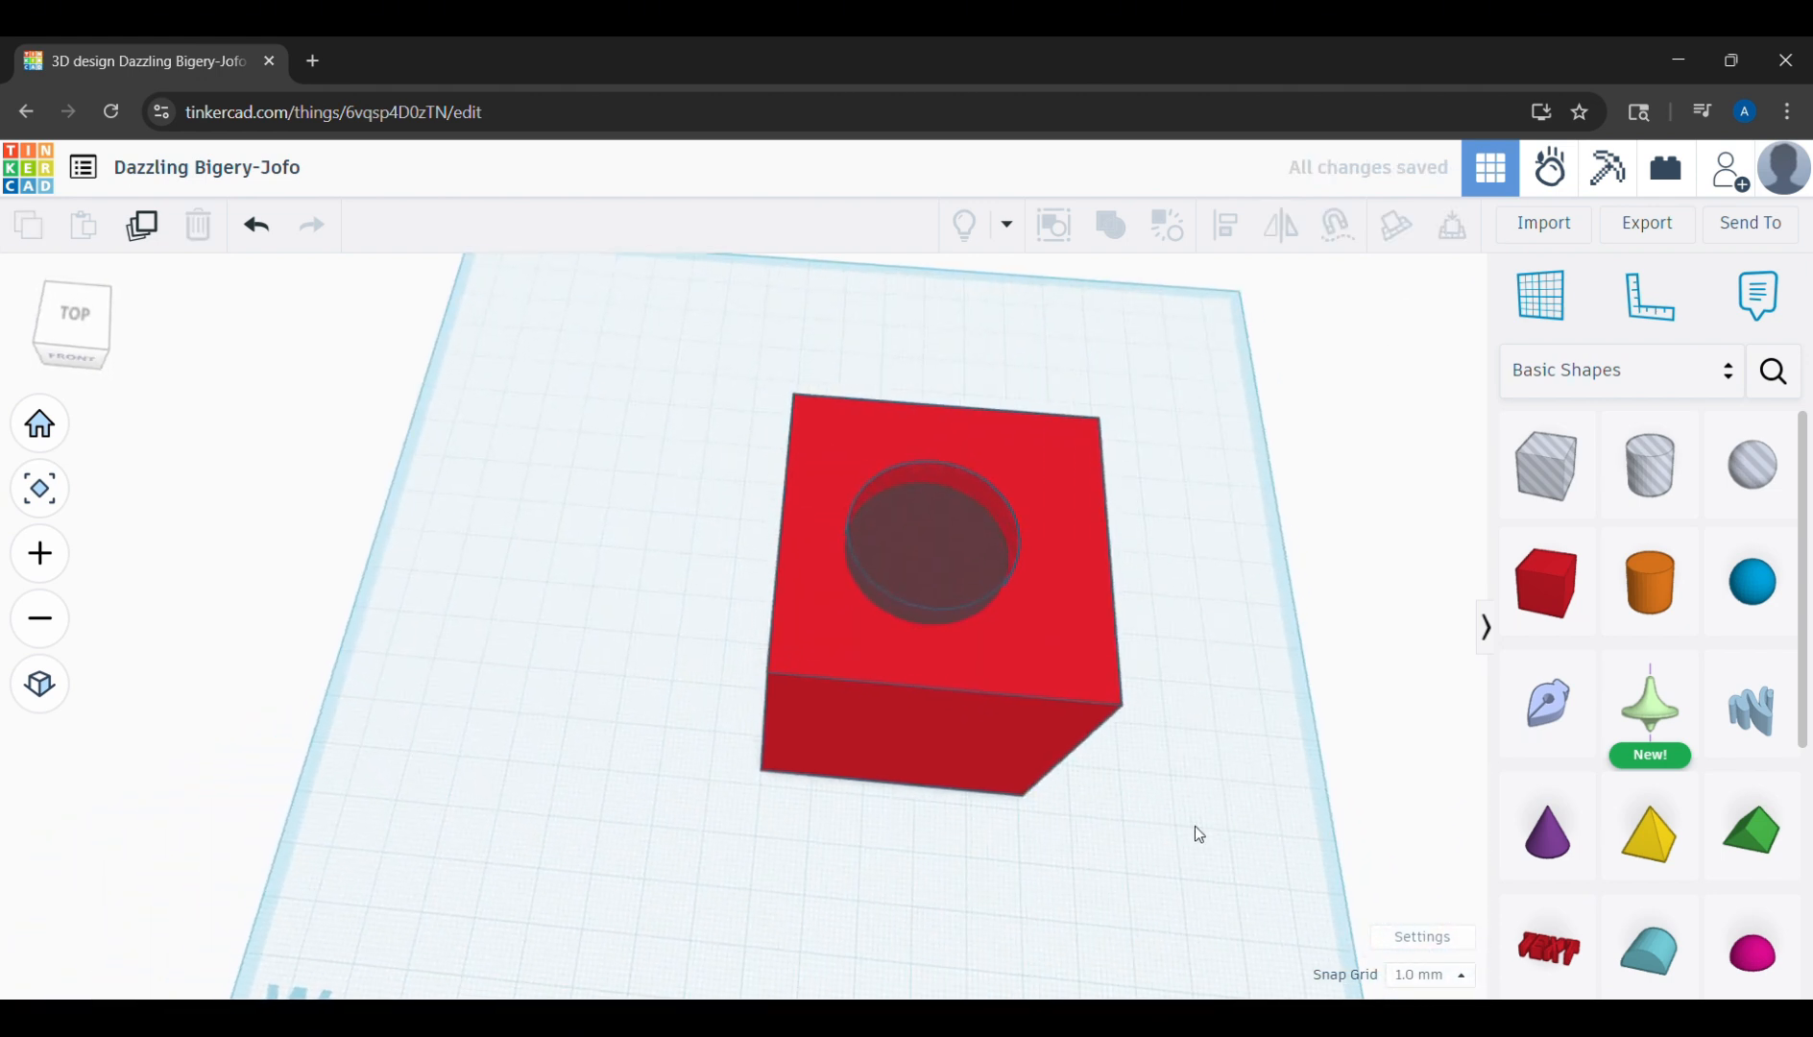
right_drag(1127, 633, 1222, 661)
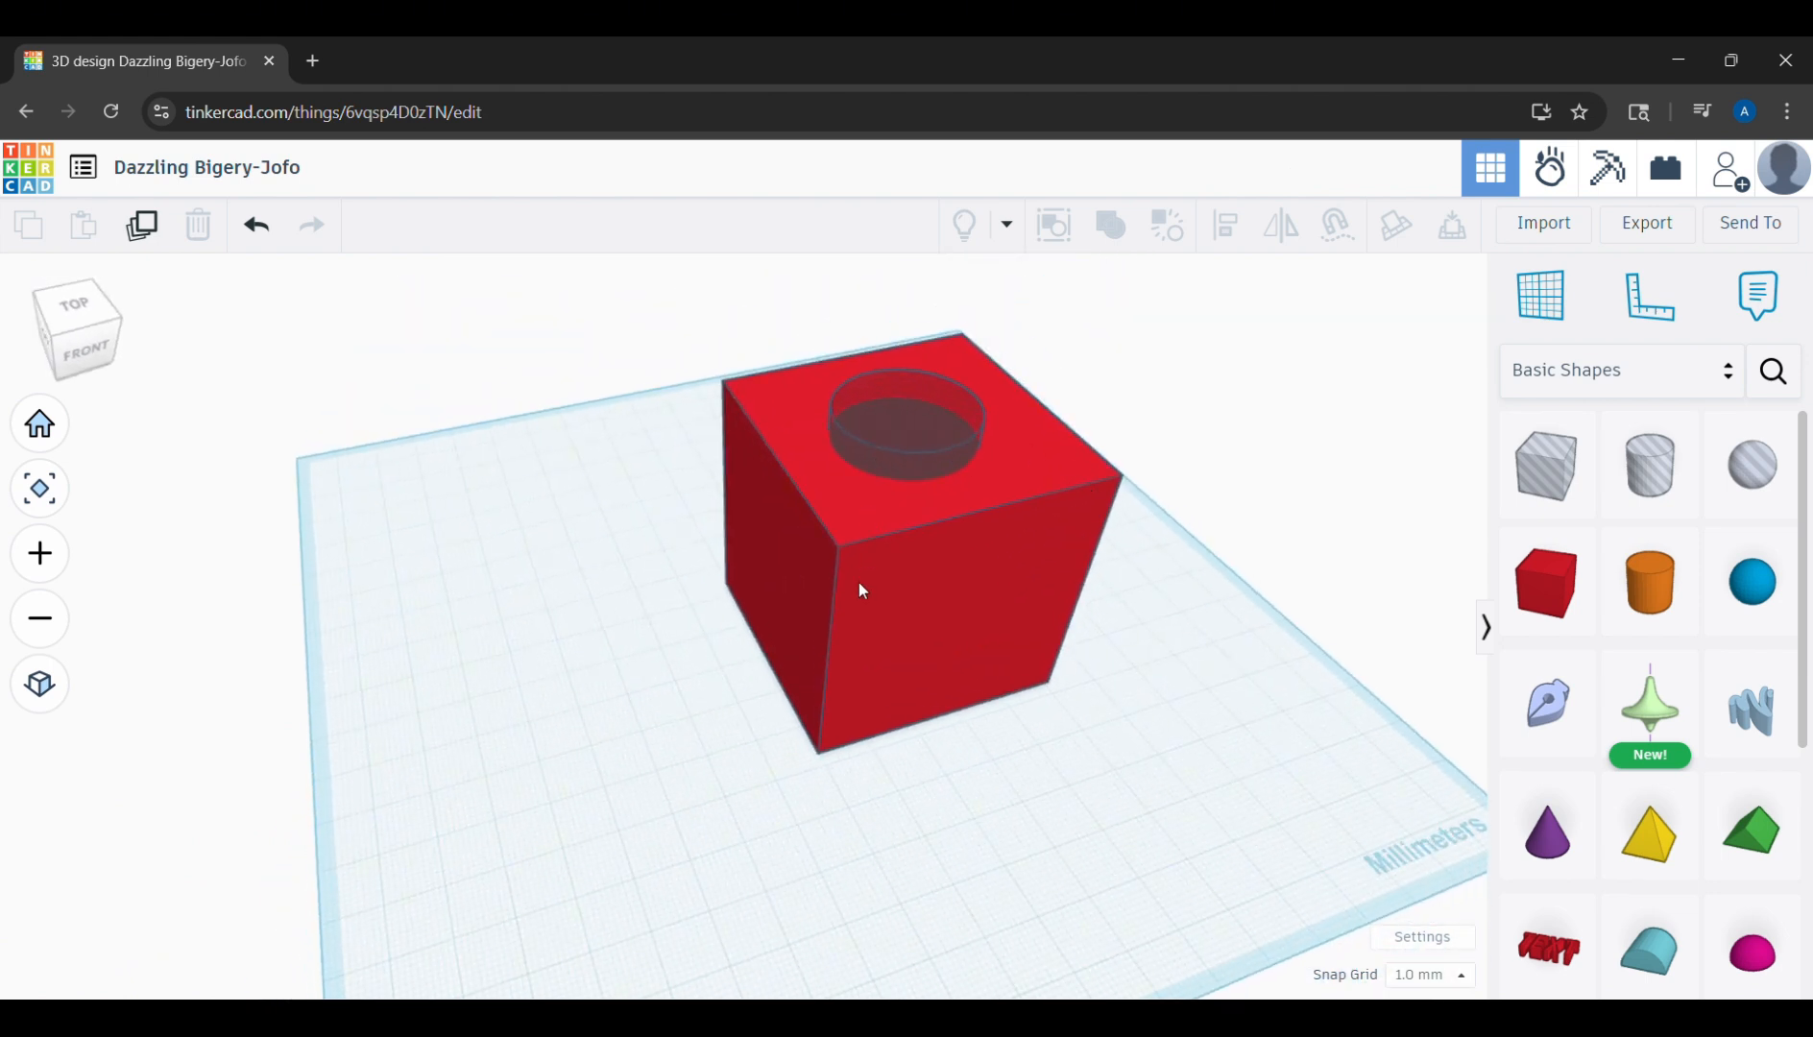
drag(670, 301, 1232, 738)
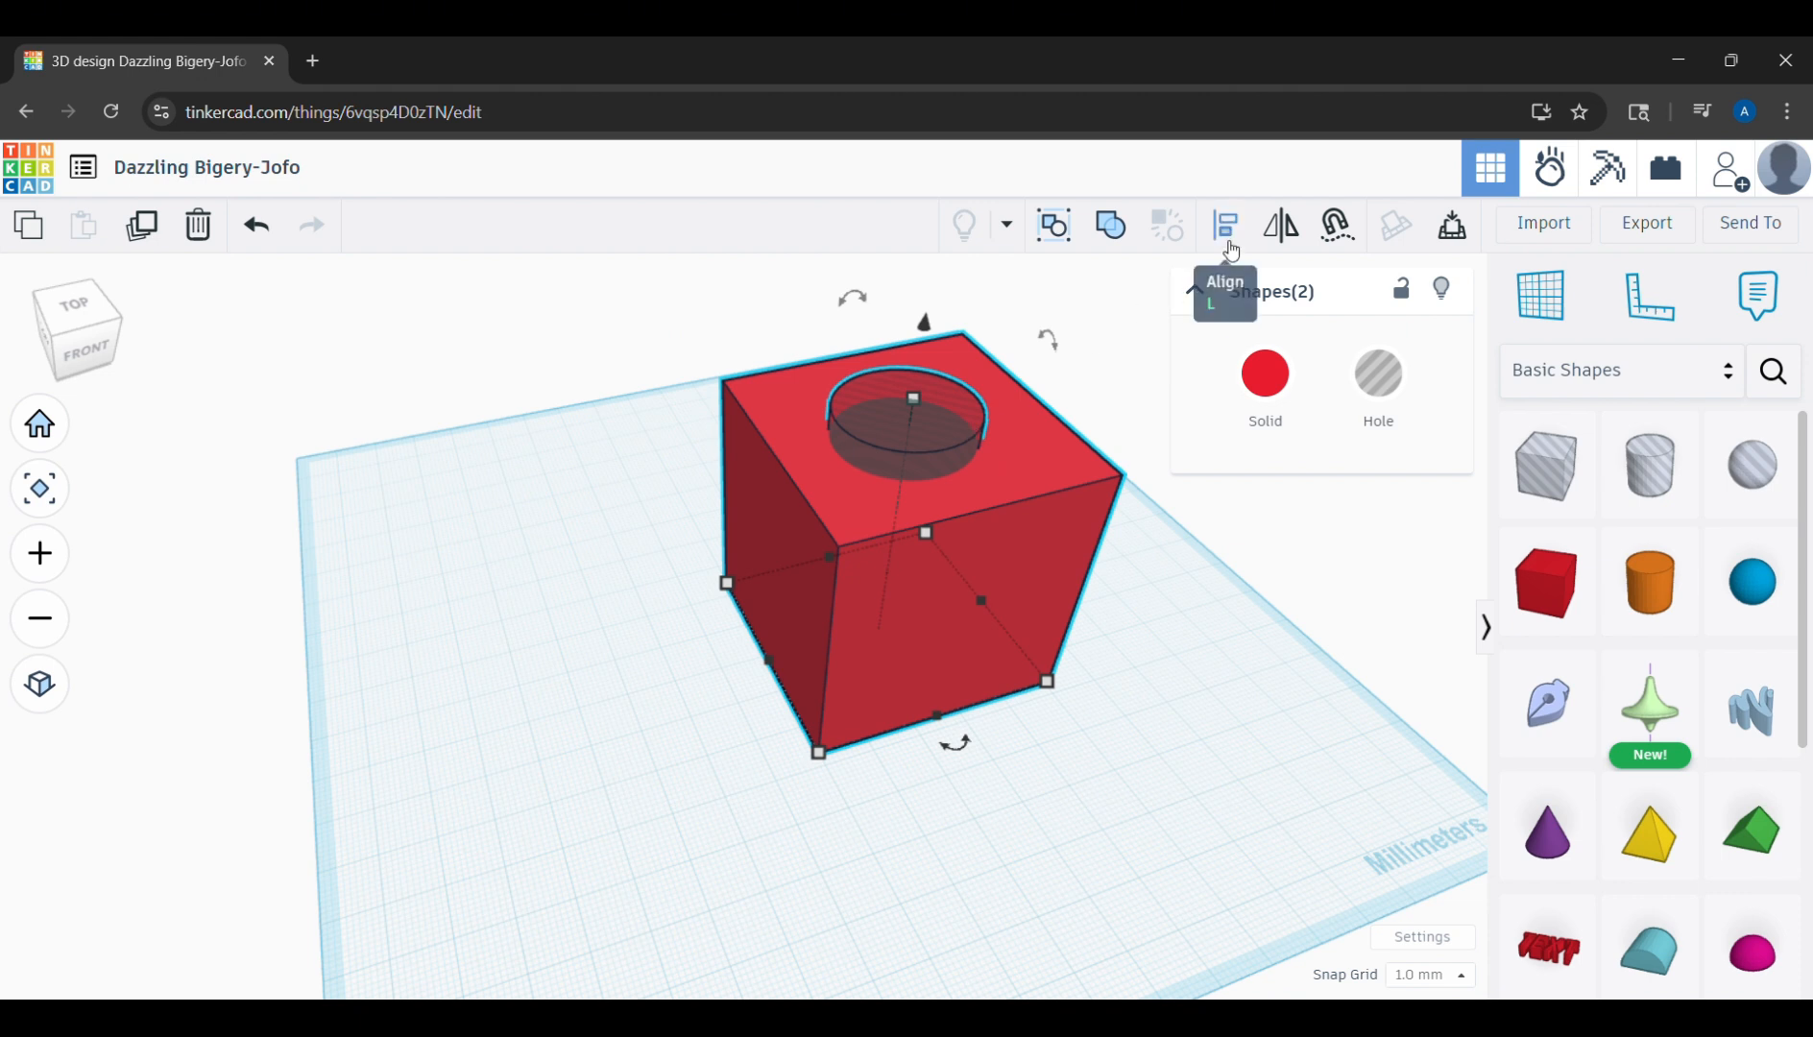
click(1226, 227)
click(1166, 441)
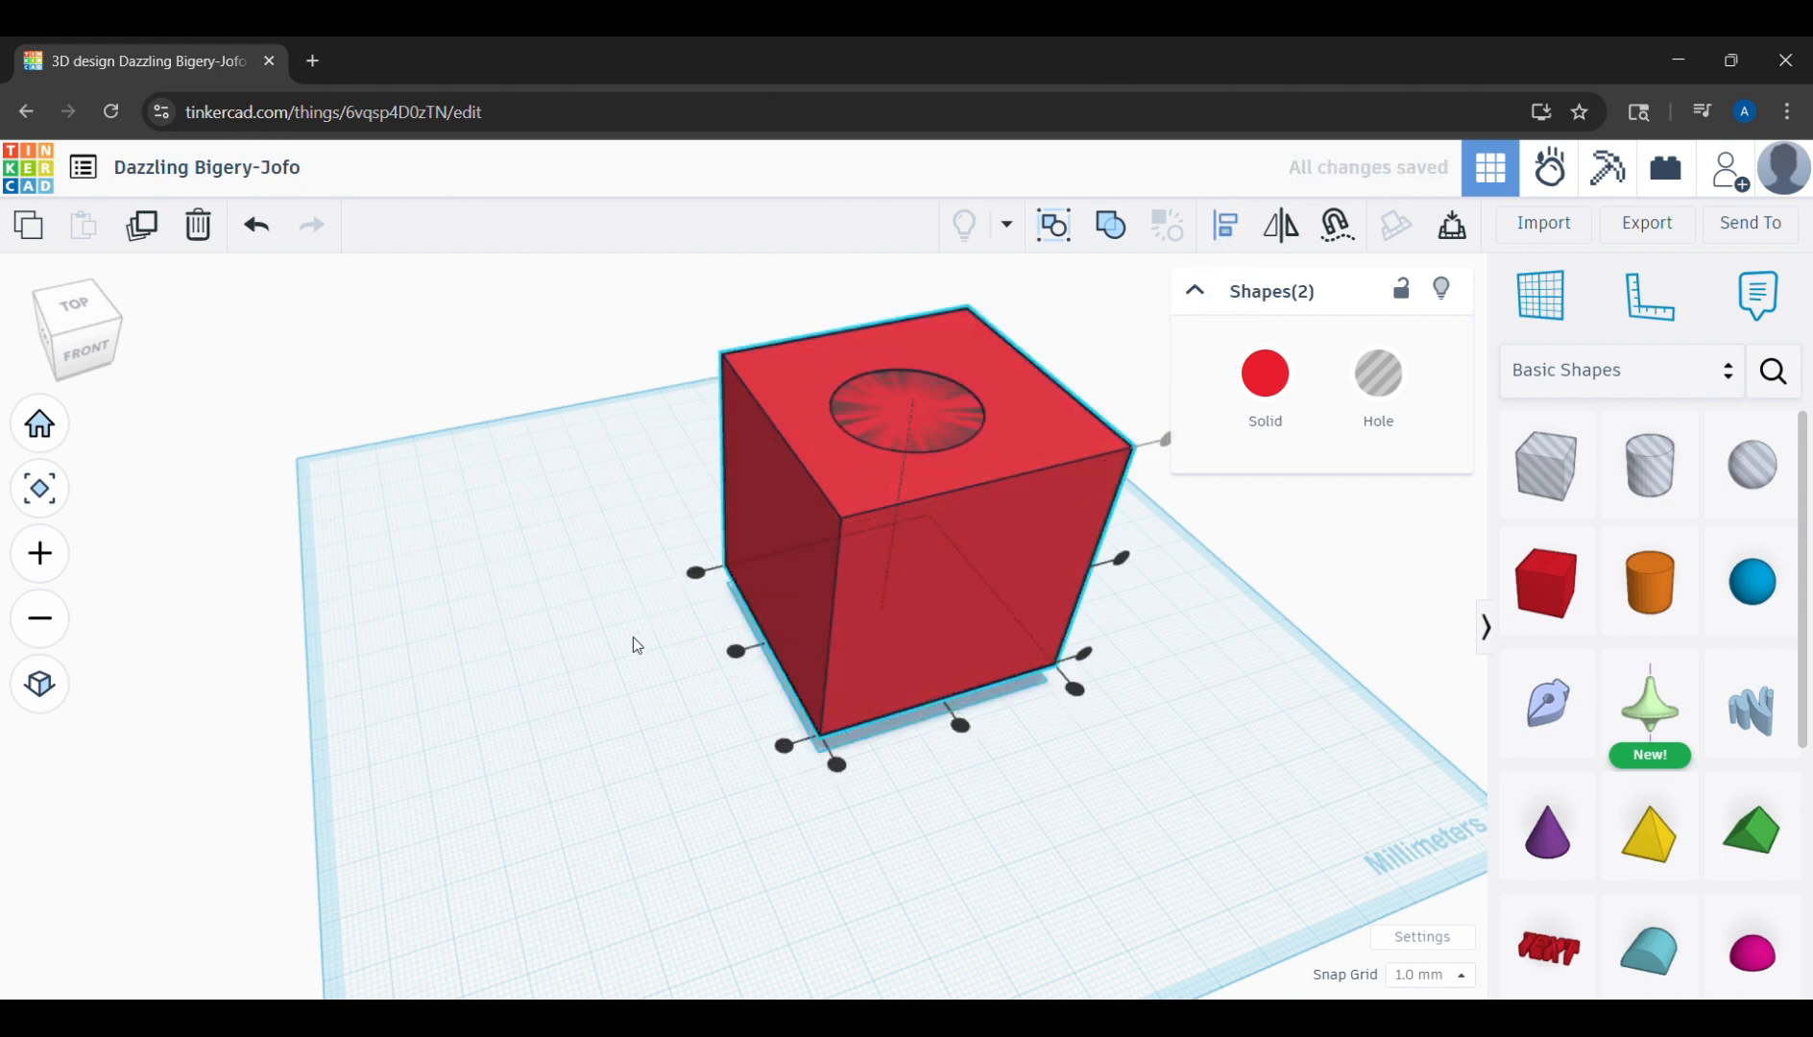
Centre the cube and hole cylinder on each other along both horizontal axes, and drop both onto the workplane.
click(735, 653)
click(962, 726)
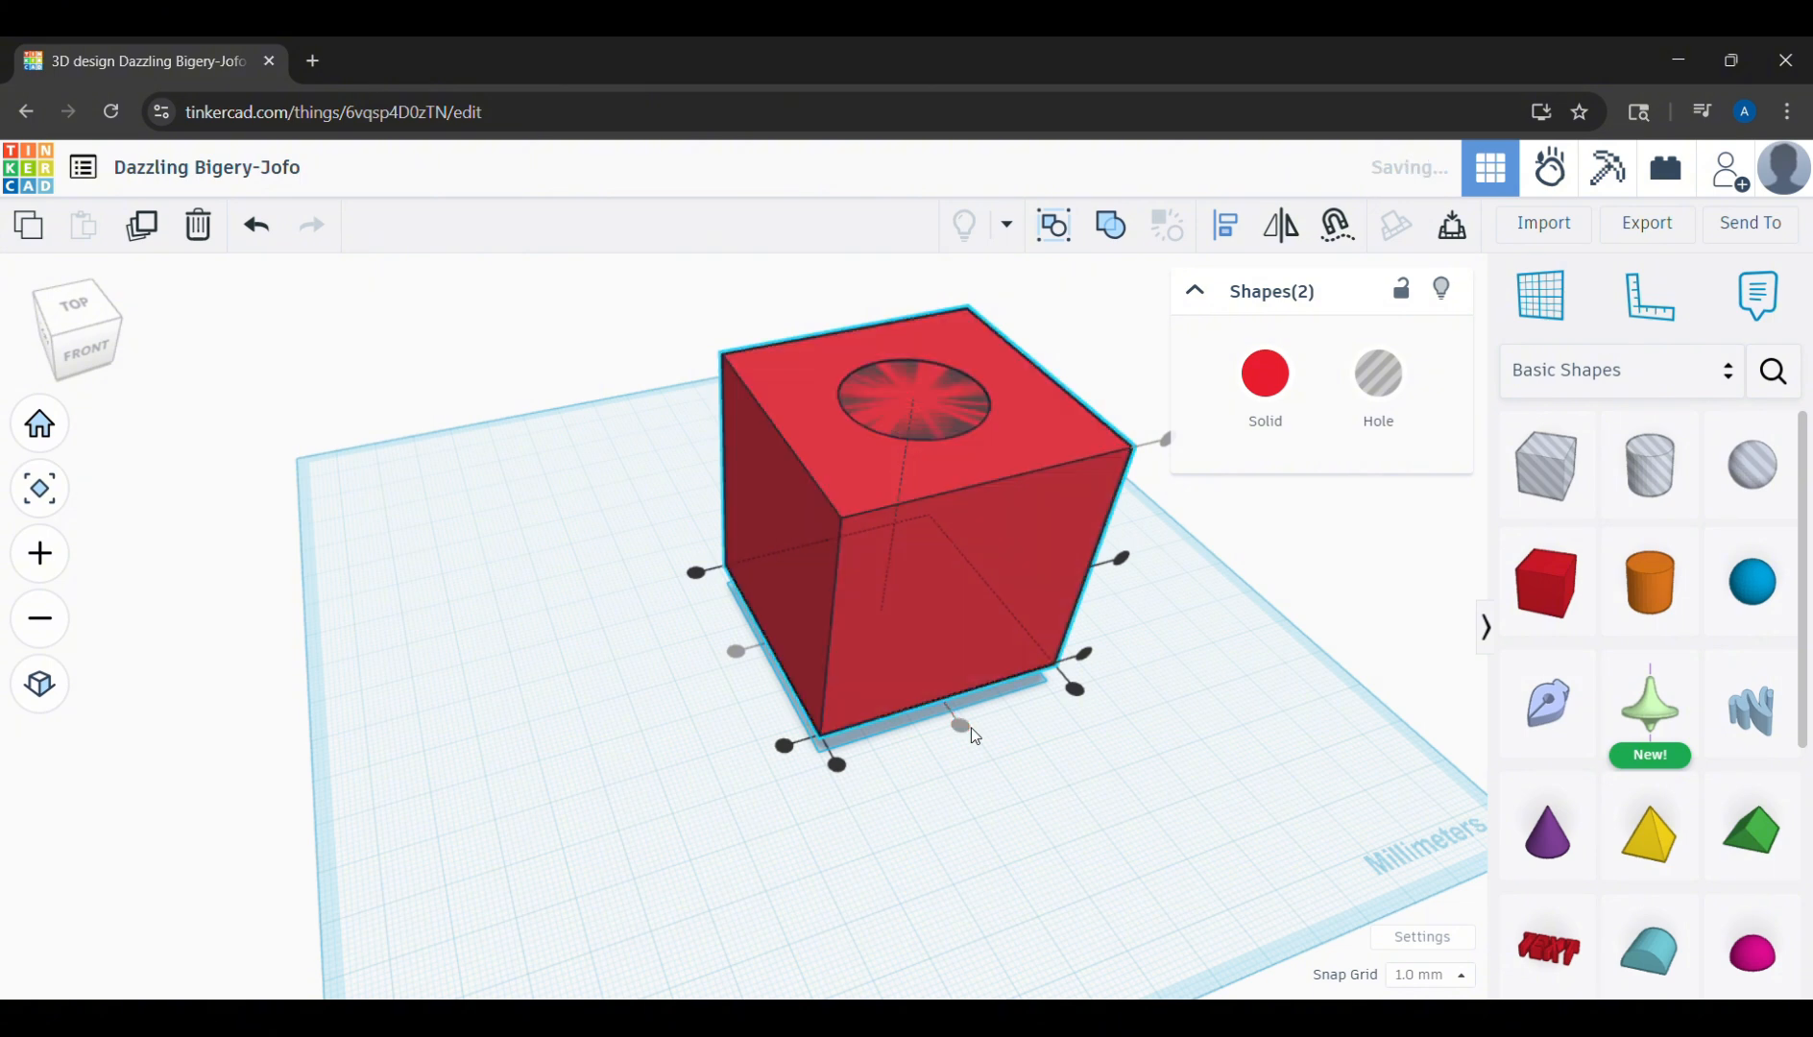
click(1452, 227)
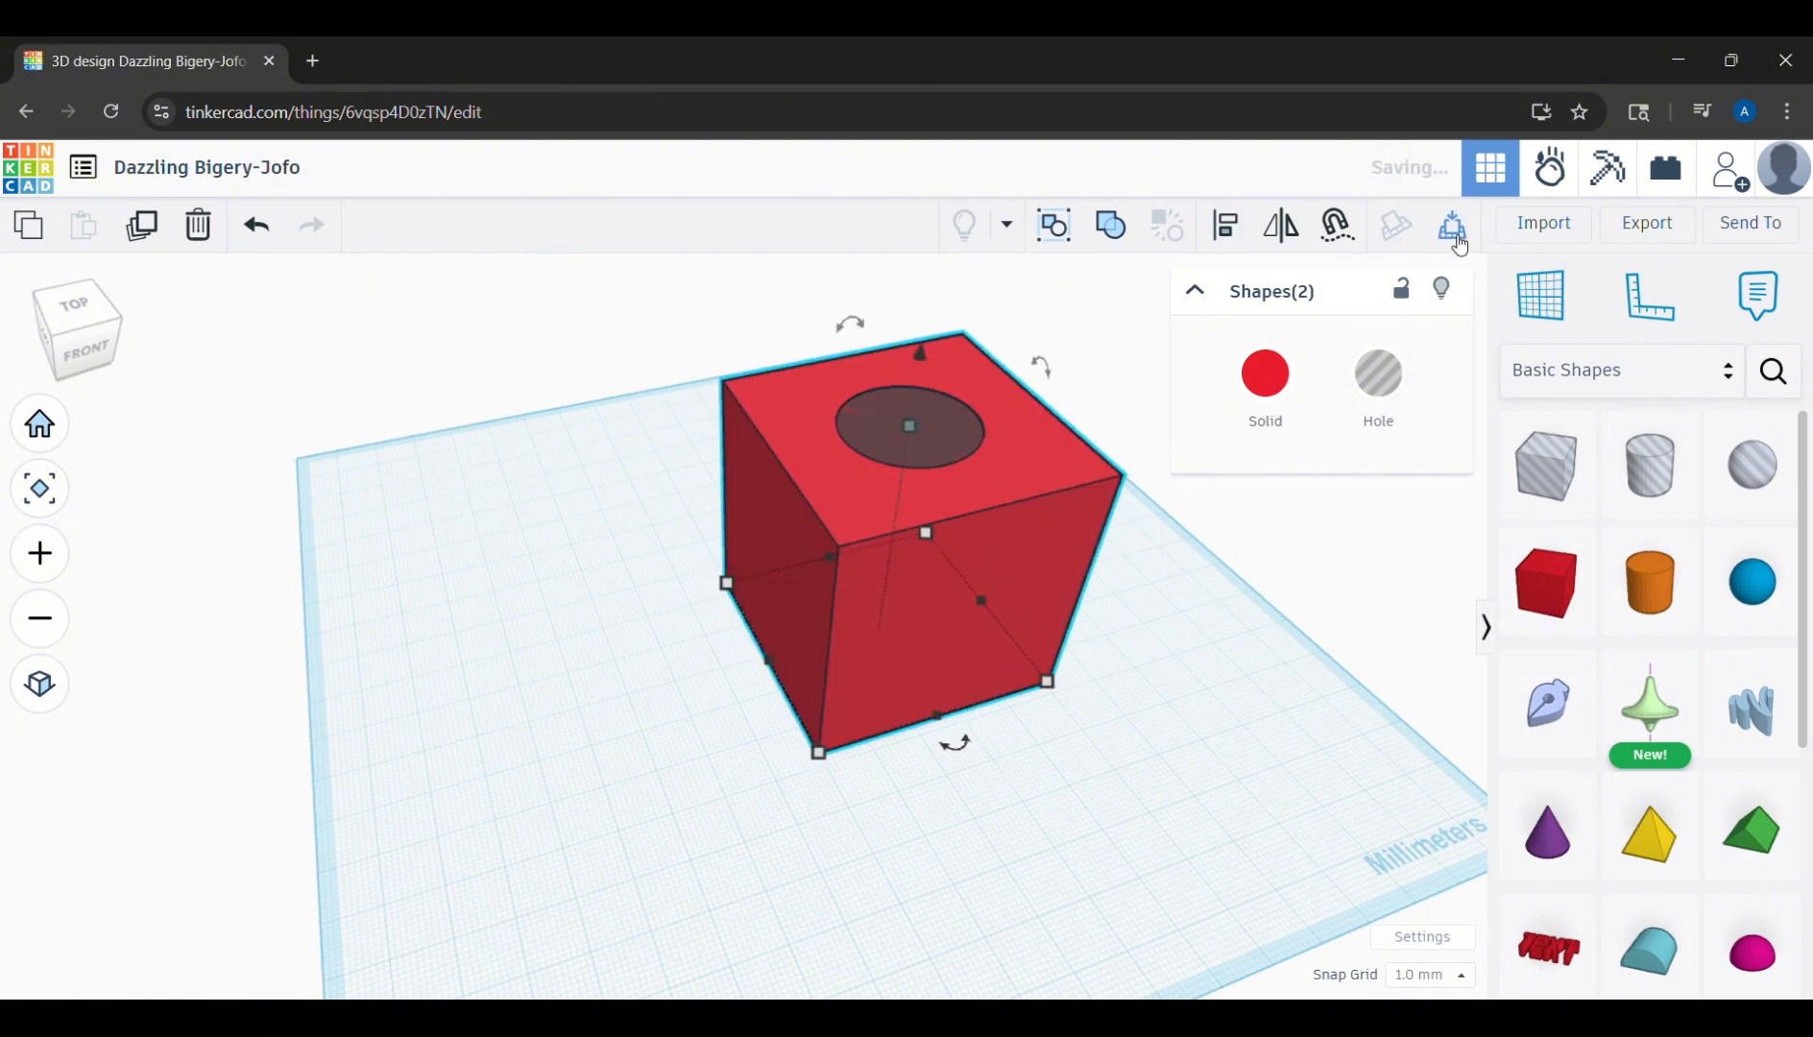
click(1330, 681)
Inspect the cube and its centred hole cylinder from above and from the sides.
right_drag(485, 557, 171, 663)
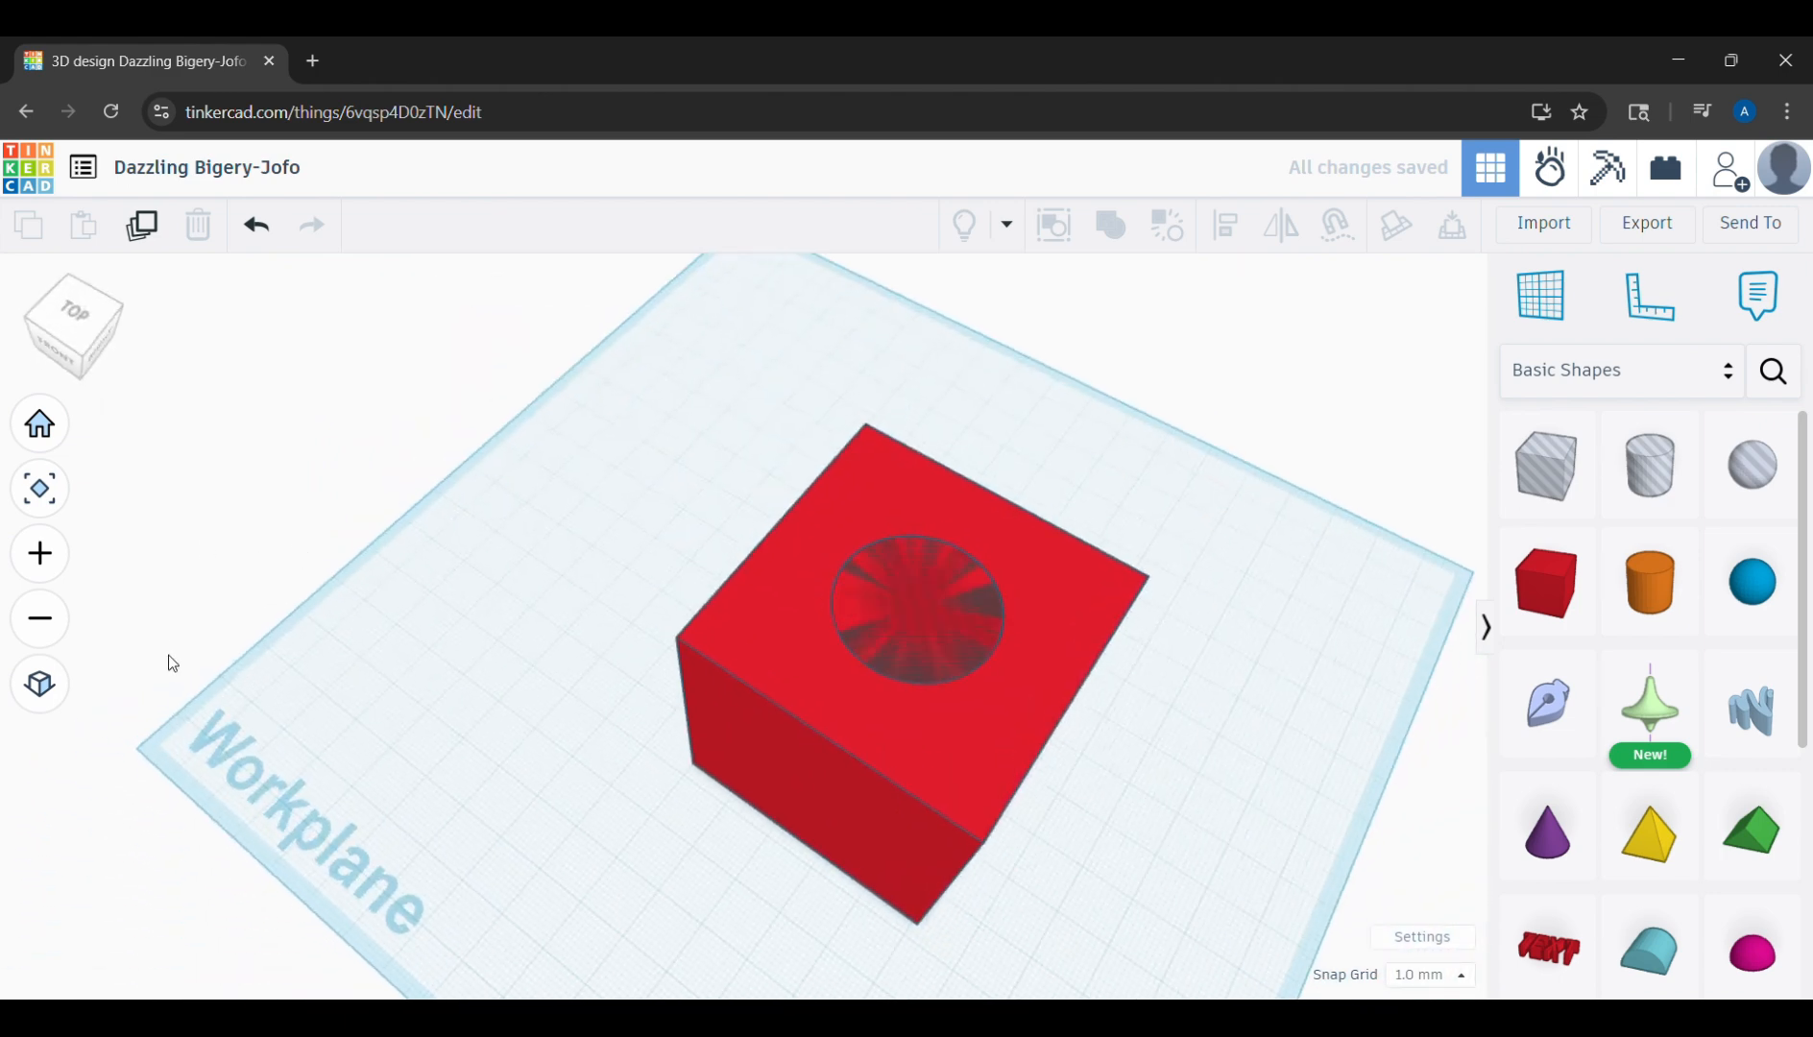
scroll(817, 660, up, 5)
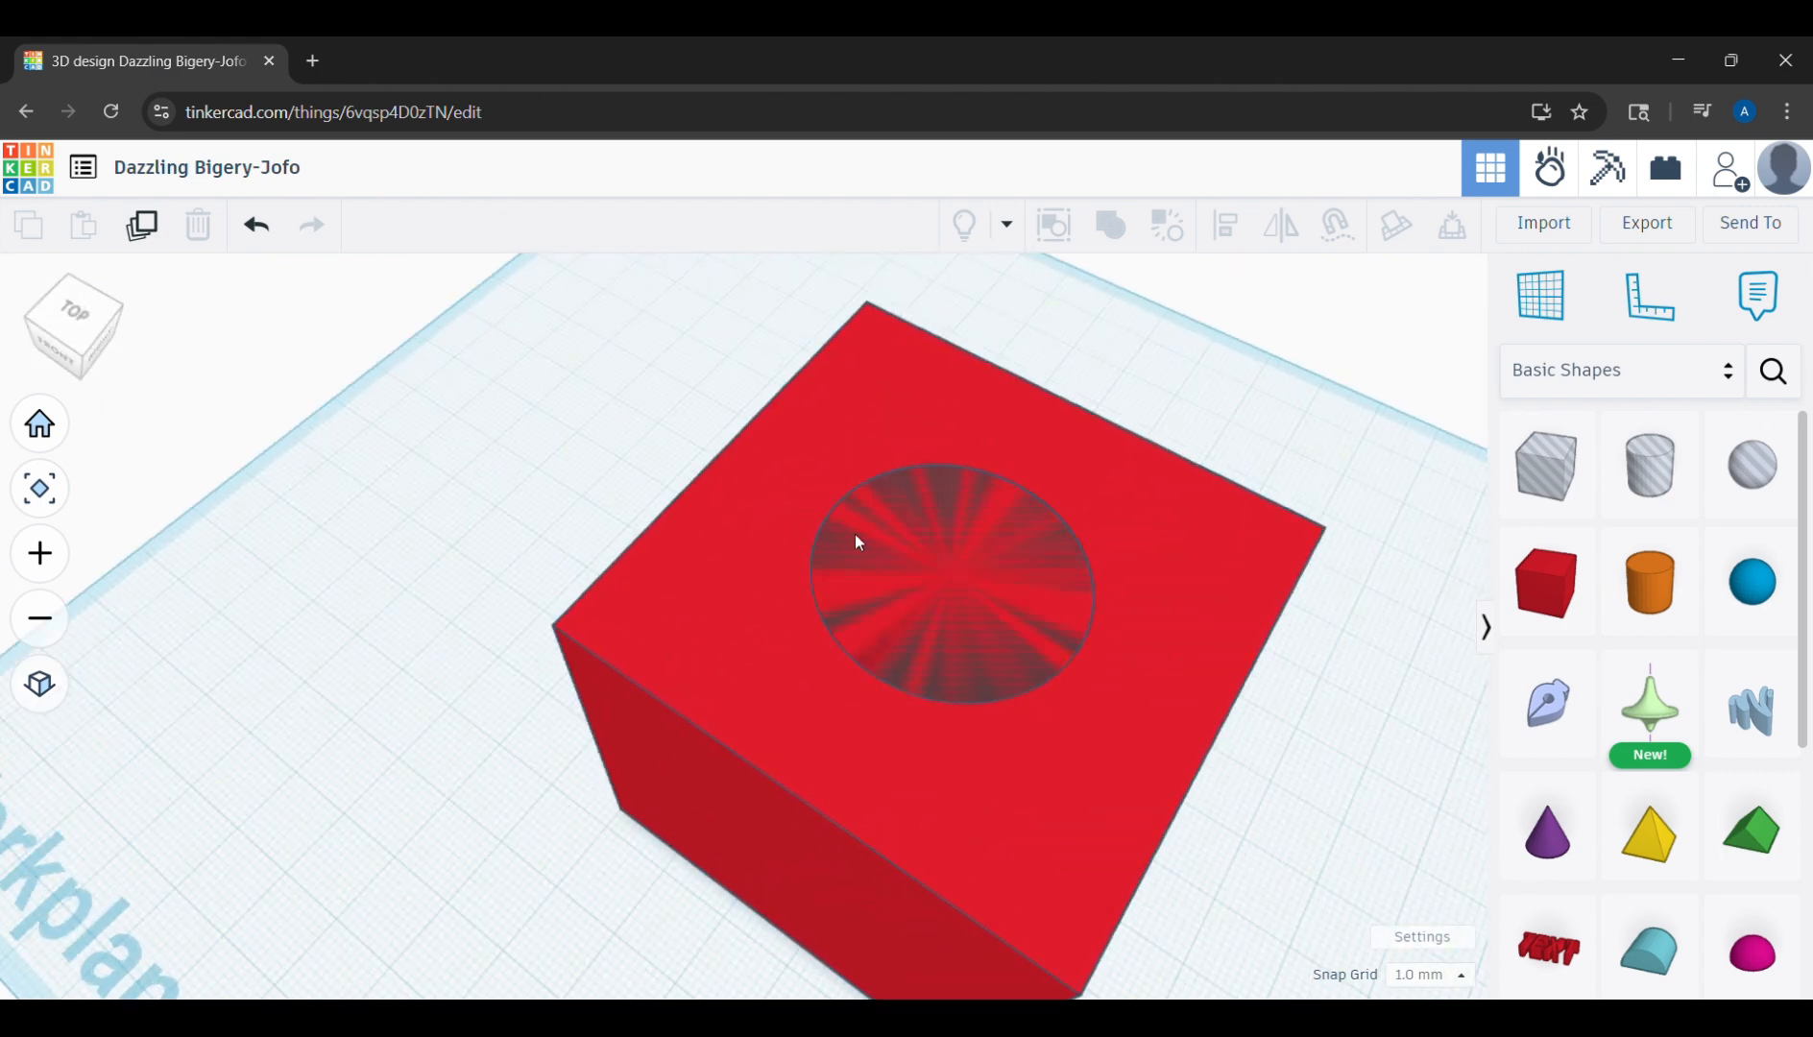
scroll(891, 580, down, 5)
right_drag(937, 778, 916, 651)
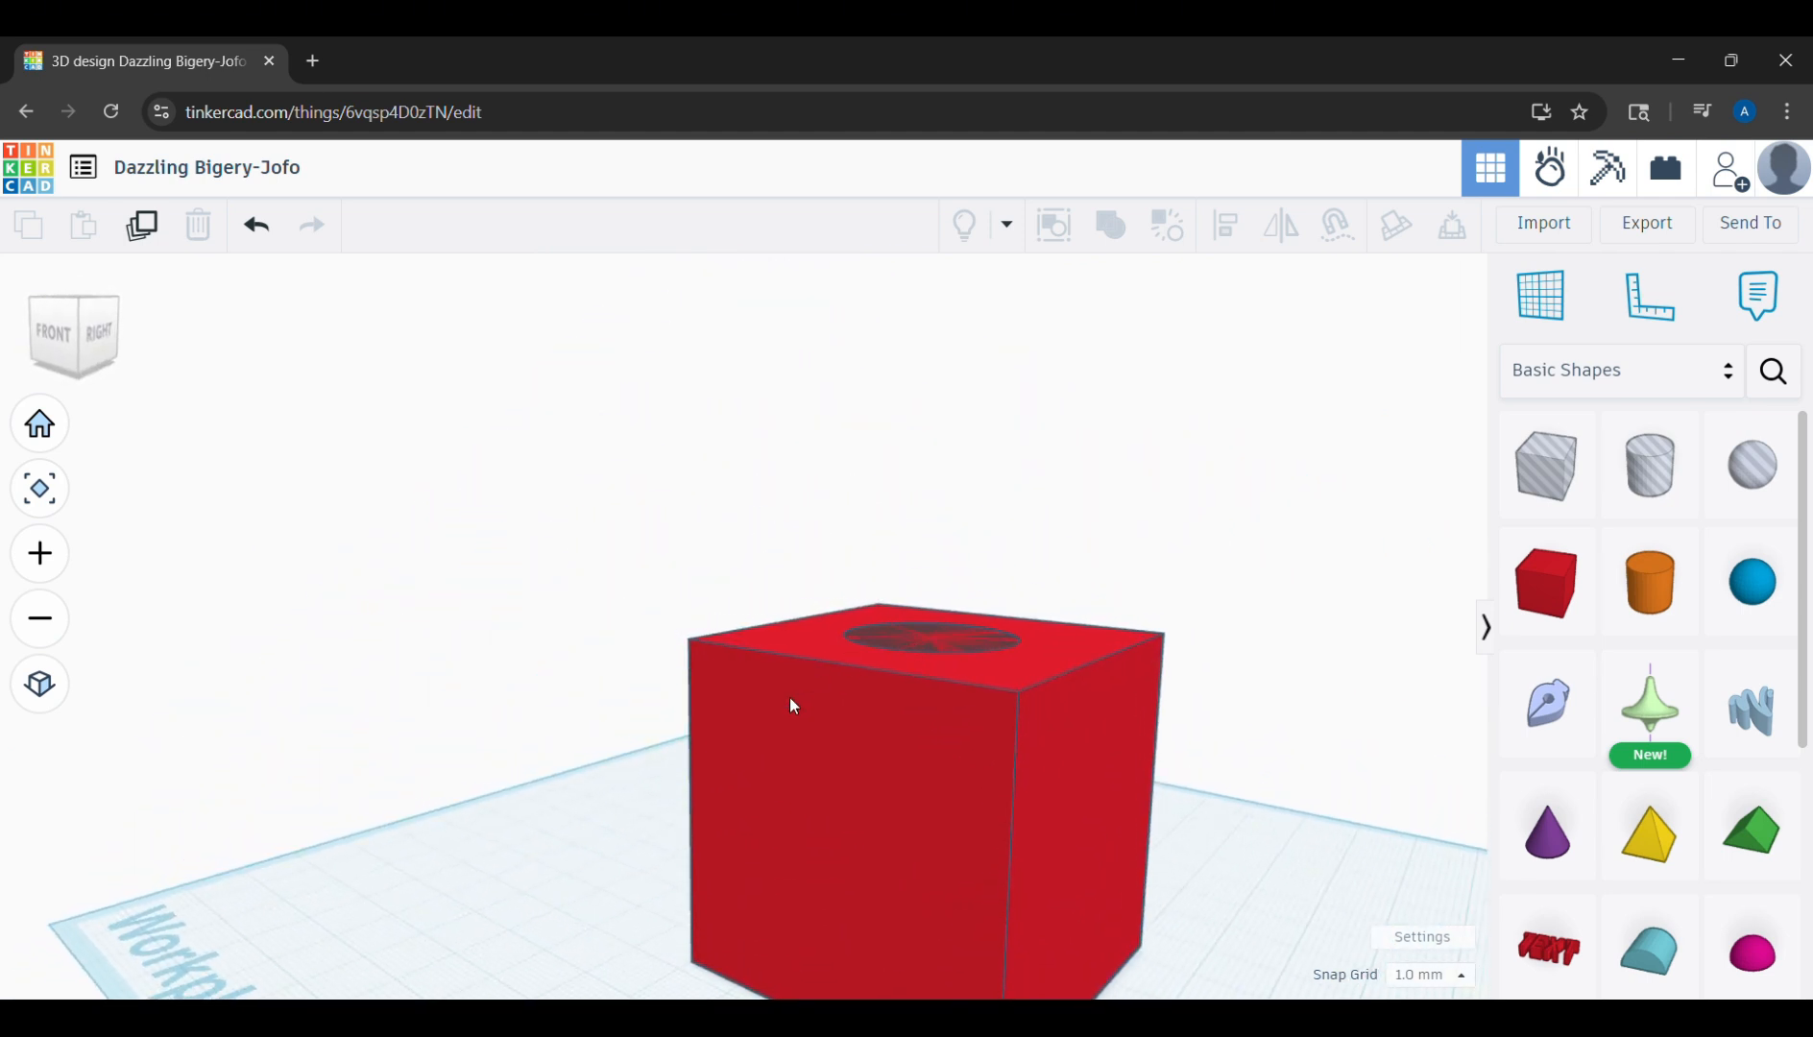
scroll(816, 696, down, 3)
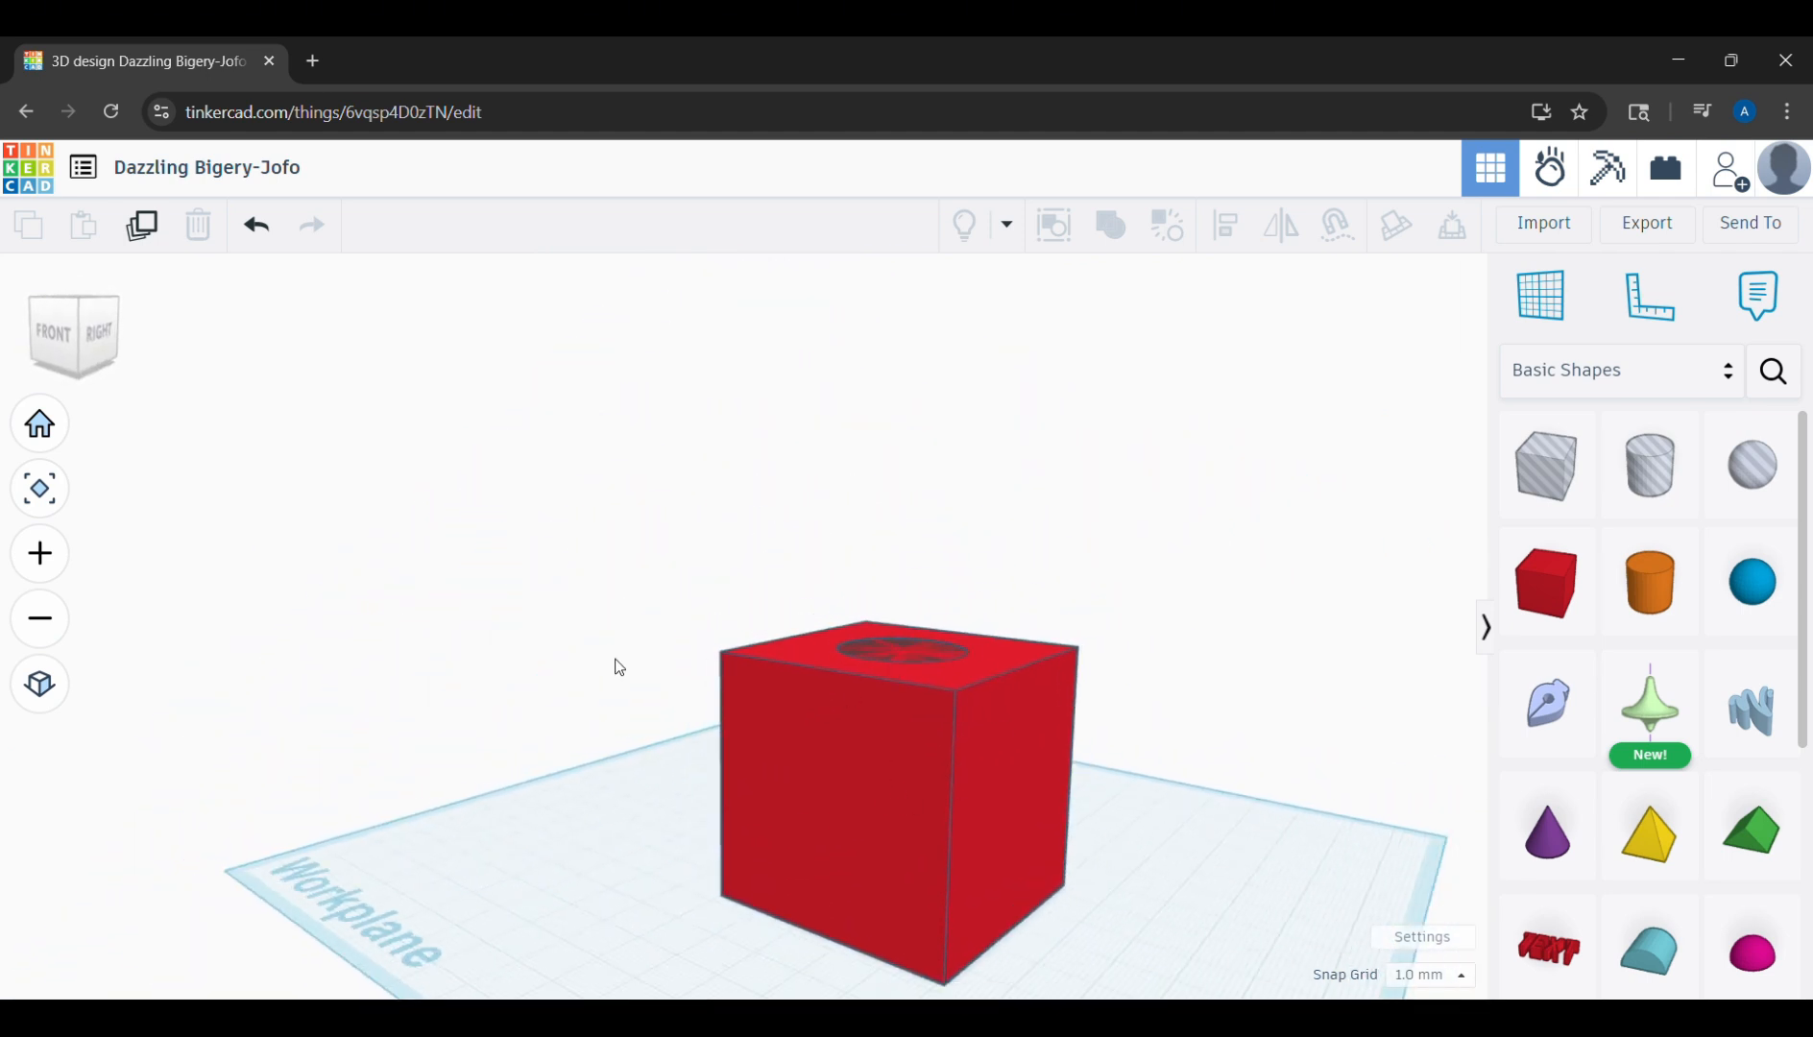
right_drag(619, 666, 944, 739)
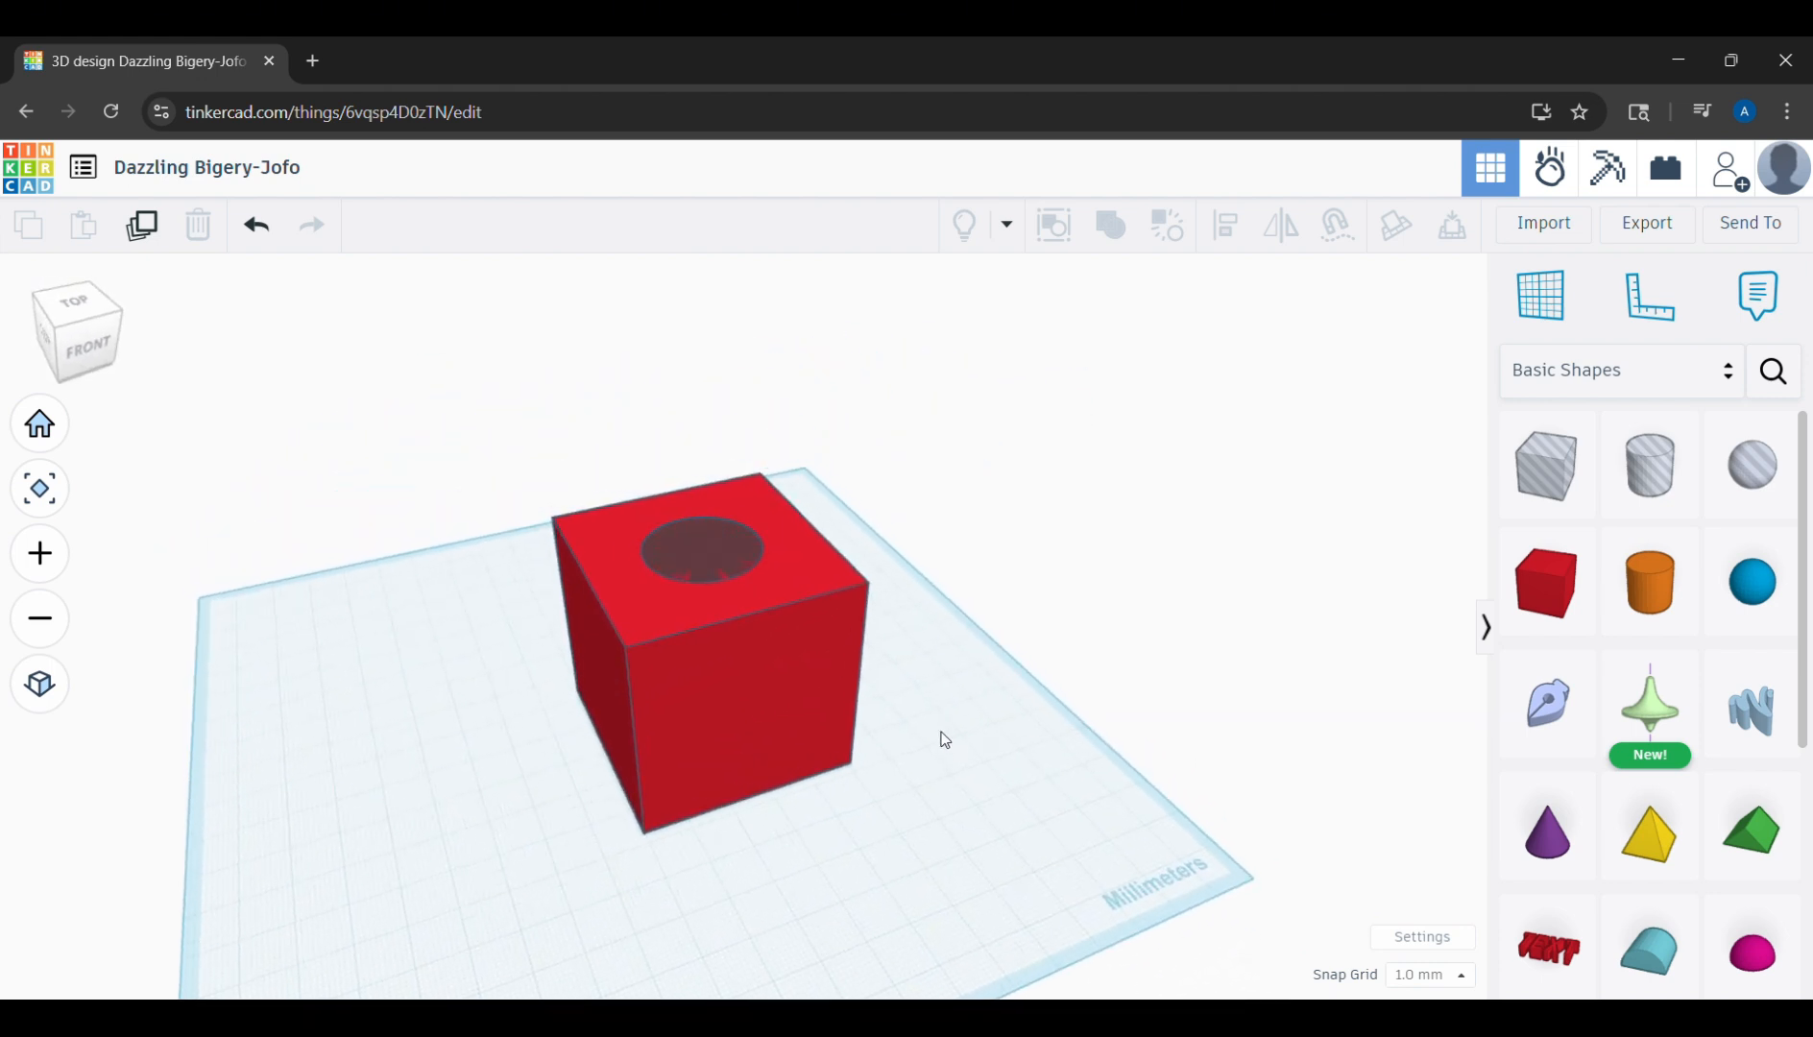
Look through the available Basic Shapes and the categories of the Shapes Library.
scroll(1627, 629, down, 5)
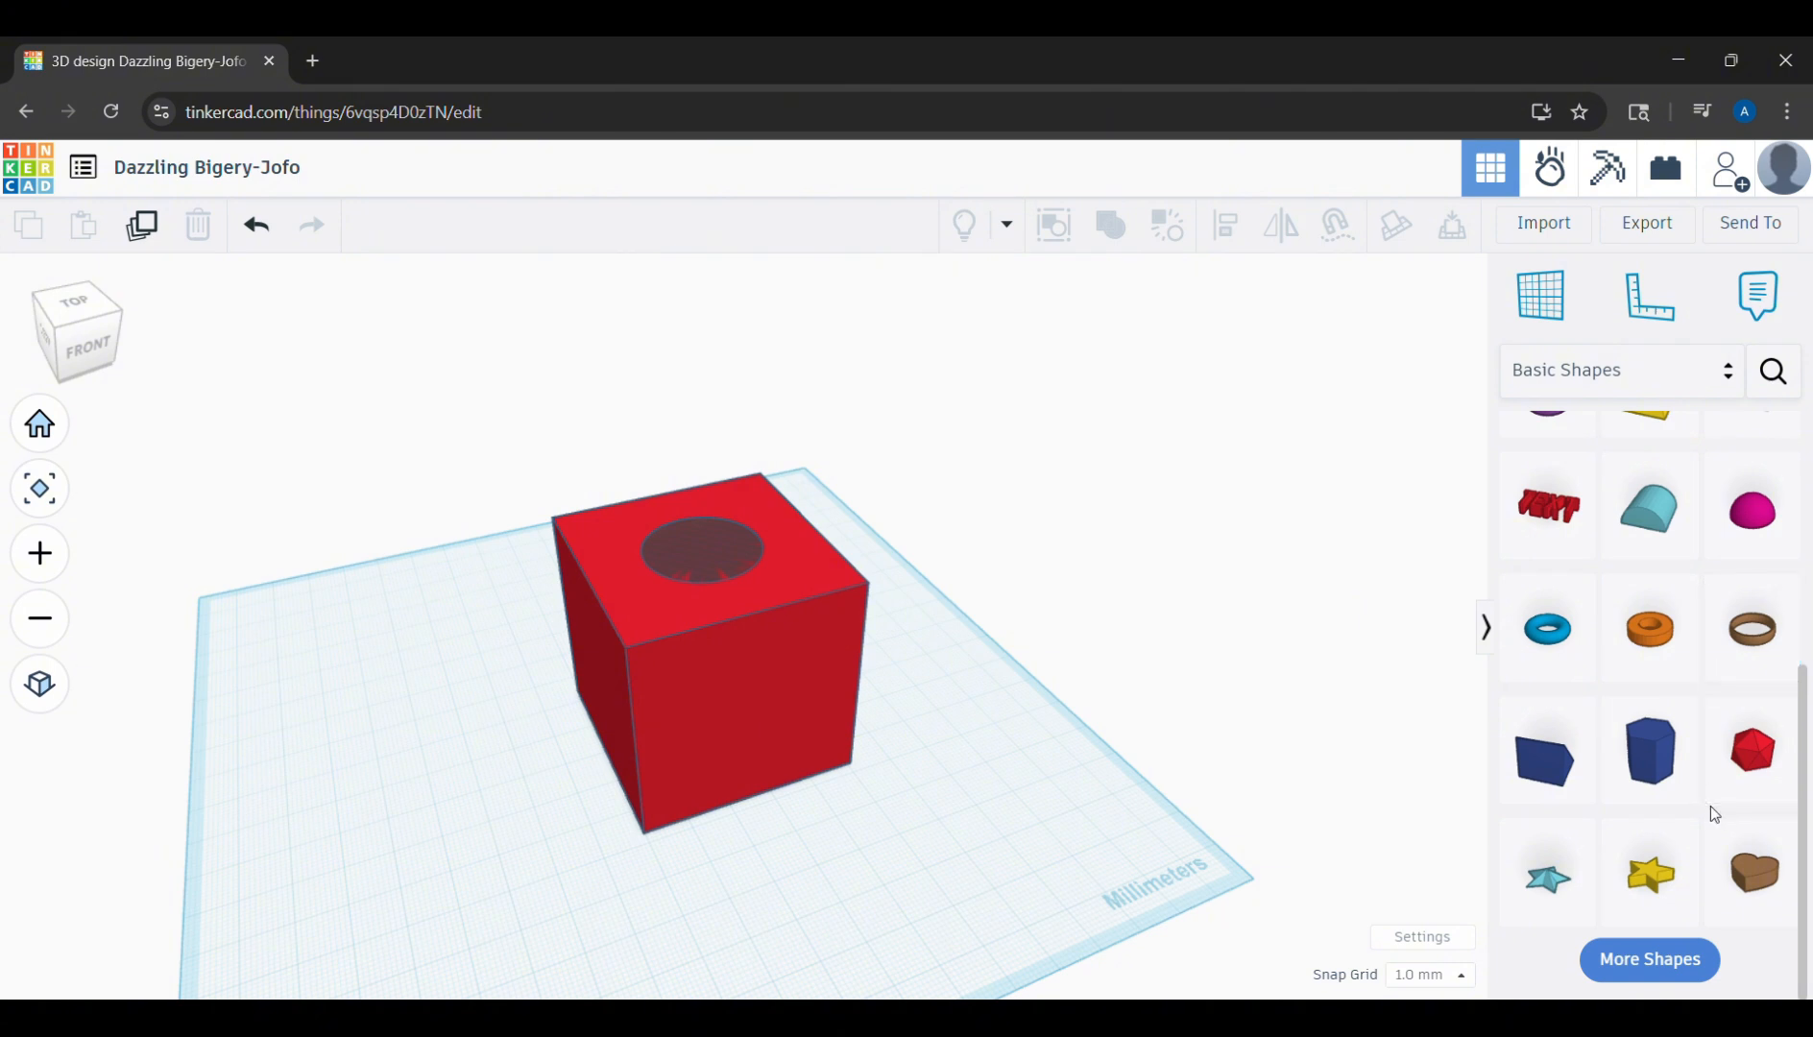
scroll(1684, 553, up, 1)
scroll(1671, 500, up, 5)
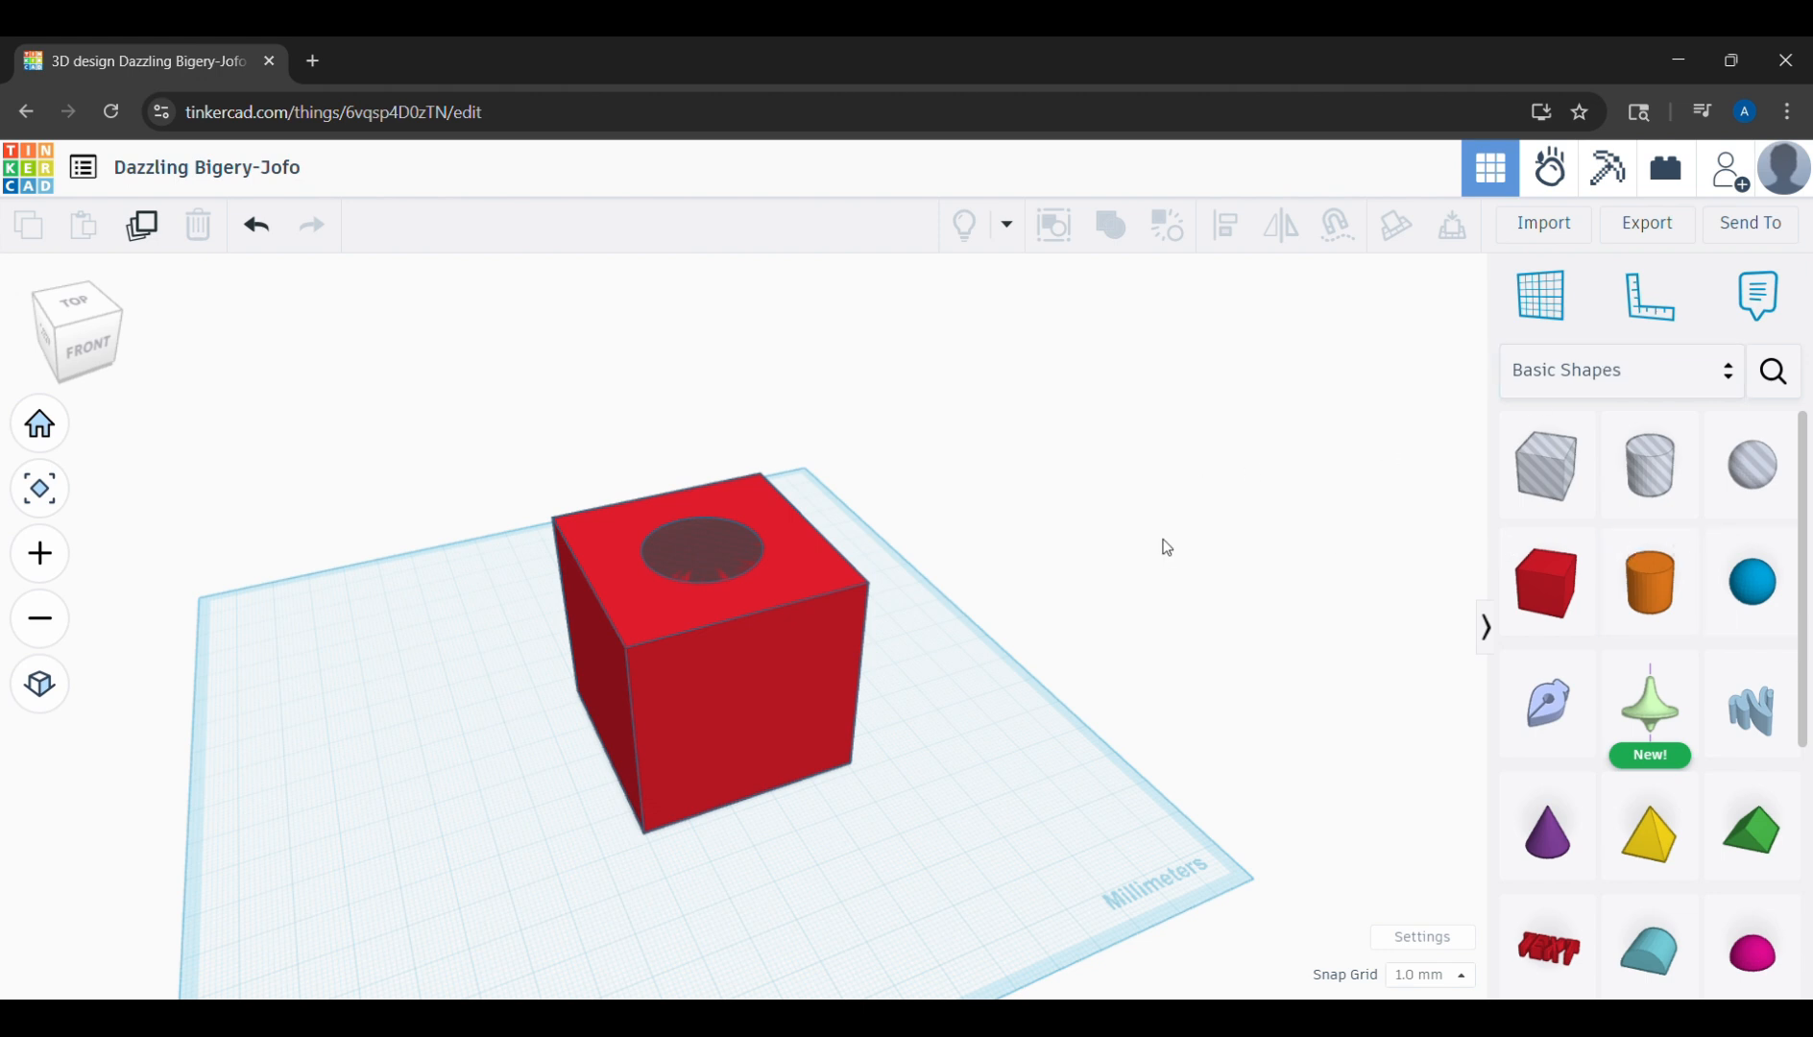
scroll(1107, 564, down, 3)
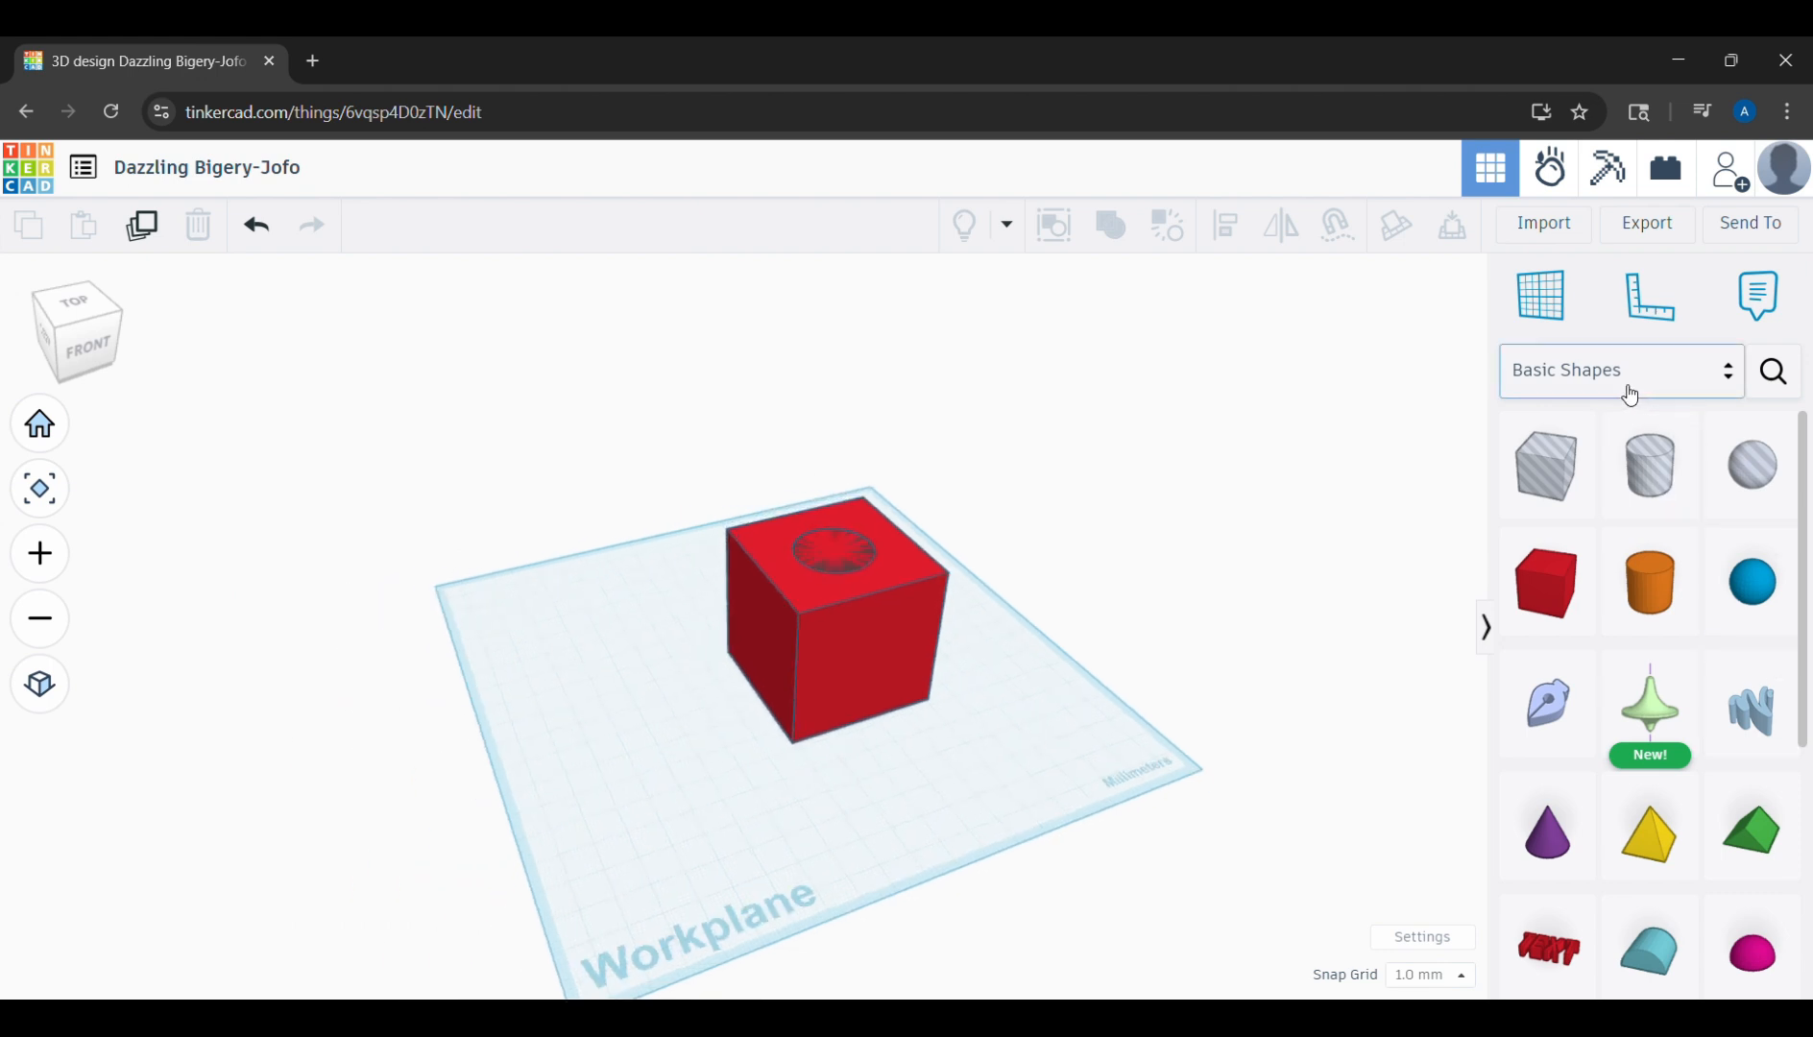
click(1630, 393)
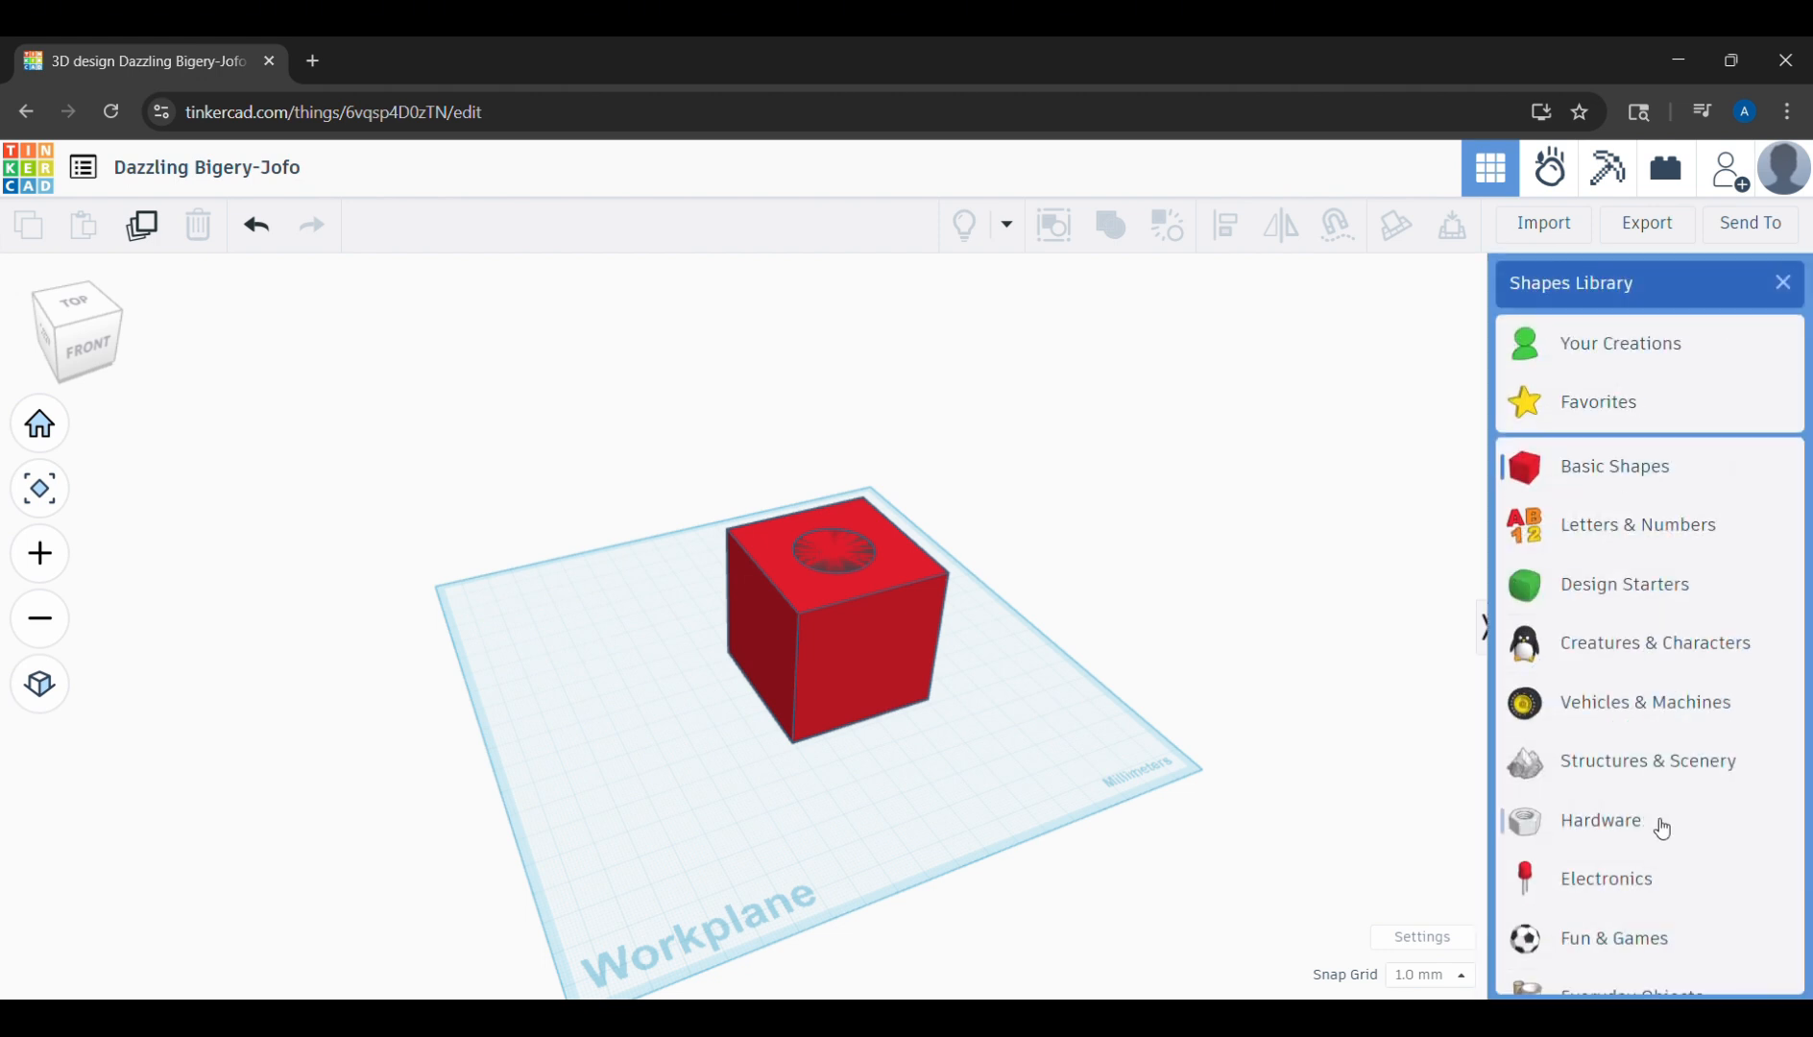
scroll(1654, 700, down, 2)
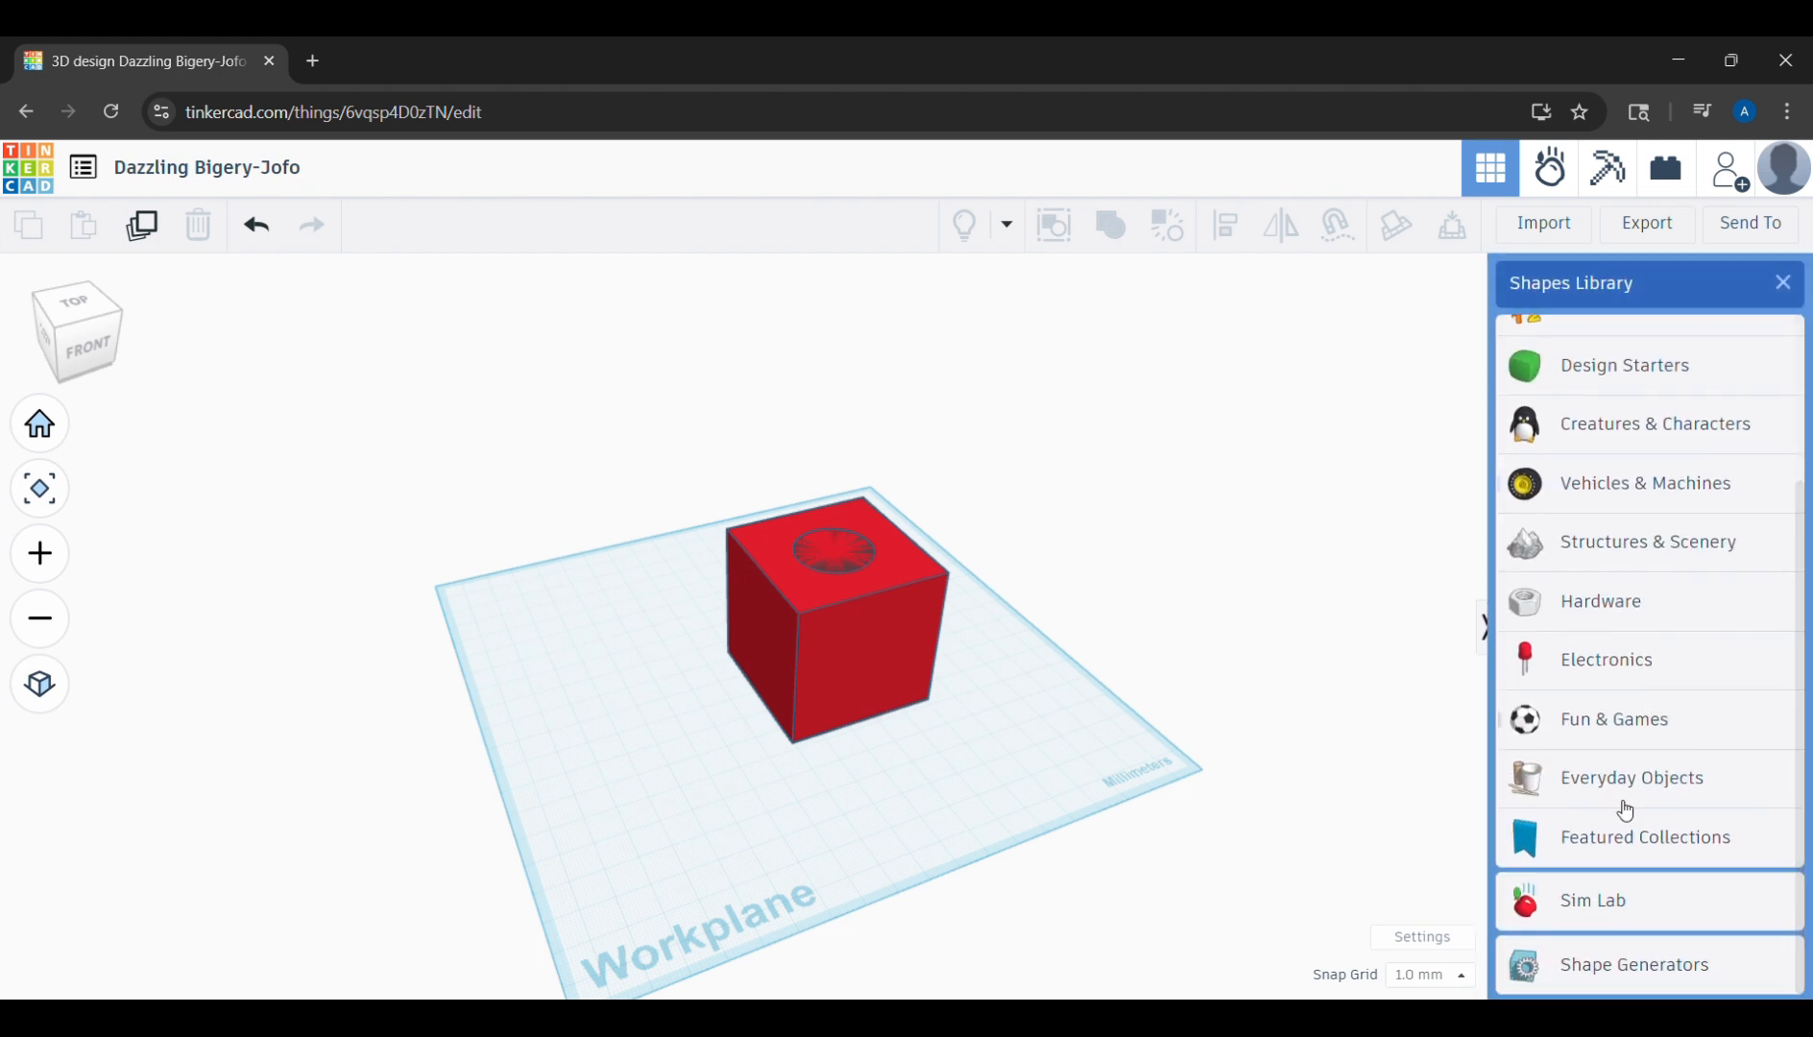
scroll(1672, 427, up, 2)
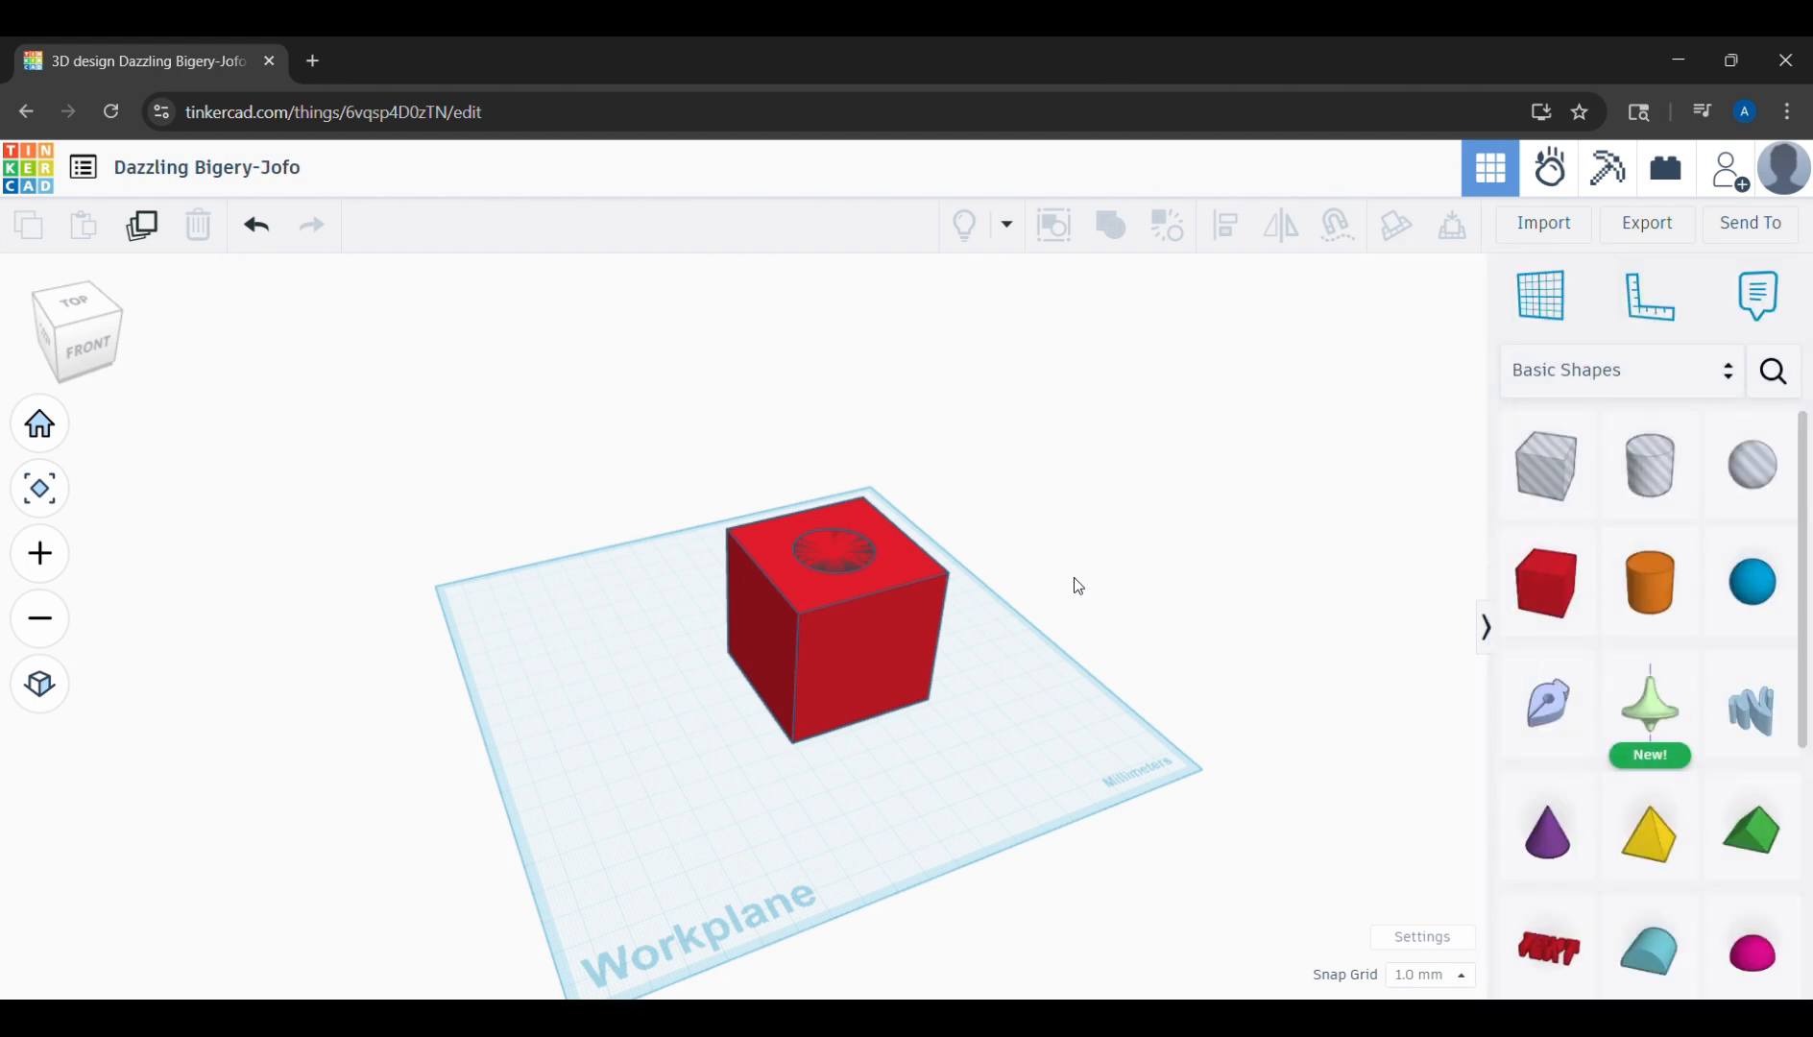
Review the export formats offered for the whole design without downloading a file.
right_drag(1077, 585, 940, 711)
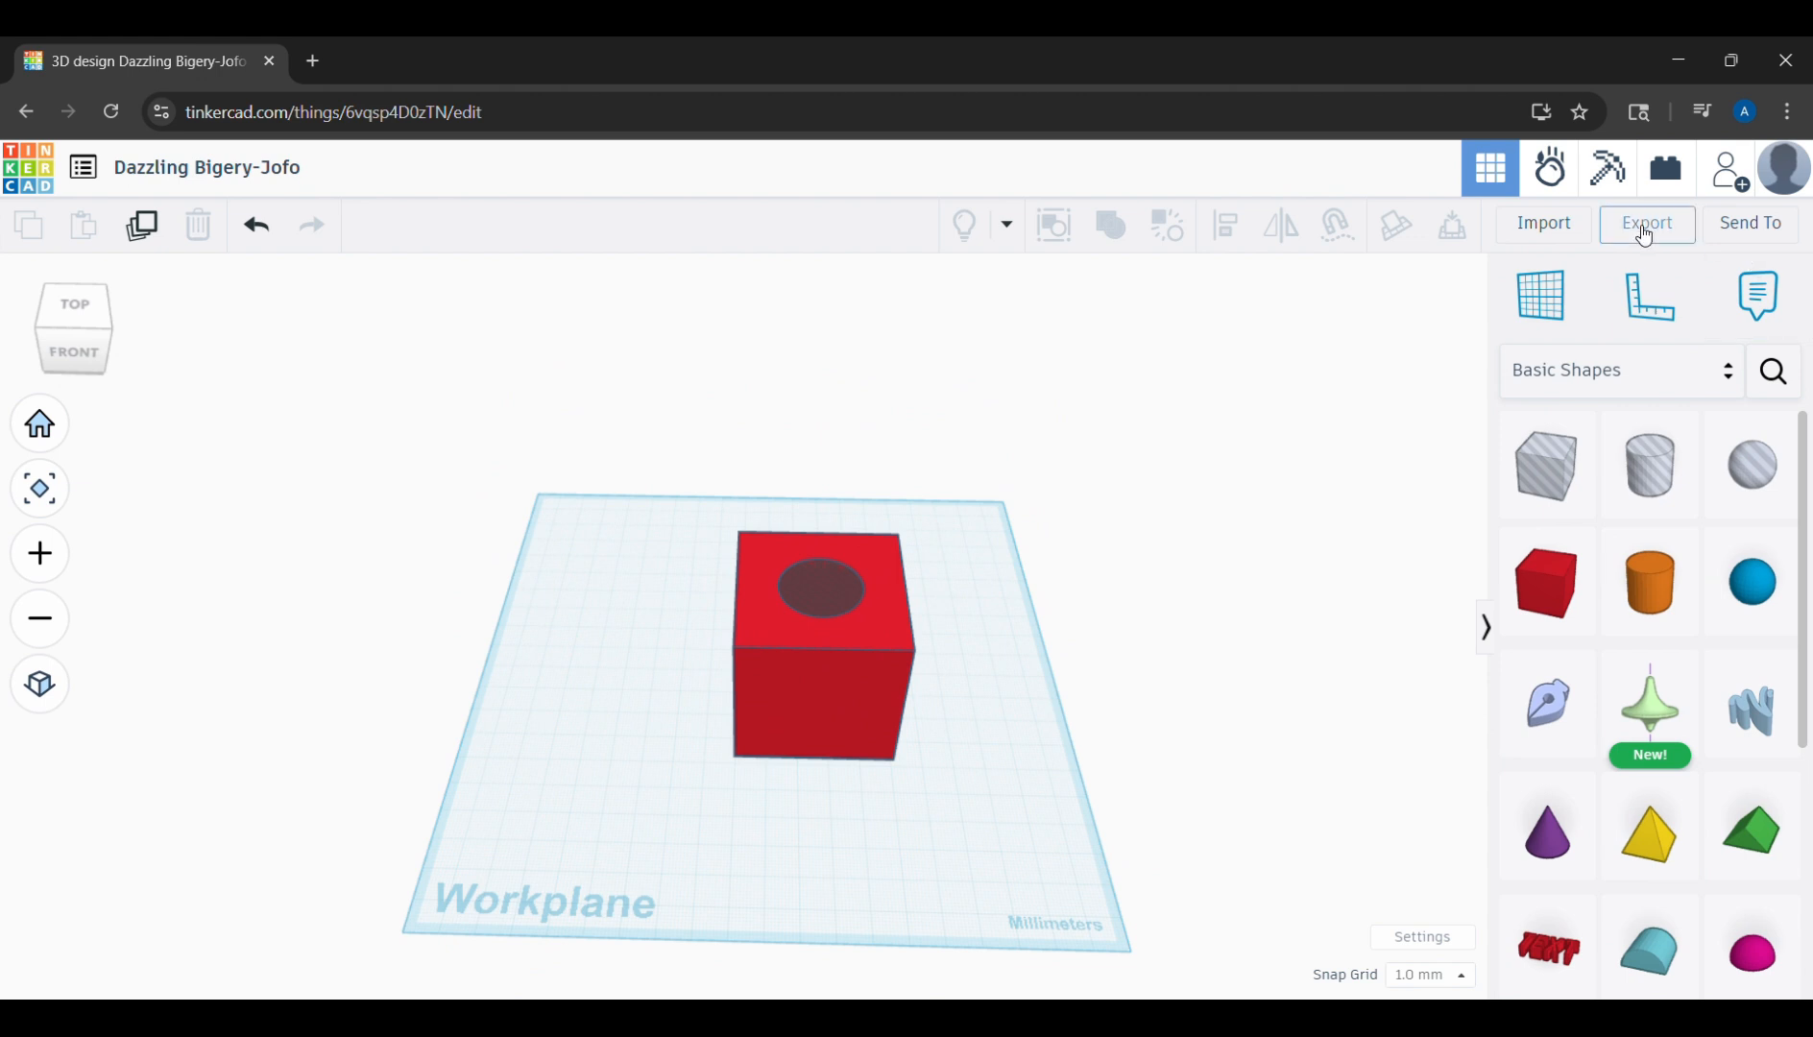
click(1644, 233)
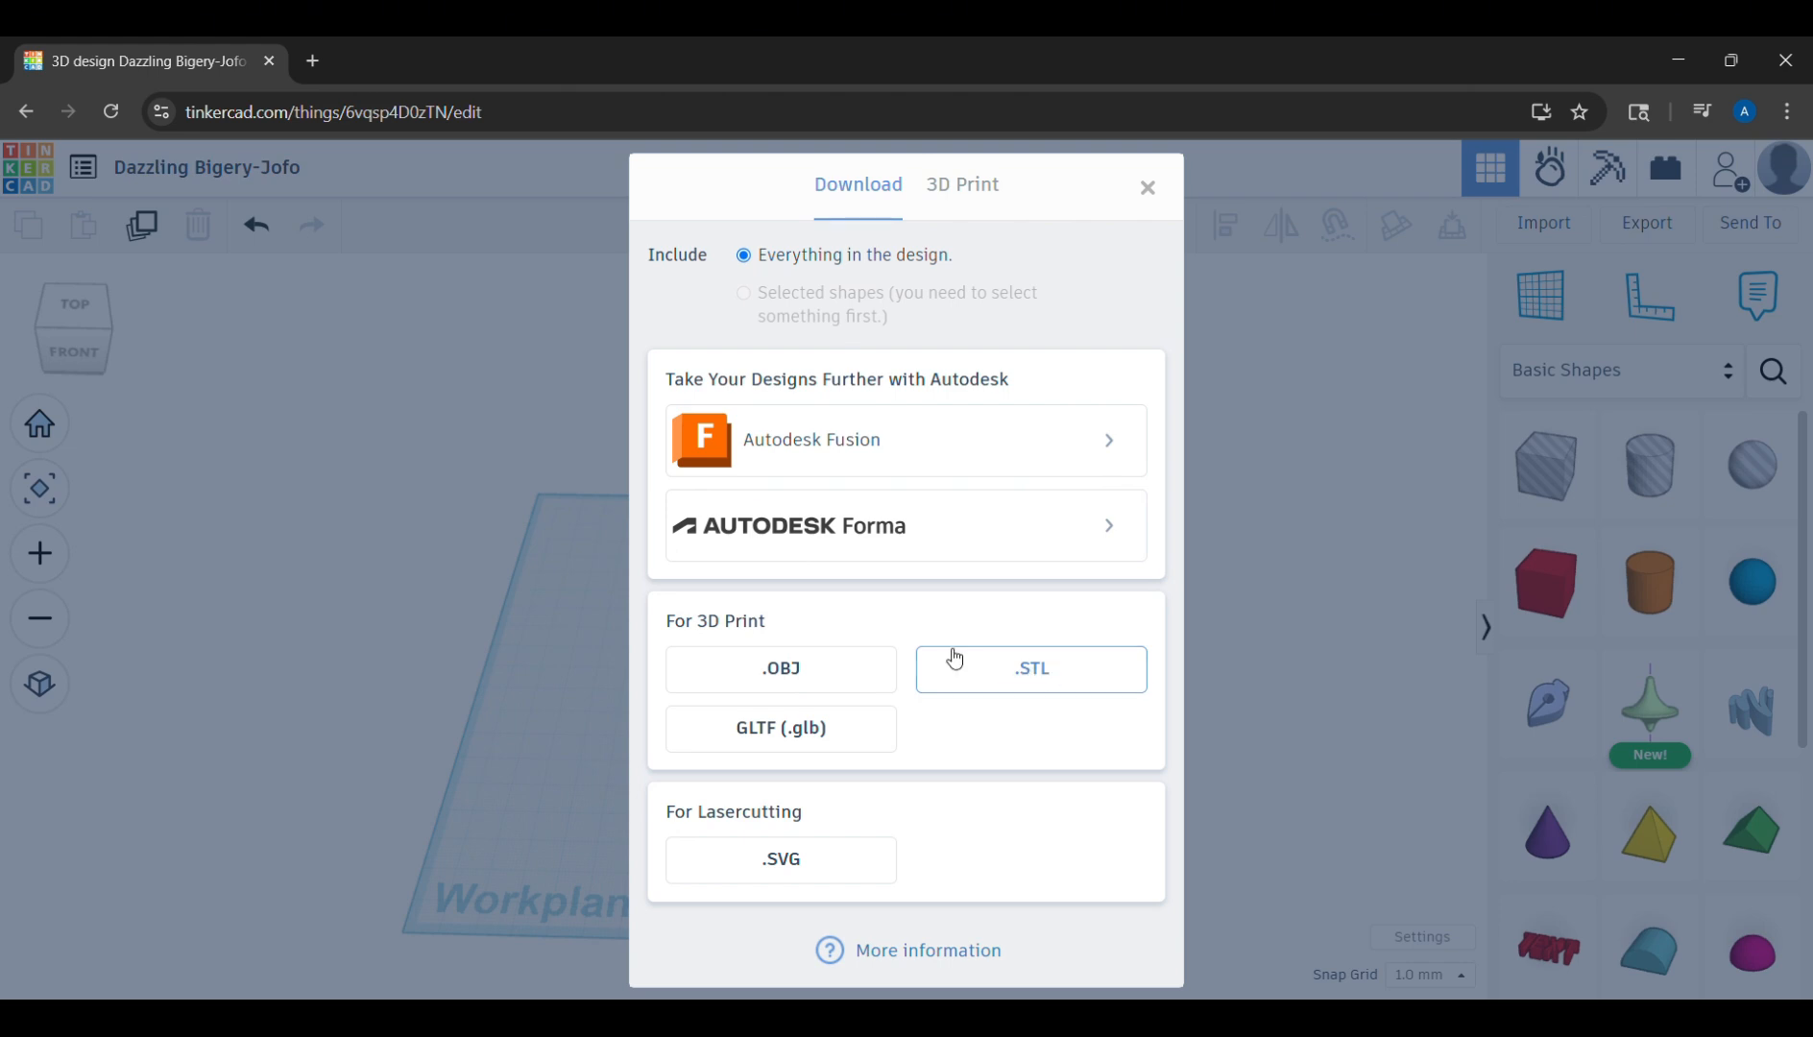
click(1149, 188)
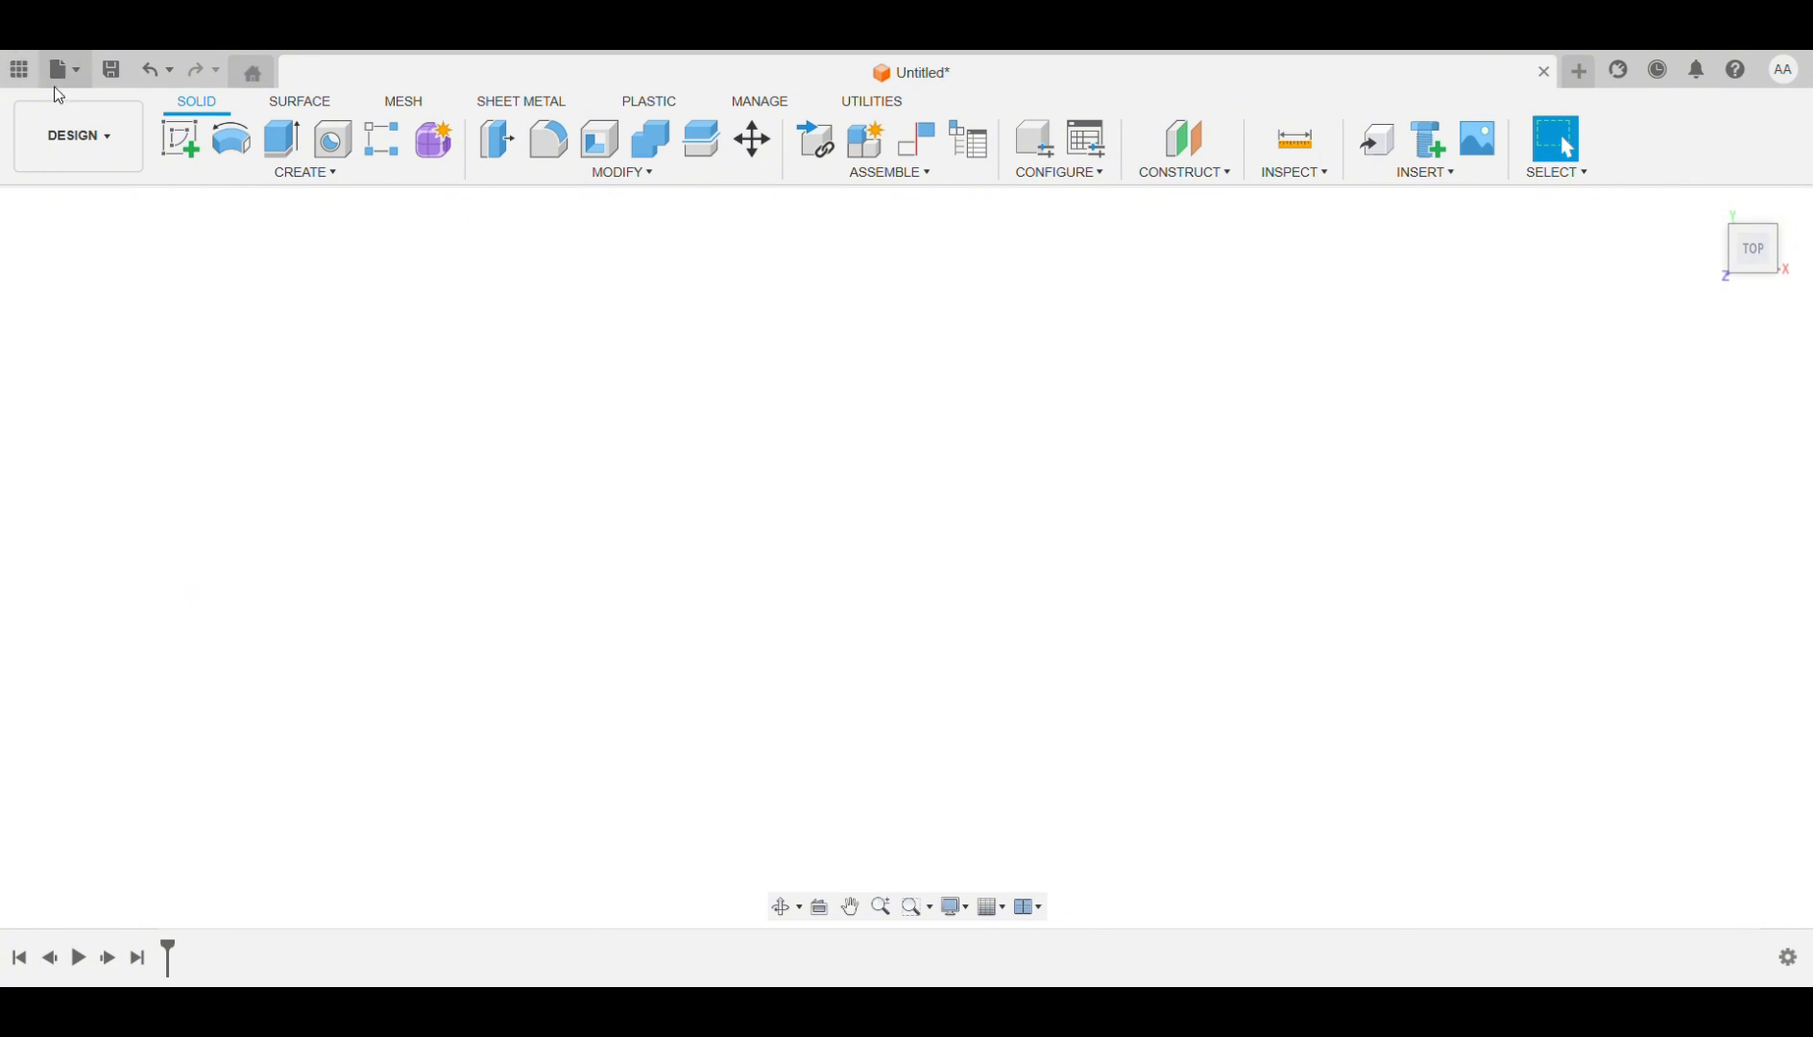
Switch to Autodesk Fusion and start a new sketch on the horizontal XY origin plane.
click(179, 143)
click(1378, 516)
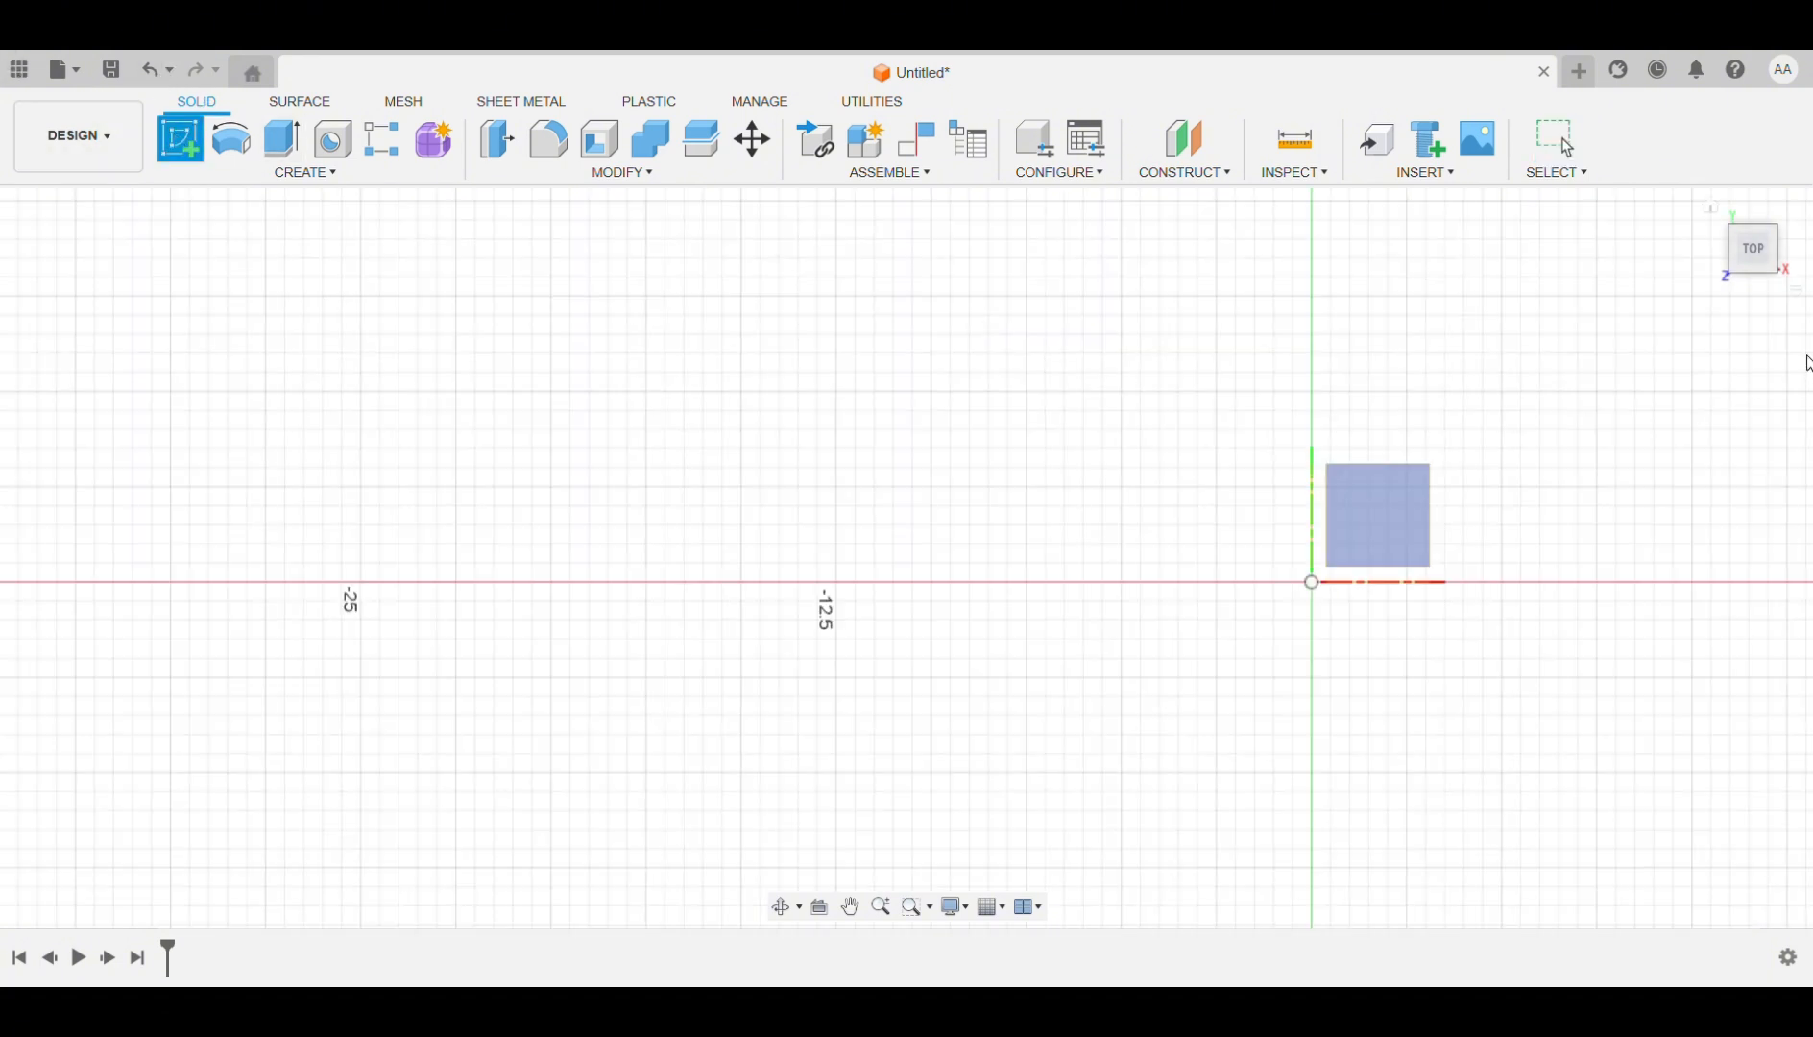
mouse_move(1761, 256)
mouse_down()
mouse_move(1724, 324)
mouse_move(1633, 271)
mouse_move(1629, 233)
mouse_up()
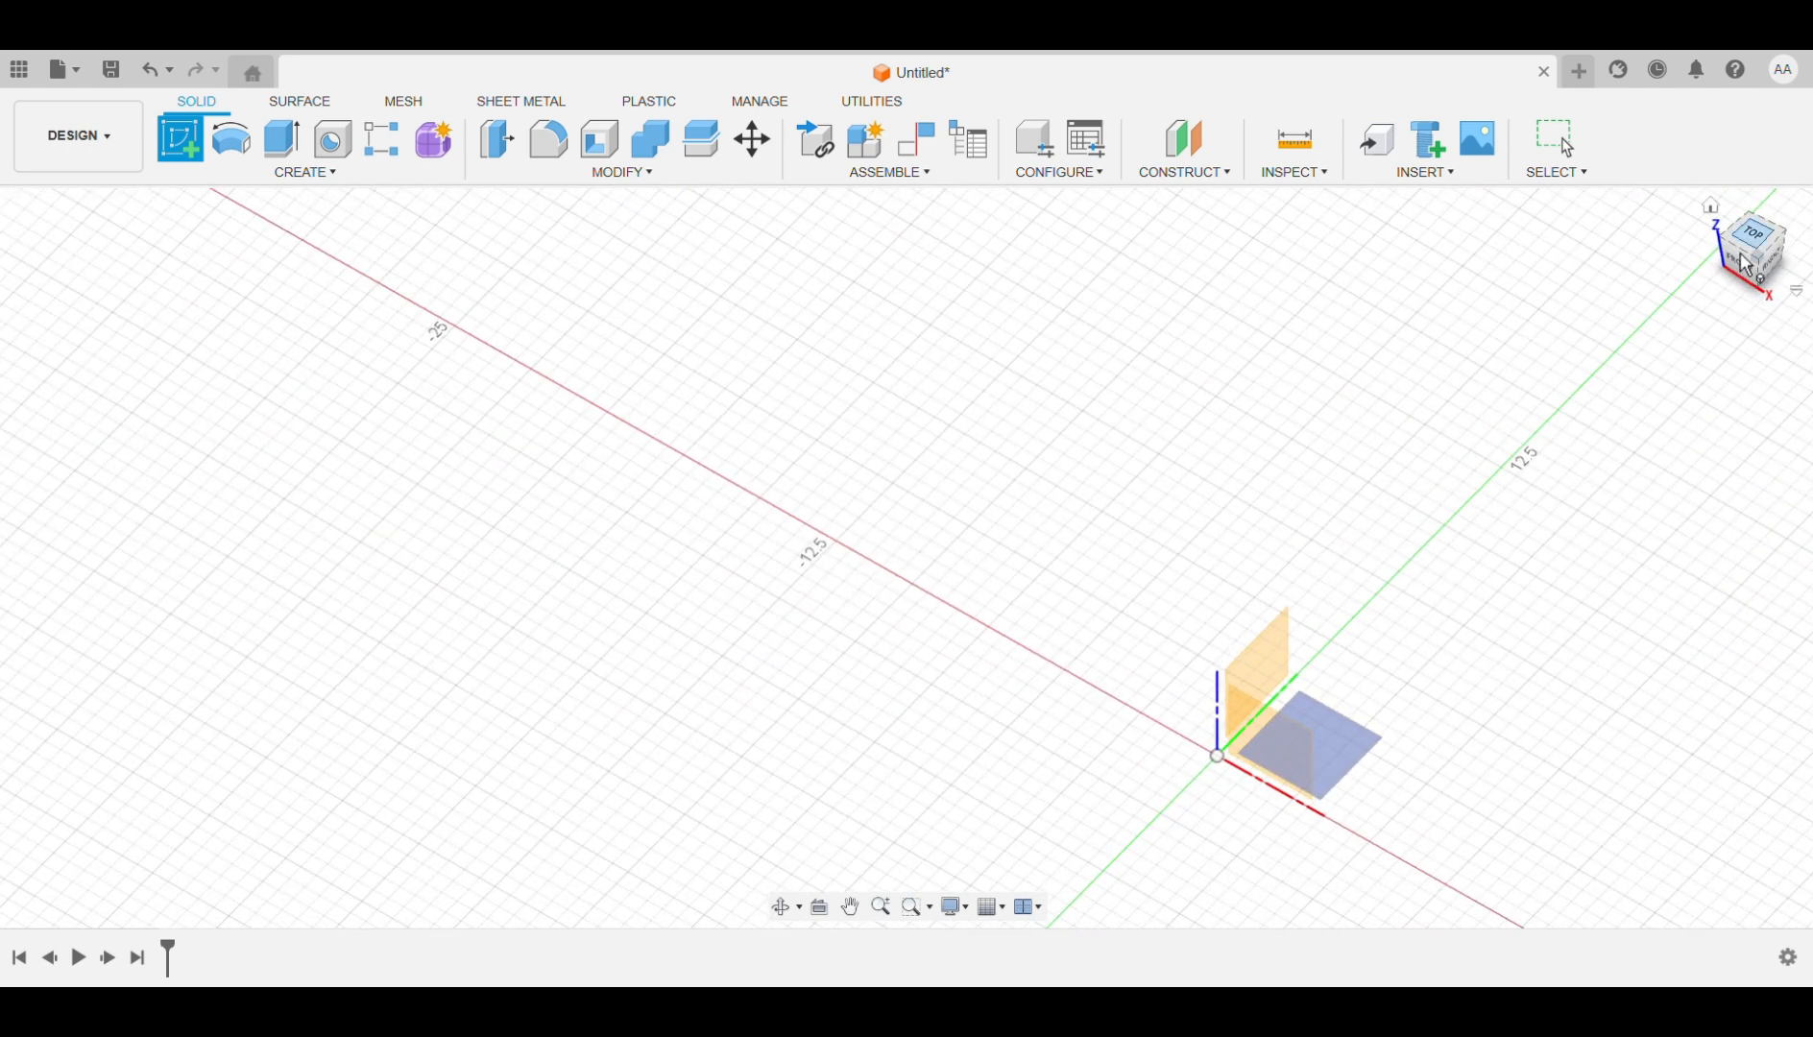
click(1257, 653)
middle_drag(1019, 419, 973, 339)
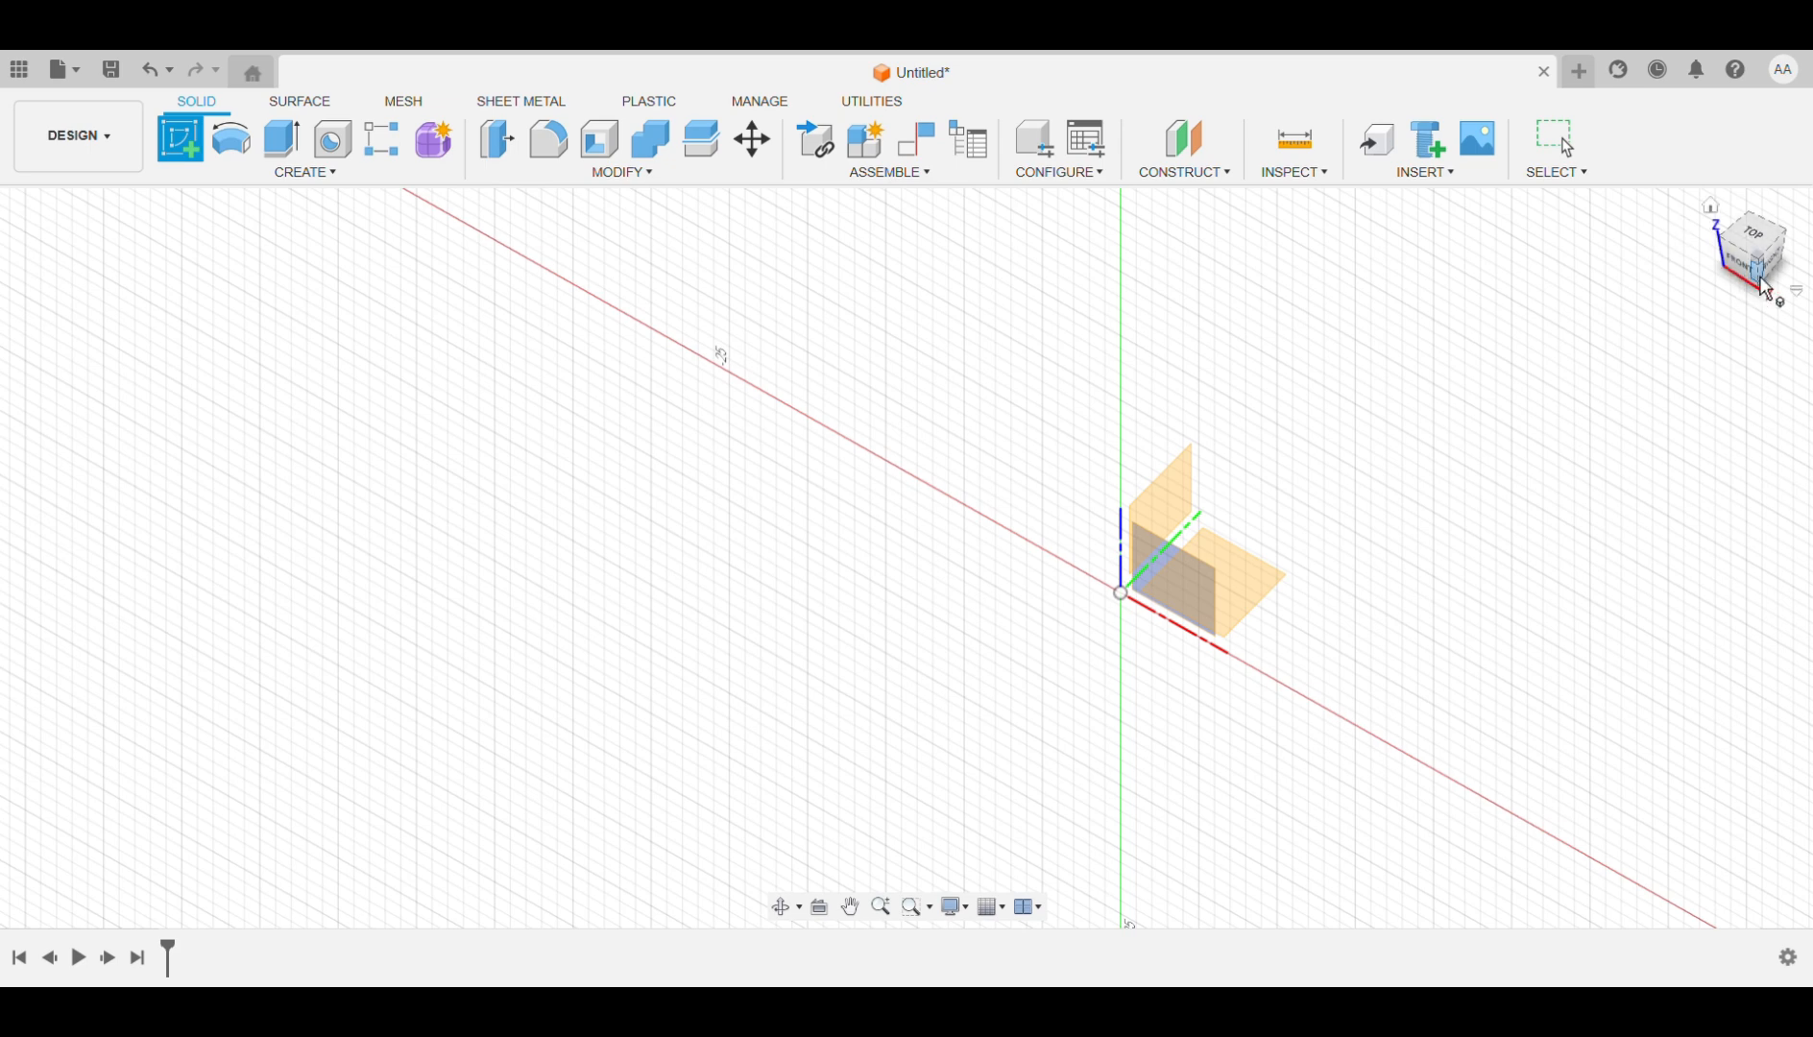
drag(1772, 288, 1770, 273)
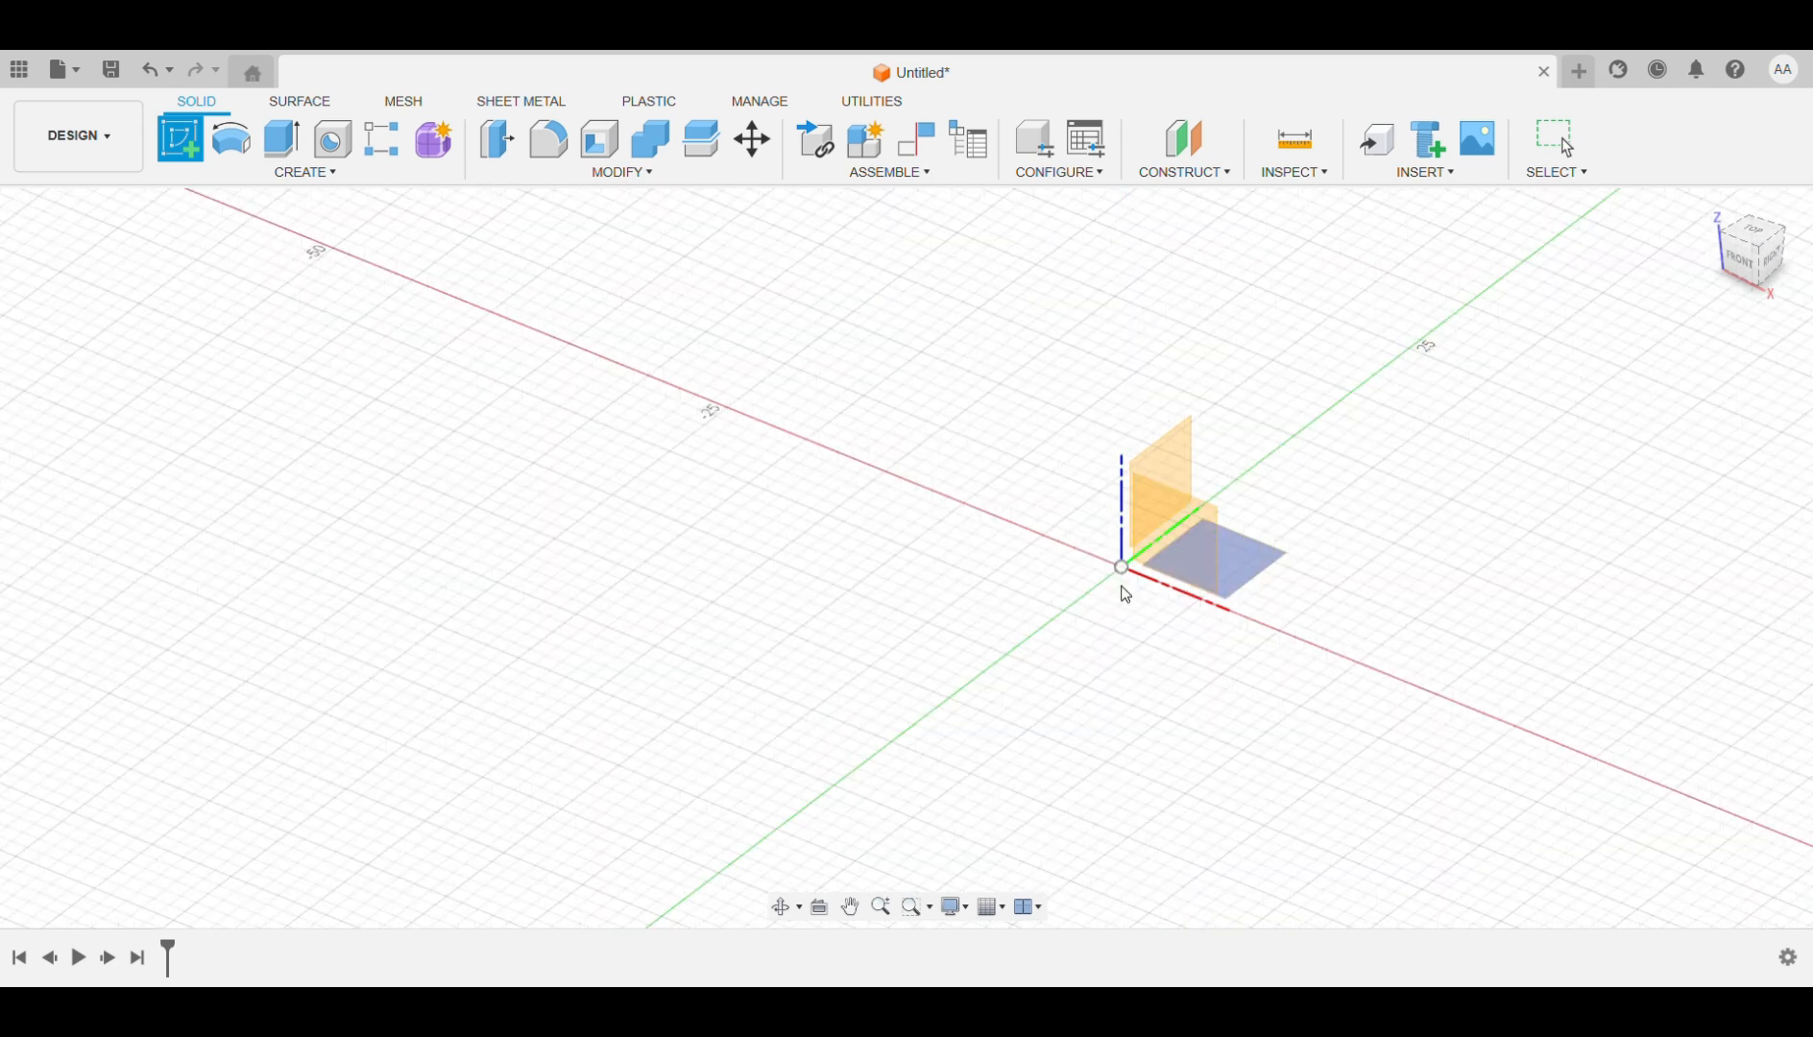
click(1263, 555)
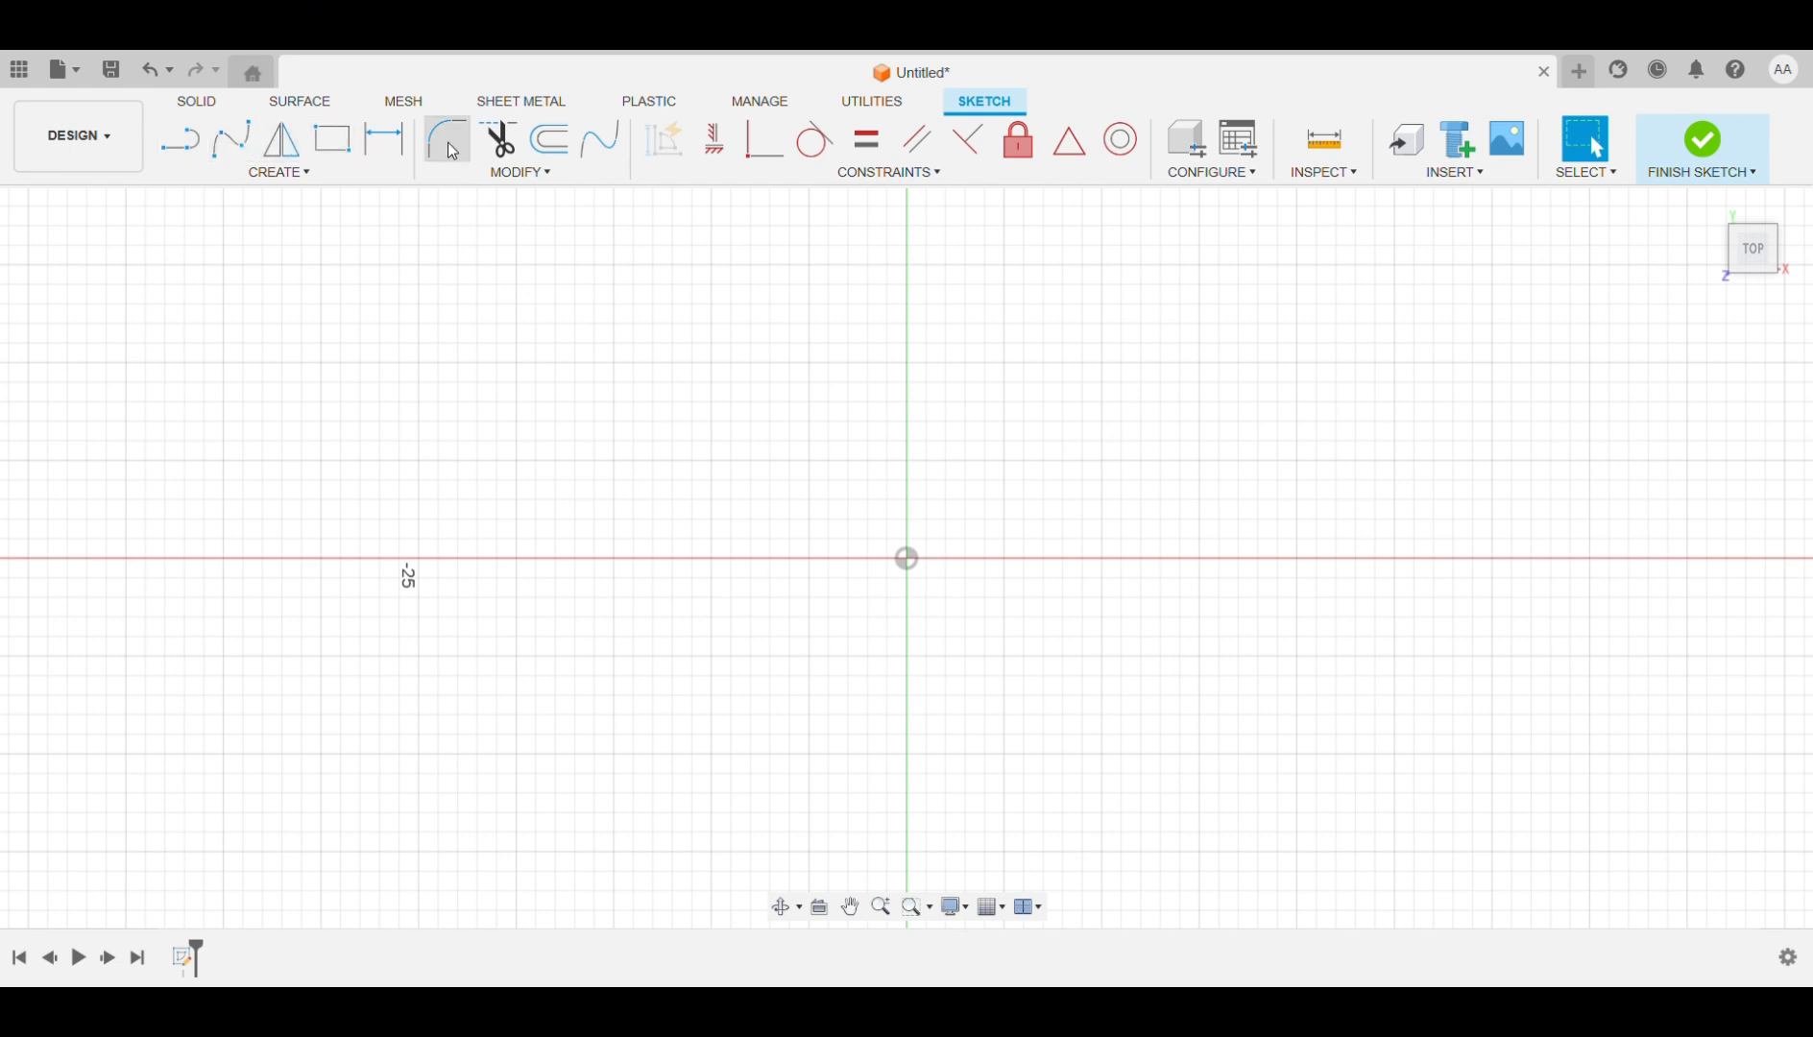
Sketch a two-point rectangle that encloses the origin.
click(247, 174)
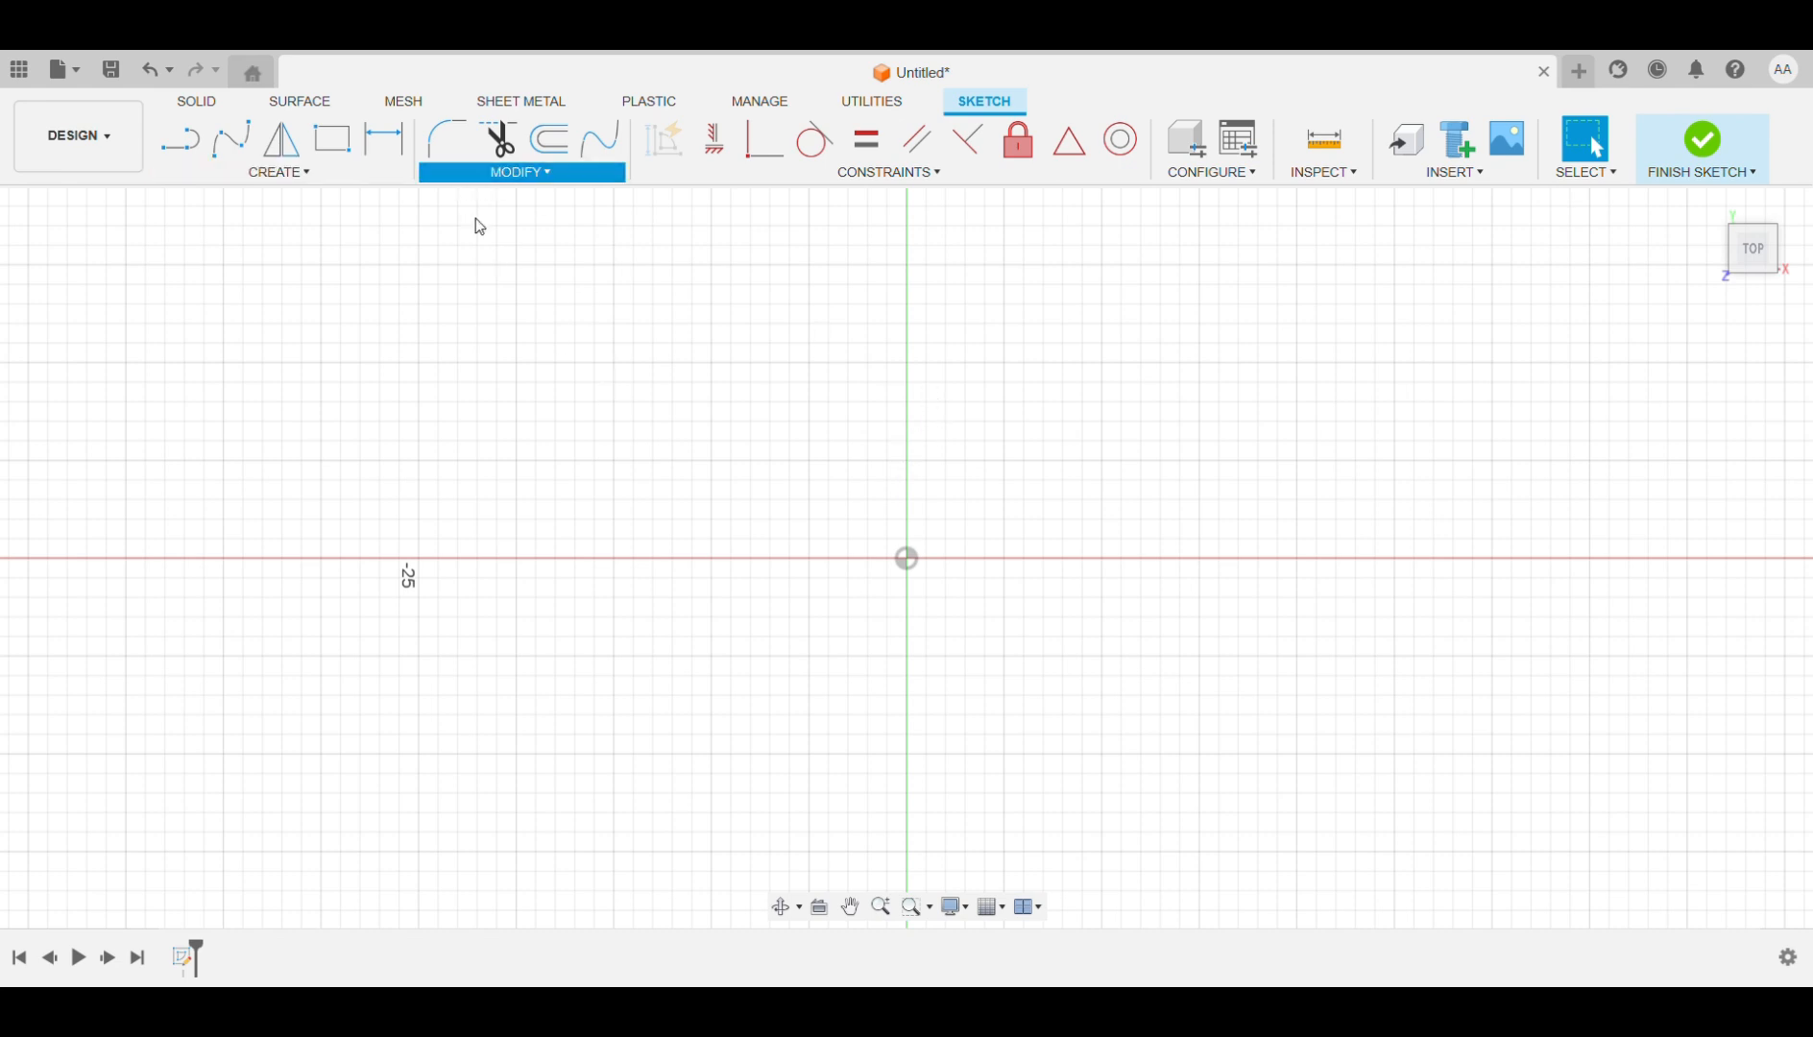
click(347, 144)
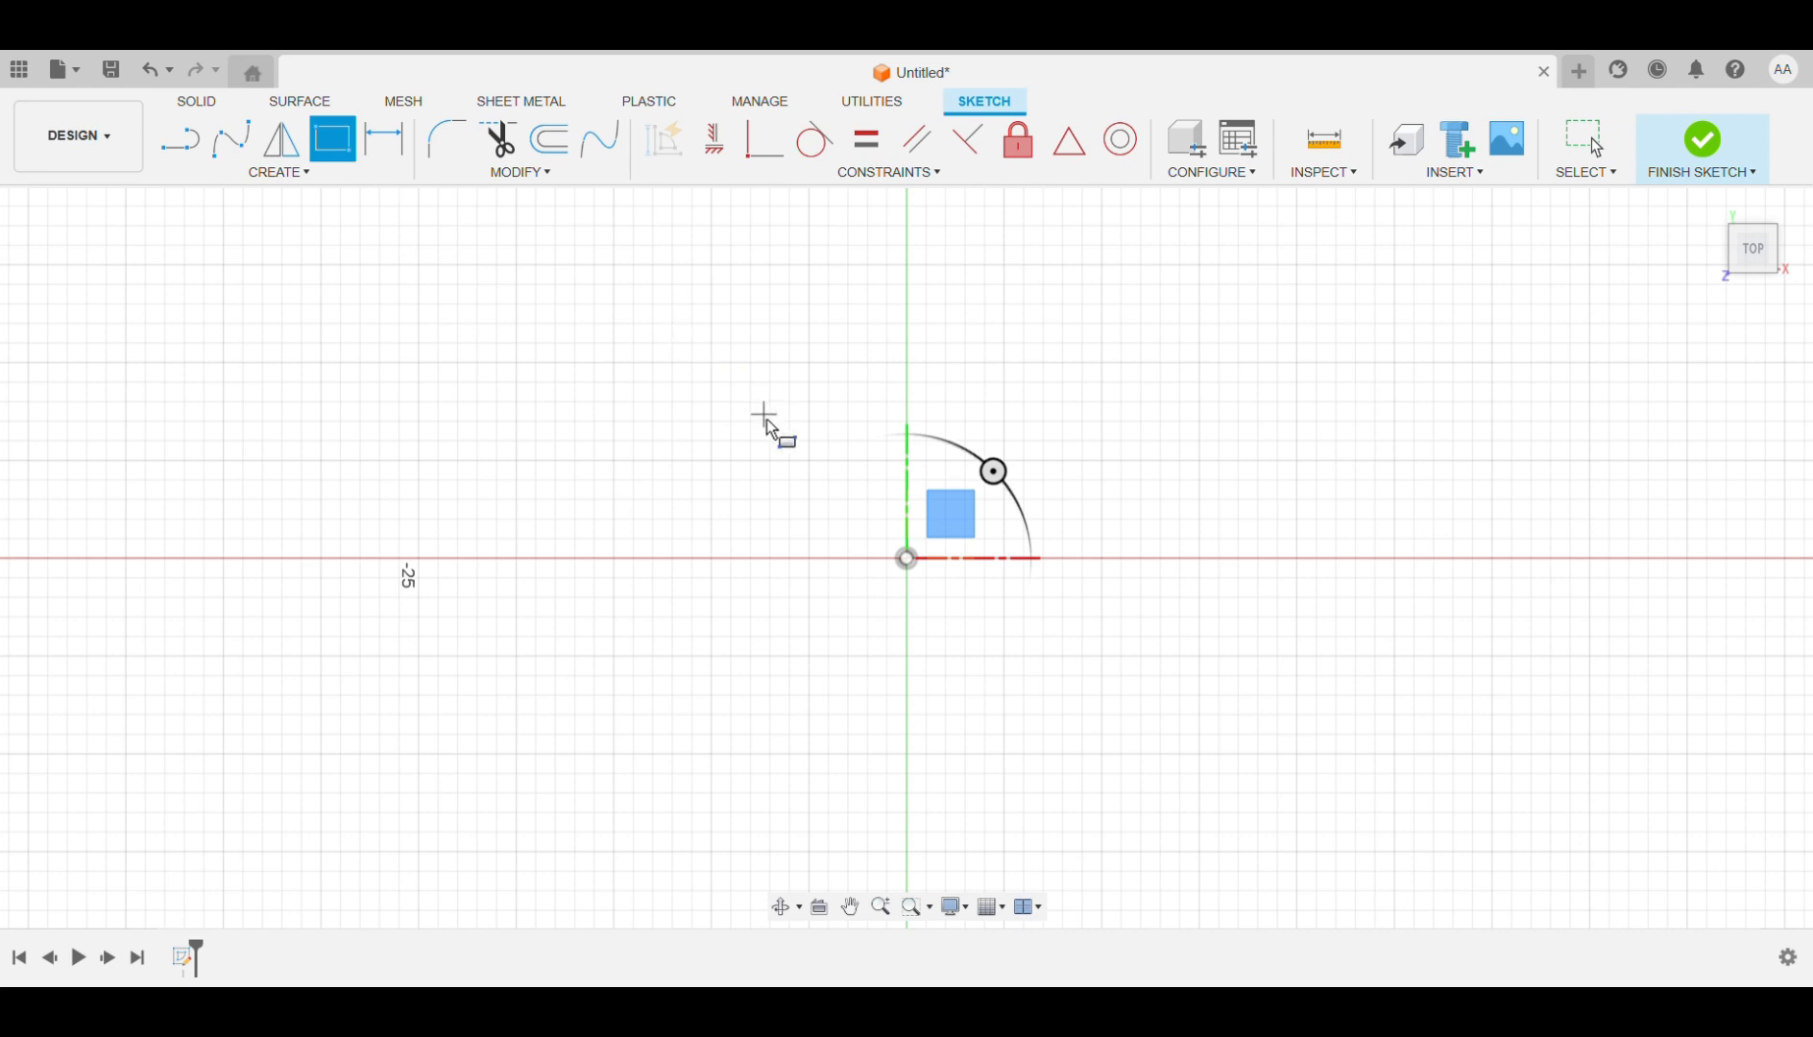
click(787, 438)
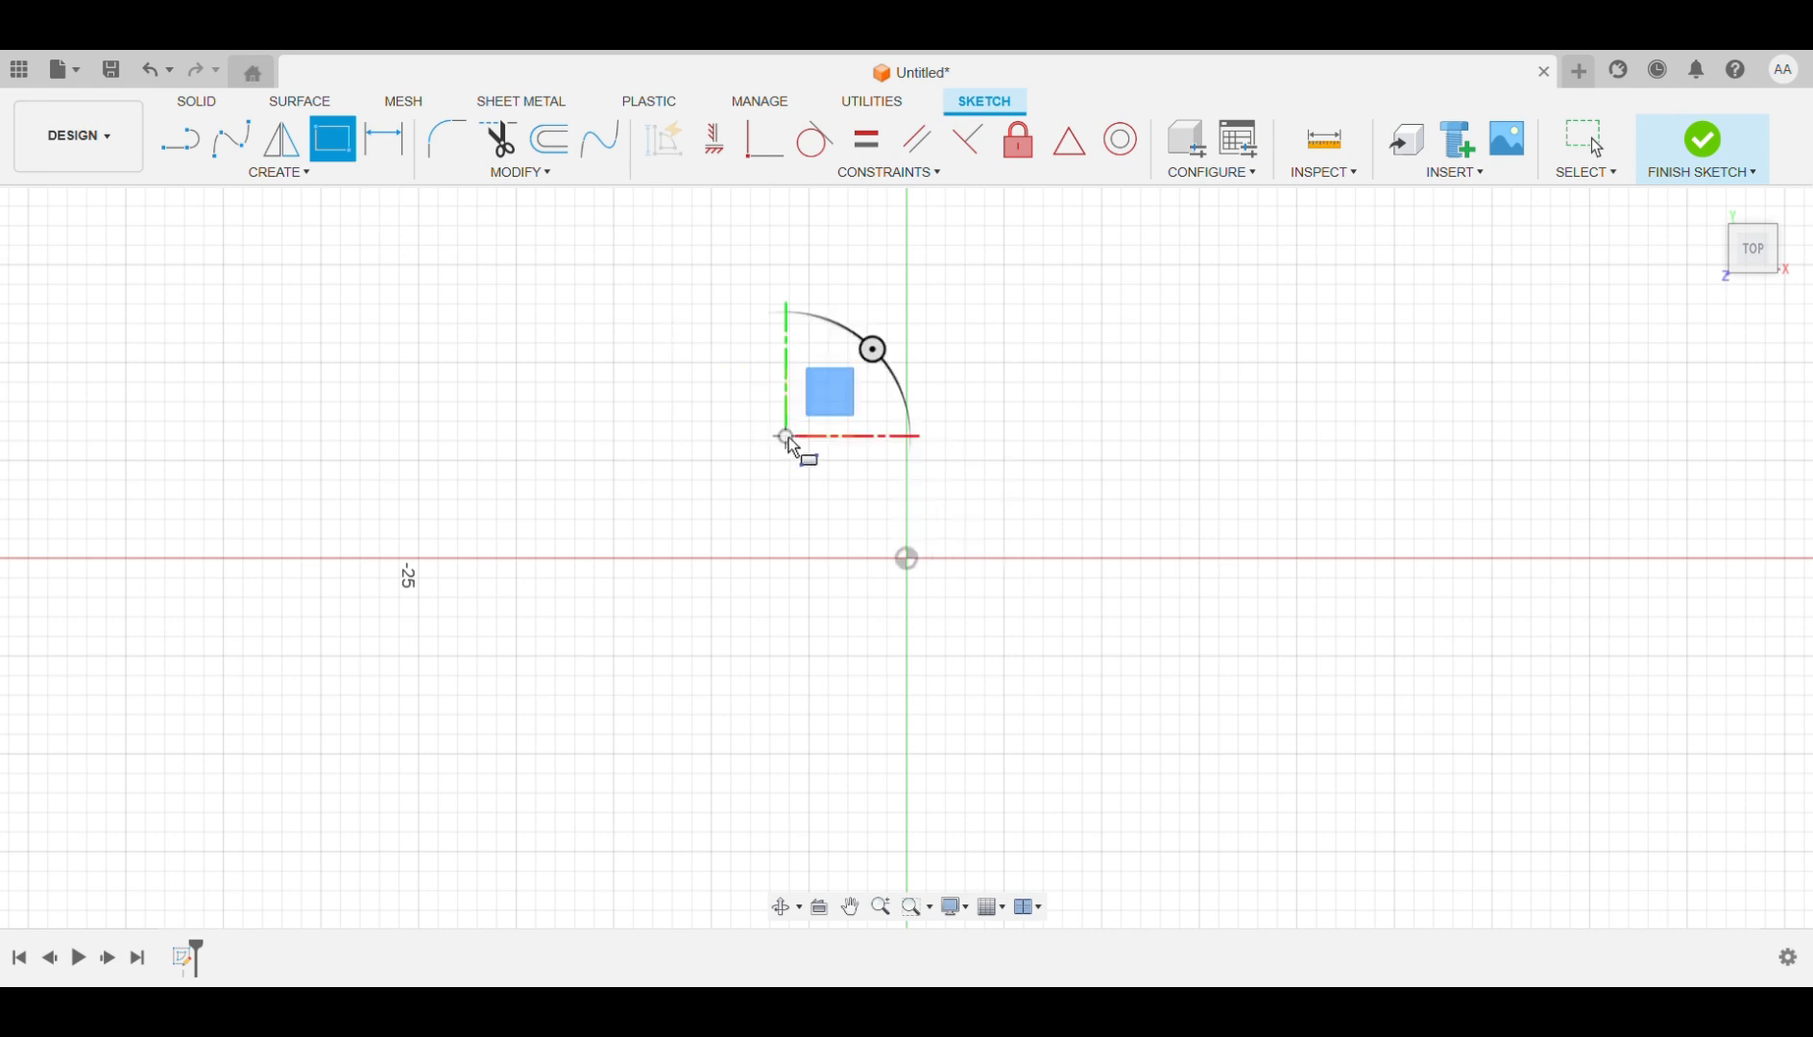
click(1132, 697)
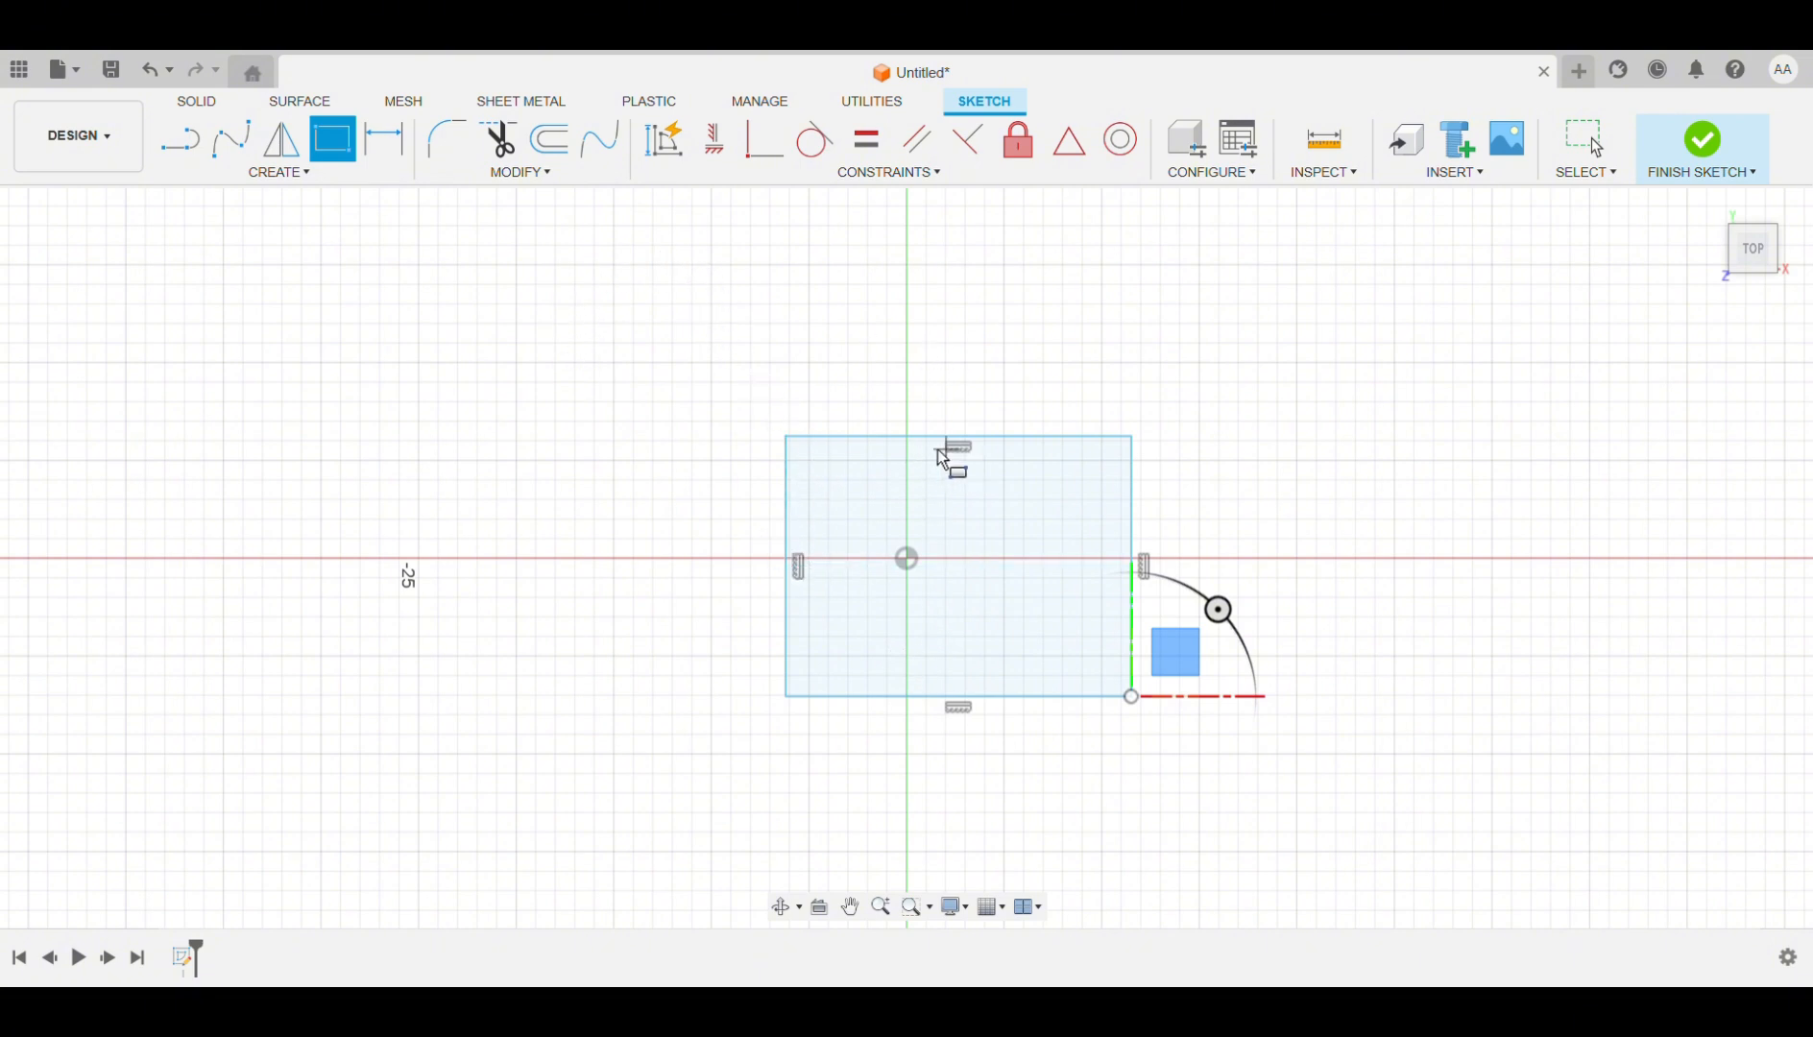
Enlarge the rectangle freehand by moving its upper edge further up and its right edge outward.
click(1580, 136)
mouse_move(970, 434)
mouse_down()
mouse_move(953, 507)
mouse_move(942, 344)
mouse_up()
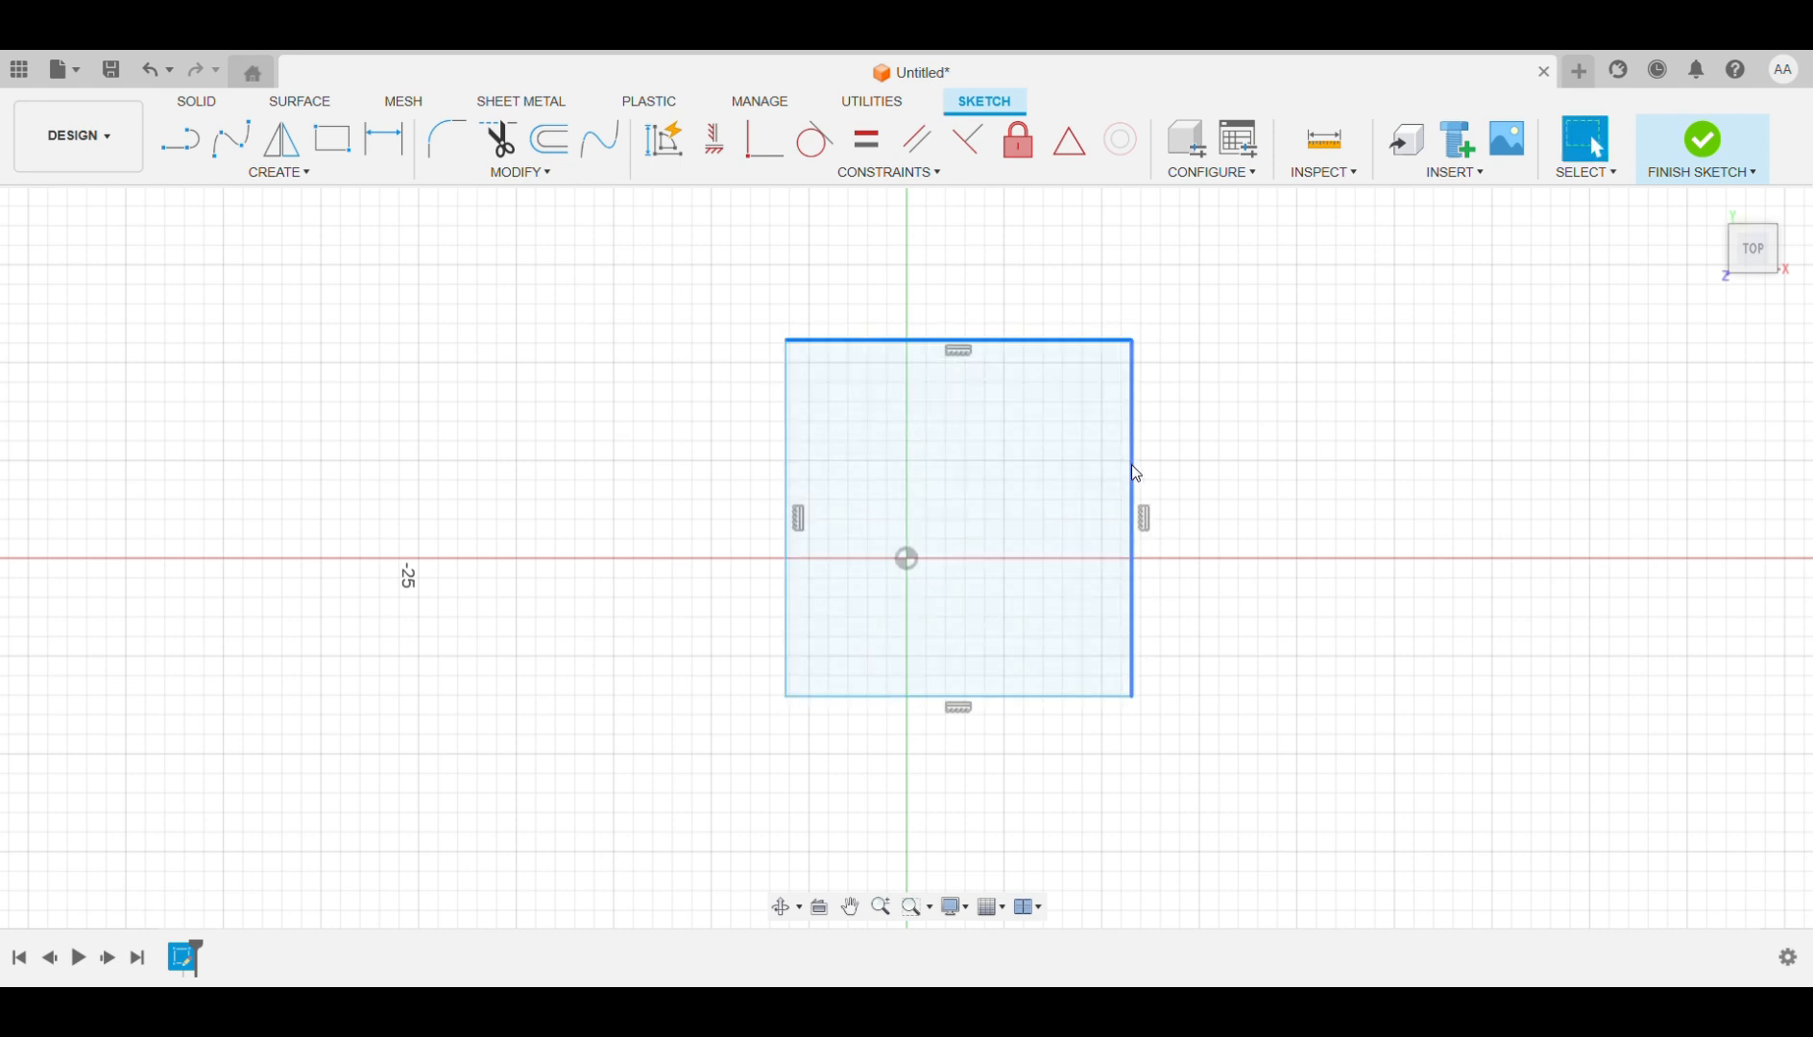
mouse_move(1138, 473)
mouse_down()
mouse_move(1270, 481)
mouse_move(1227, 507)
mouse_move(1234, 477)
mouse_move(1083, 439)
mouse_move(1191, 457)
mouse_up()
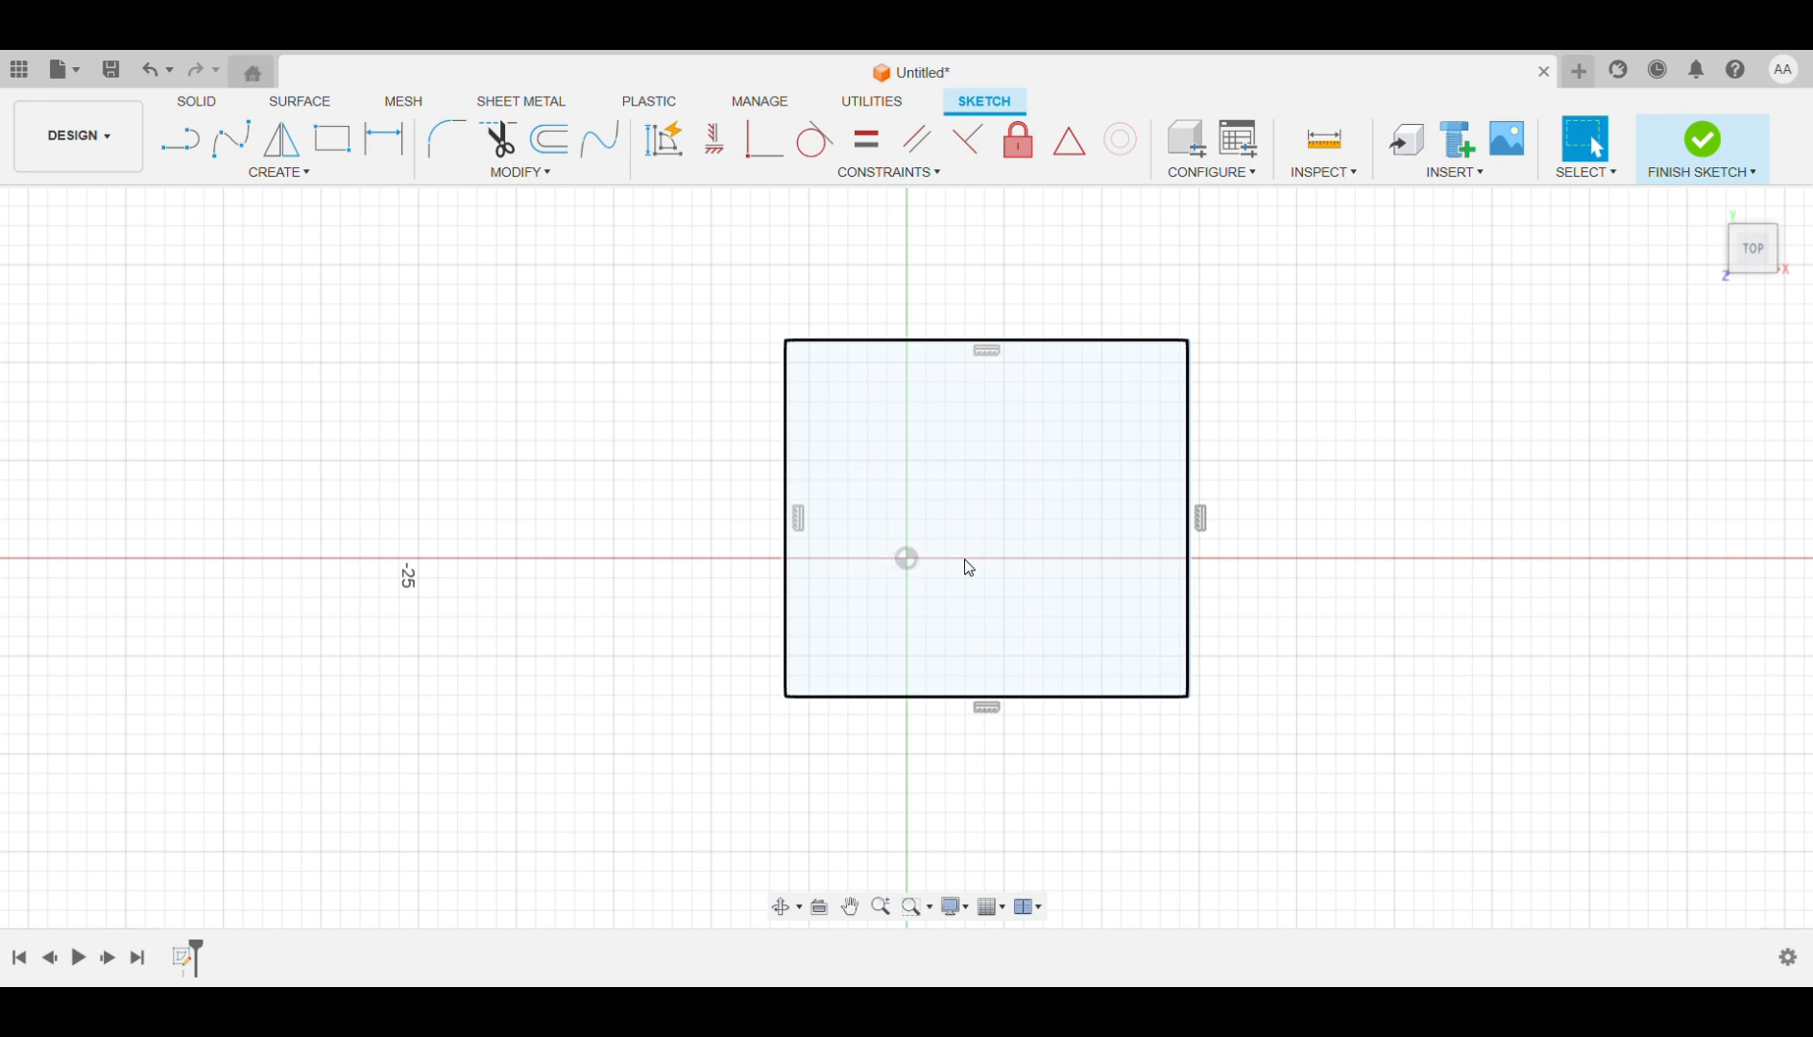
click(942, 545)
click(812, 395)
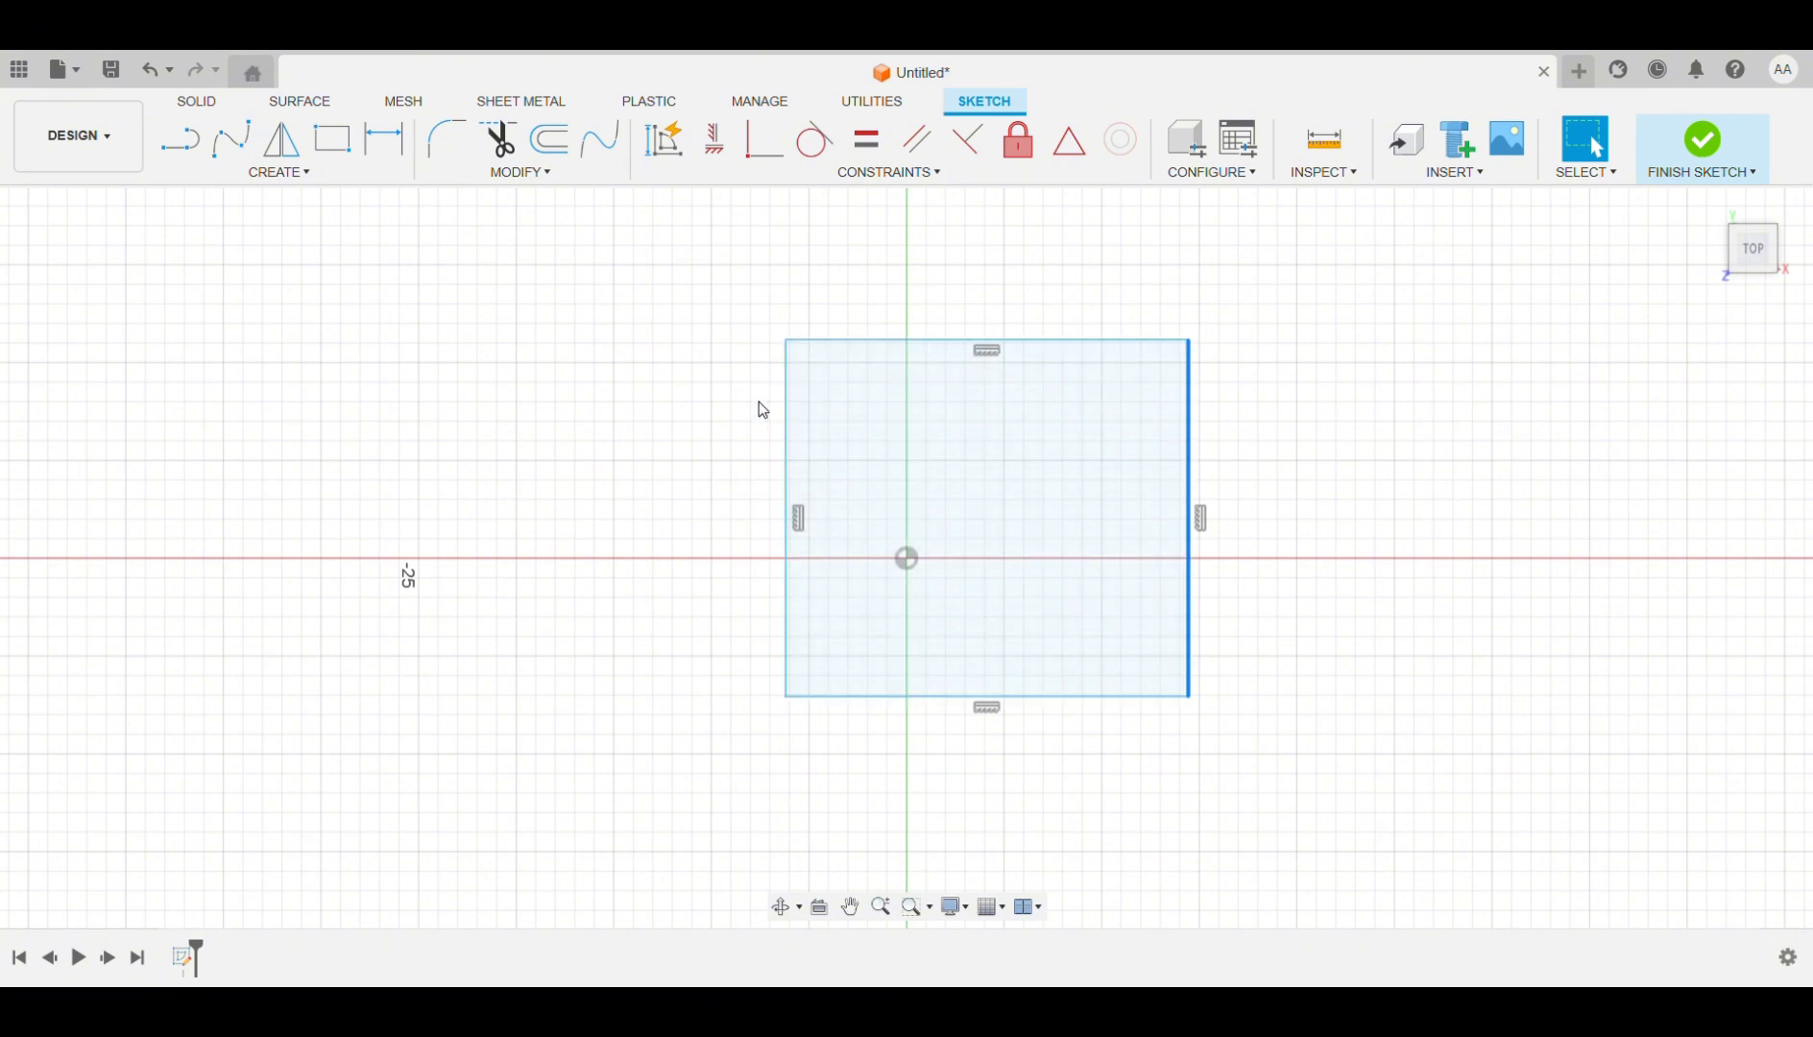
Dimension the rectangle's height and width to 50.80 mm each.
click(381, 151)
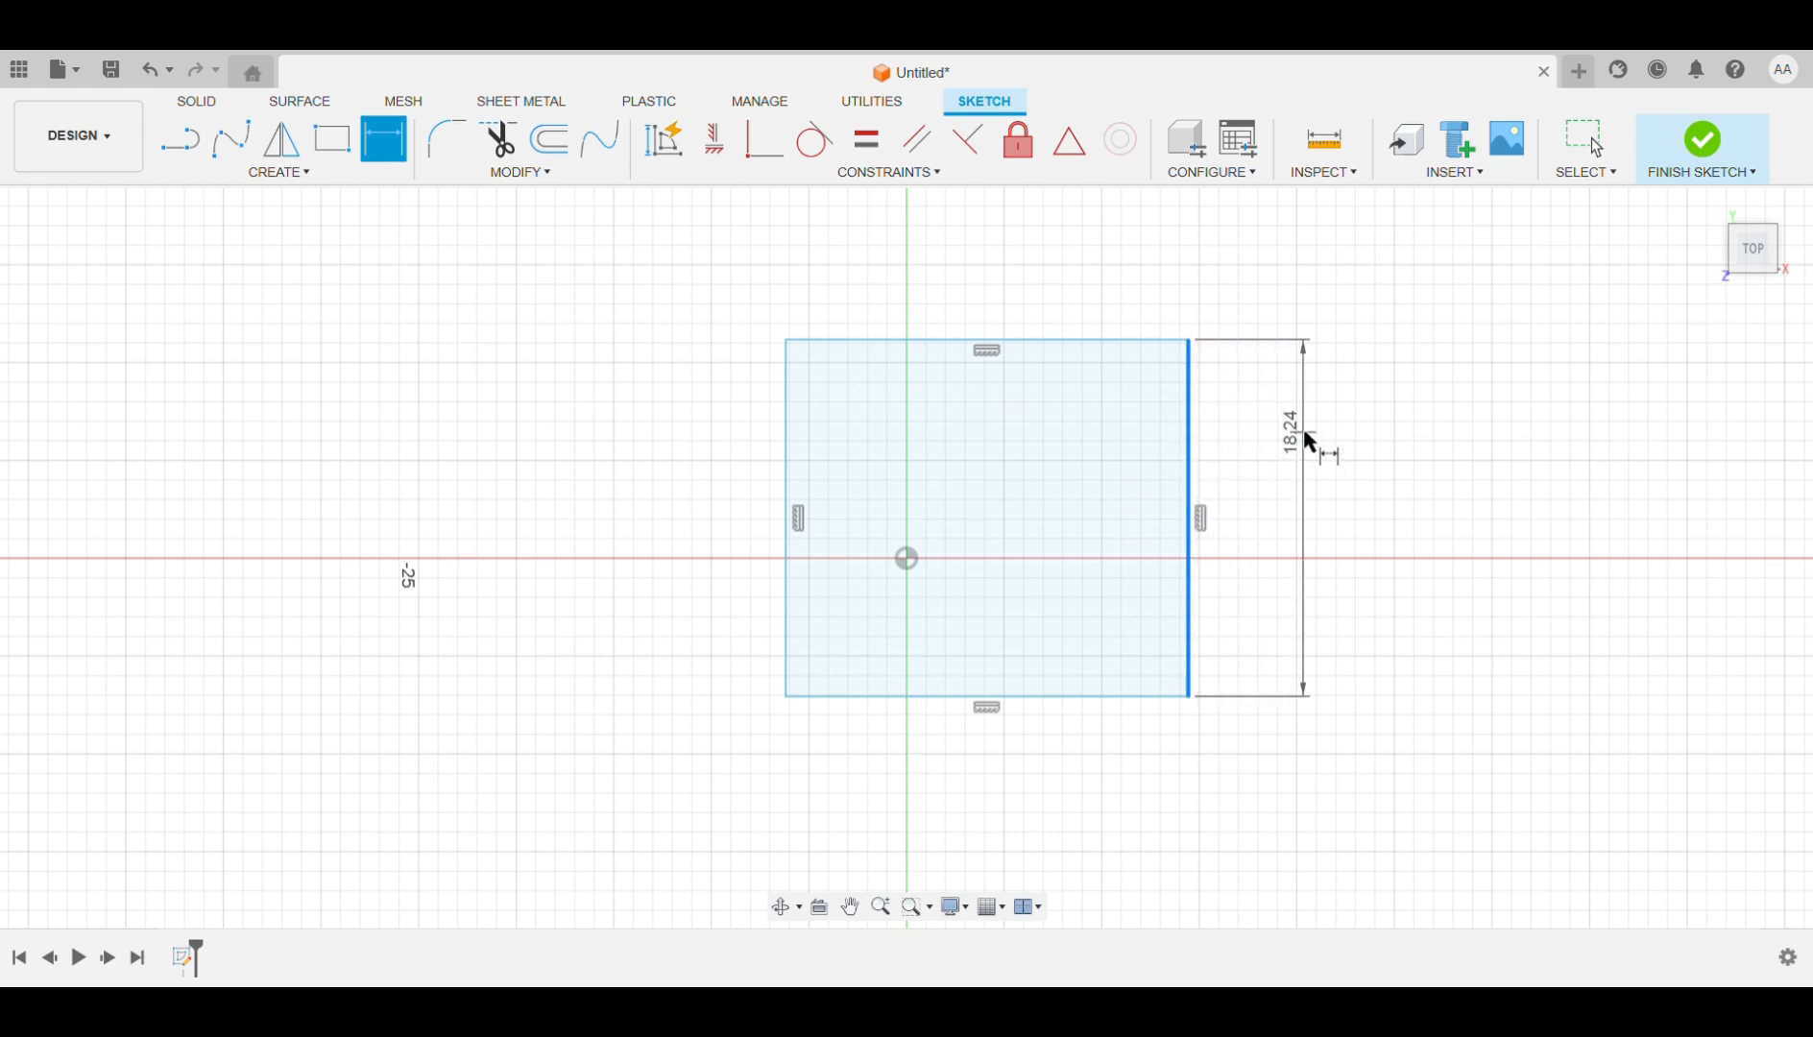
click(1334, 439)
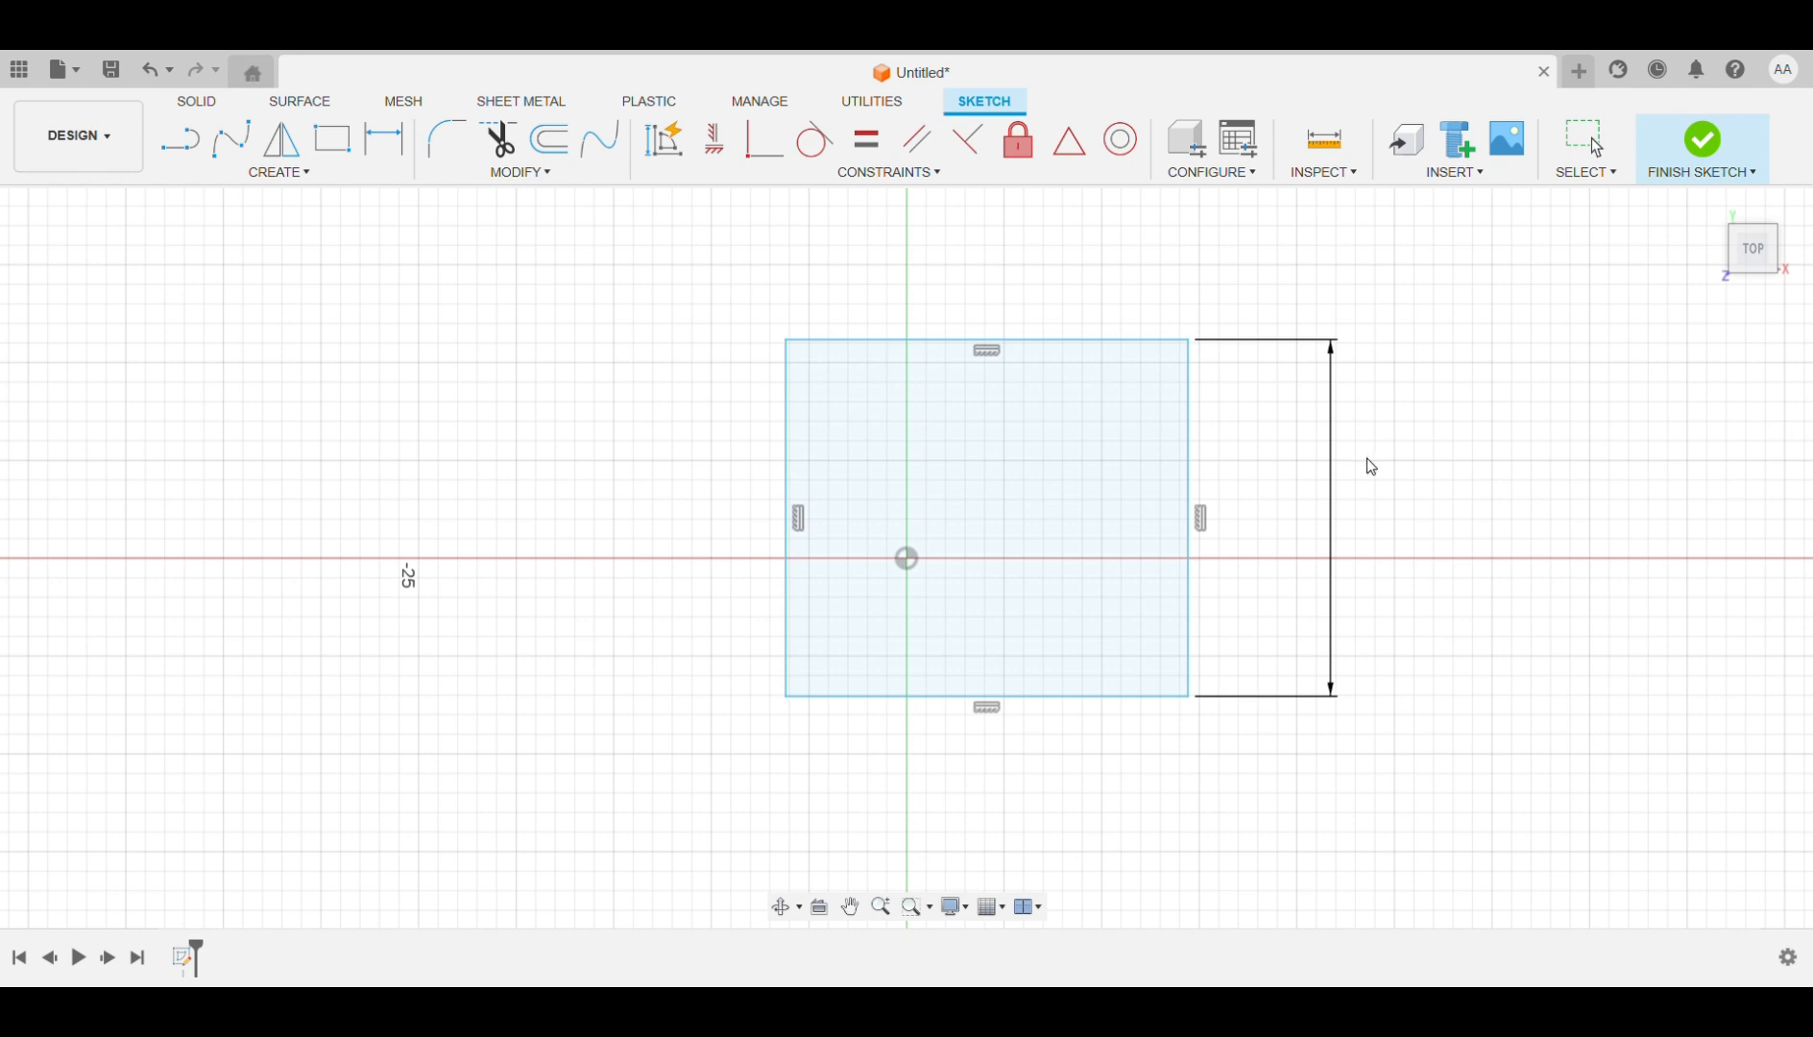
key(Return)
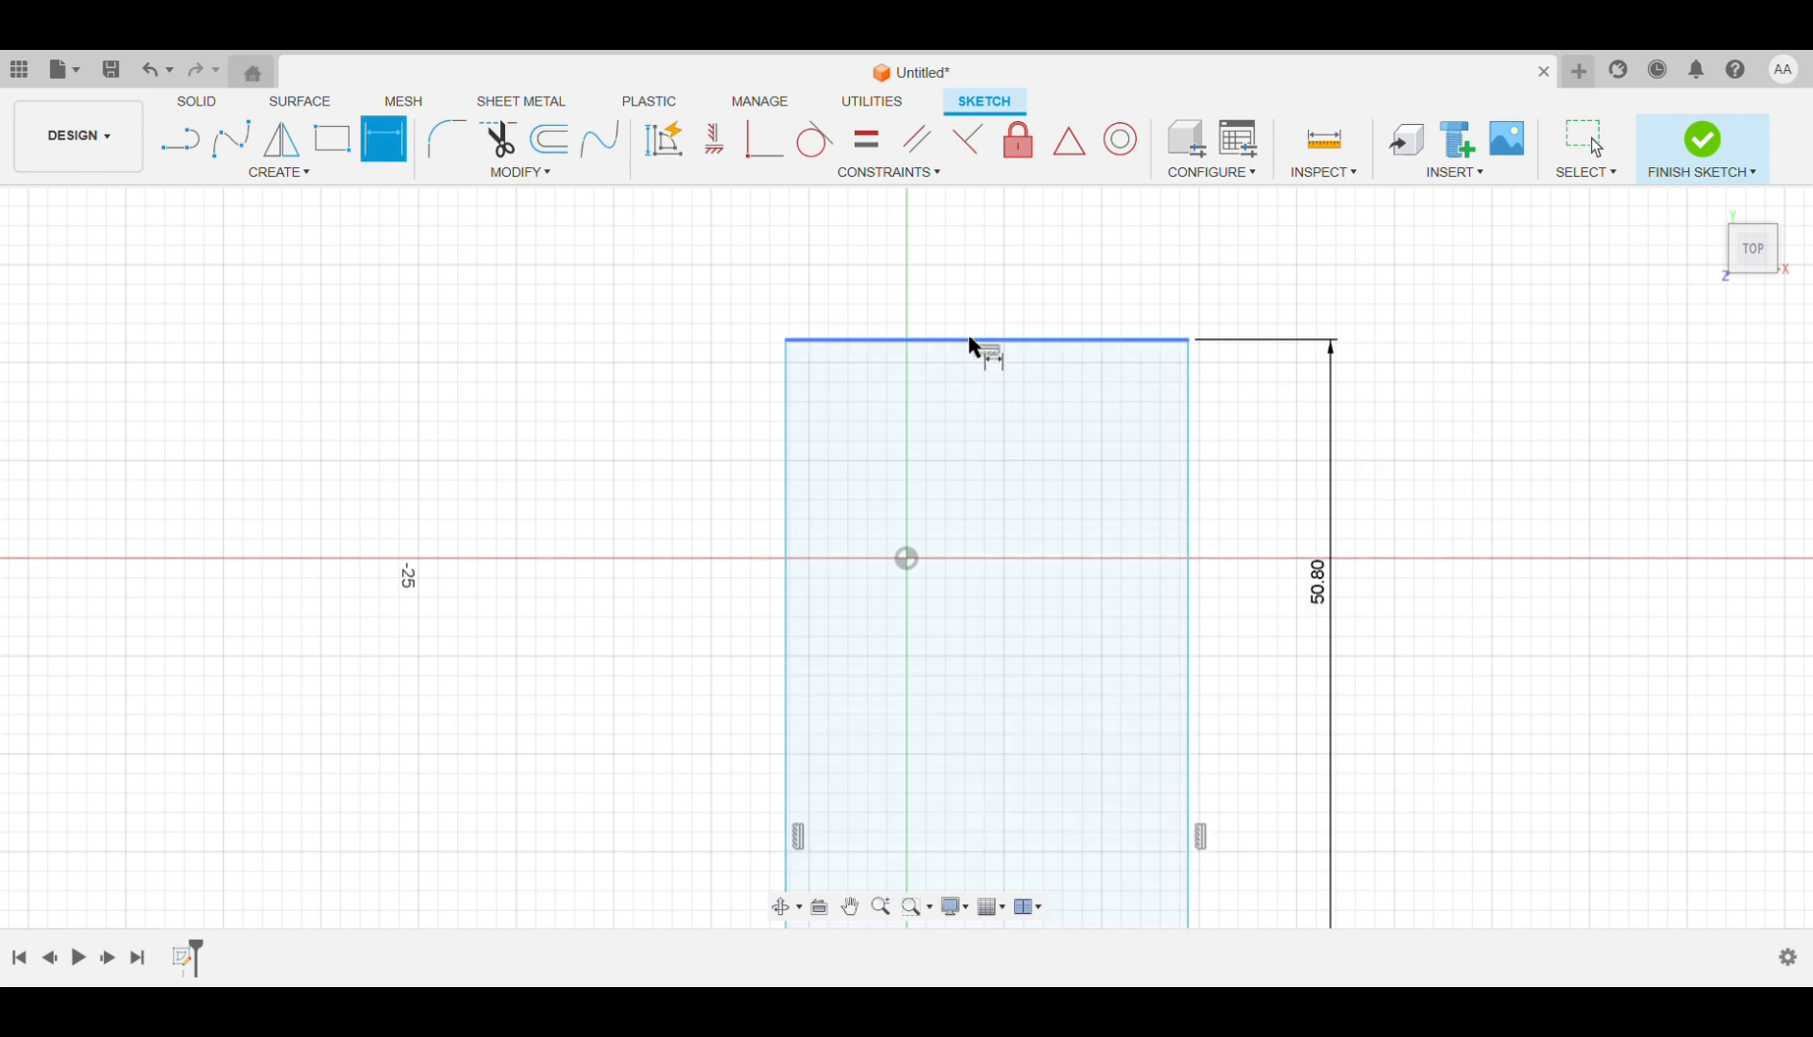
click(922, 342)
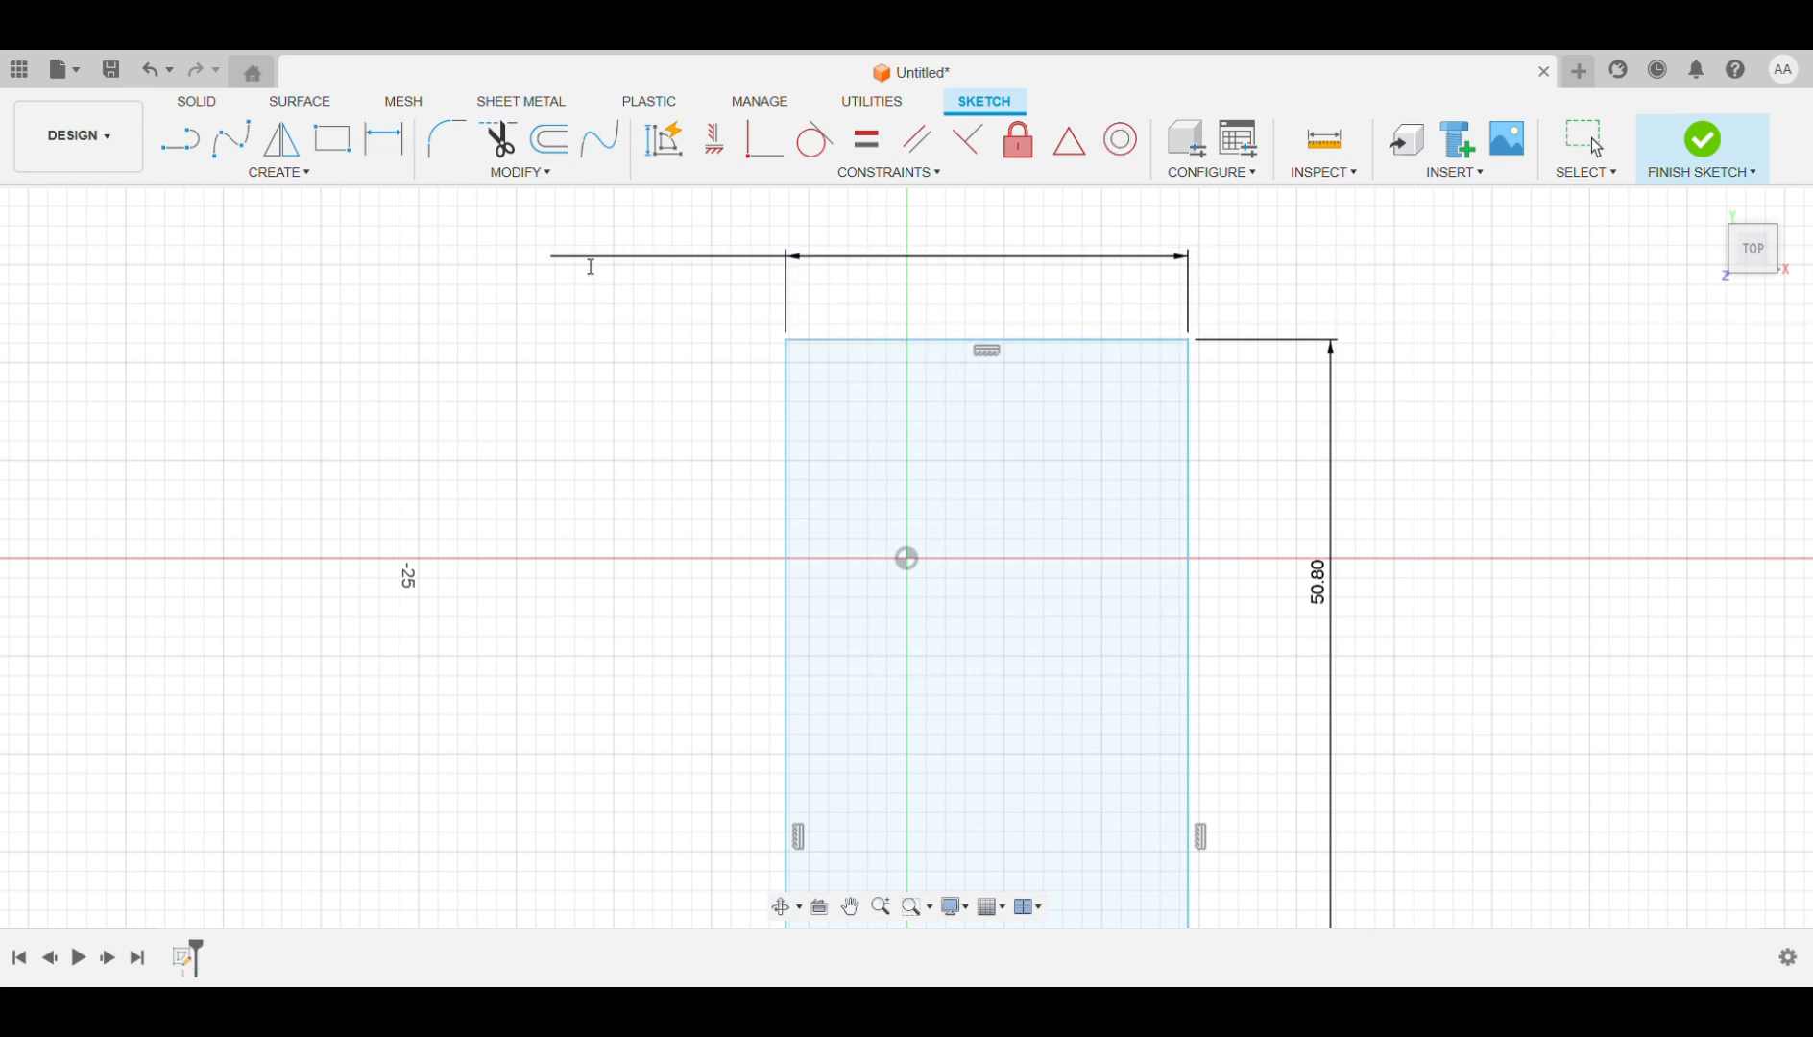
key(Return)
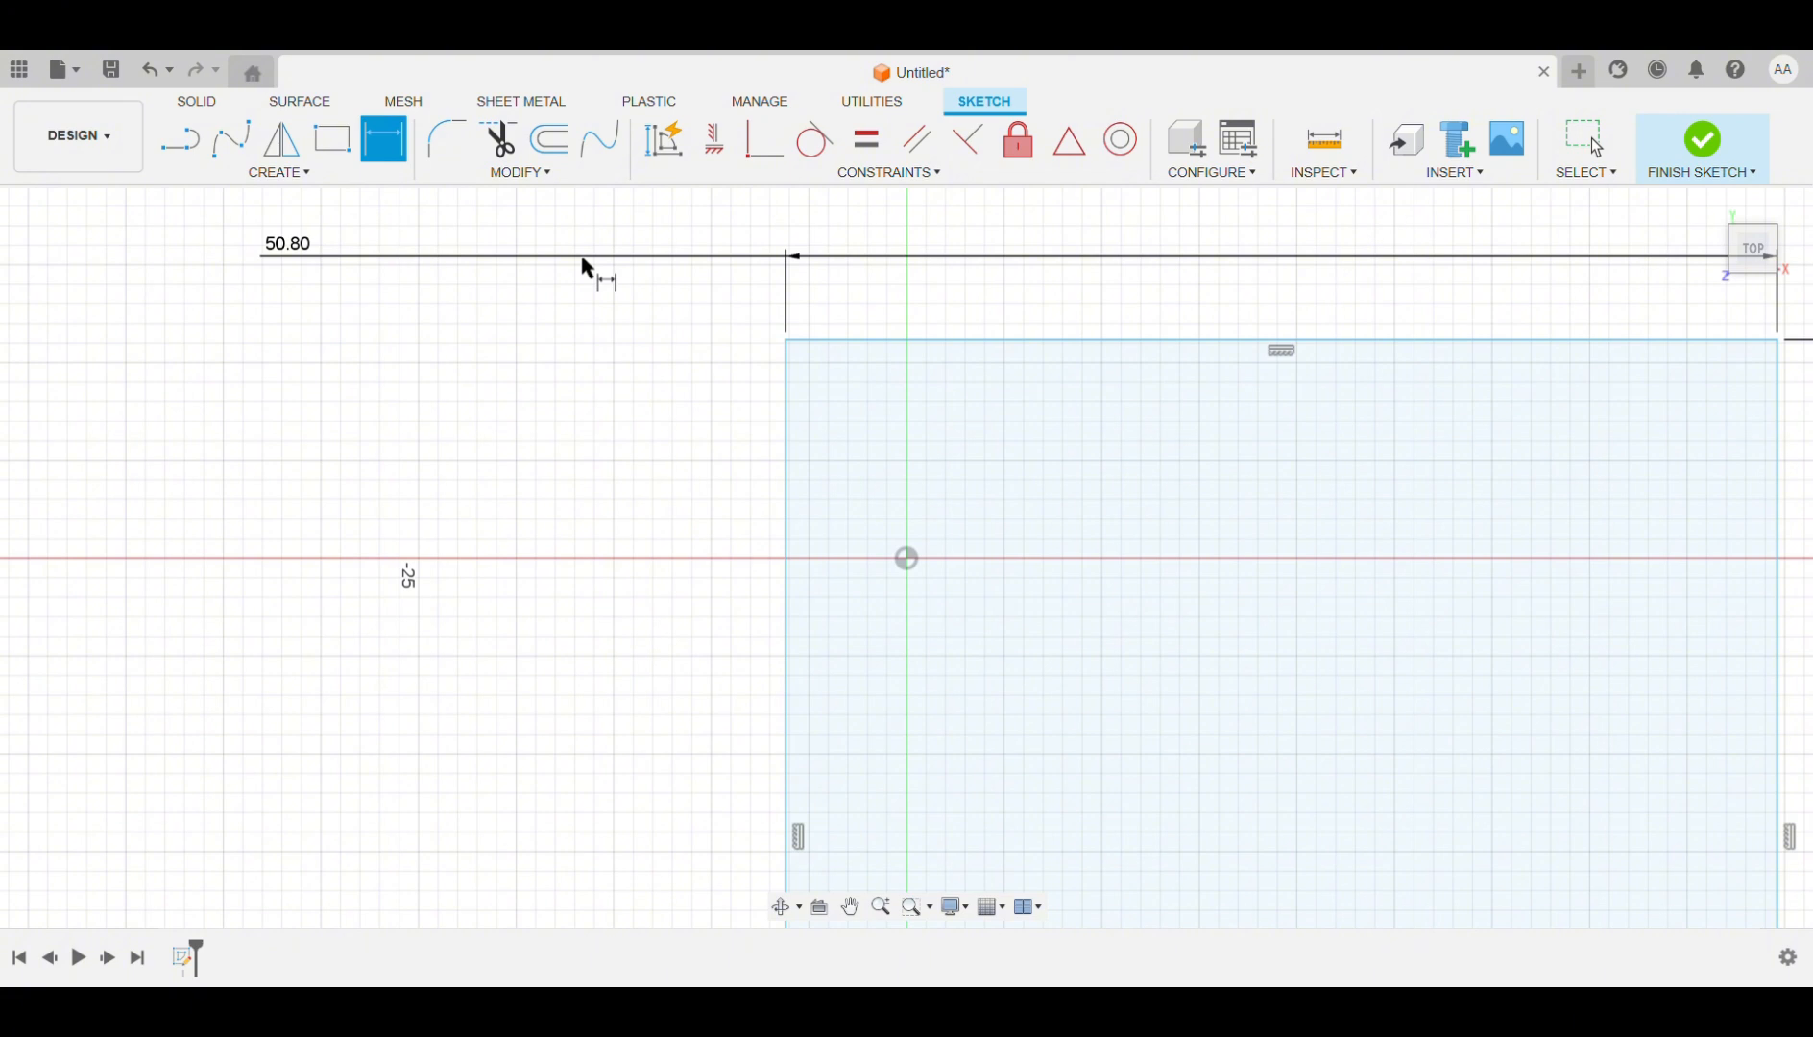
Dimension the vertical distance from the origin to the square's upper edge so that the square is centred vertically on the origin.
scroll(633, 387, up, 3)
scroll(651, 330, down, 7)
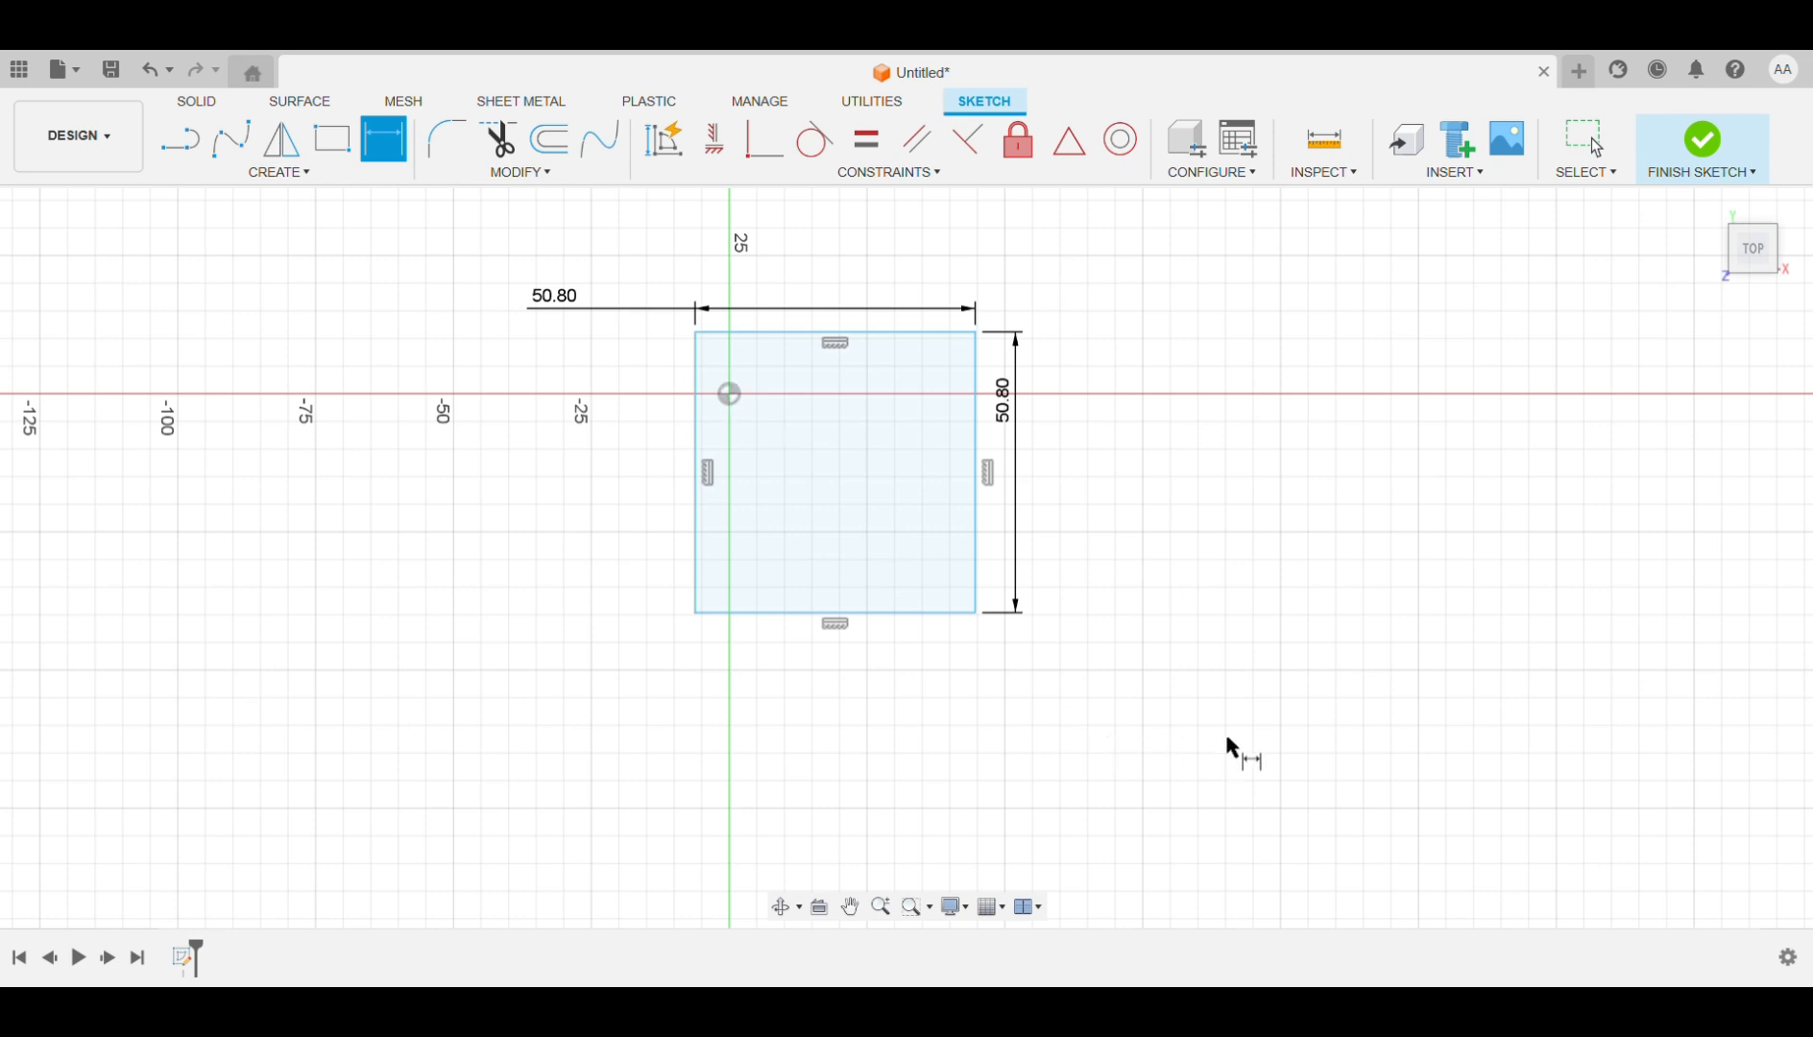
scroll(1258, 734, down, 1)
scroll(931, 579, up, 3)
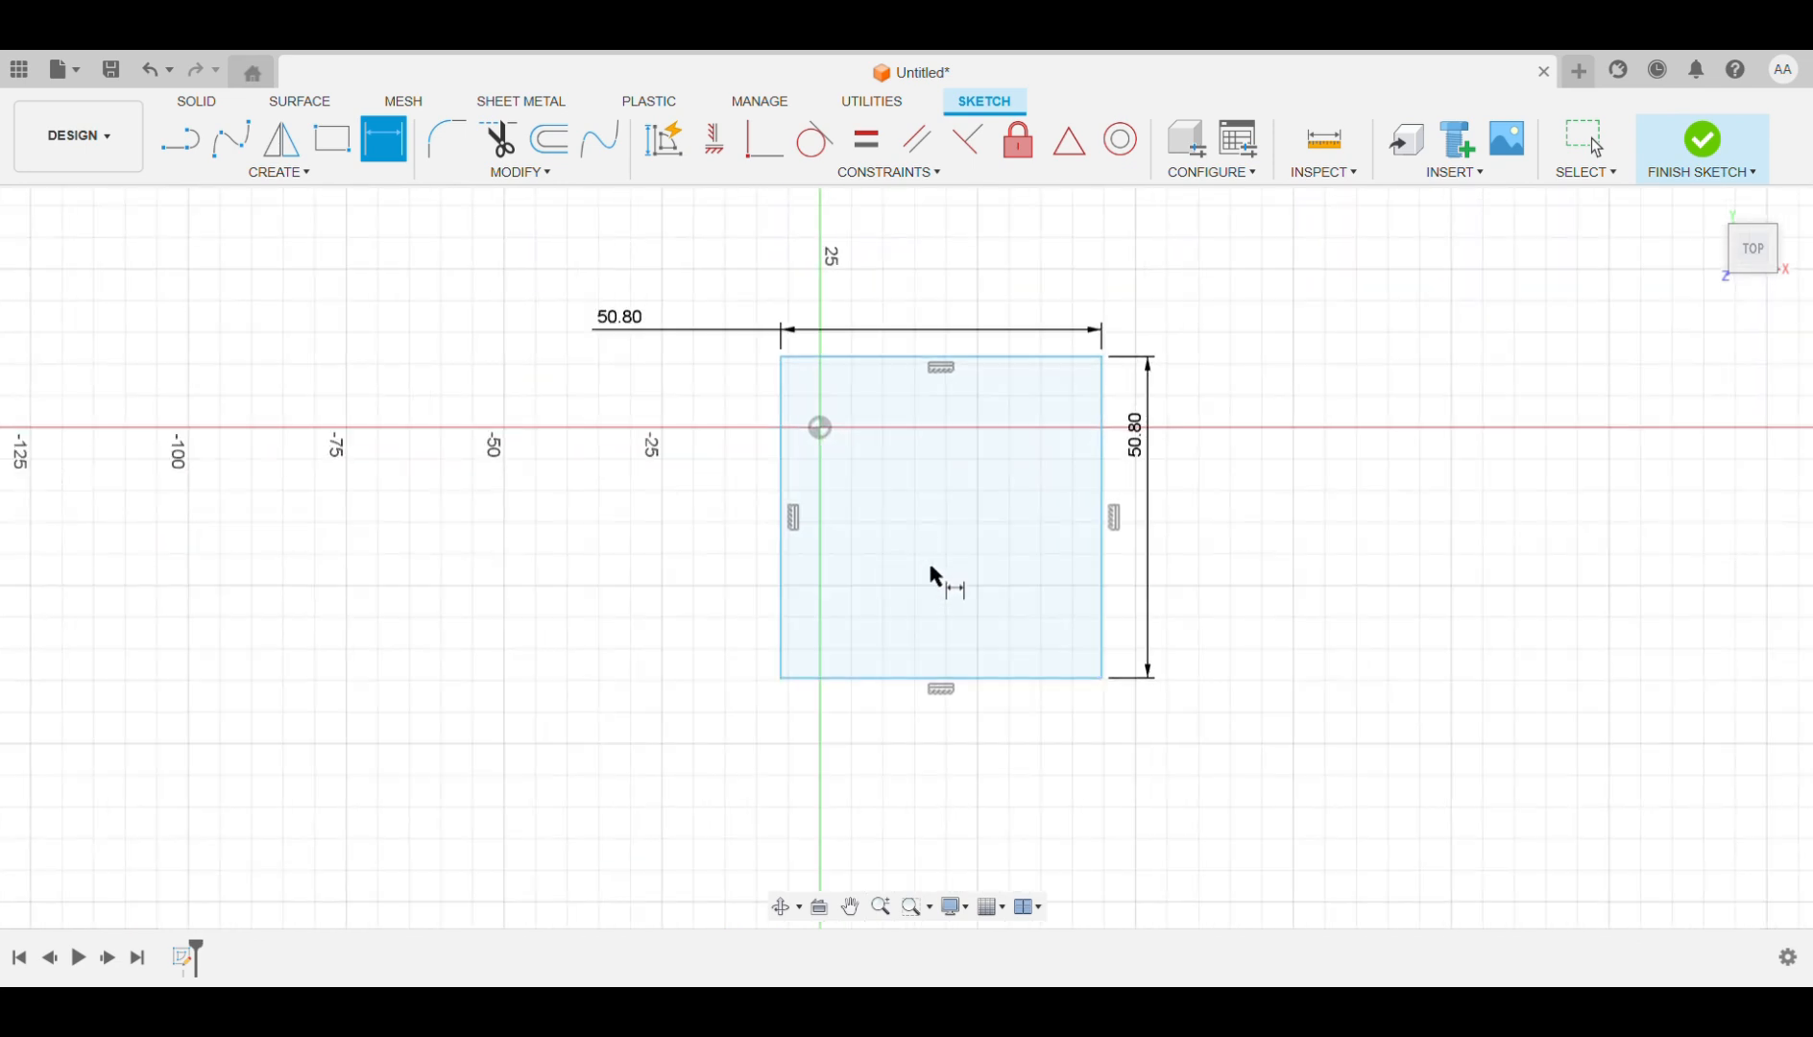
click(808, 412)
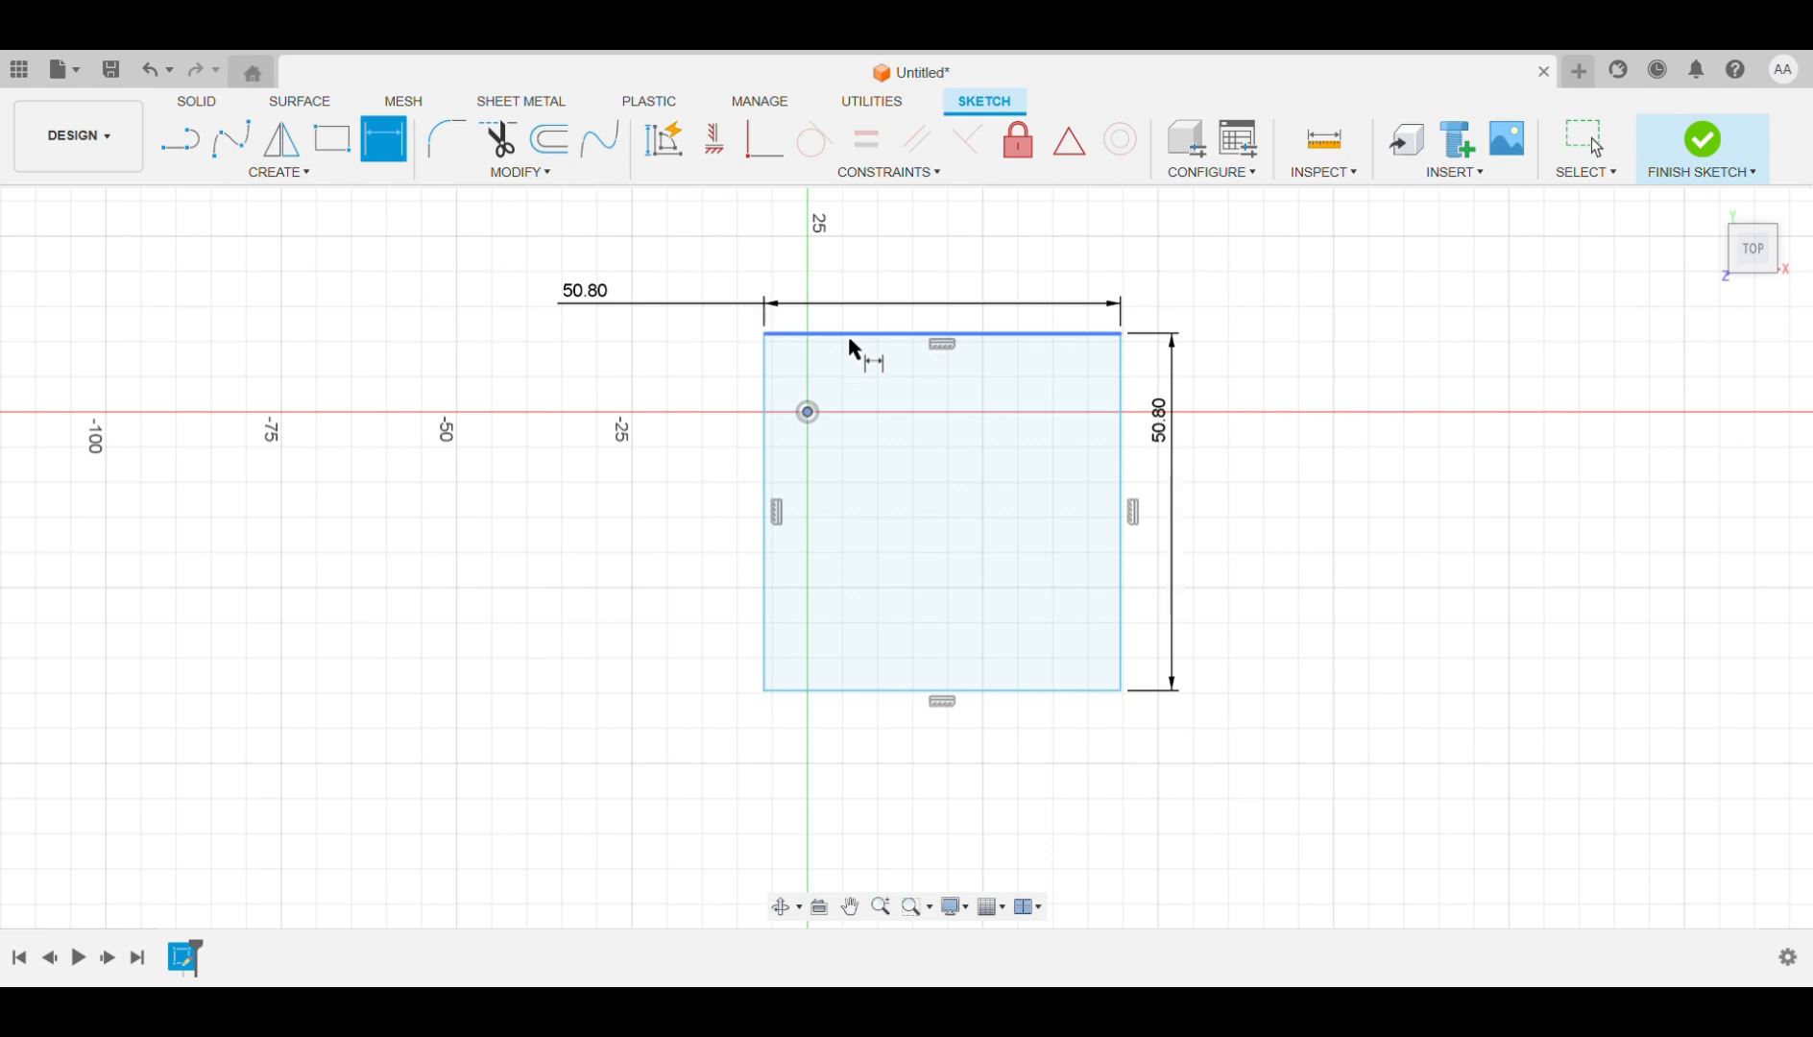
click(849, 334)
key(Escape)
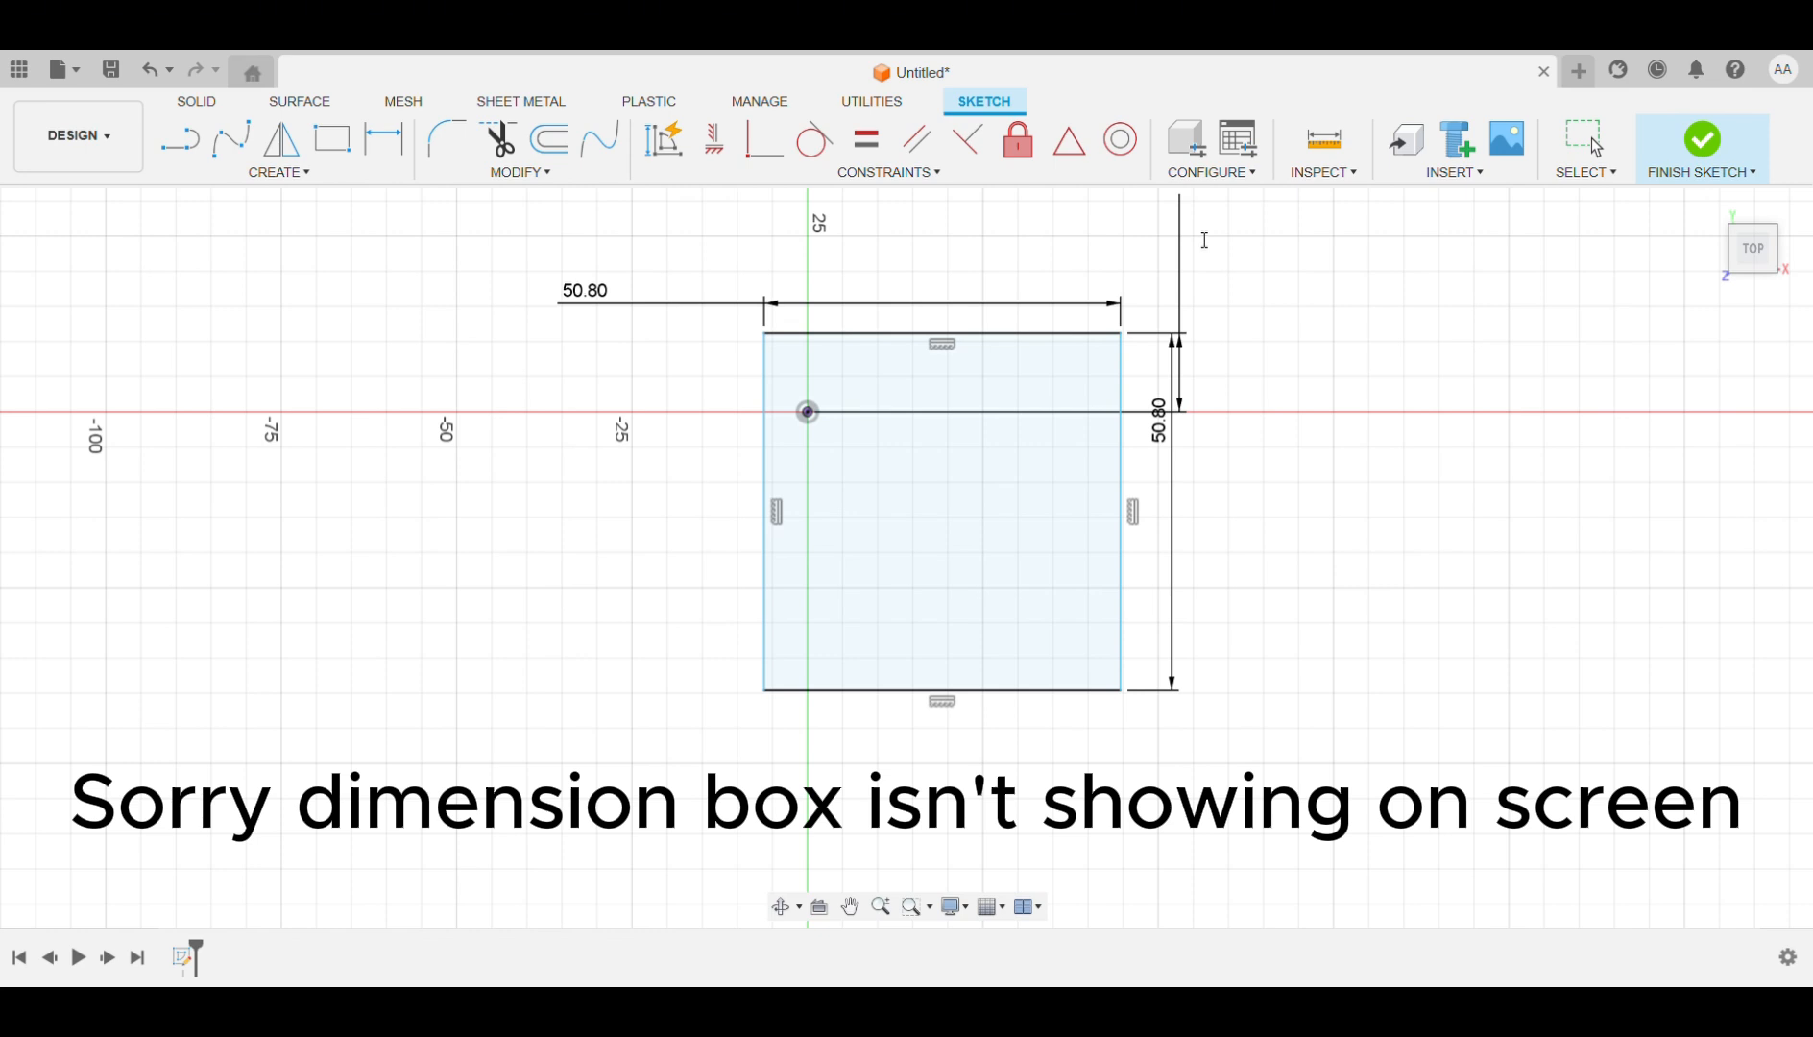
key(Return)
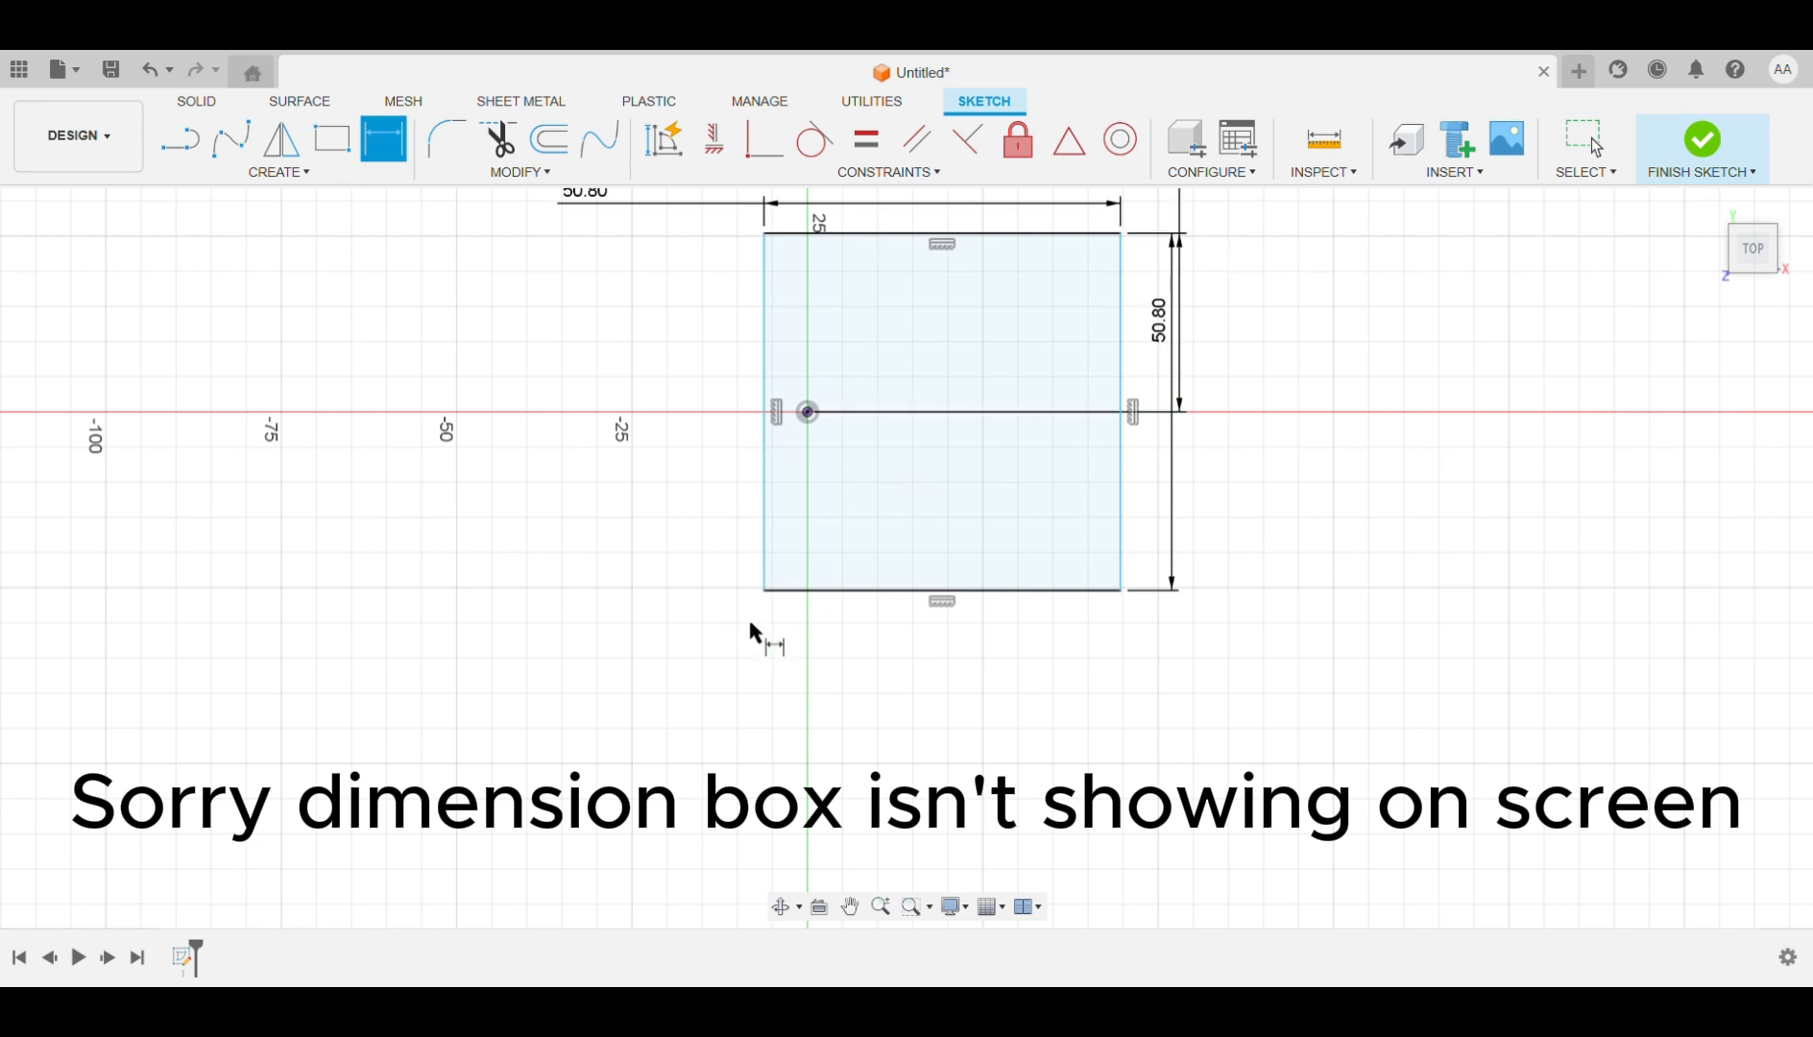
Set the distance from the origin to the square's right edge to 25.40 mm with an expression, and finish the sketch.
scroll(748, 622, down, 3)
scroll(794, 445, up, 4)
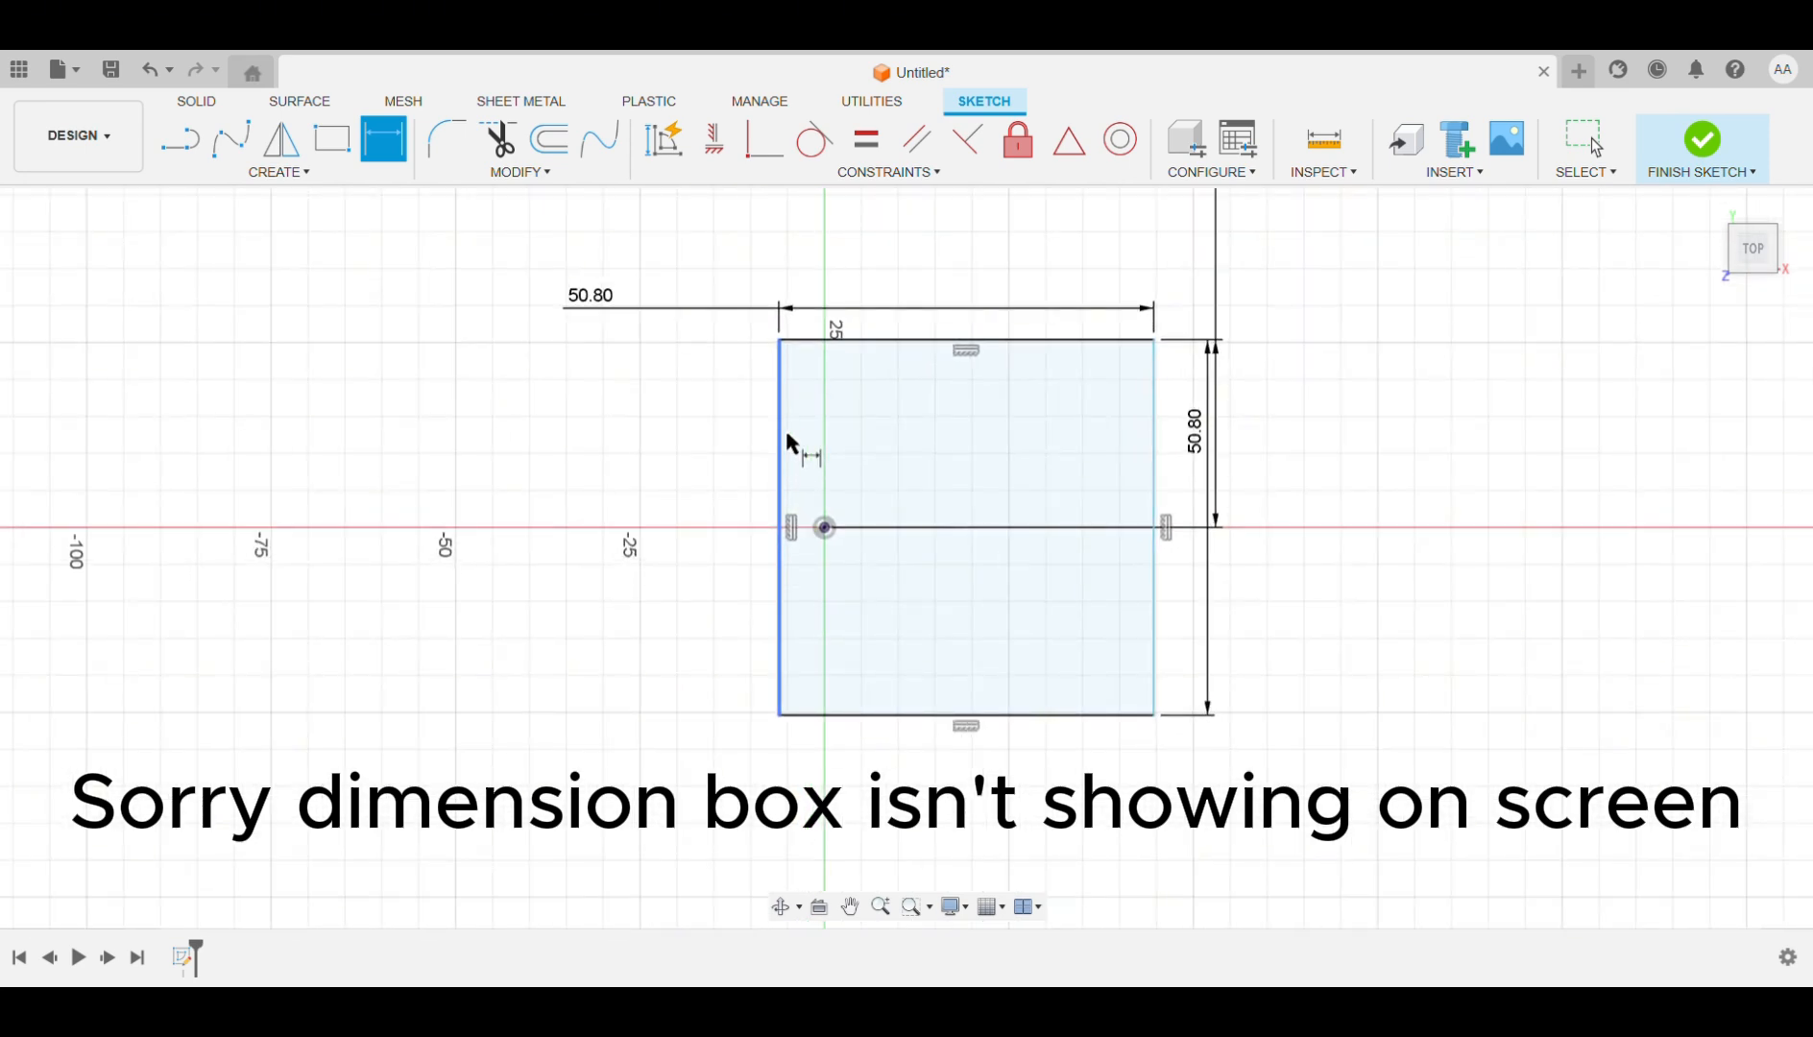
click(1152, 424)
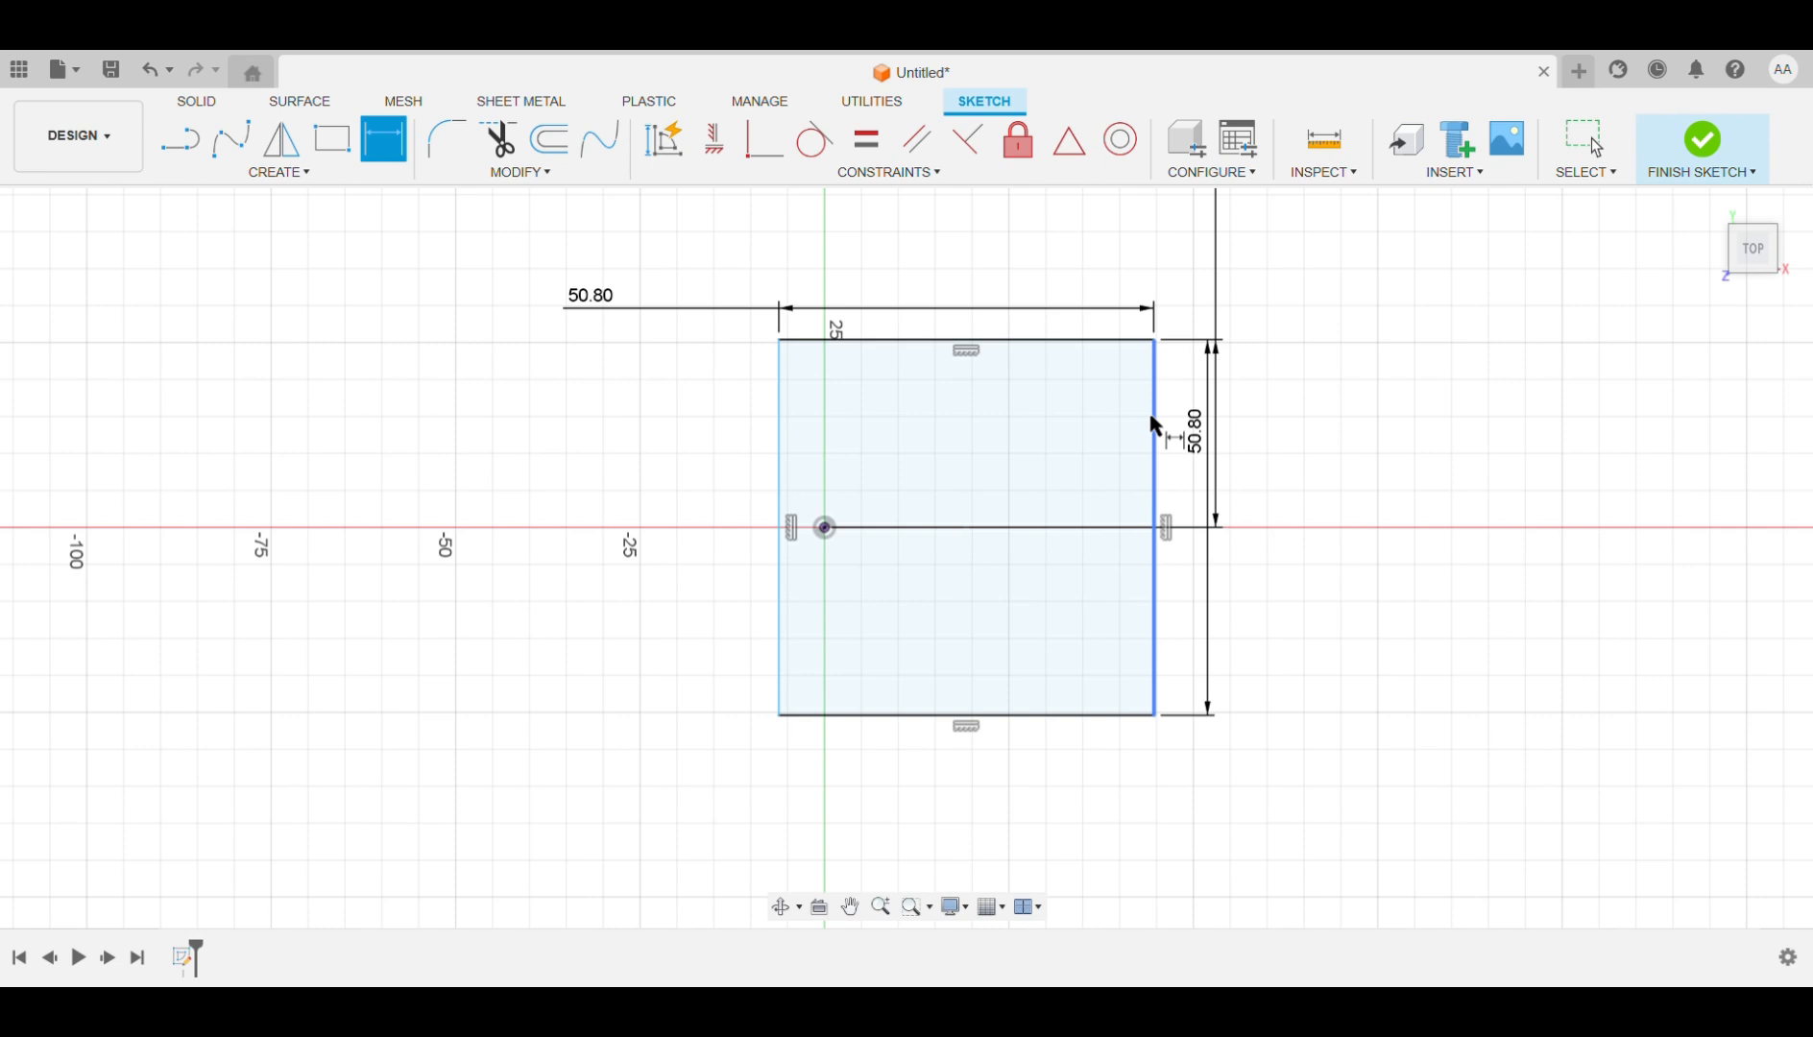
click(825, 527)
key(Escape)
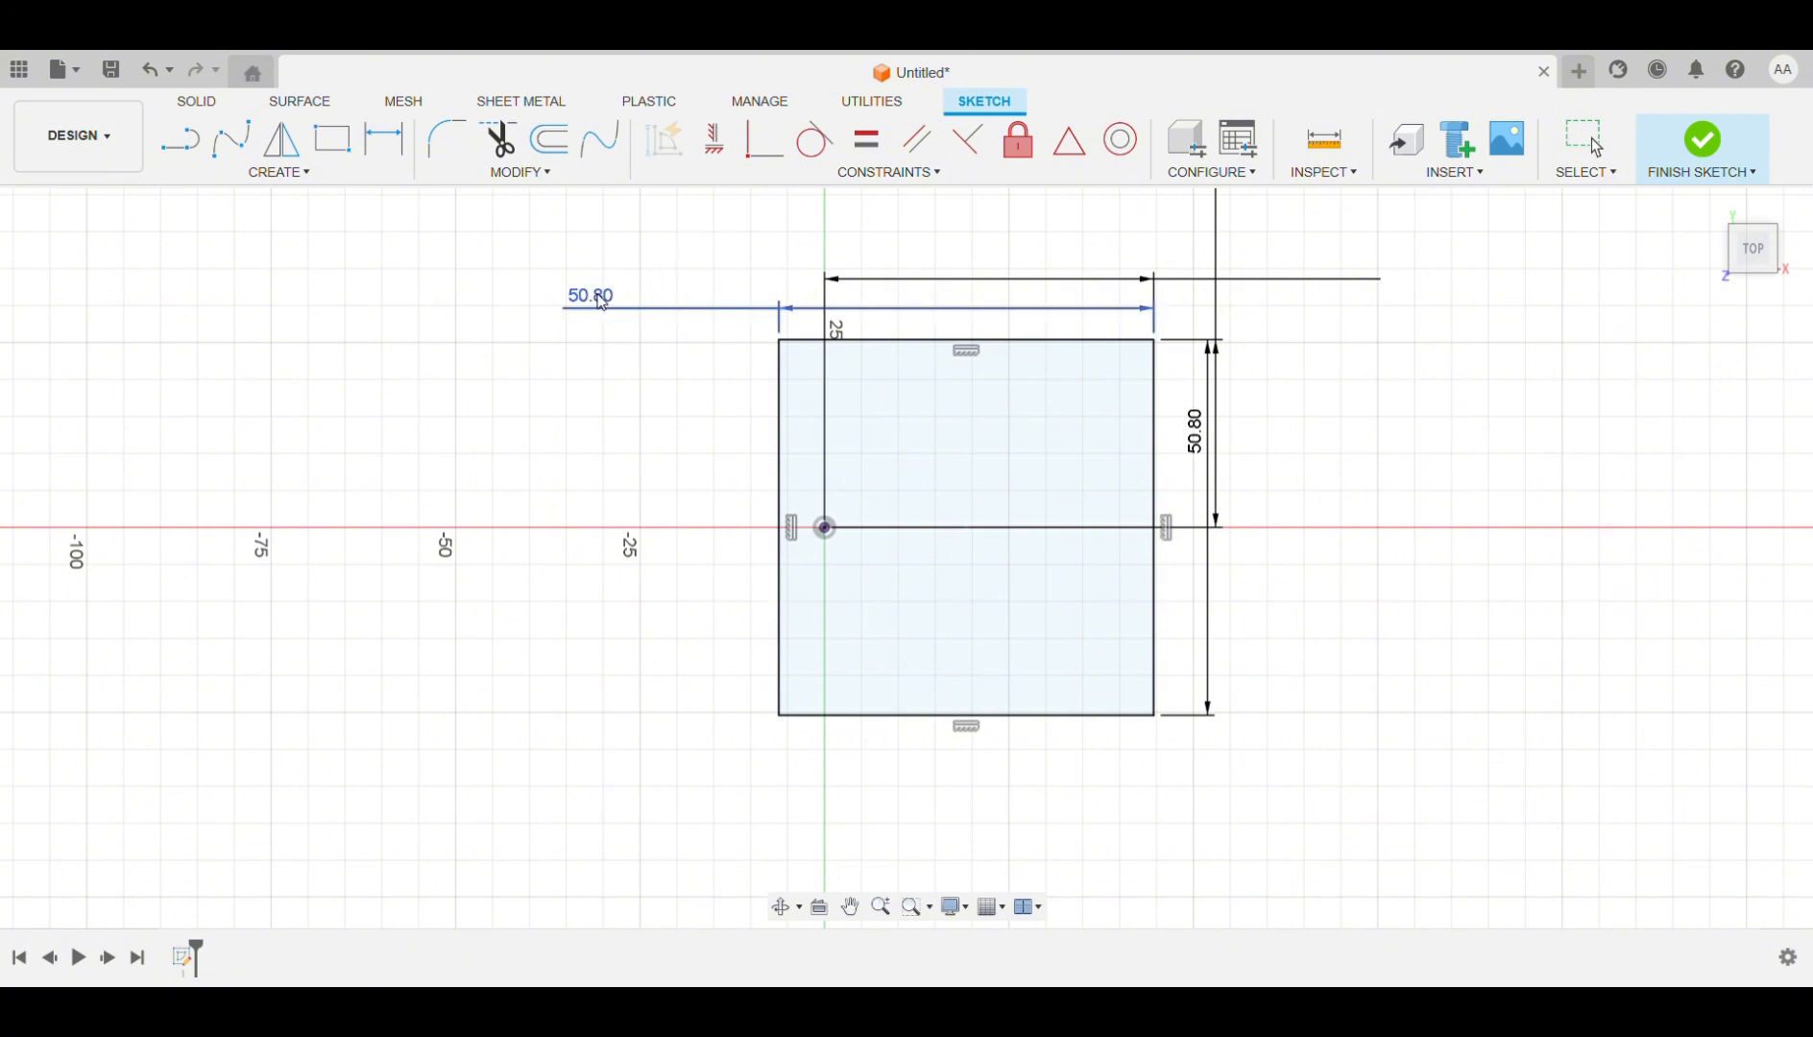
key(Return)
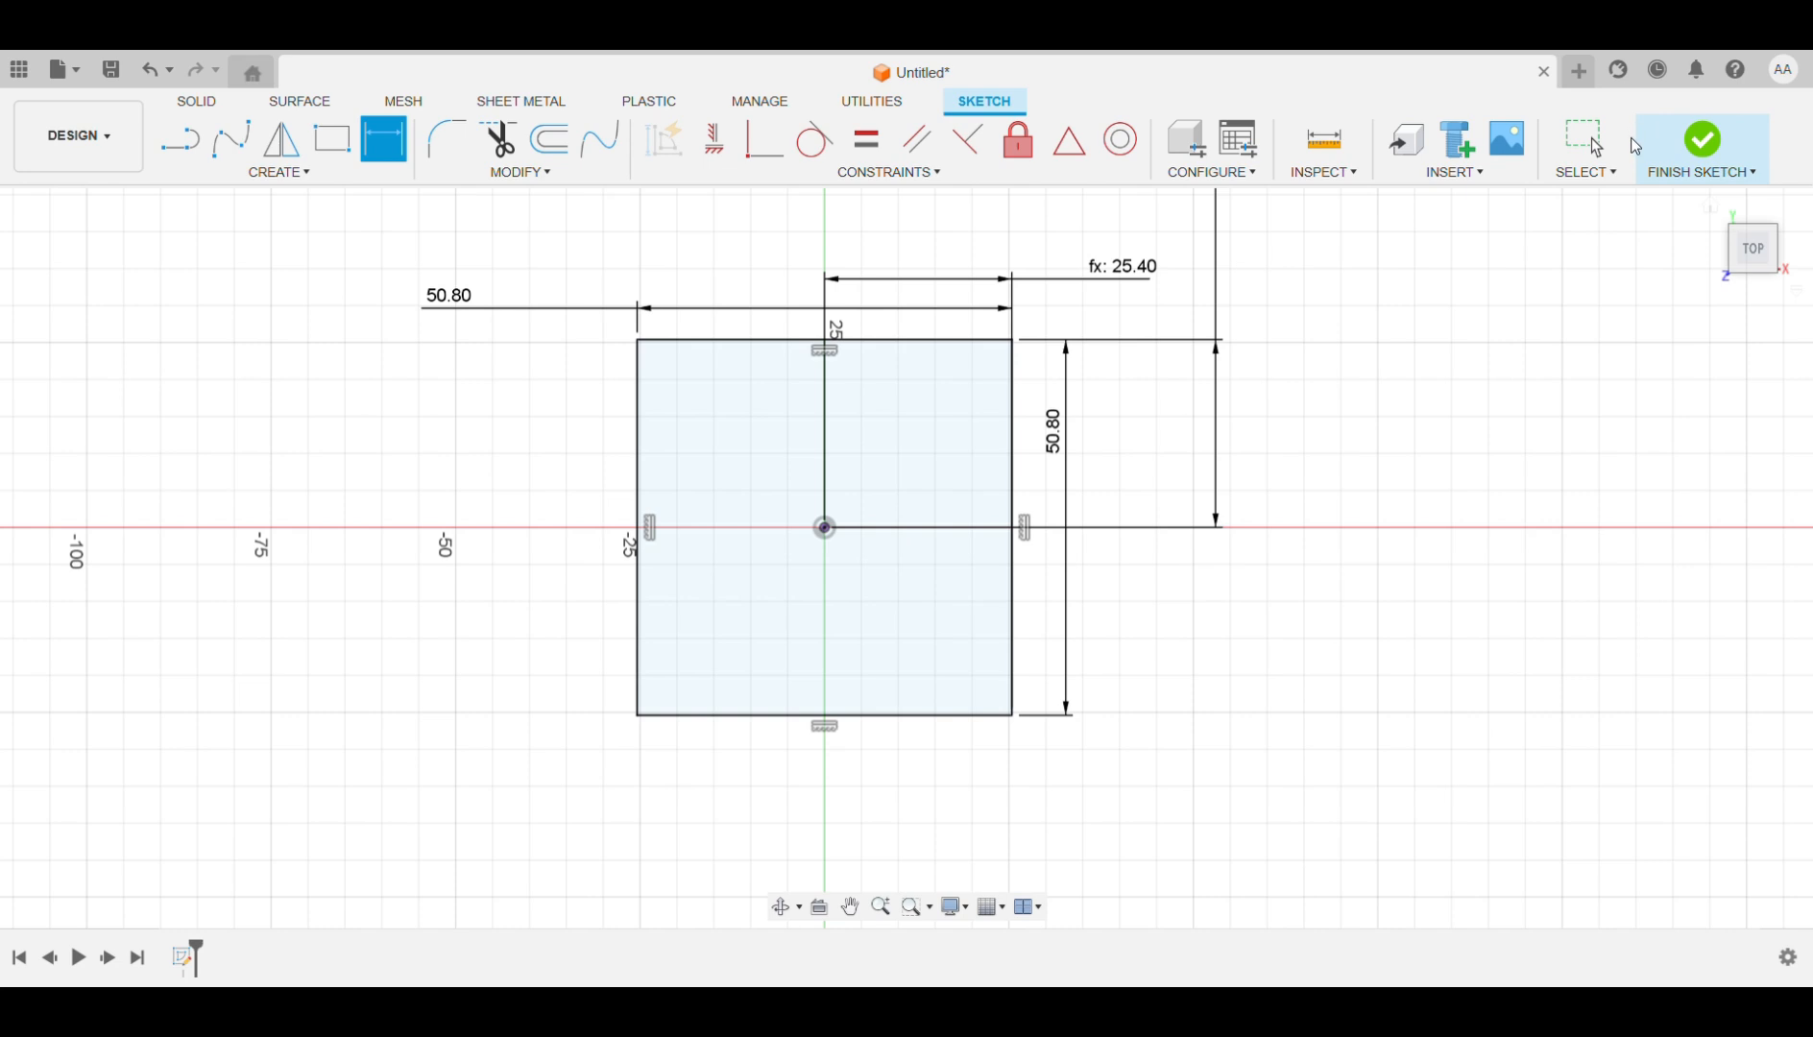
click(1711, 126)
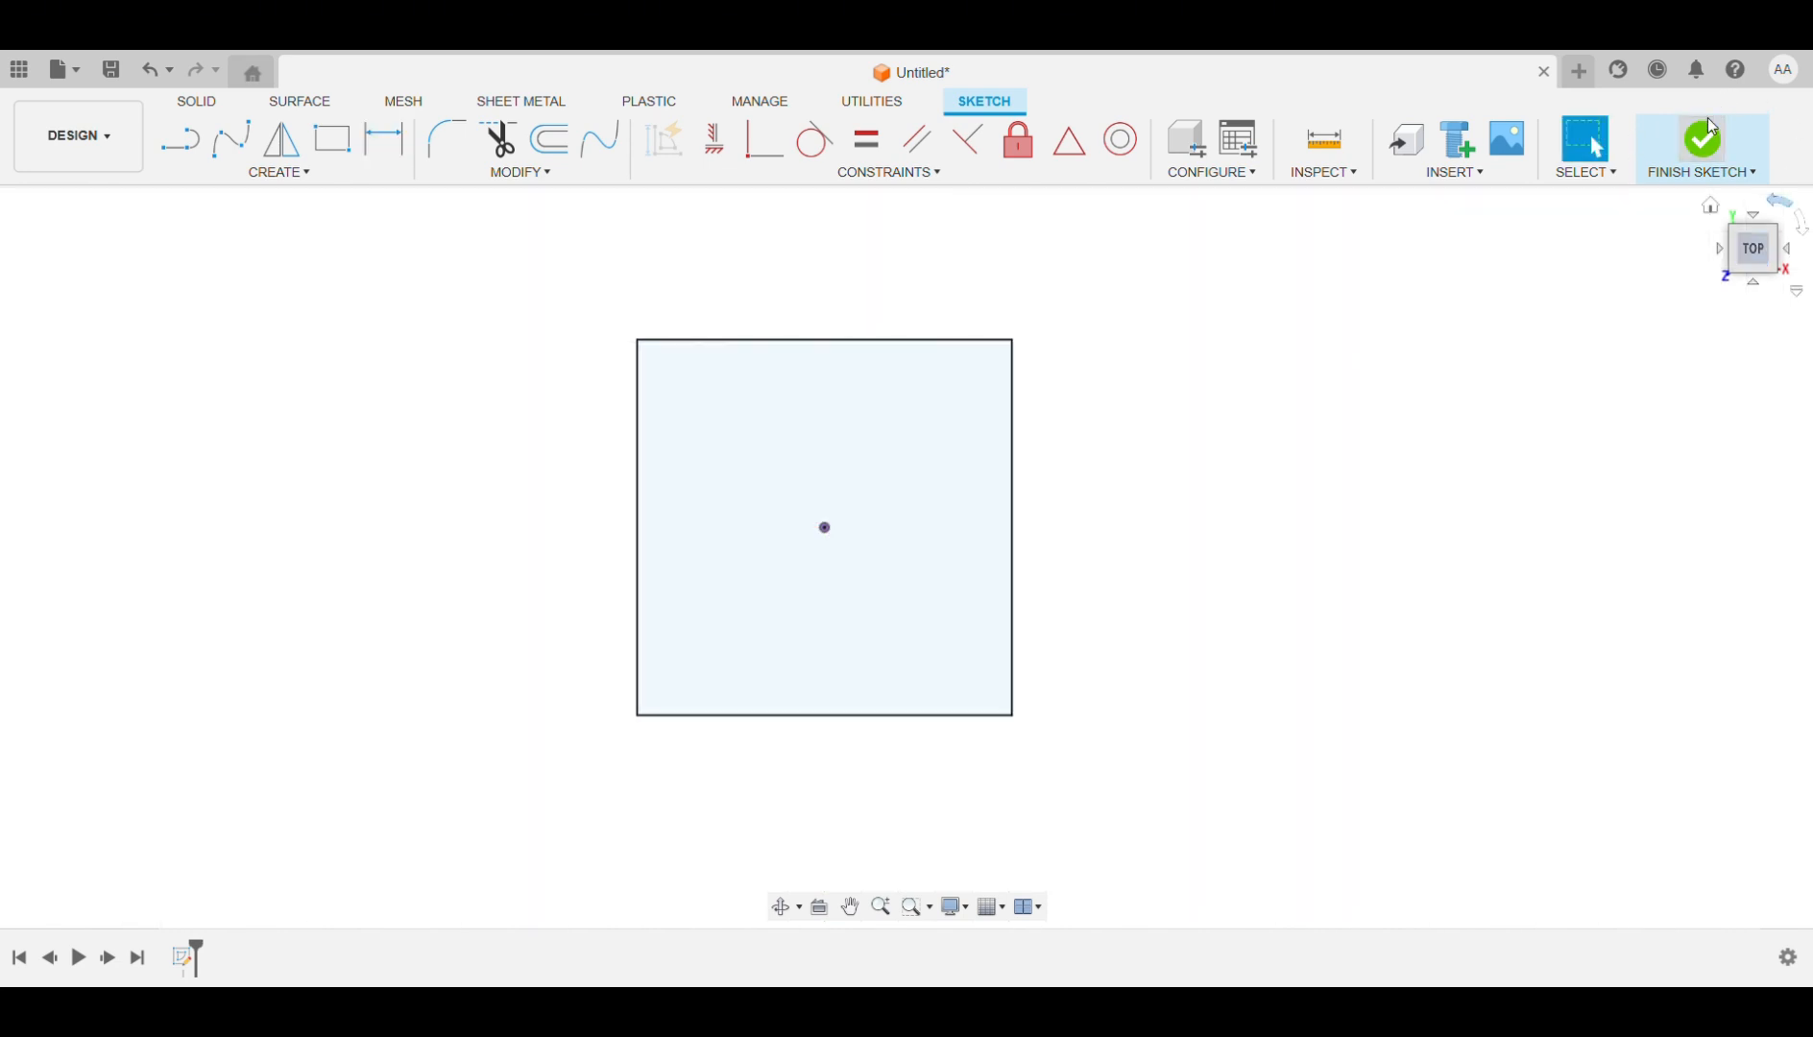
Extrude the square profile 50.80 mm upward into a solid cube.
drag(1758, 249, 1748, 203)
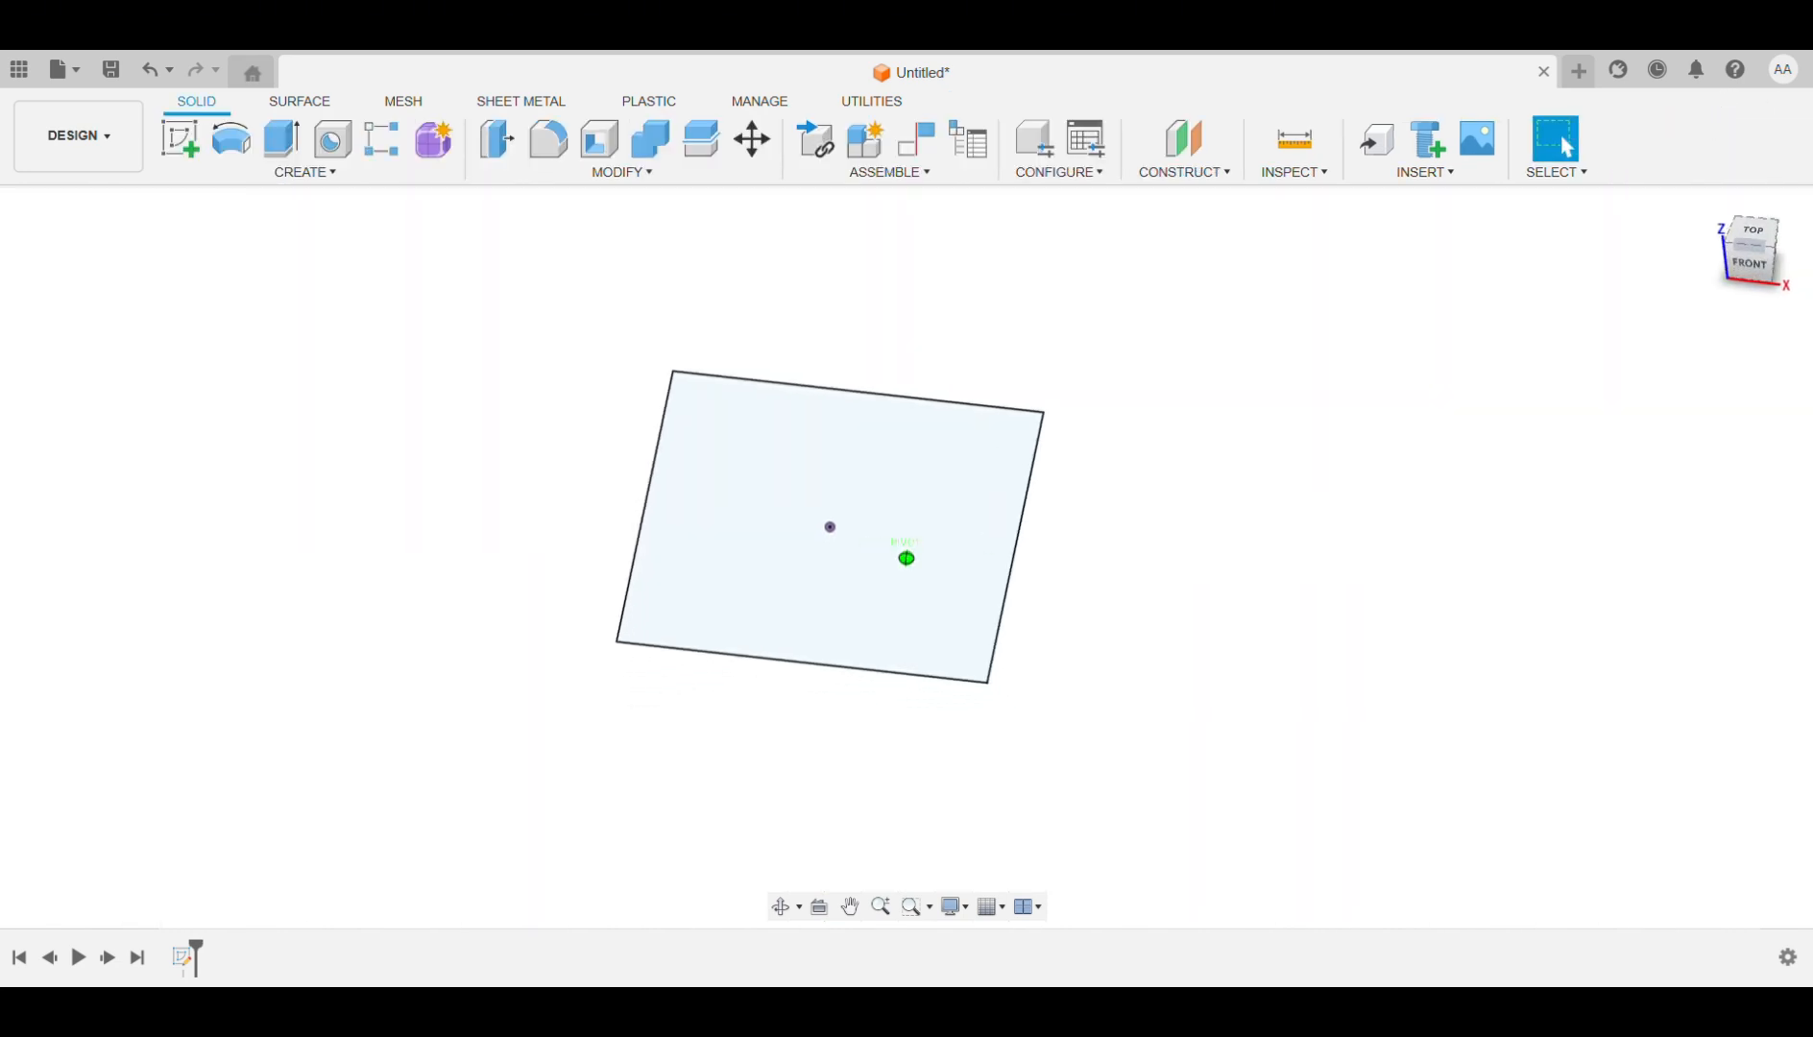
shift+middle_drag(907, 558, 860, 448)
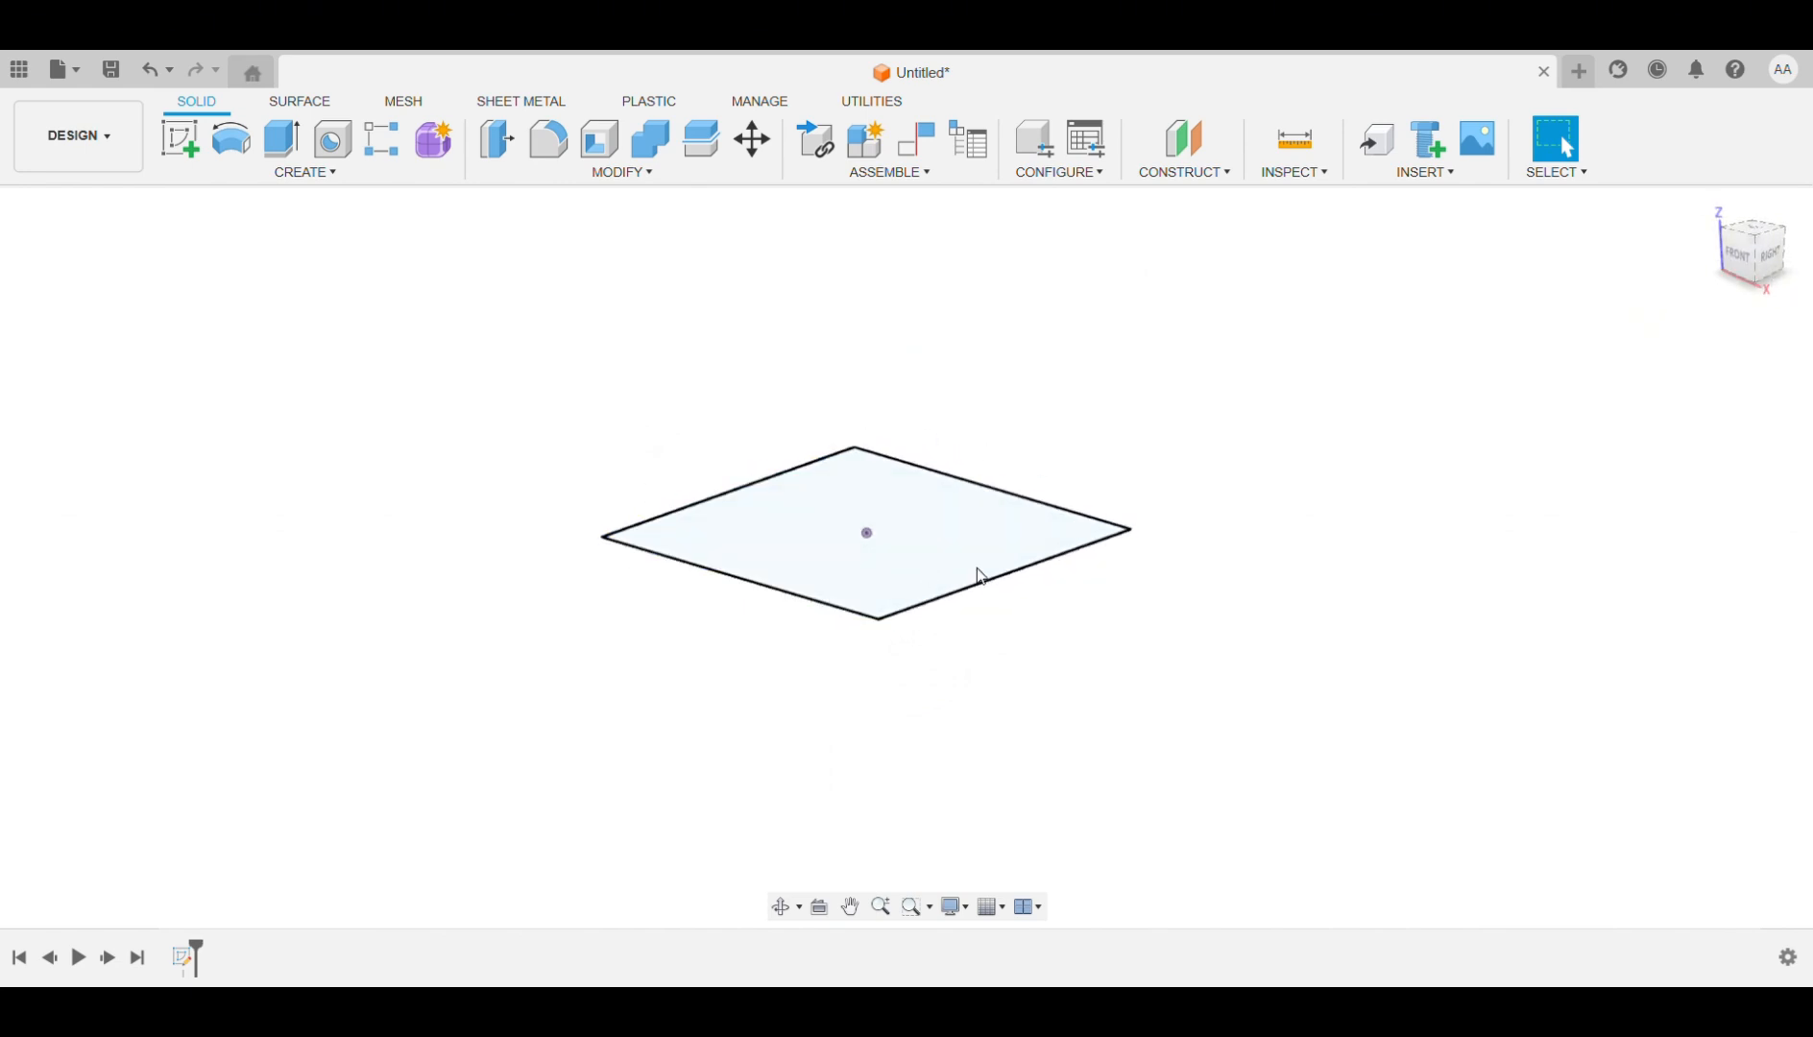
scroll(976, 574, up, 3)
scroll(979, 574, down, 5)
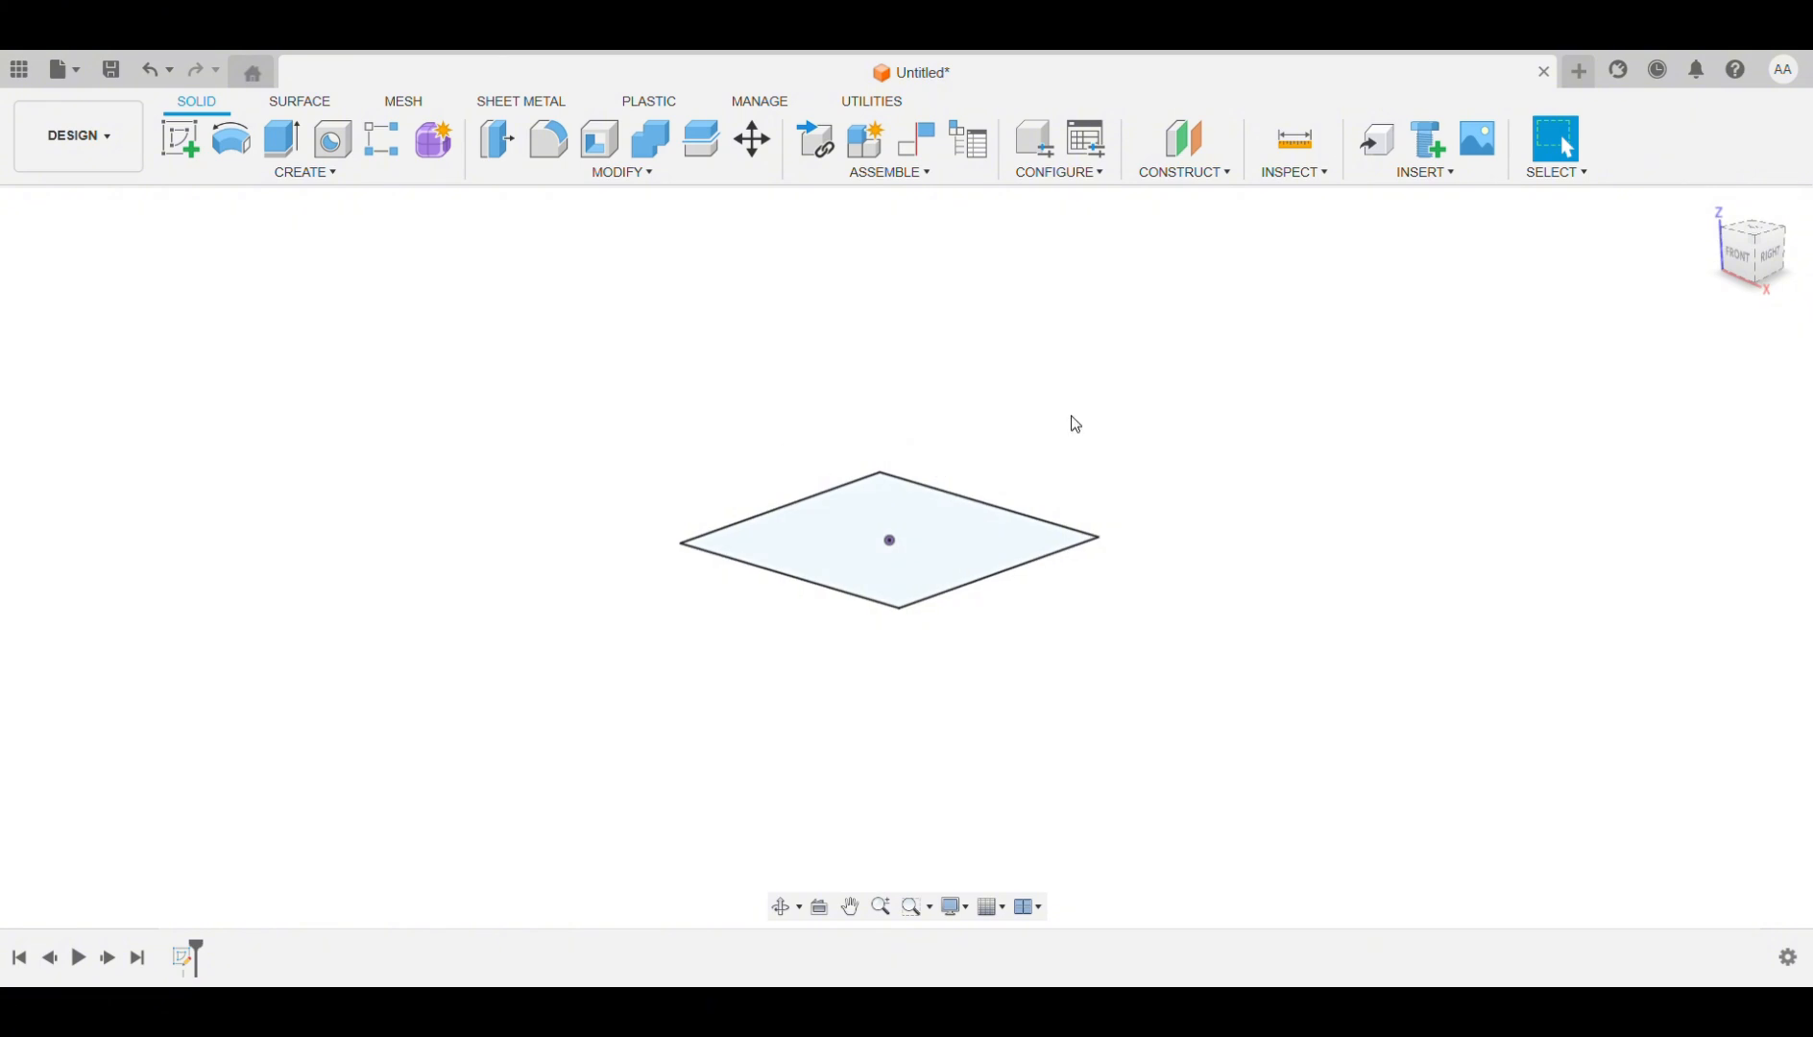
click(290, 145)
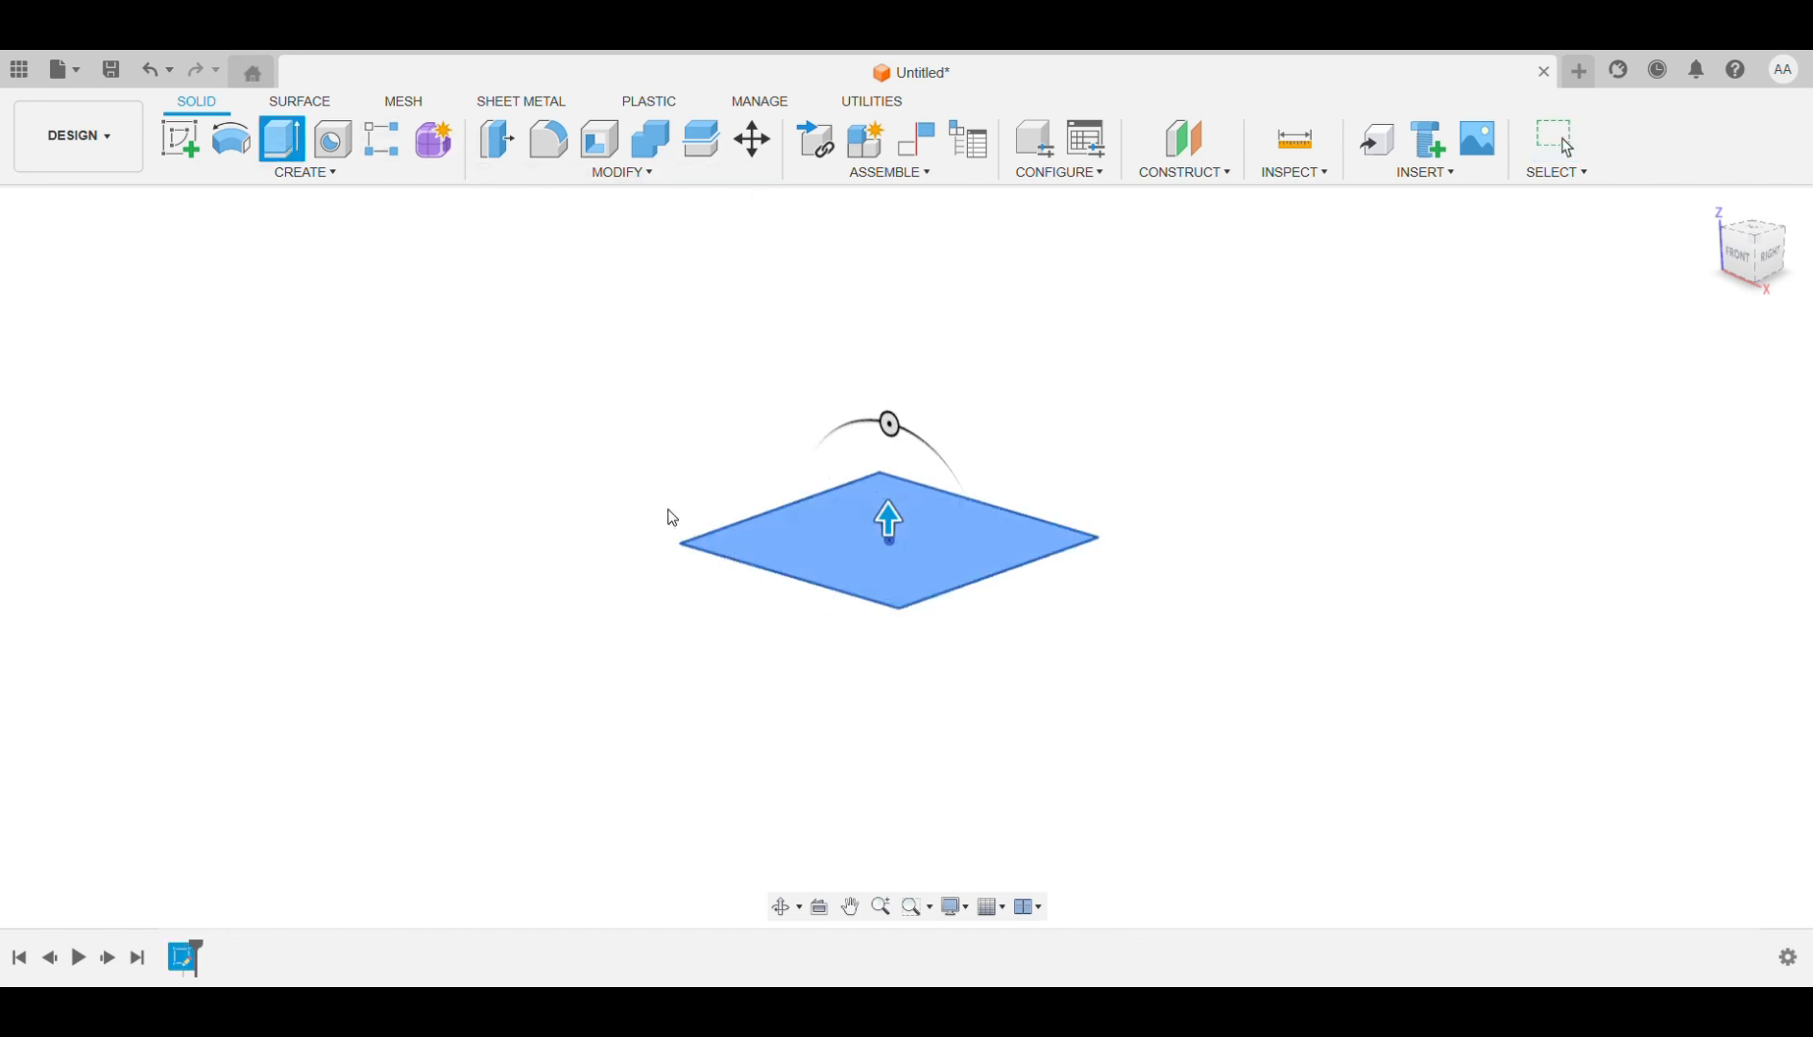
click(803, 544)
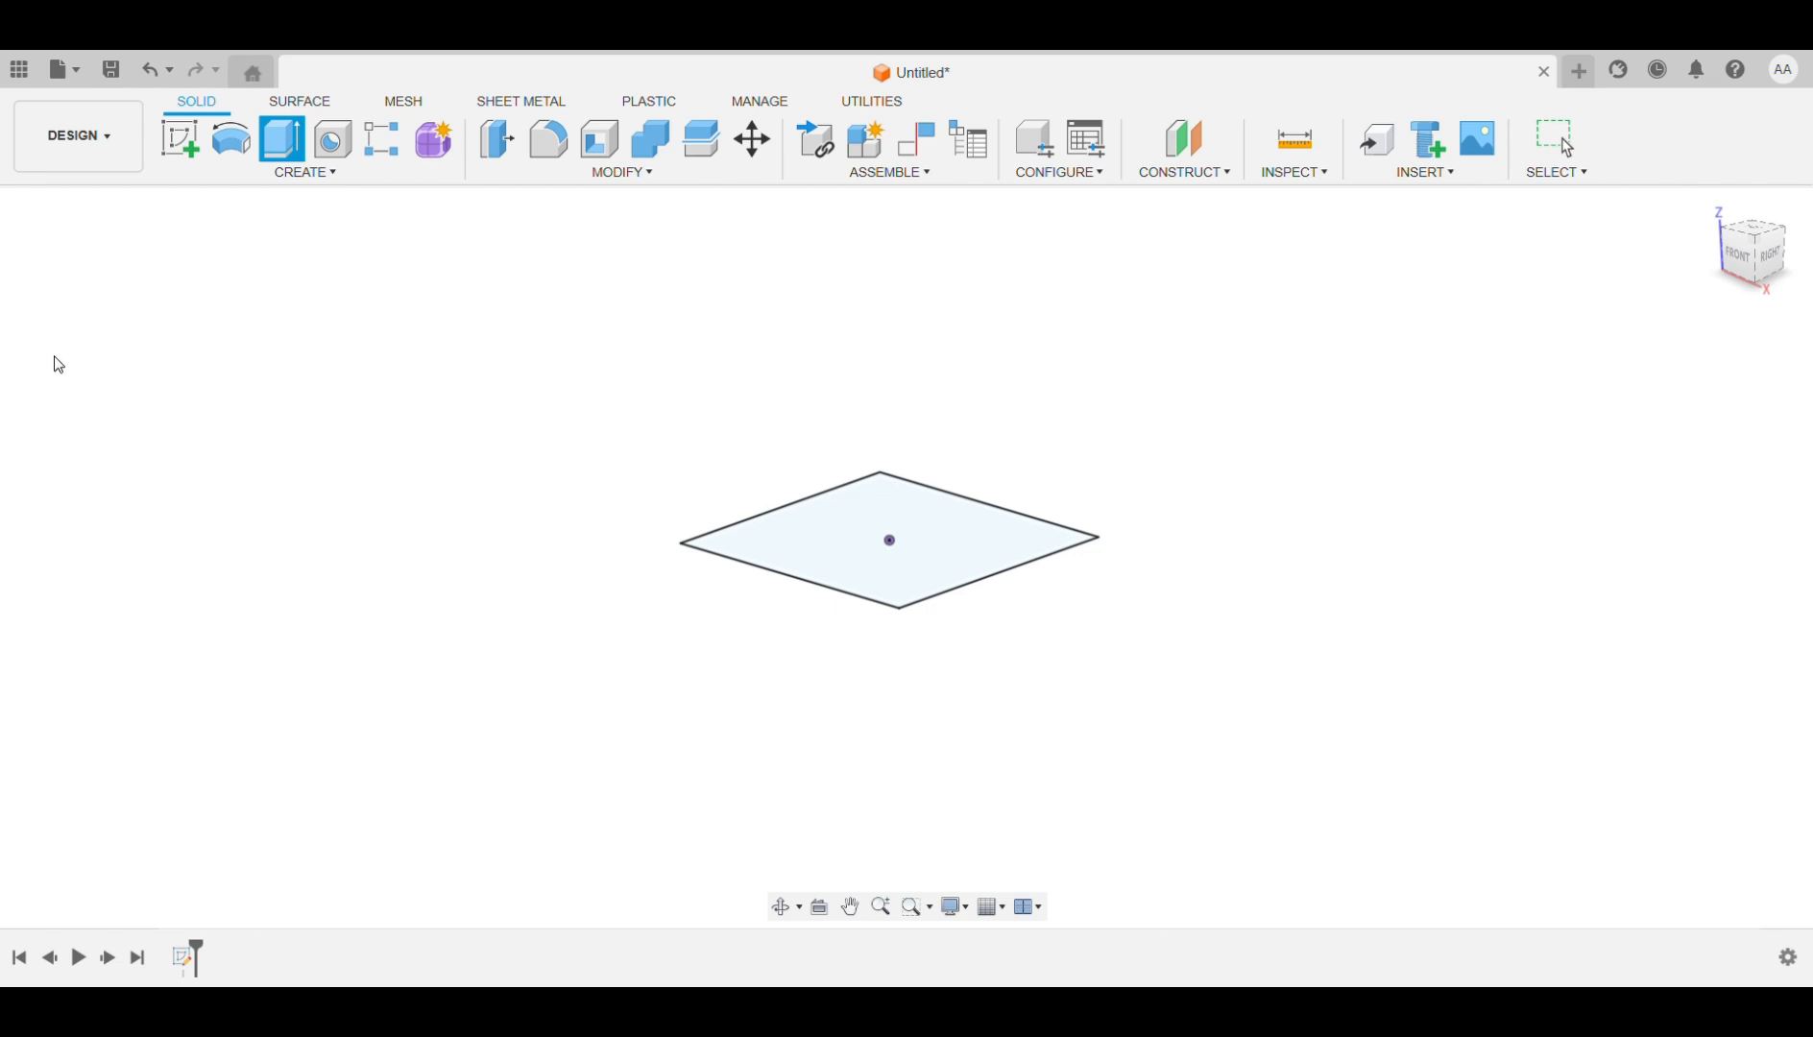
click(809, 544)
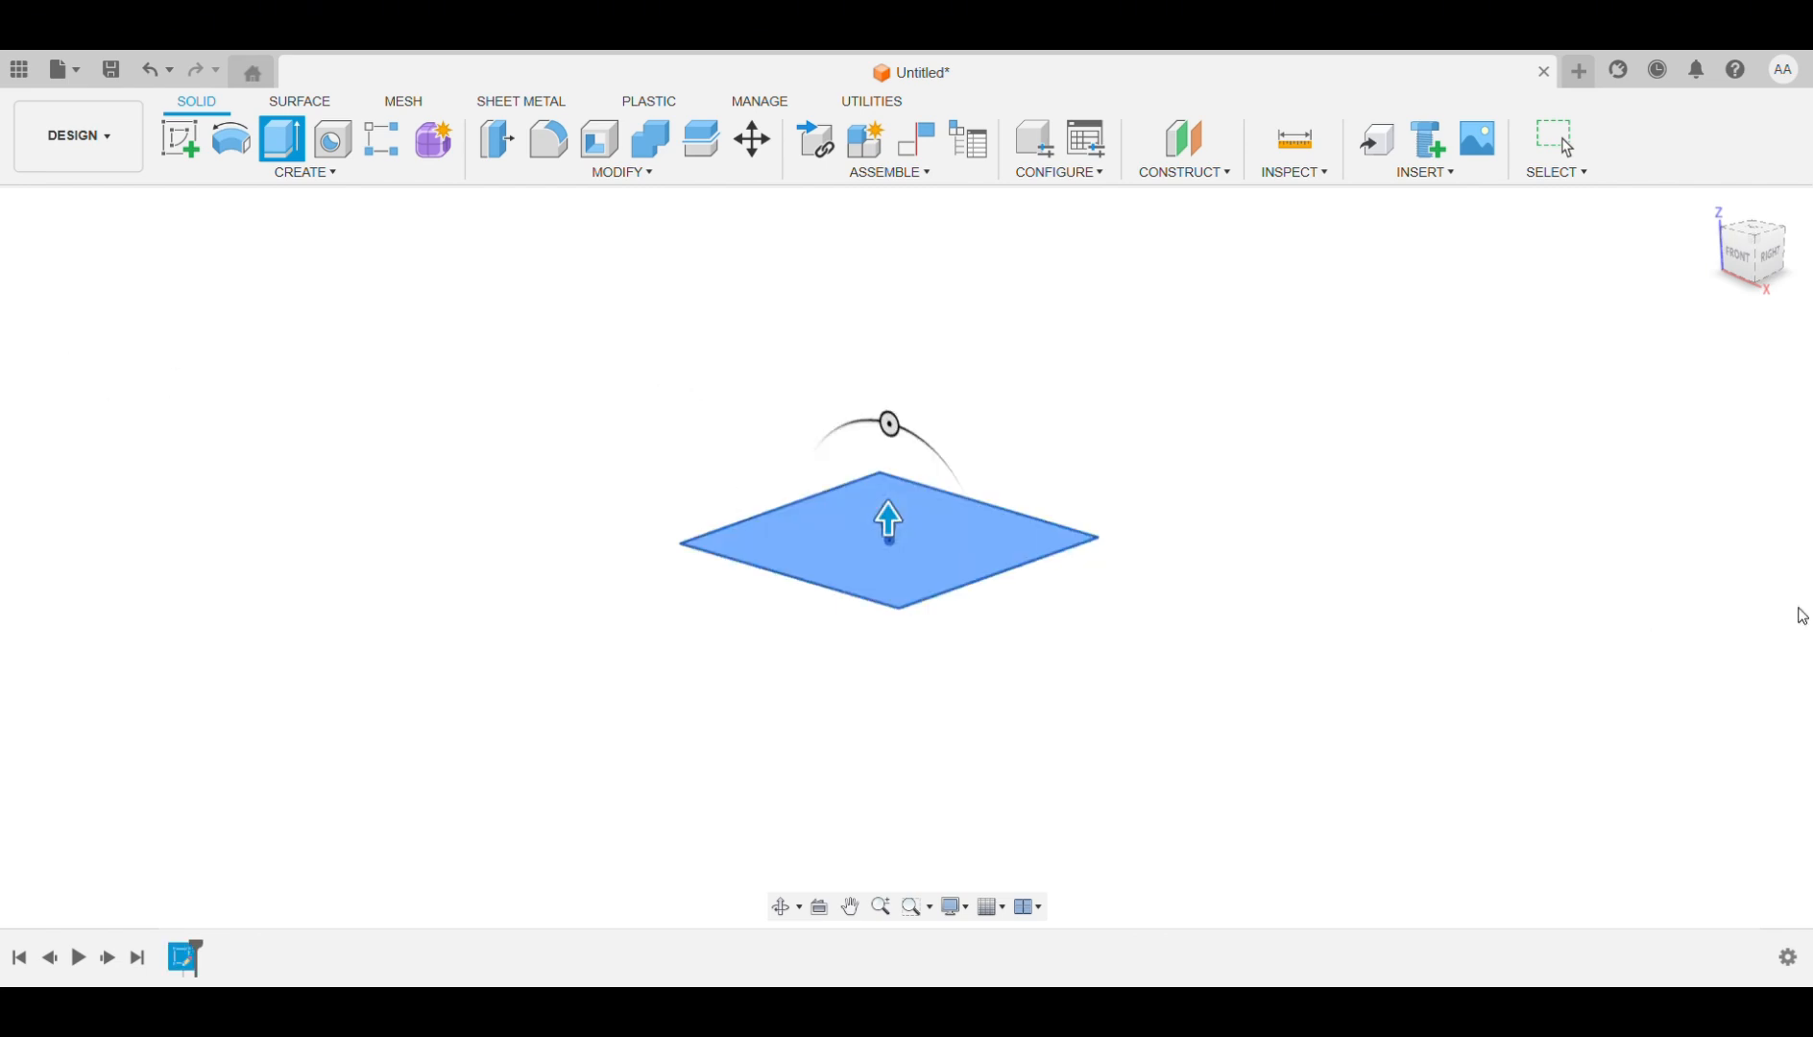
text(50.80)
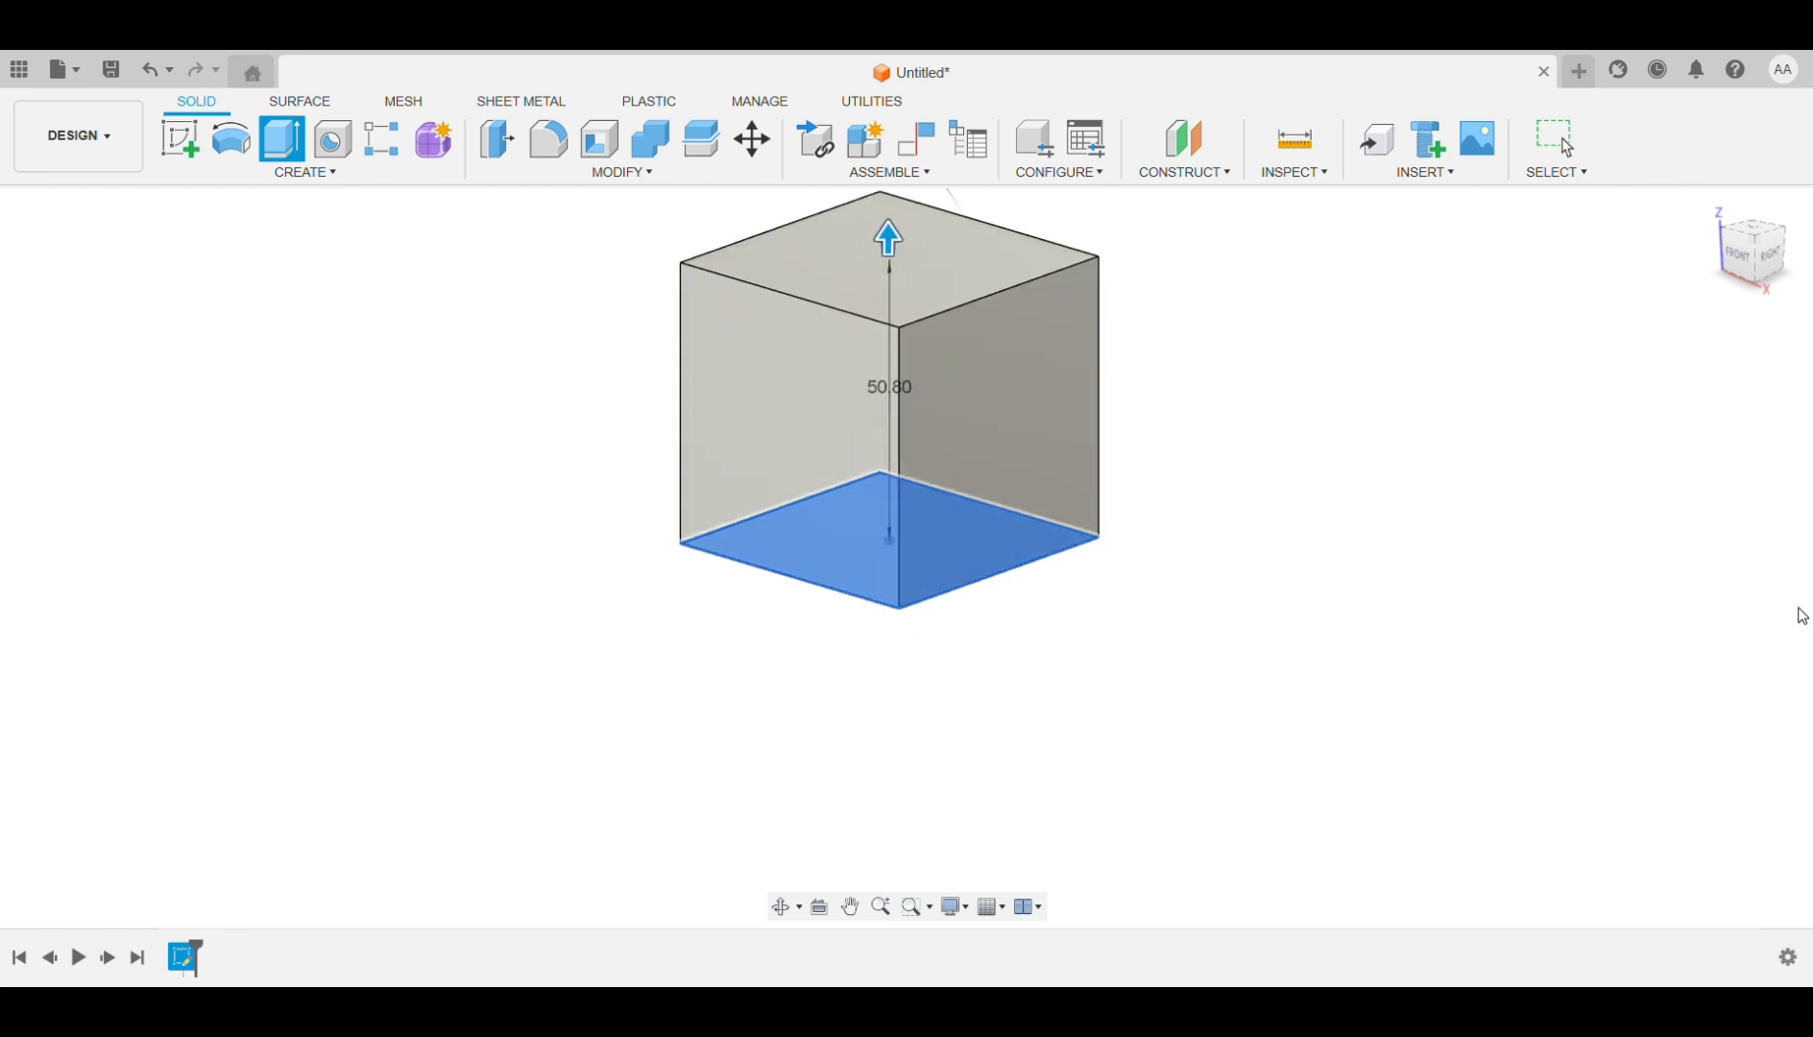
key(Return)
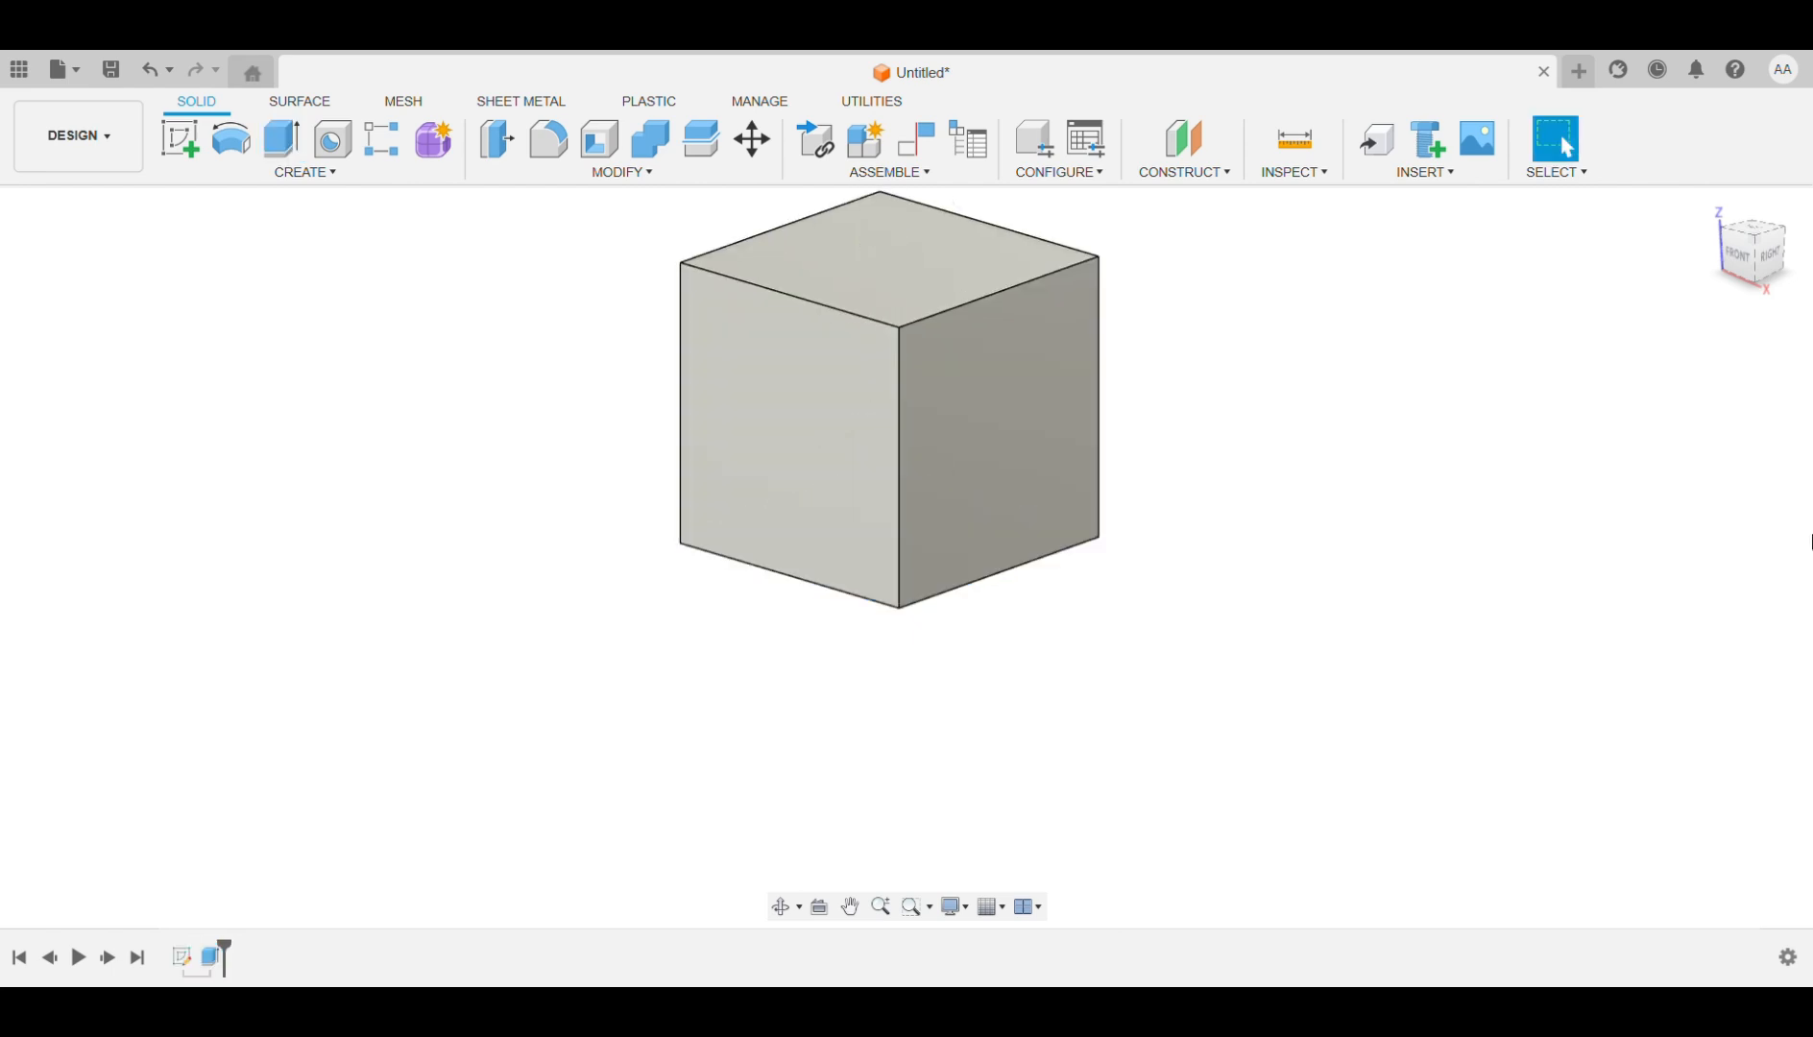
Start a sketch on the cube's top face and draw a circle centred on the origin.
mouse_move(1750, 255)
mouse_down()
mouse_move(1810, 327)
mouse_move(1726, 293)
mouse_move(1780, 329)
mouse_move(1779, 288)
mouse_move(1804, 331)
mouse_up()
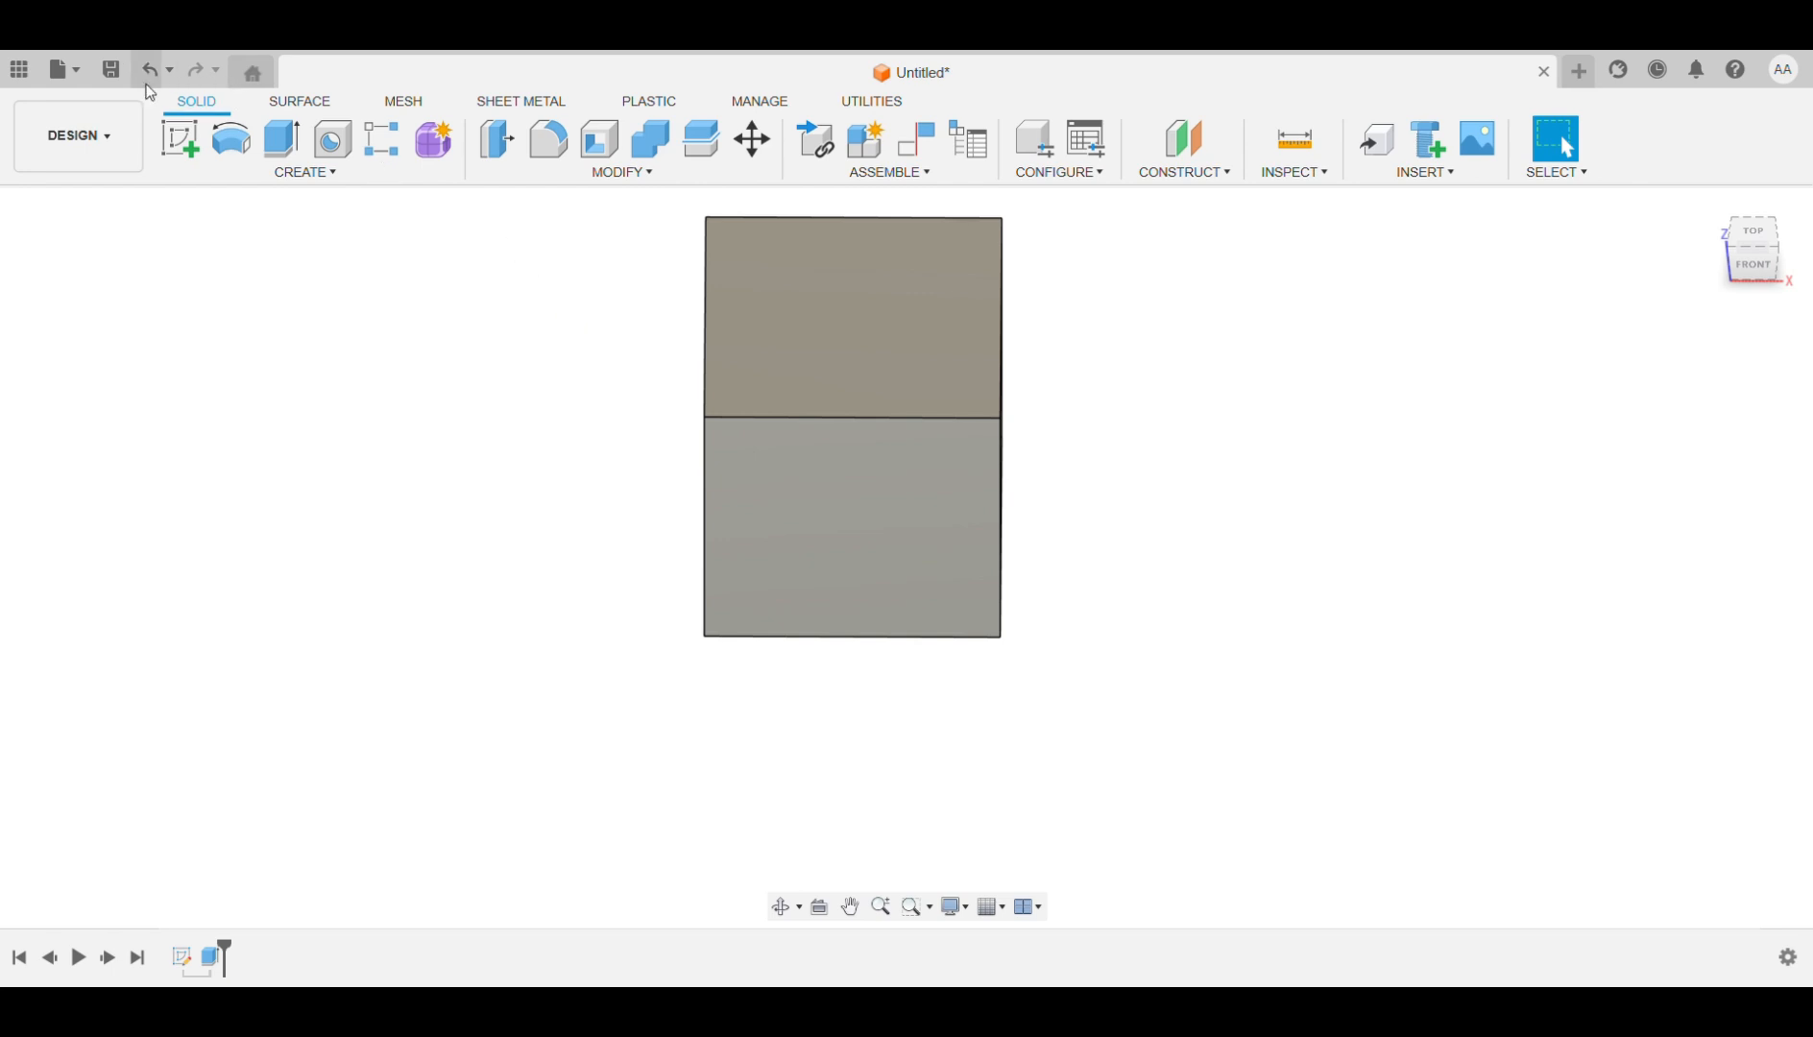
click(178, 139)
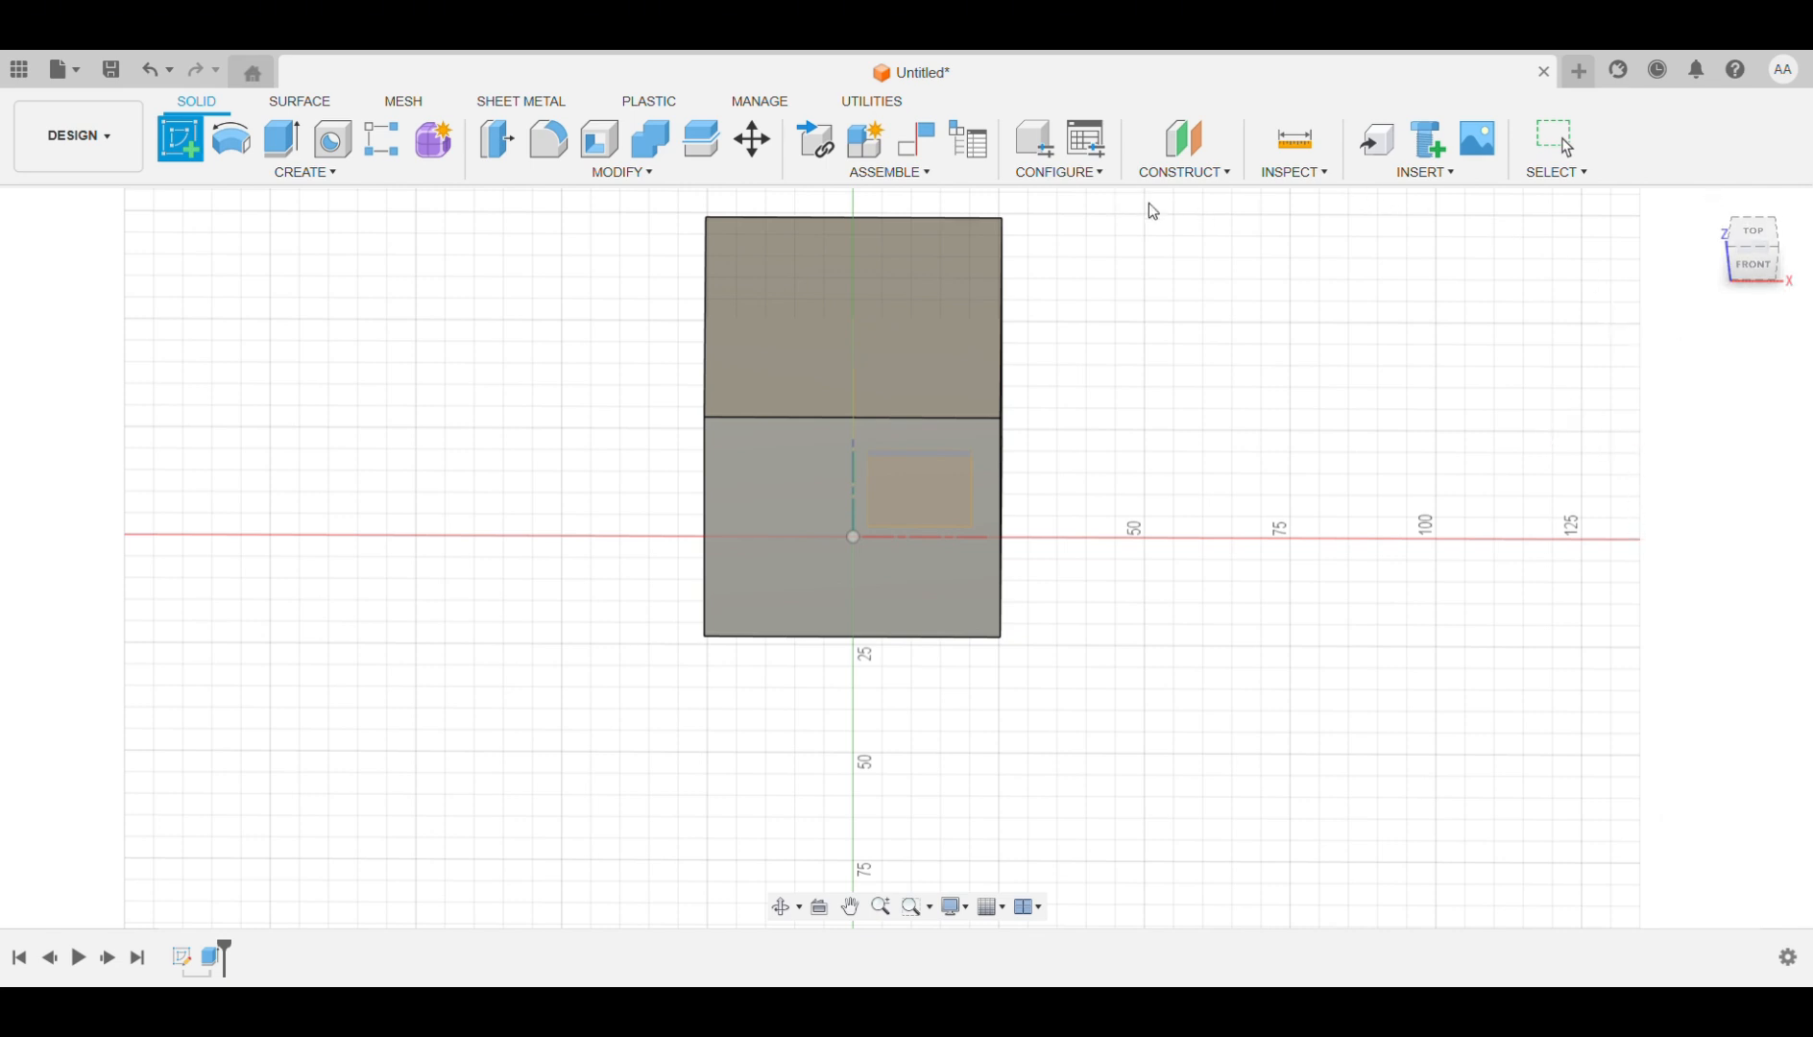
click(934, 279)
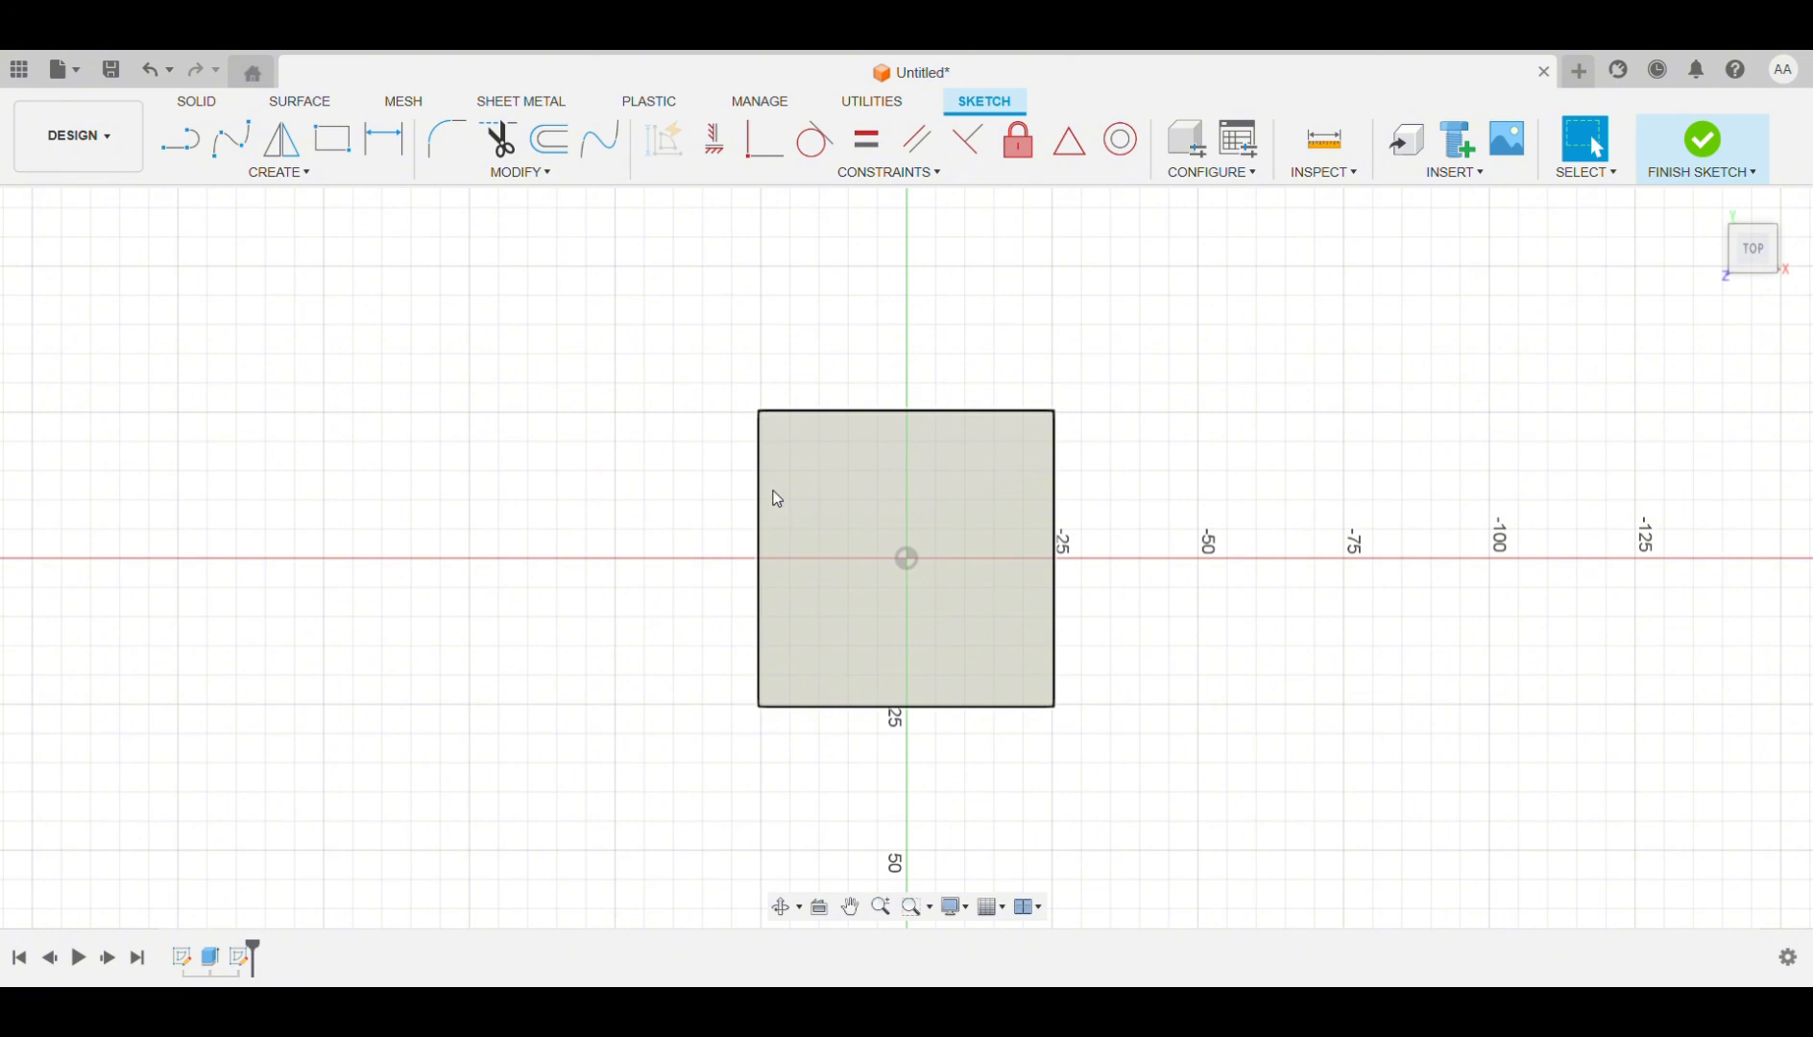
scroll(865, 490, up, 3)
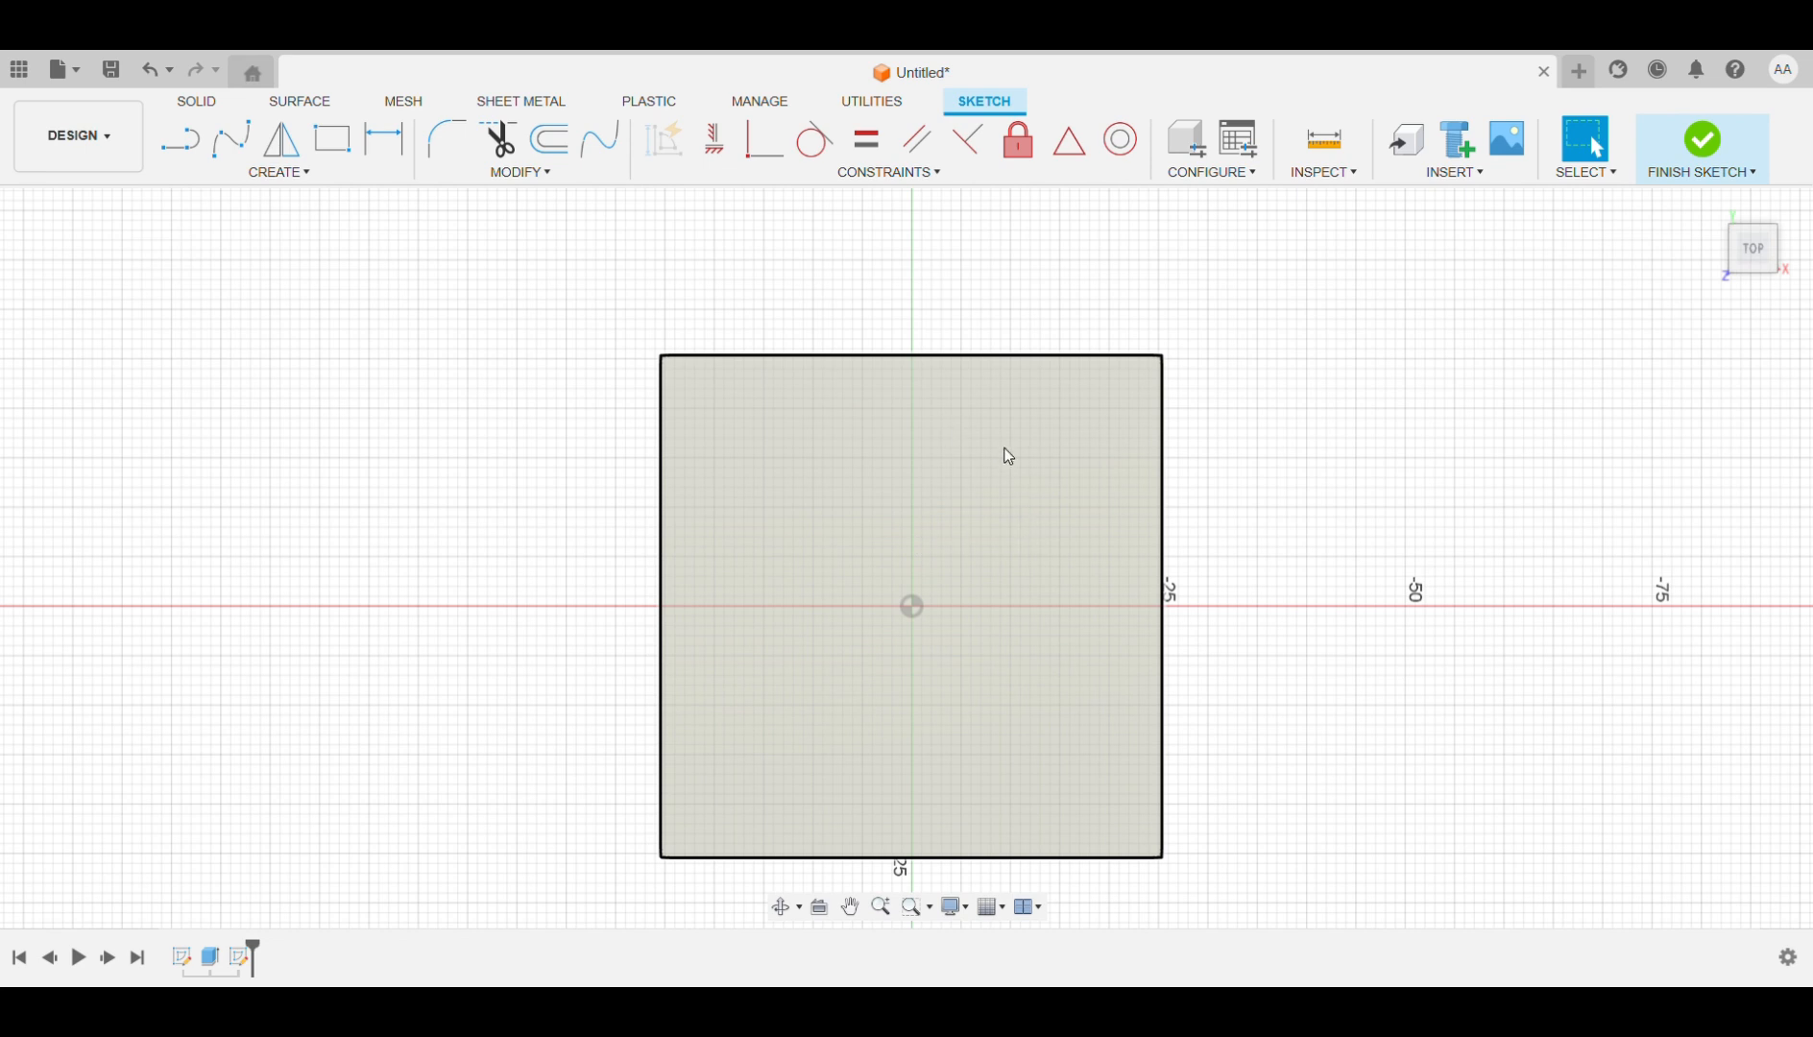
key(c)
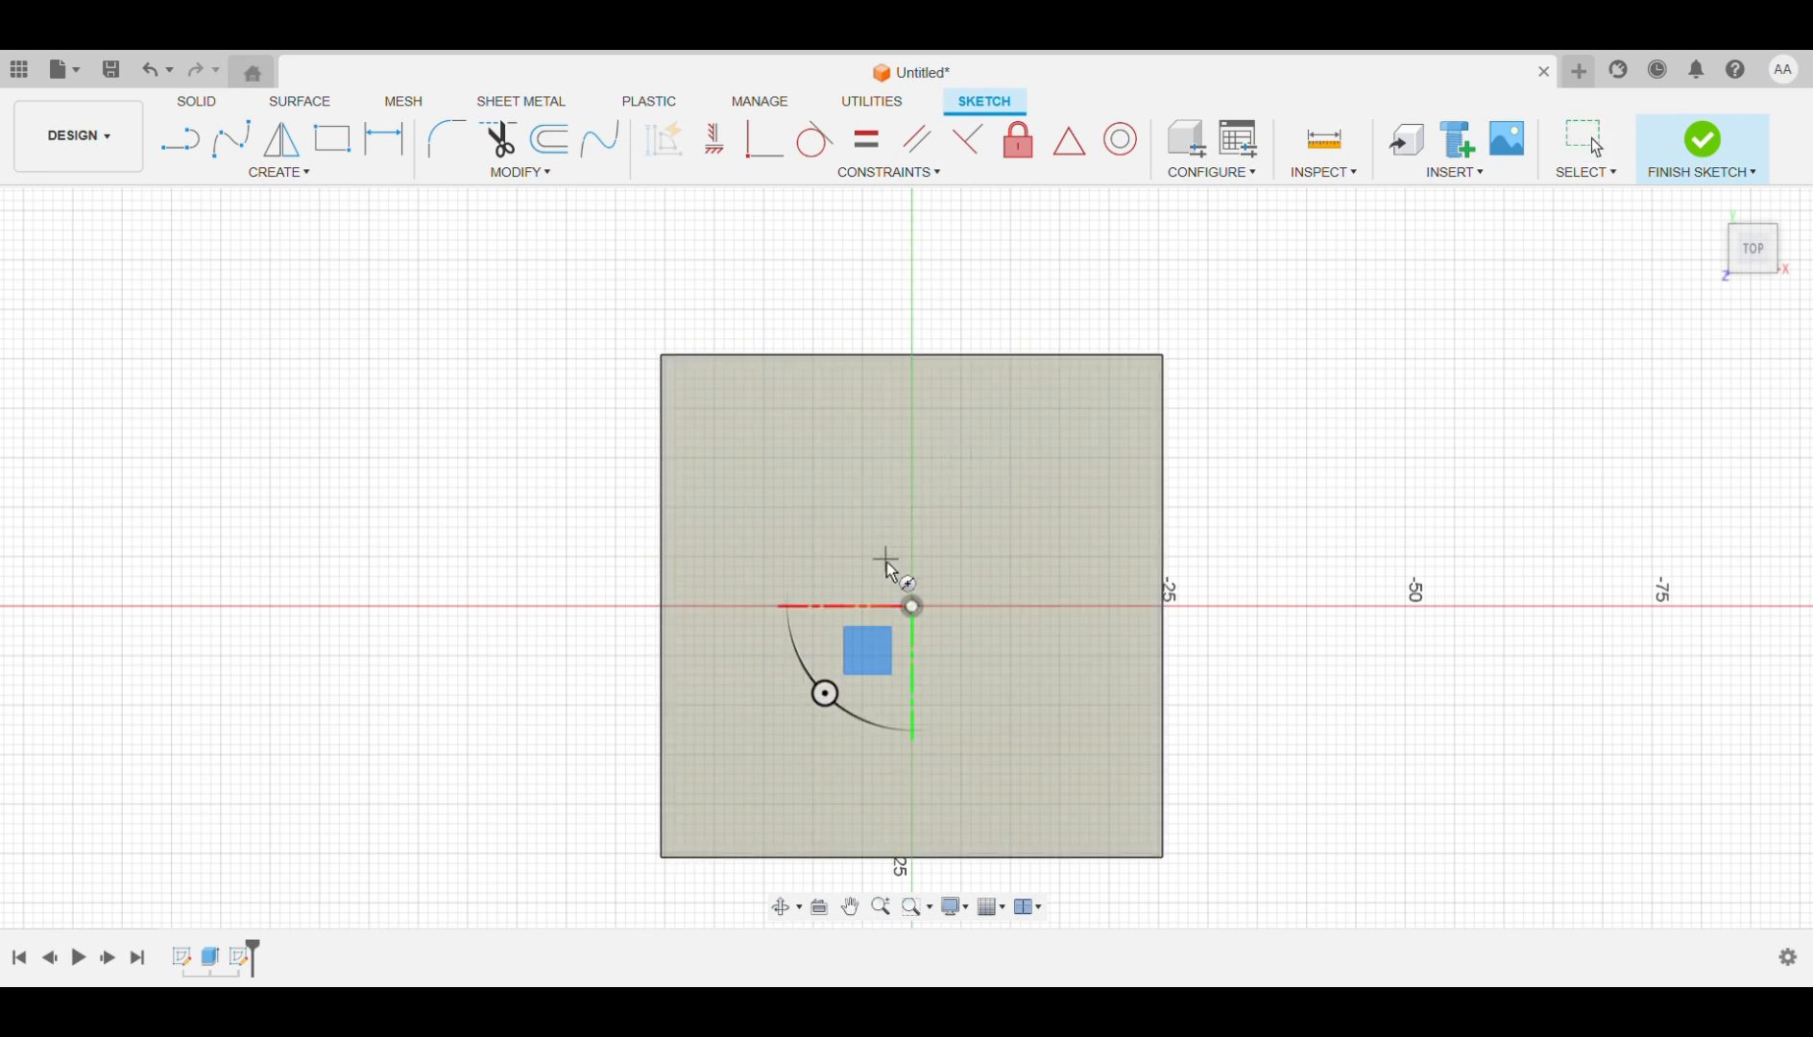
click(913, 607)
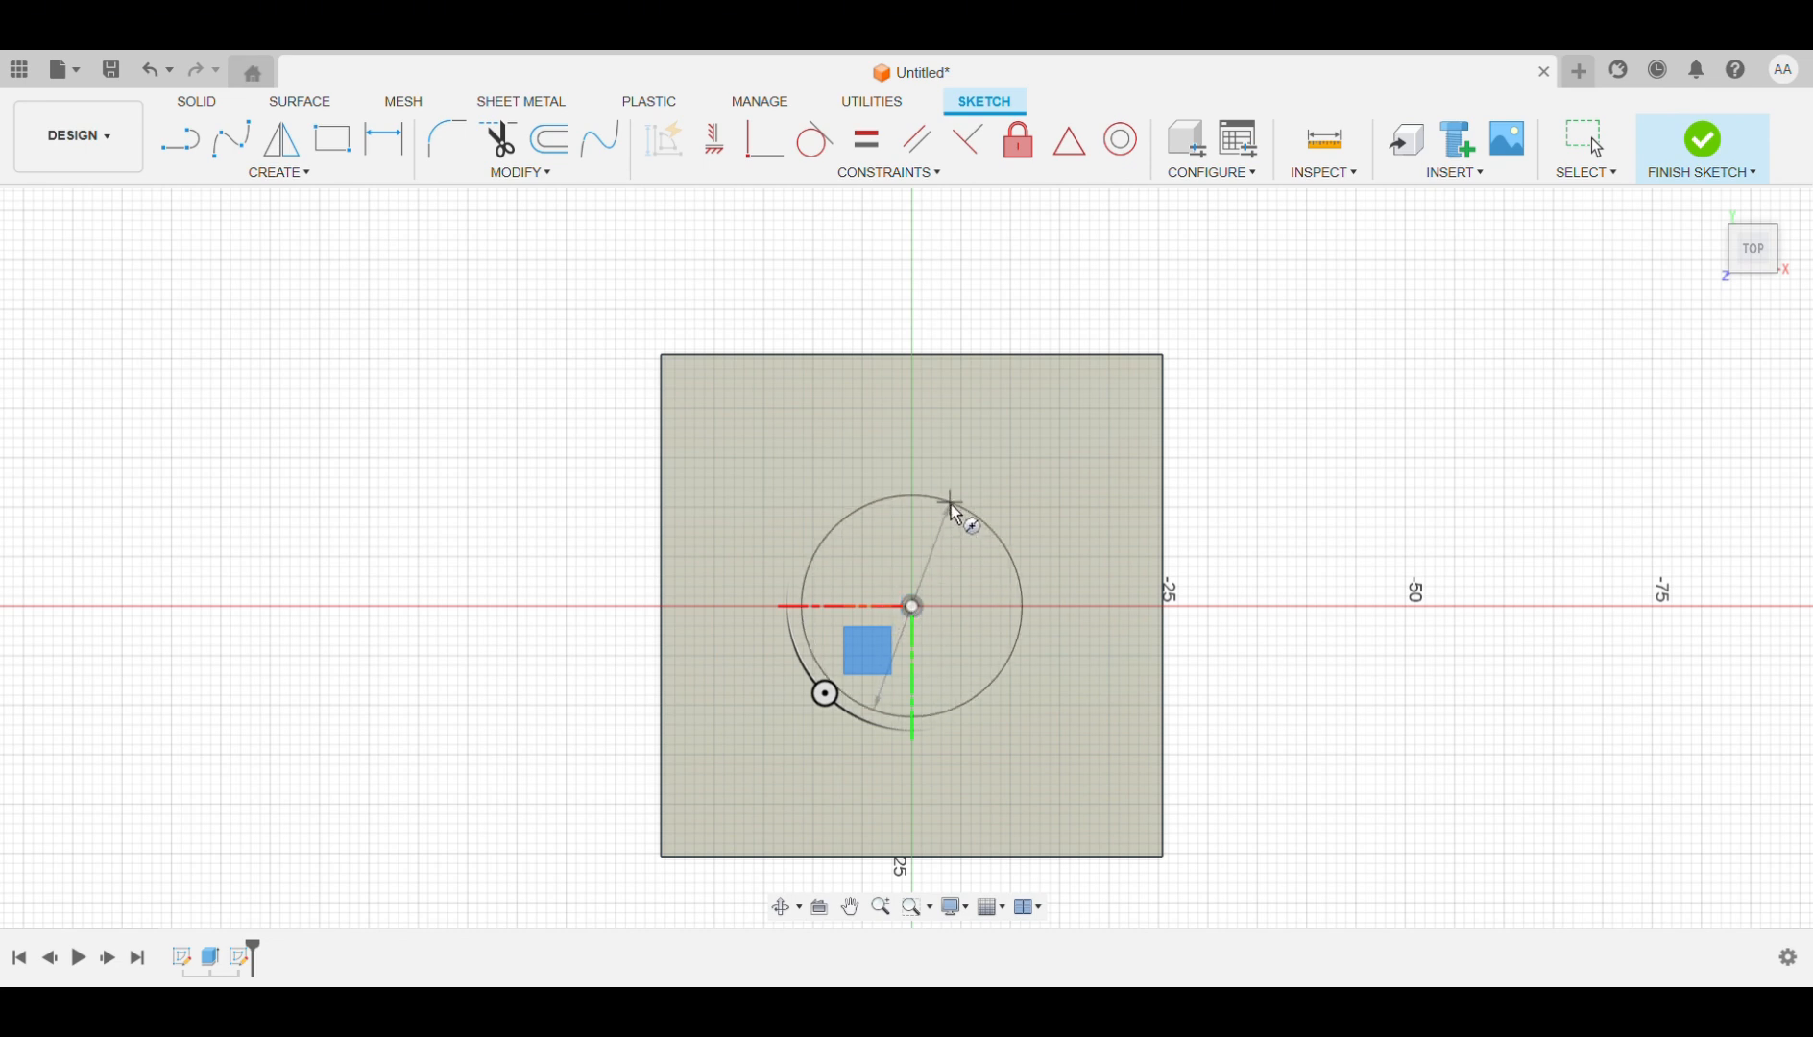
click(814, 436)
Dimension the circle's diameter to 25.40 mm and finish the sketch.
key(d)
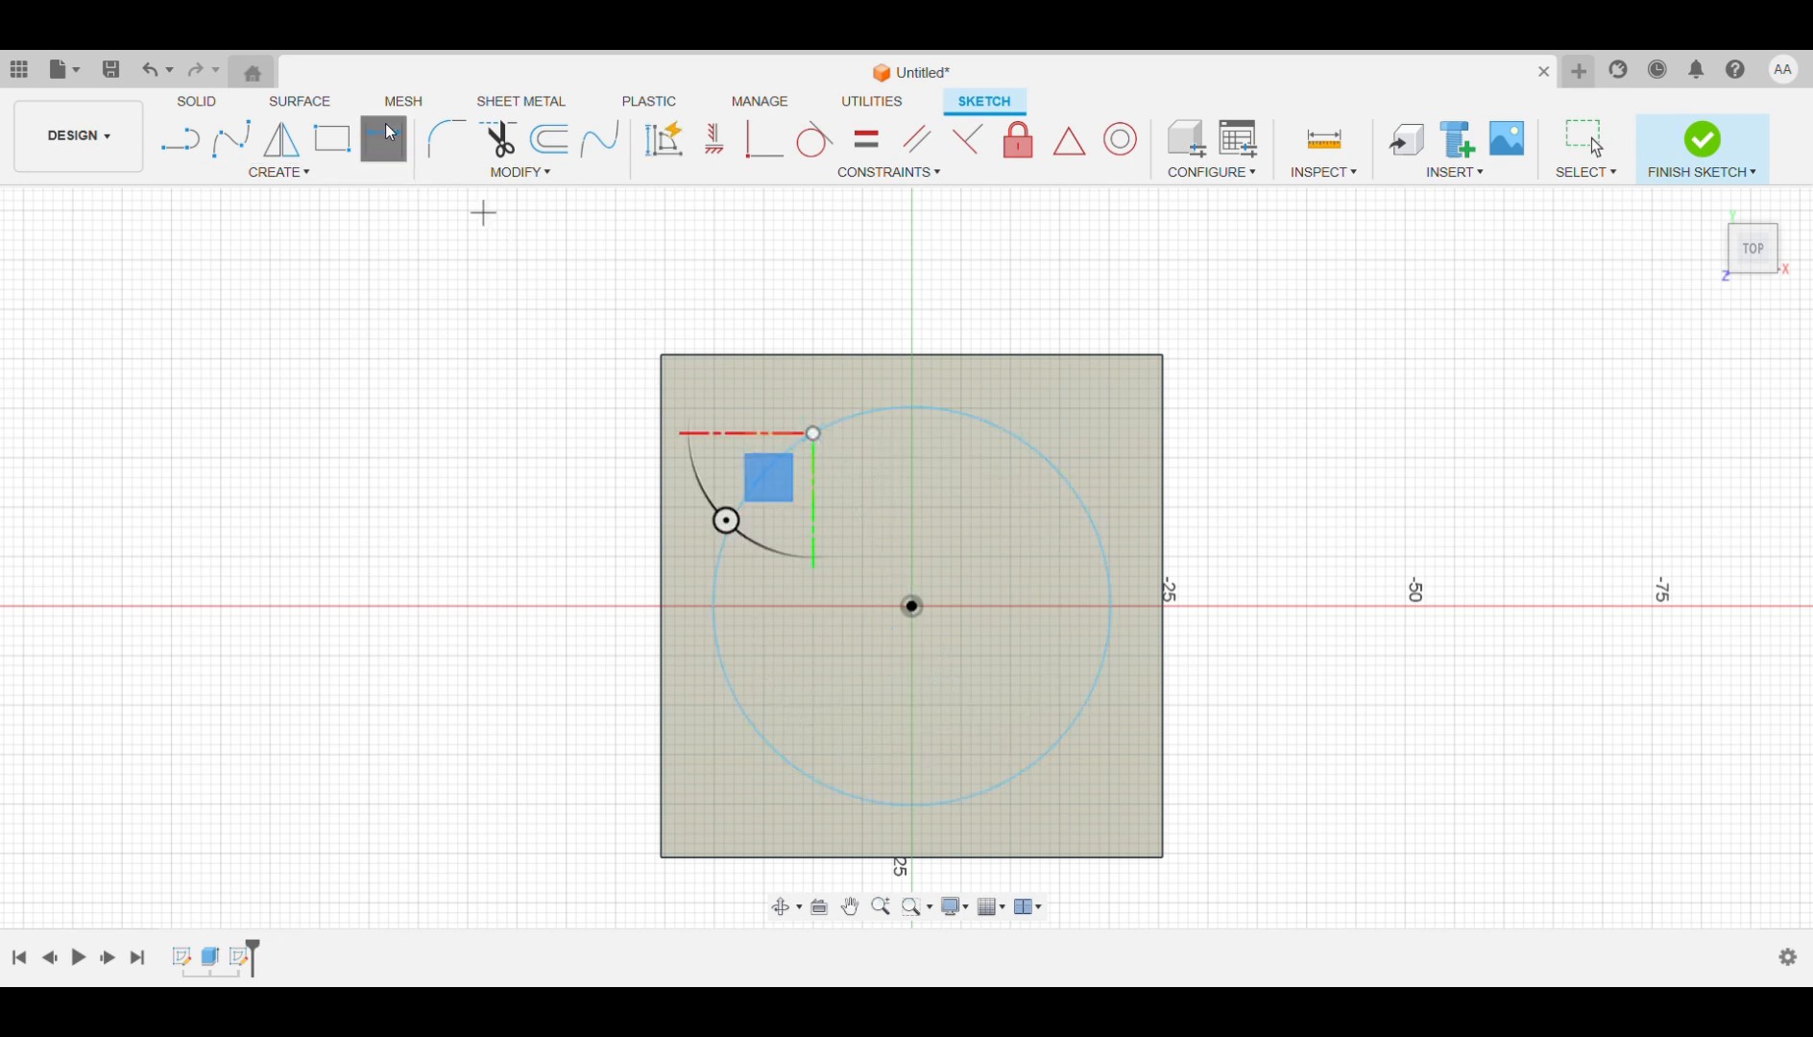
click(824, 429)
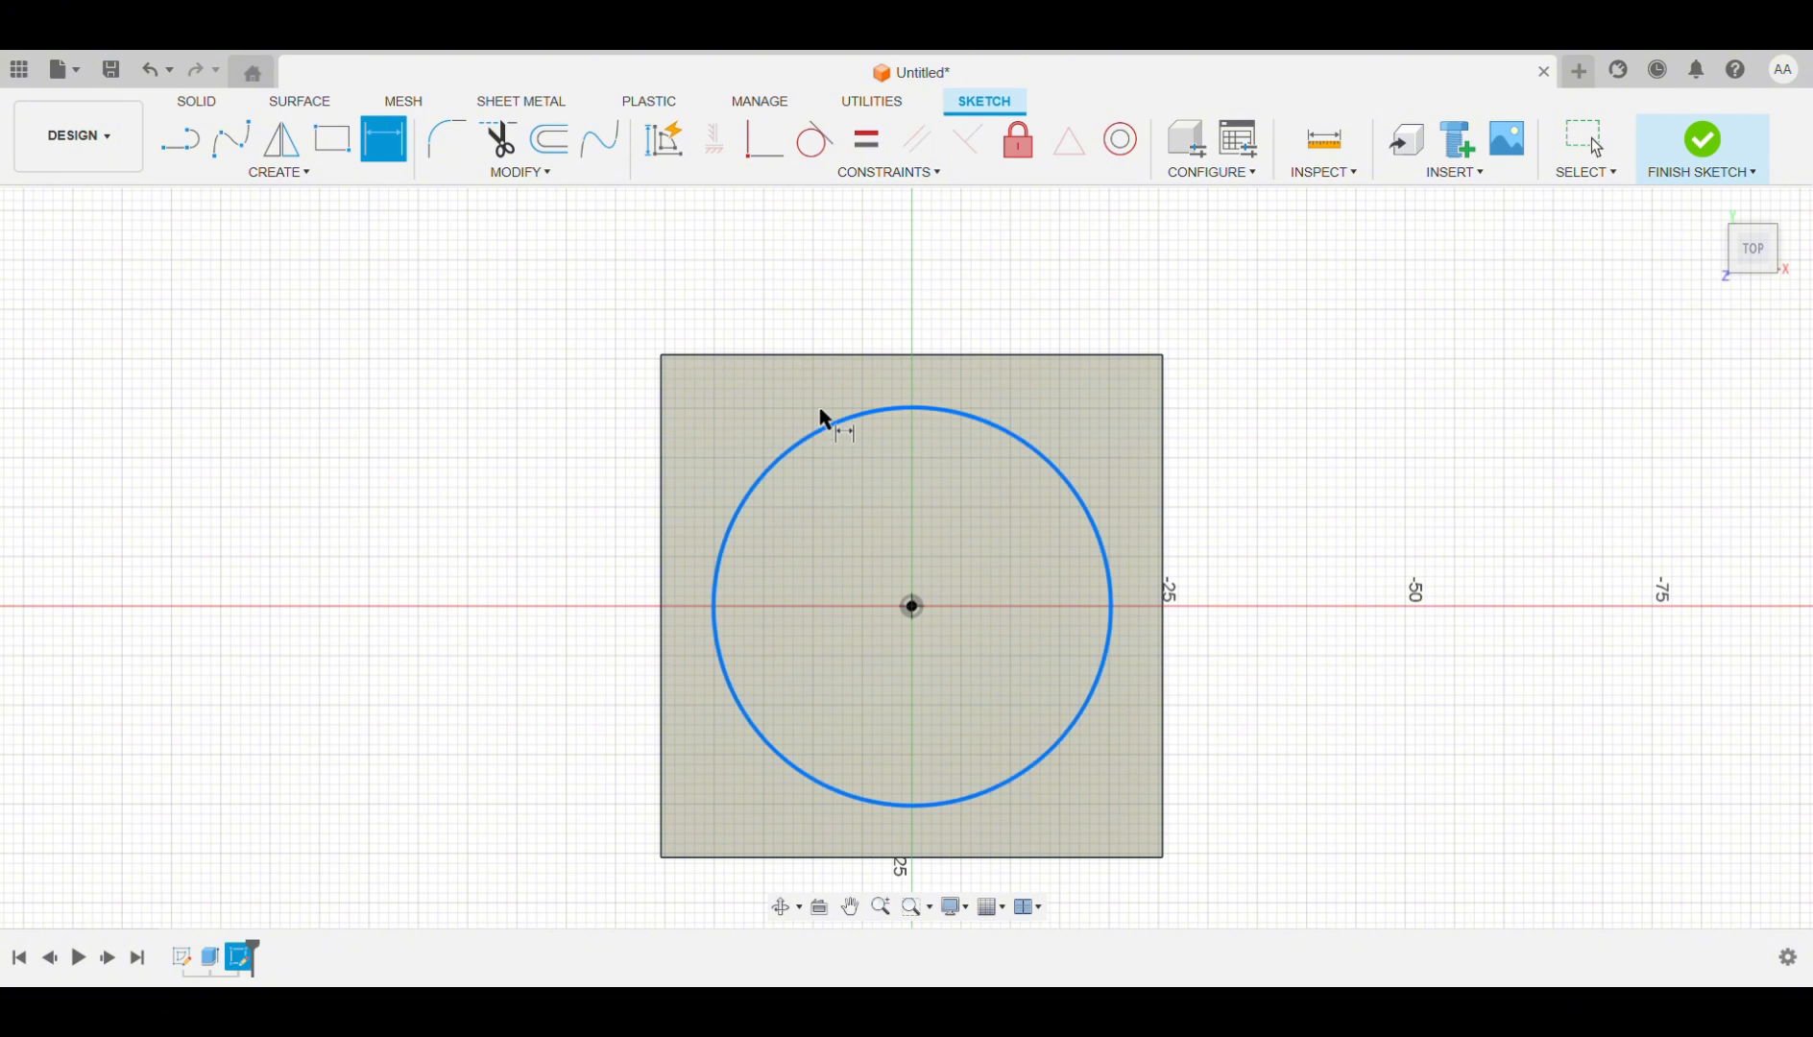
click(780, 295)
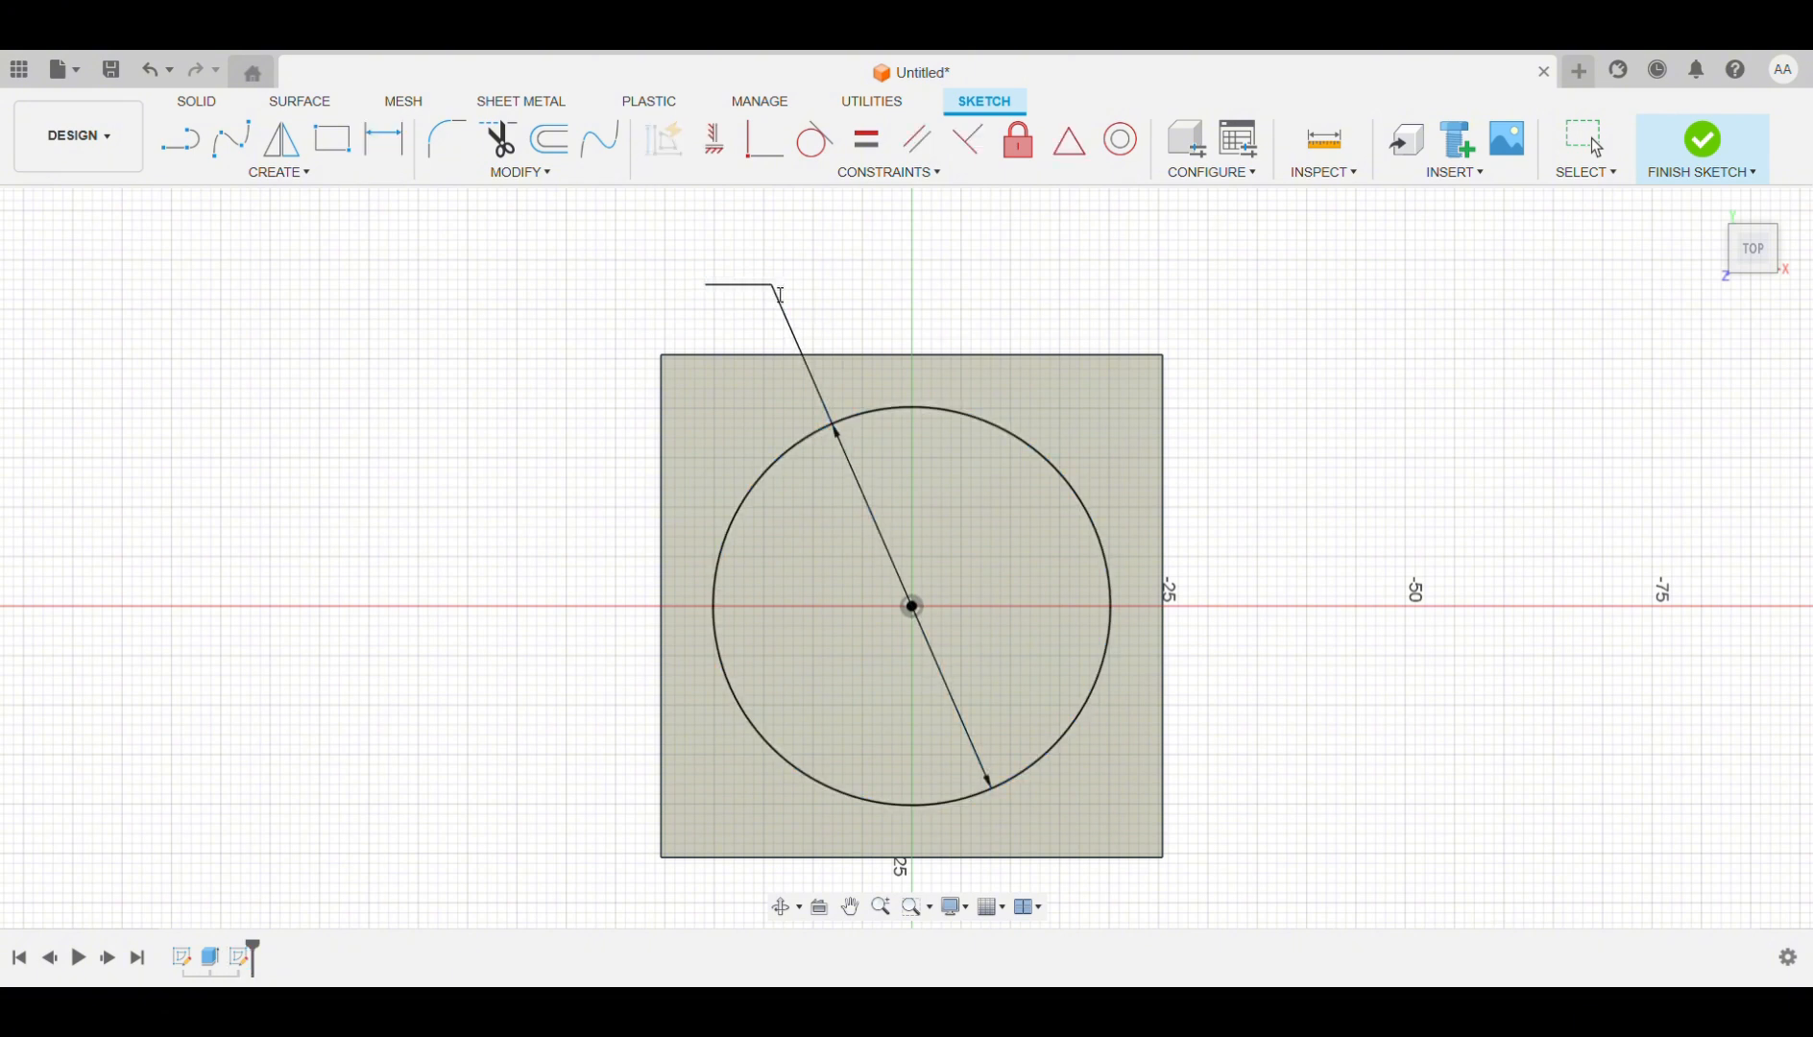
key(Return)
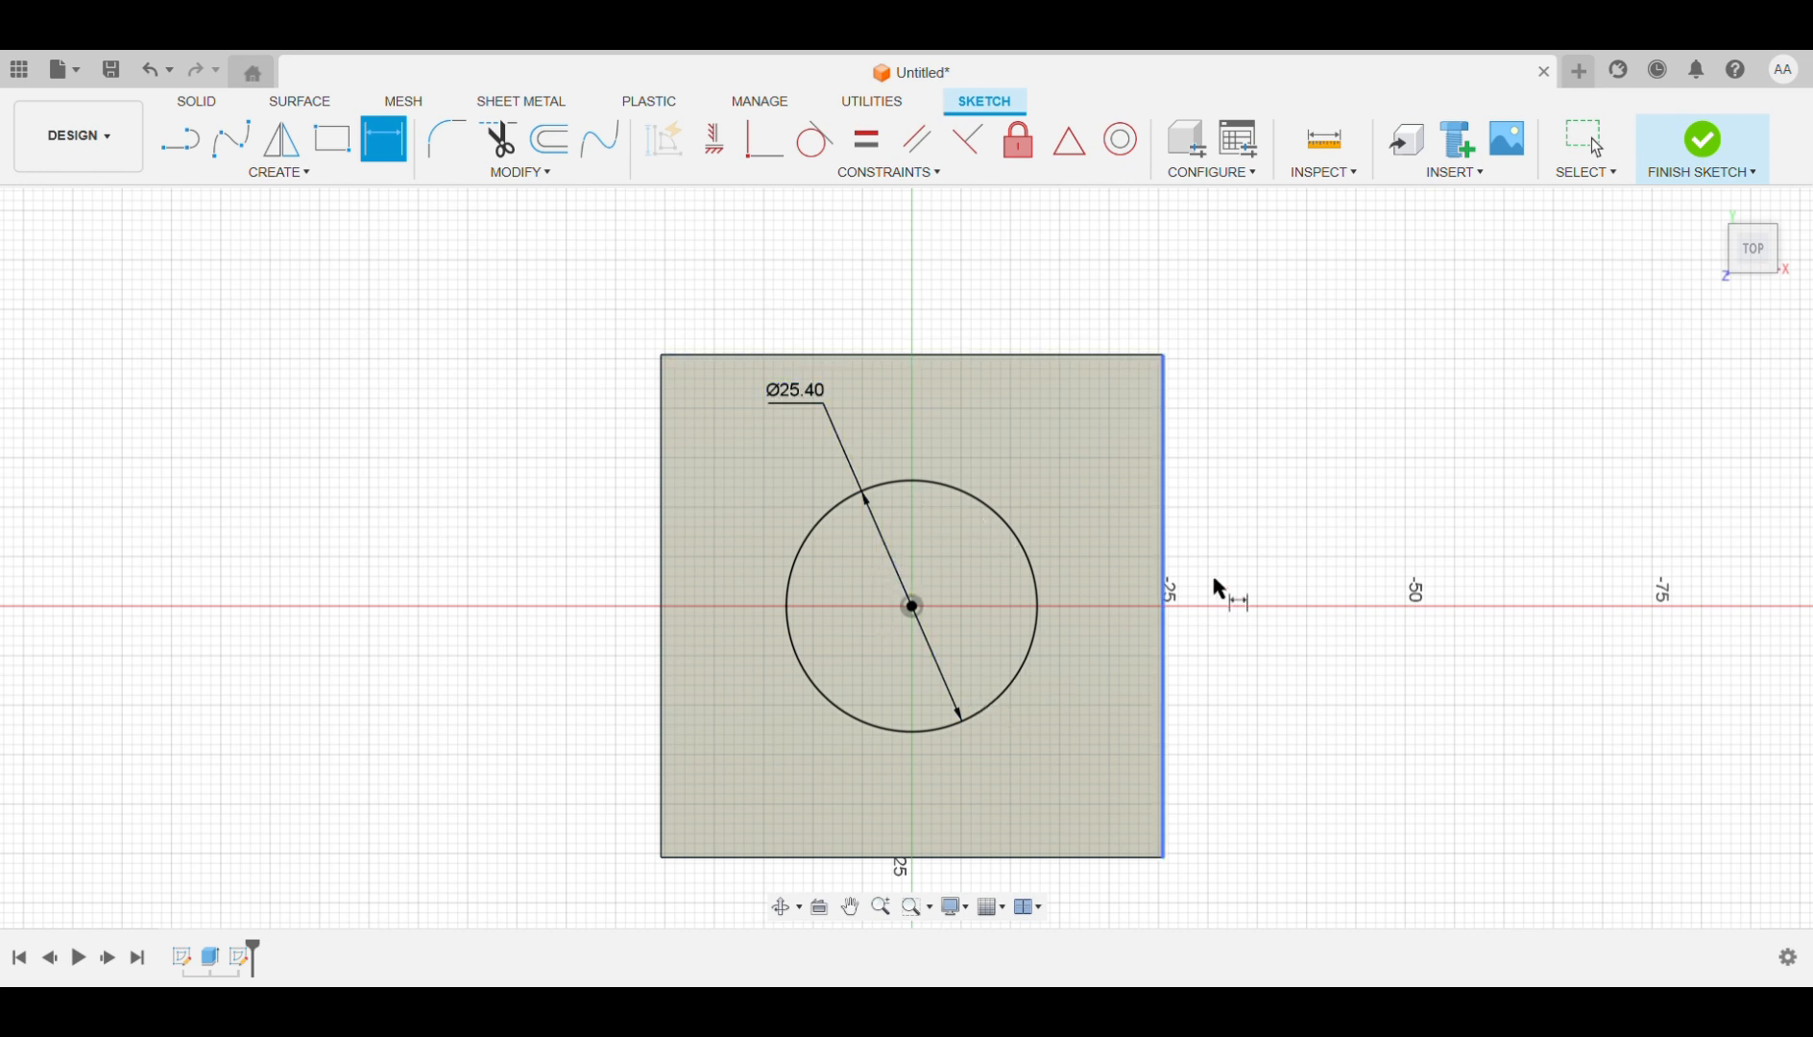
click(1709, 122)
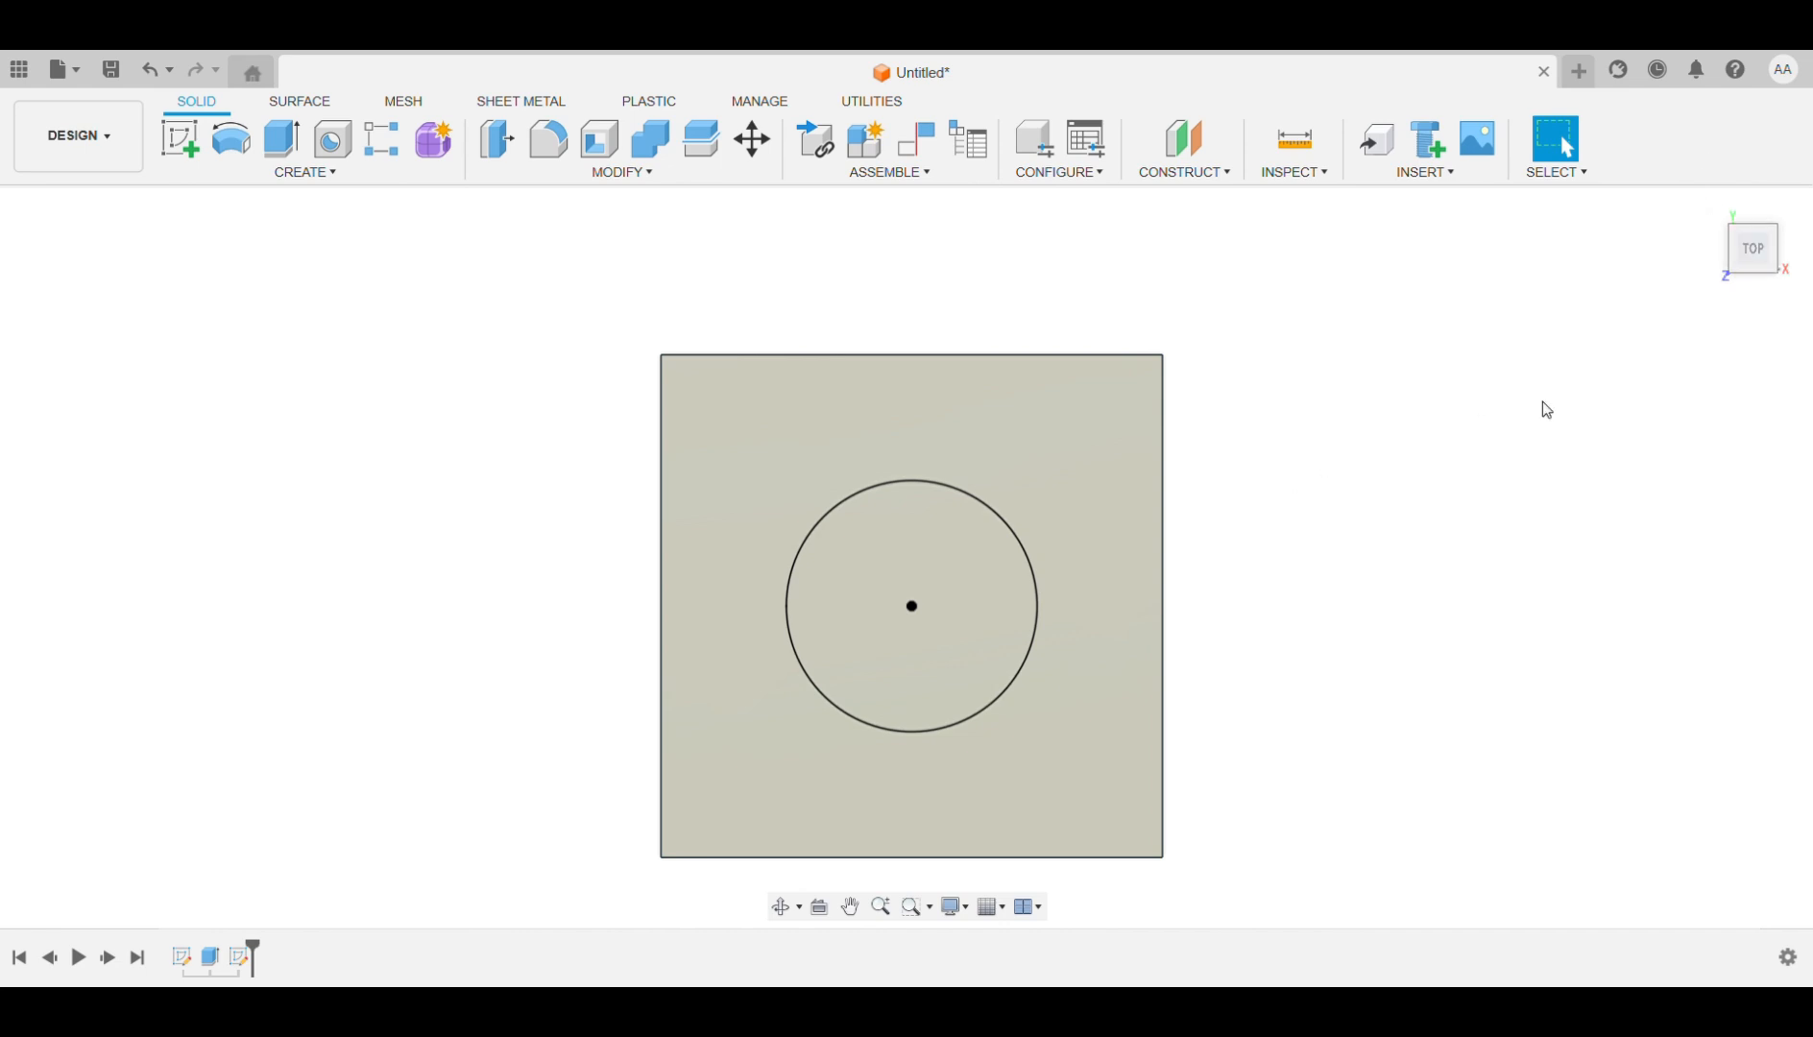
drag(1750, 257, 1714, 196)
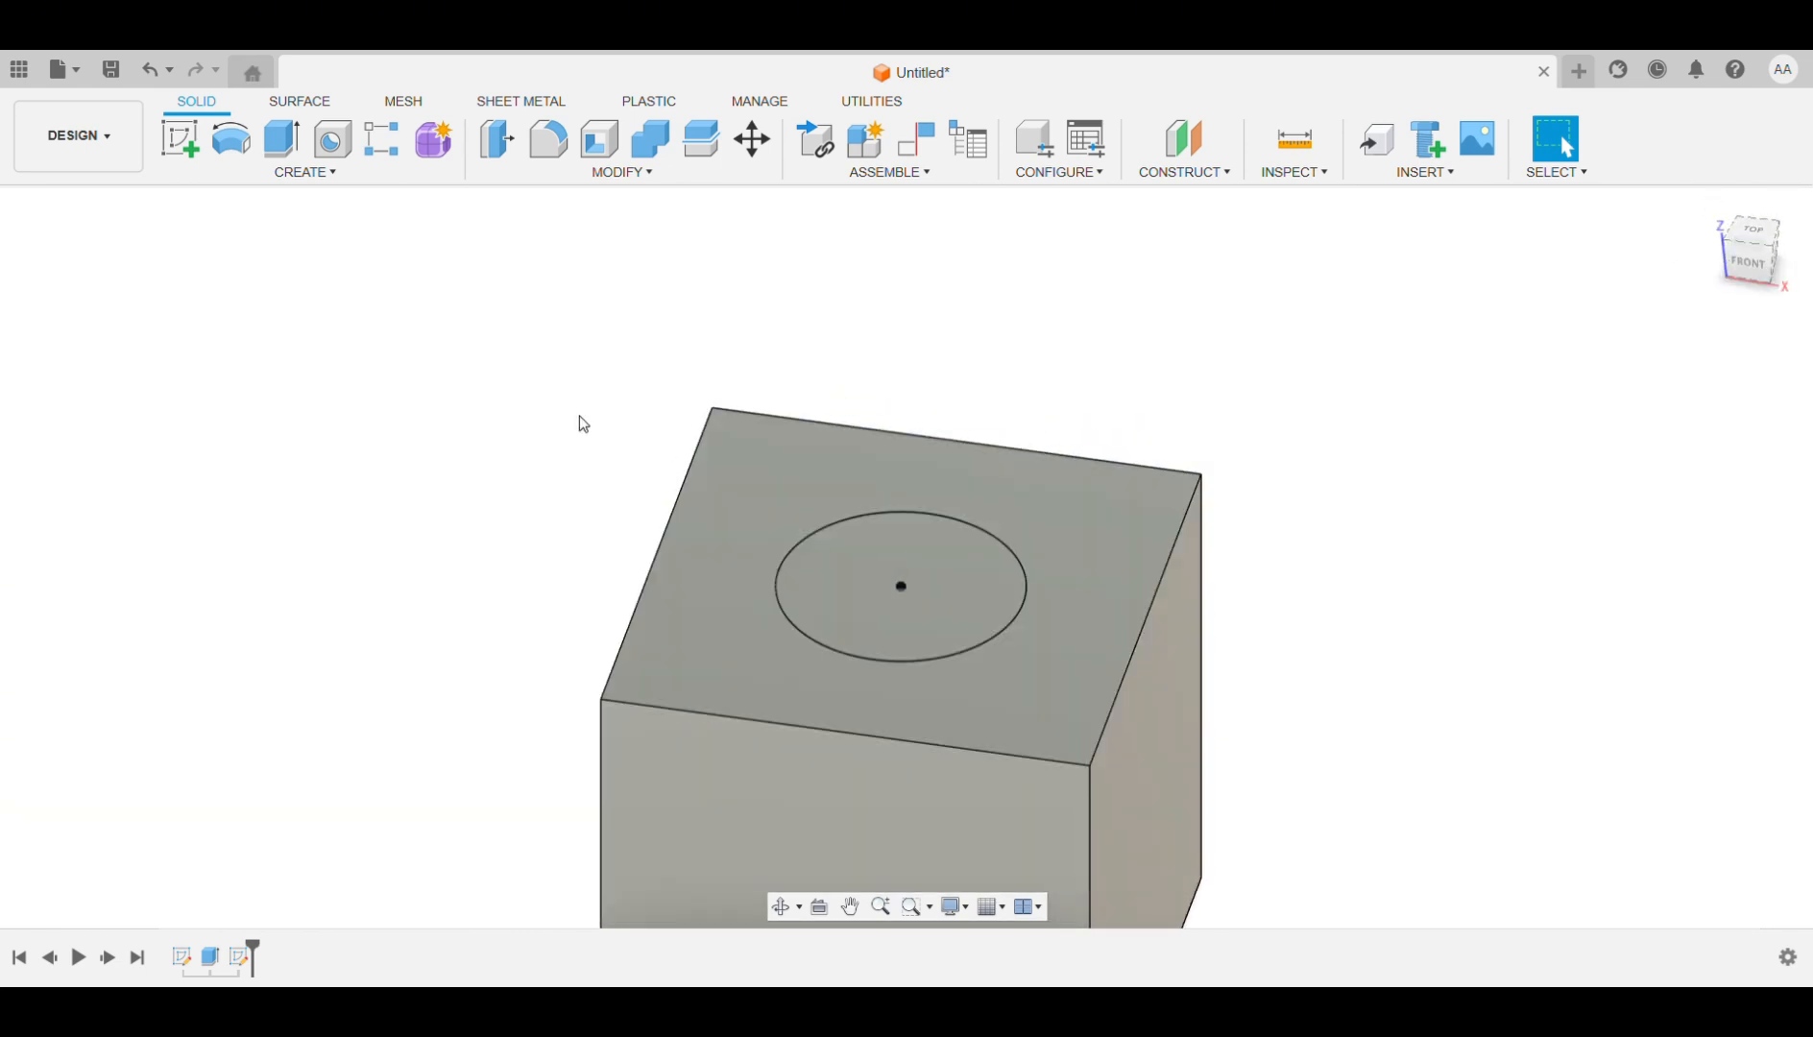
Extrude the circle on the cube's top face 25.40 mm downward to cut a cylindrical hole.
click(282, 139)
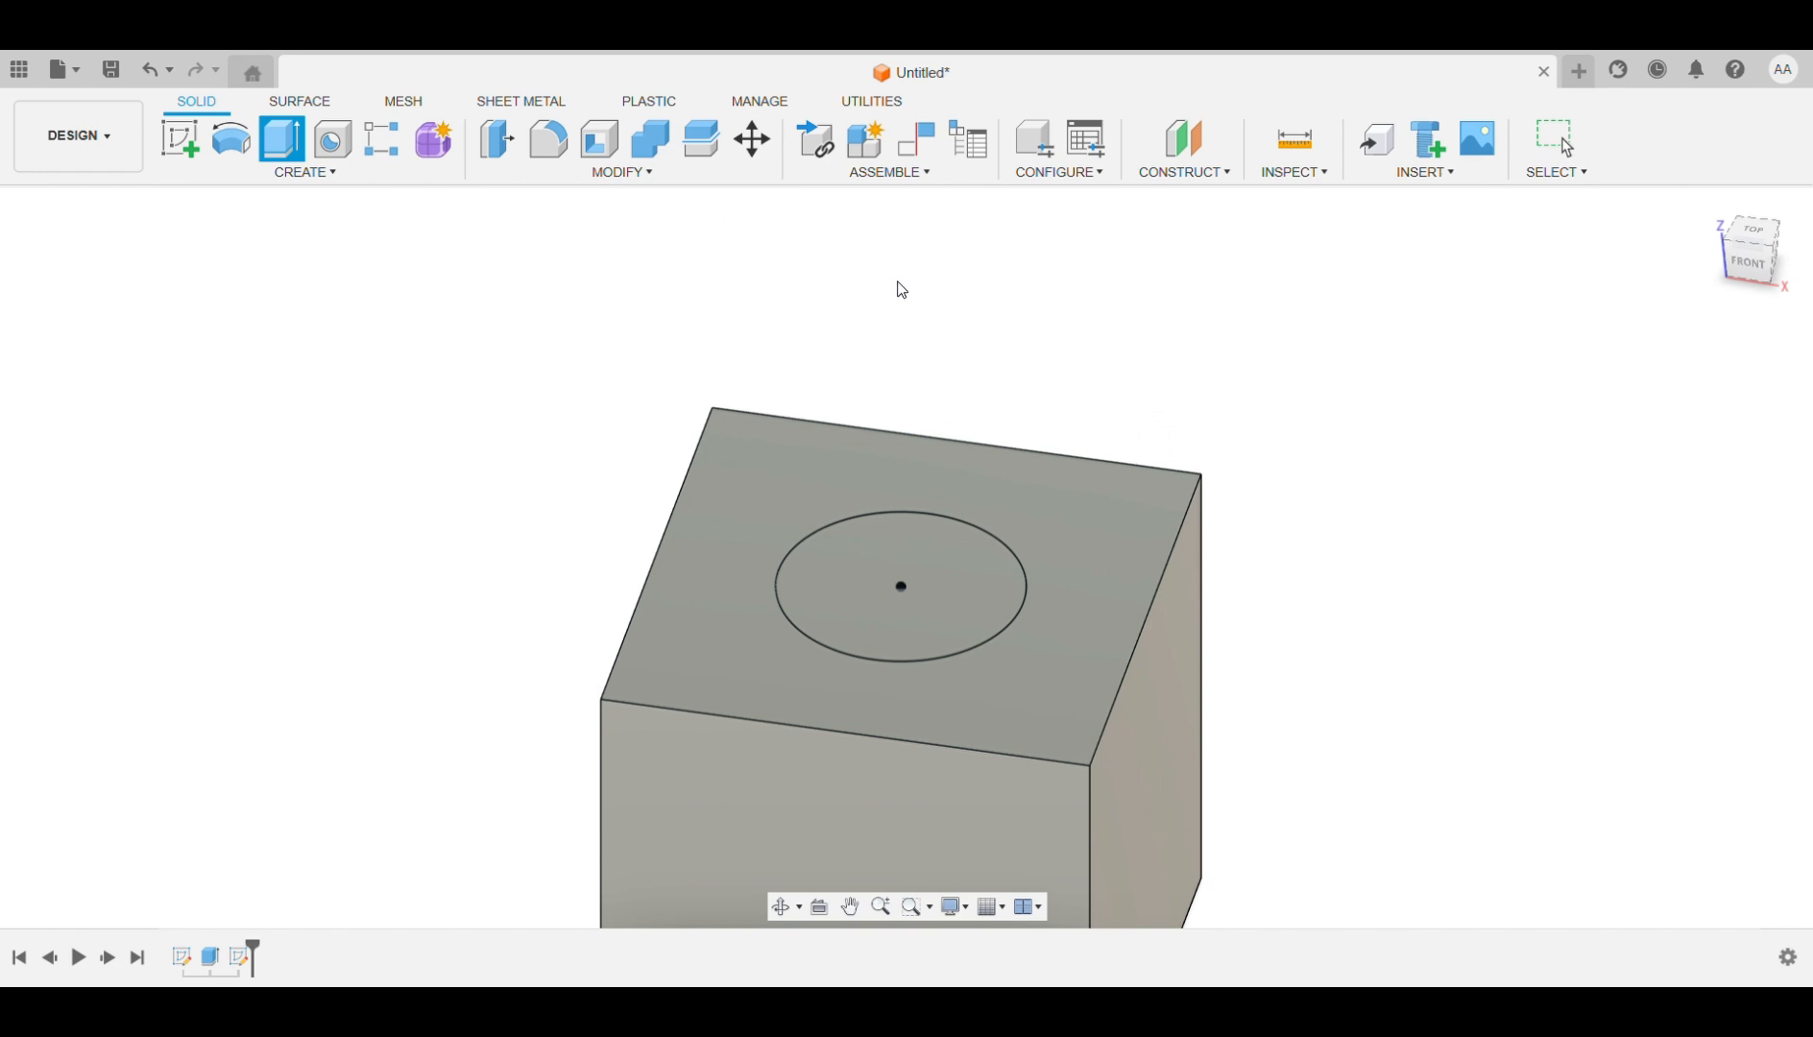
click(860, 541)
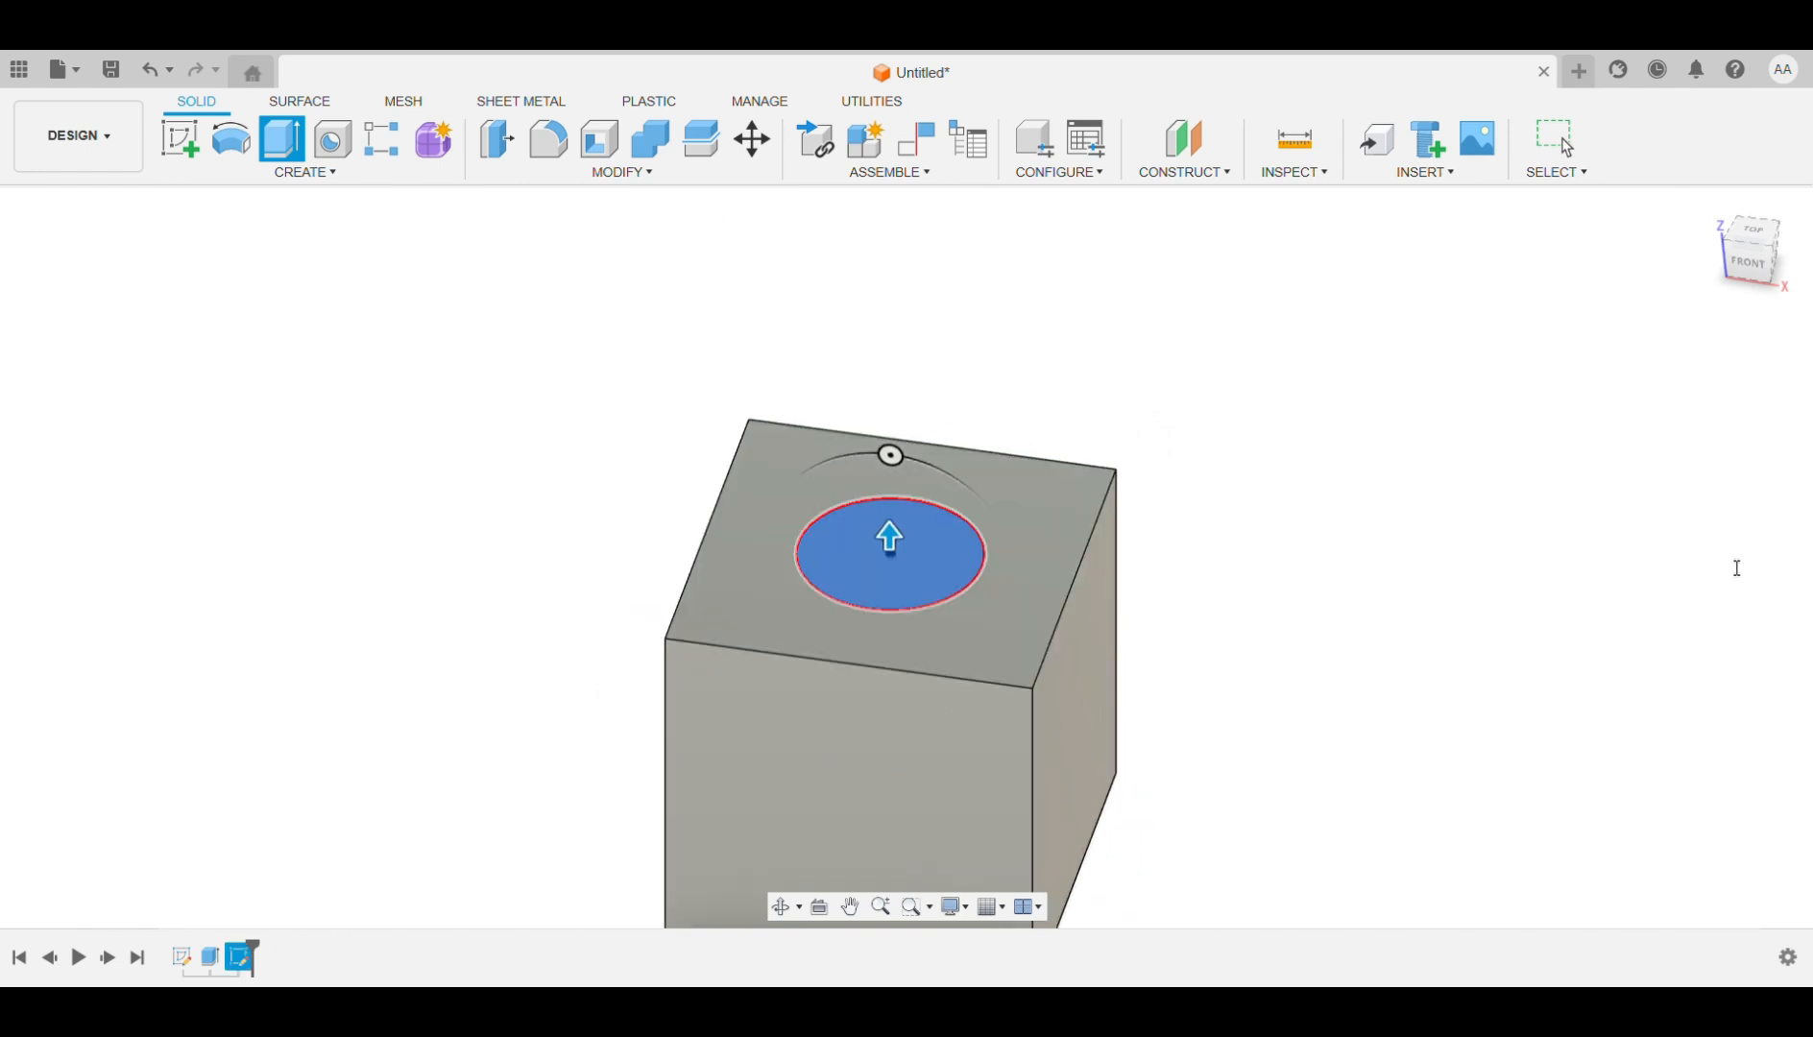
drag(897, 552, 894, 692)
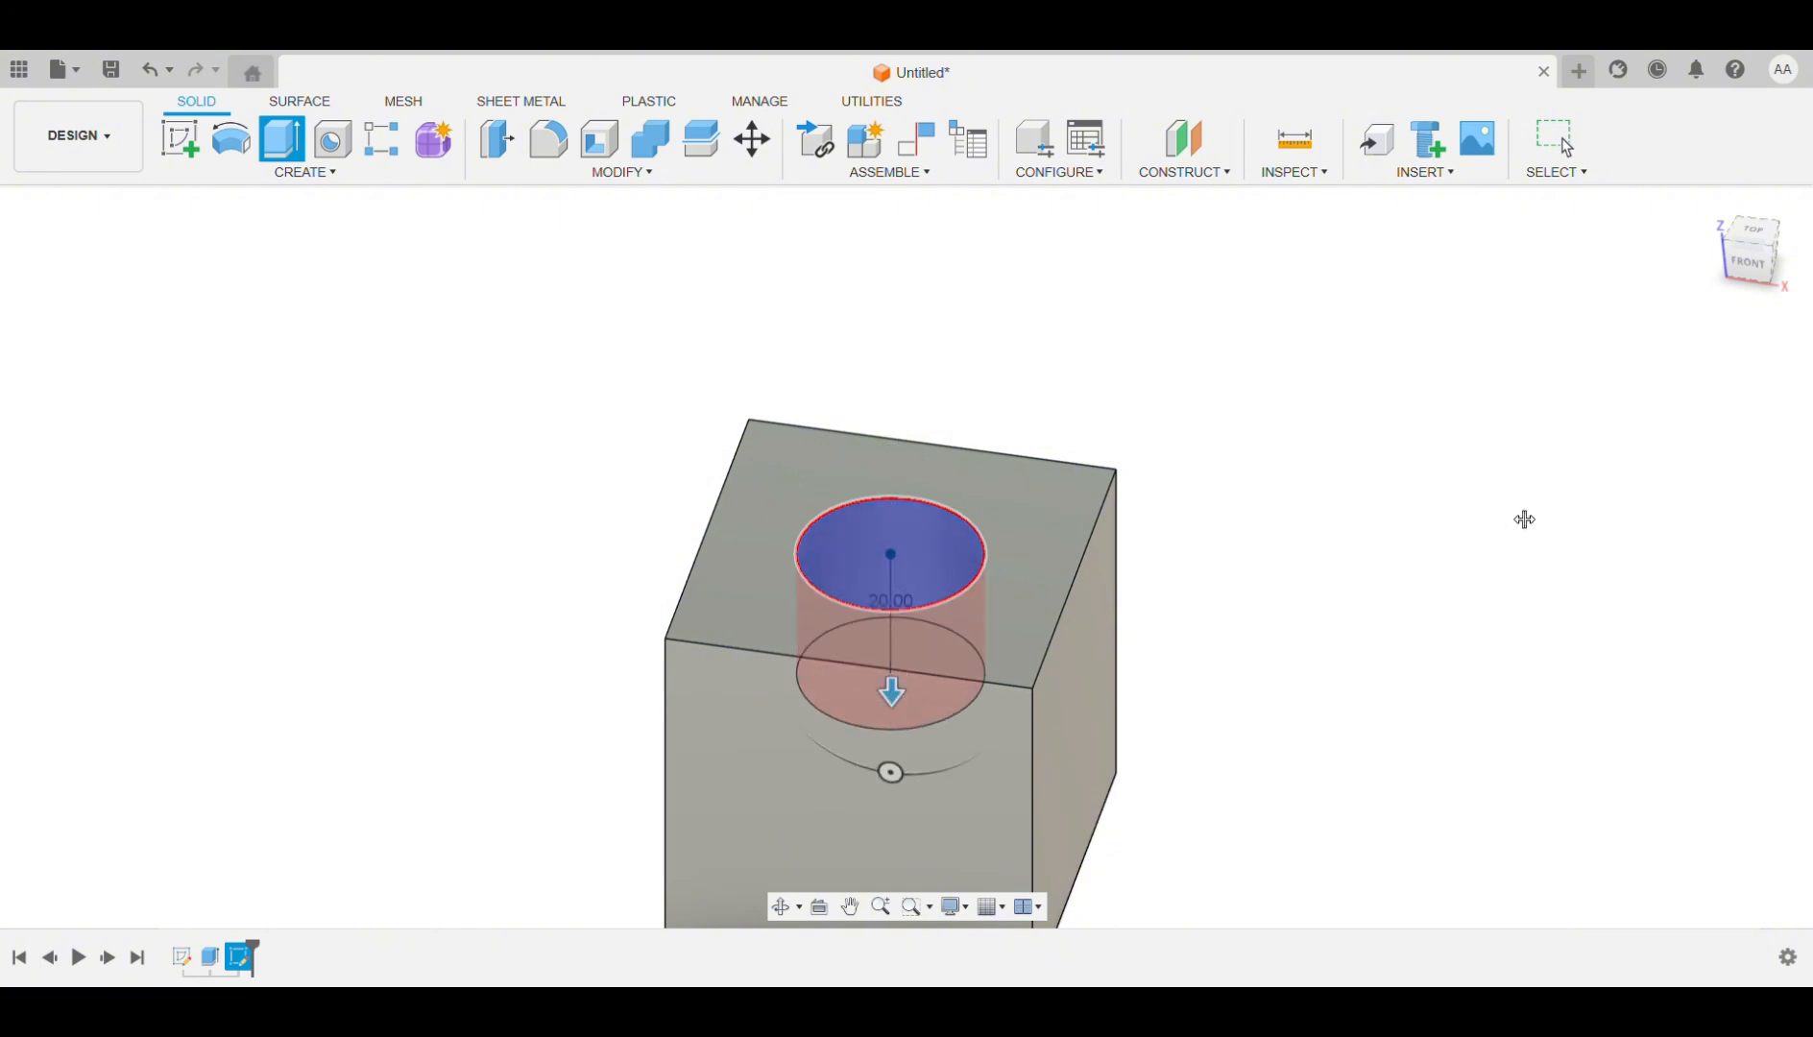
text(25)
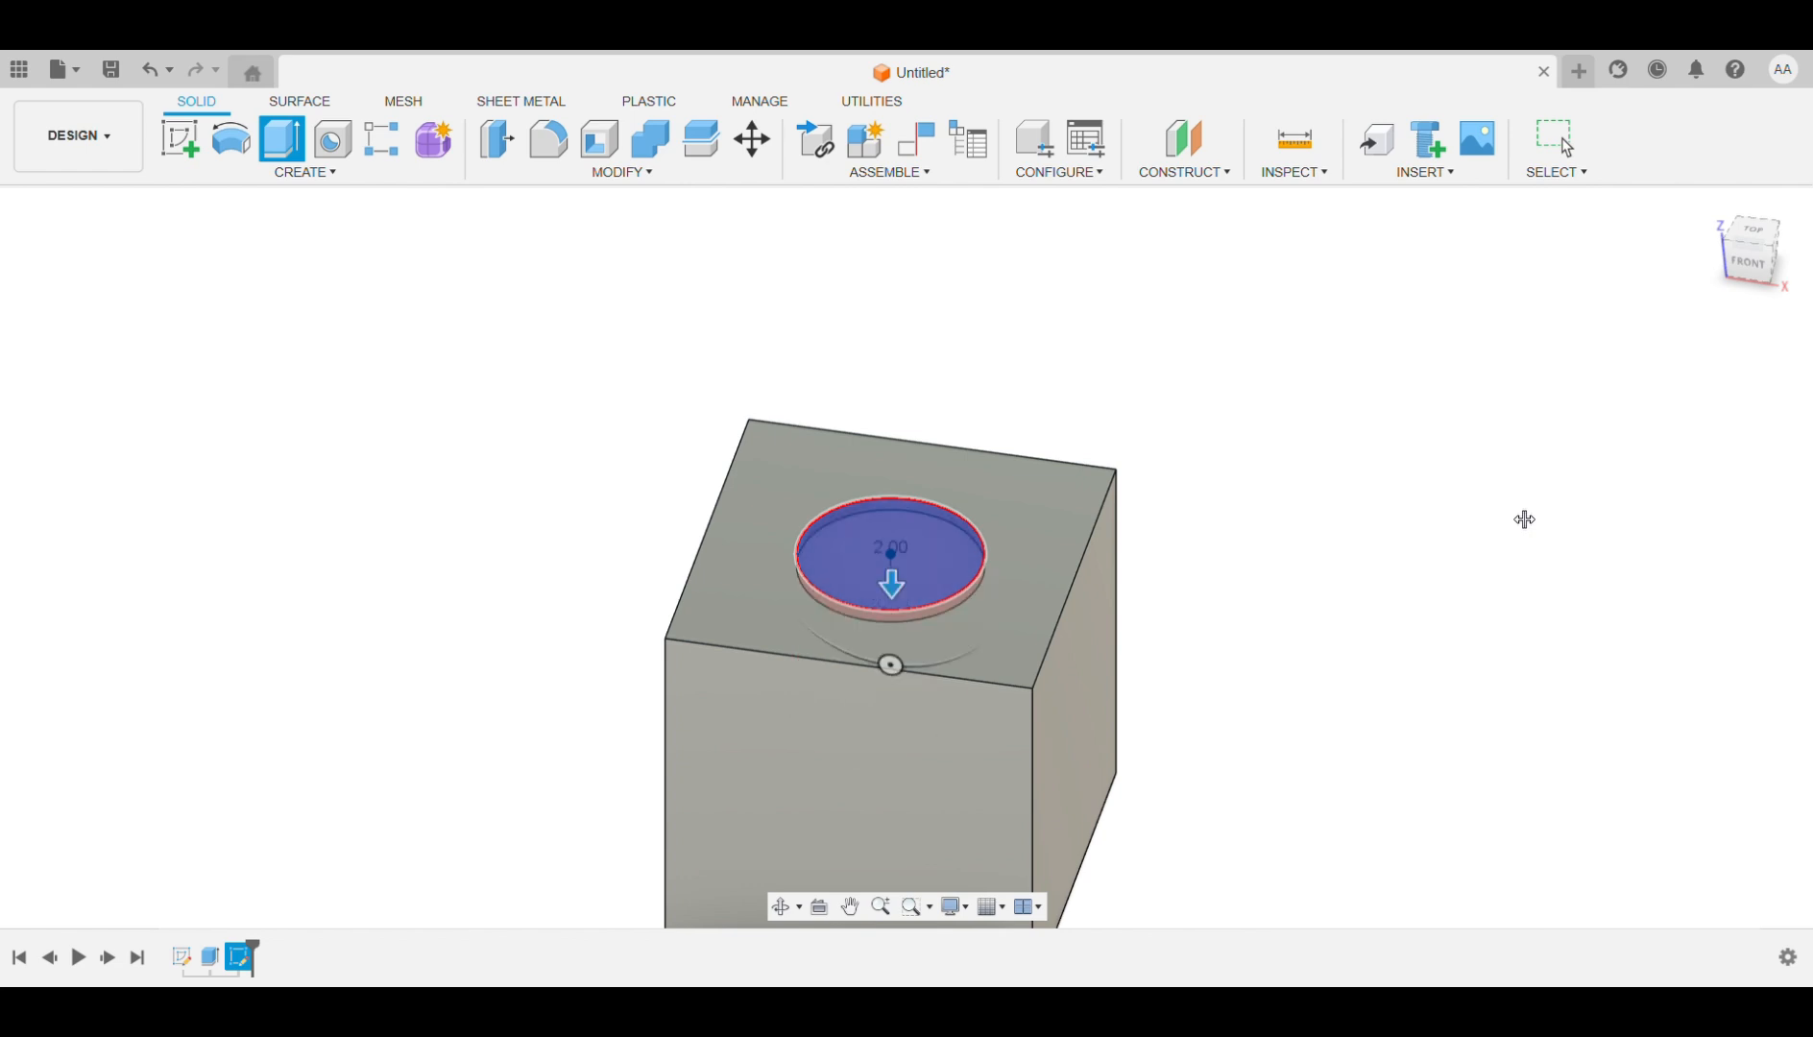
text(.4)
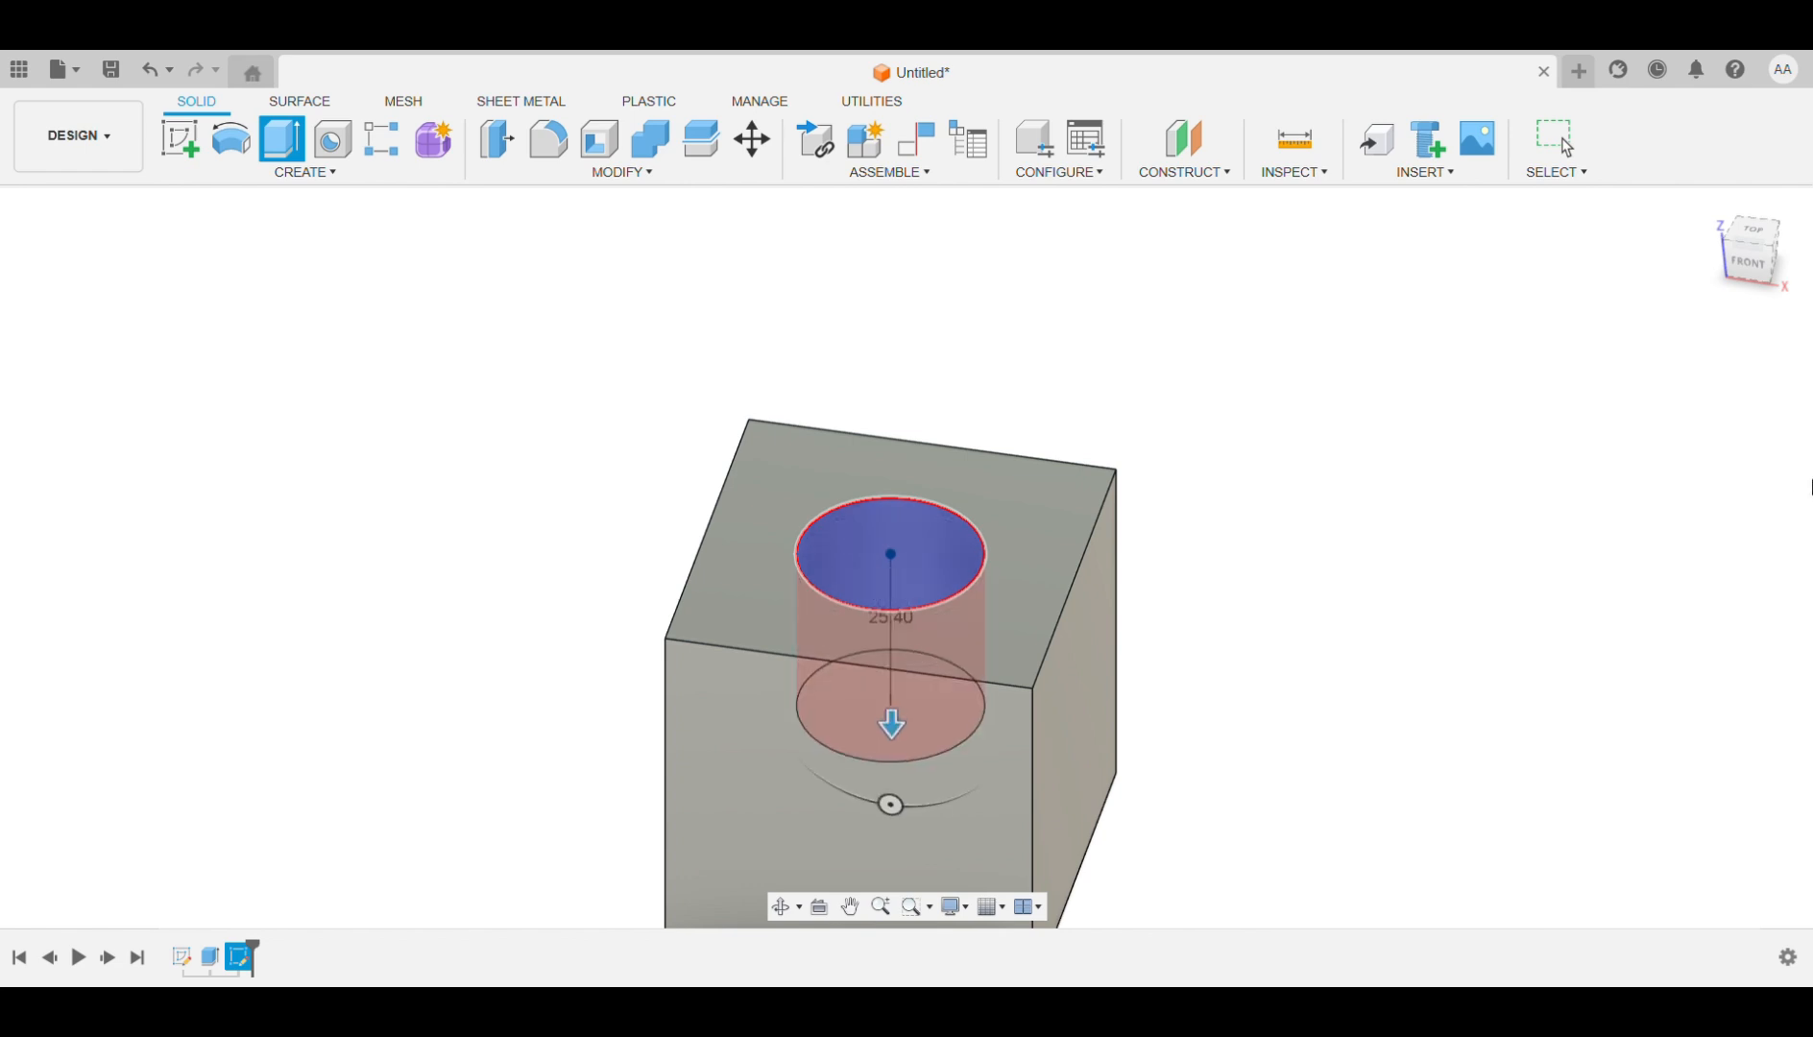
key(Return)
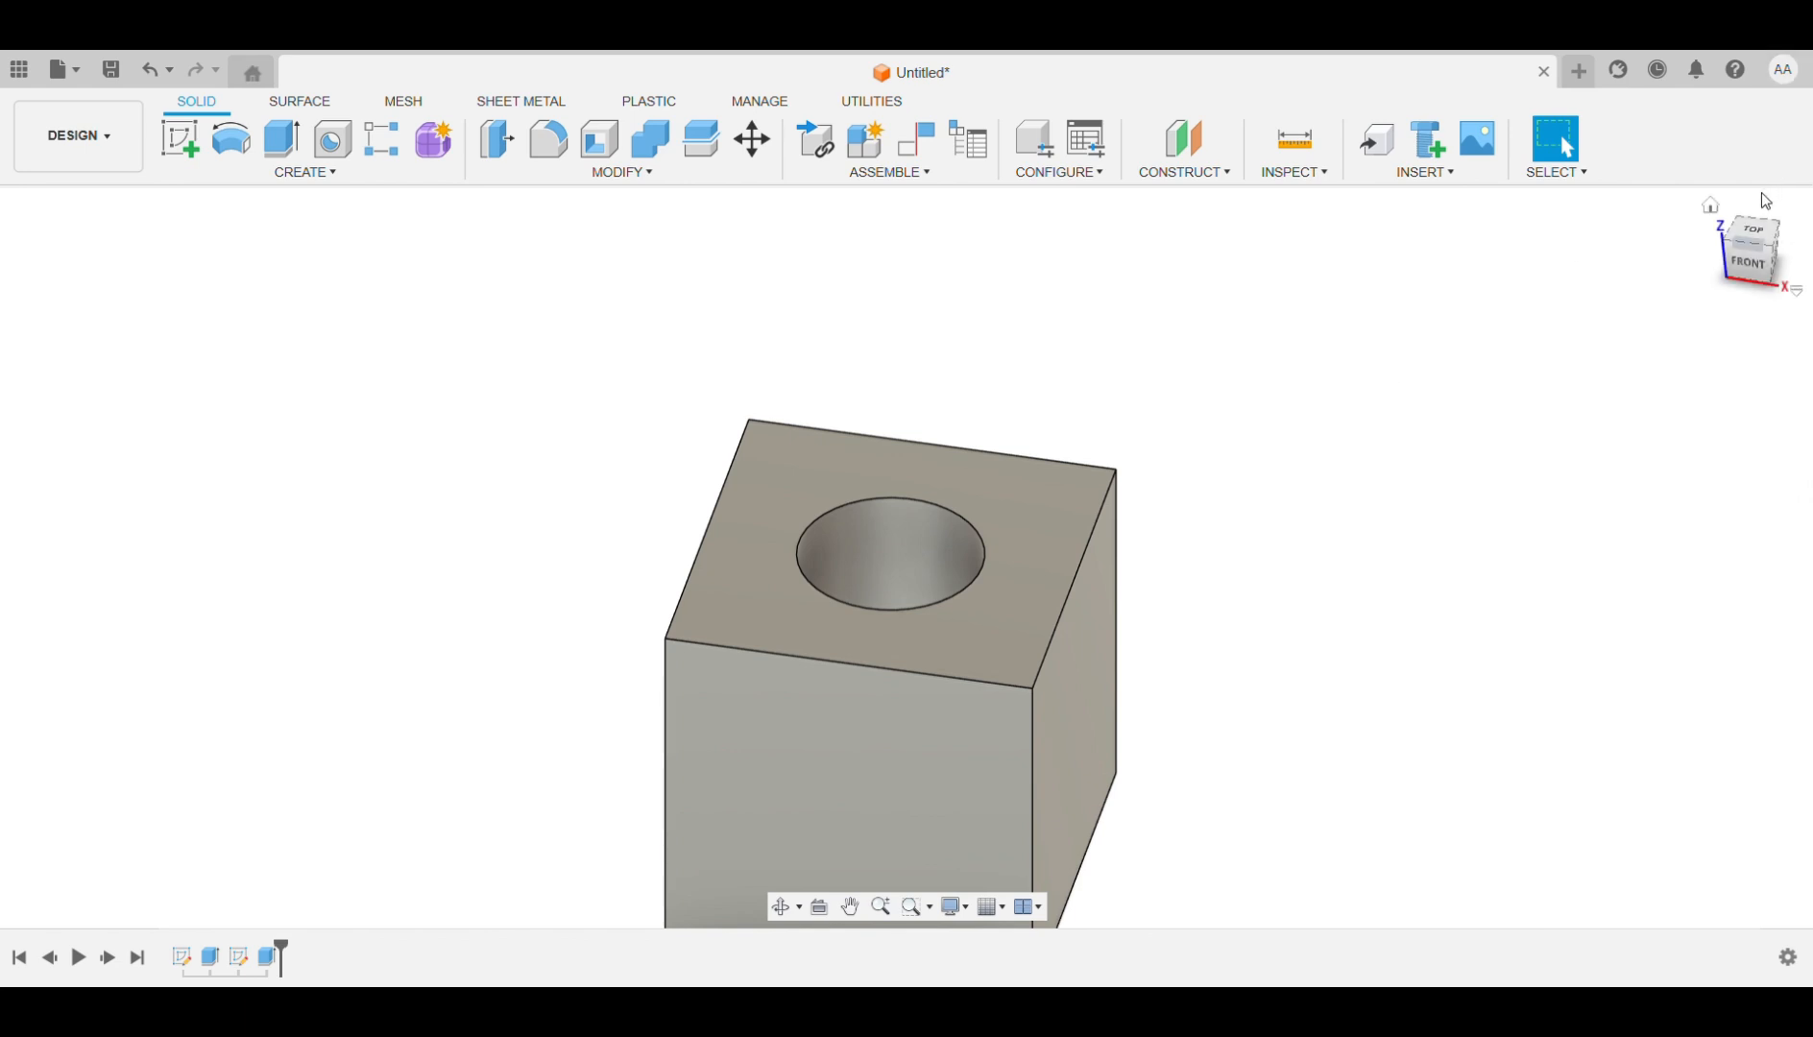
click(1754, 240)
mouse_move(906, 558)
shift+middle_down()
mouse_move(1018, 451)
mouse_move(970, 413)
mouse_move(936, 494)
mouse_move(855, 523)
mouse_move(835, 577)
shift+middle_up()
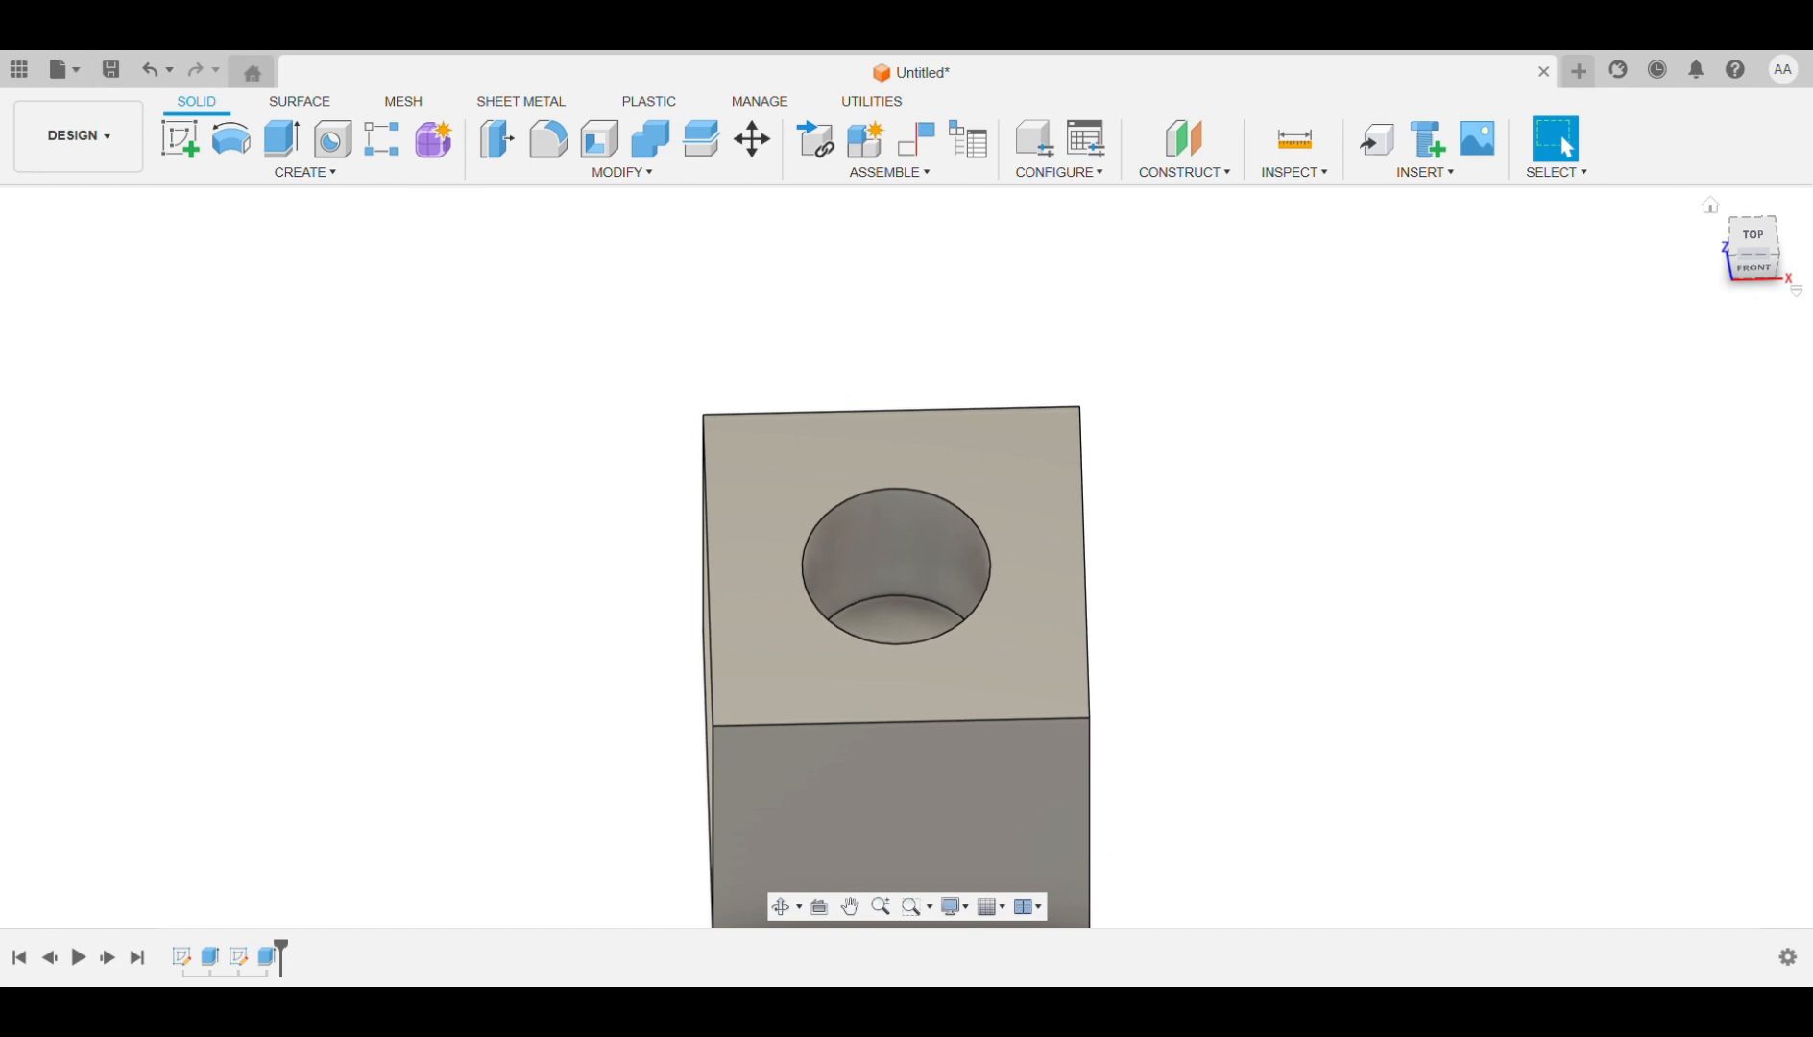
Save the design as Test Cube and select the cube body for 3D print export.
click(108, 69)
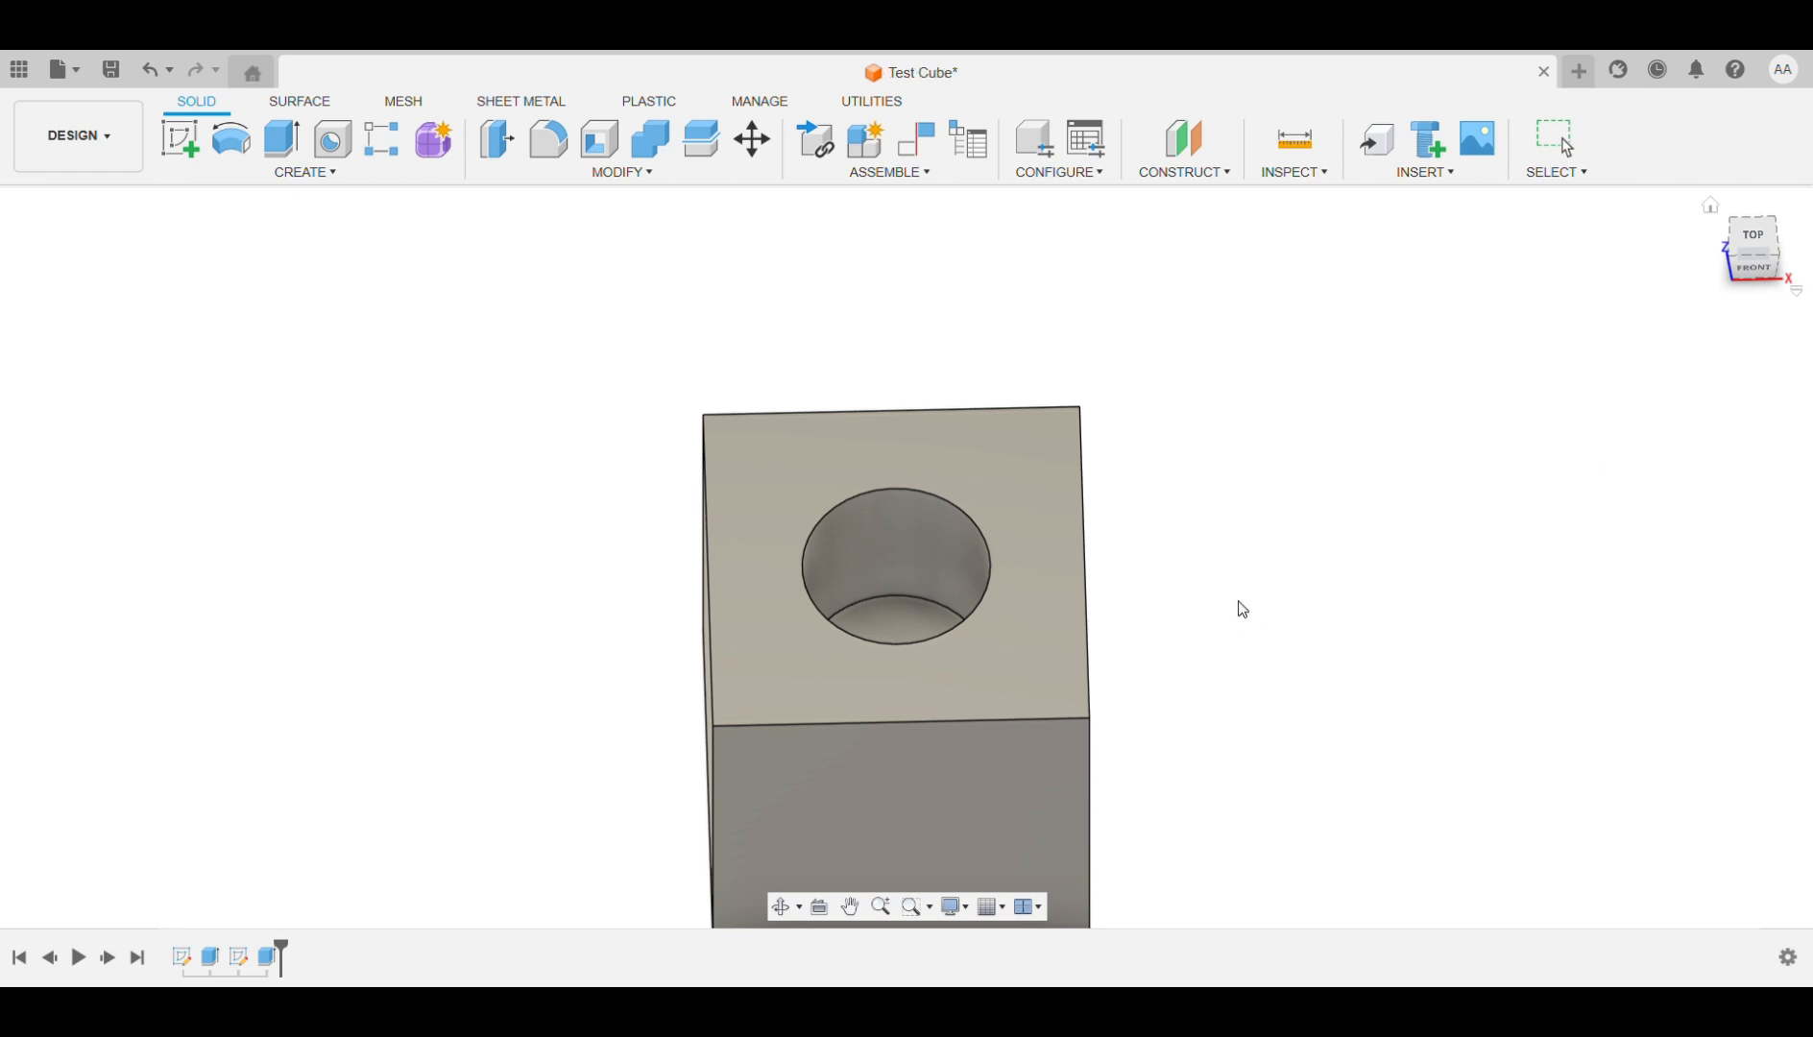
click(77, 72)
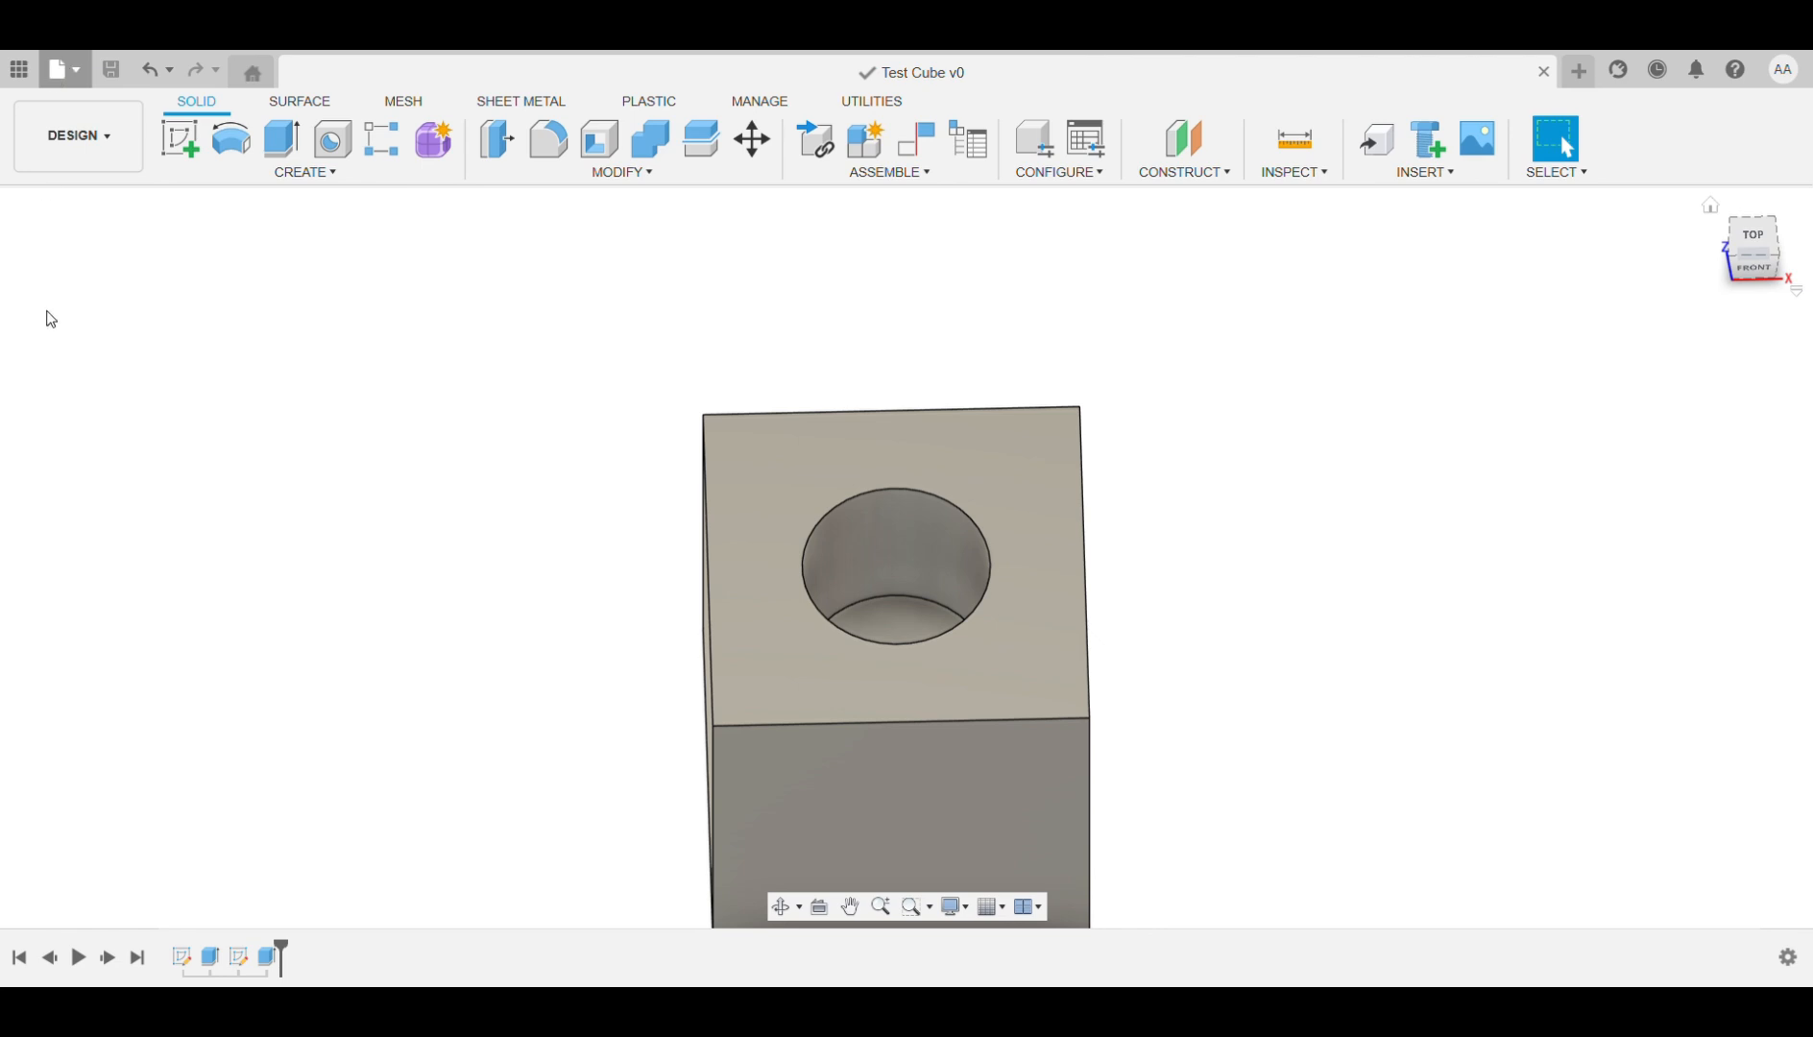
click(109, 394)
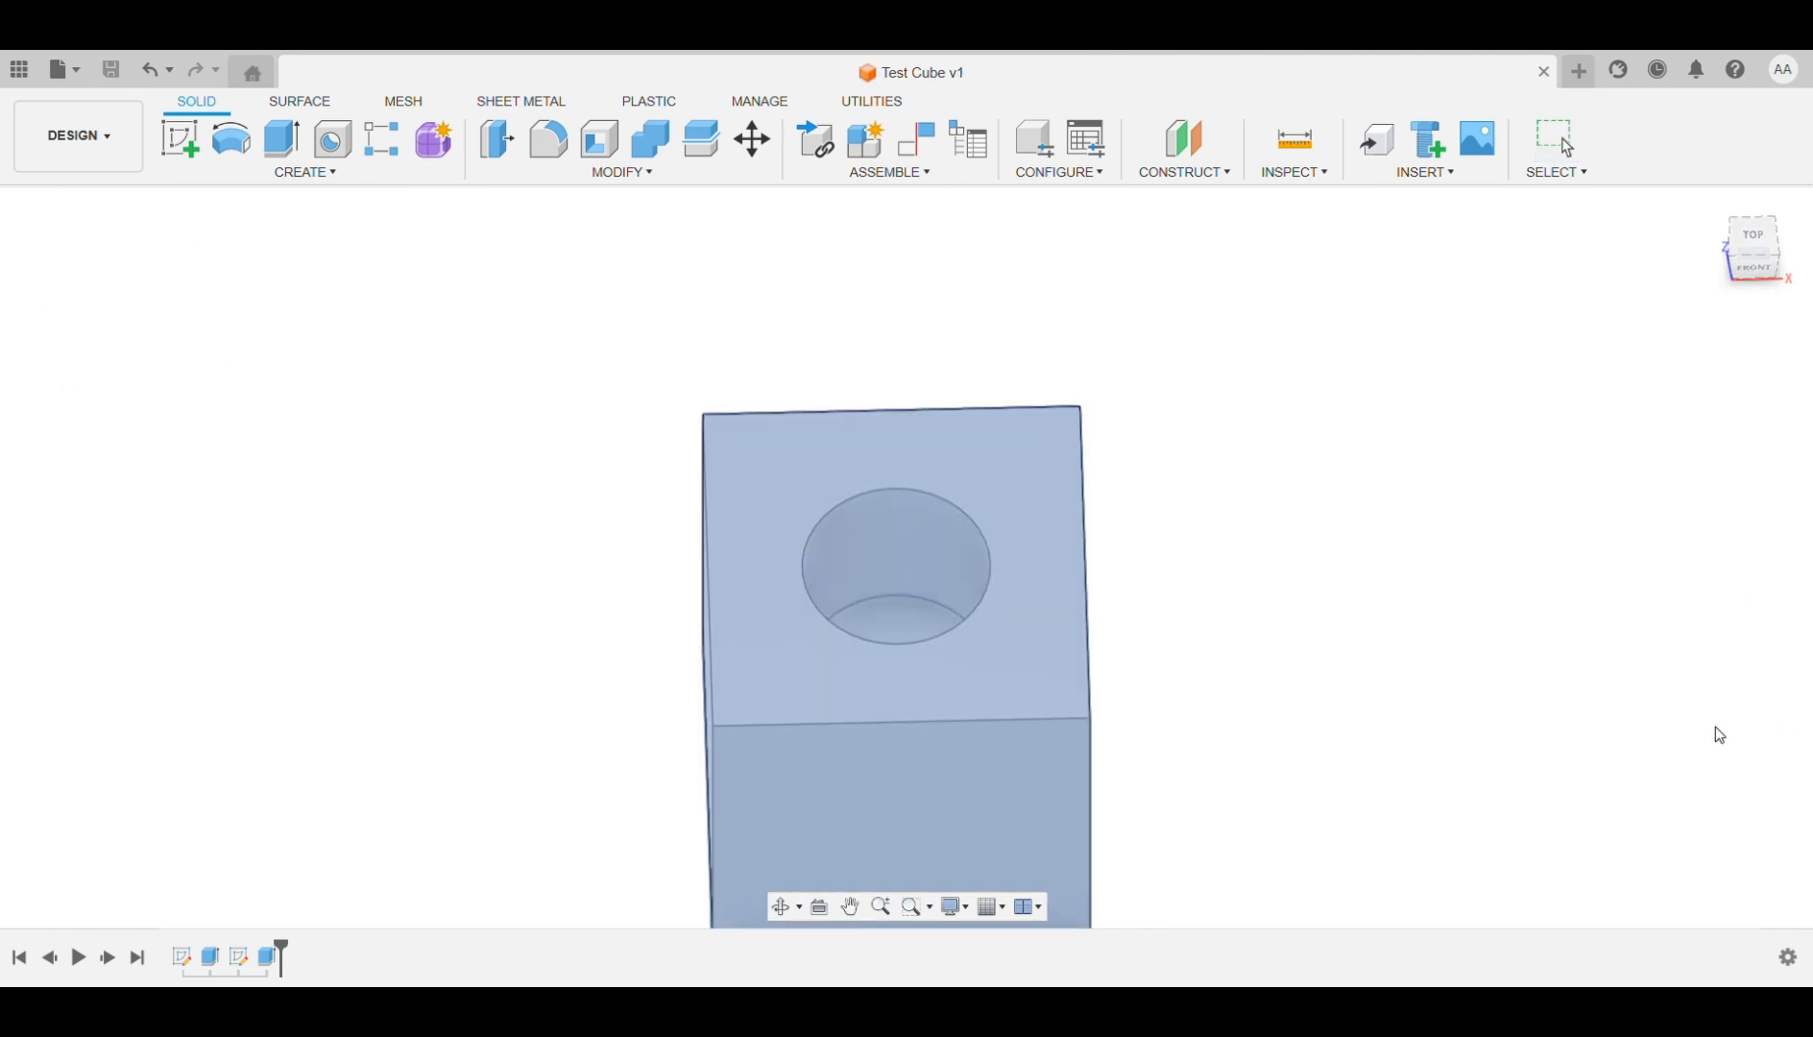
scroll(921, 438, up, 2)
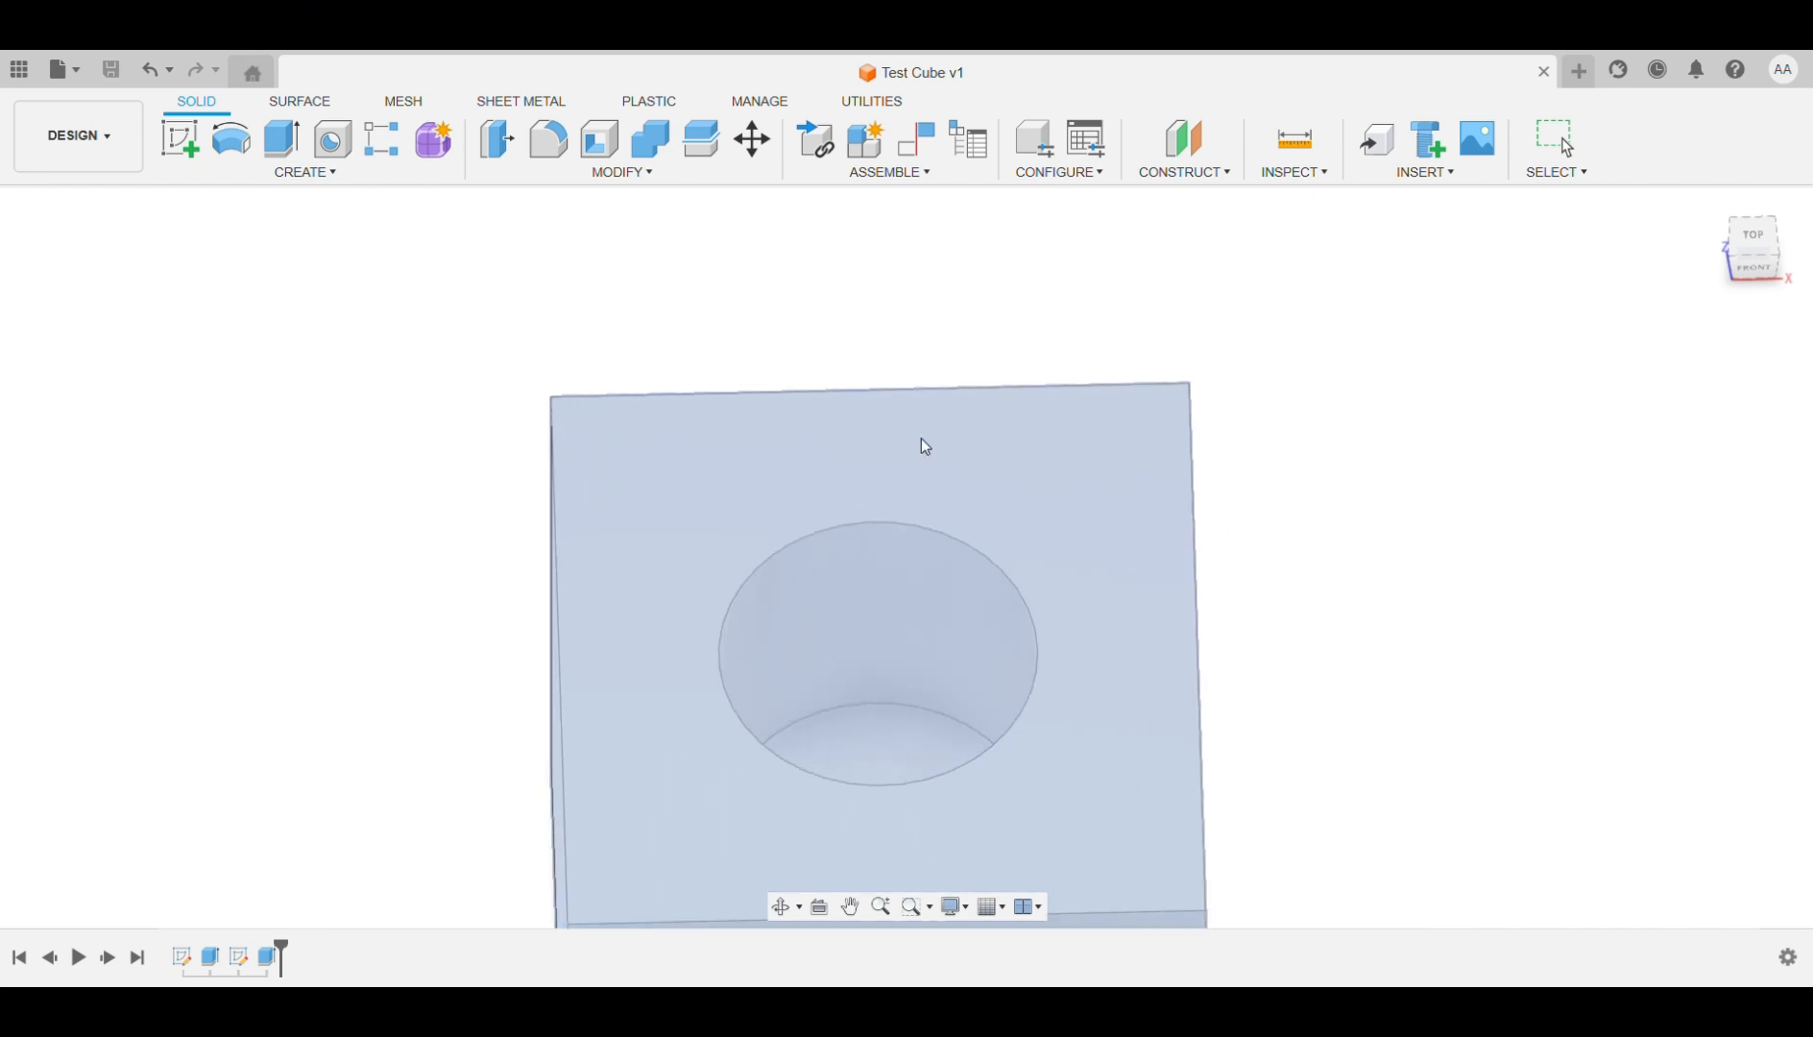
scroll(922, 438, down, 5)
click(1736, 699)
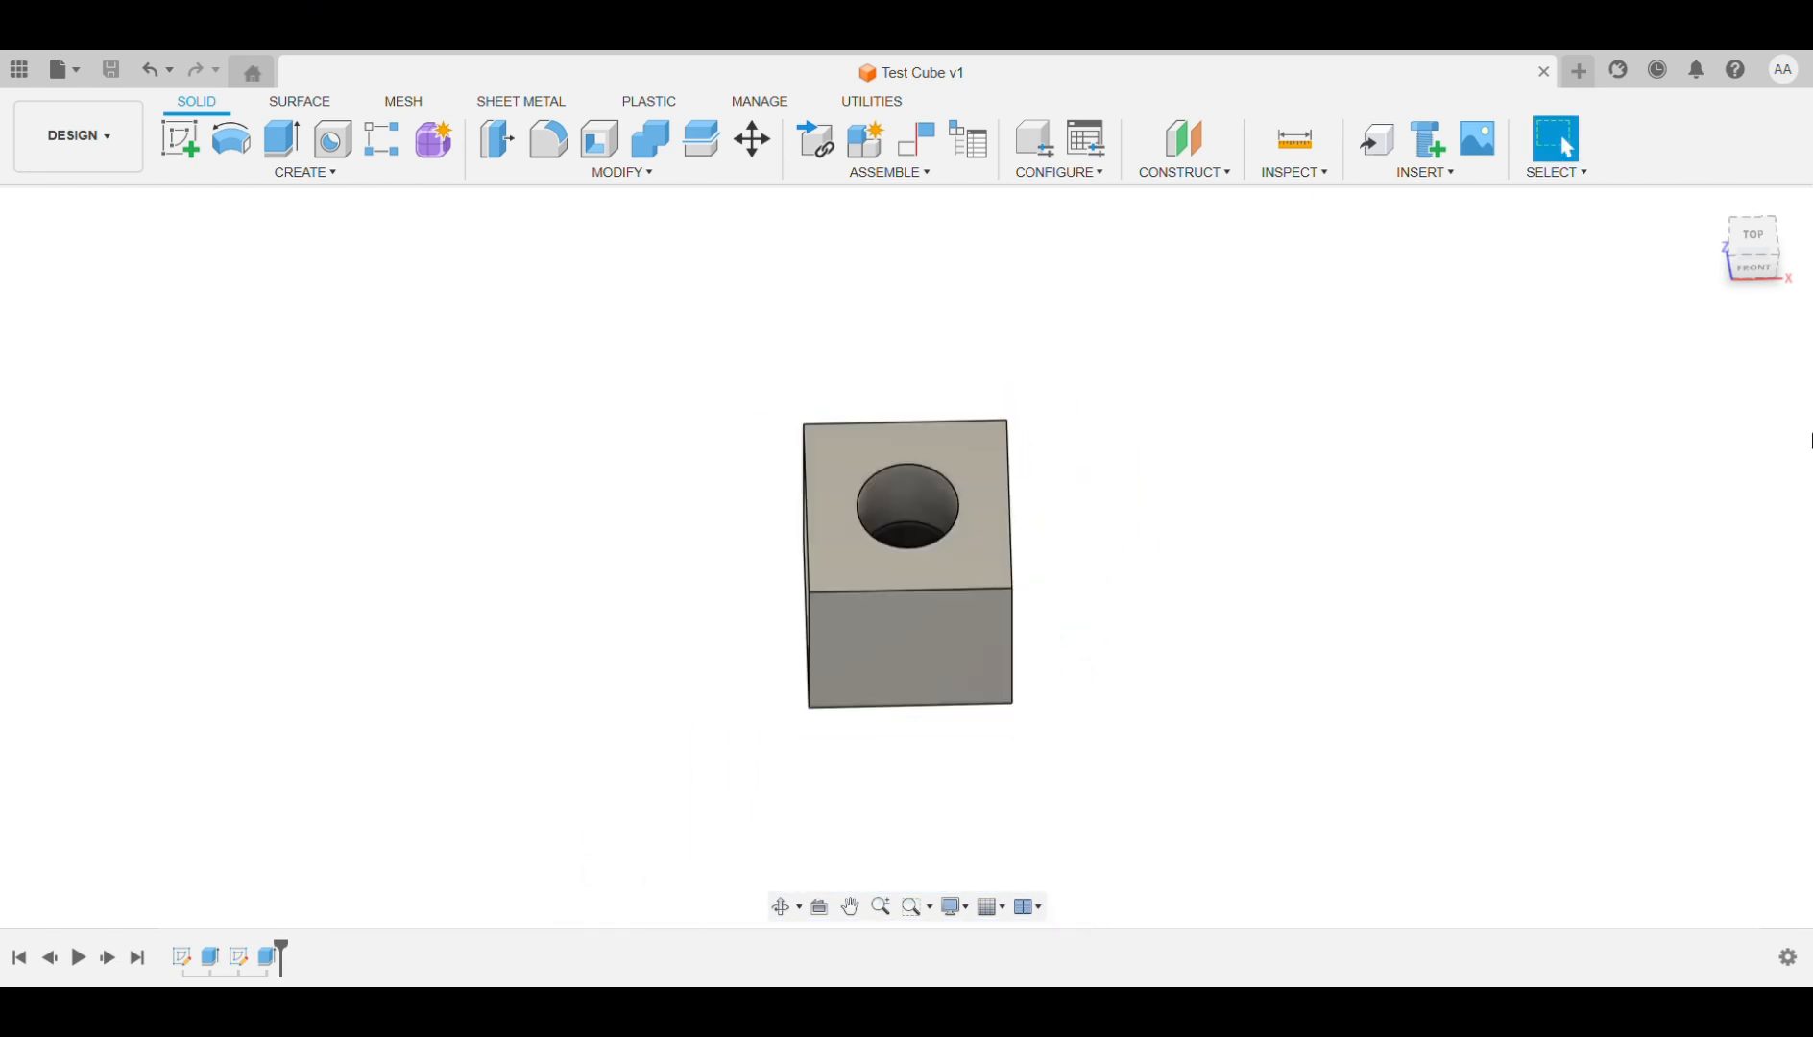
mouse_move(1765, 259)
mouse_down()
mouse_move(1657, 251)
mouse_move(1715, 235)
mouse_move(1743, 274)
mouse_move(1770, 247)
mouse_up()
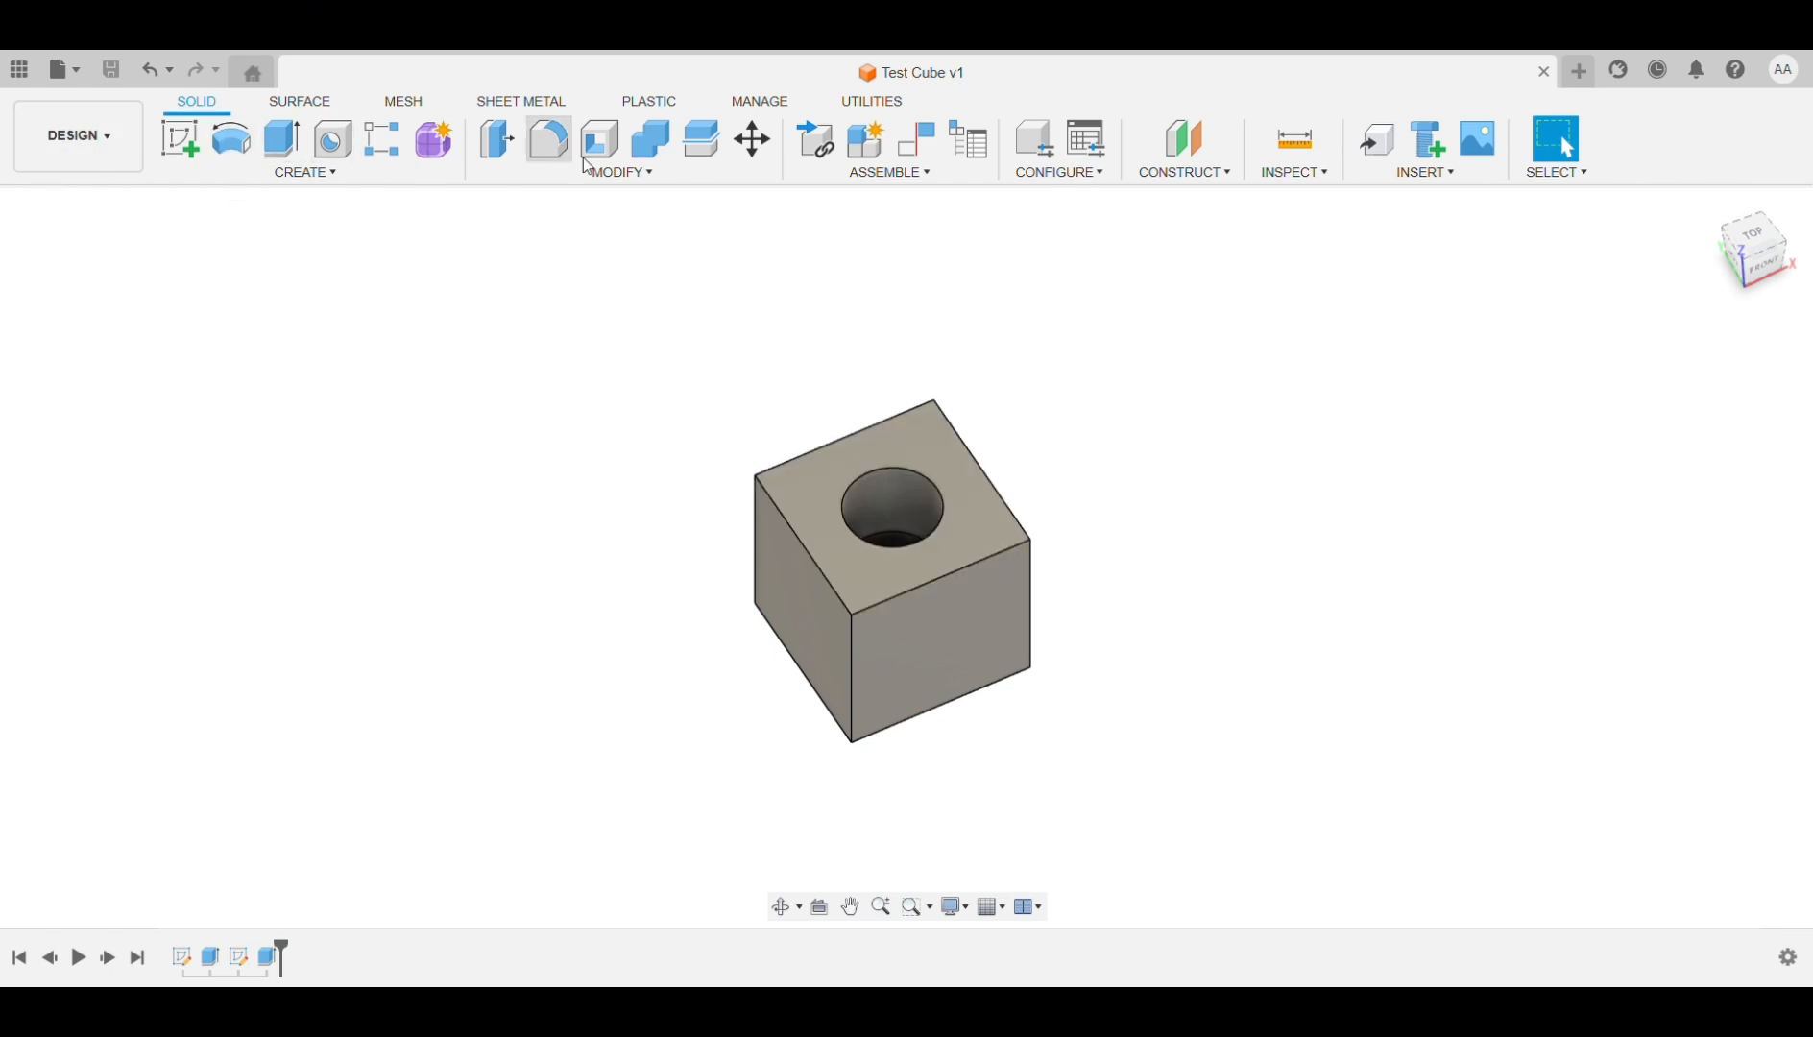
mouse_move(1778, 261)
mouse_down()
mouse_move(1769, 296)
mouse_move(1750, 243)
mouse_move(1739, 264)
mouse_move(1767, 271)
mouse_move(1763, 252)
mouse_up()
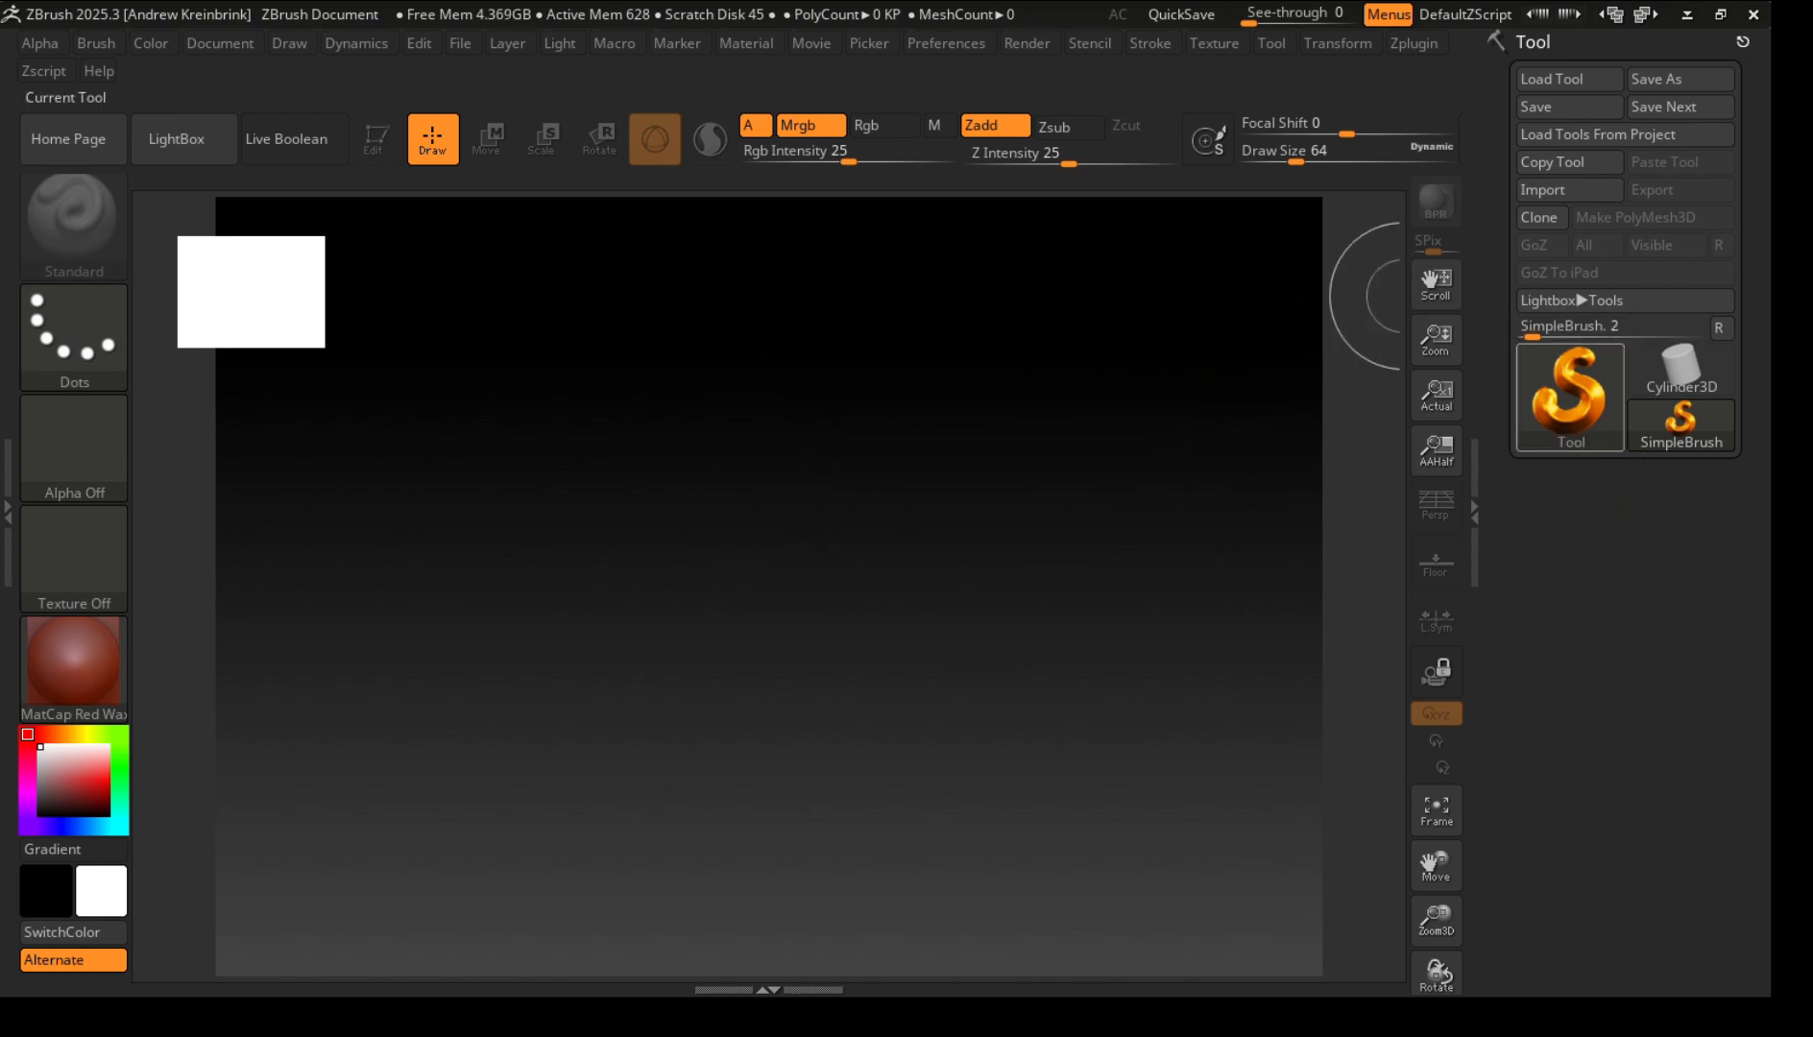
Switch to ZBrush and choose the Cube3D mesh as the current tool.
click(1570, 394)
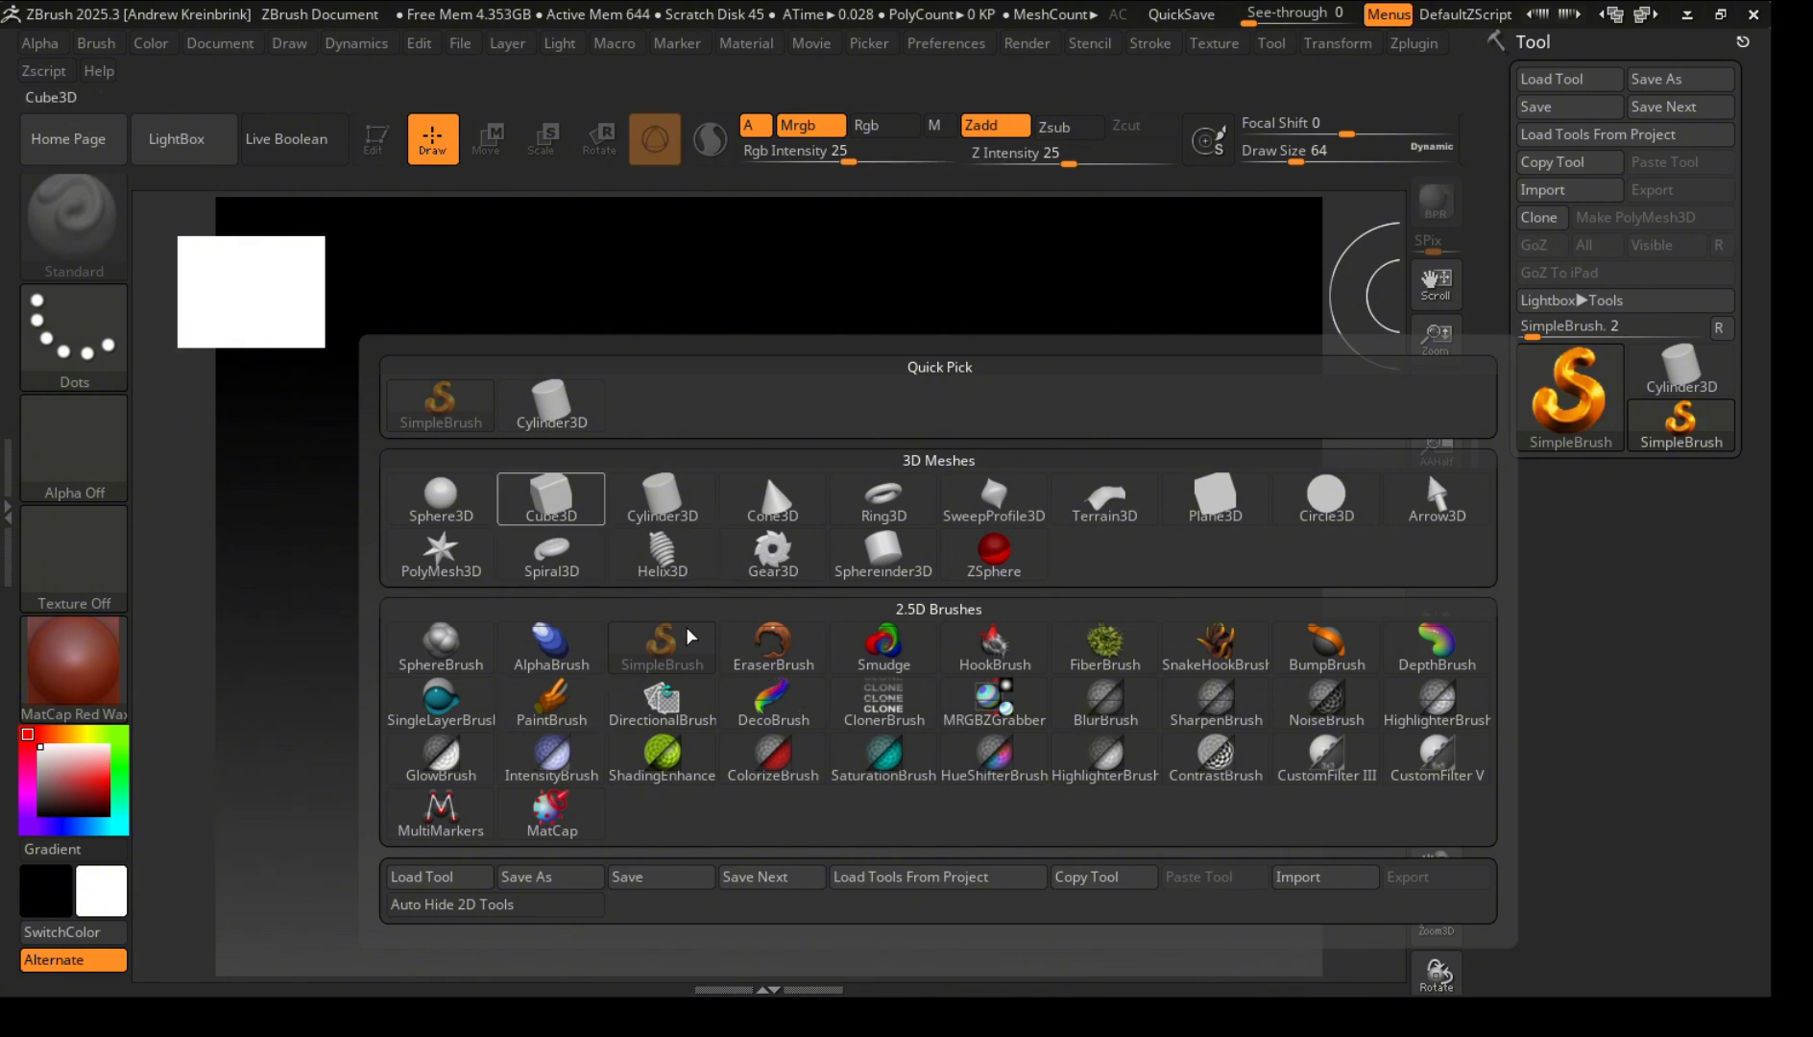
click(551, 497)
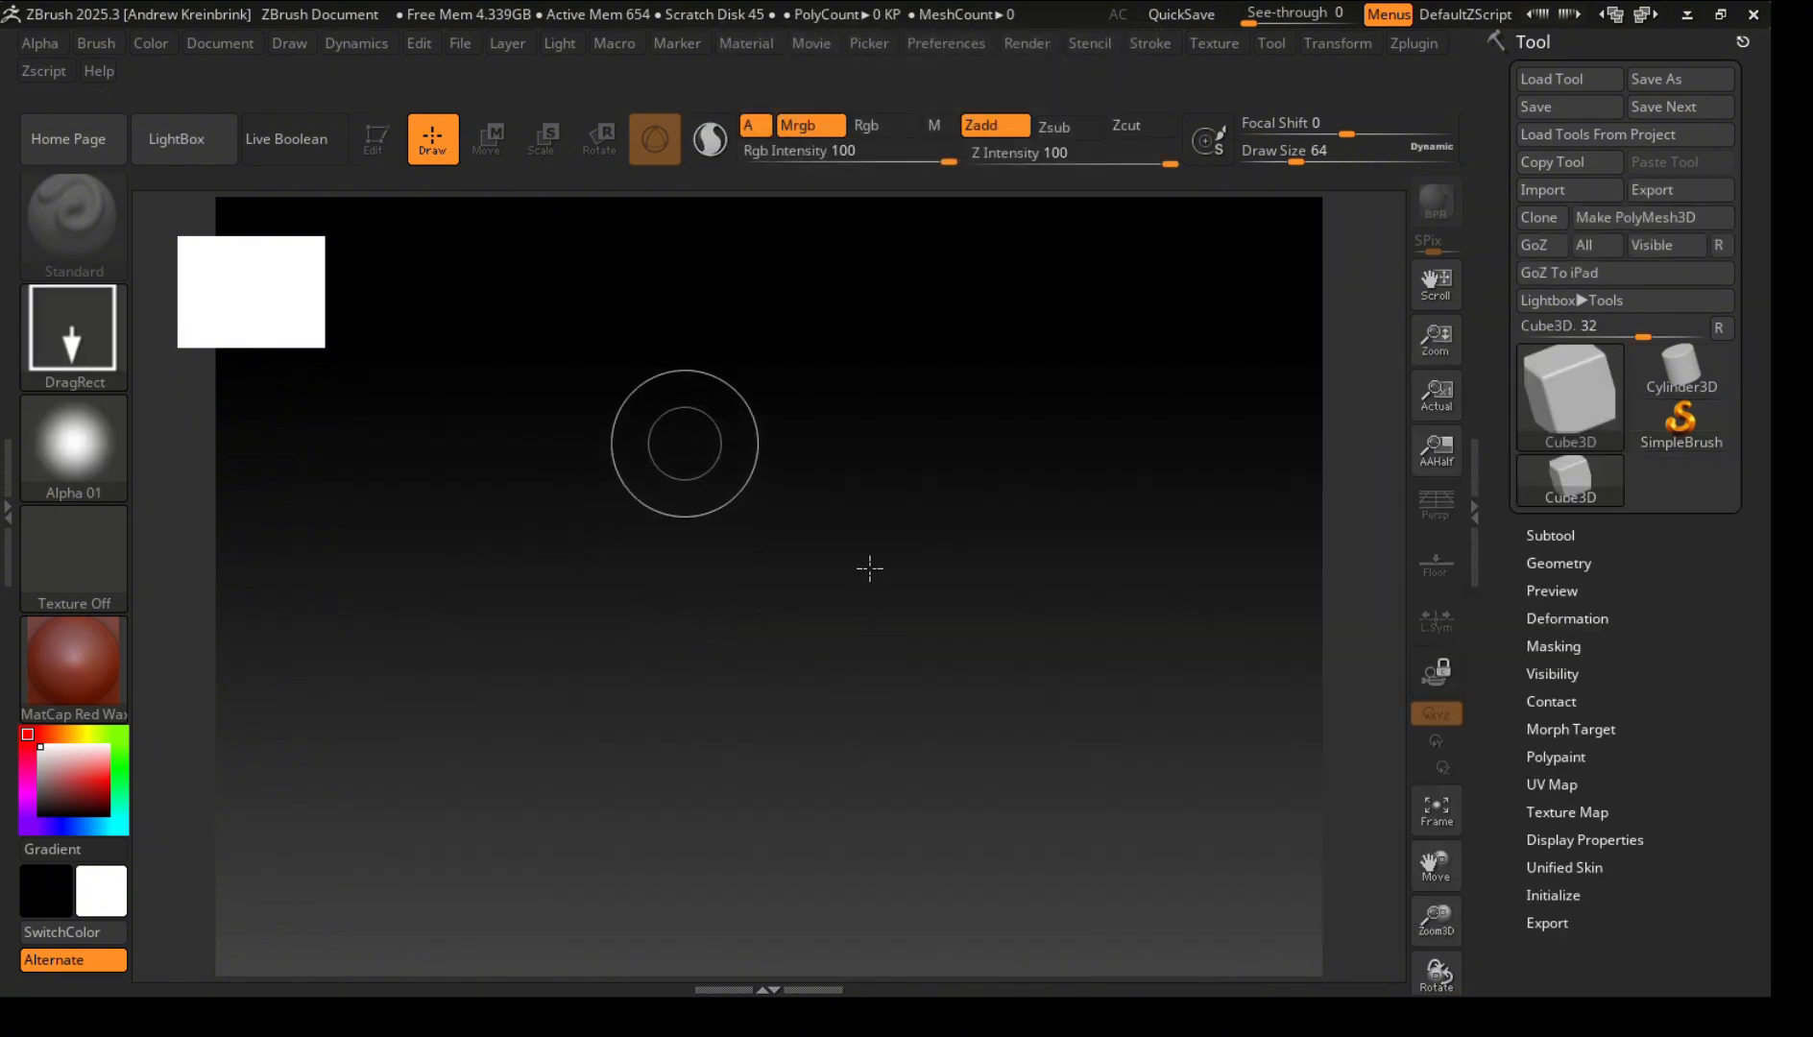
Draw several overlapping cubes on the canvas at different sizes and angles, and undo them all.
mouse_move(868, 563)
mouse_down()
mouse_move(899, 656)
mouse_move(1033, 812)
mouse_up()
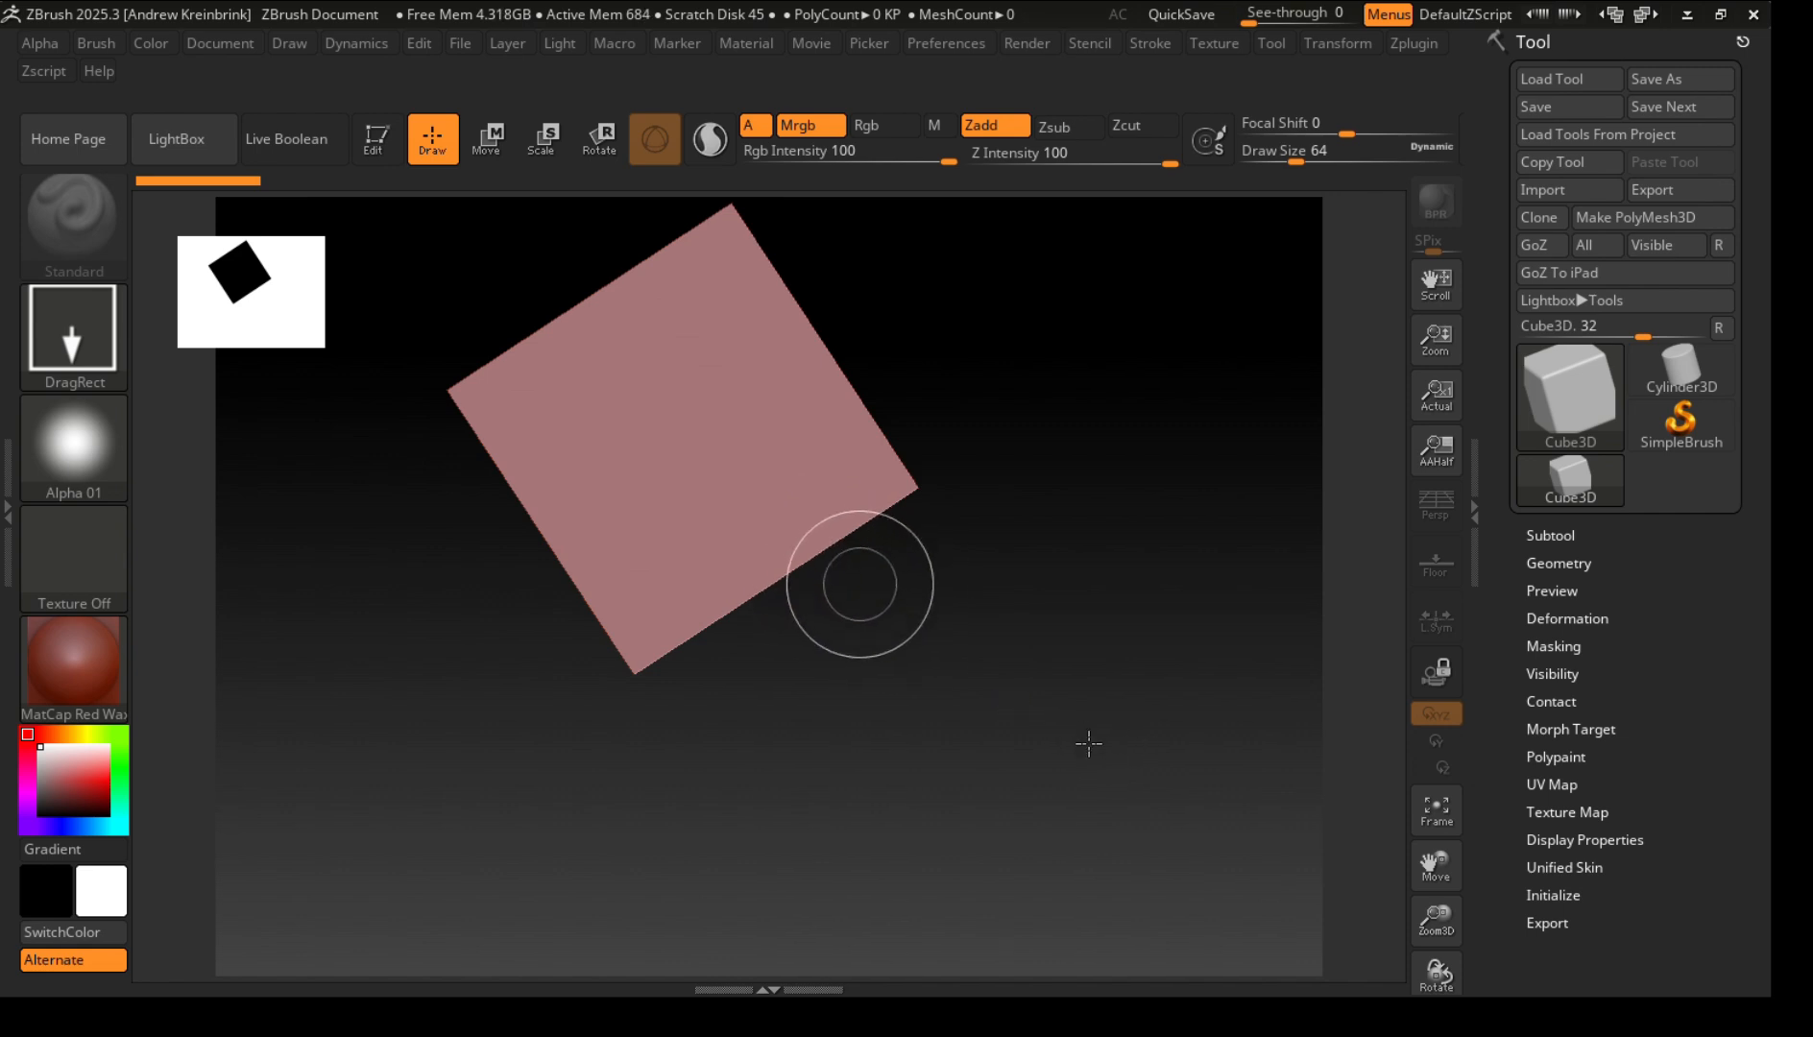
drag(858, 582, 1018, 538)
drag(987, 755, 1104, 653)
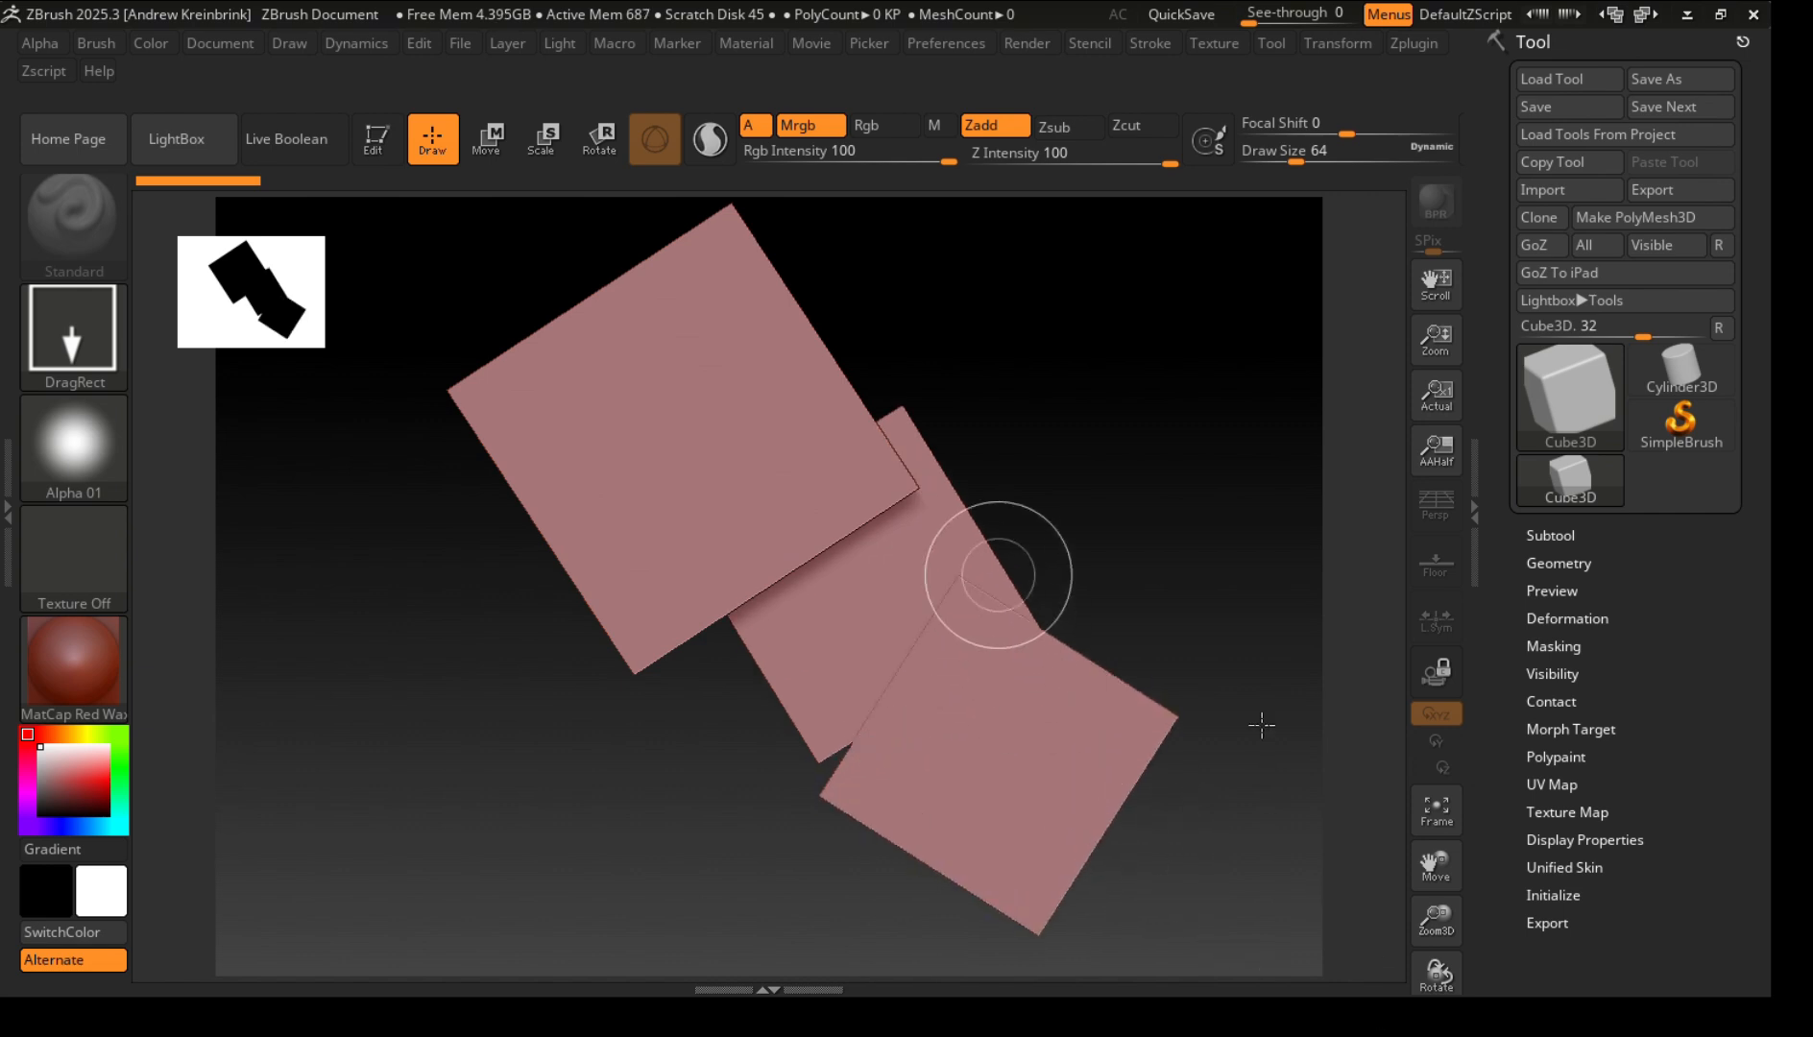
drag(995, 569, 794, 732)
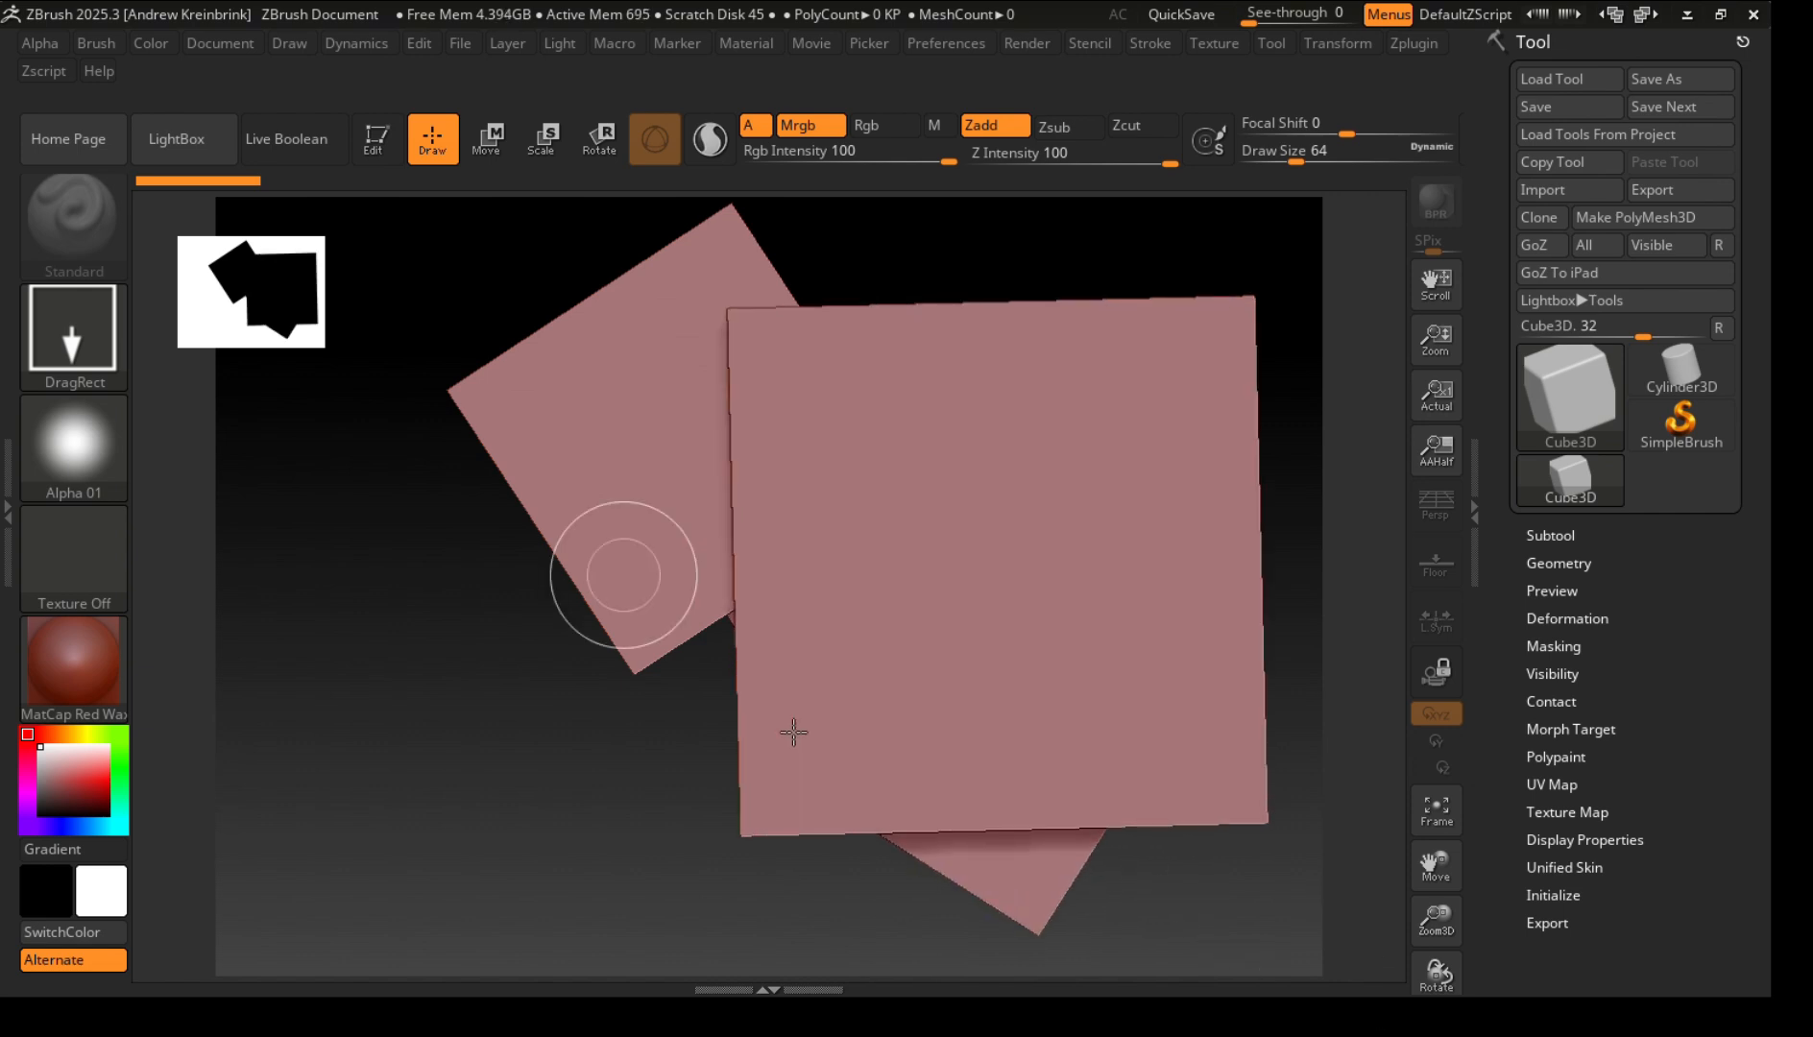
key(ctrl+z)
key(ctrl+z)
key(ctrl+z)
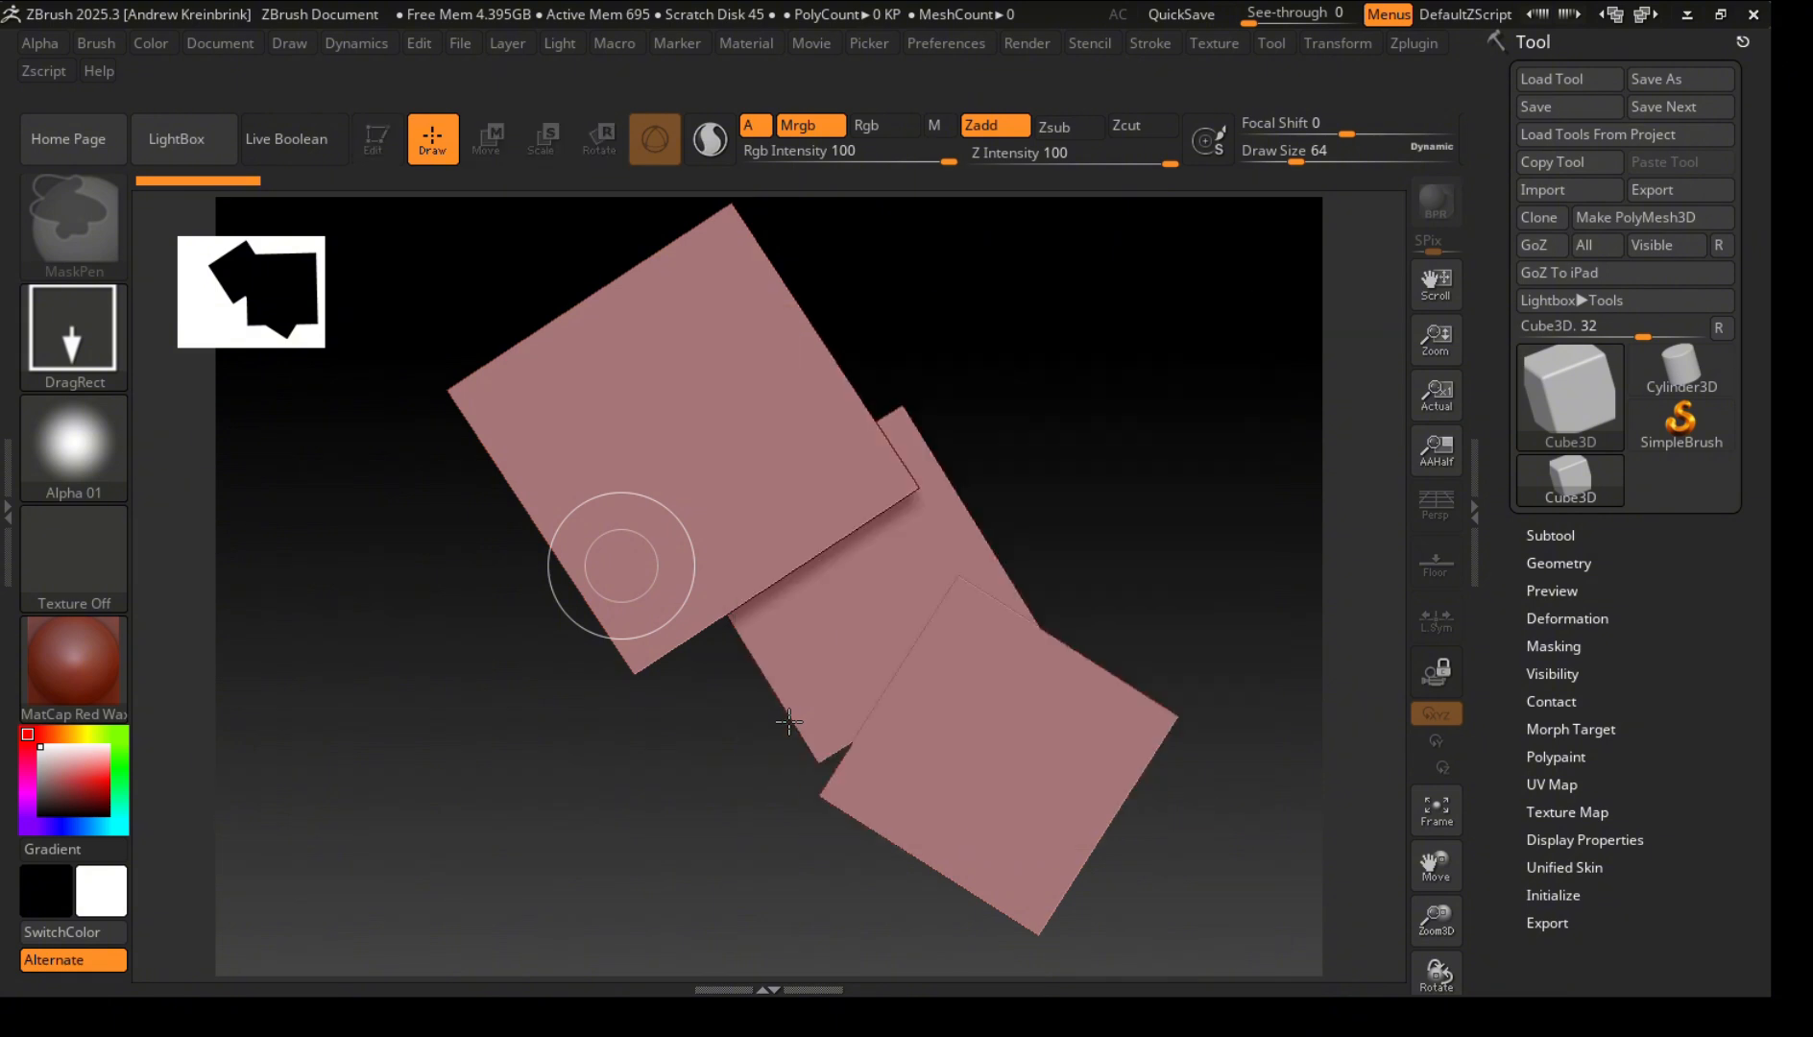
key(ctrl+z)
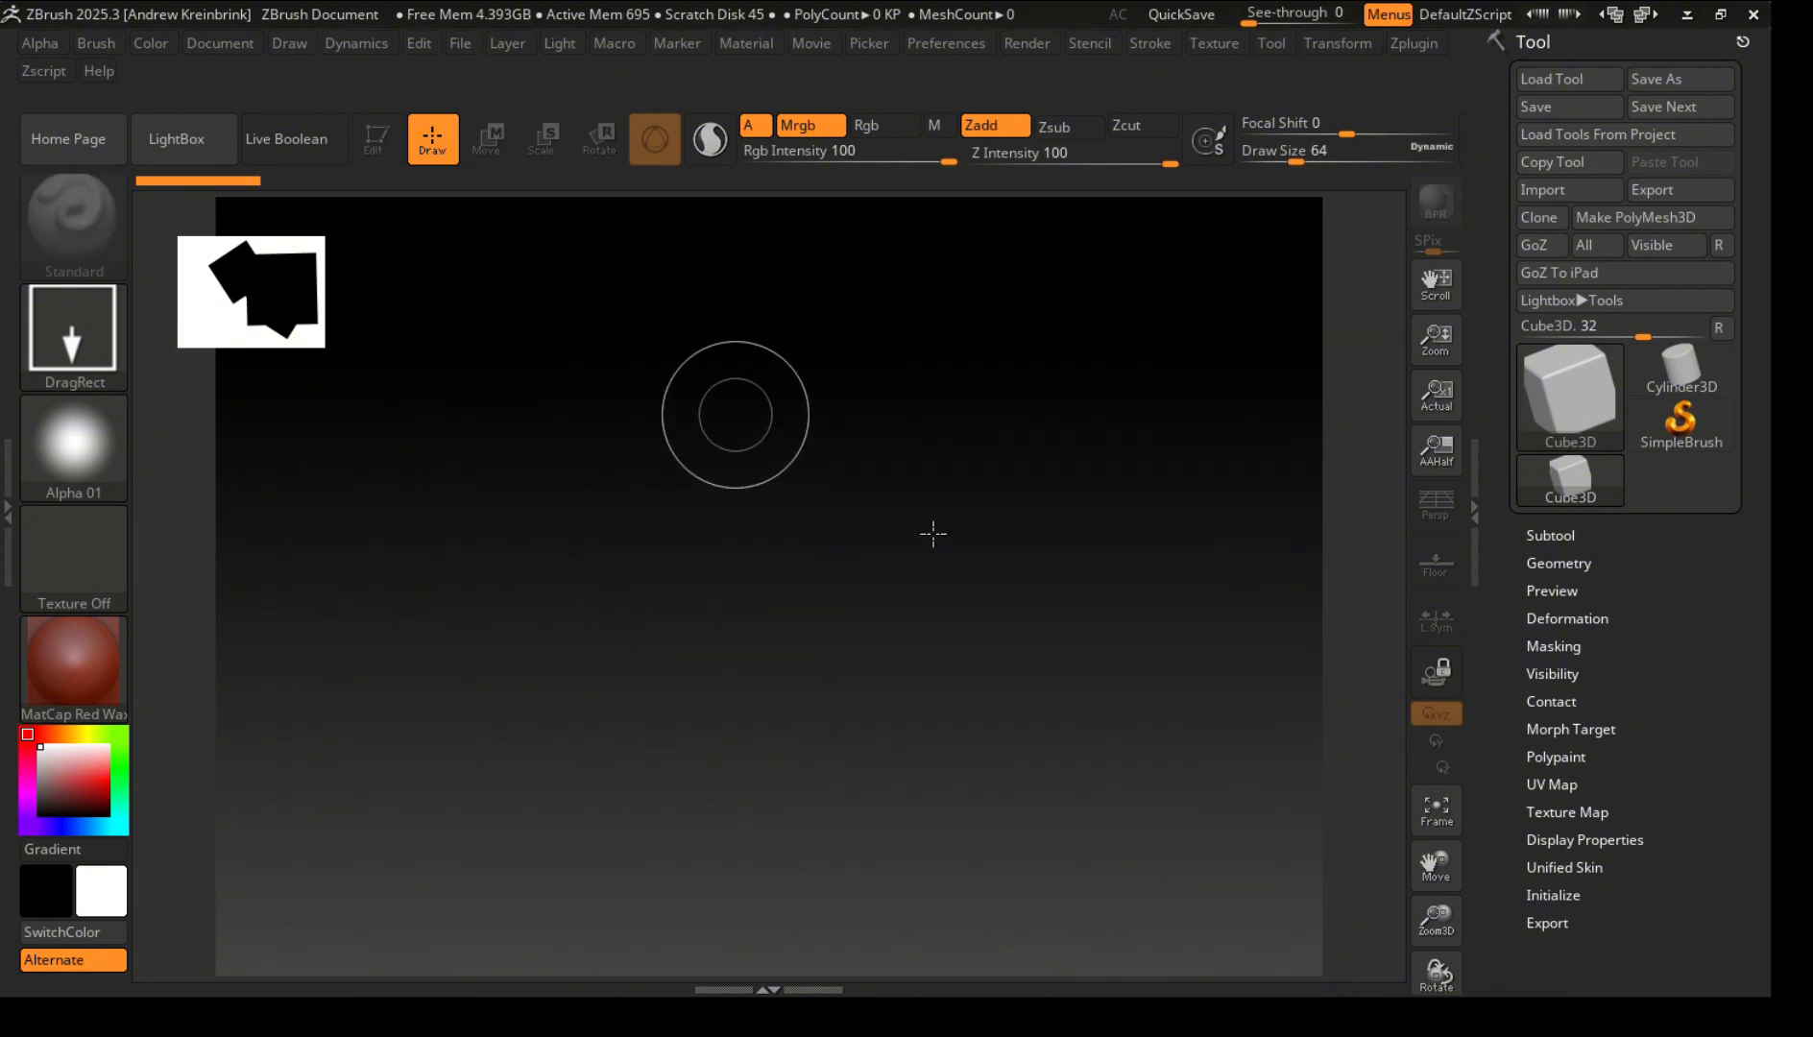
Draw a cube on the canvas in Edit mode, convert it to a PolyMesh3D and expand its Subtool settings.
drag(735, 413, 802, 578)
drag(1026, 738, 1100, 823)
key(t)
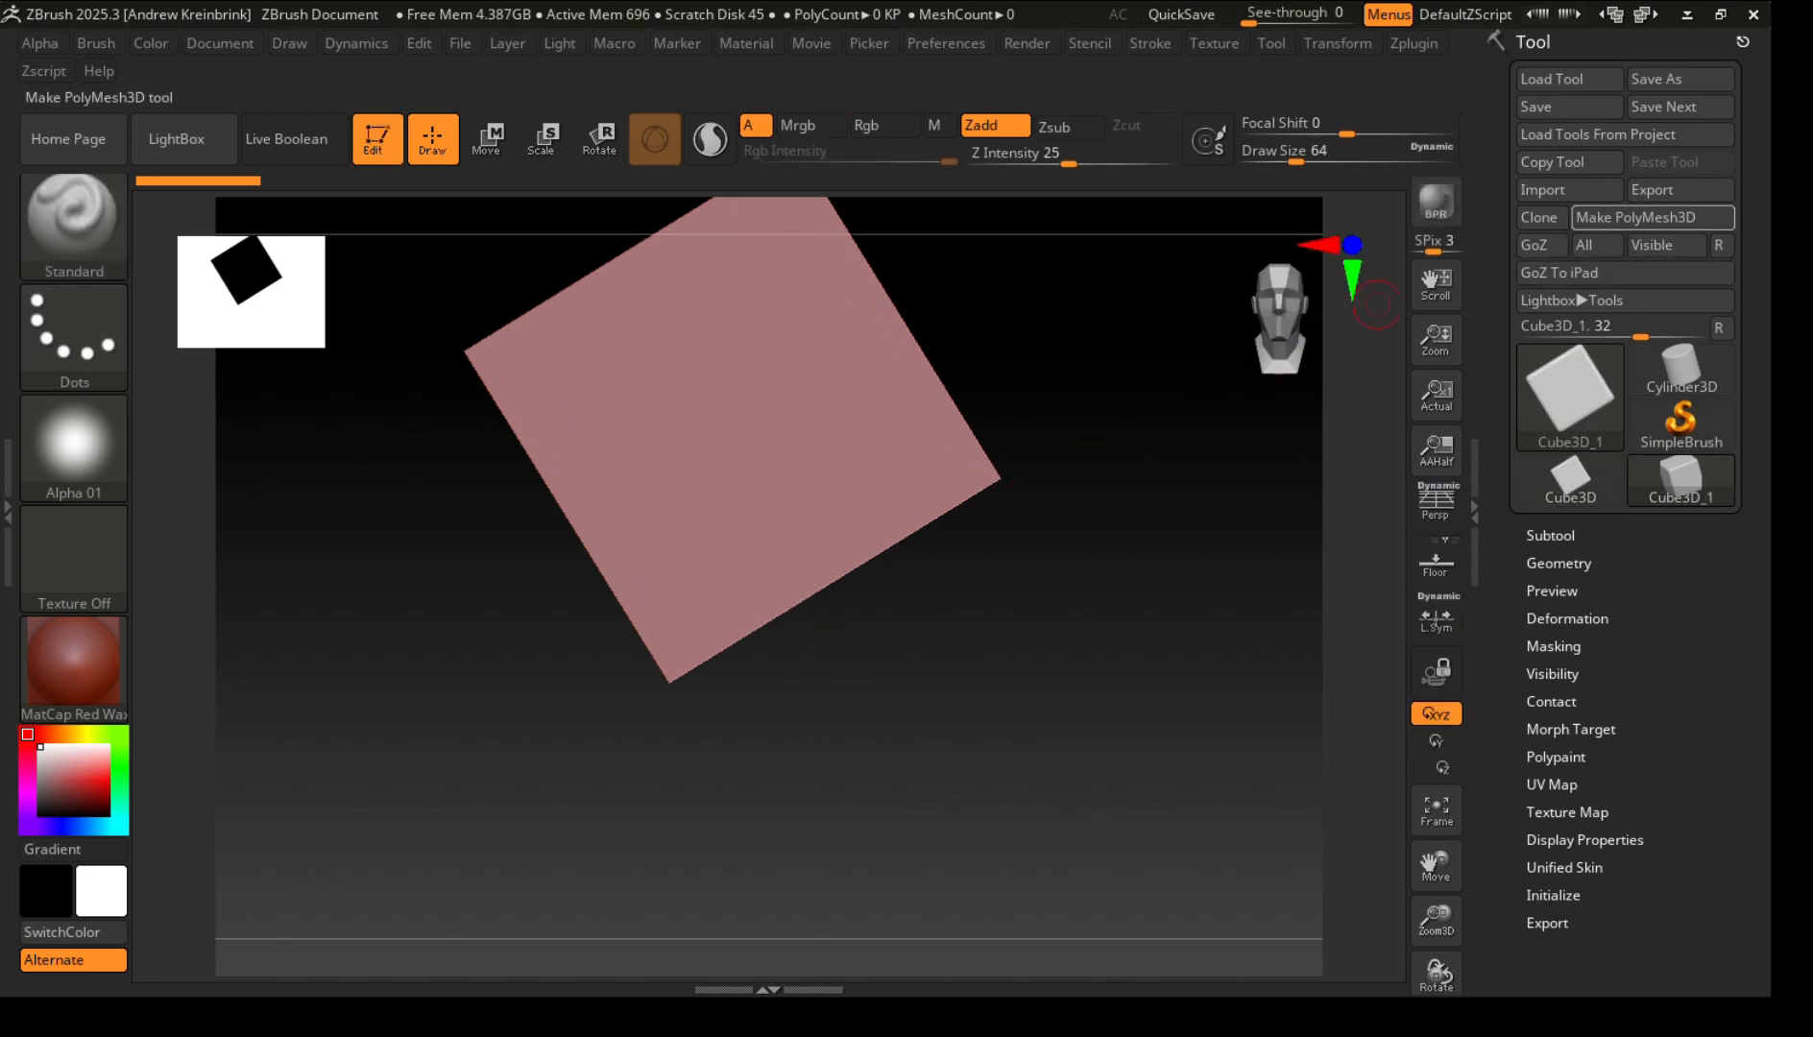
click(1652, 217)
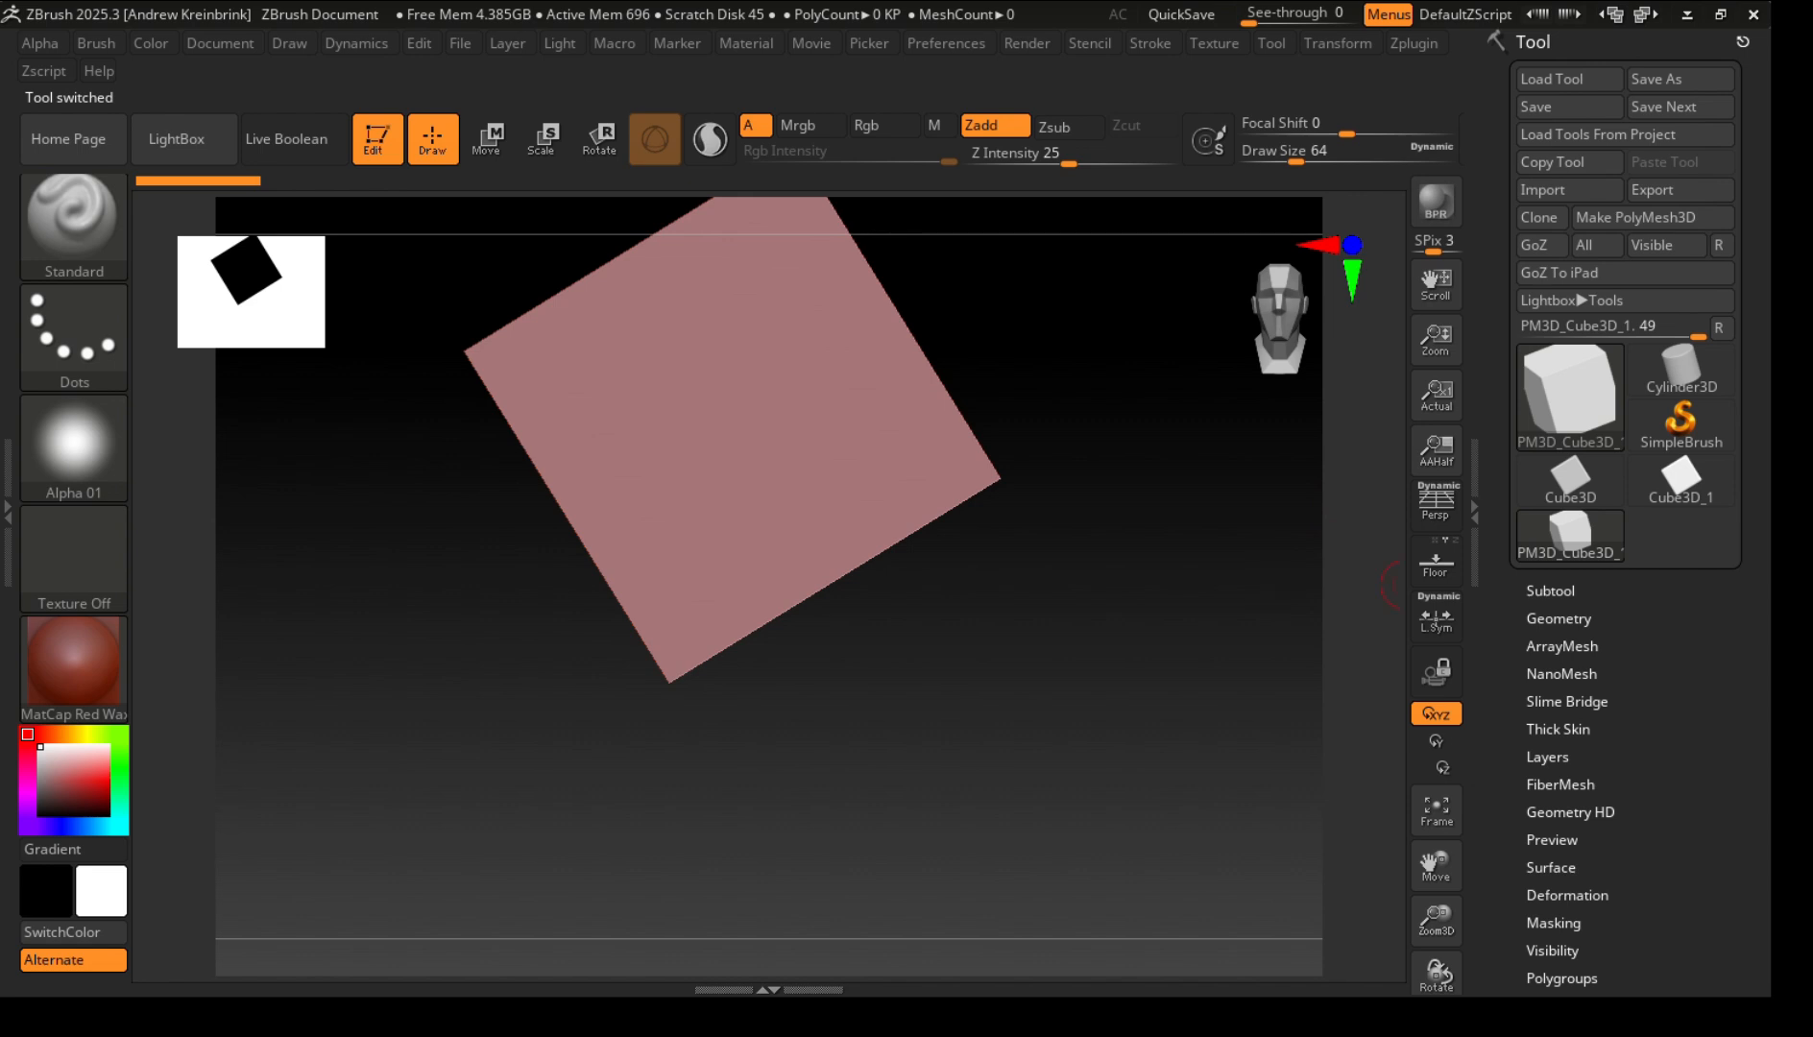
click(1550, 591)
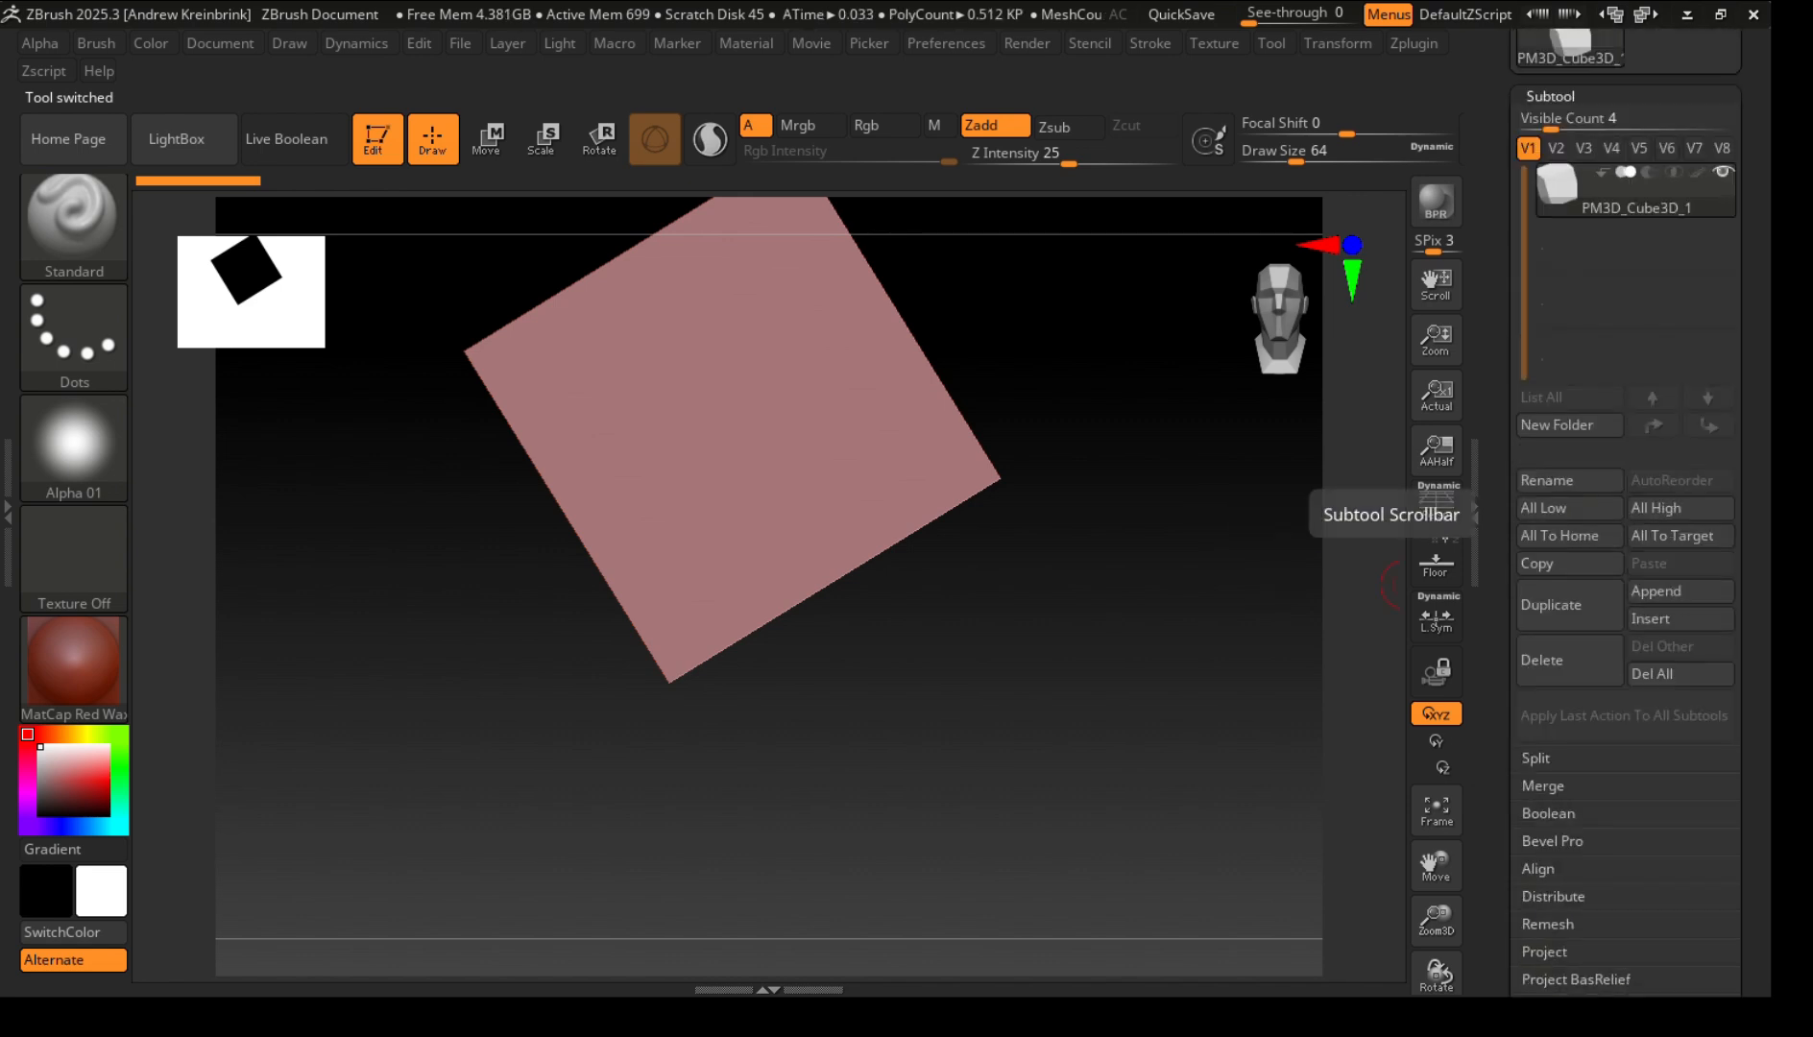
scroll(1625, 513, up, 2)
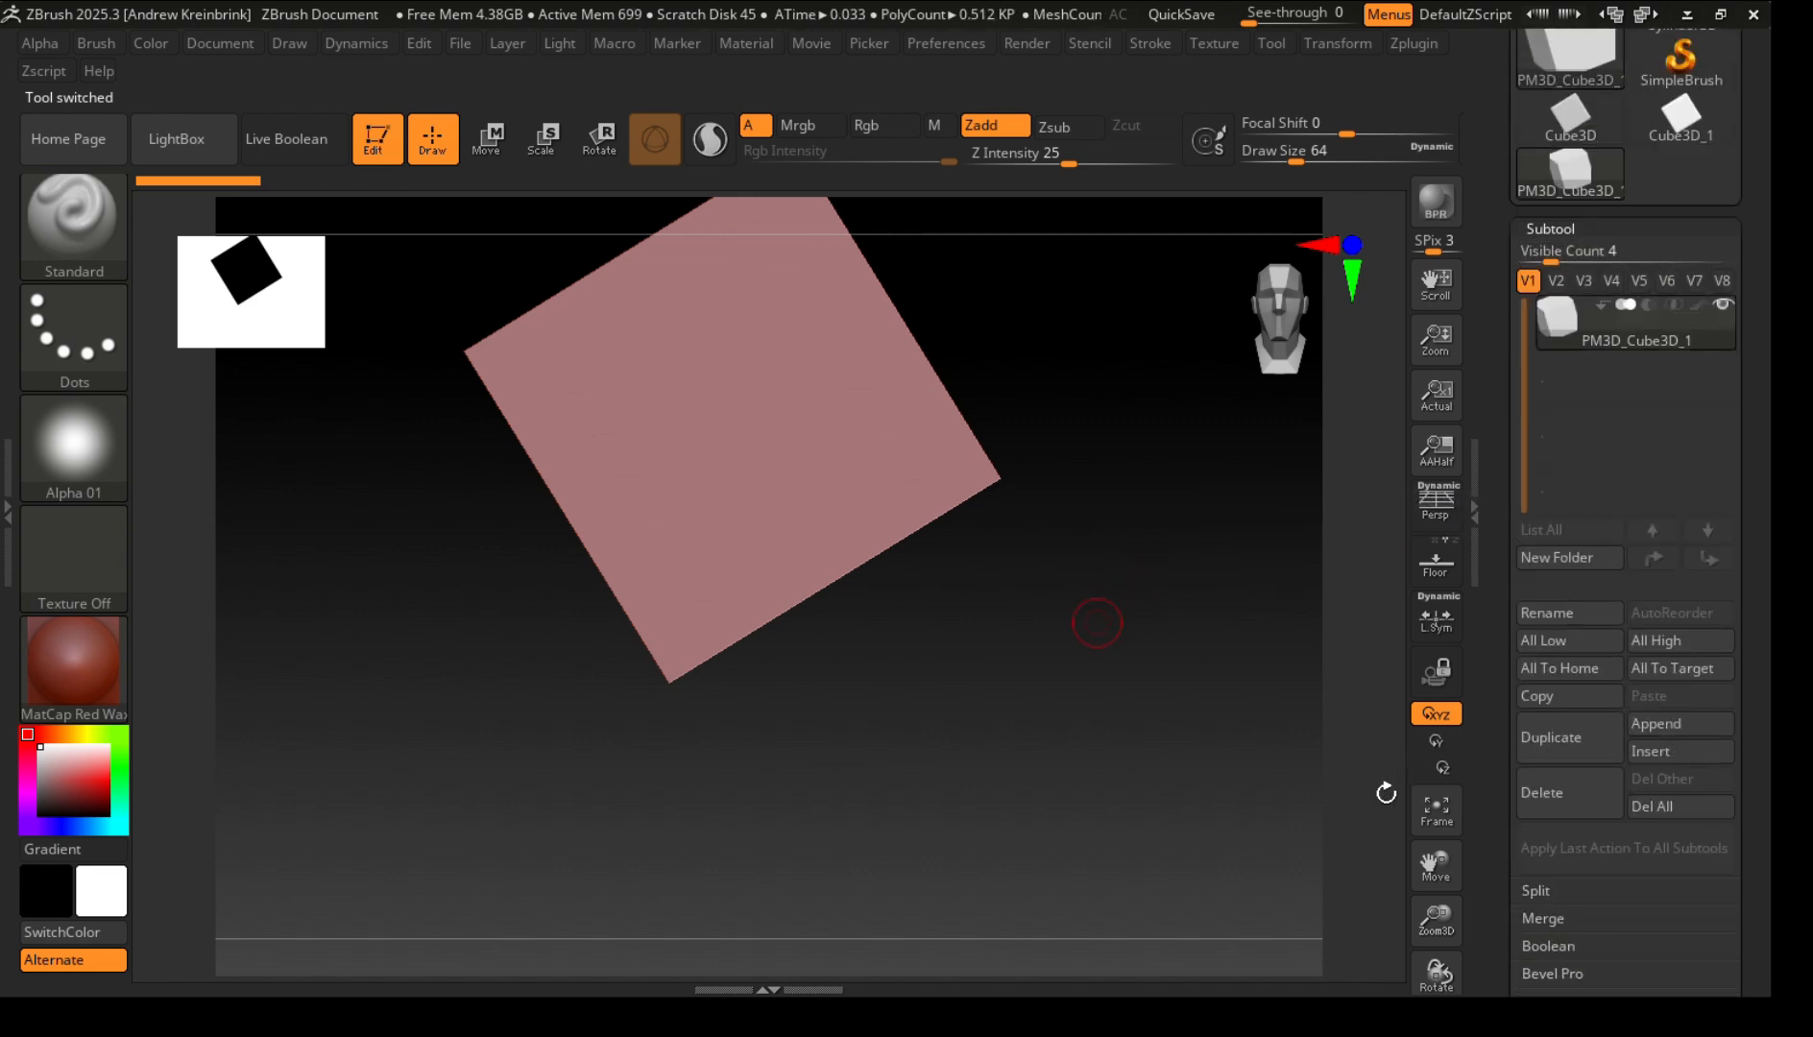
Try sculpting strokes with the Standard brush on the cube's top face, and undo them.
mouse_move(1380, 789)
mouse_down()
mouse_move(1299, 688)
mouse_move(1307, 574)
mouse_move(1348, 558)
mouse_move(1222, 697)
mouse_move(1256, 830)
mouse_move(1172, 917)
mouse_move(927, 932)
mouse_move(1057, 912)
mouse_move(1170, 859)
mouse_move(1145, 900)
mouse_move(1128, 881)
mouse_move(1095, 921)
mouse_move(1193, 1021)
mouse_move(1174, 963)
mouse_up()
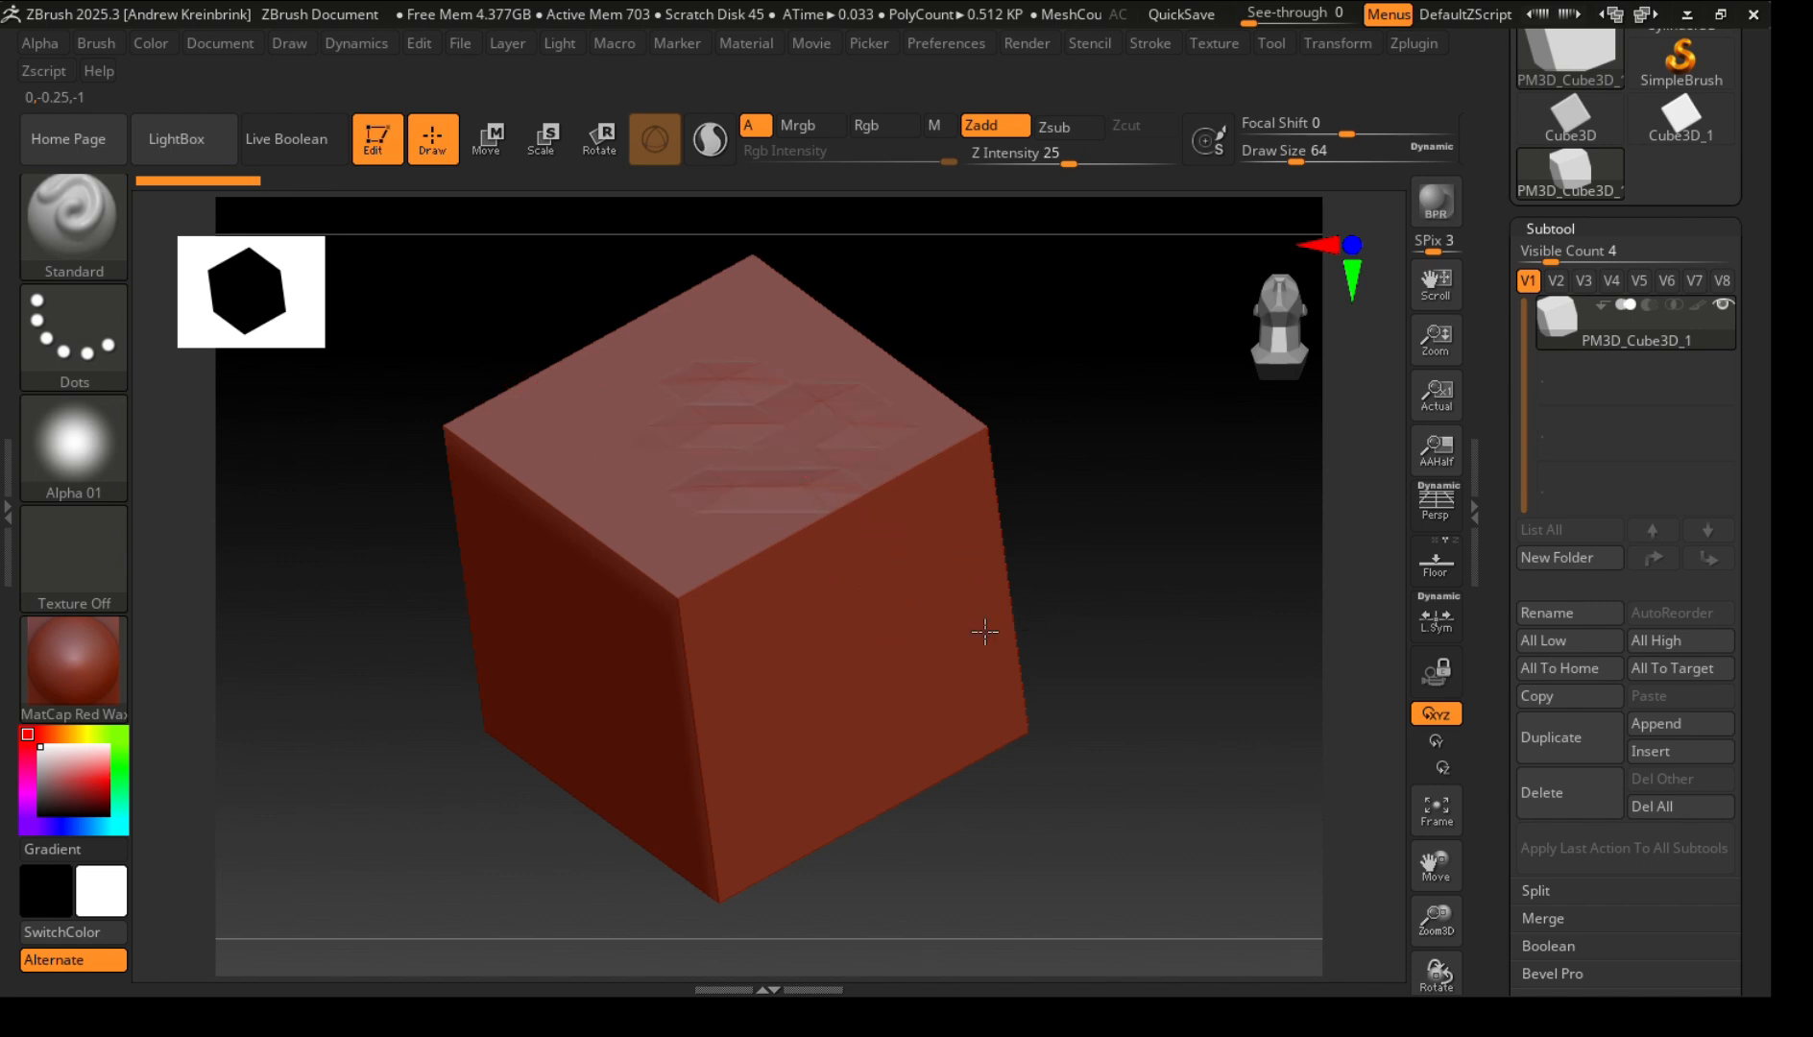
mouse_move(951, 567)
right_down()
mouse_move(973, 617)
mouse_move(961, 672)
mouse_move(982, 675)
mouse_move(988, 551)
right_up()
click(121, 277)
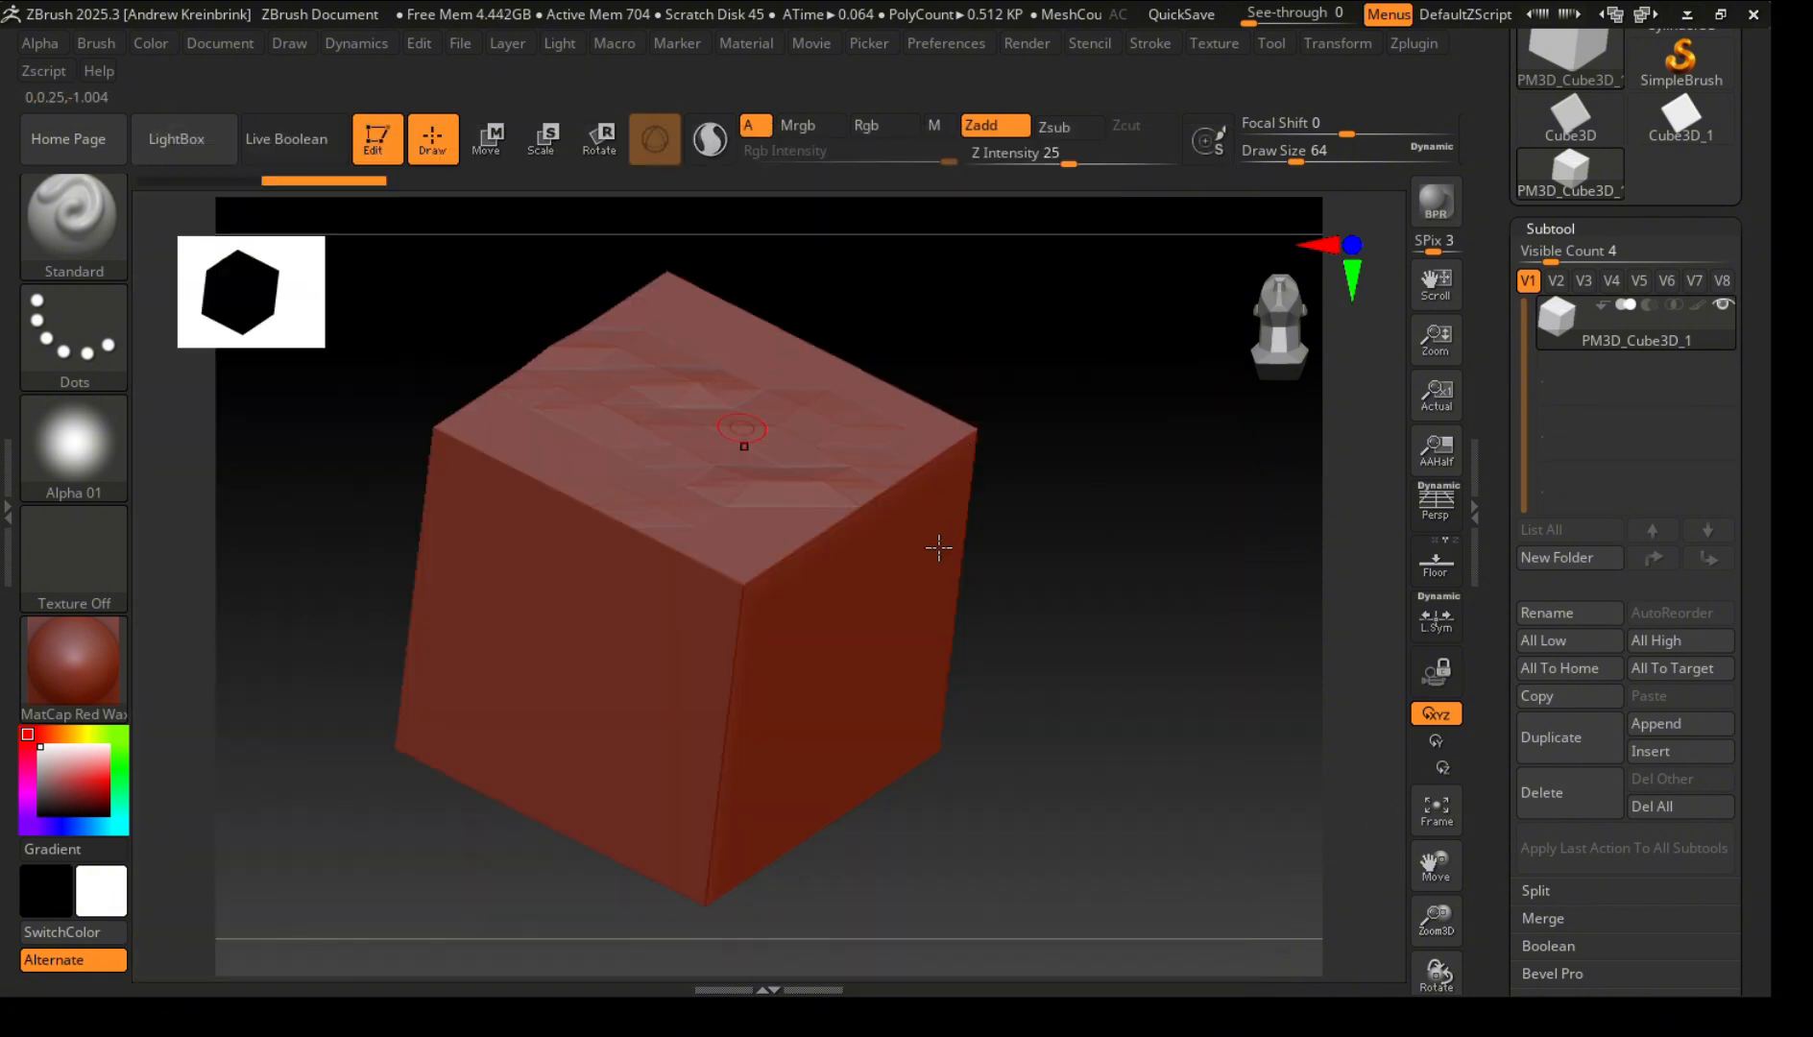
key(ctrl+z)
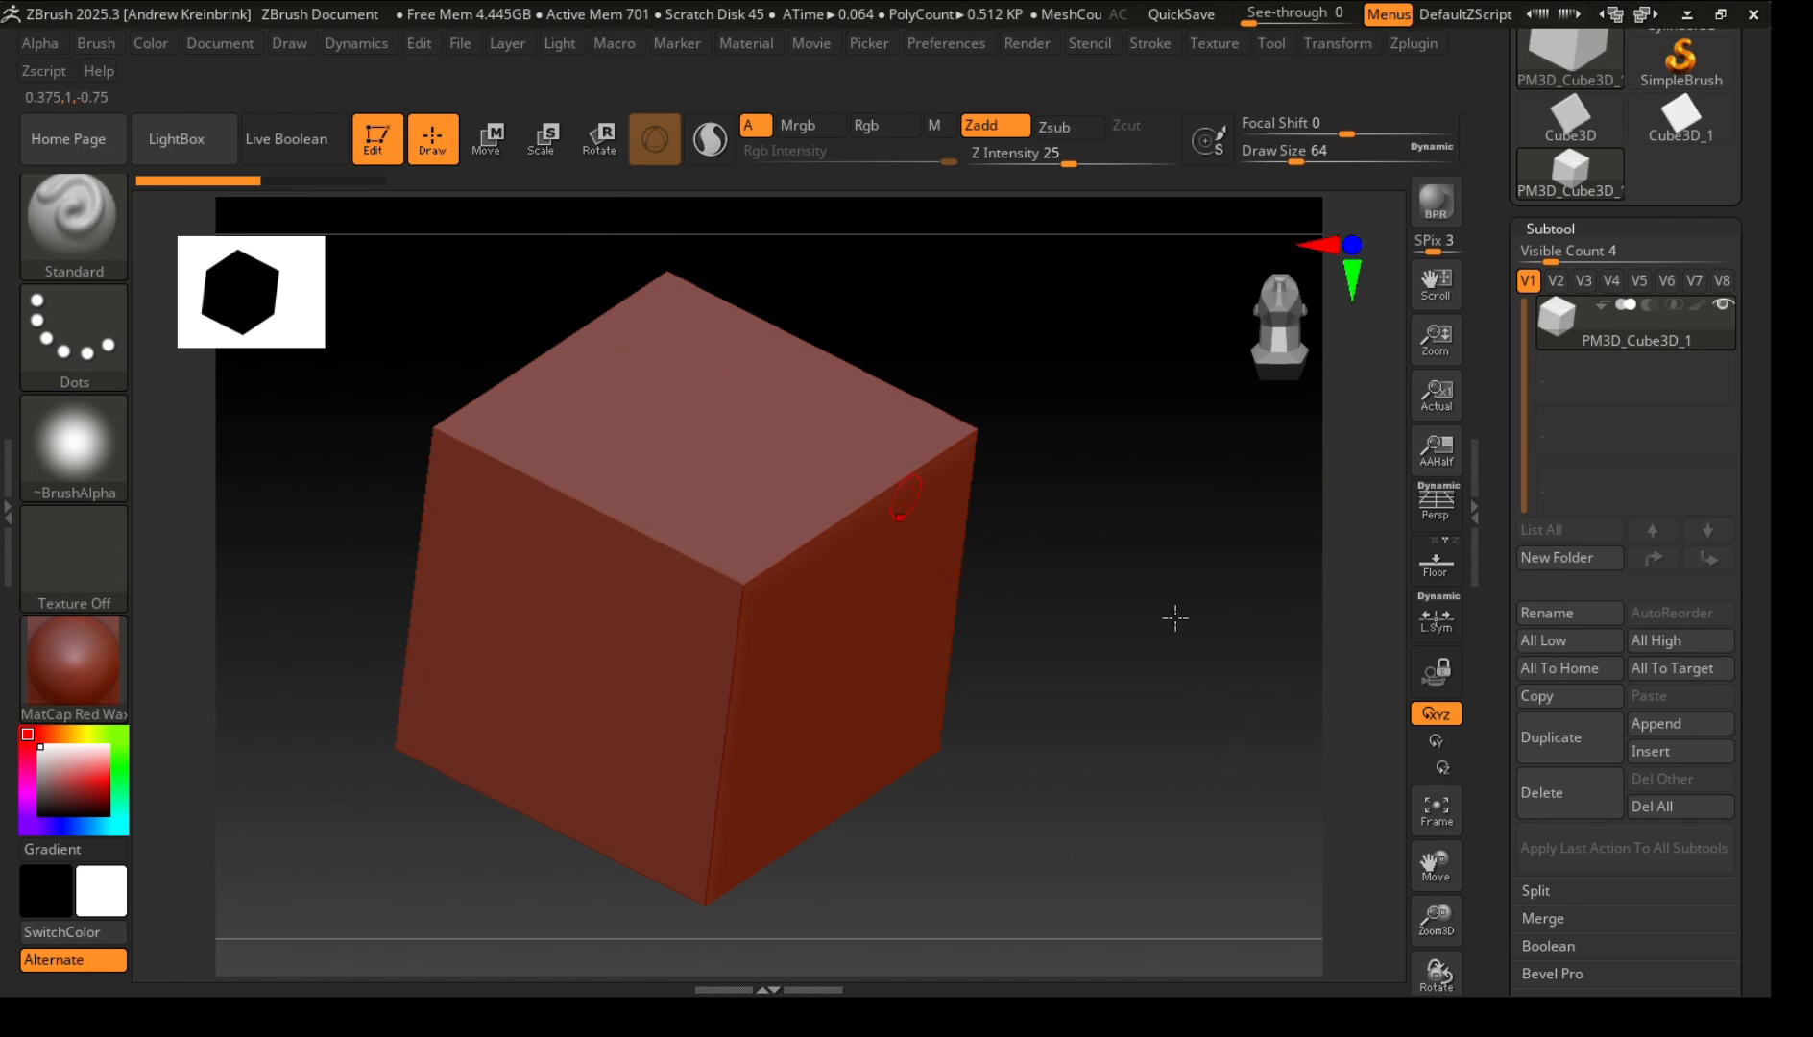
Look through the available plugins and examine Scale Master for sizing the cube.
alt+drag(1156, 818, 1319, 781)
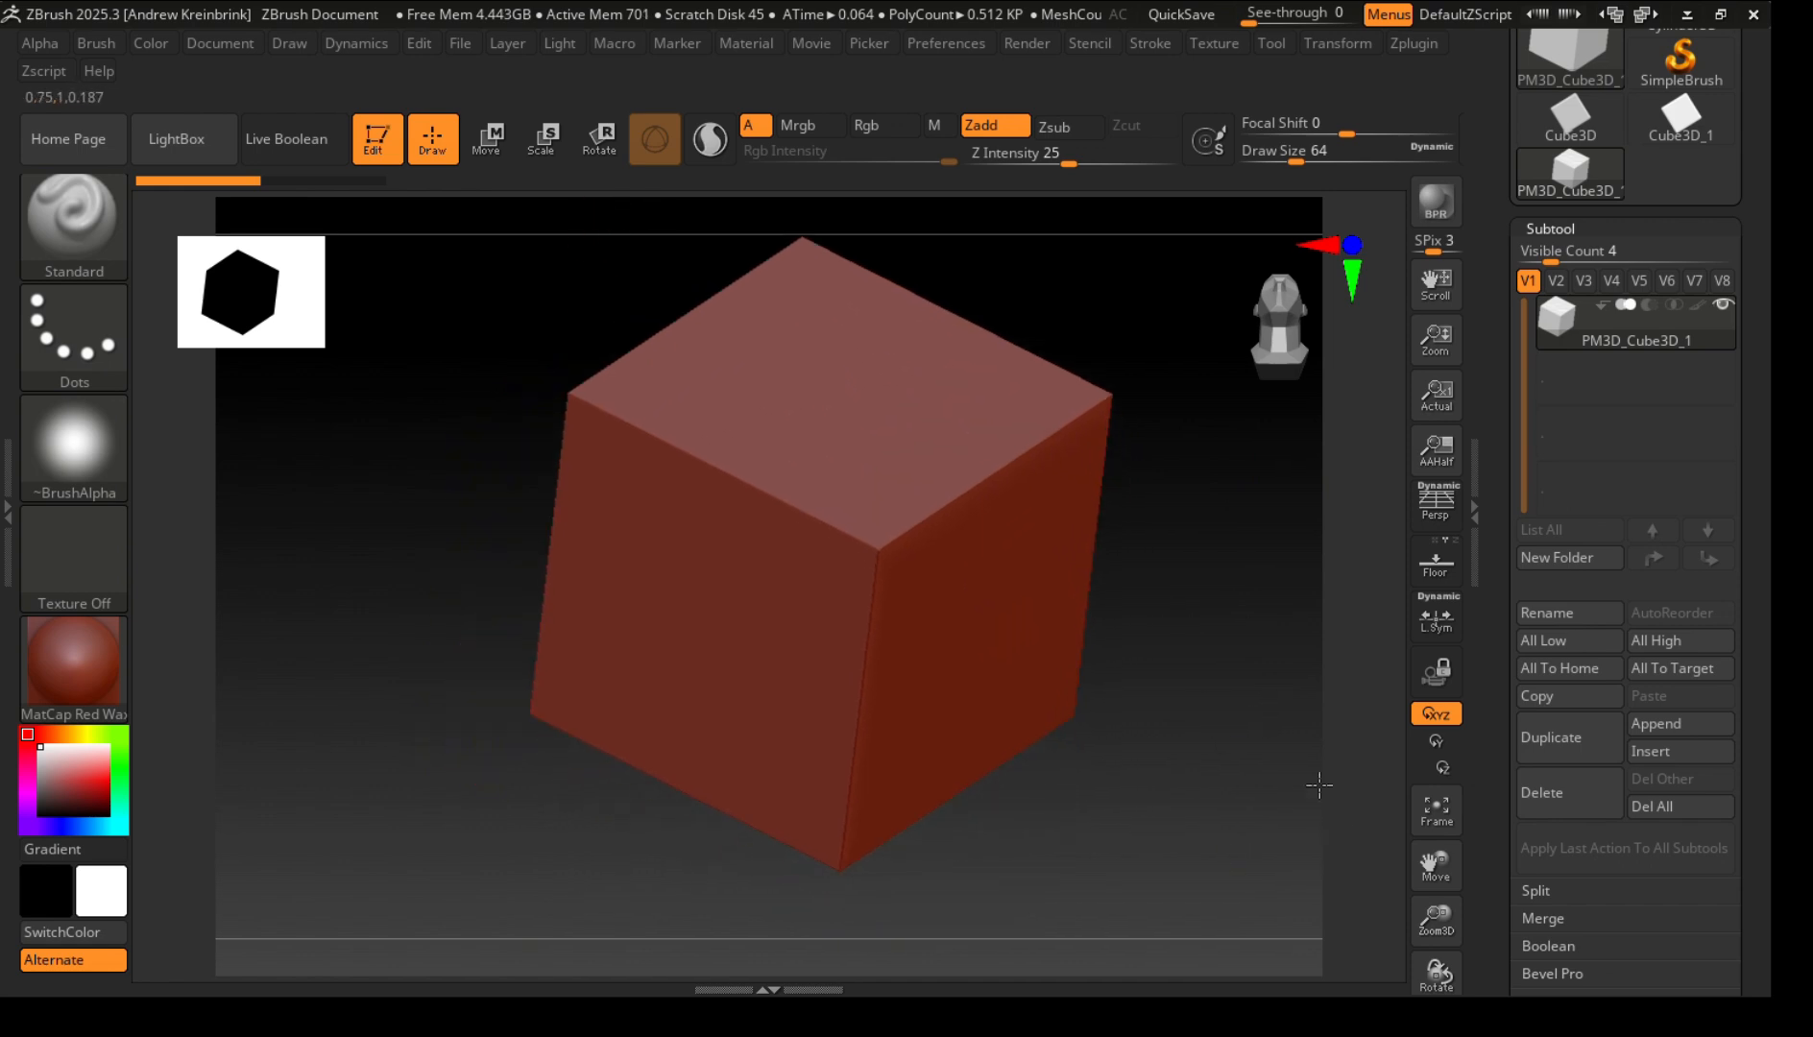
drag(1305, 871, 1083, 863)
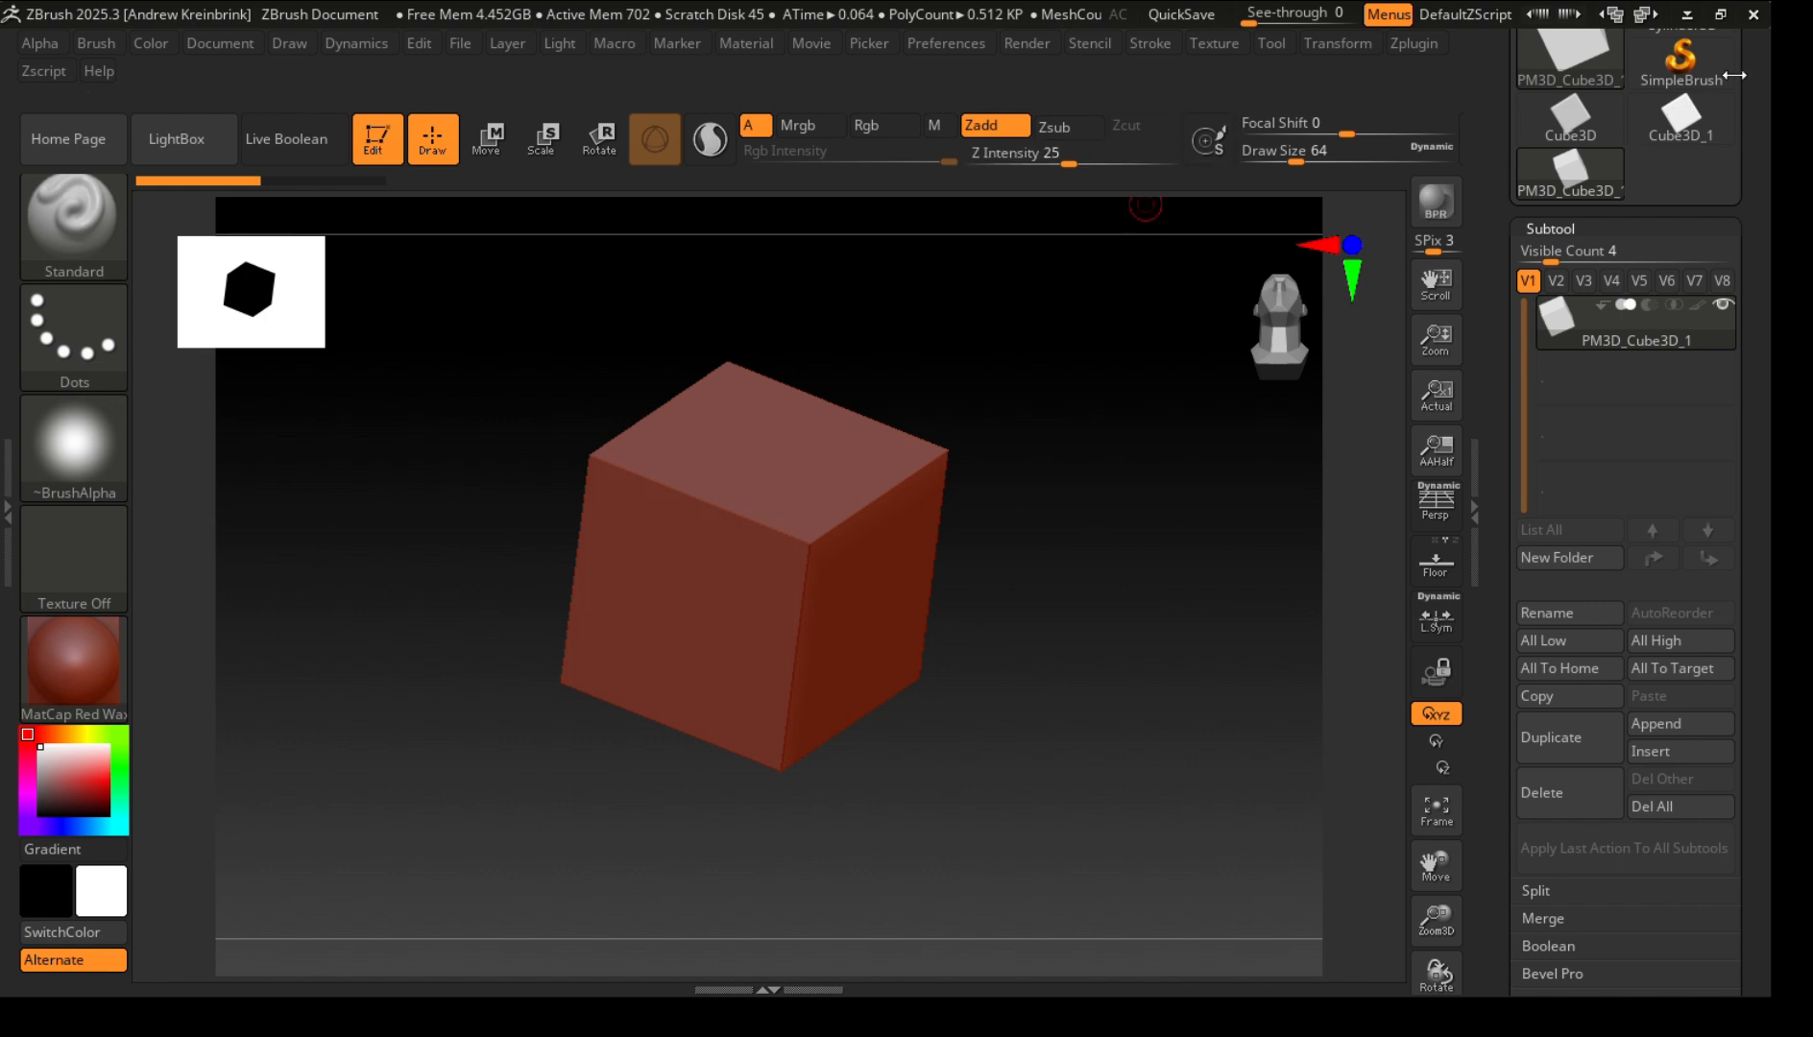
click(1413, 43)
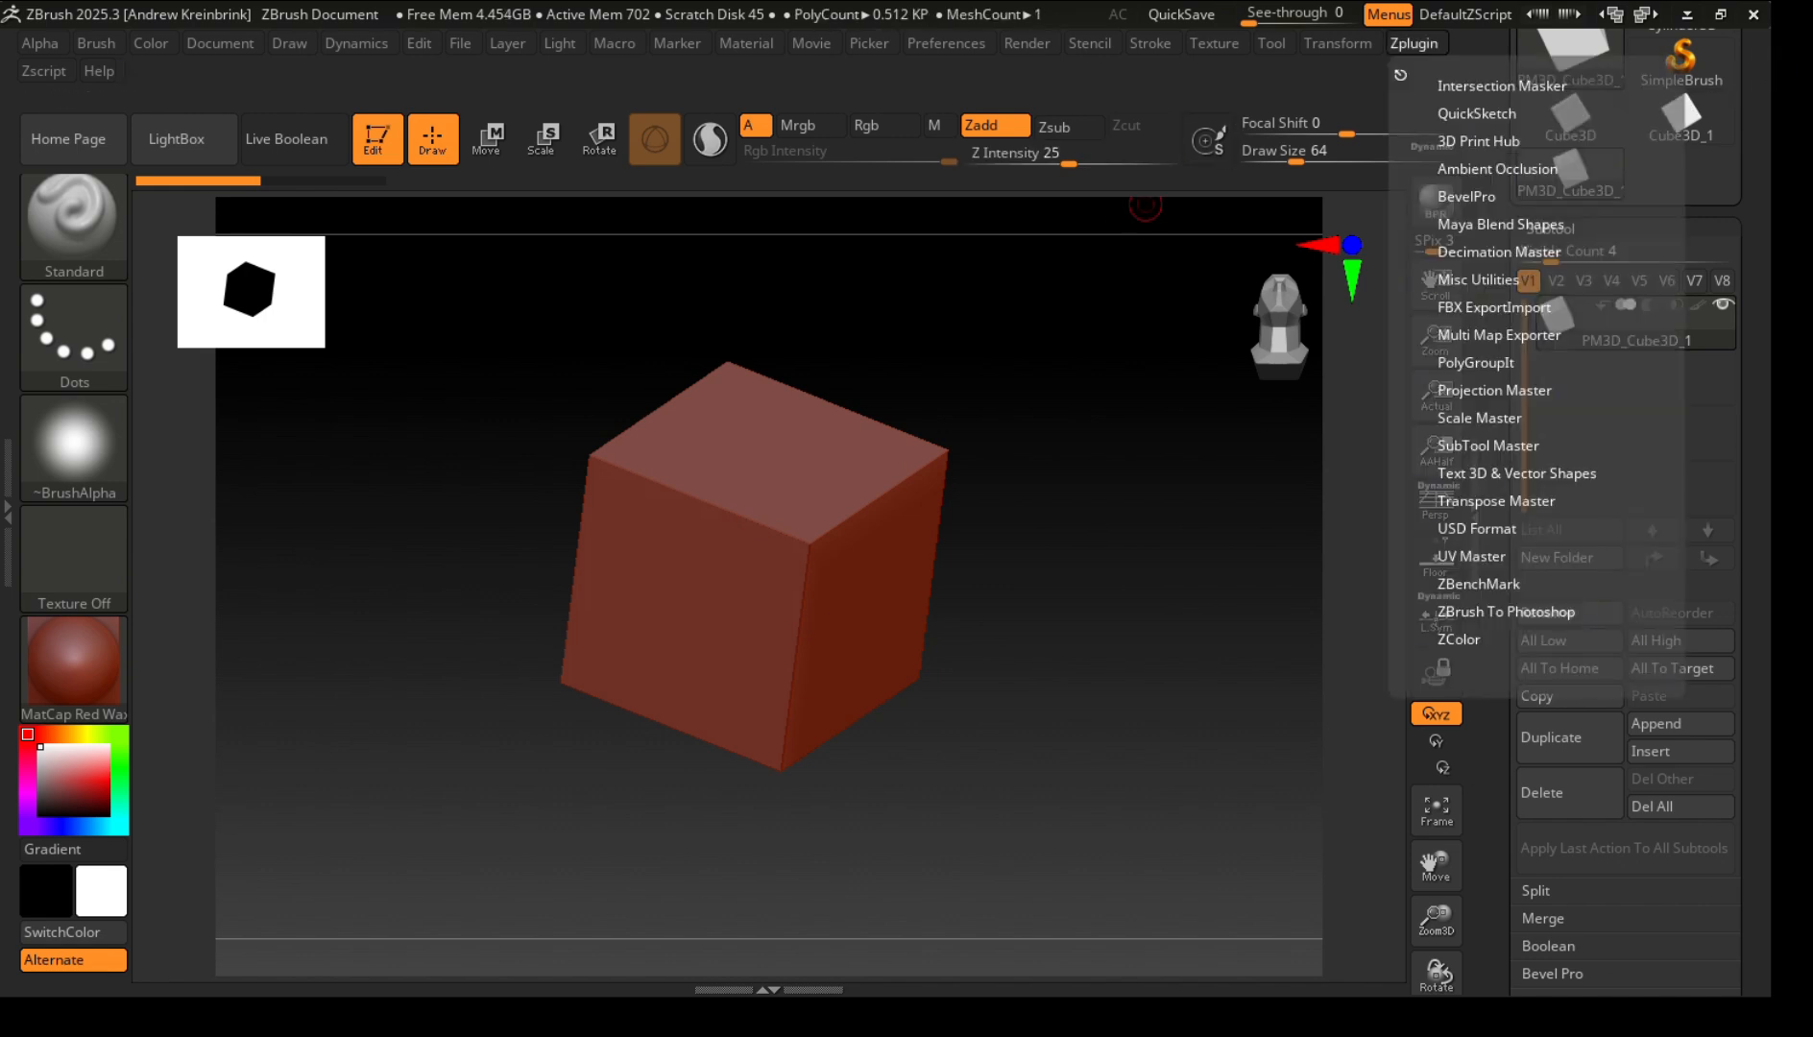
click(1480, 418)
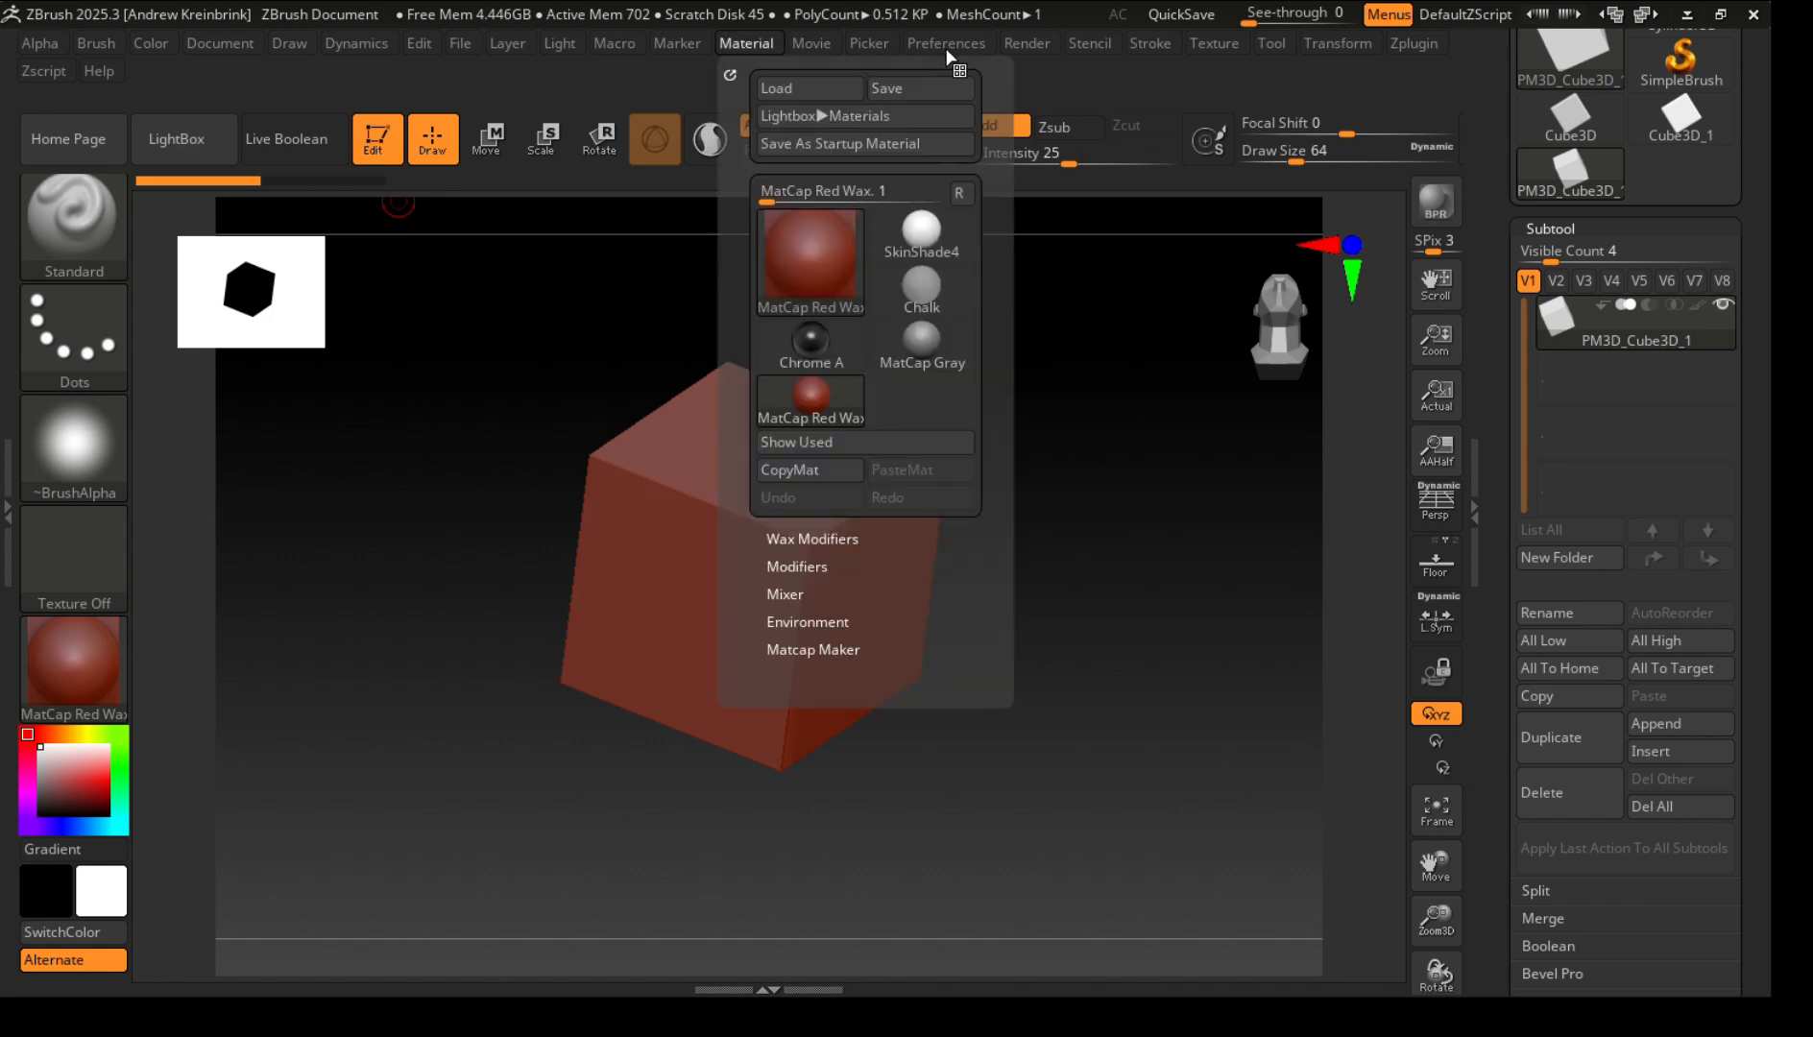
Change the cube's material to MatCap Gray and inspect it from different angles.
click(746, 43)
click(922, 338)
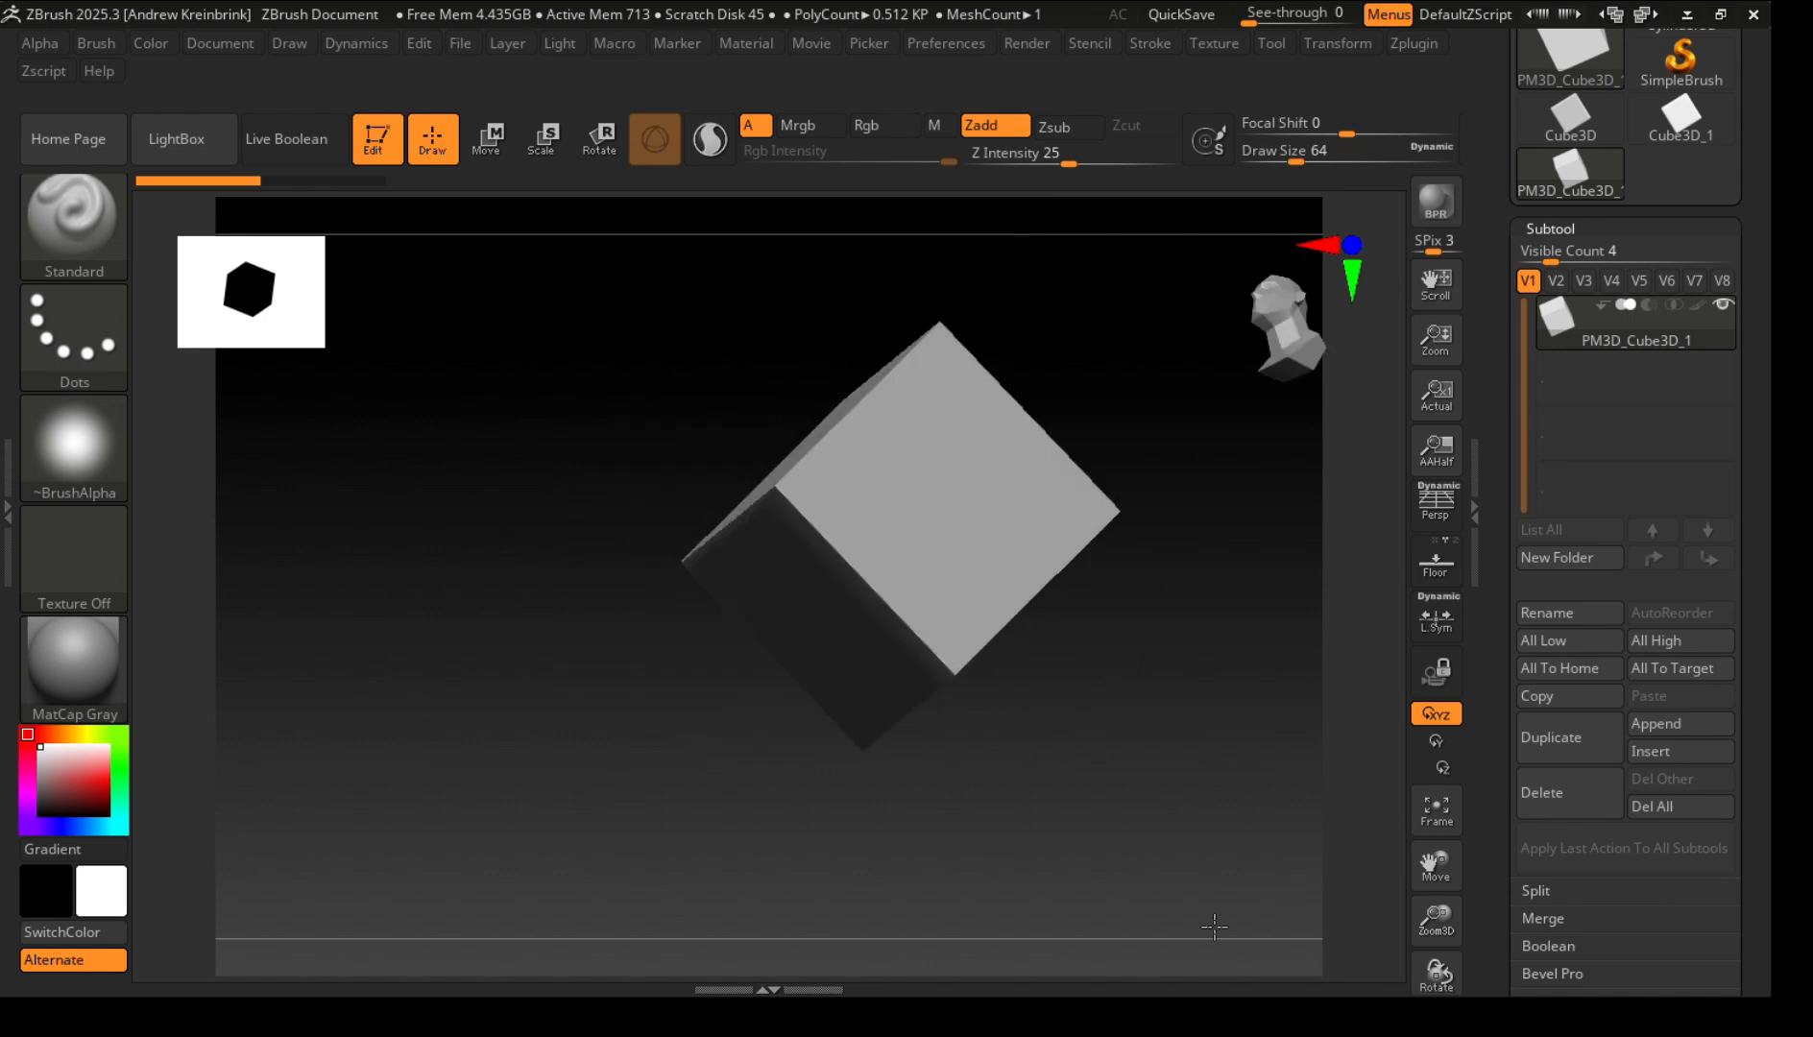
drag(1215, 926, 1371, 842)
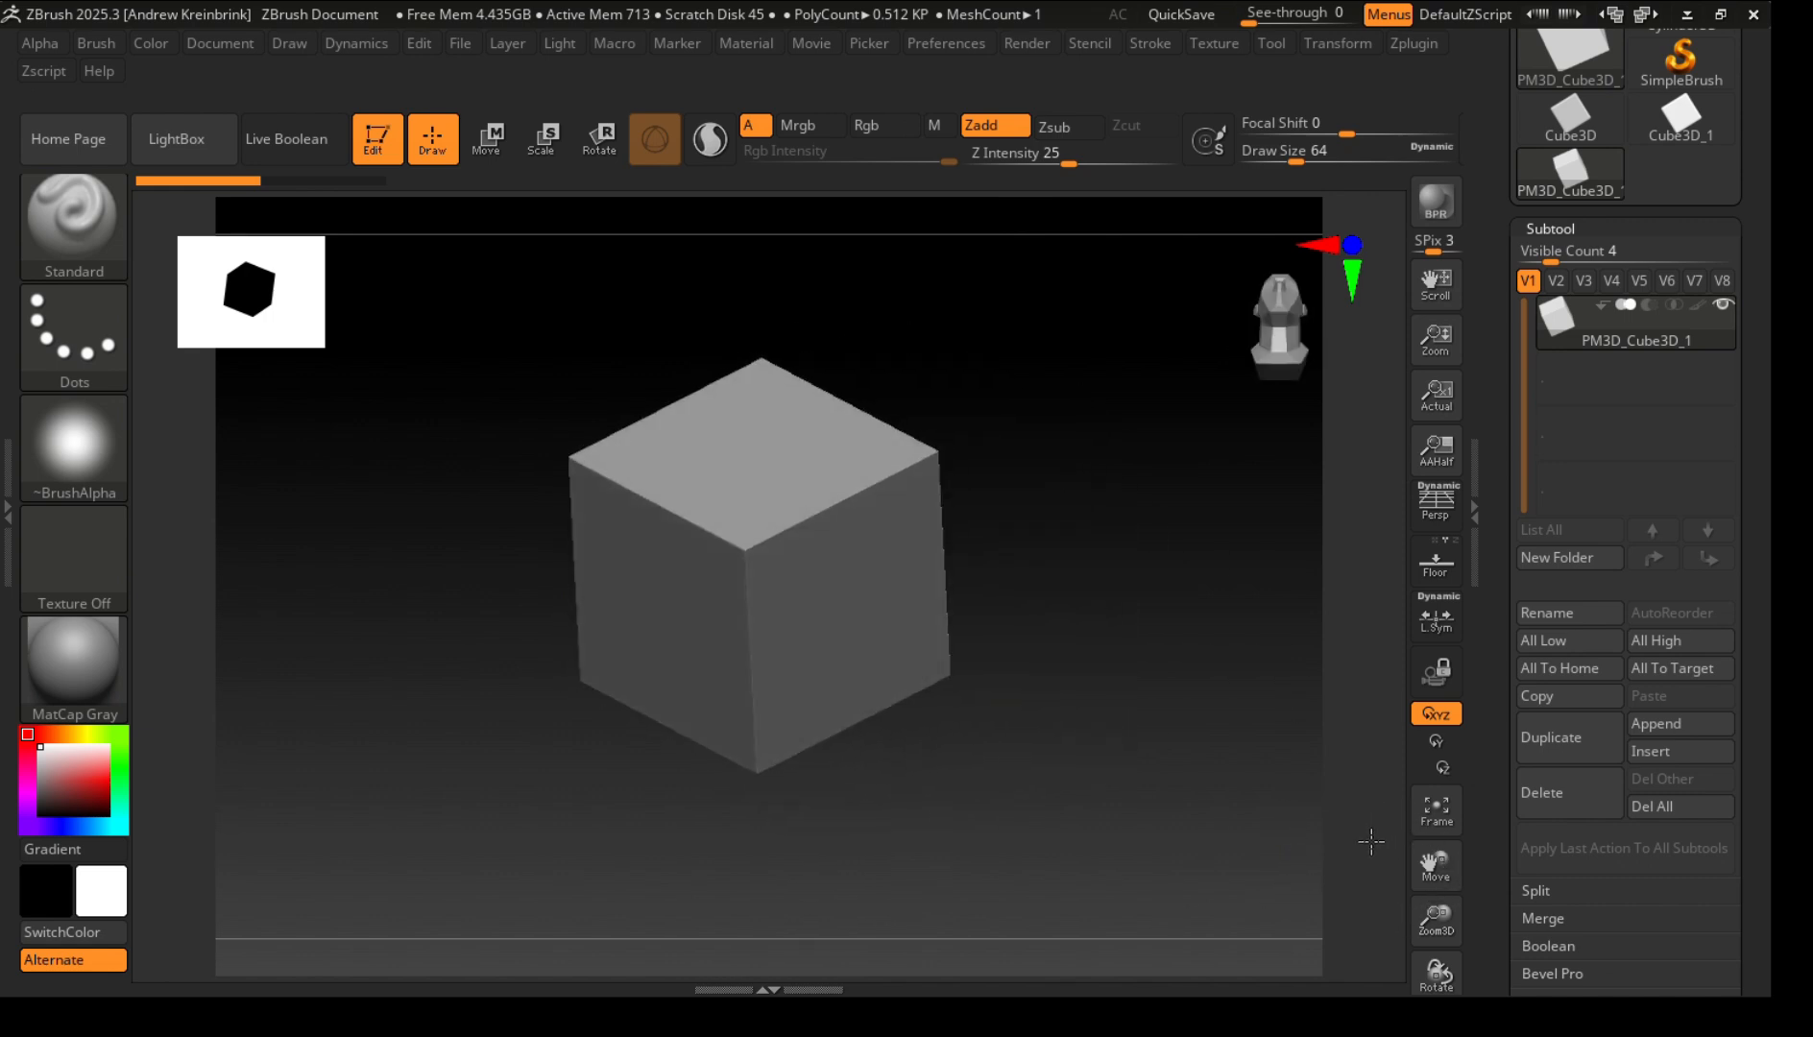
alt+drag(1266, 875, 1402, 920)
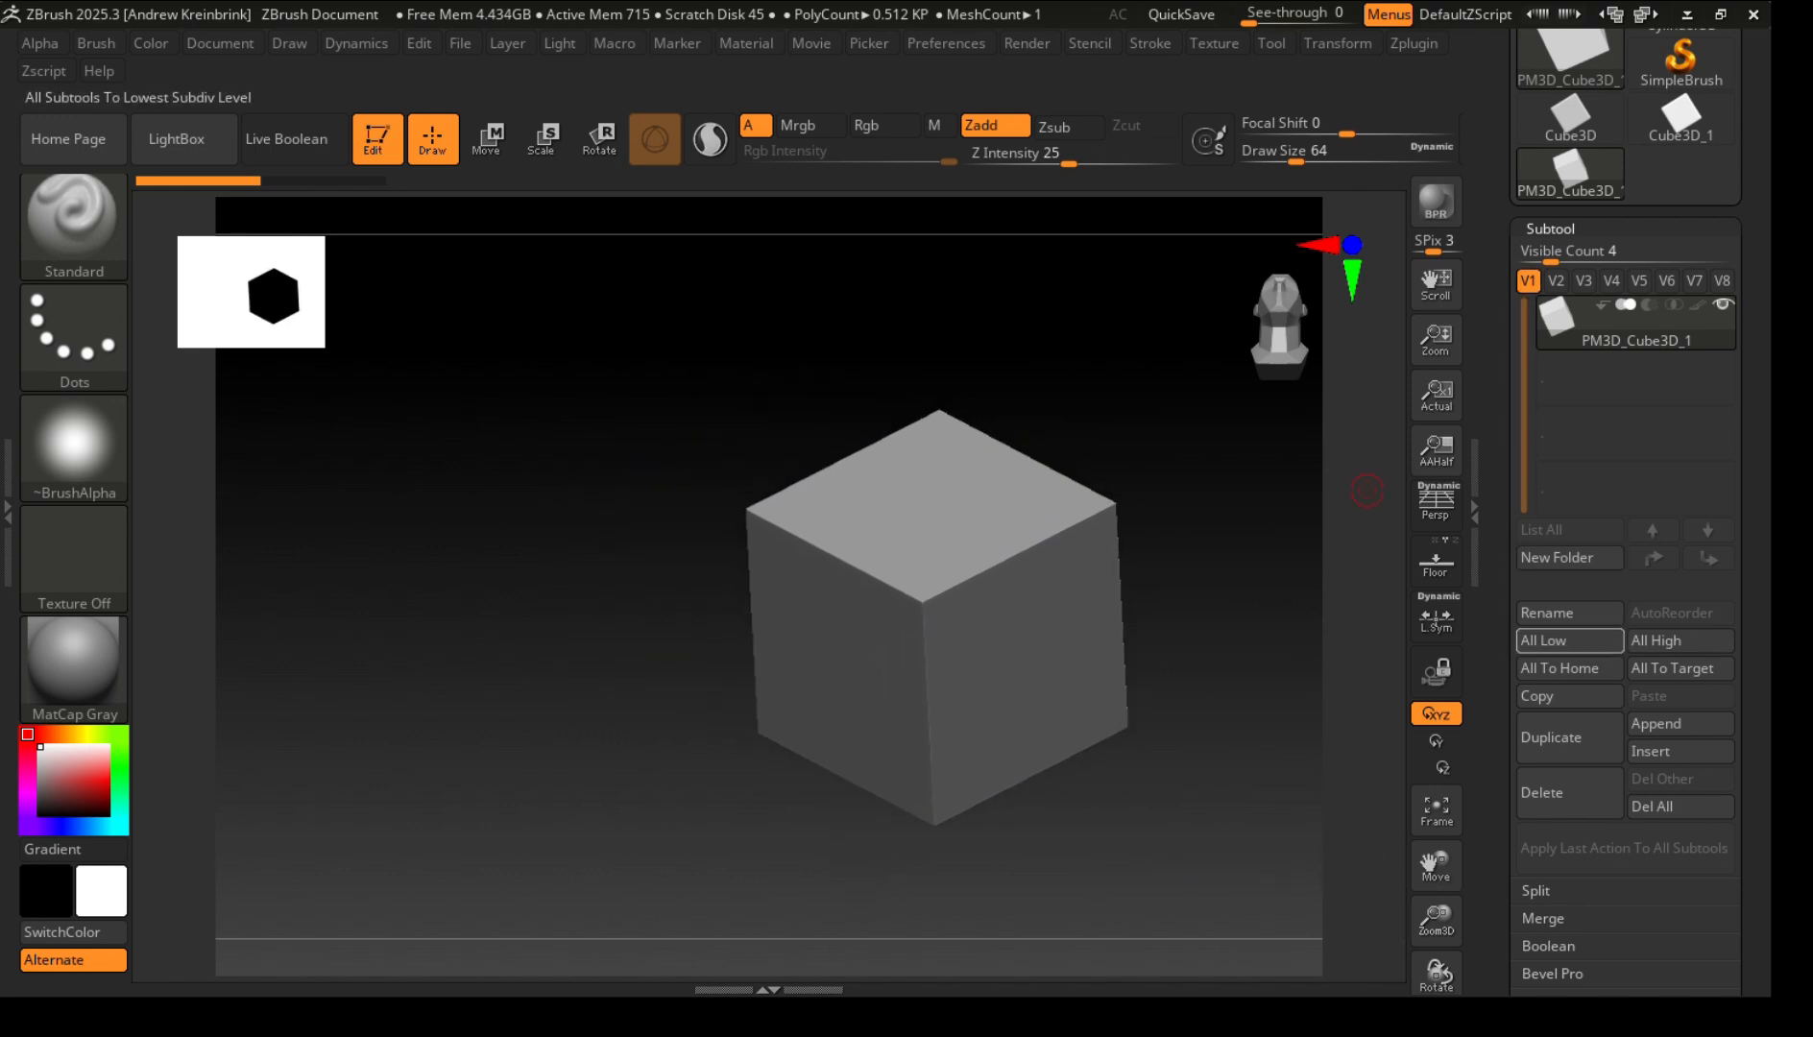
Append a Cylinder3D mesh as a second subtool to the cube.
click(1681, 723)
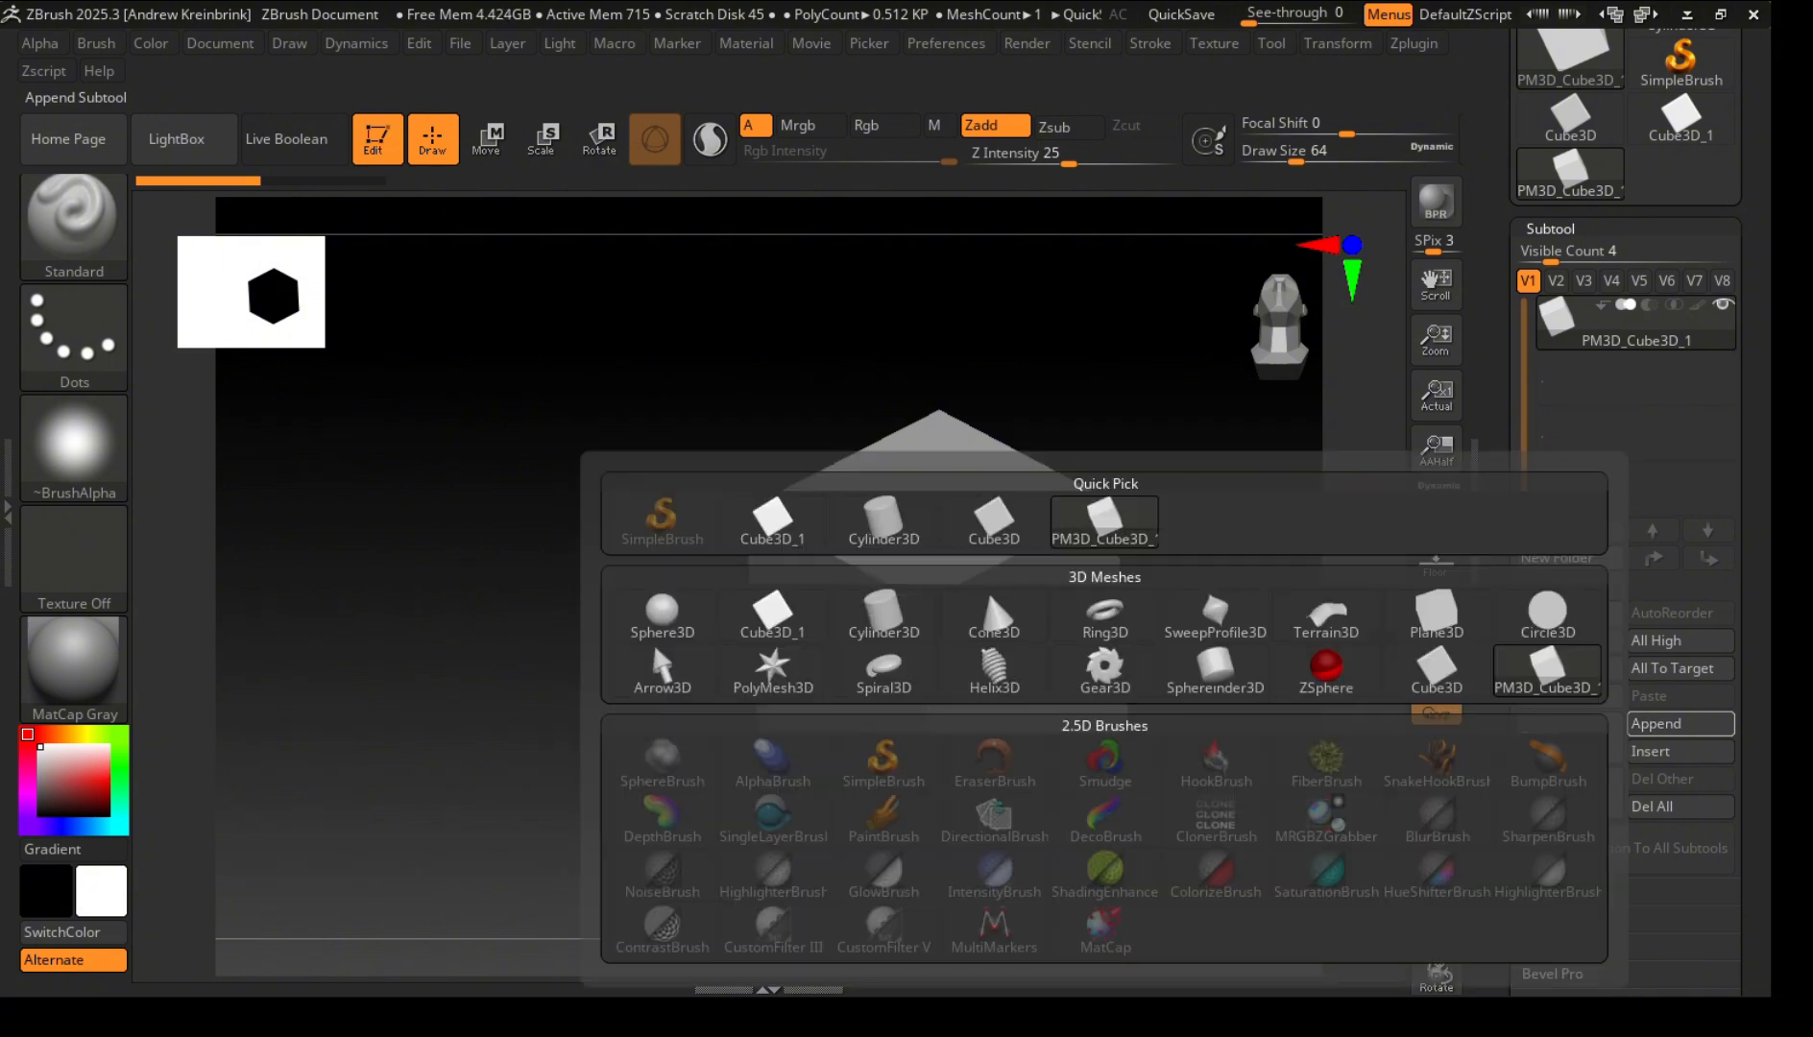
click(801, 516)
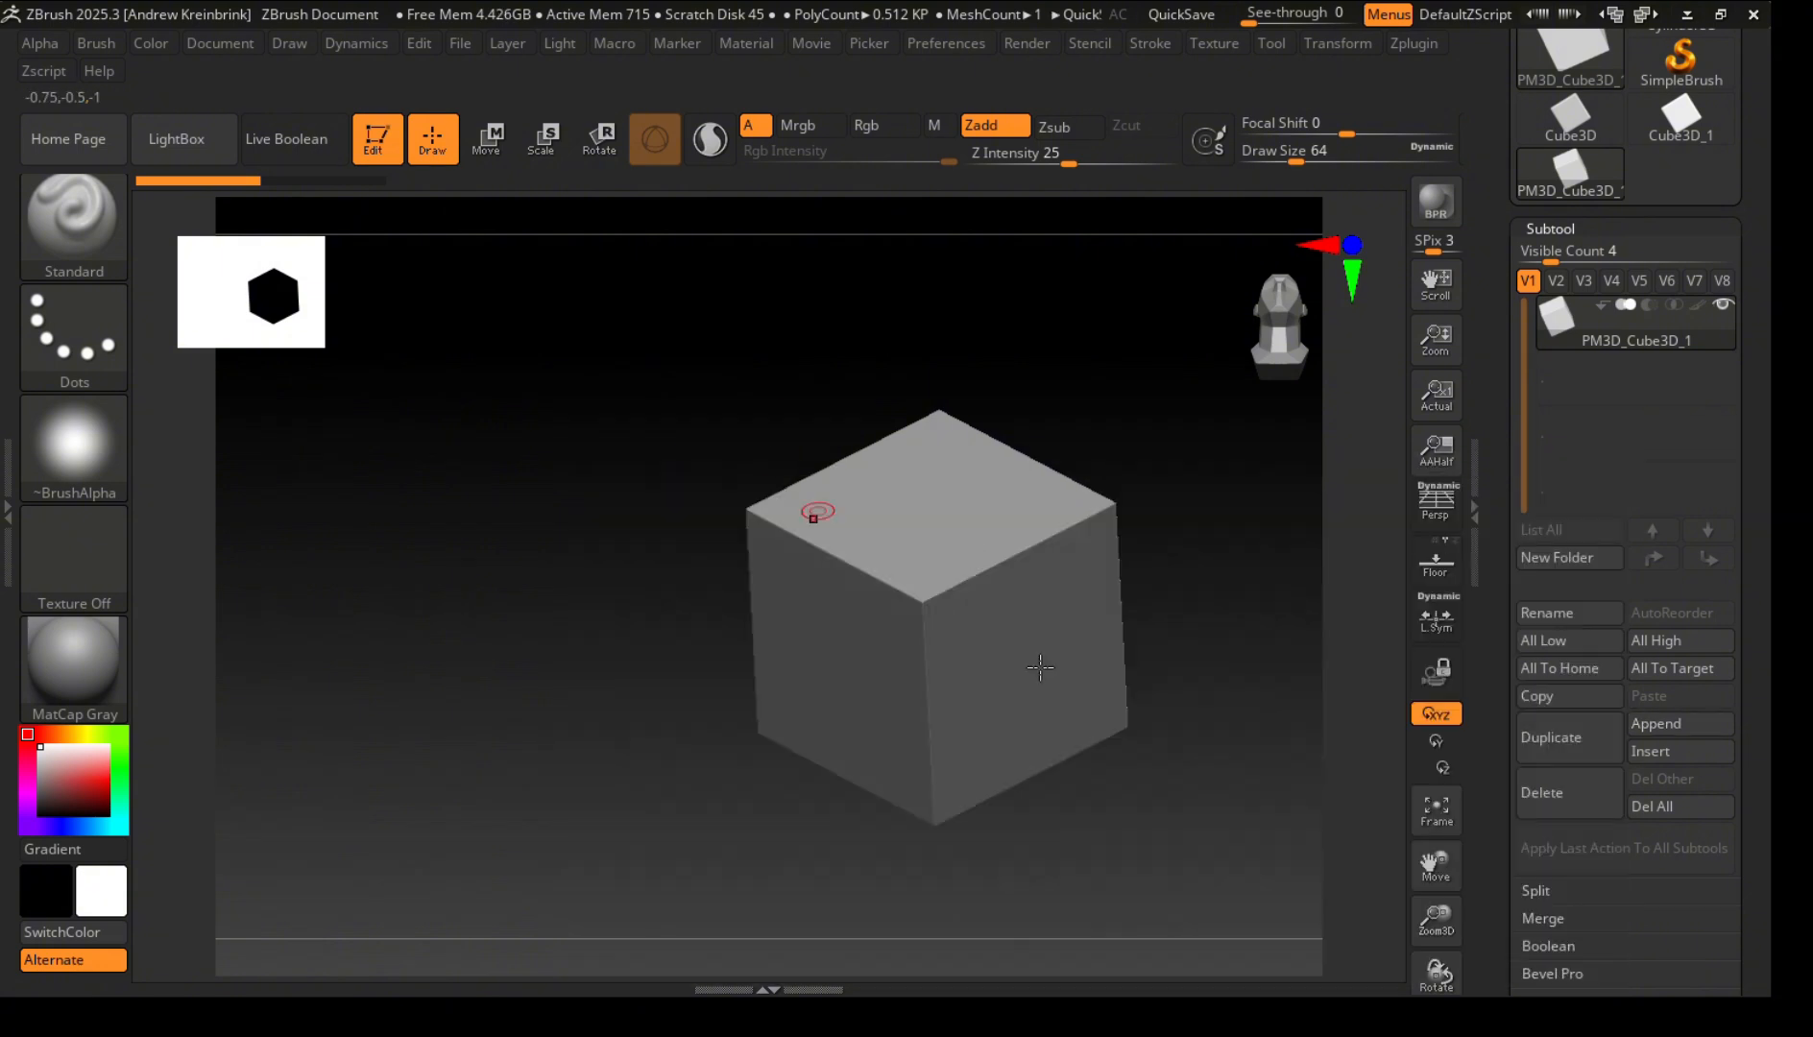
click(1681, 723)
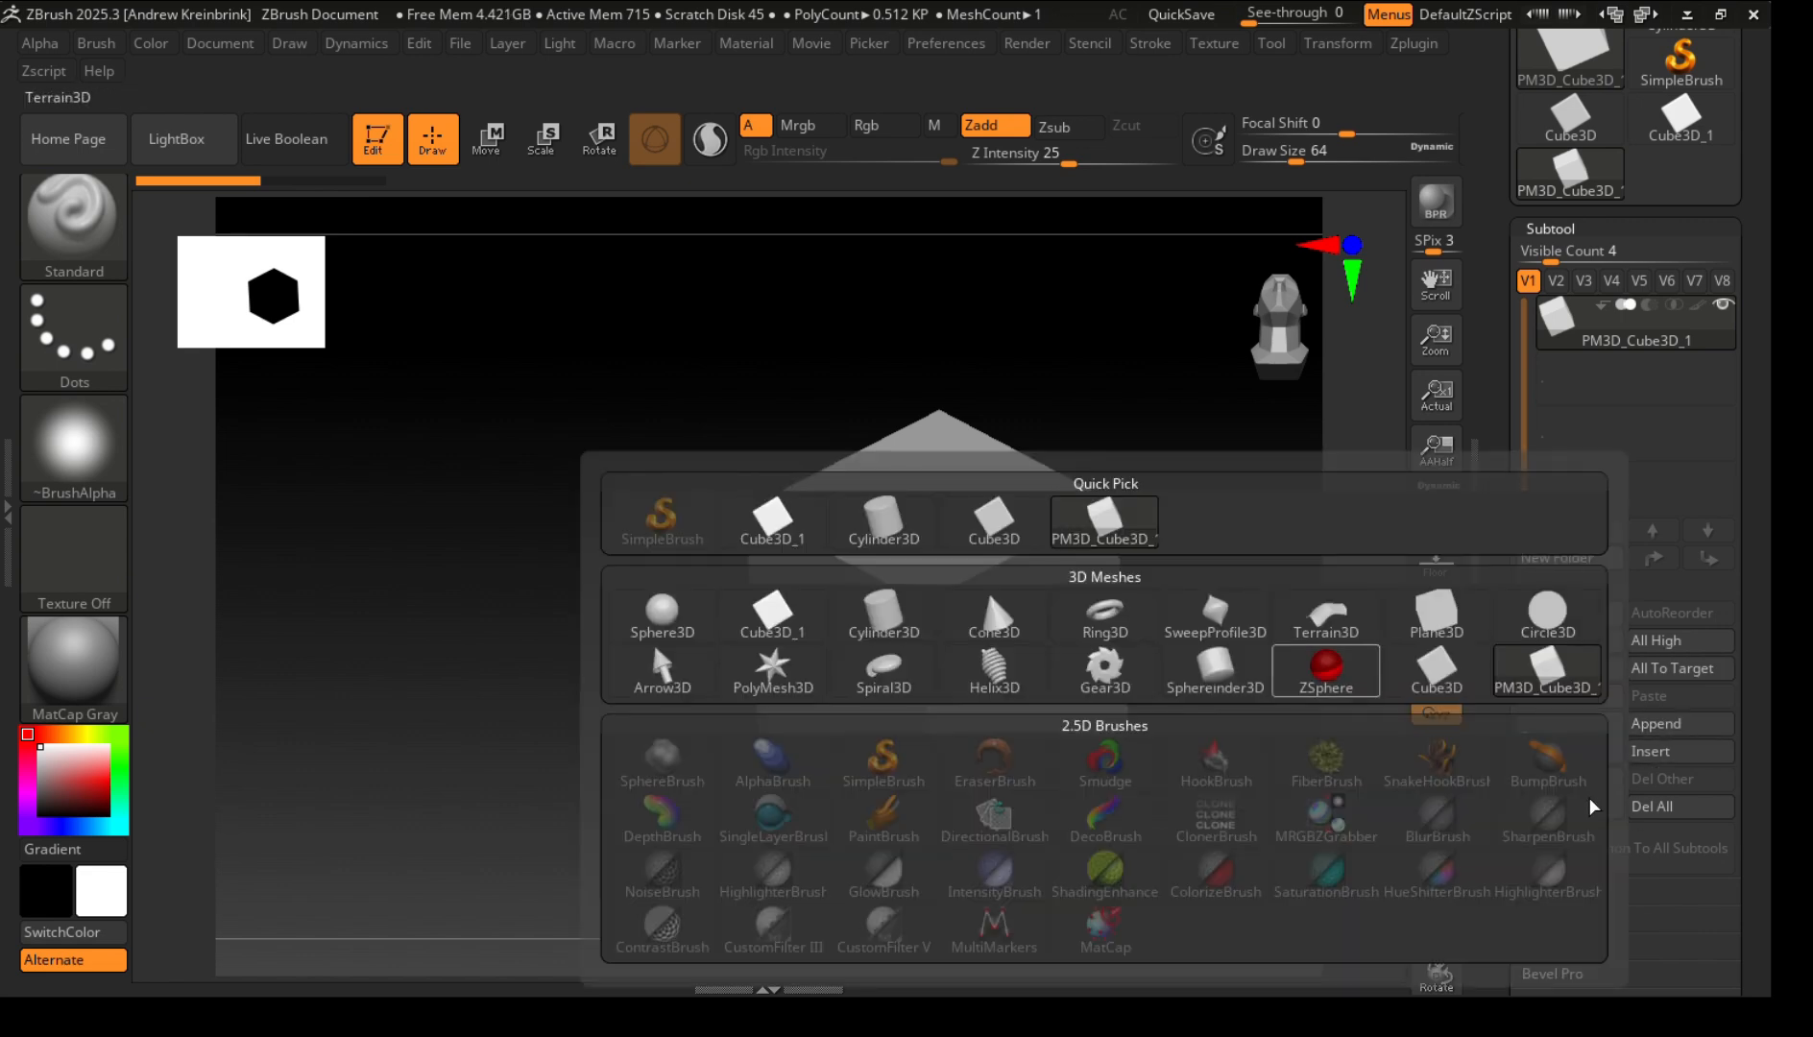
click(880, 615)
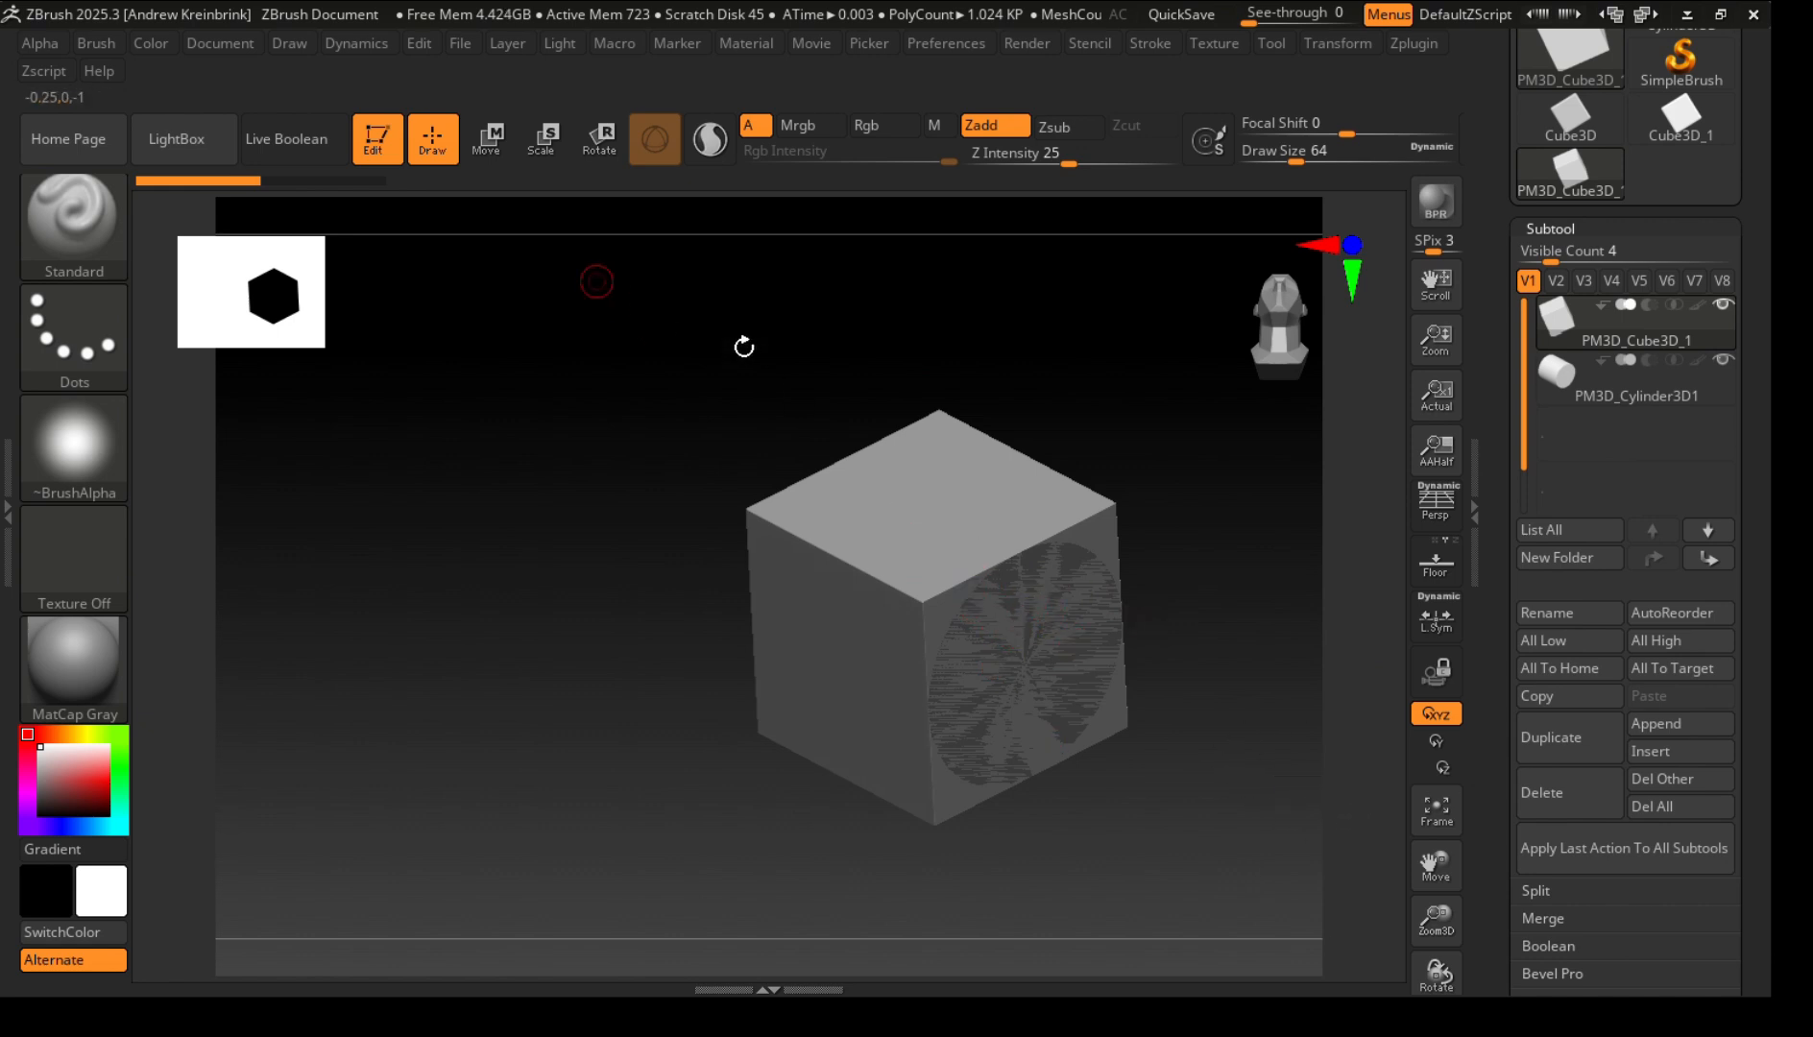
Move the cube upward along Z, and rotate the cylinder subtool by -90° about X.
key(w)
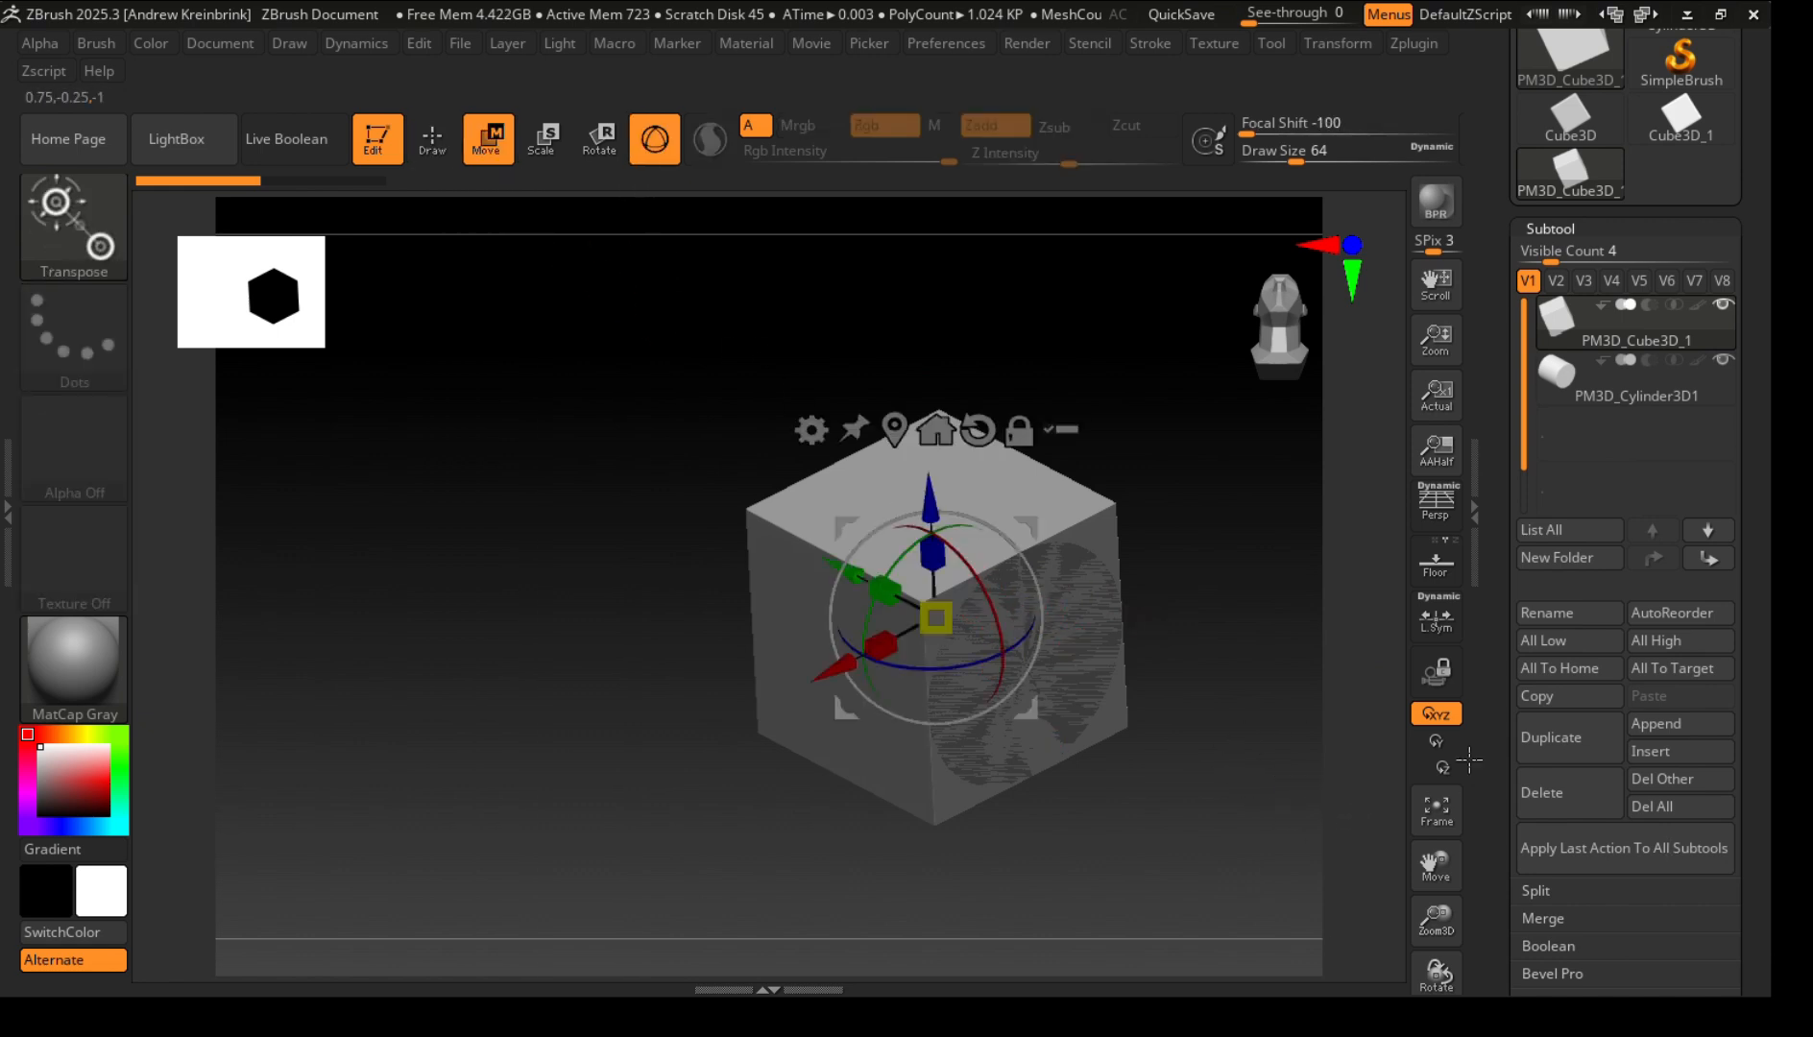
drag(1178, 631, 1147, 449)
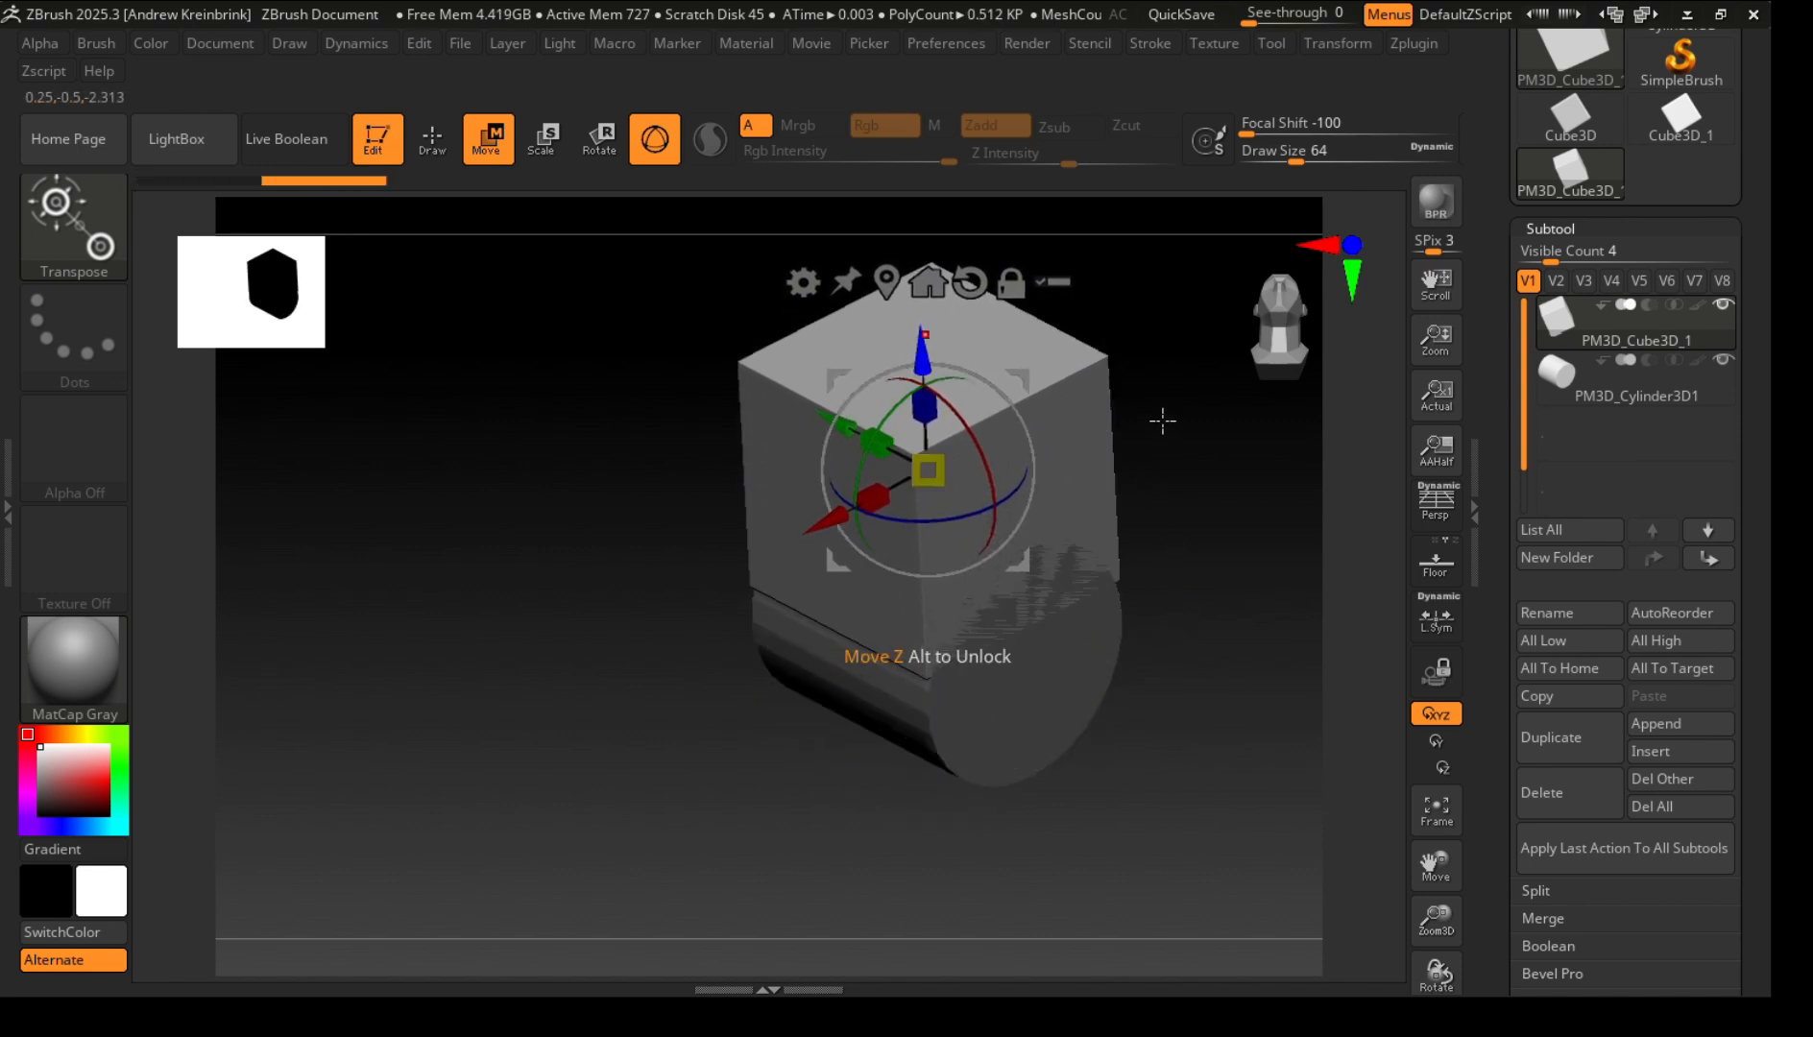
alt+click(1289, 875)
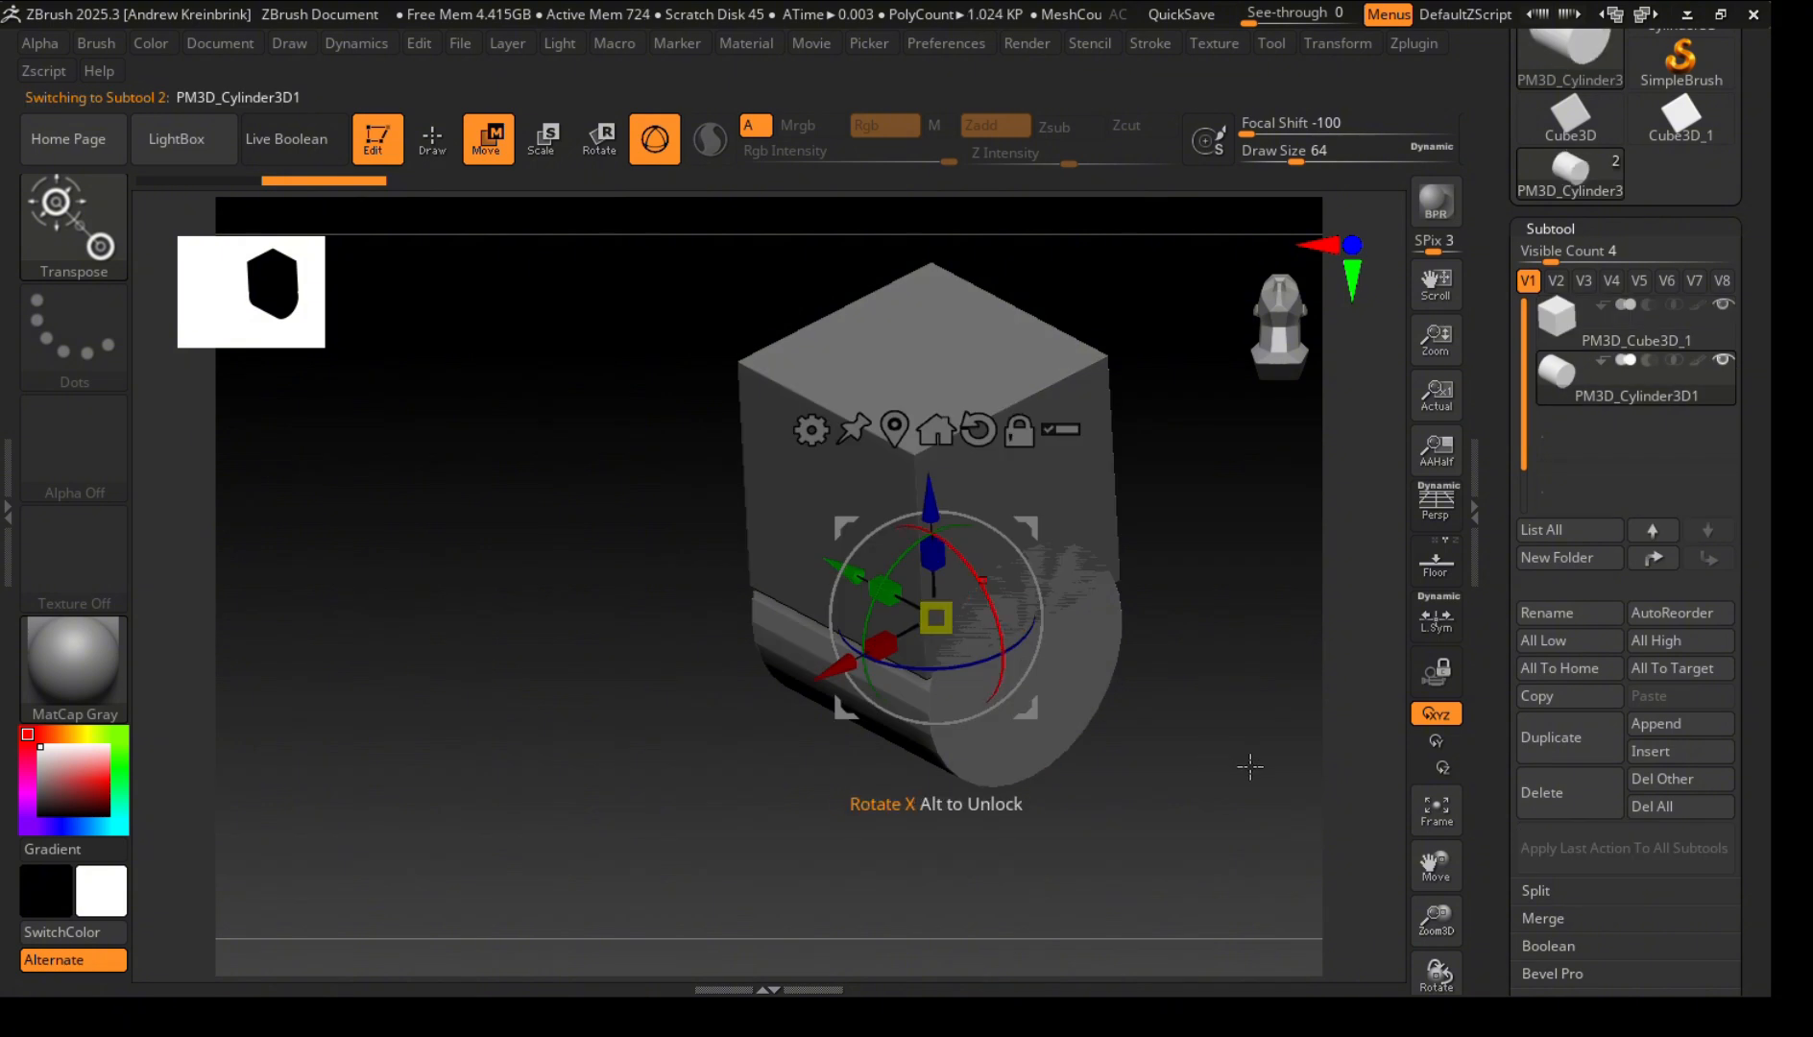
drag(1250, 766, 1078, 560)
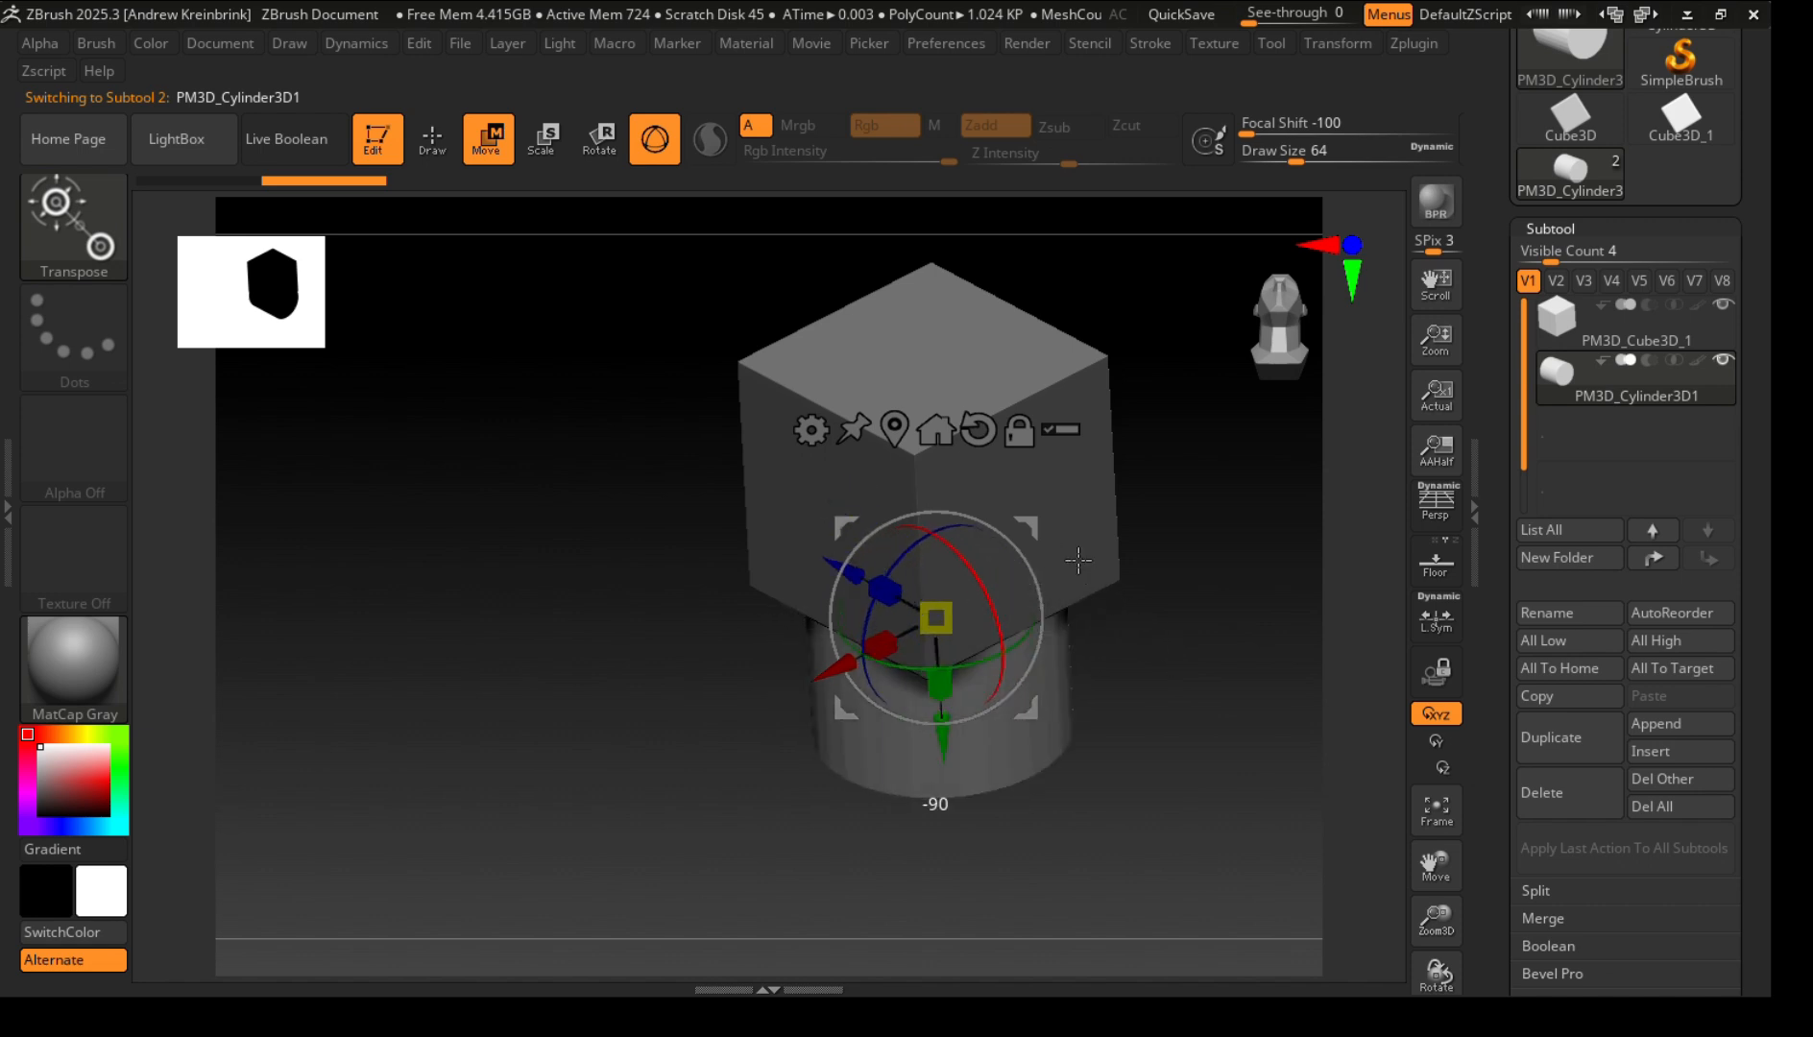
Scale the cylinder down uniformly to about half its size so it is clearly narrower than the cube's face.
drag(1203, 952, 1156, 677)
alt+drag(951, 765, 903, 935)
drag(1220, 946, 1480, 934)
drag(1254, 999, 1321, 912)
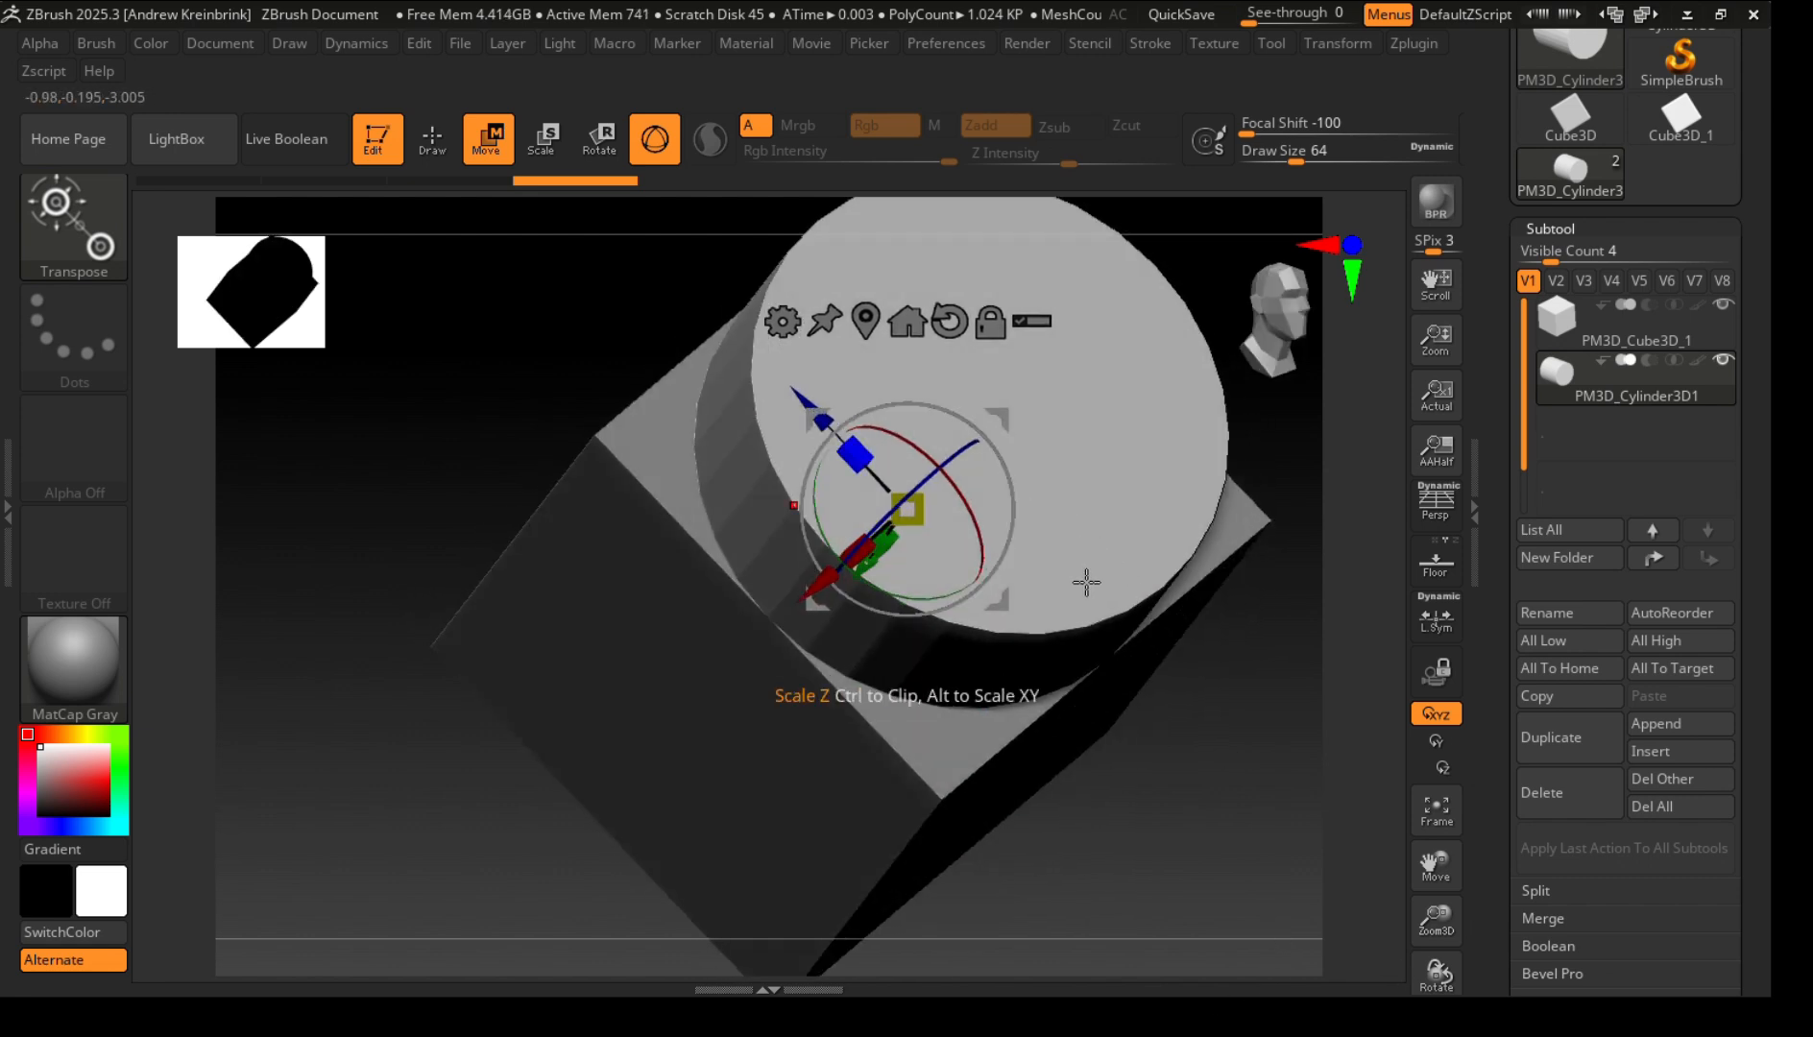
drag(1084, 583, 1049, 554)
drag(1167, 641, 1275, 586)
key(ctrl+z)
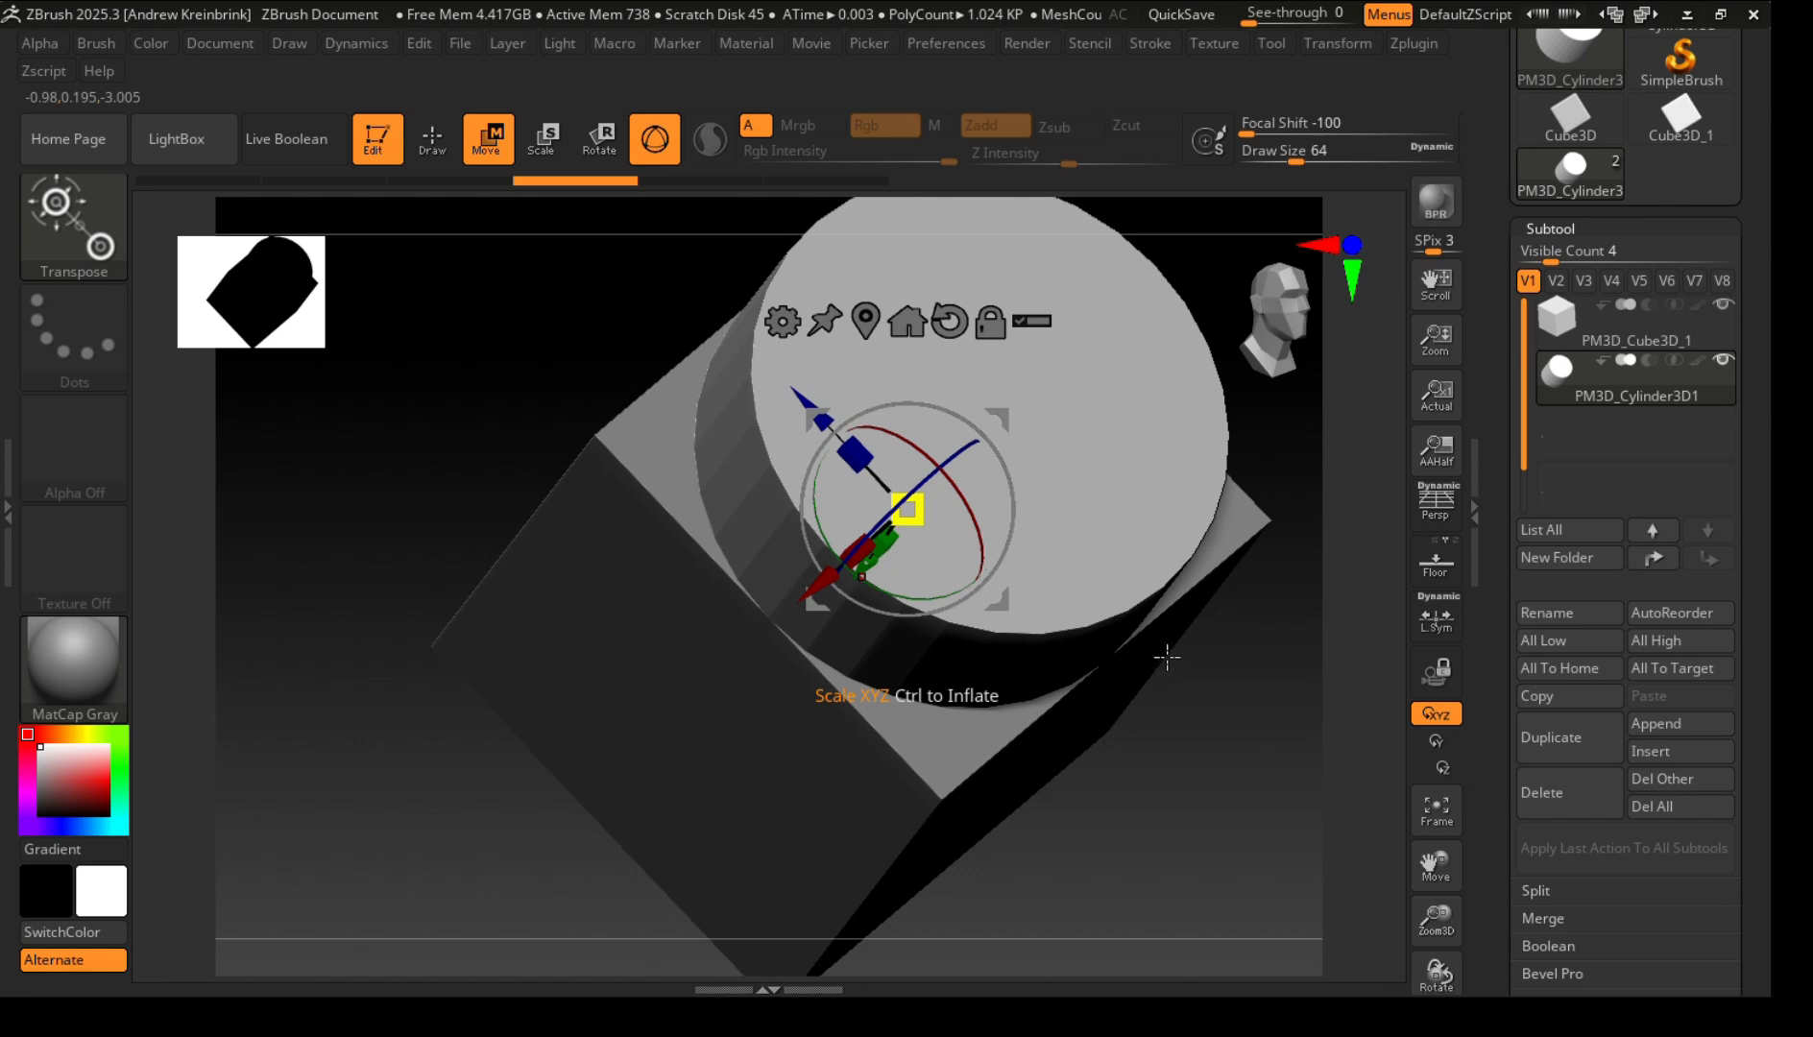
drag(1162, 669, 1083, 560)
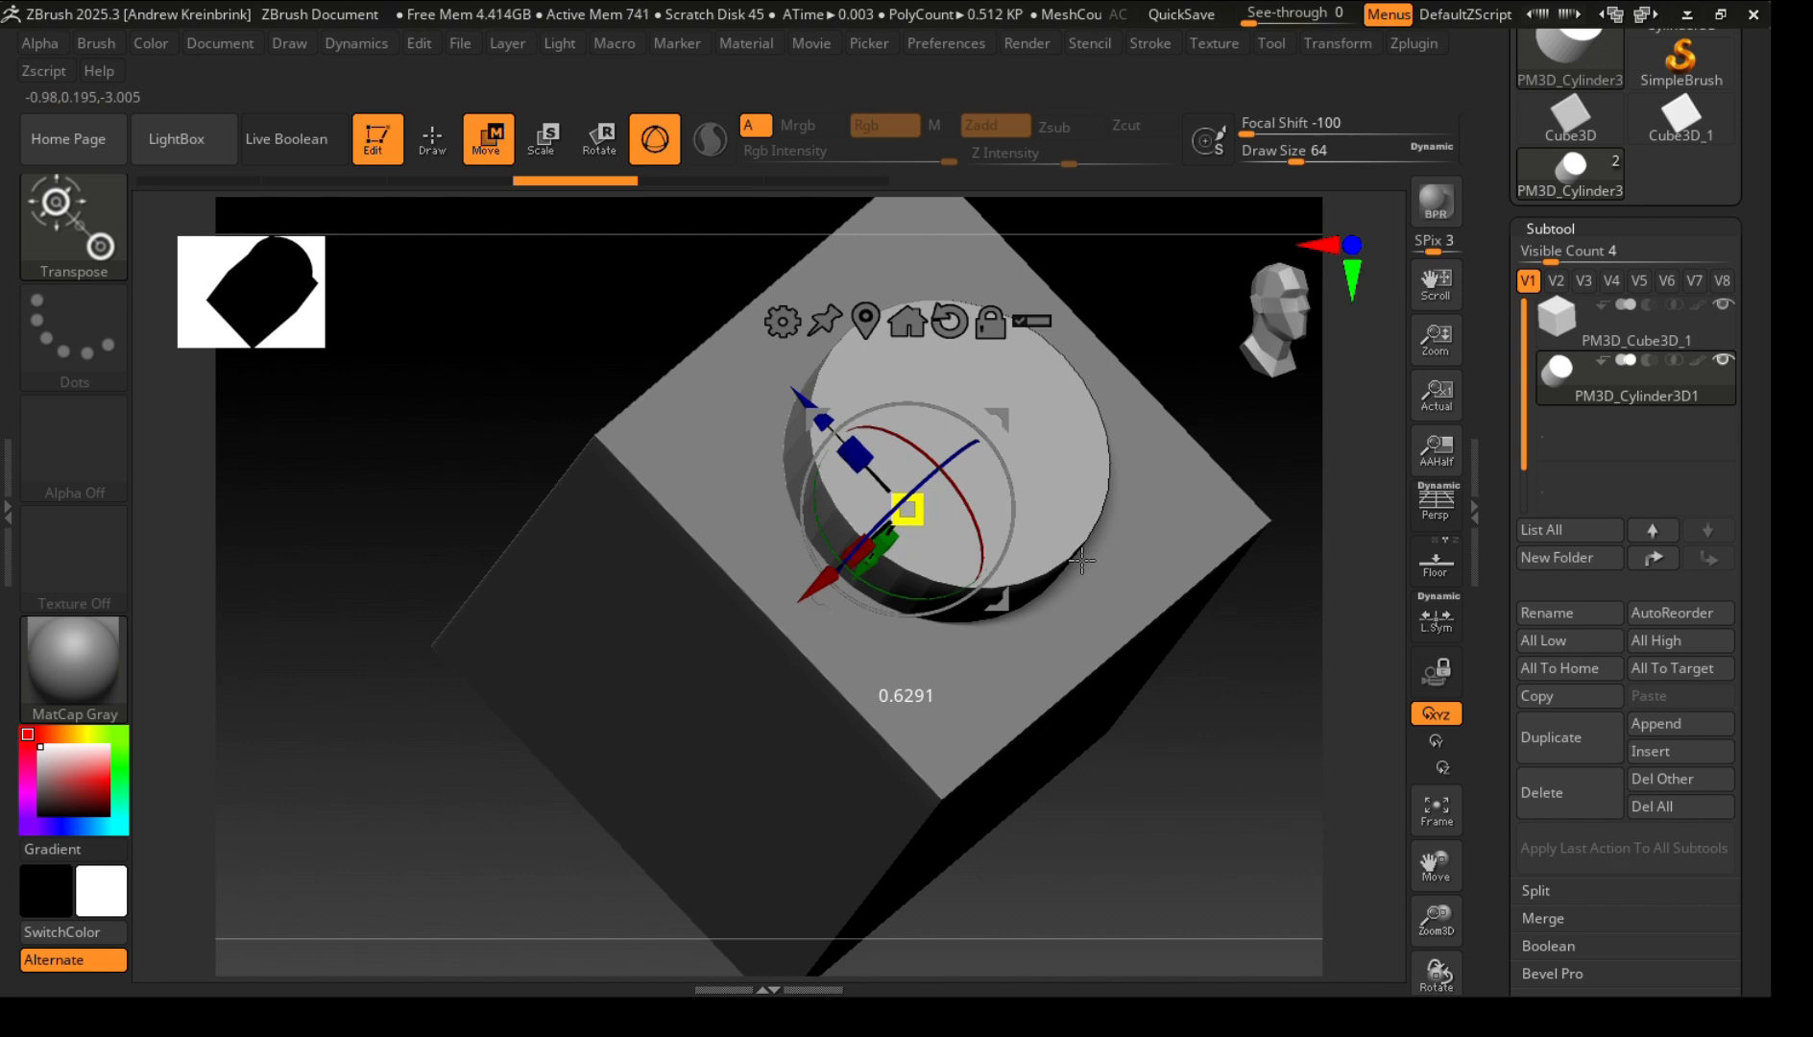
drag(1082, 560, 1059, 525)
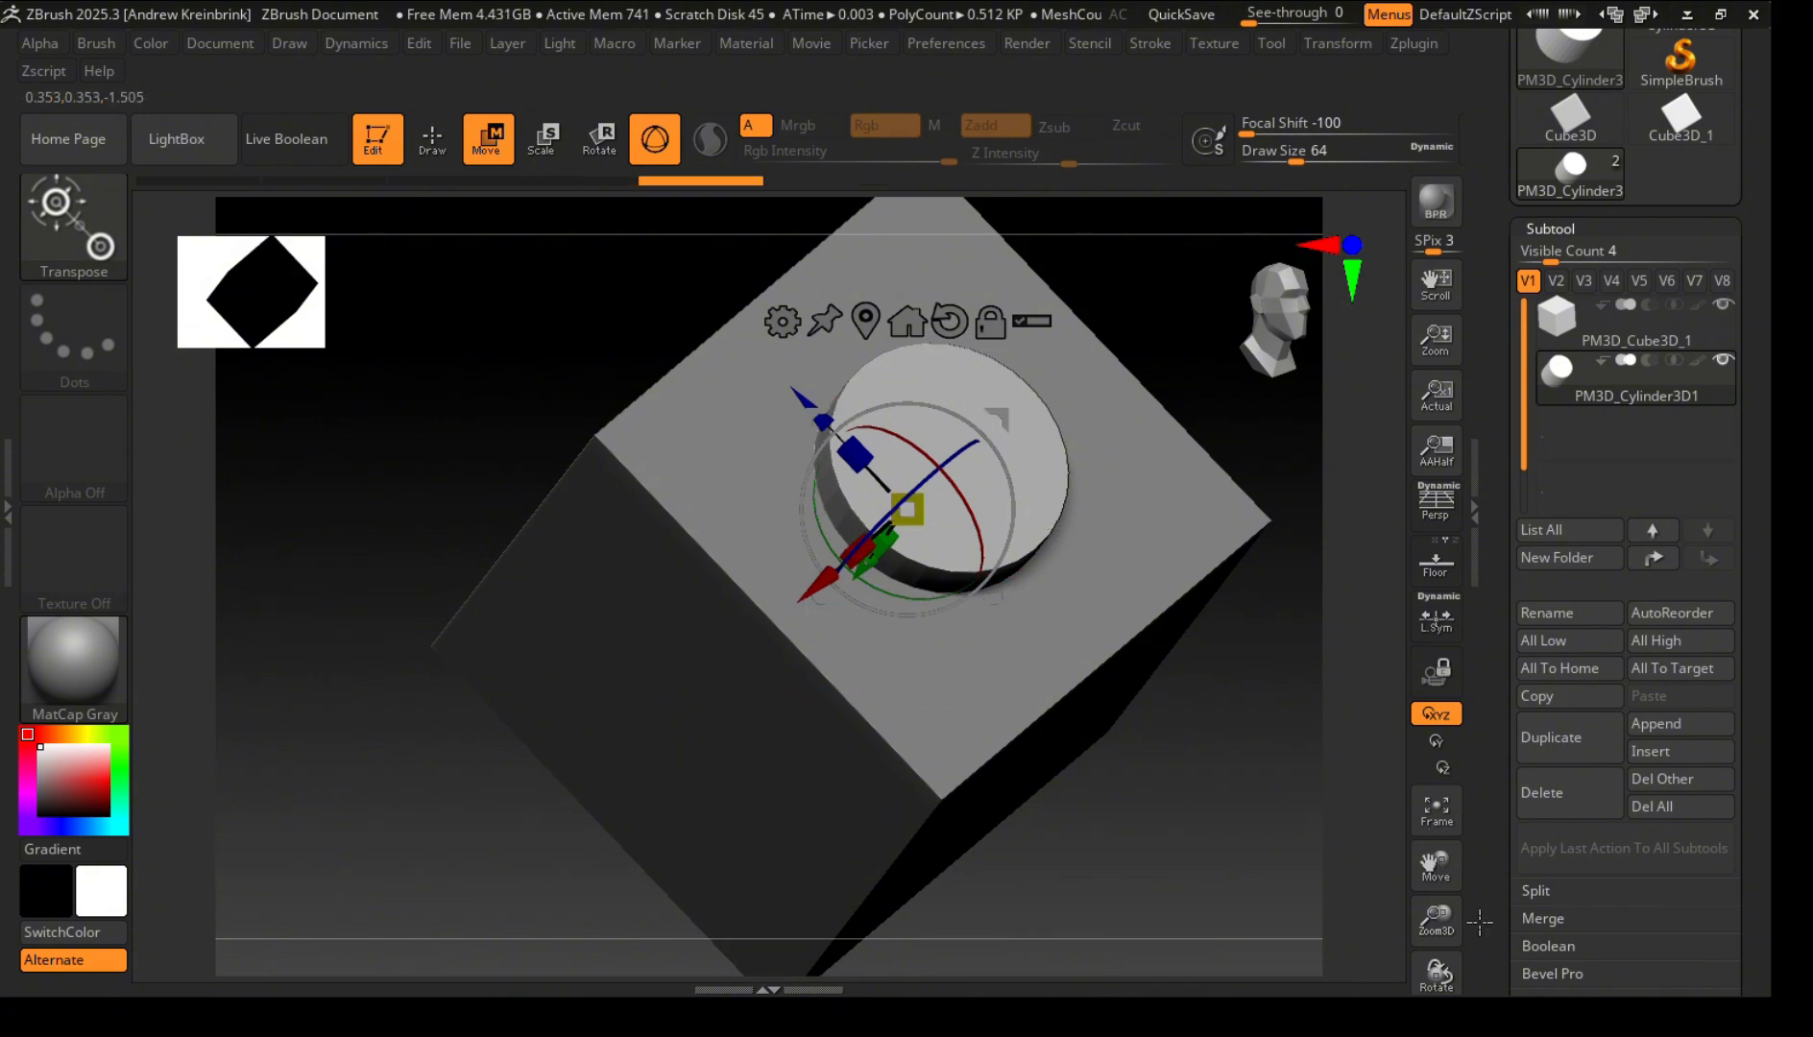
Move the cylinder along its Y axis into the cube until it sits nearly flush with the cube's face.
drag(1487, 970, 1128, 899)
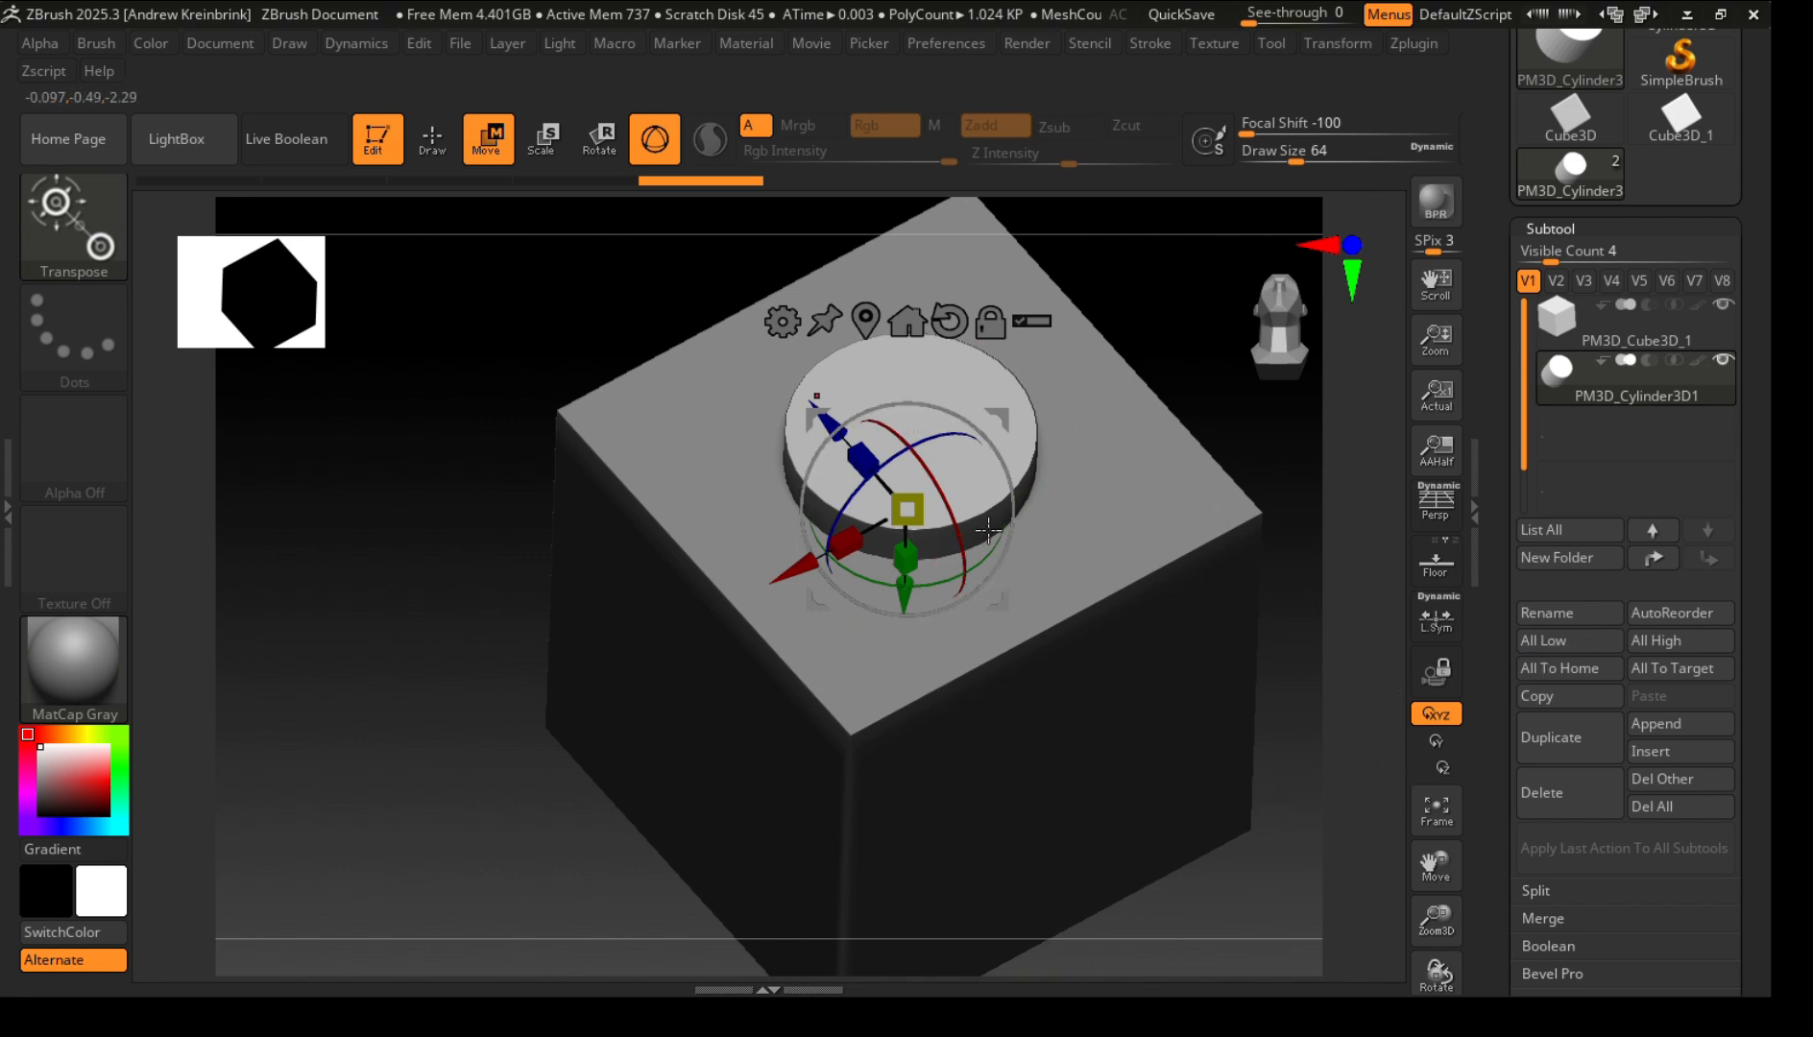
right_drag(1012, 883, 1121, 786)
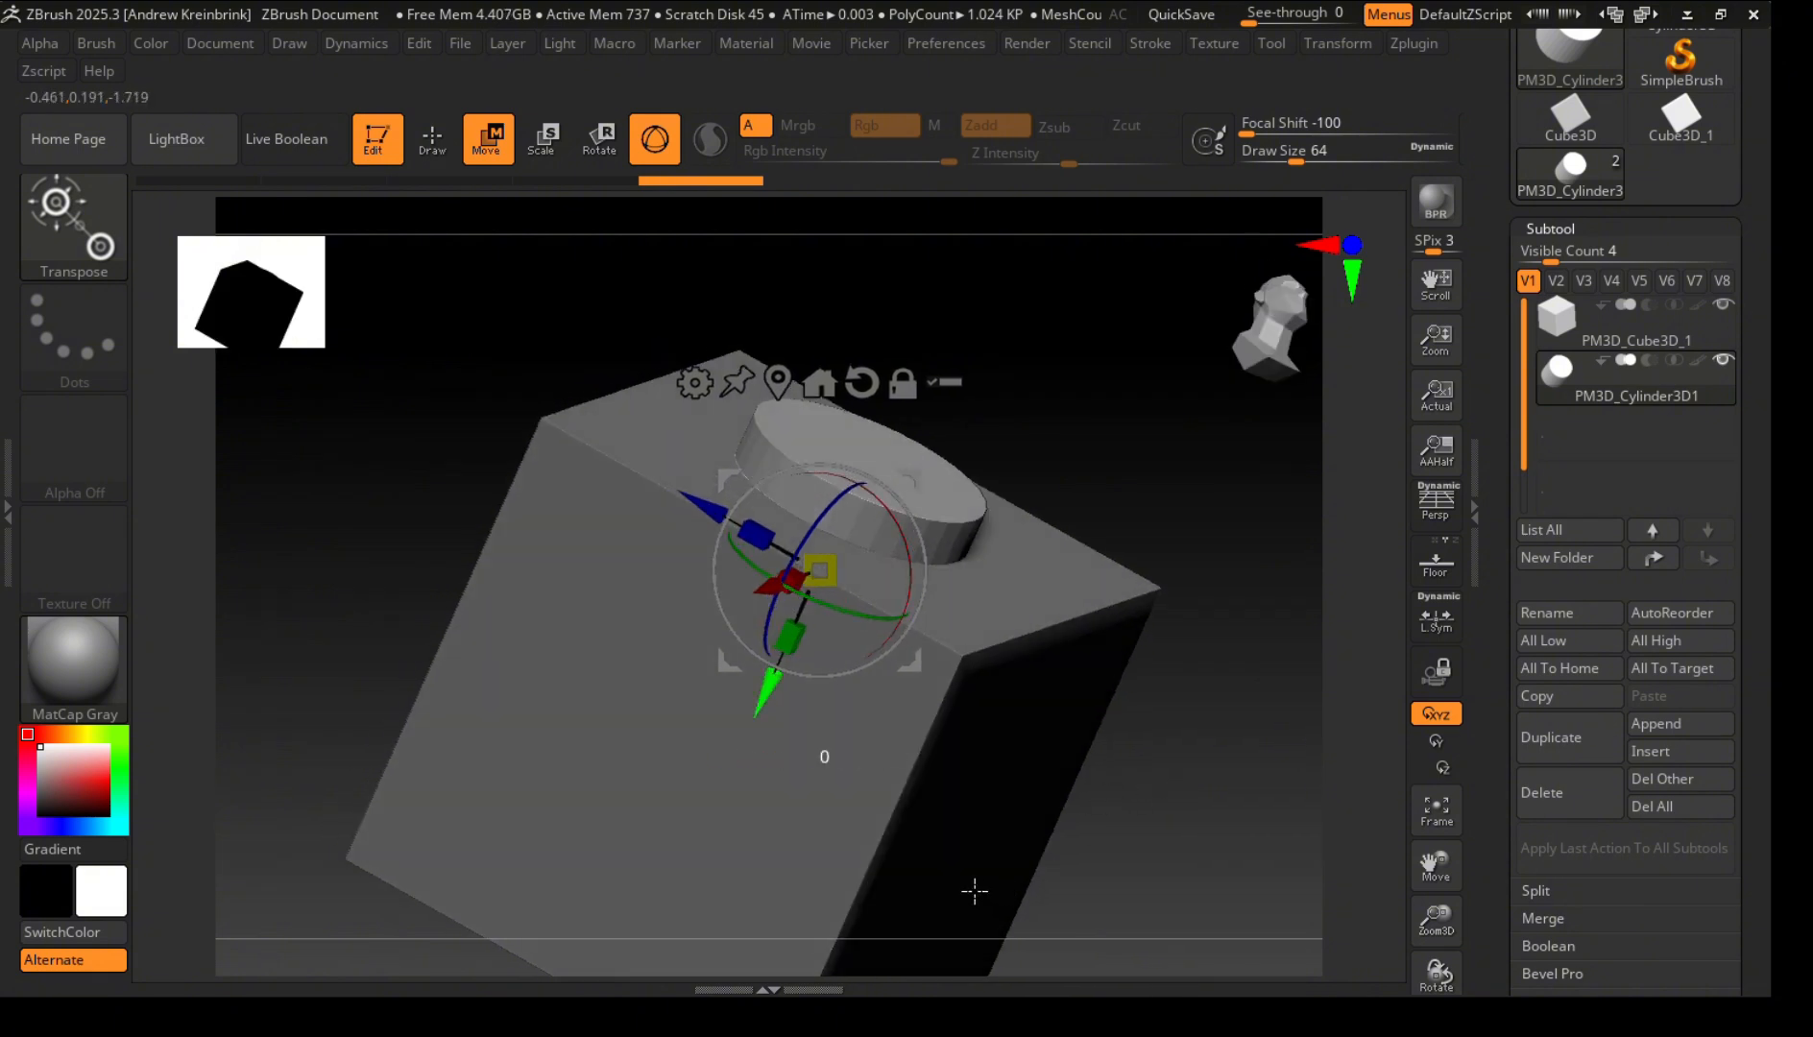
drag(971, 886, 953, 941)
right_drag(1322, 702, 1106, 671)
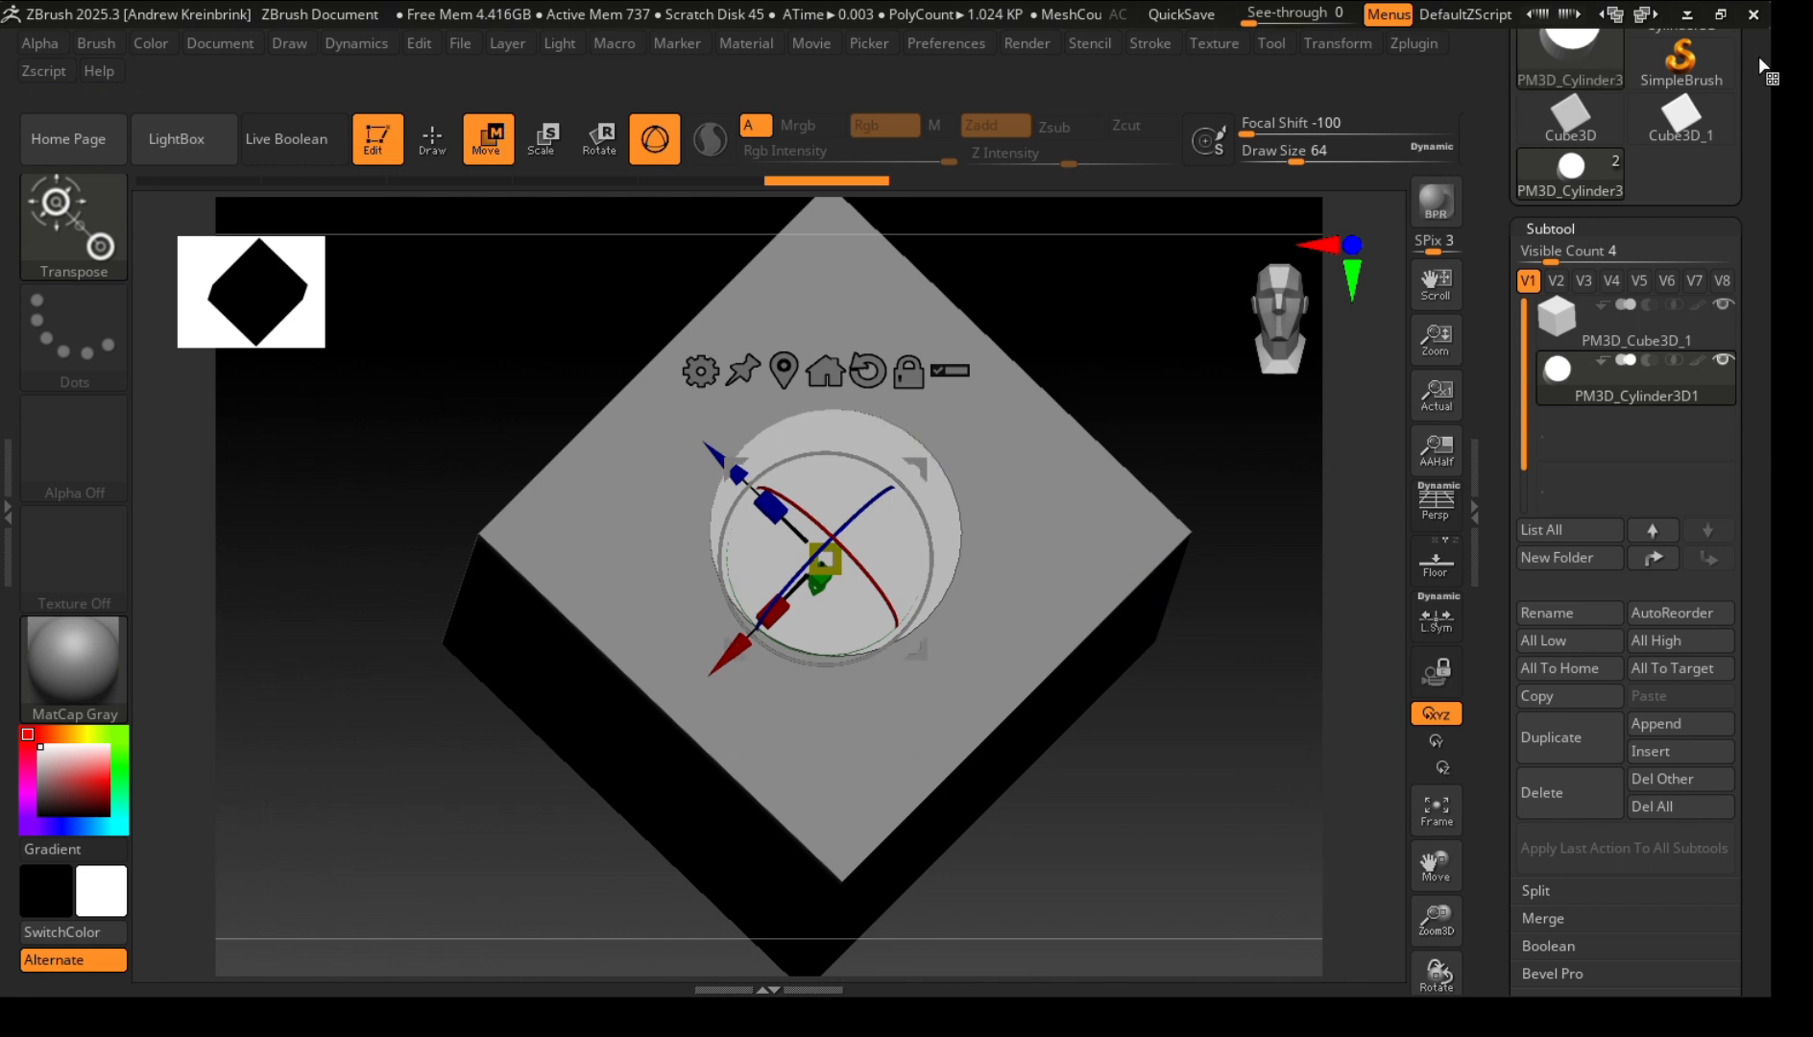
Turn off exporting to separate files in the 3D Print Hub export options.
click(1413, 43)
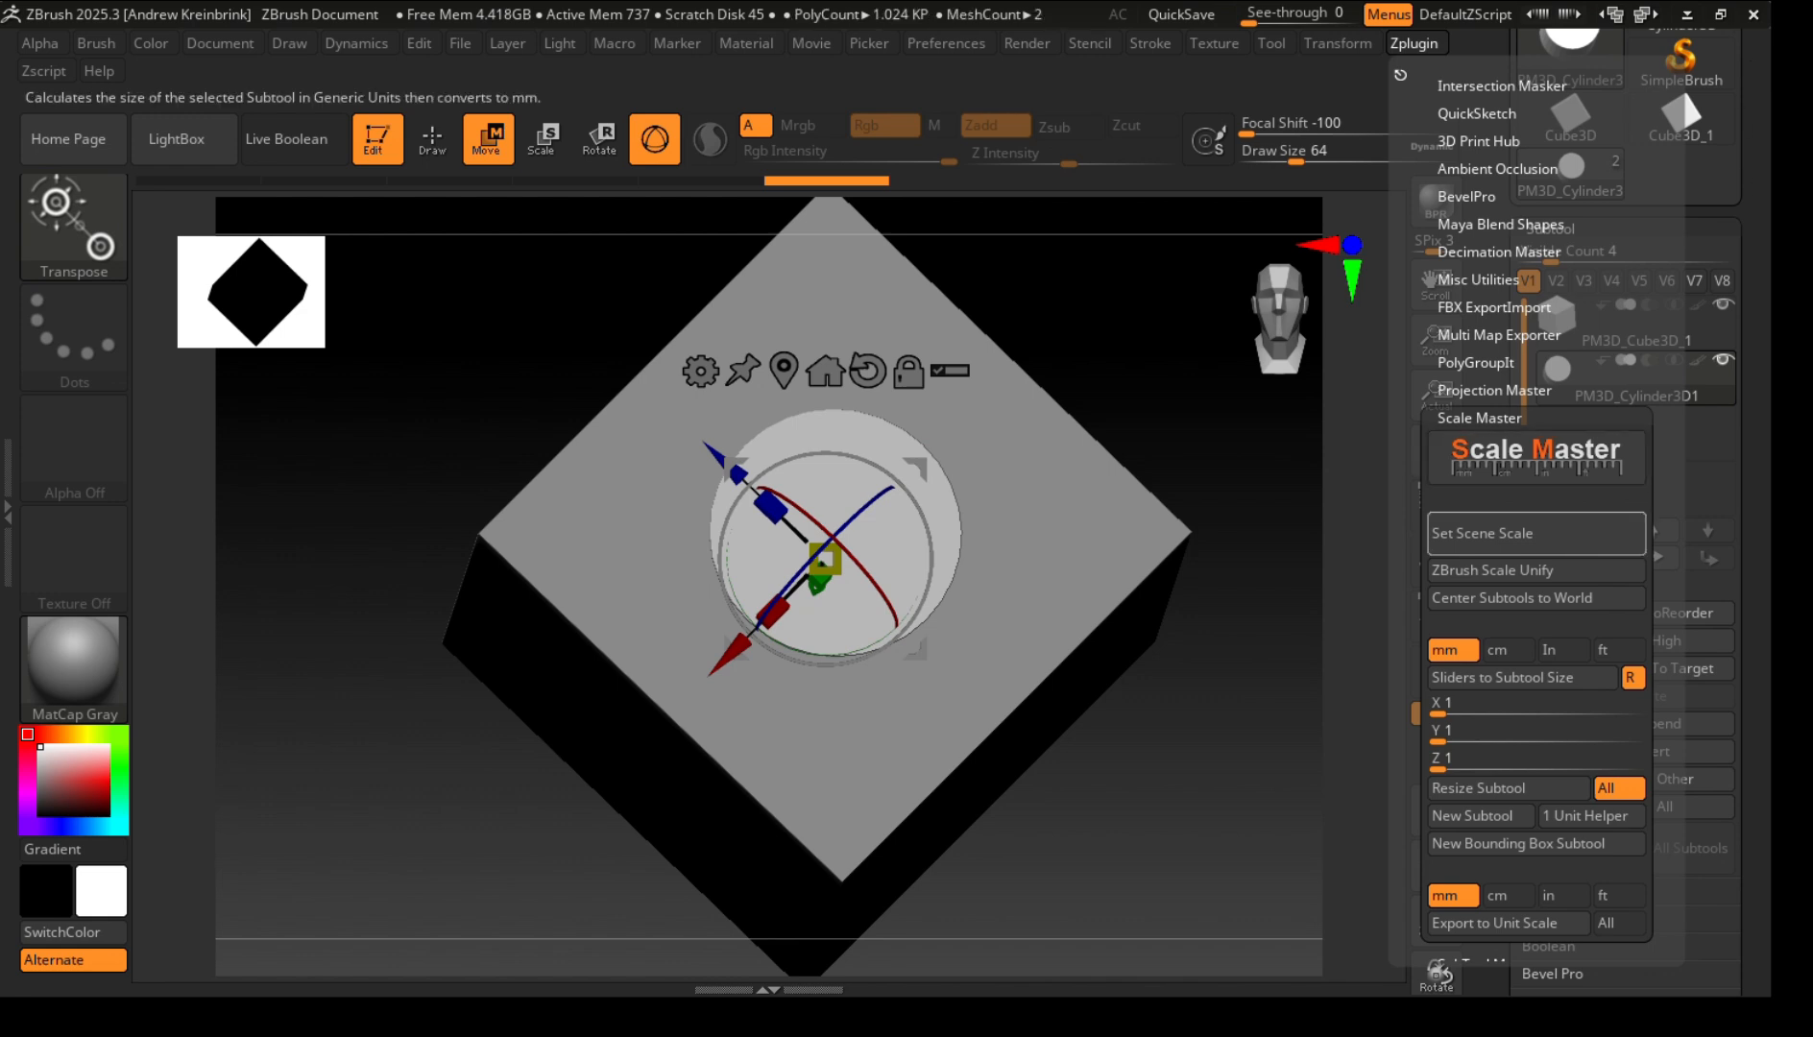
click(1480, 418)
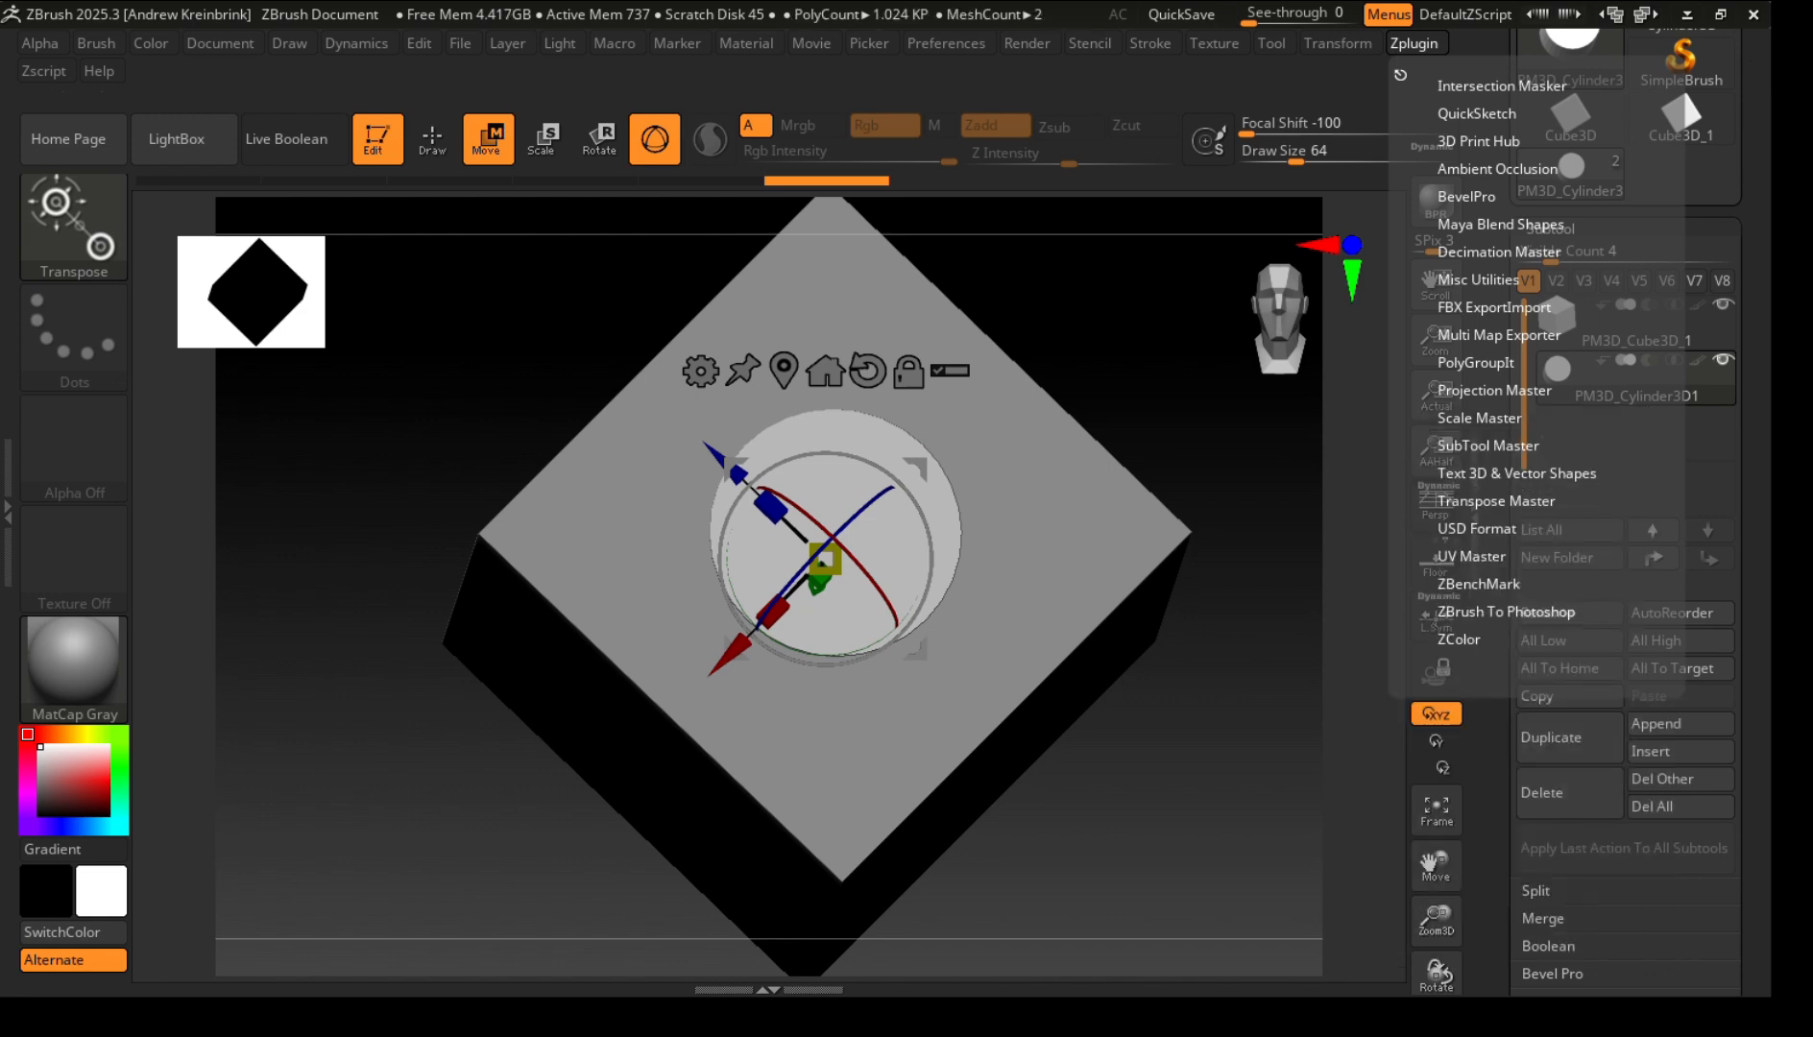
click(1479, 142)
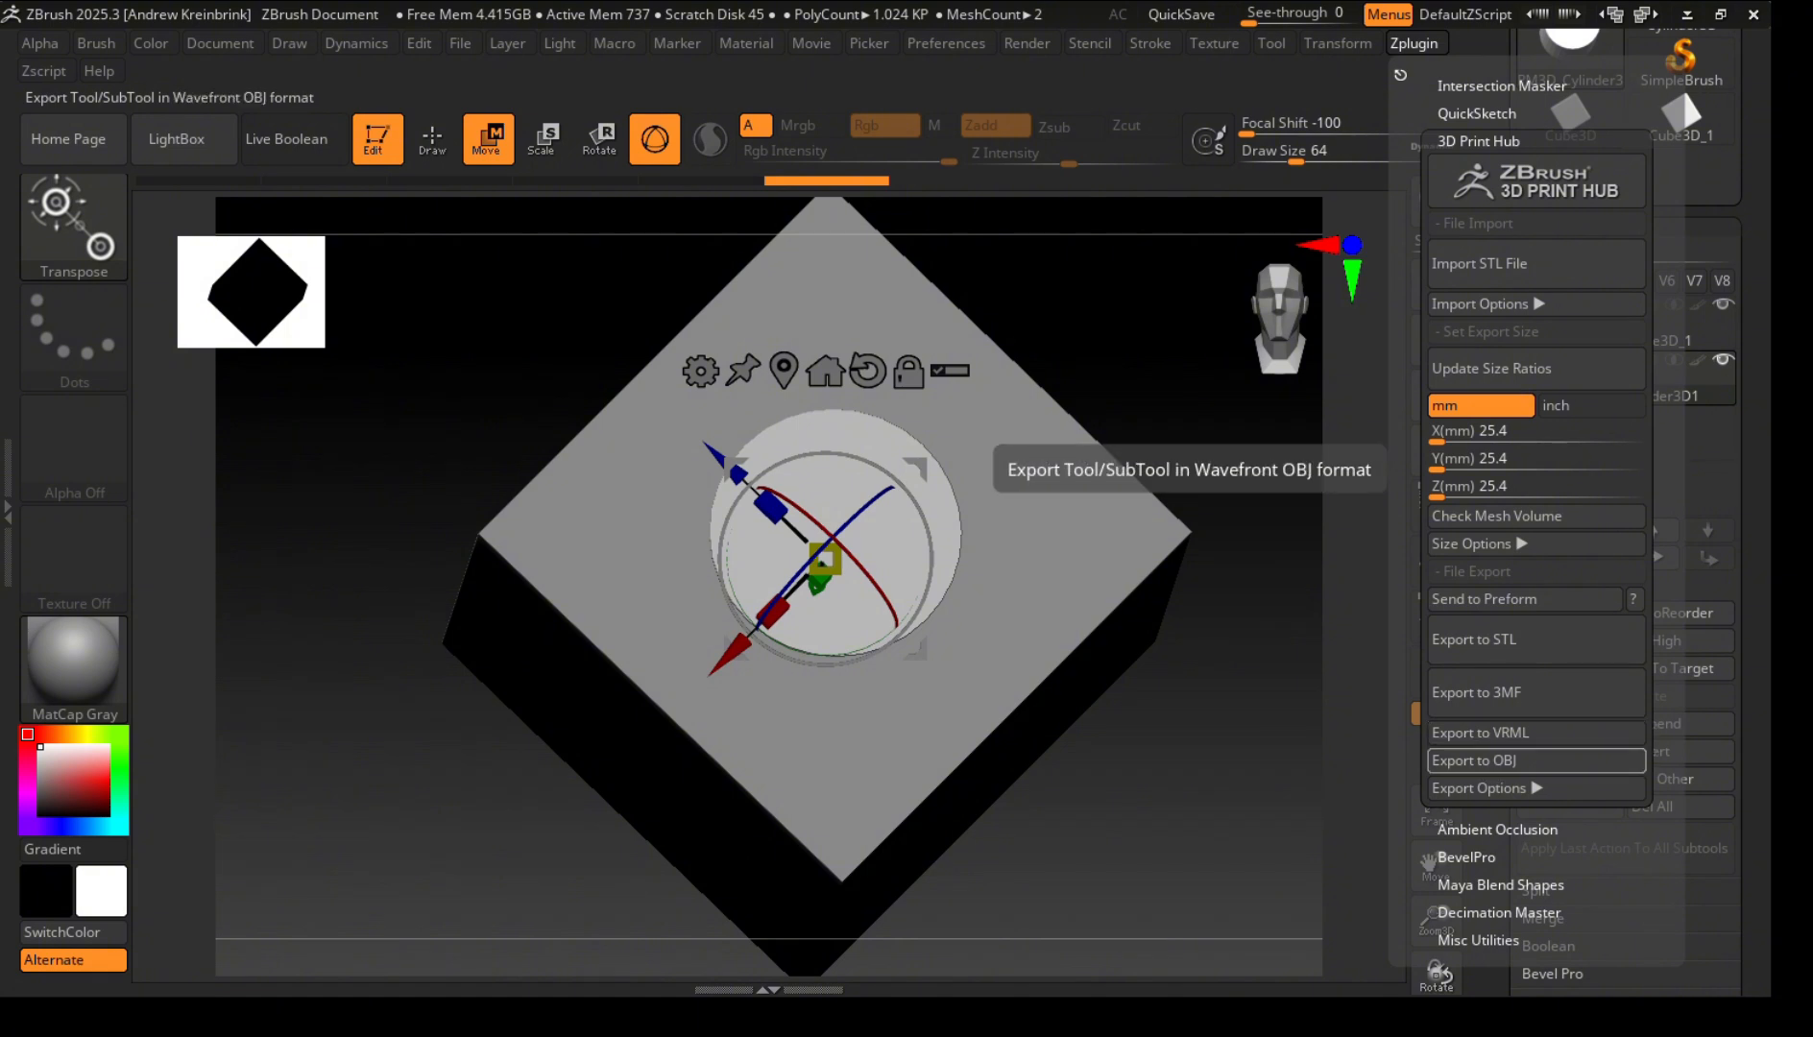
click(1479, 787)
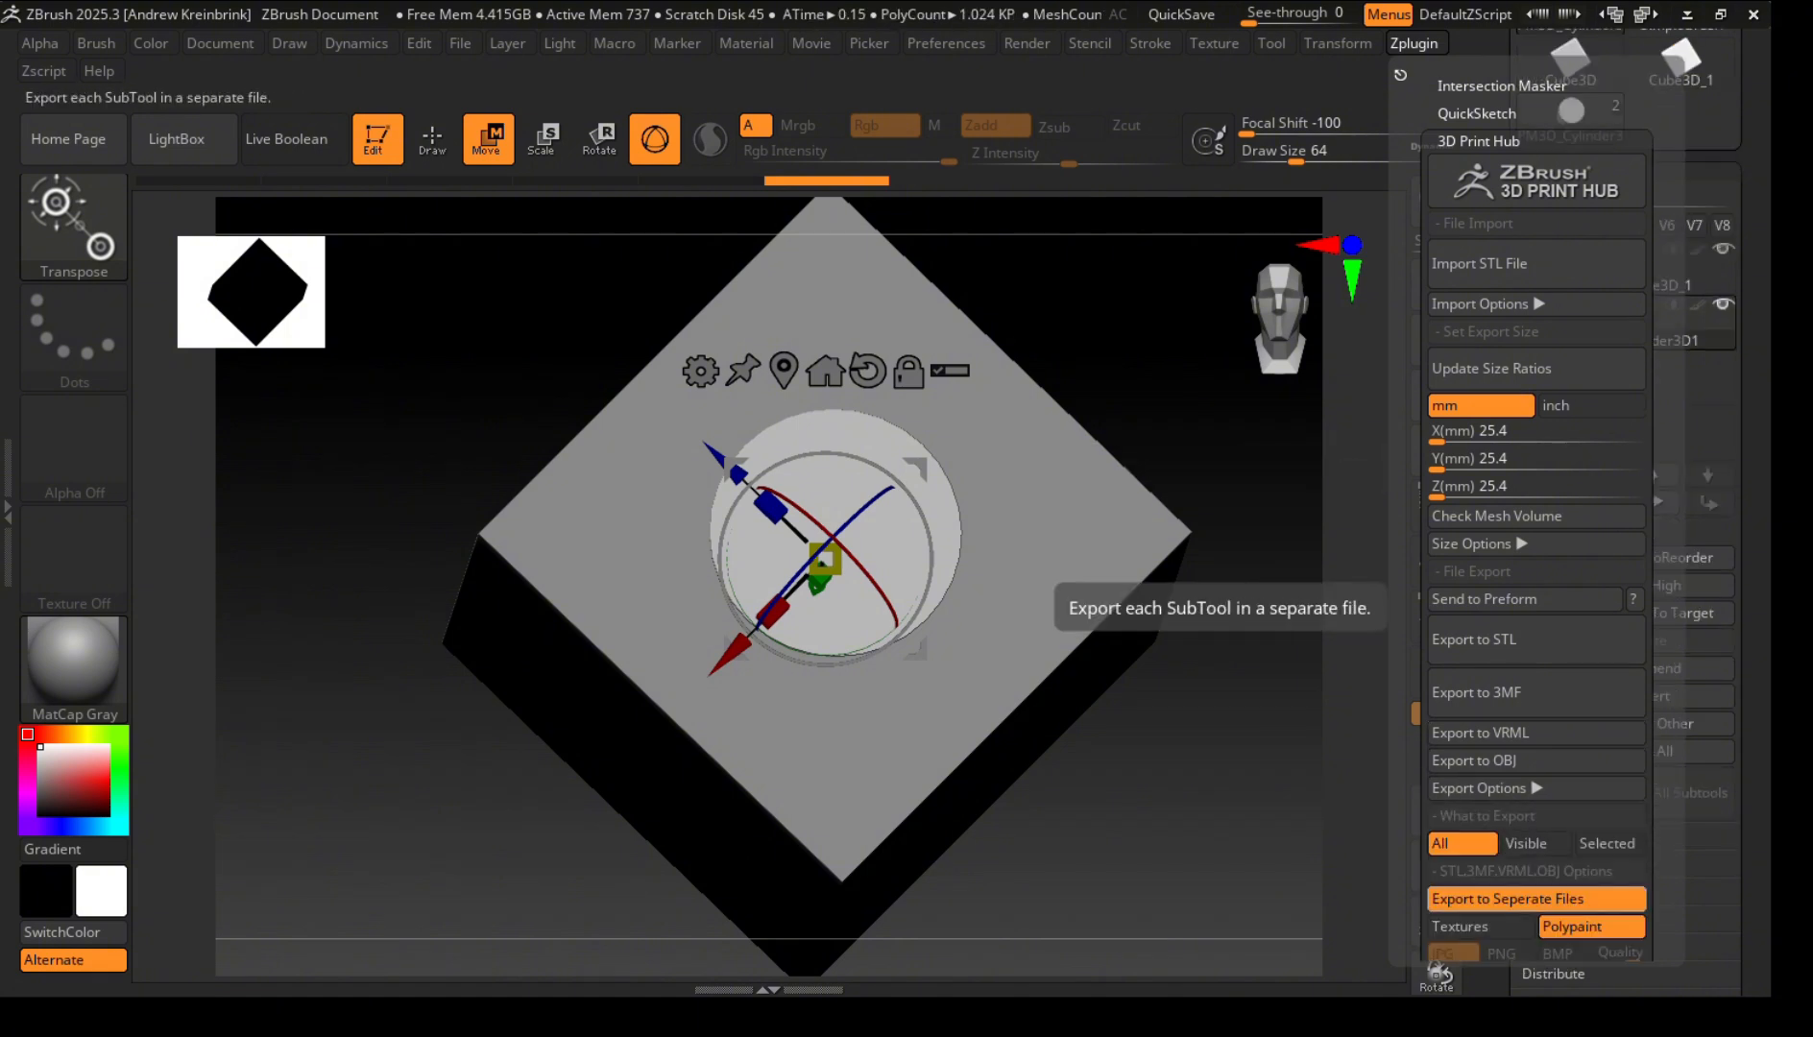
click(1537, 898)
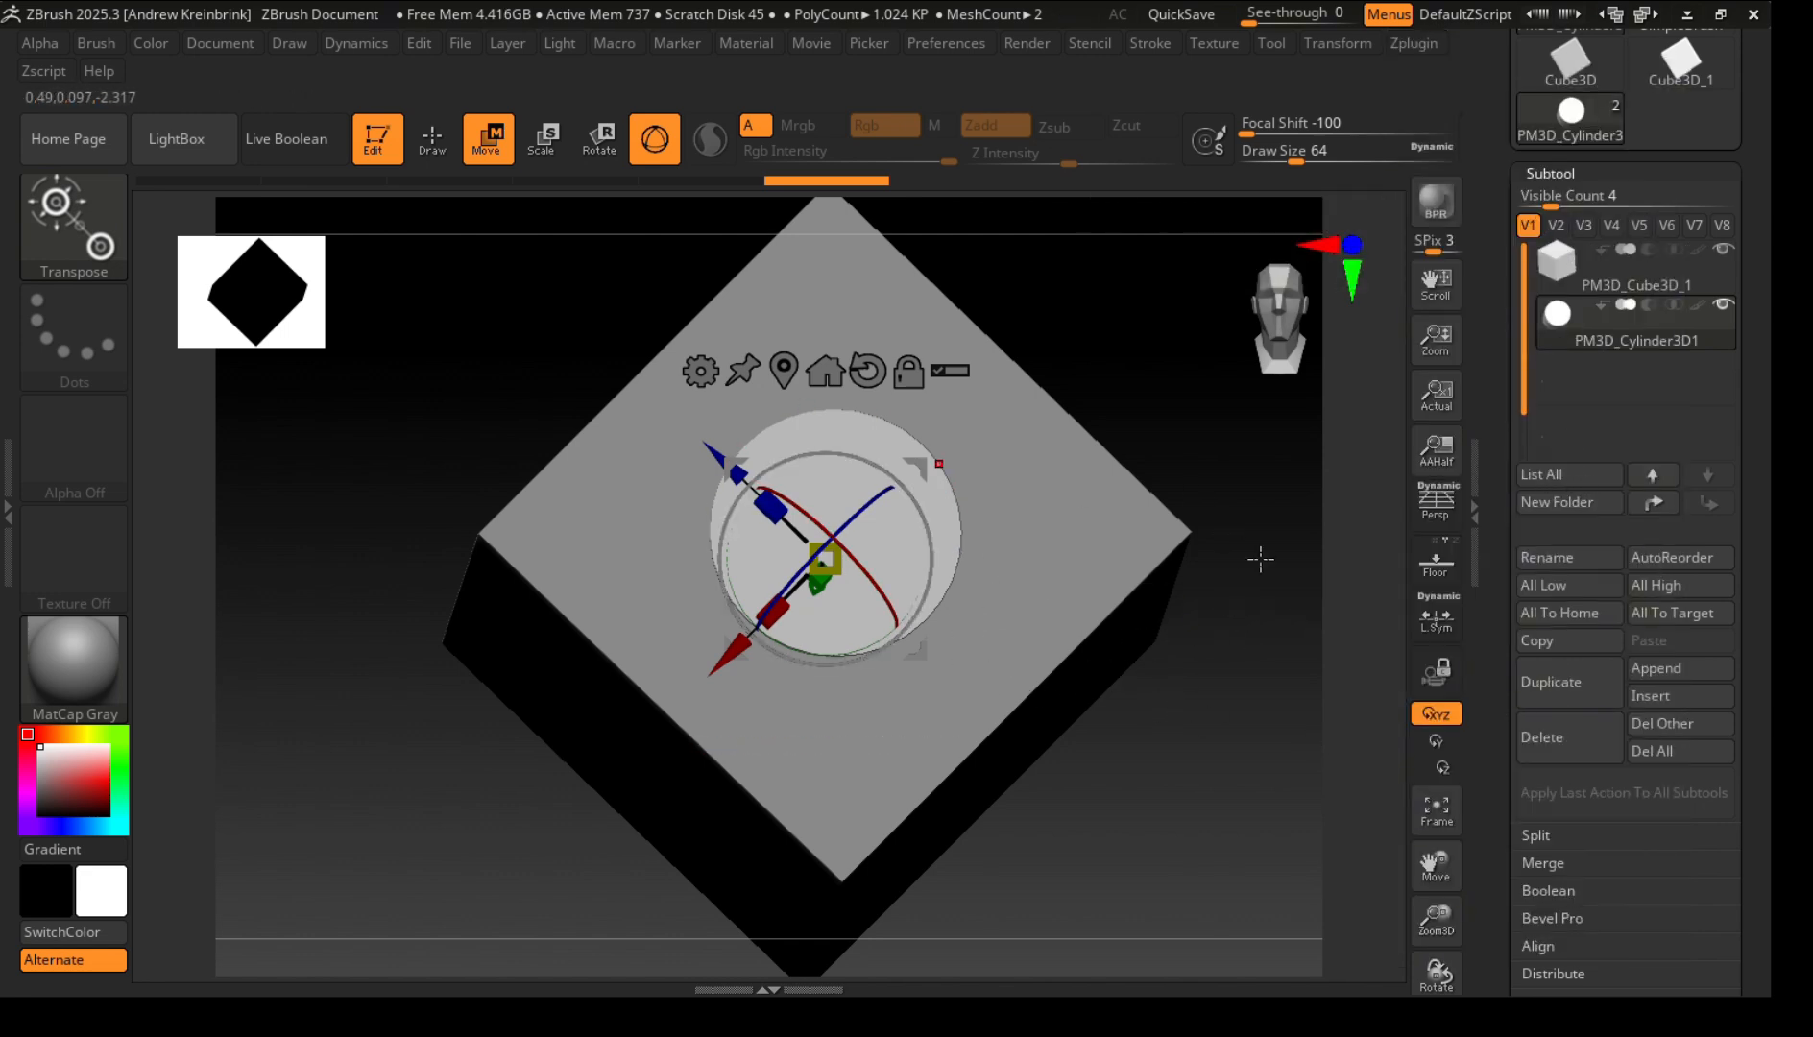
Set the cylinder subtool to subtraction and turn on Live Boolean to preview the hole in the cube.
mouse_move(1633, 327)
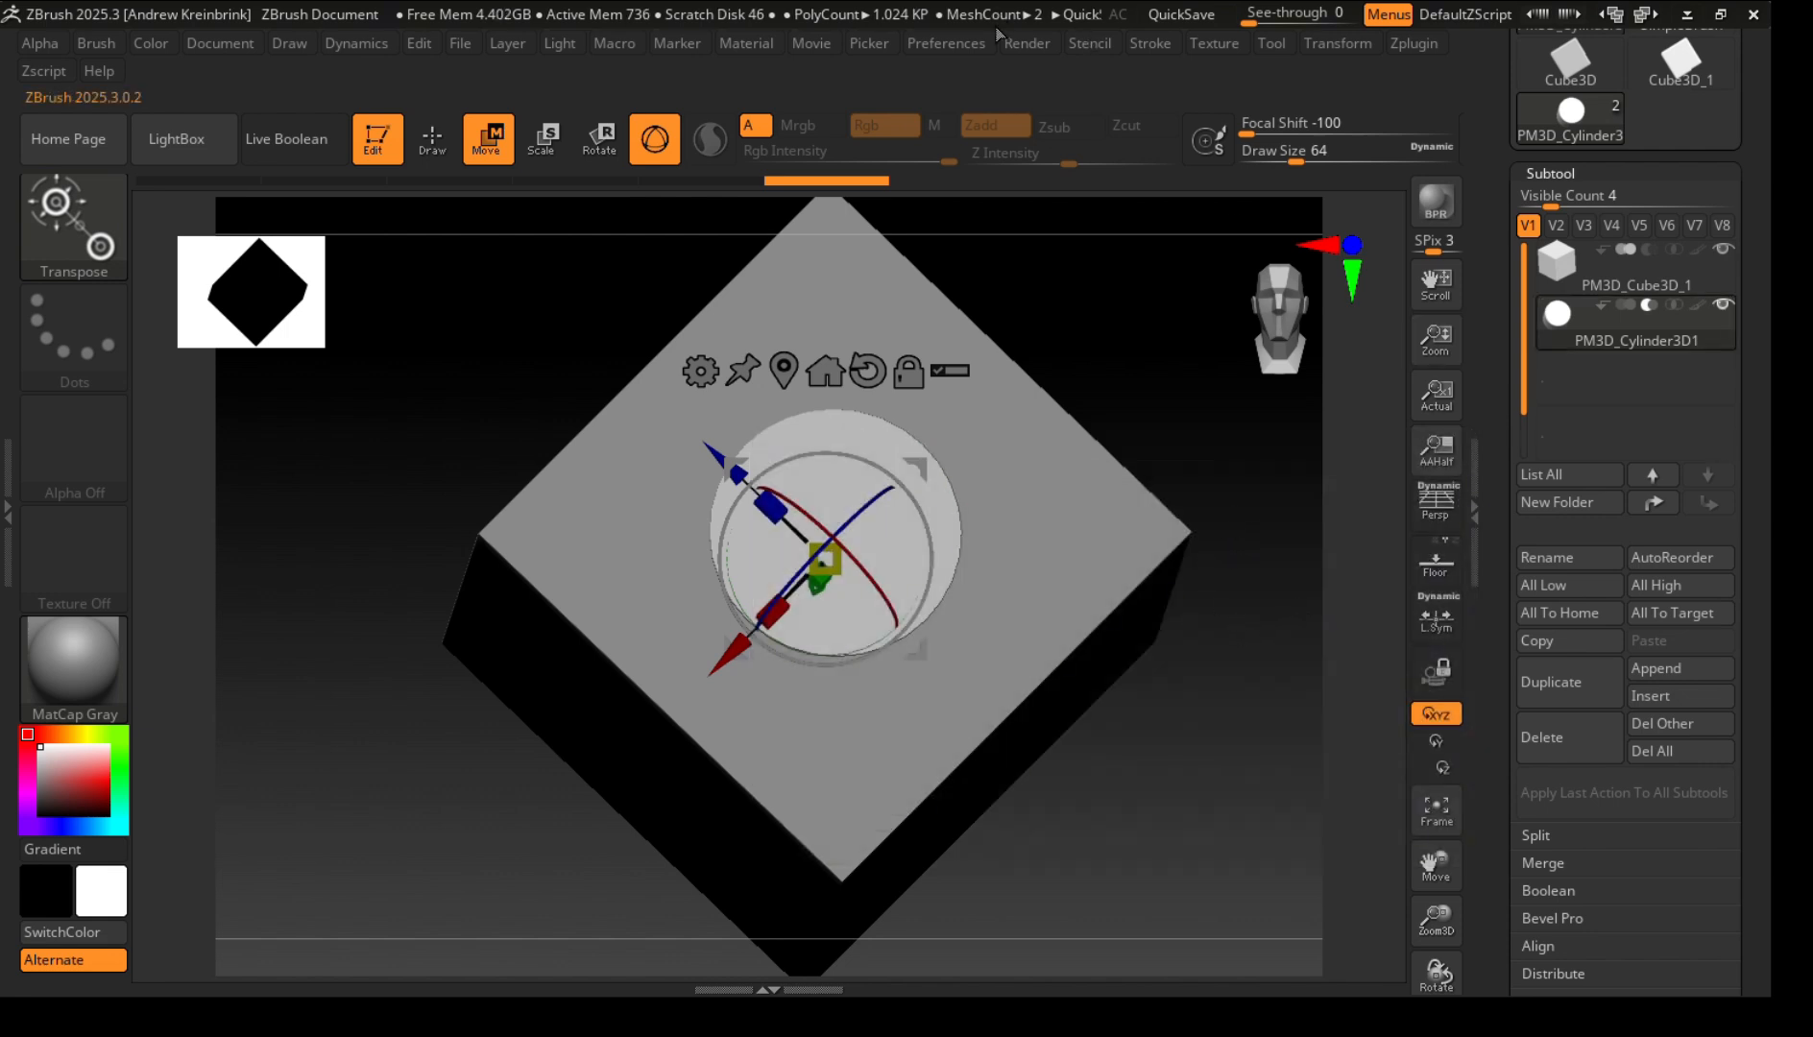
drag(1463, 910, 1473, 830)
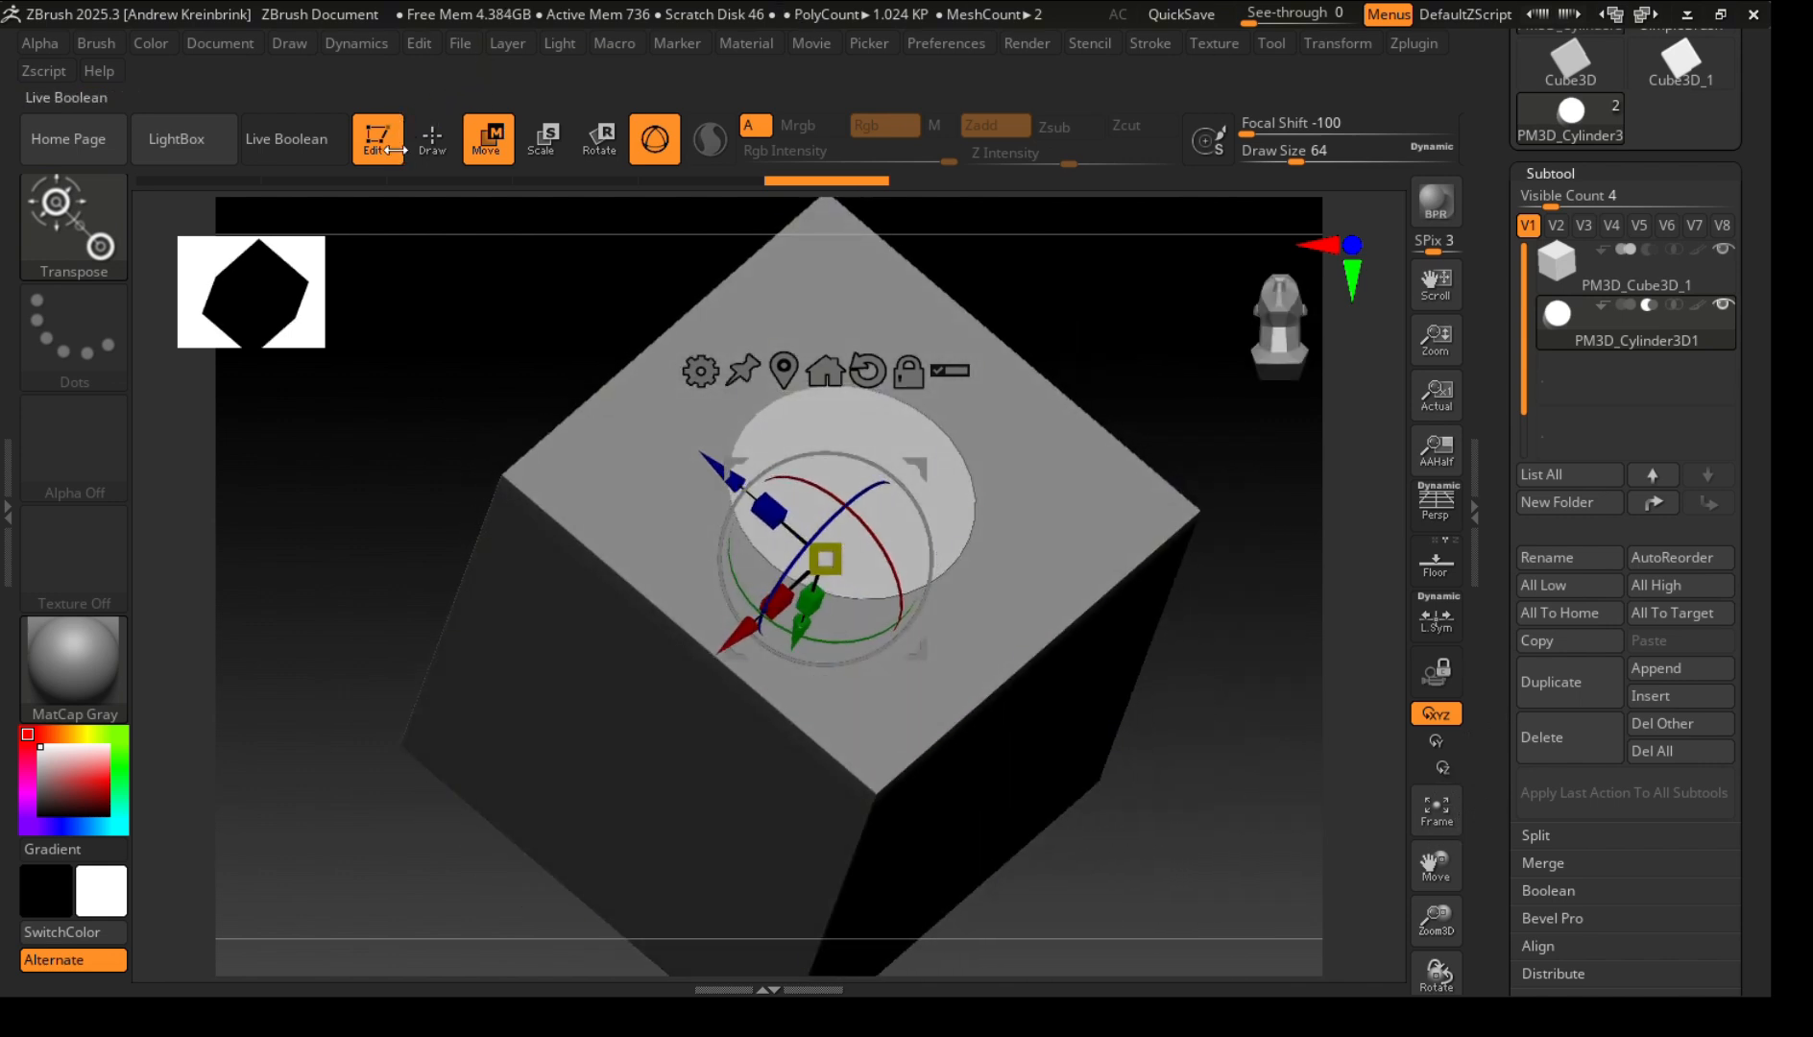
click(288, 140)
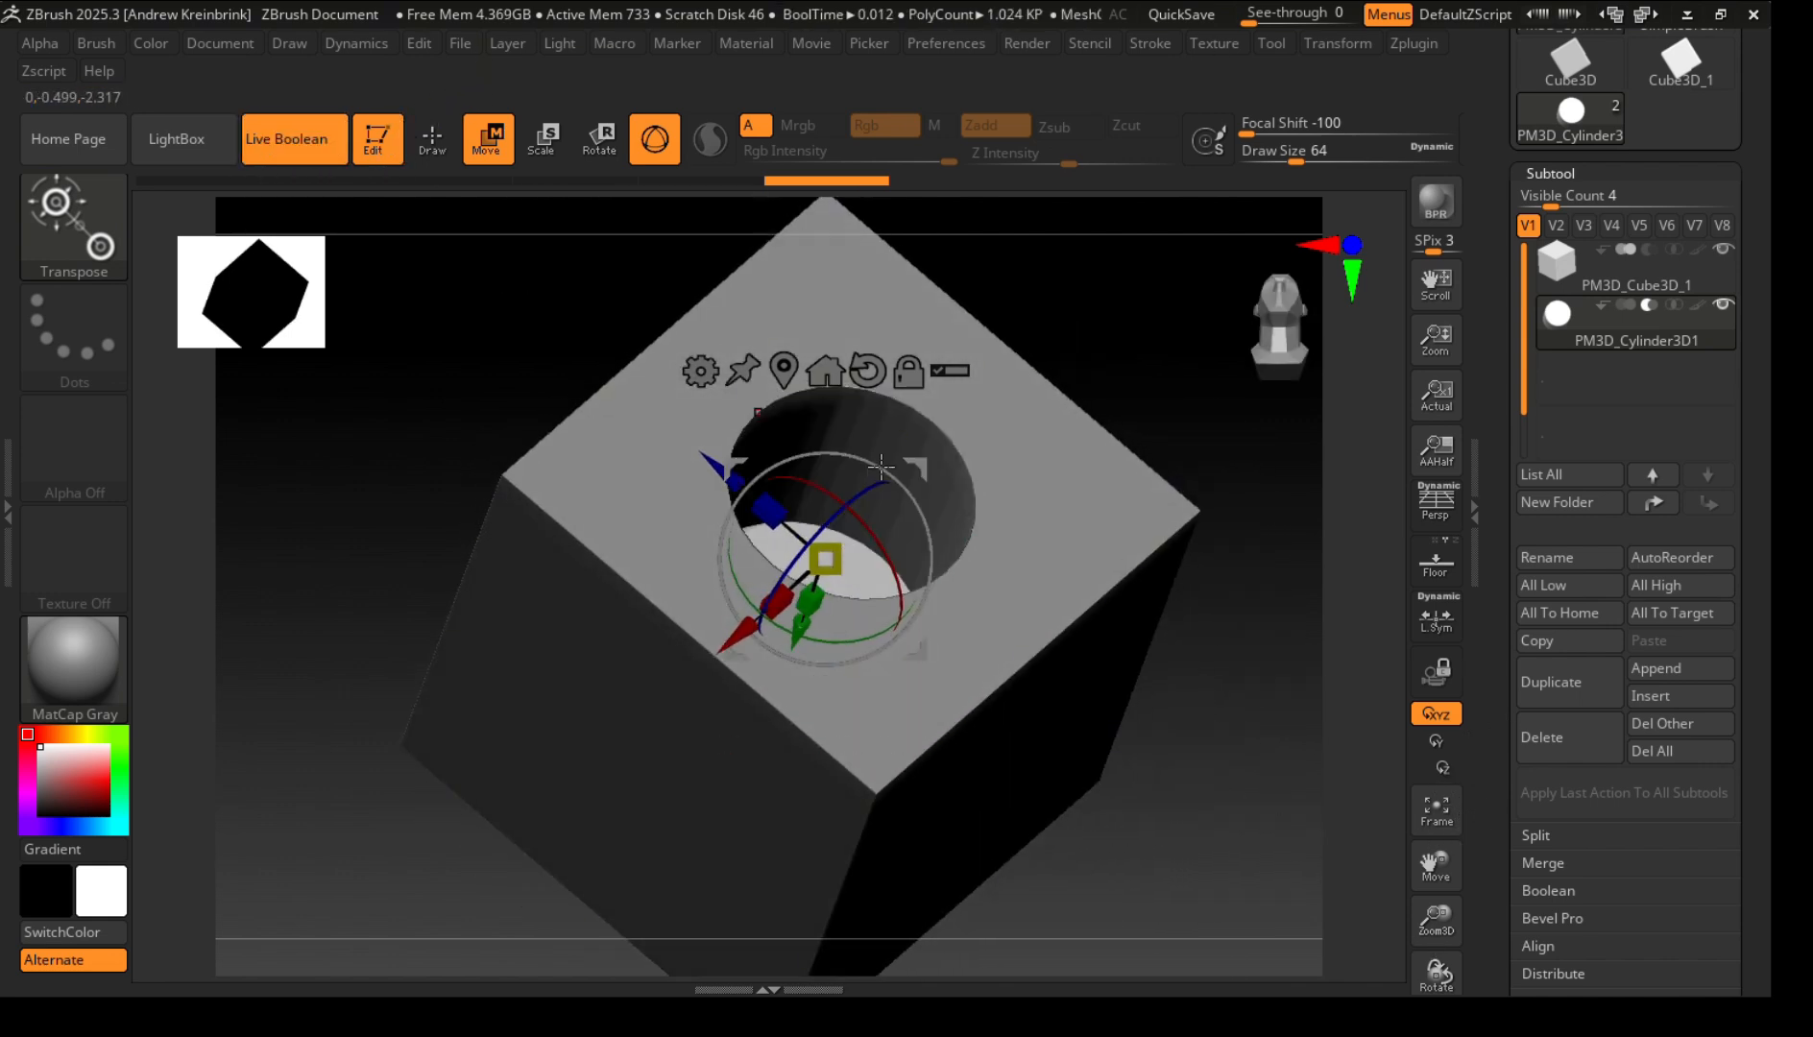
drag(1219, 692, 1486, 911)
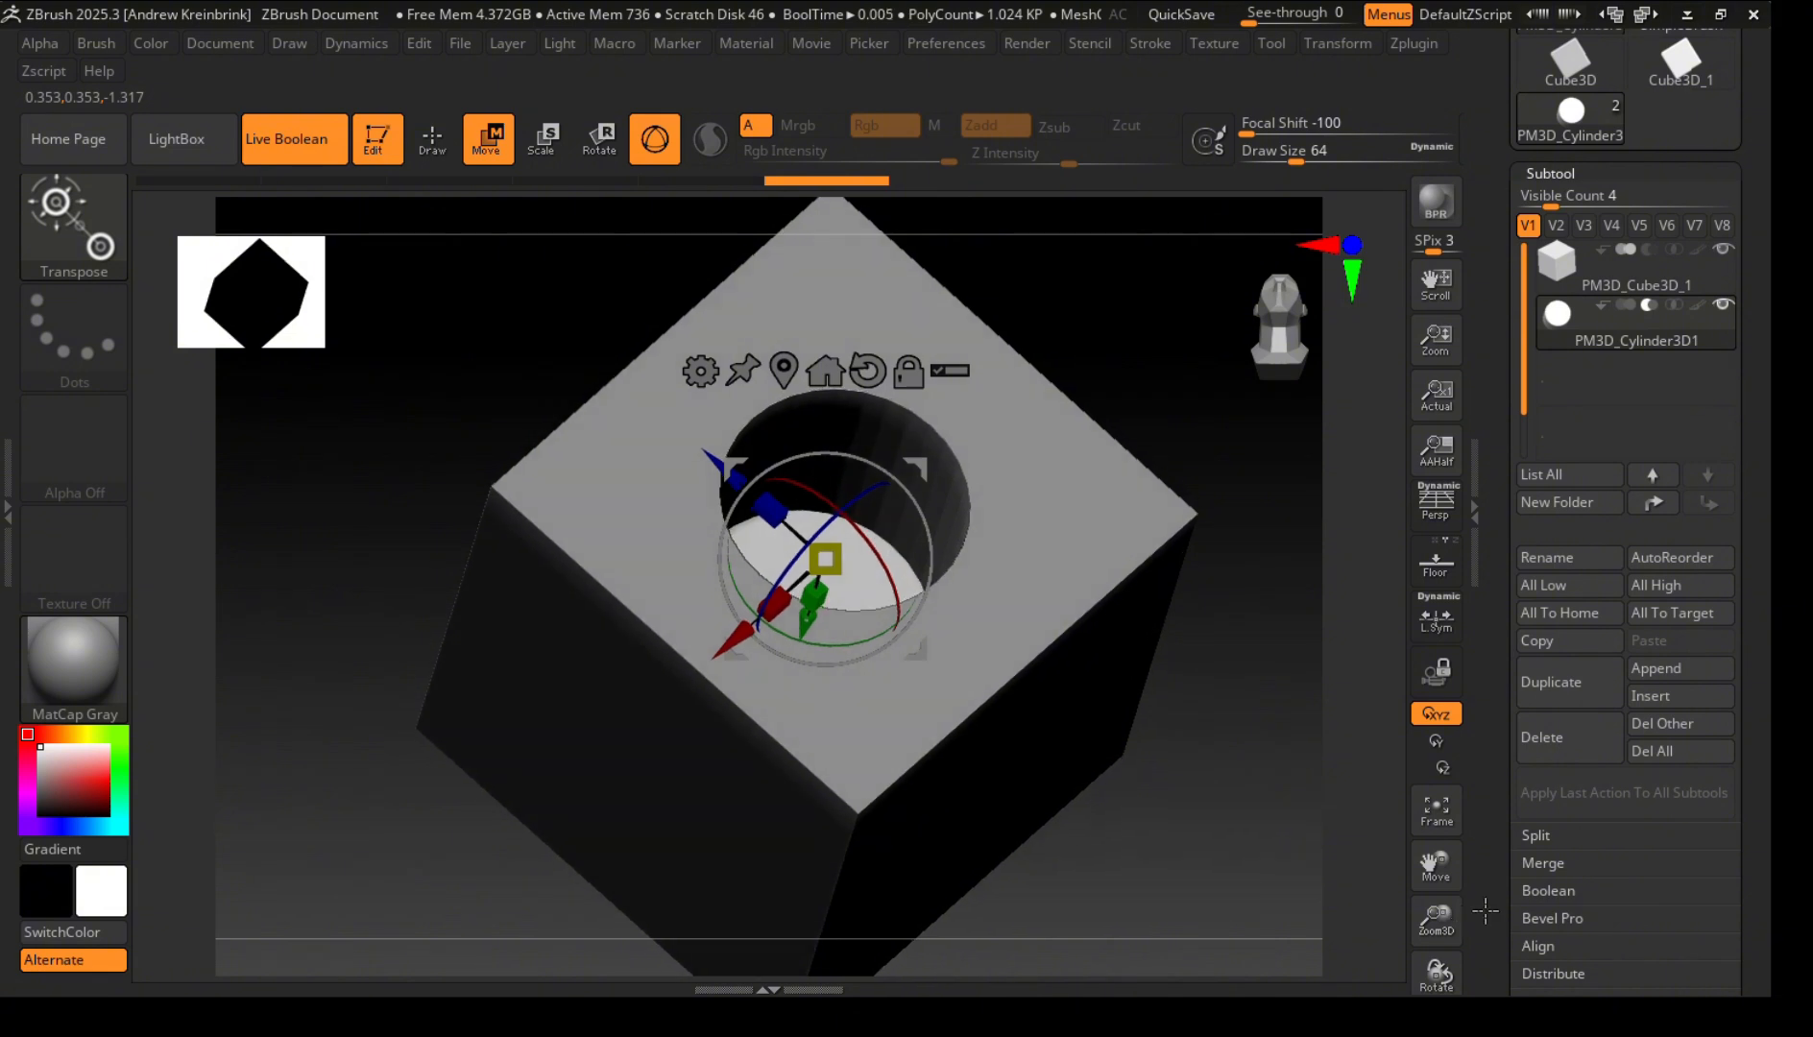
Export all subtools to STL with 3D Print Hub and inspect the hole from different angles.
click(1414, 43)
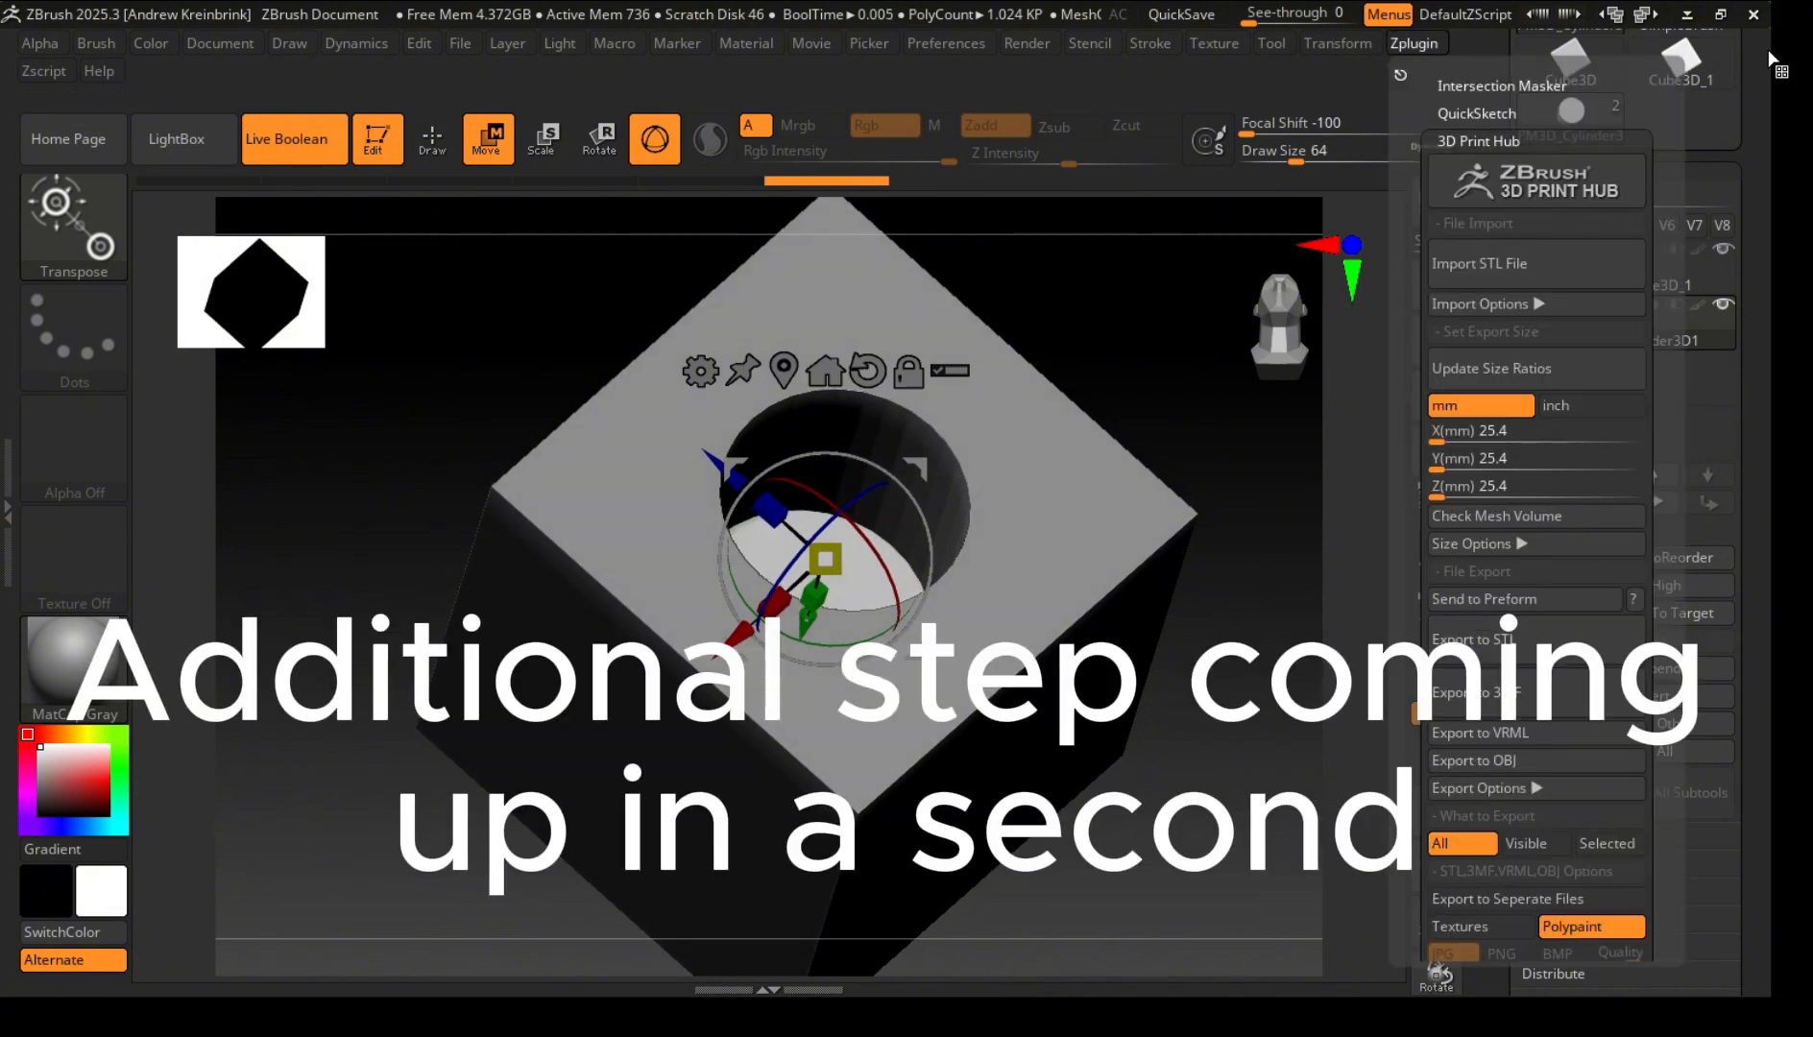
click(1504, 638)
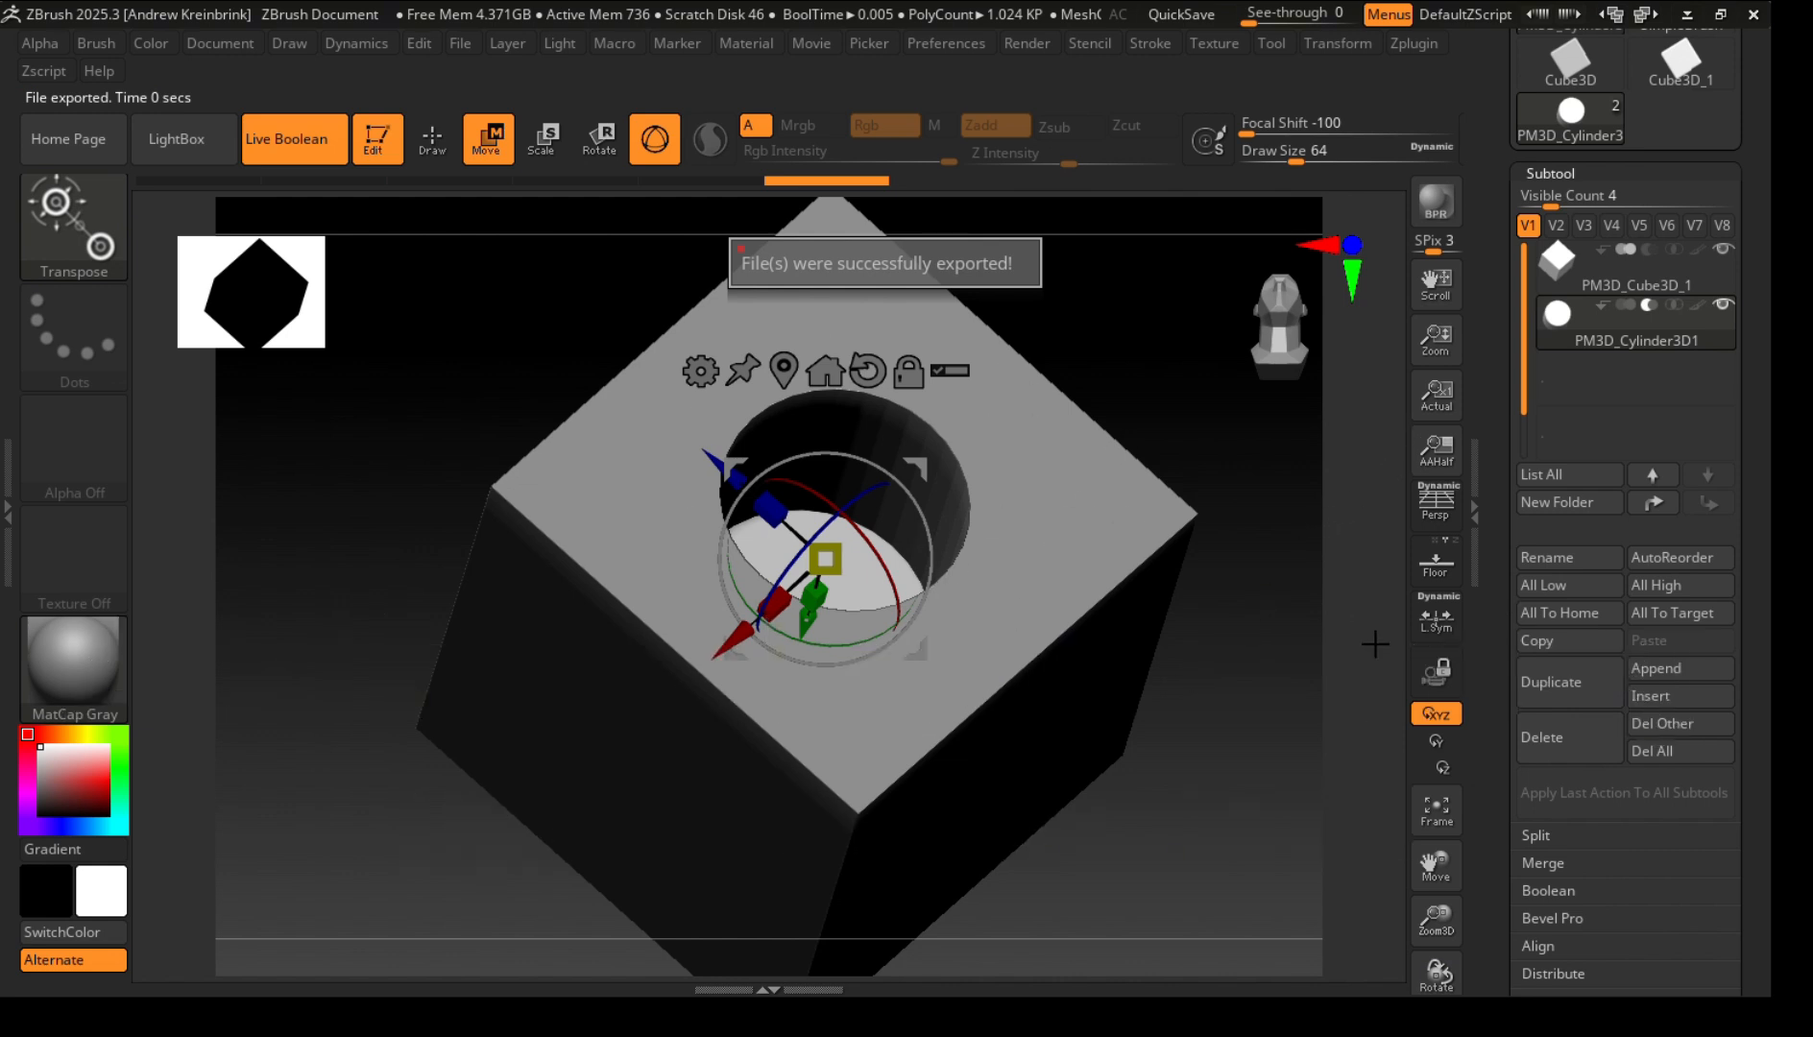
drag(1369, 769, 1486, 859)
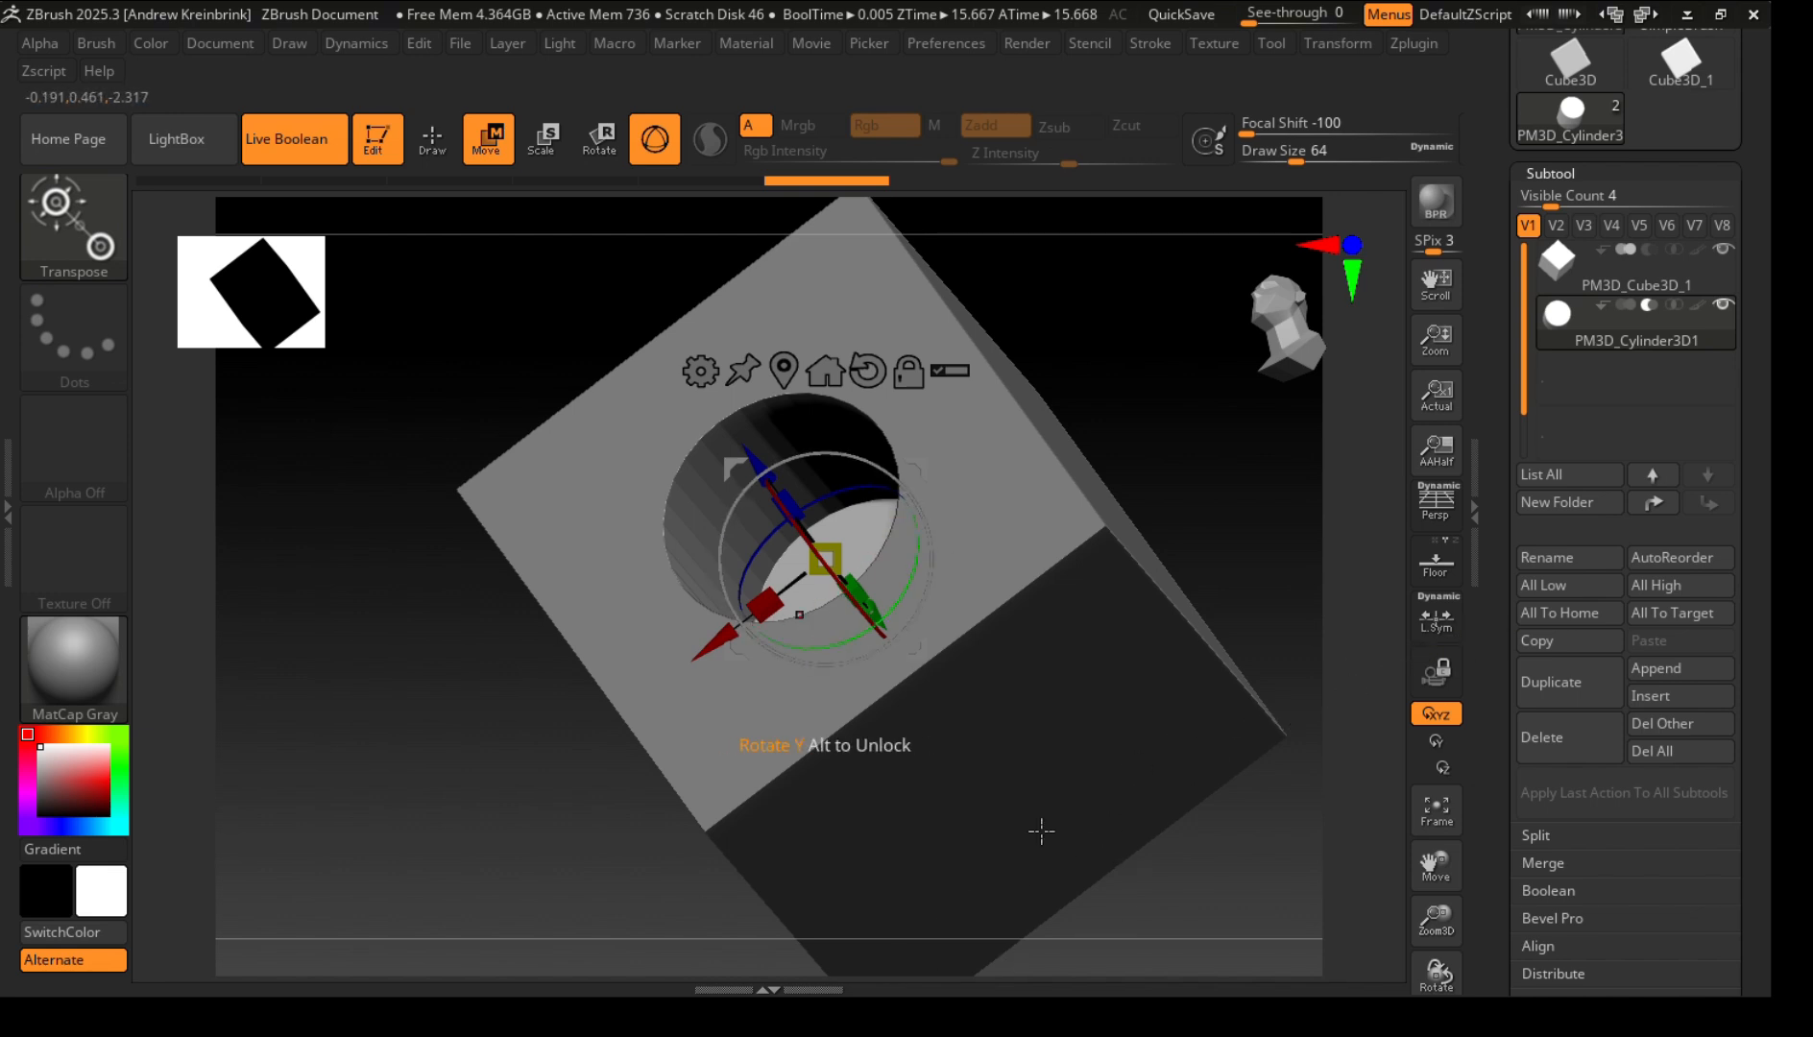
drag(1136, 909, 1229, 737)
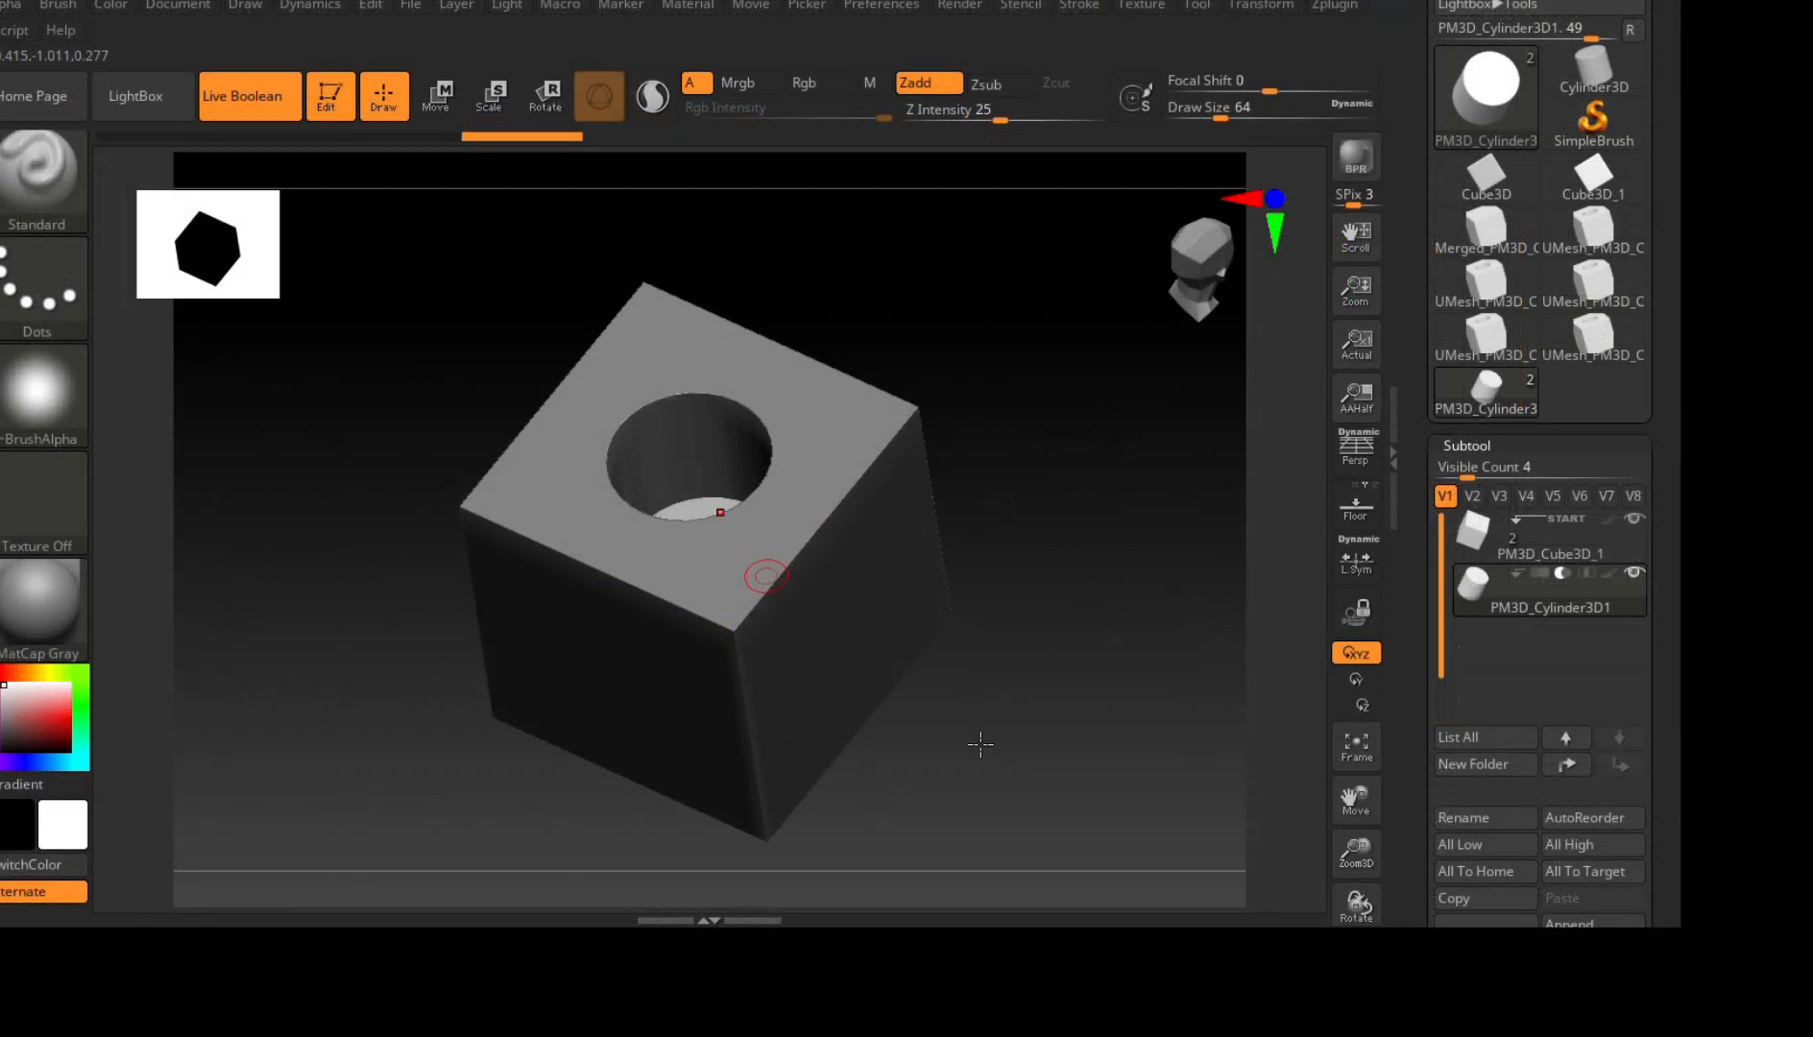
Make a Boolean mesh from the cube and the subtracted cylinder.
drag(981, 744, 995, 791)
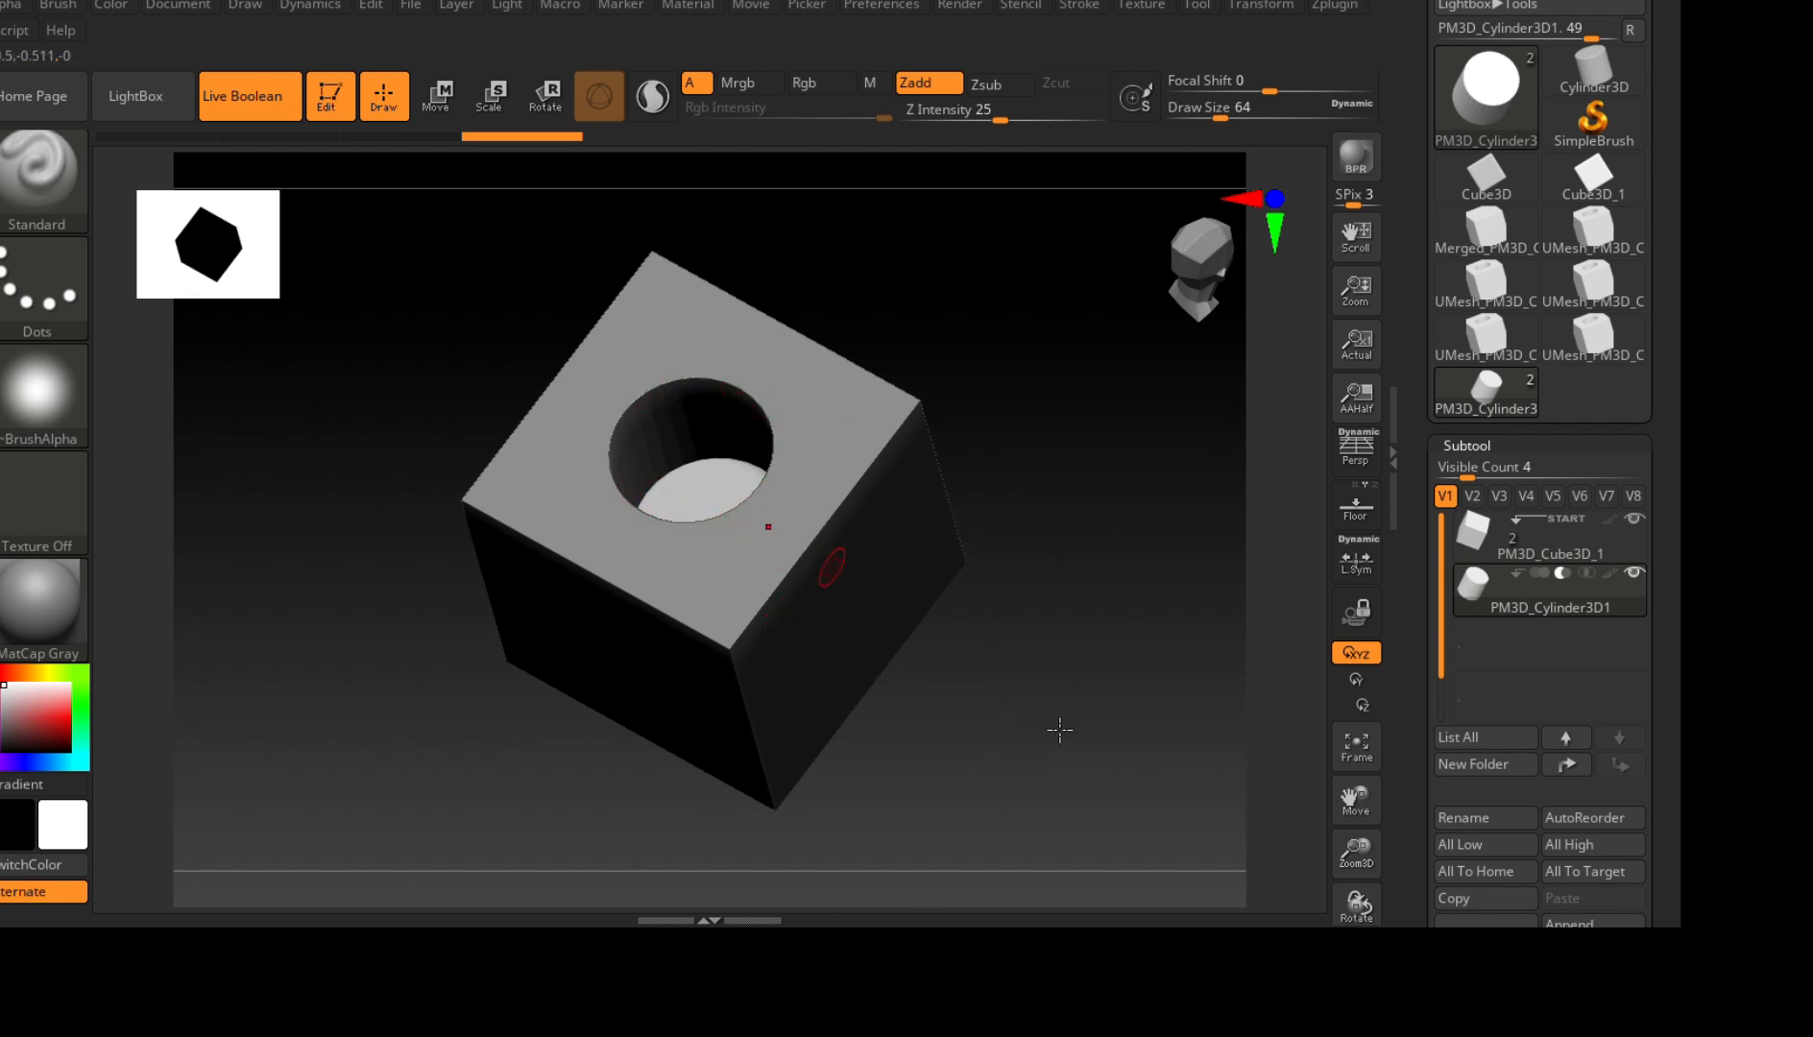
drag(1057, 733, 1080, 689)
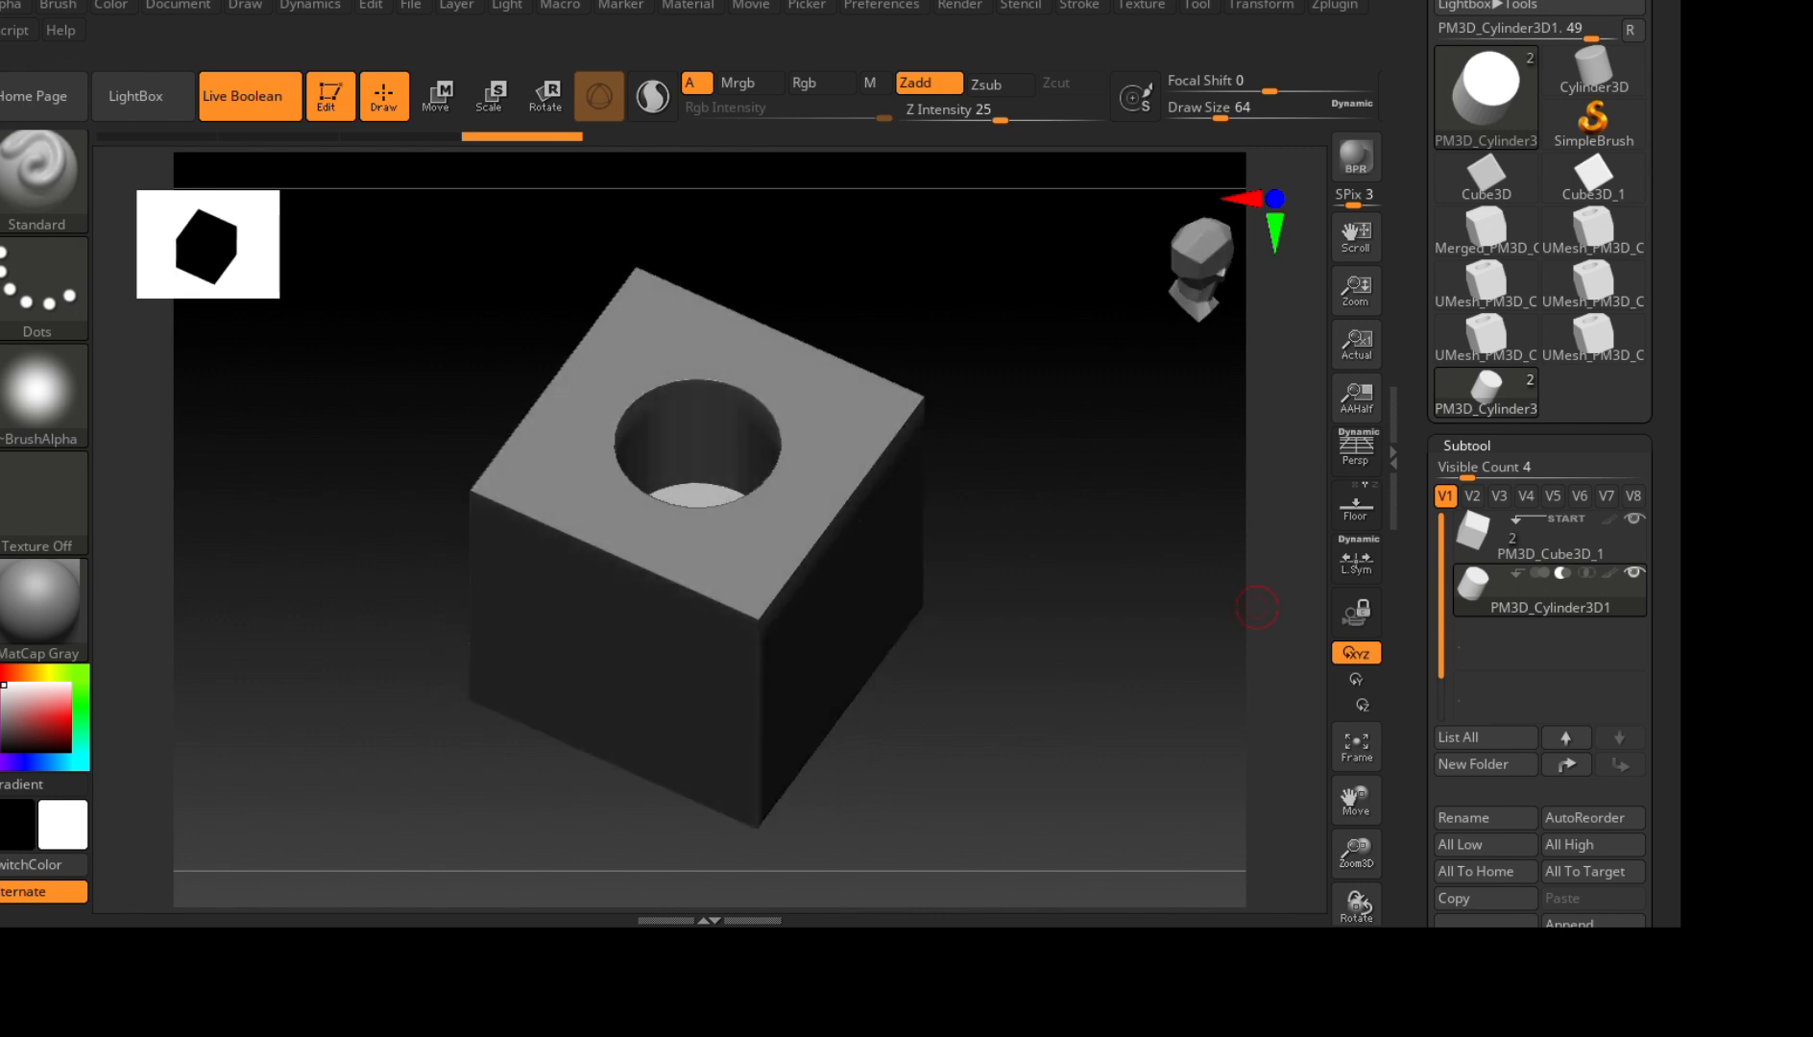
scroll(1537, 672, down, 5)
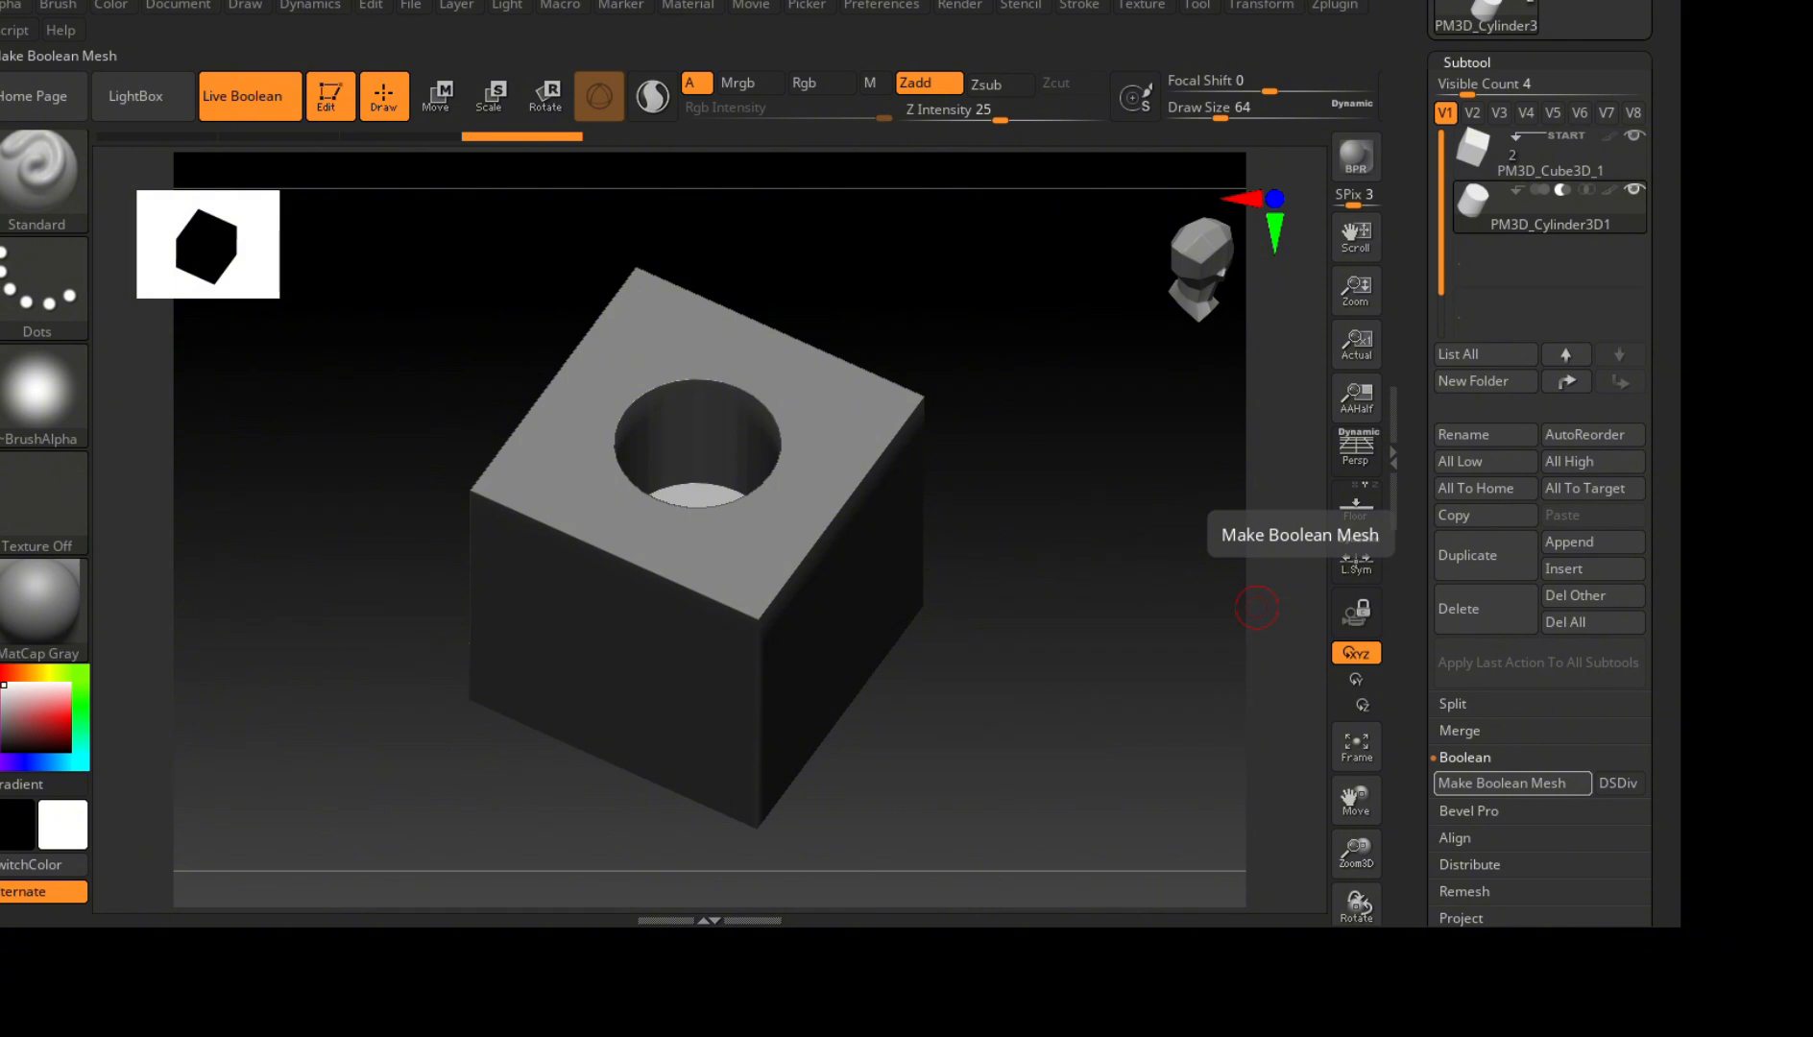
click(1513, 783)
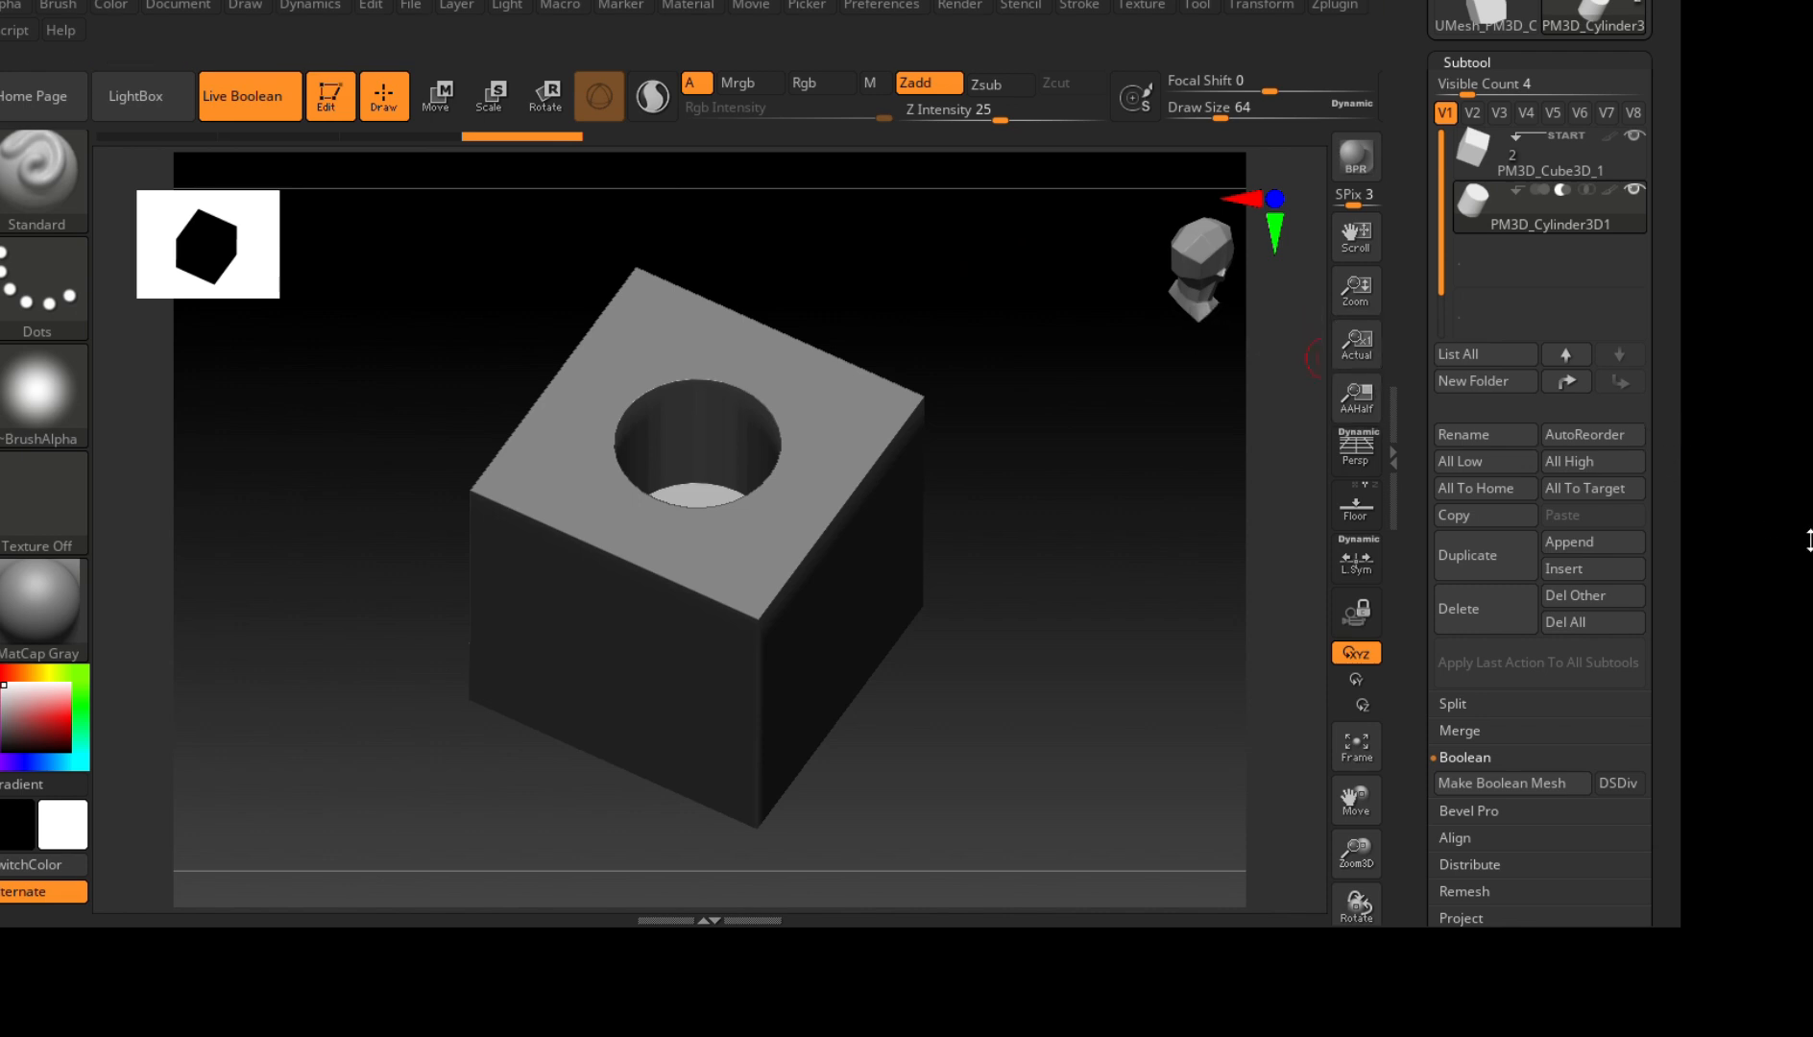
Switch the active tool to the newly generated Boolean mesh, UMesh_PM3D_Cube3D_6.
scroll(1808, 541, up, 8)
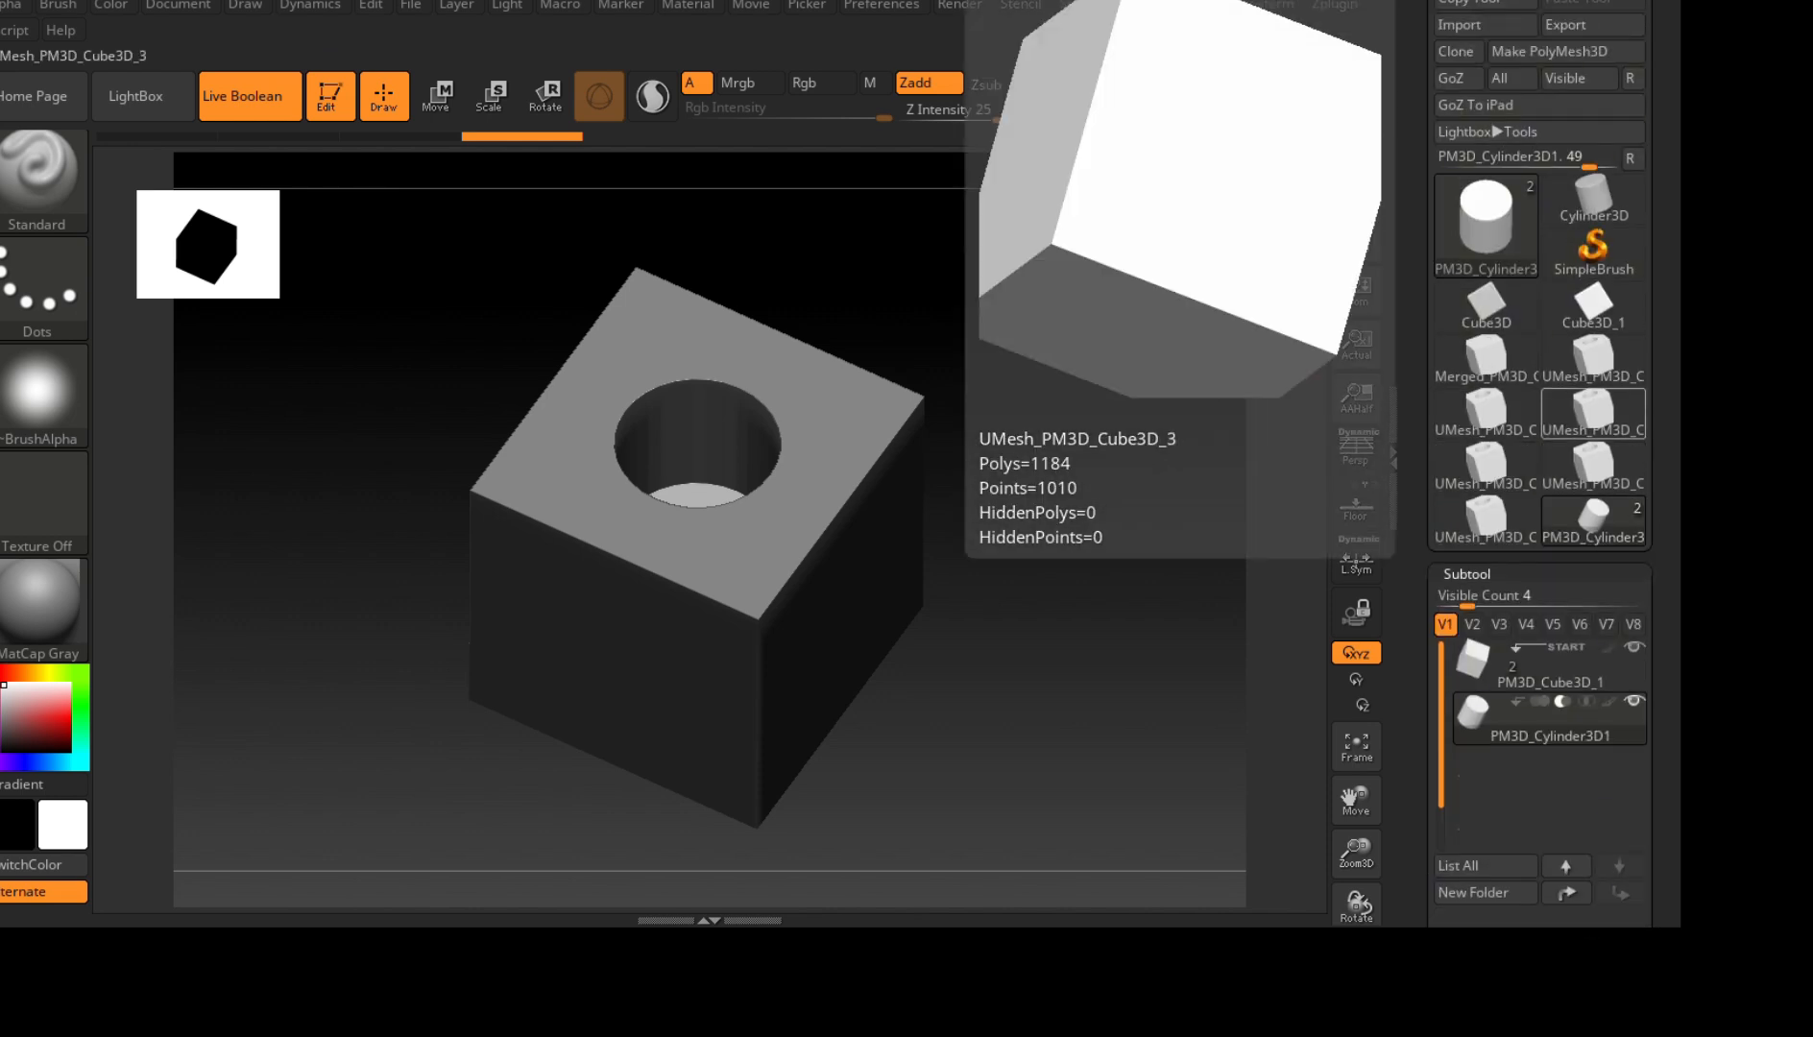
click(1486, 226)
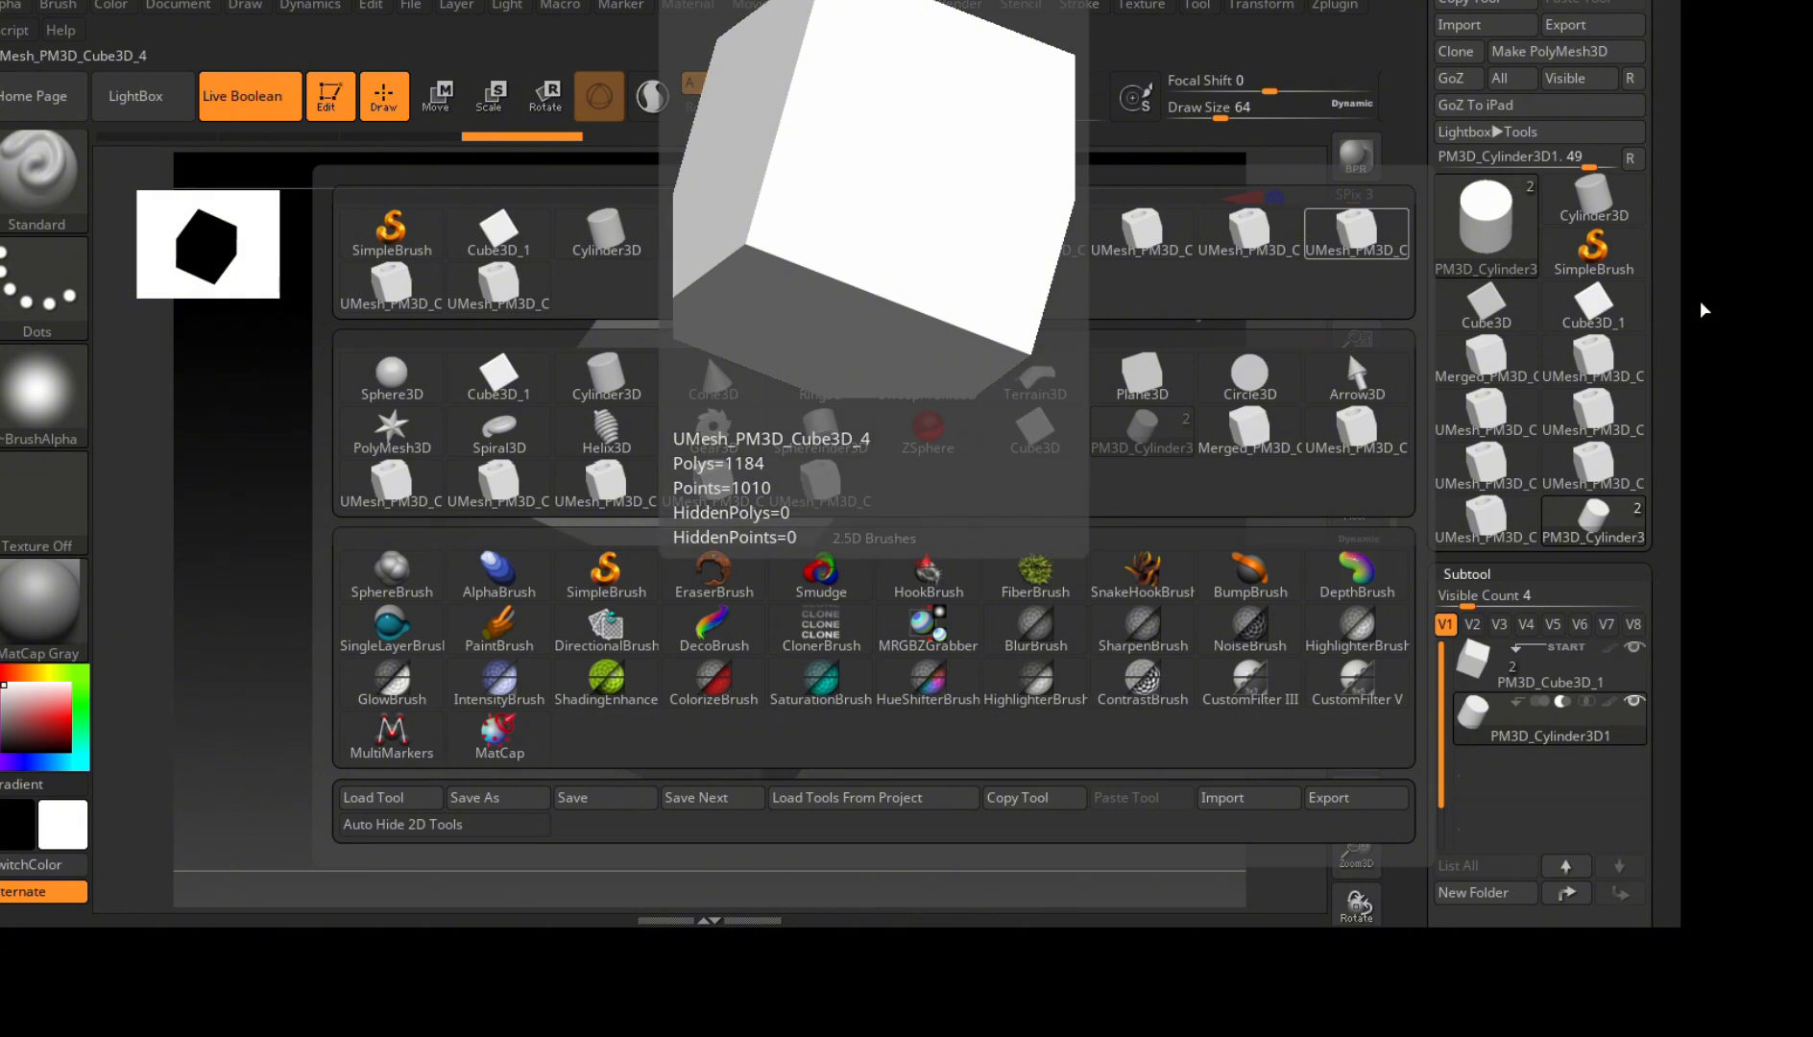
click(498, 288)
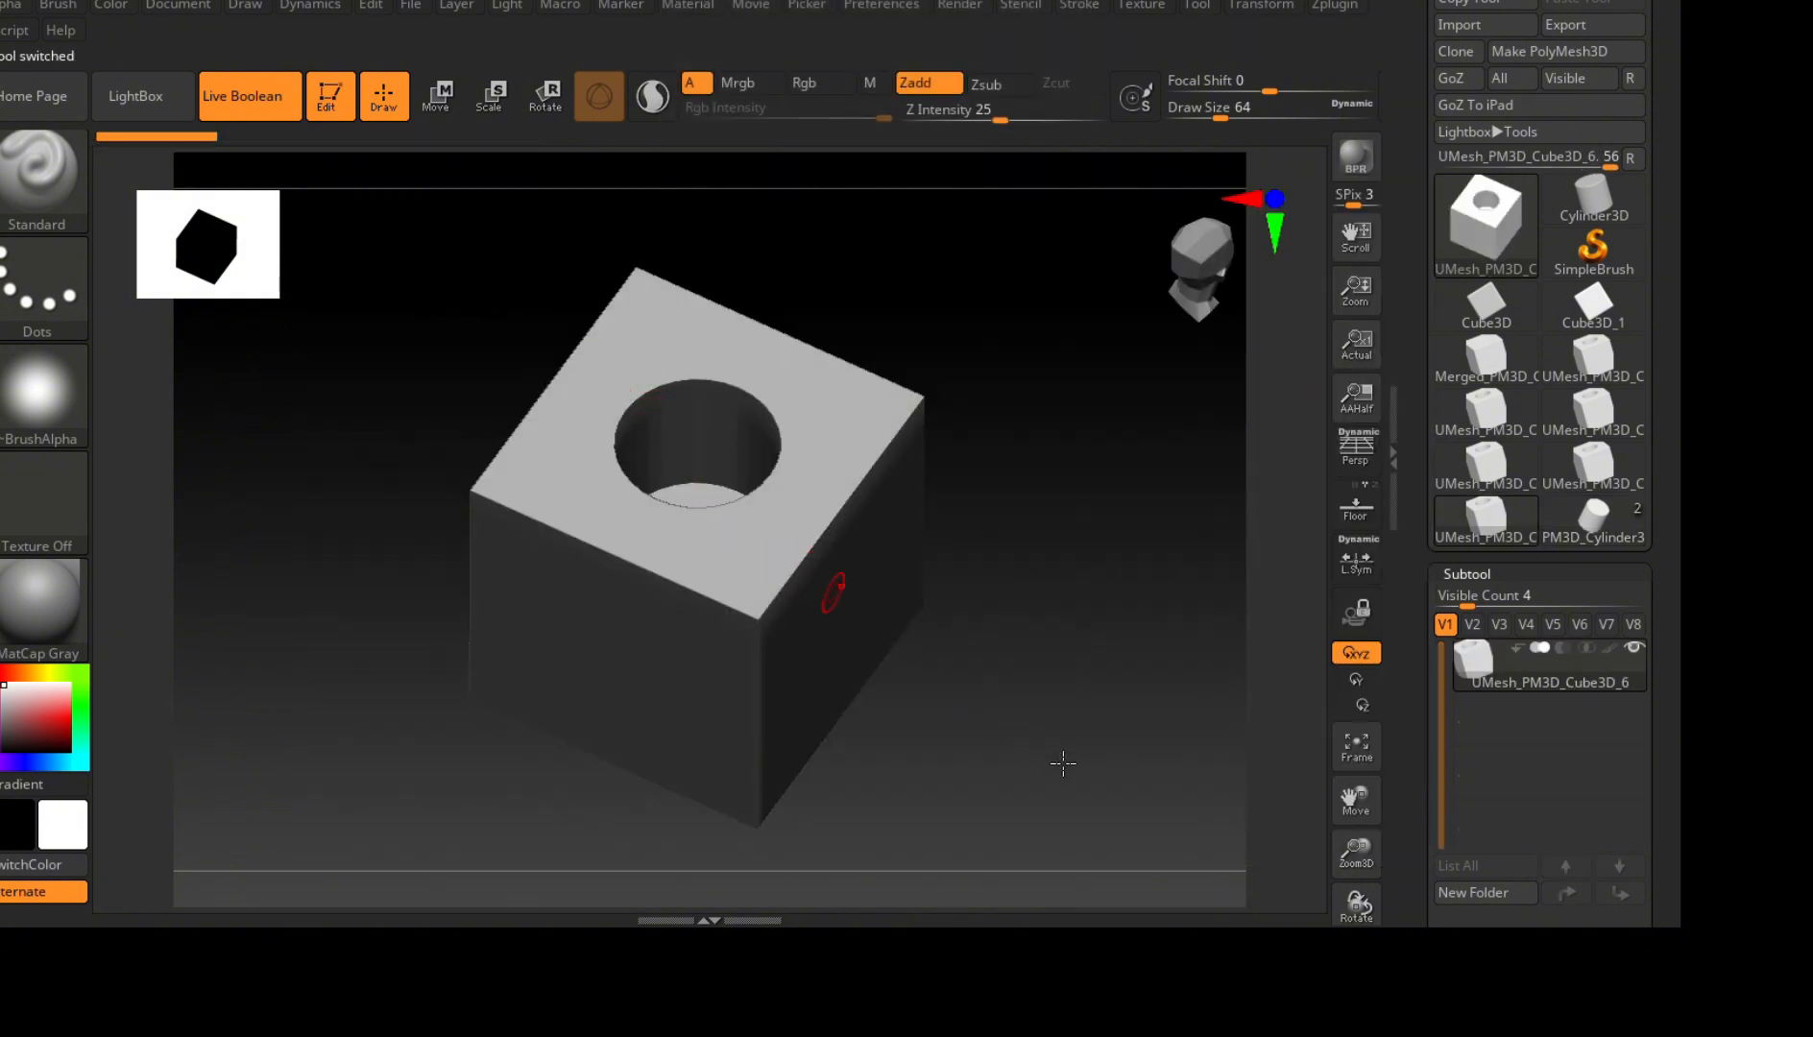
Inspect the Boolean mesh and export it to STL with 3D Print Hub.
drag(1060, 761, 1283, 721)
mouse_move(1479, 663)
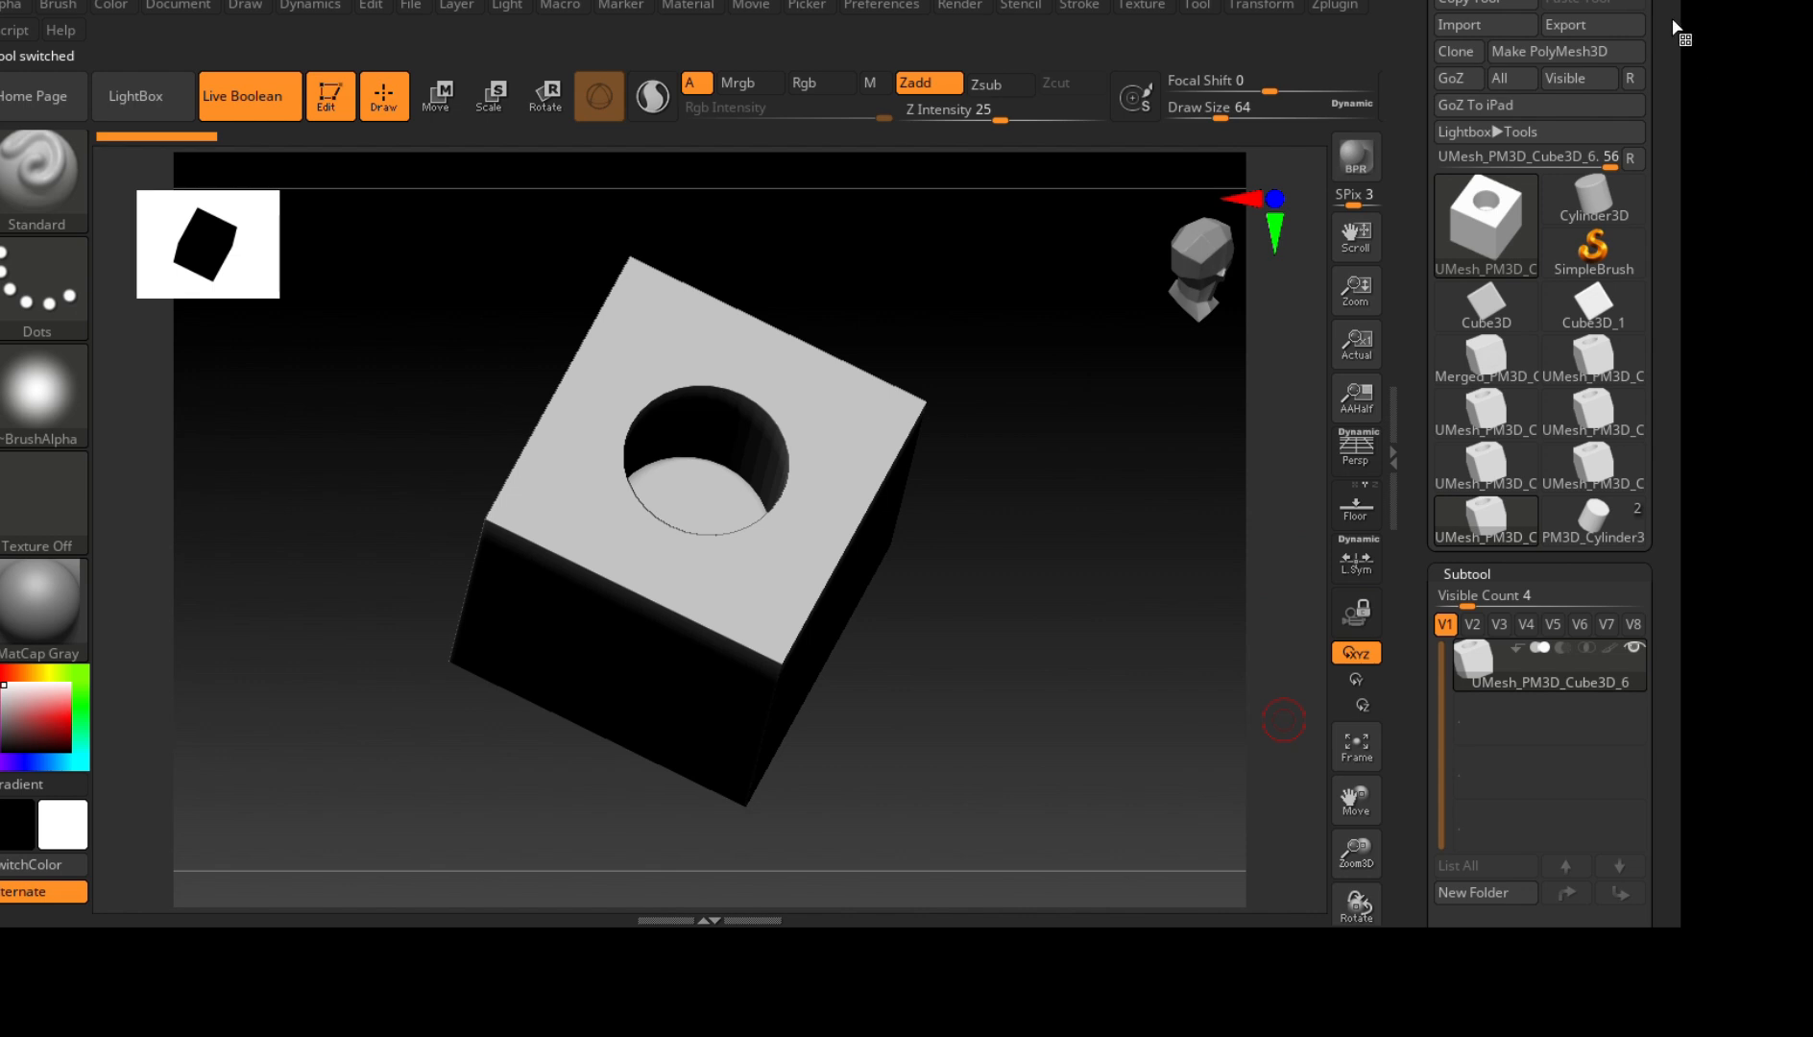
click(1334, 5)
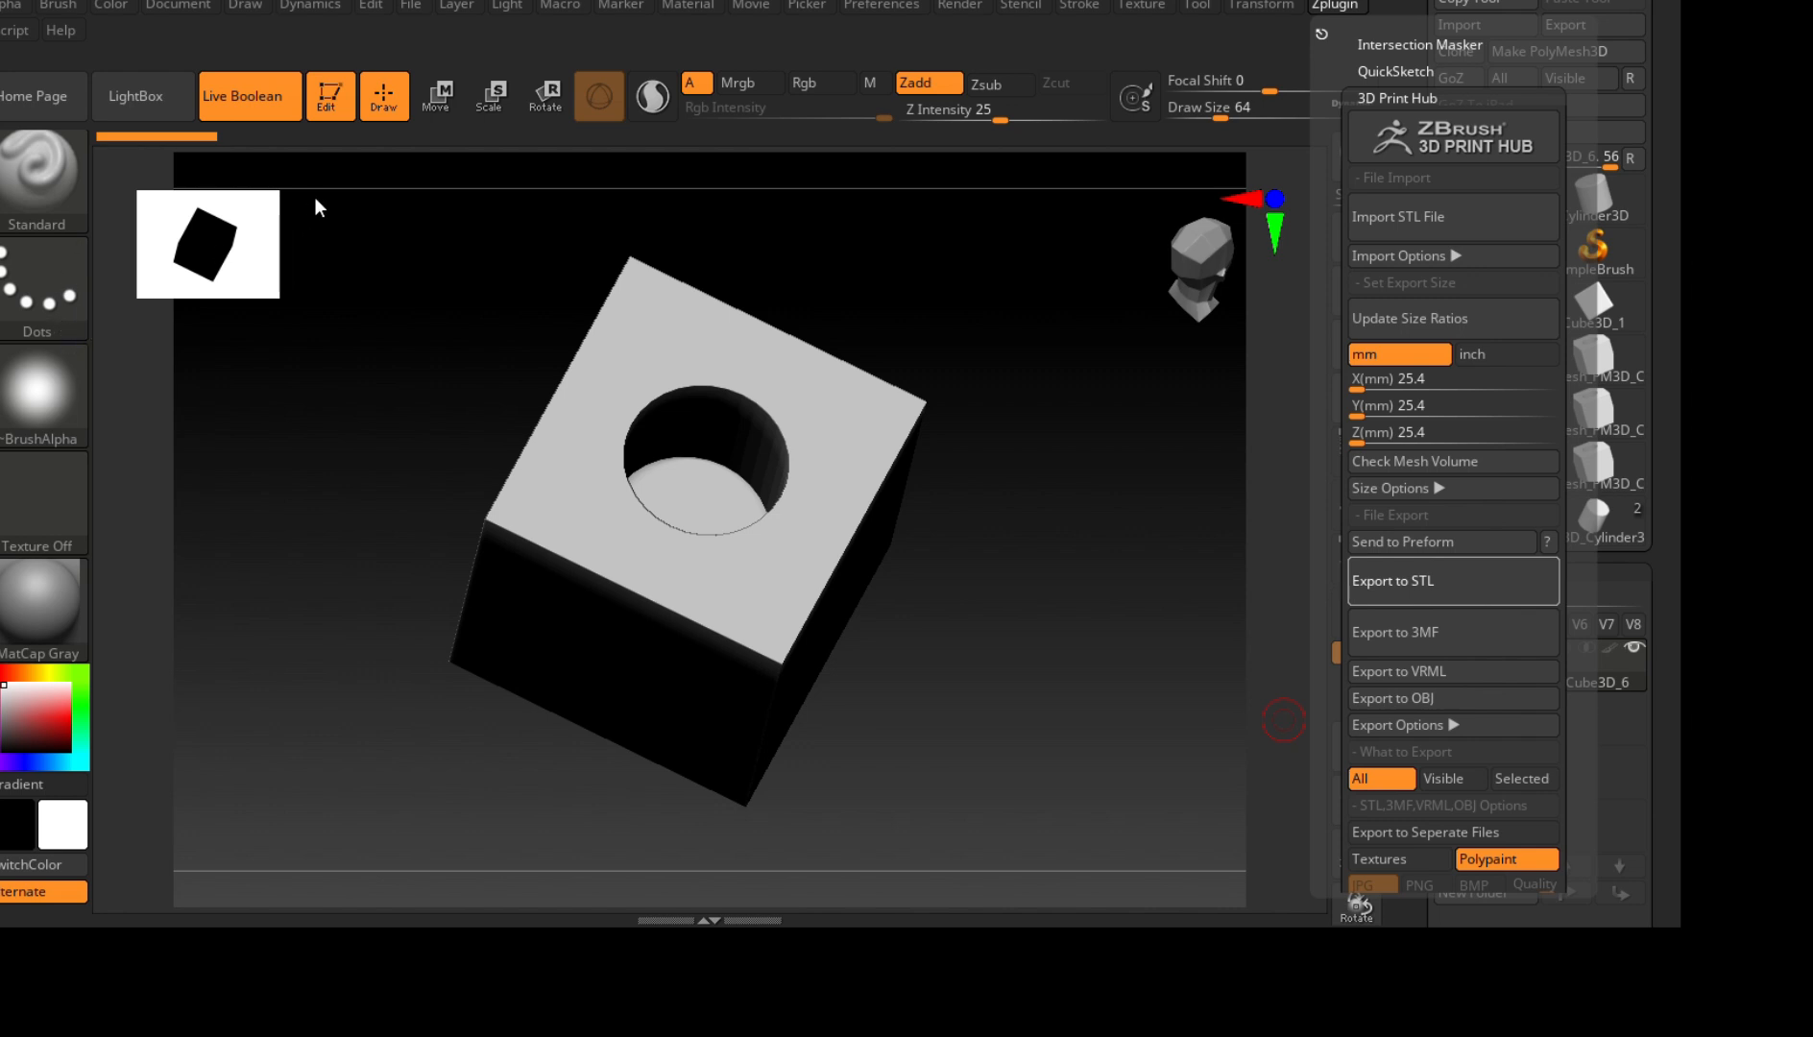
click(1104, 552)
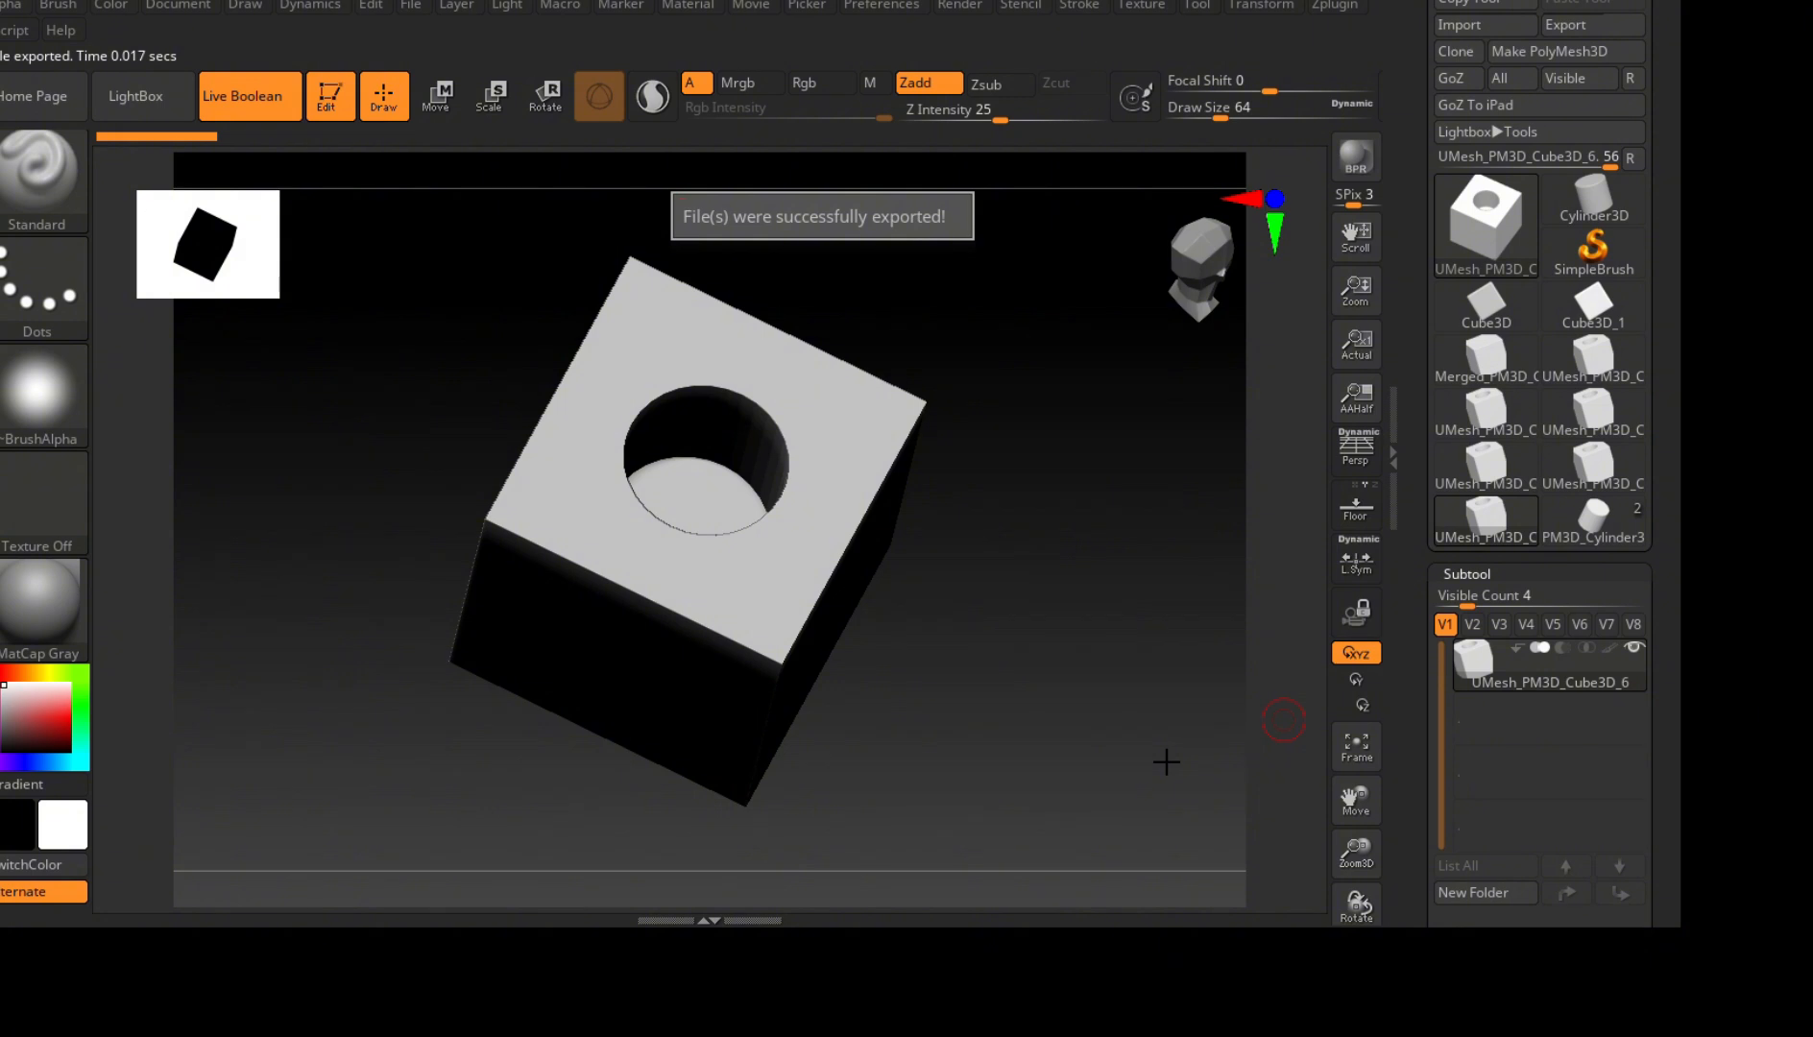